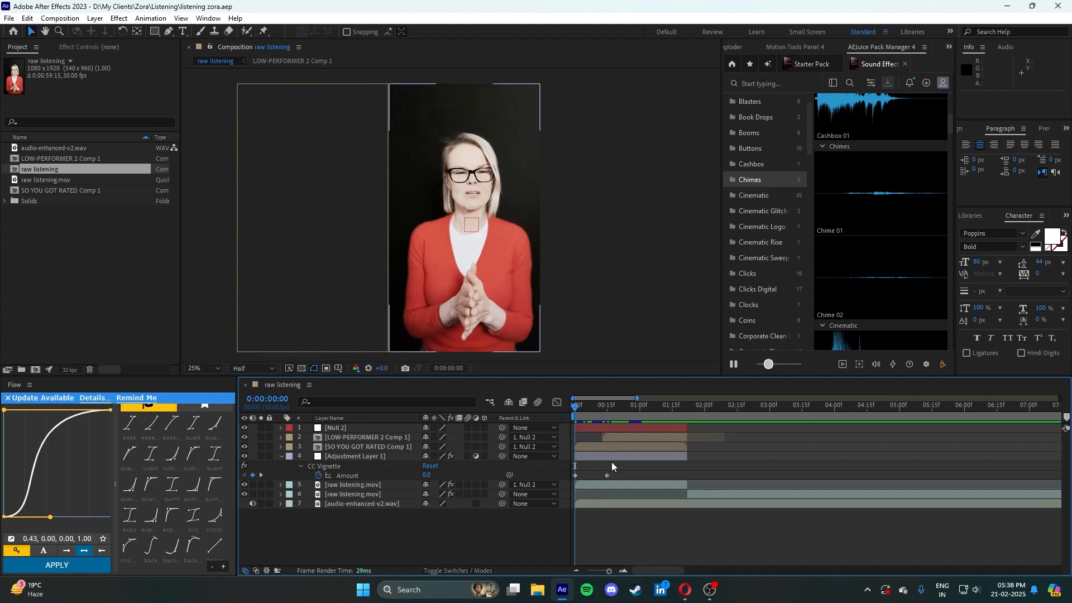
- Examine the opening title and vignette animation of the raw listening composition, from its first frame to about 0:00:01:22
mouse_move(579, 409)
mouse_down()
mouse_move(603, 407)
mouse_move(564, 407)
mouse_move(588, 410)
mouse_up()
key(space)
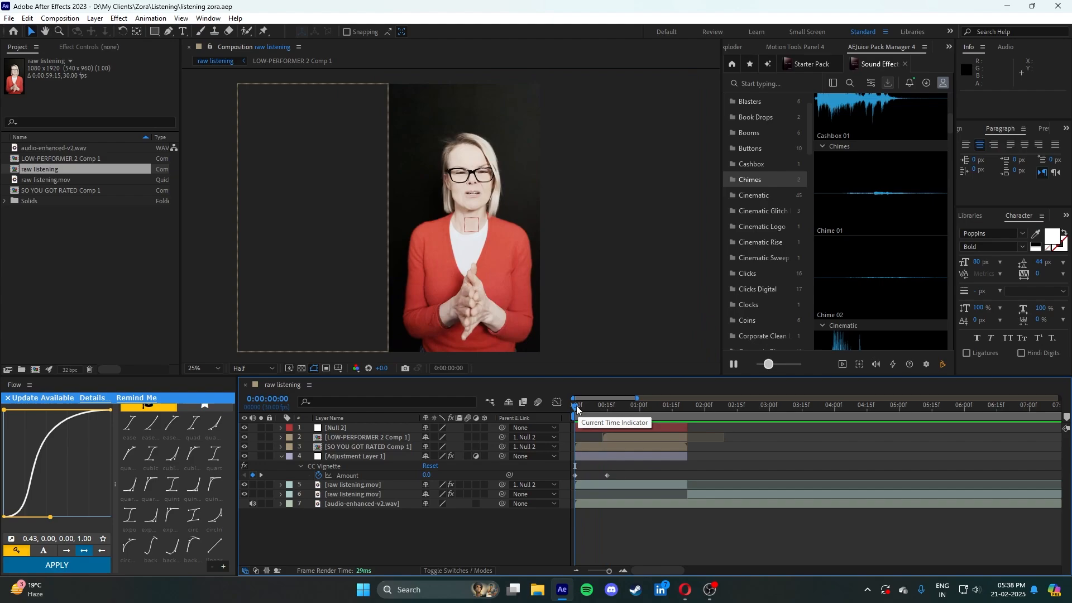
drag(592, 407, 704, 467)
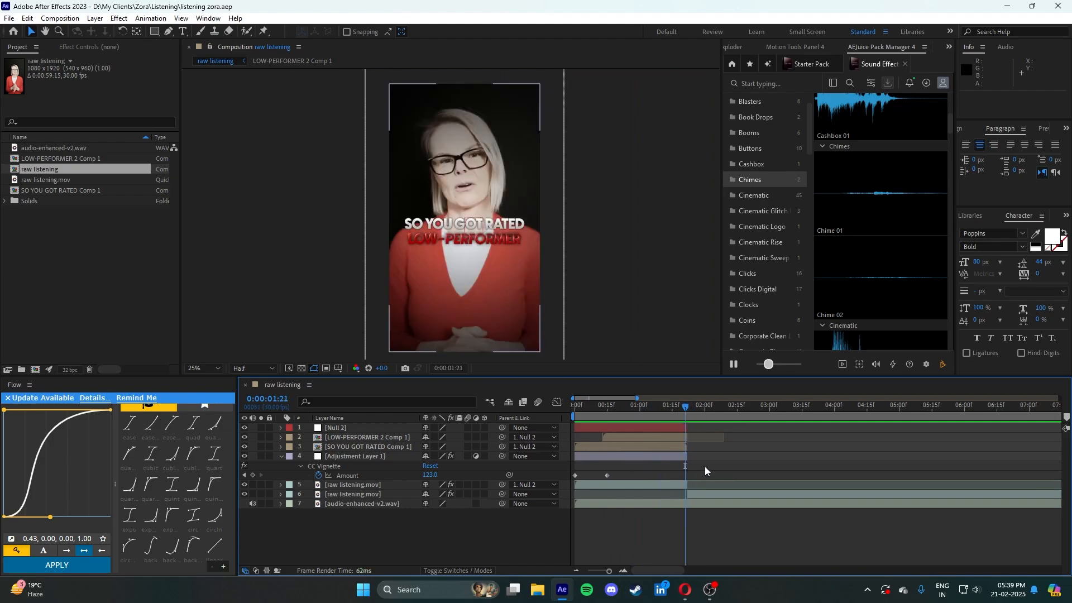
drag(685, 406, 645, 401)
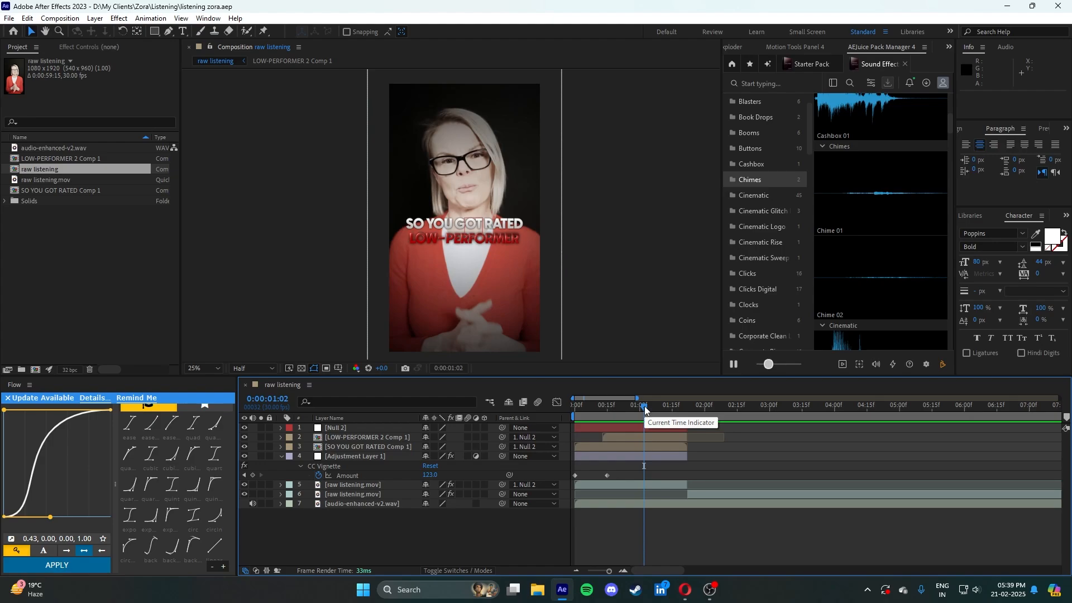
drag(644, 406, 645, 410)
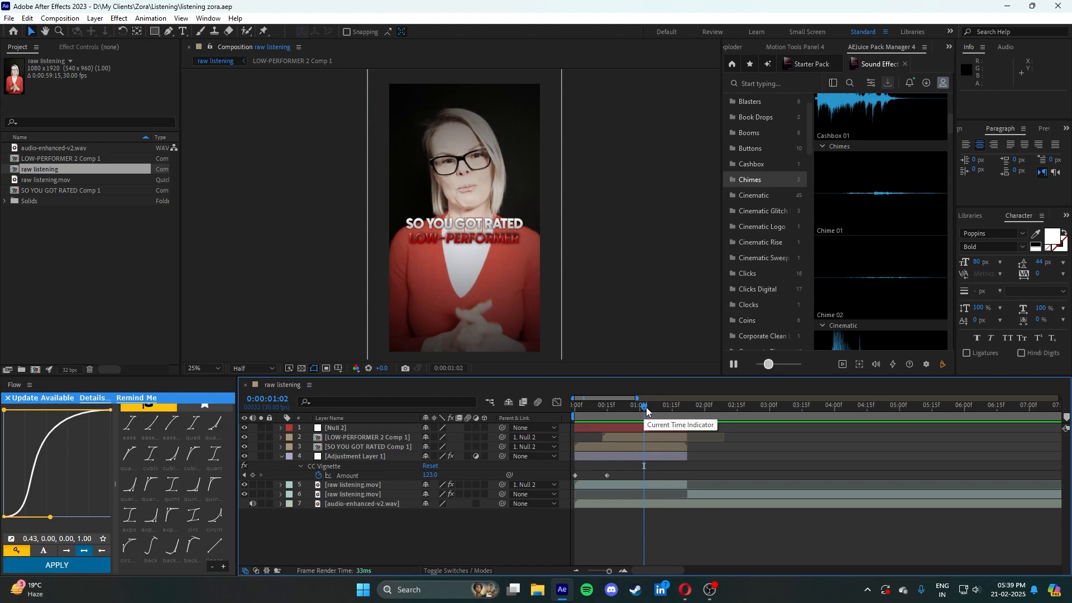
drag(646, 408, 570, 406)
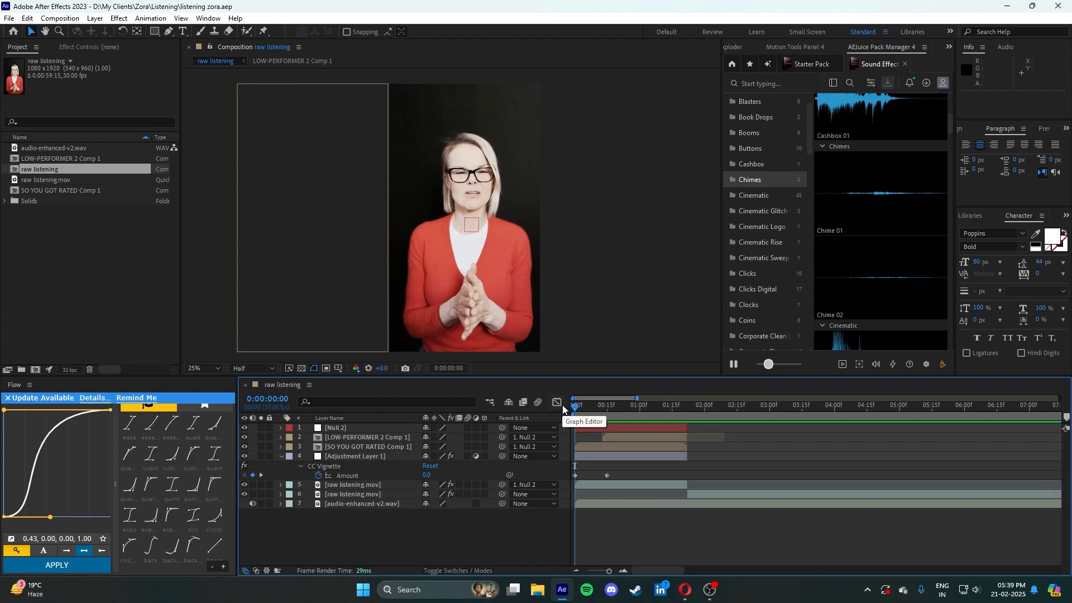
drag(584, 405, 672, 522)
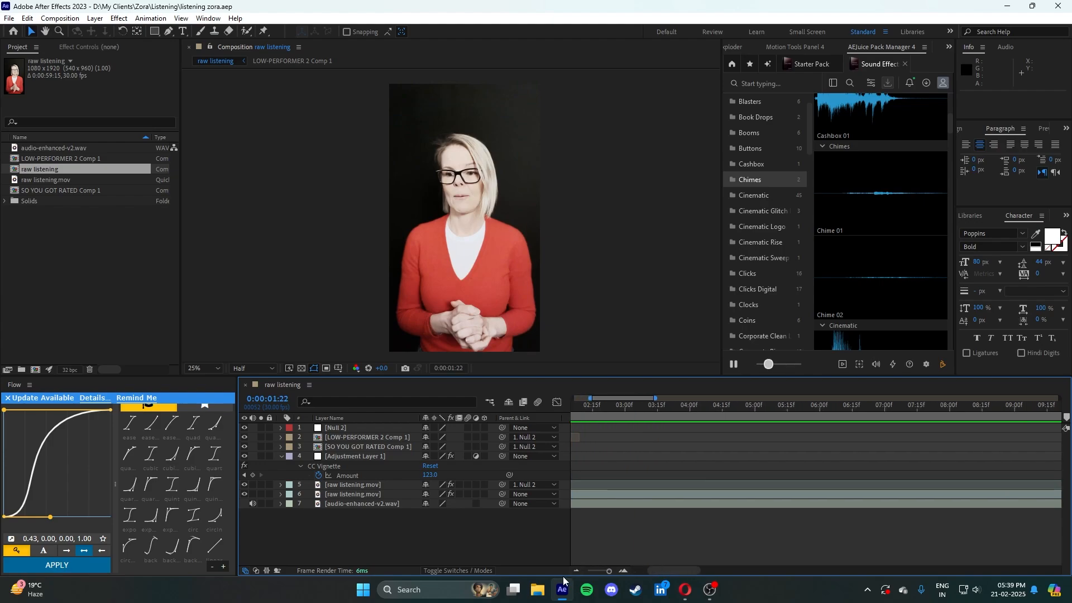
- Find the first green marker and play the footage around it from about 0:00:14:02, returning to 0:00:15:15
click(576, 570)
click(872, 404)
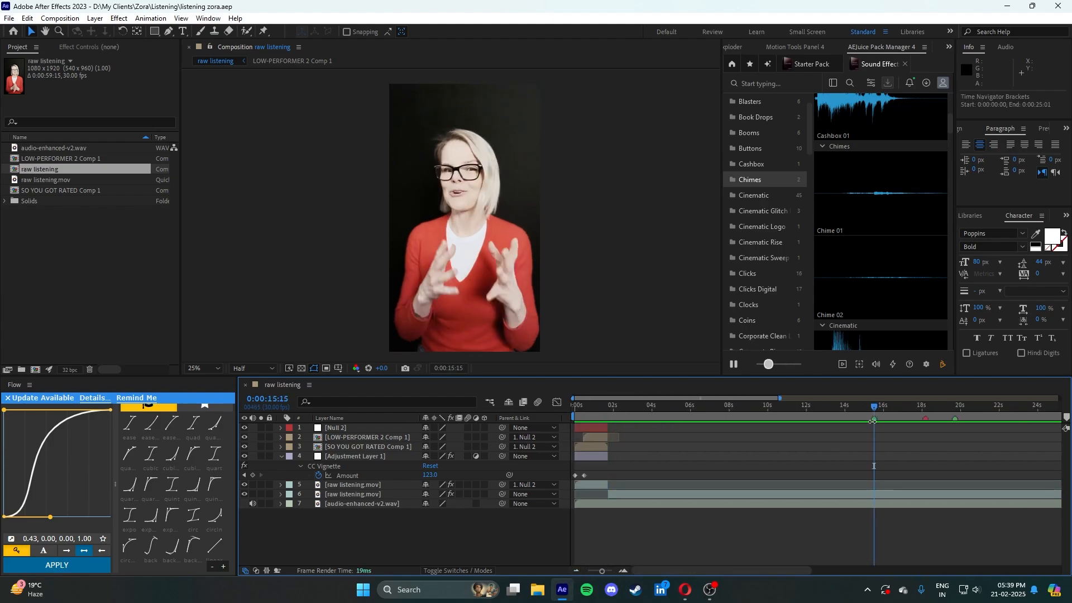
click(579, 571)
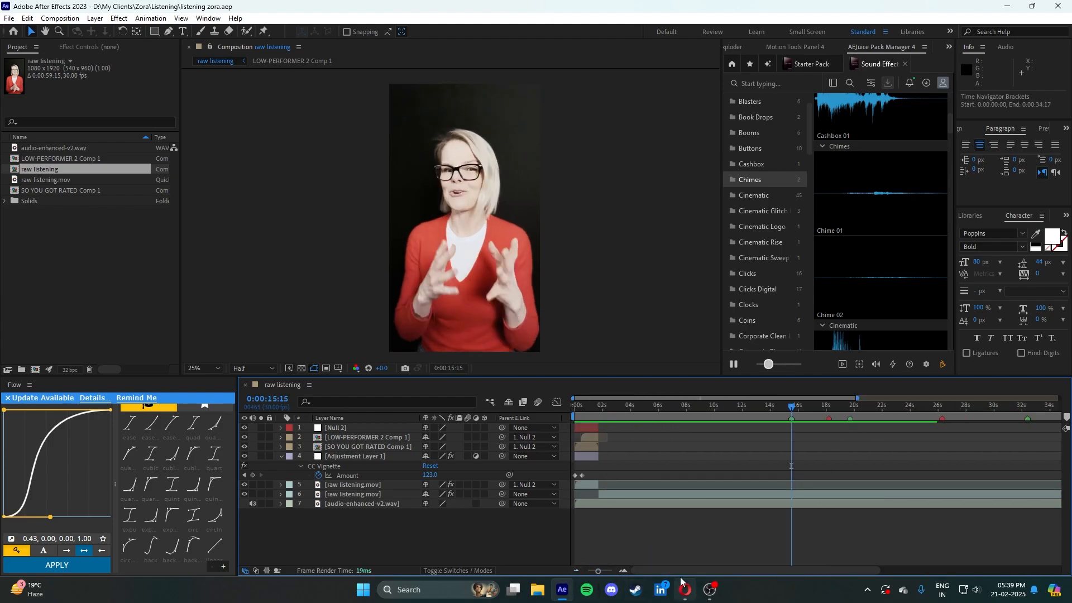
scroll(678, 573, right, 3)
click(623, 571)
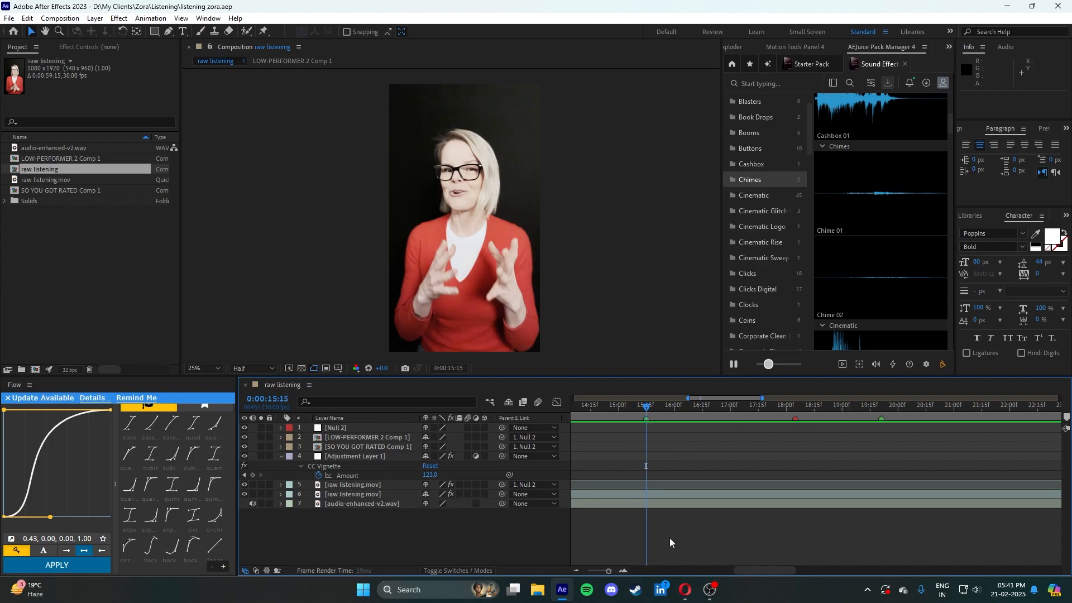
scroll(668, 571, right, 1)
scroll(670, 571, left, 2)
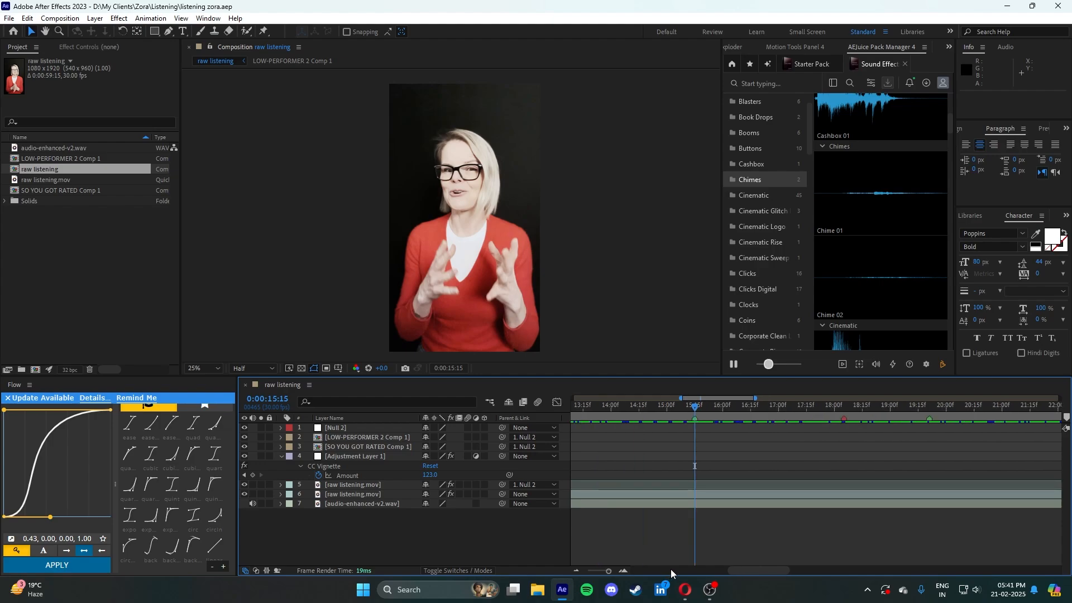
key(space)
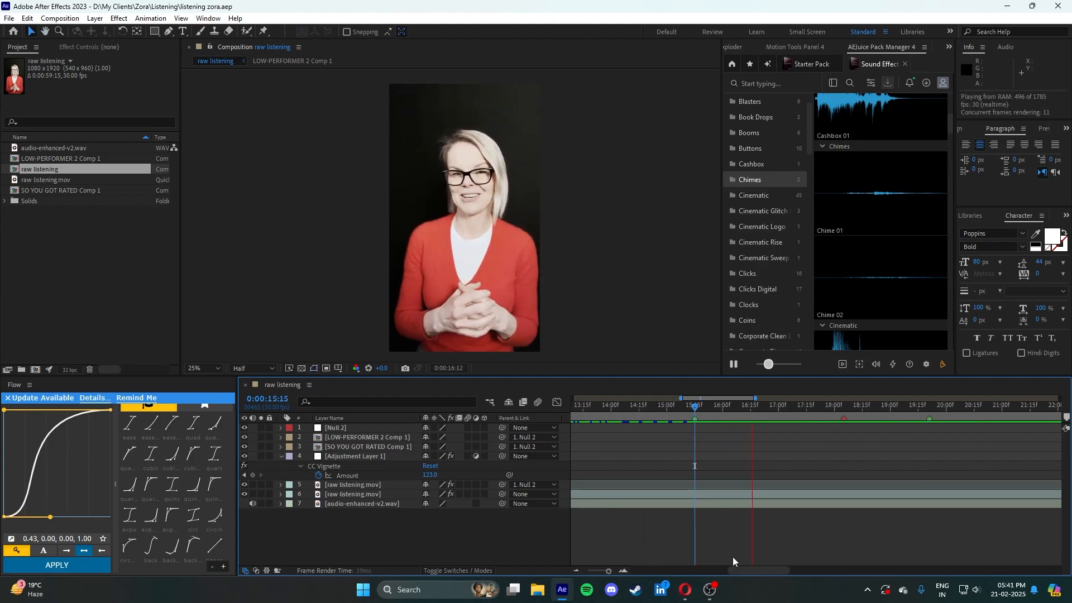
drag(694, 408, 614, 404)
key(space)
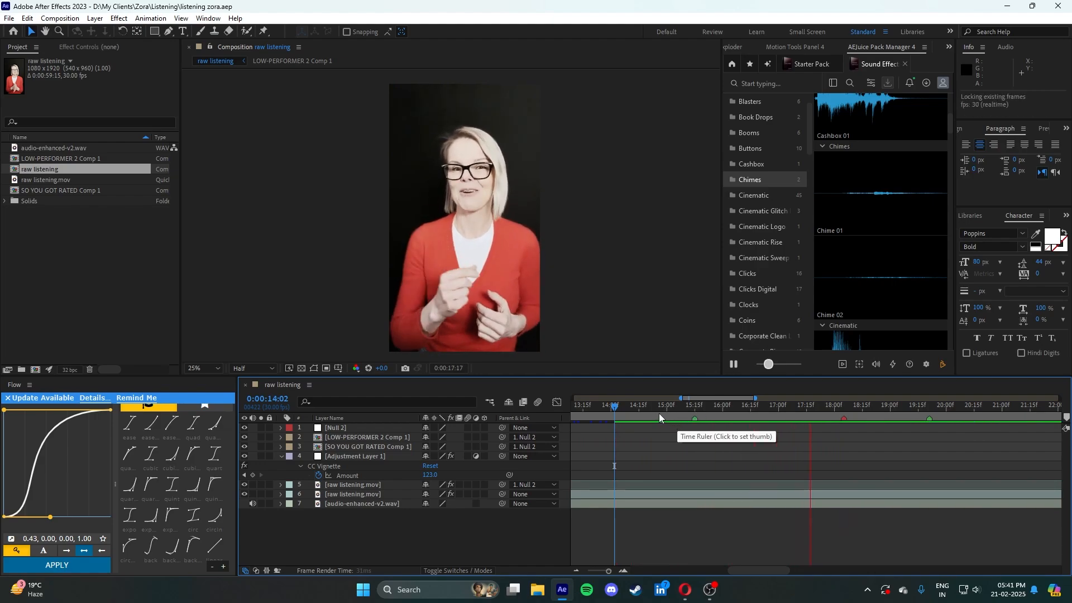
click(694, 407)
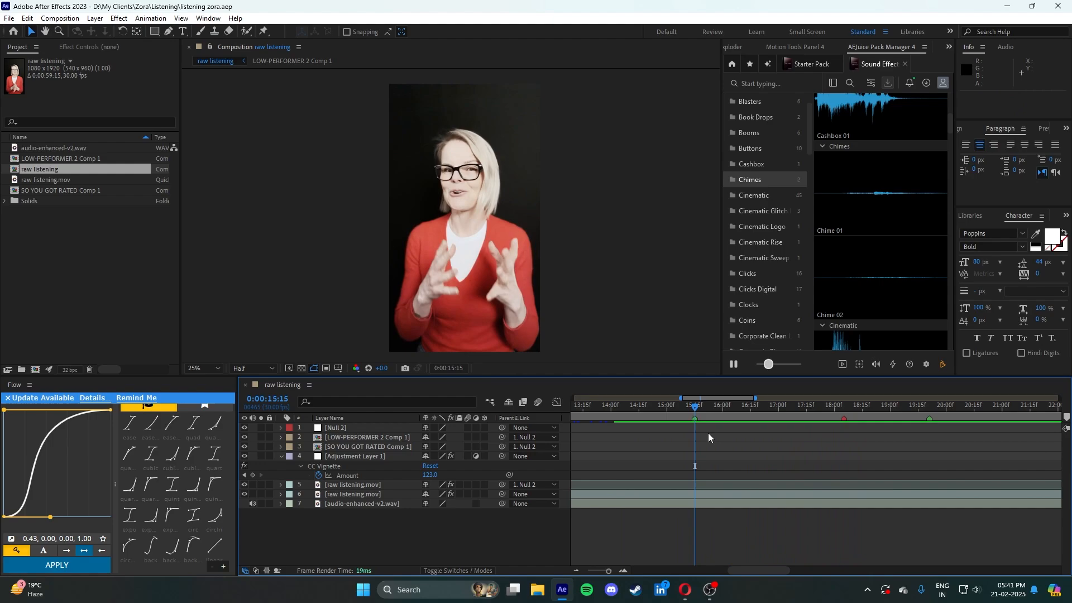
drag(670, 406, 695, 409)
- Look over the markers across the whole timeline and examine the frames right at the 0:00:15:15 marker
click(575, 570)
click(575, 570)
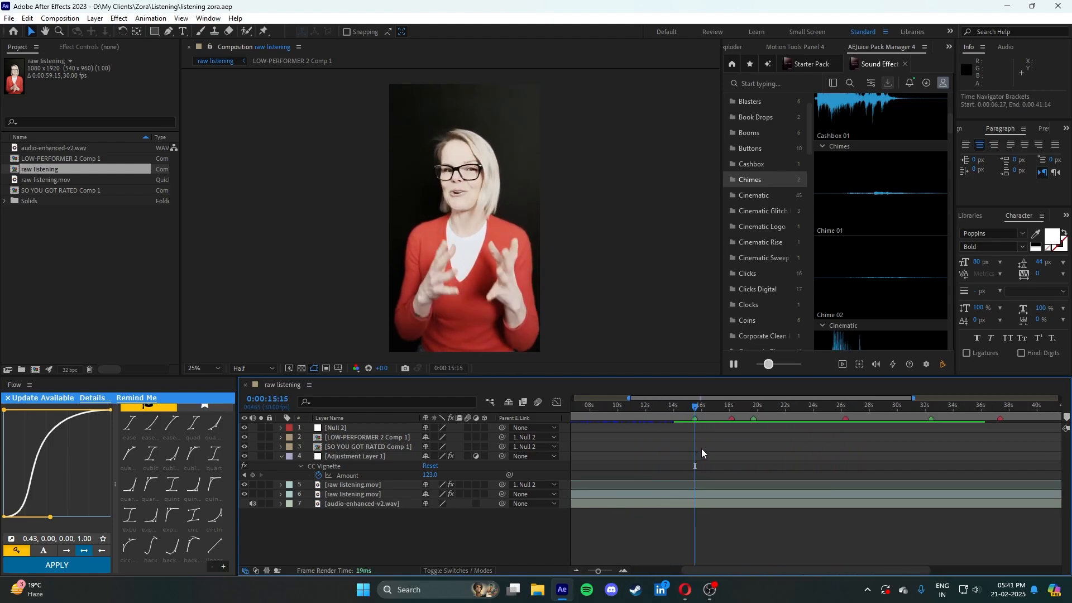
mouse_move(697, 407)
mouse_down()
mouse_move(682, 407)
mouse_move(738, 412)
mouse_move(691, 418)
mouse_up()
click(576, 570)
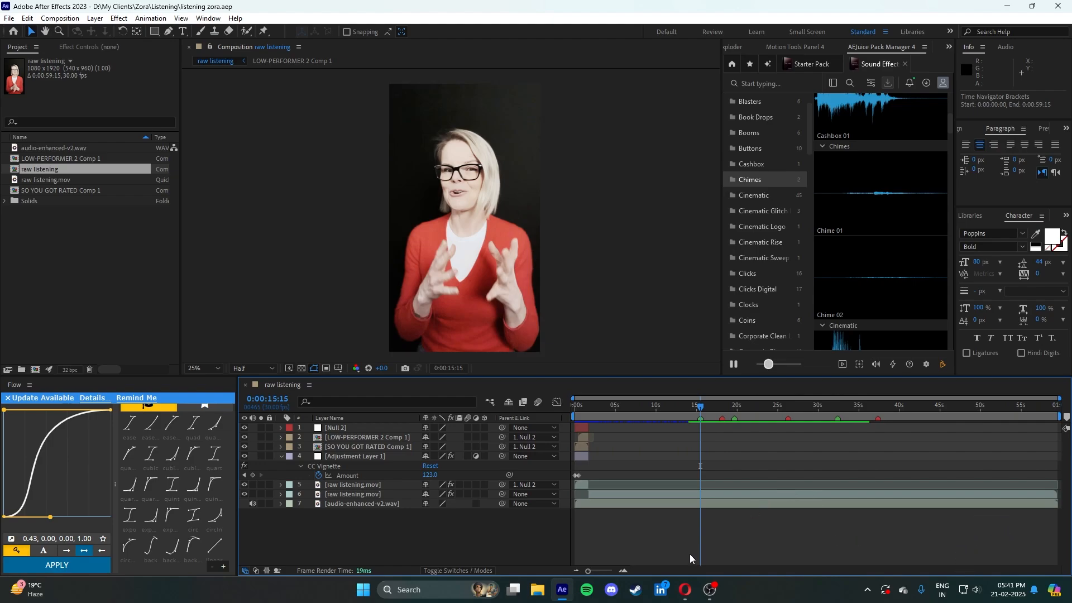
click(624, 570)
click(624, 570)
click(624, 570)
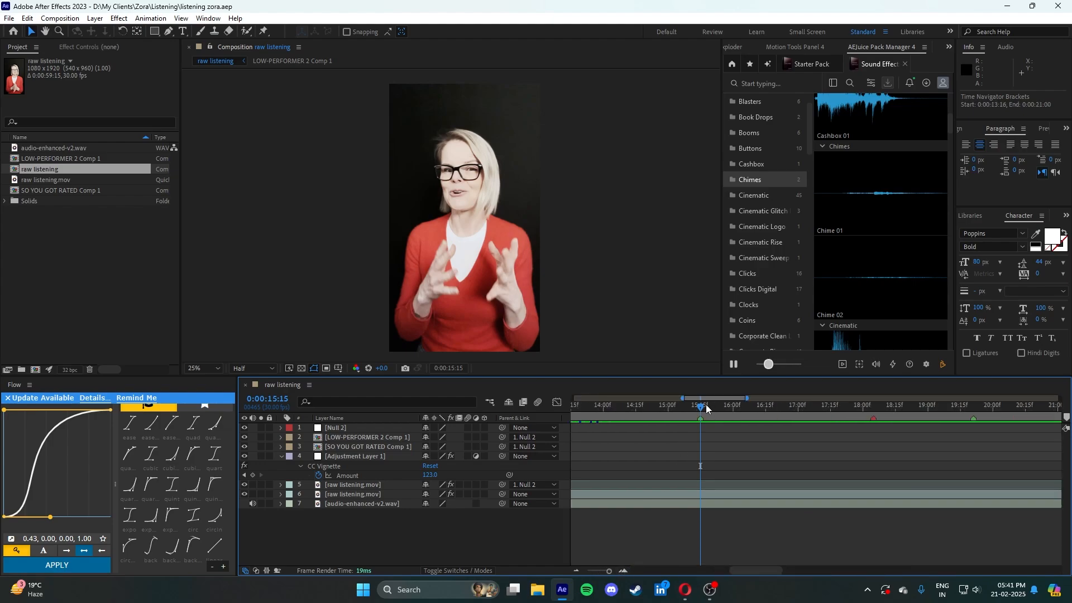
drag(705, 406, 701, 409)
key(space)
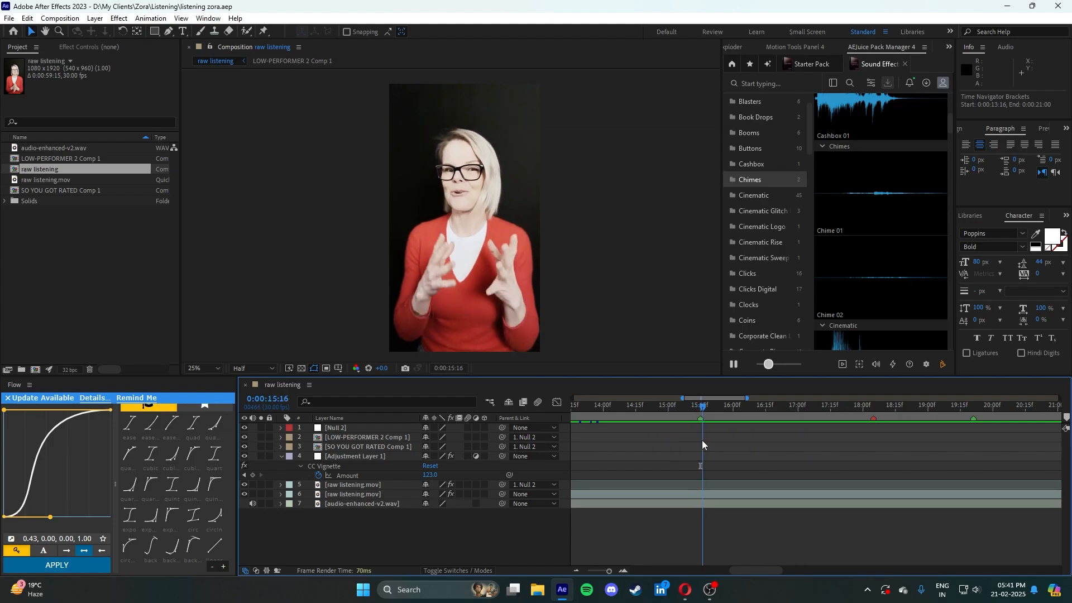
drag(738, 441, 701, 438)
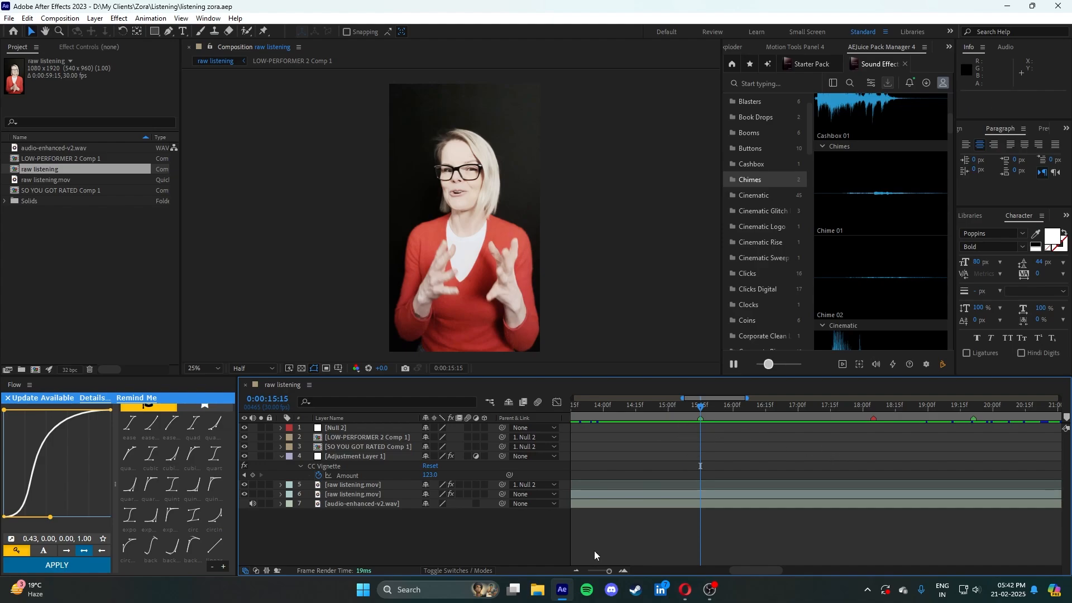
- Play the composition from about 0:00:09:04 and again from its first frame to review the talking-head footage
click(576, 570)
click(576, 570)
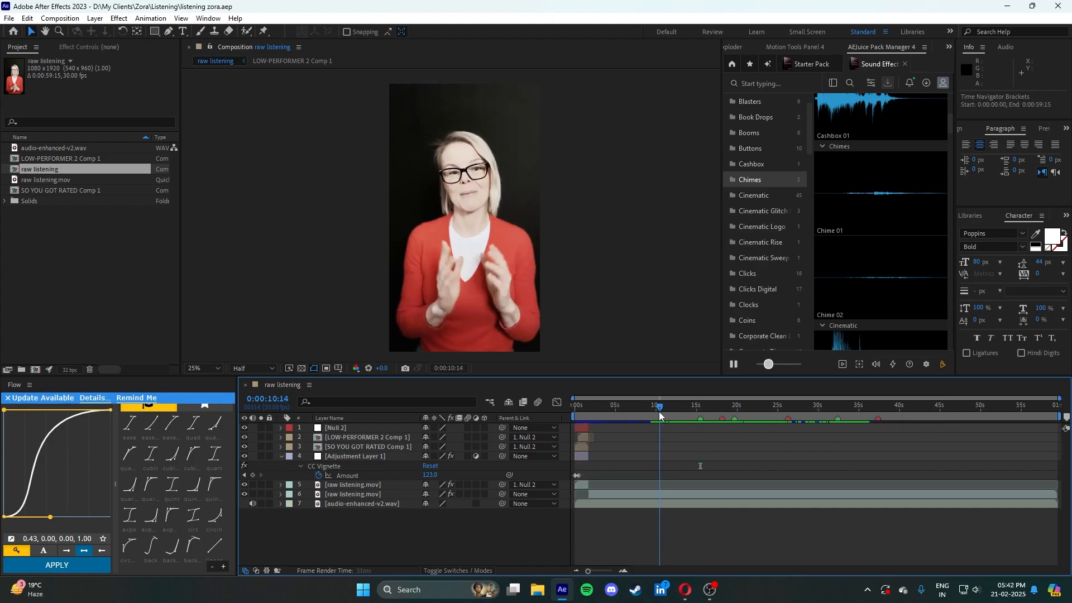
click(658, 405)
key(space)
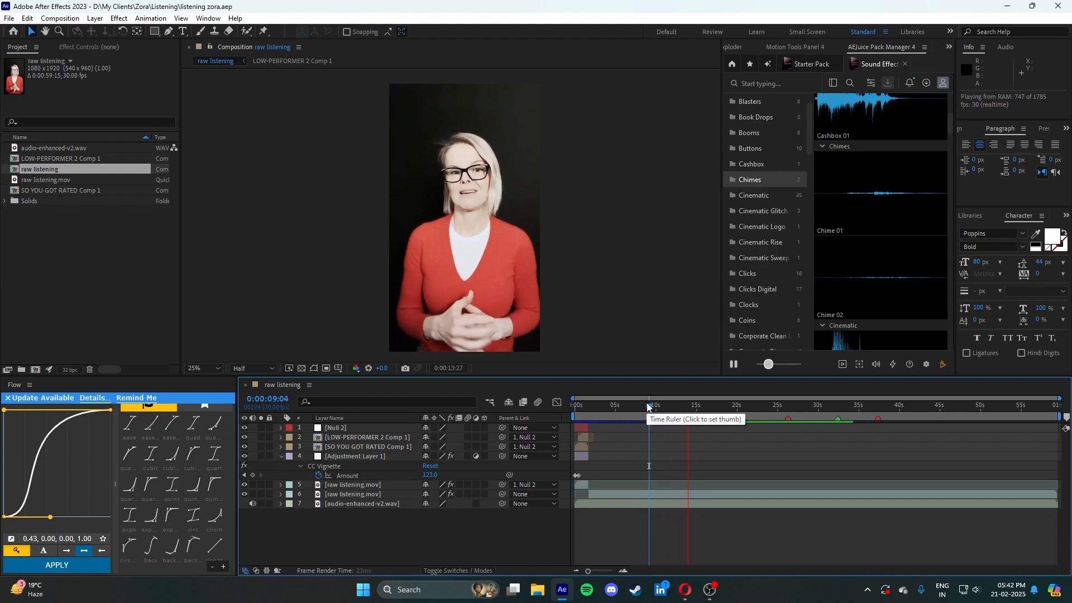
drag(648, 404, 484, 407)
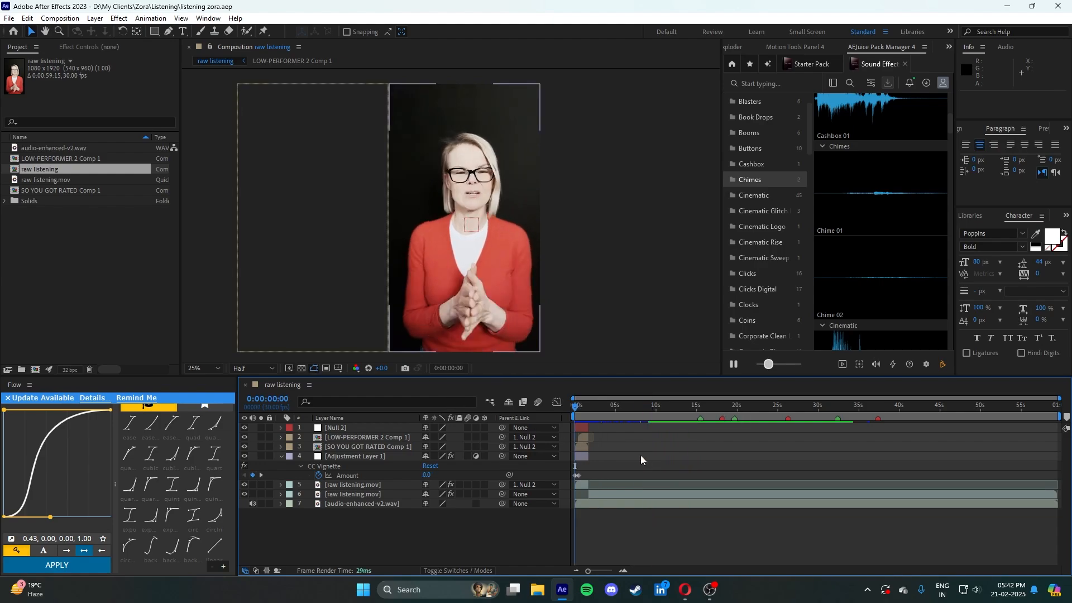
key(space)
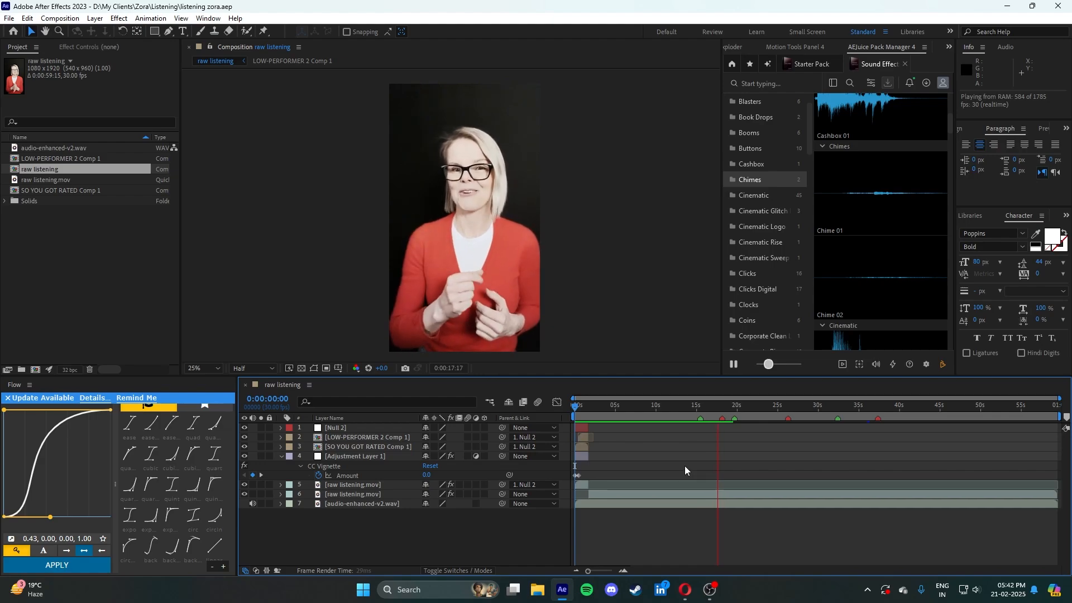
- Review the second half of the footage by playing it from 0:00:19:12, 0:00:40:01 and 0:00:49:14
click(732, 406)
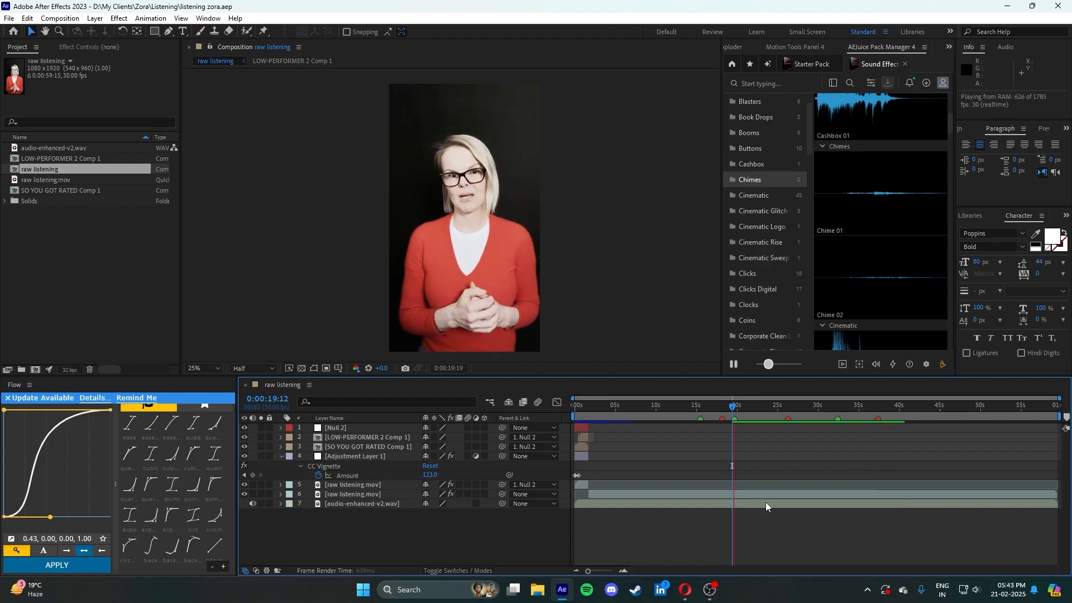
click(896, 406)
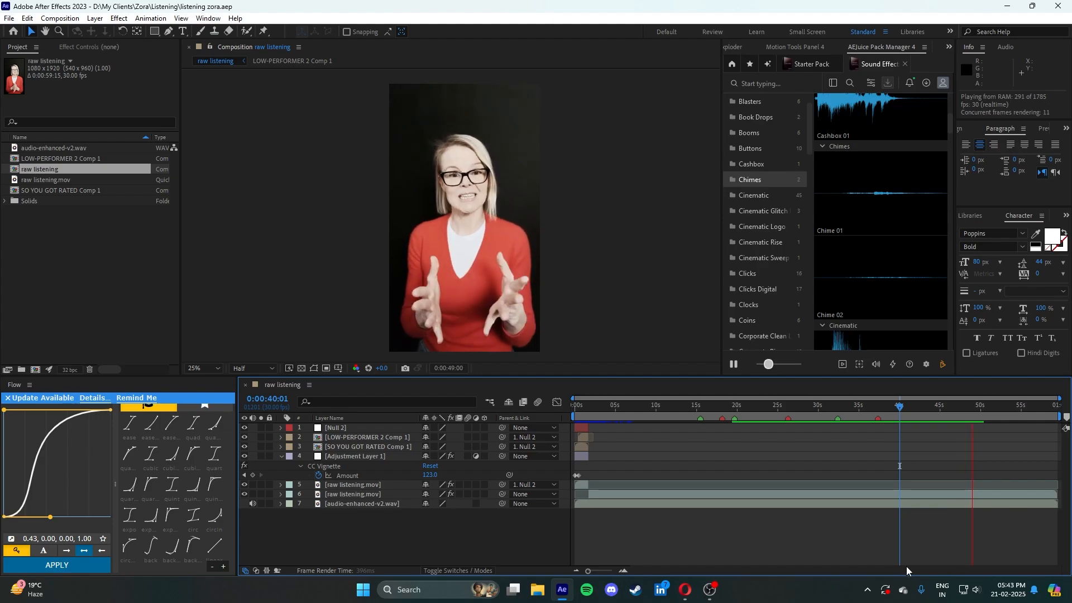
click(976, 406)
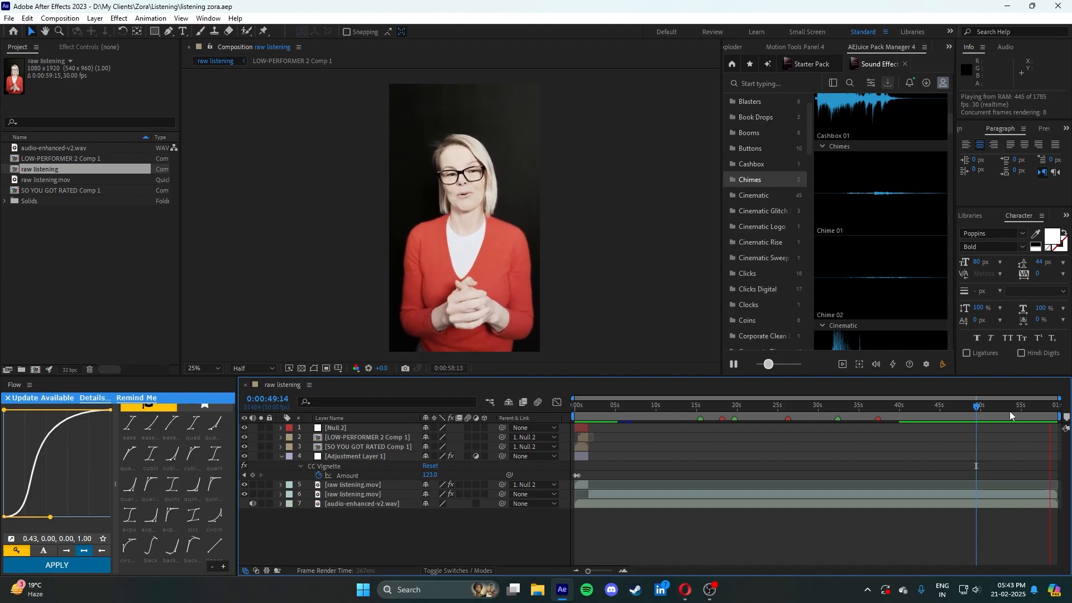
drag(963, 408, 947, 421)
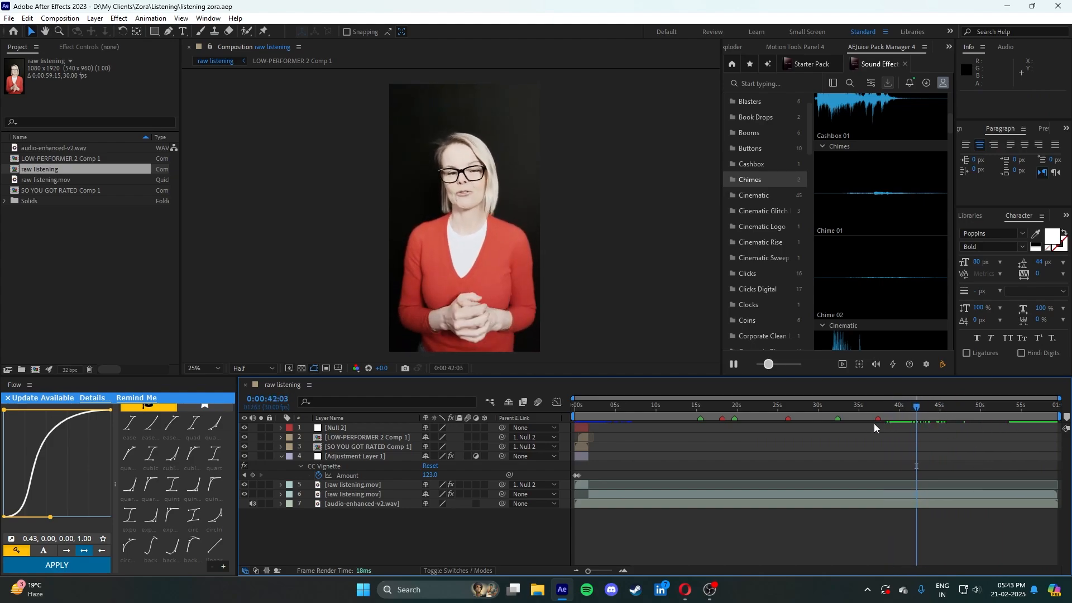
- Review the footage leading into the first green marker, playing from 0:00:14:05, and park the playhead at 0:00:15:15
mouse_move(603, 408)
mouse_down()
mouse_move(576, 409)
mouse_move(620, 408)
mouse_up()
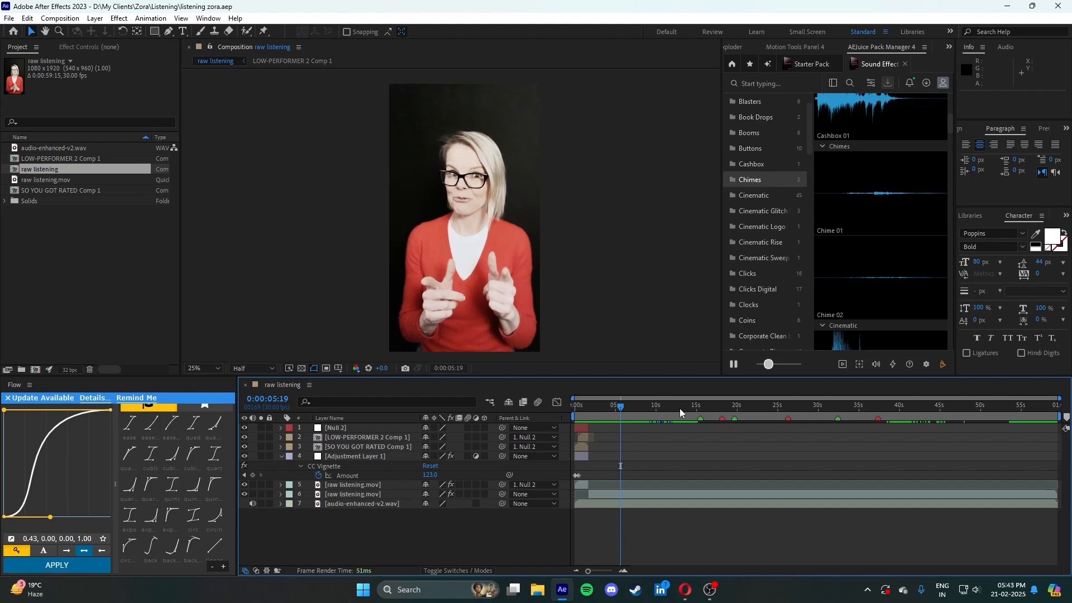
click(698, 406)
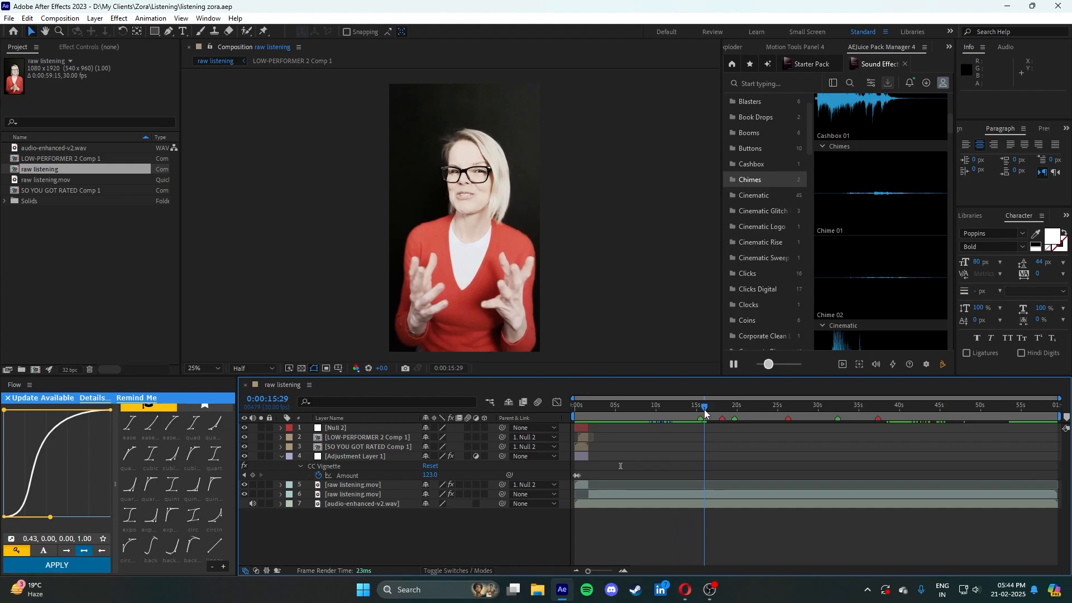
drag(704, 410, 709, 410)
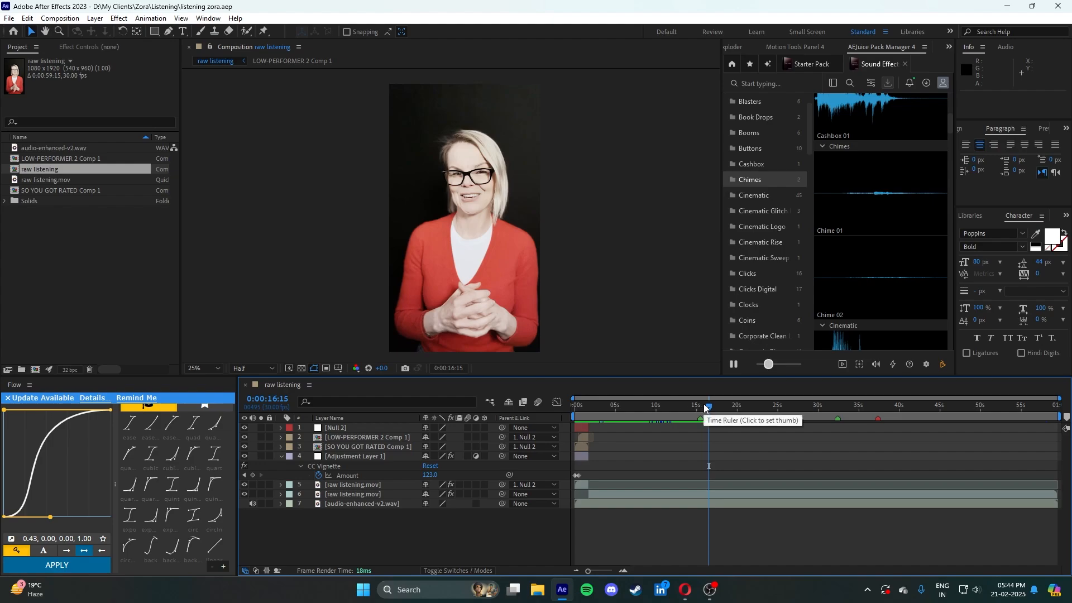
drag(668, 410, 698, 426)
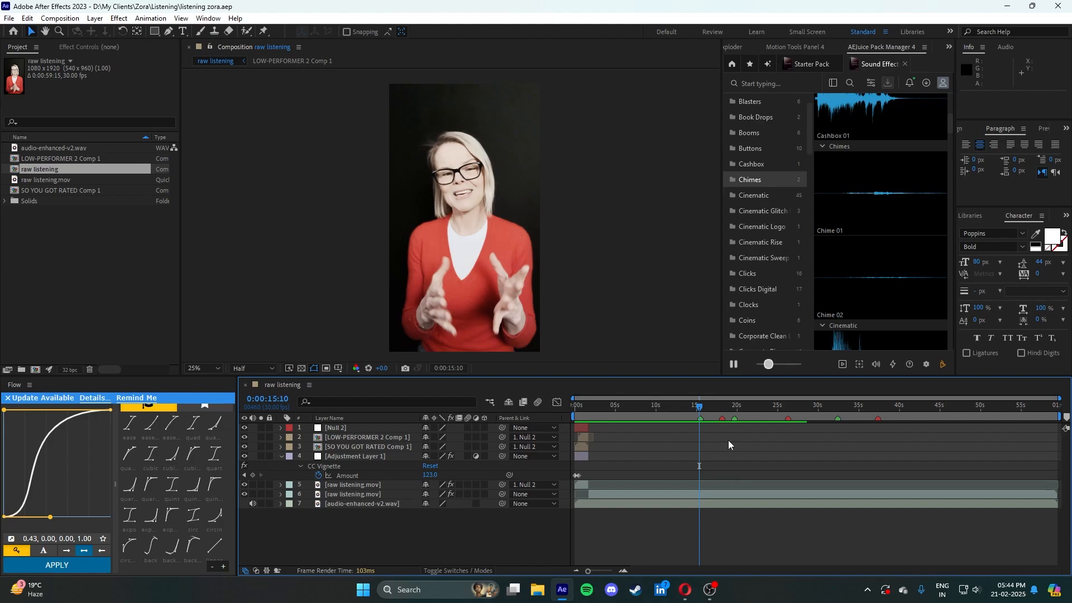
click(710, 406)
drag(713, 409, 689, 412)
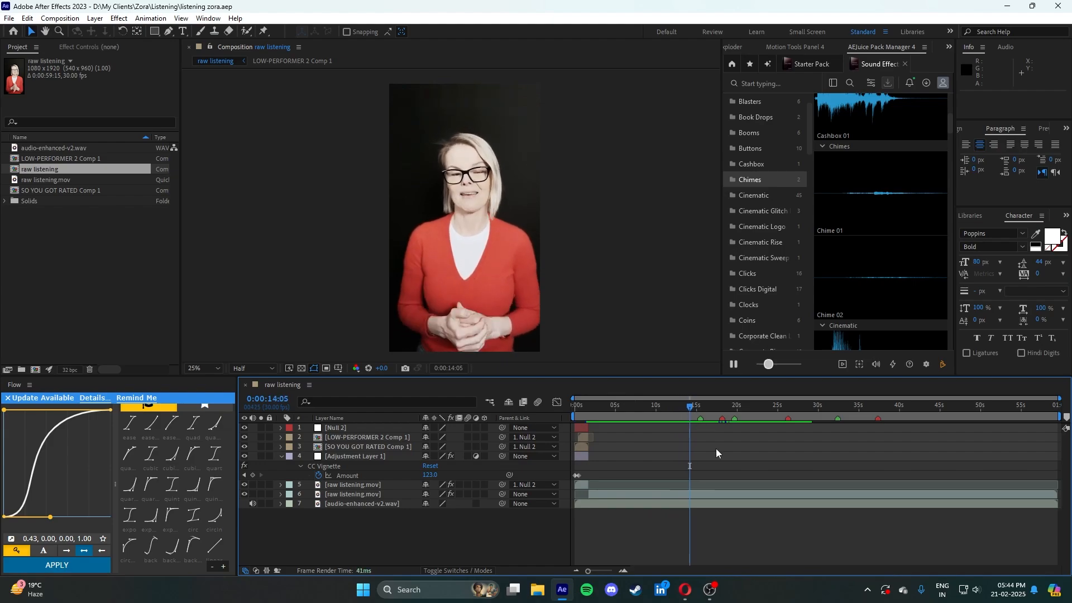
key(space)
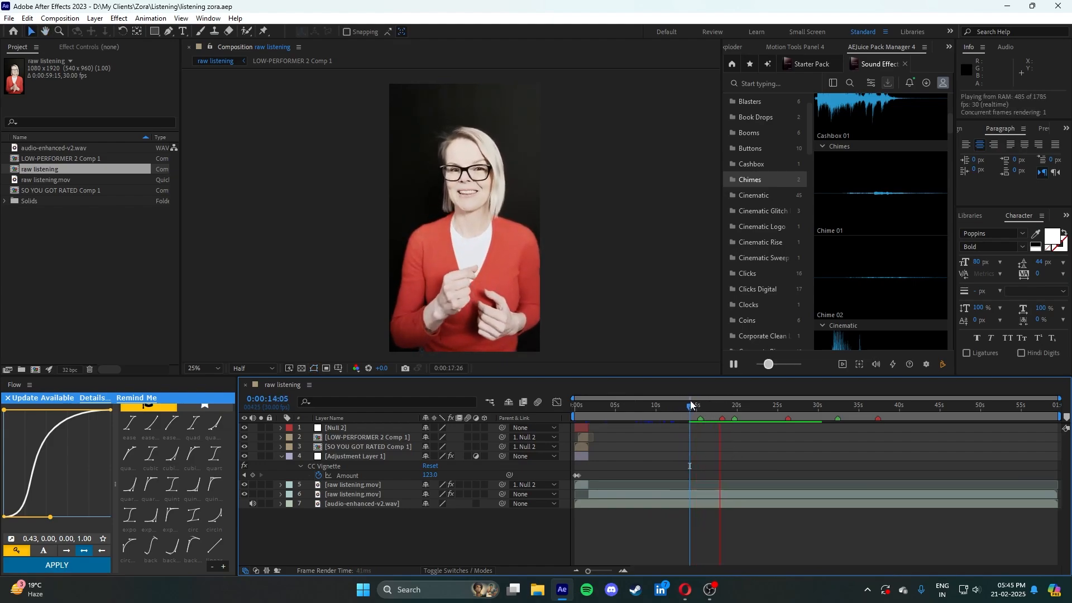
click(702, 407)
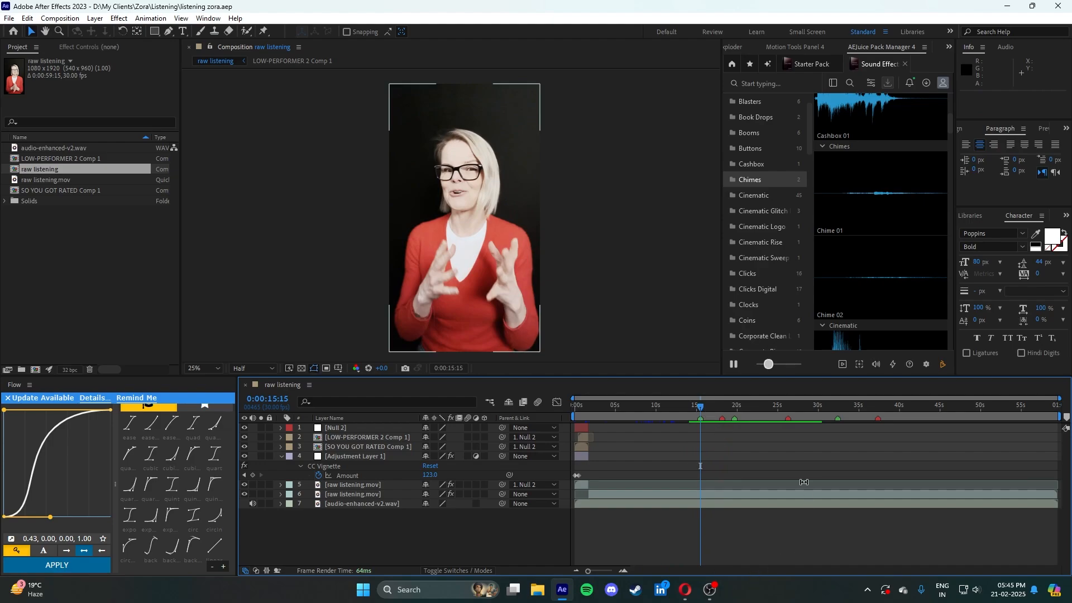
- Switch to the Film Vibes page in the Opera browser
mouse_move(680, 591)
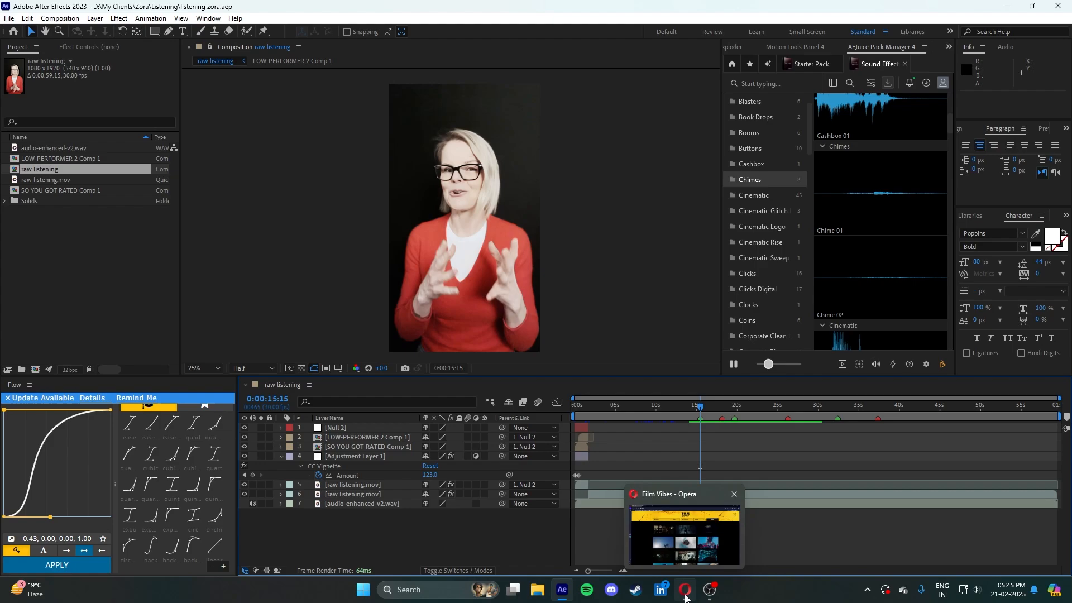
click(686, 596)
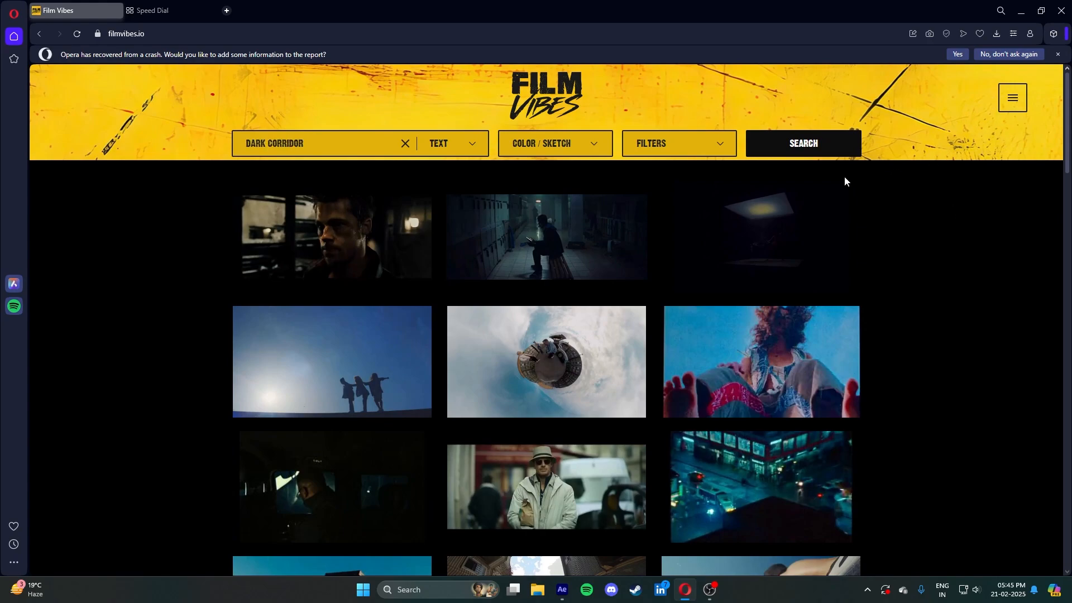
click(1012, 98)
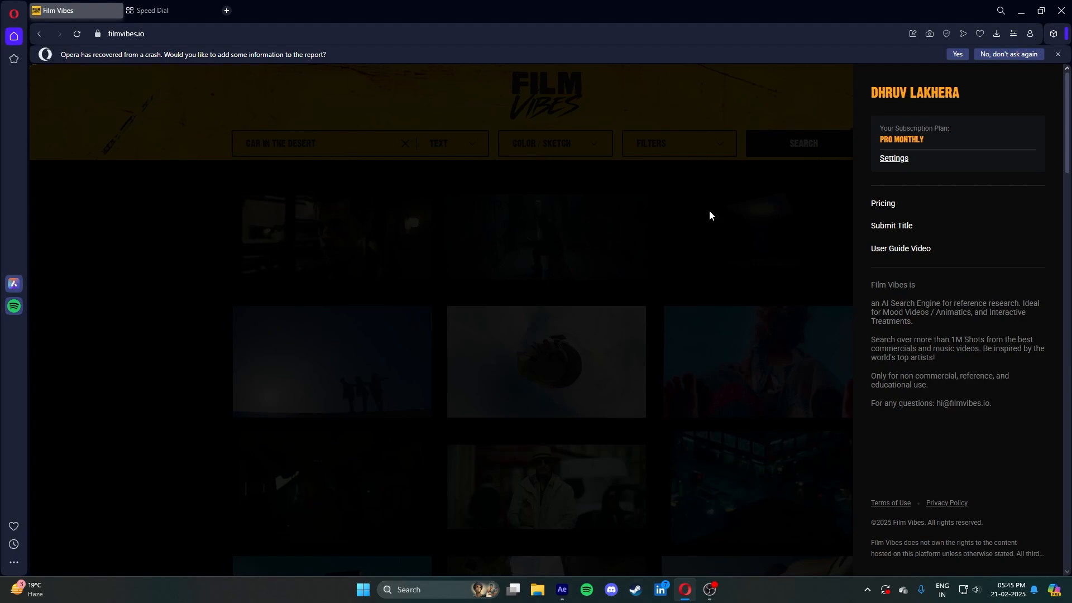
click(196, 260)
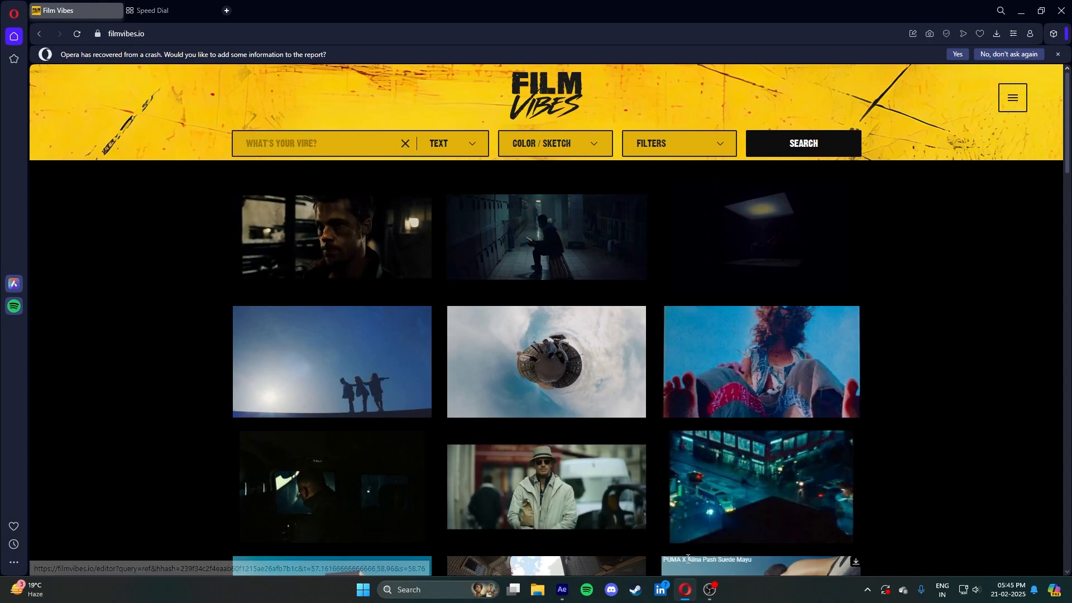
- Switch to After Effects and play the talking-head passage from 0:00:15:15 to hear what footage it needs
click(566, 591)
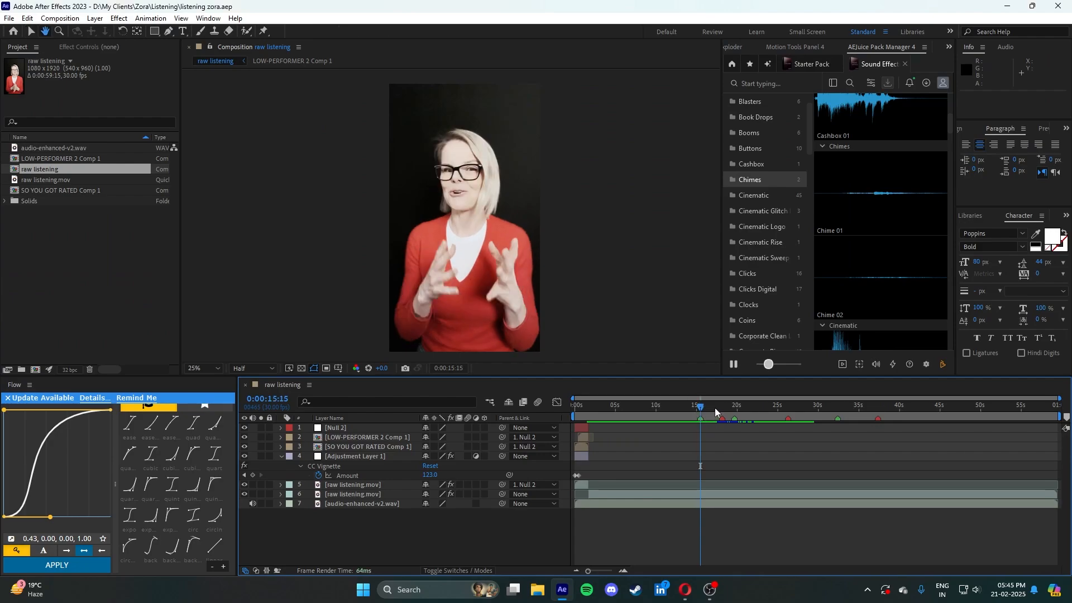
key(space)
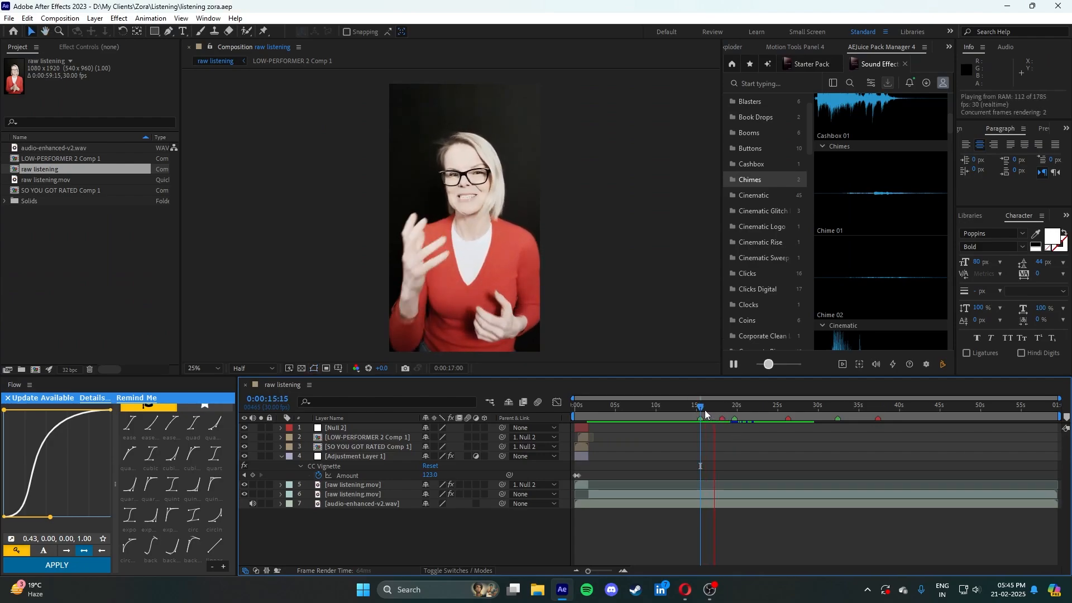
key(space)
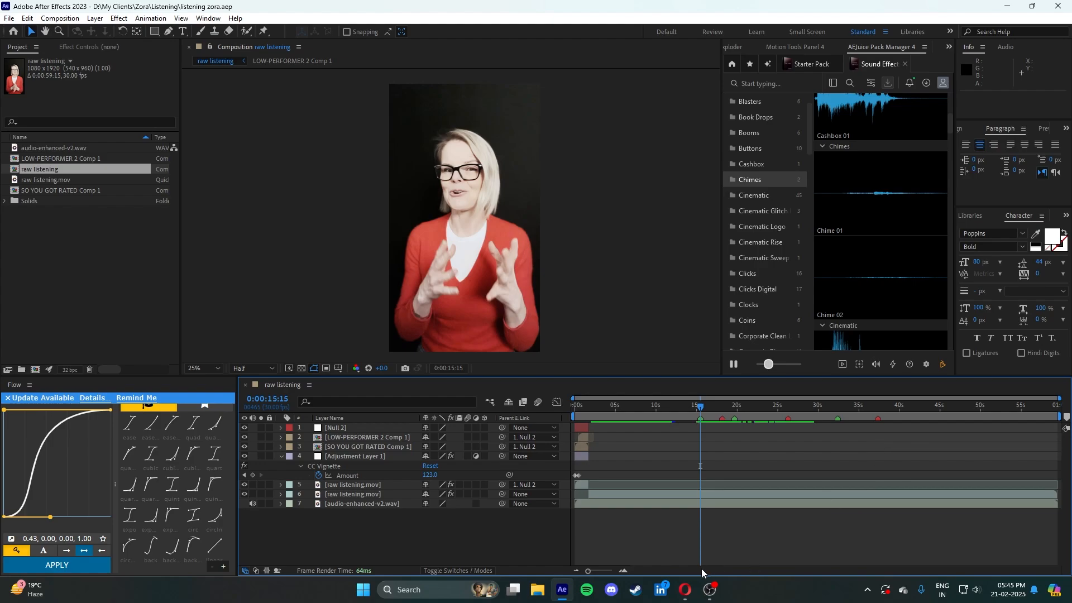
- Search Film Vibes in Opera for "motivating your team" and download the The Wolf of wallstreet office clip
click(684, 589)
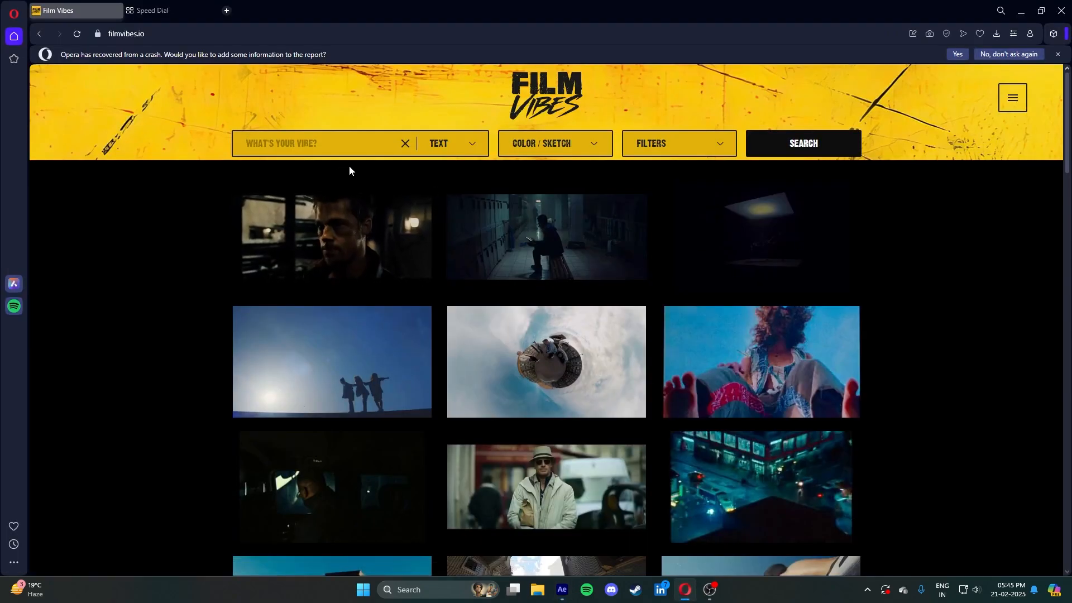
text(motivating your team)
key(Return)
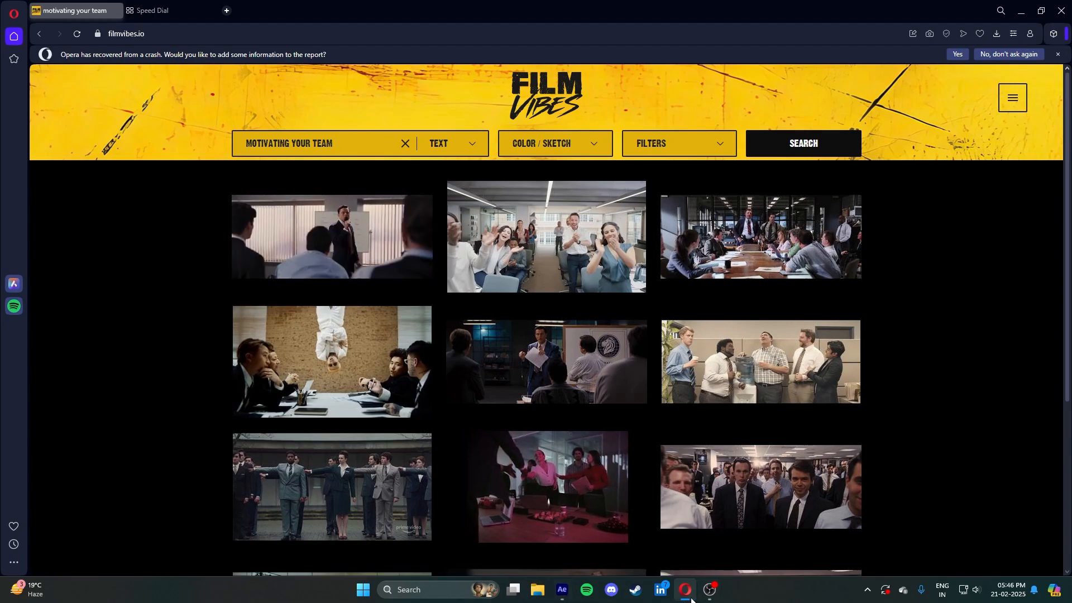
mouse_move(686, 590)
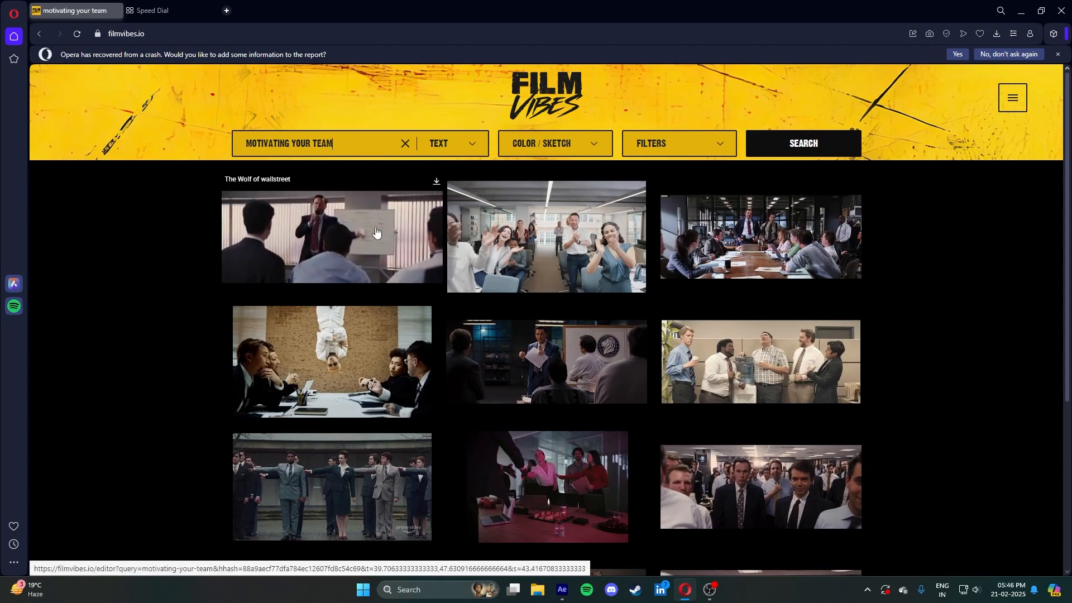
click(438, 182)
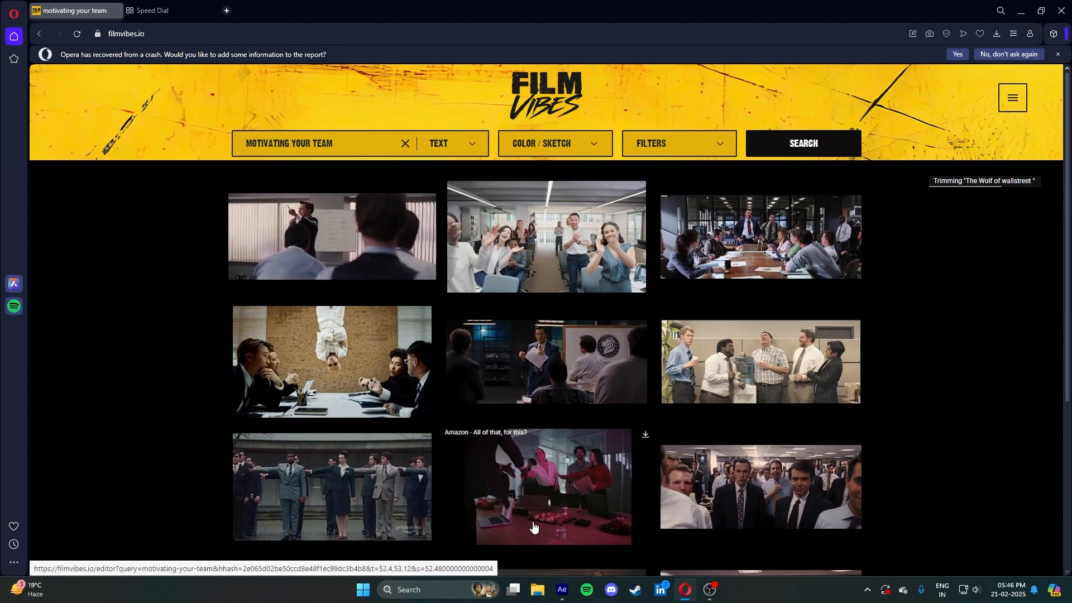
- In After Effects, import the Santander Astra MP4 from the ASSETS folder and place it as the uppermost layer, starting at 0:00:15:15
click(562, 589)
double_click(71, 257)
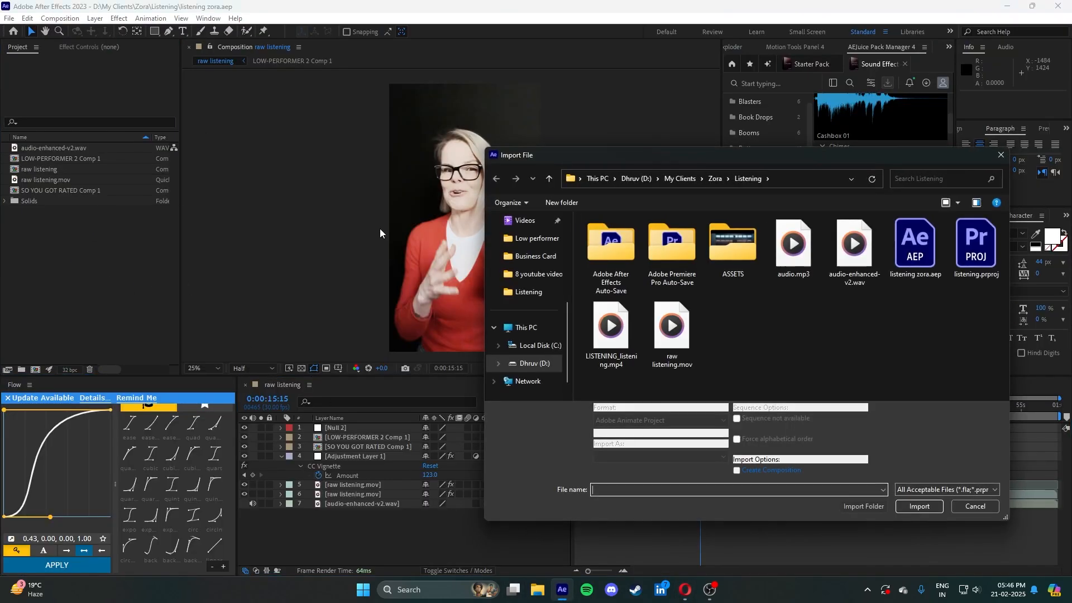
double_click(732, 245)
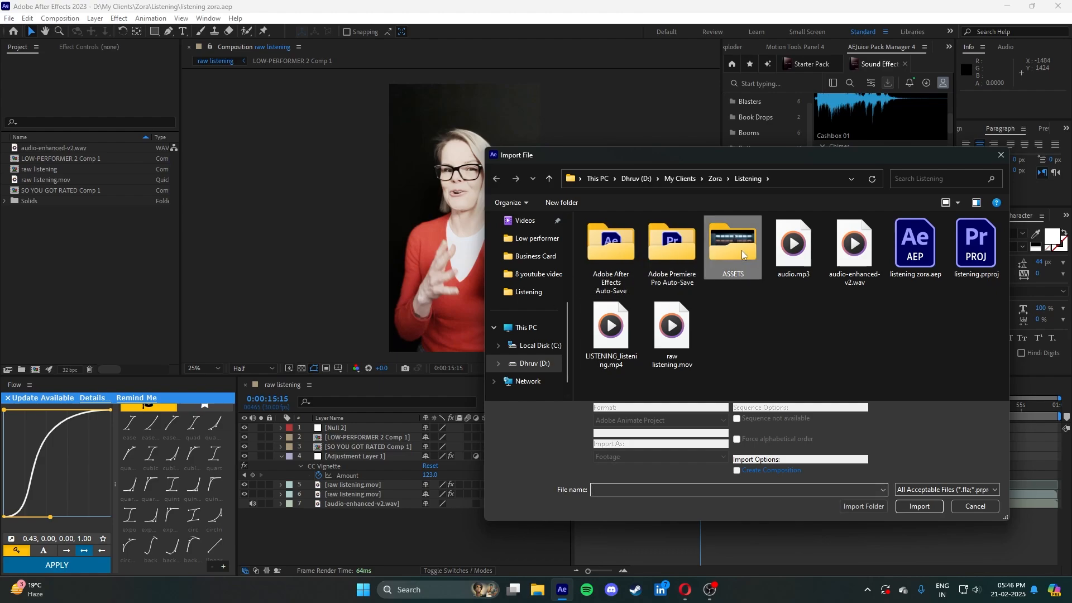
click(620, 253)
click(913, 509)
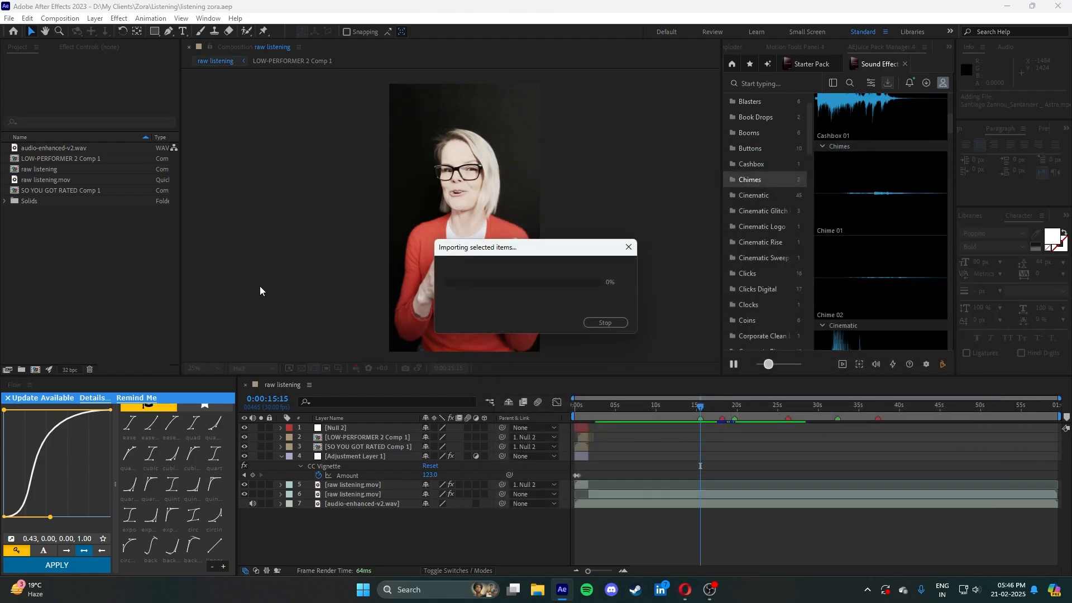
drag(63, 194, 716, 425)
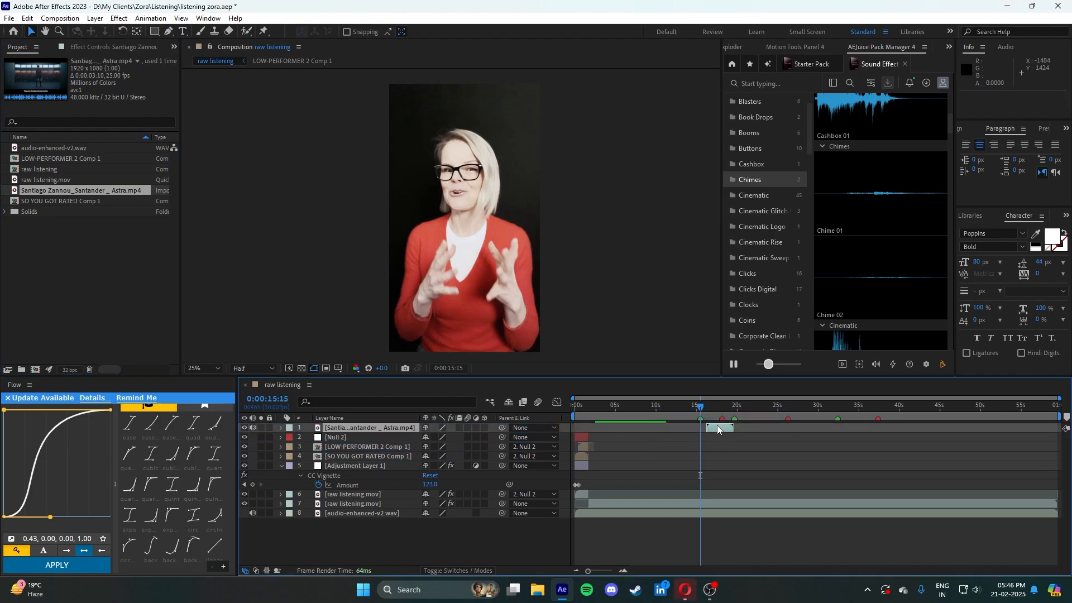
click(710, 451)
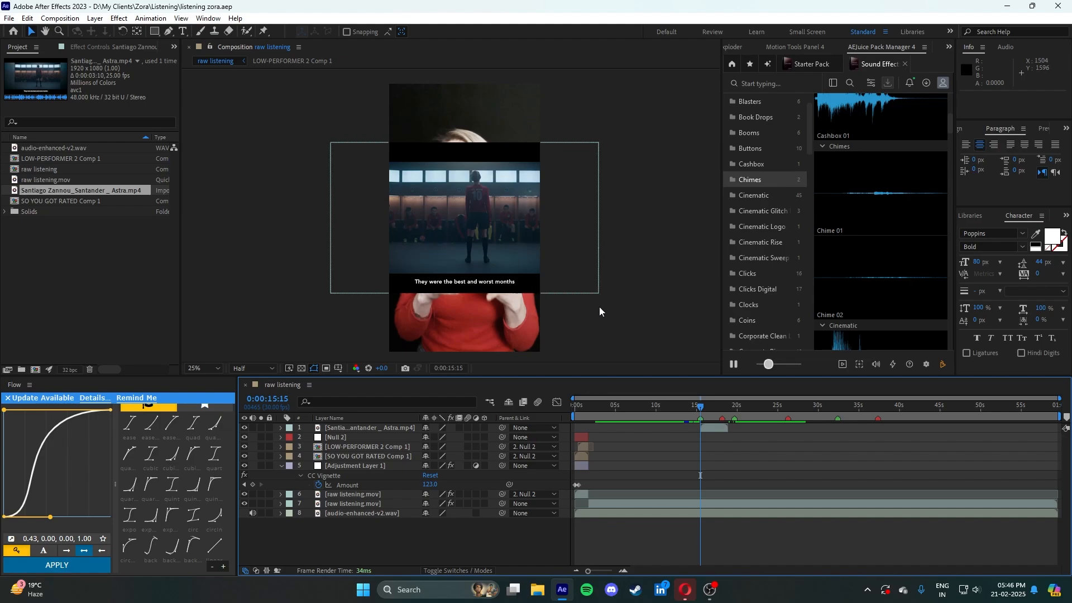
- Create a black solid of 1080 × 1920 px above the film clip
key(ctrl+y)
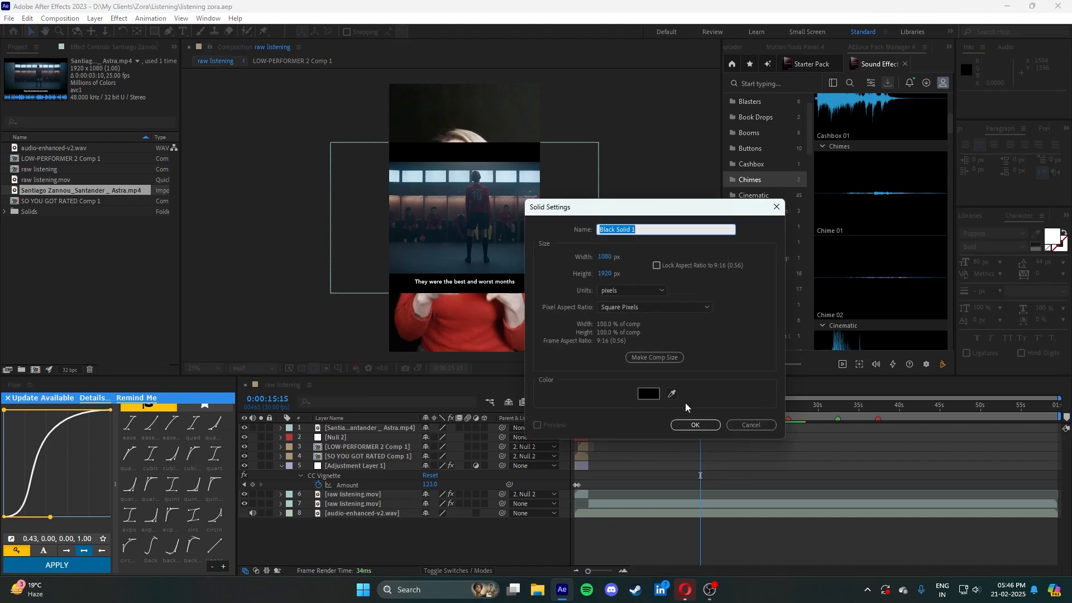
click(646, 393)
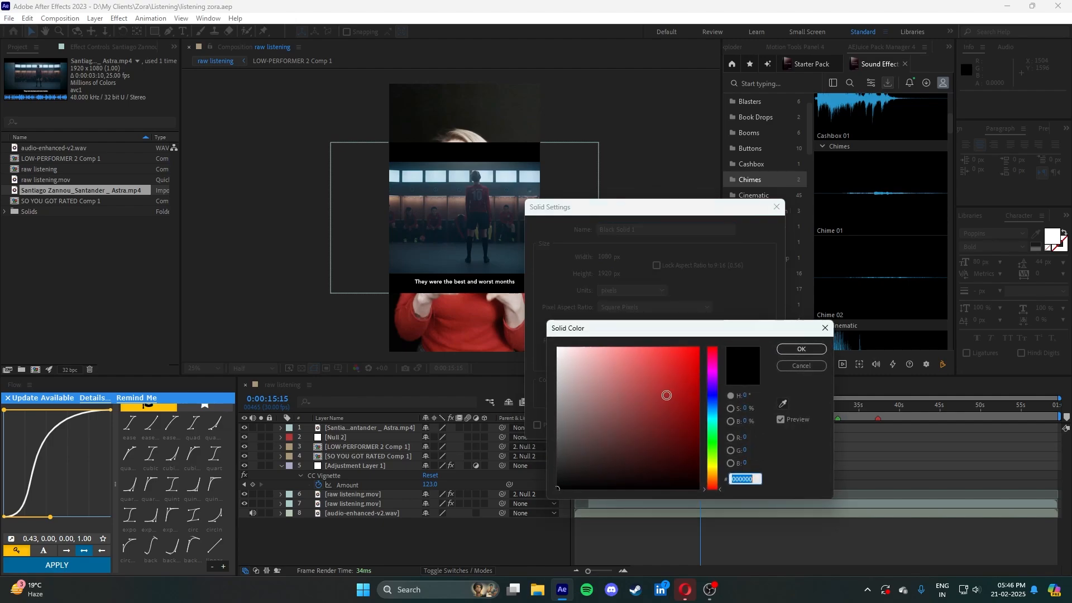
click(809, 350)
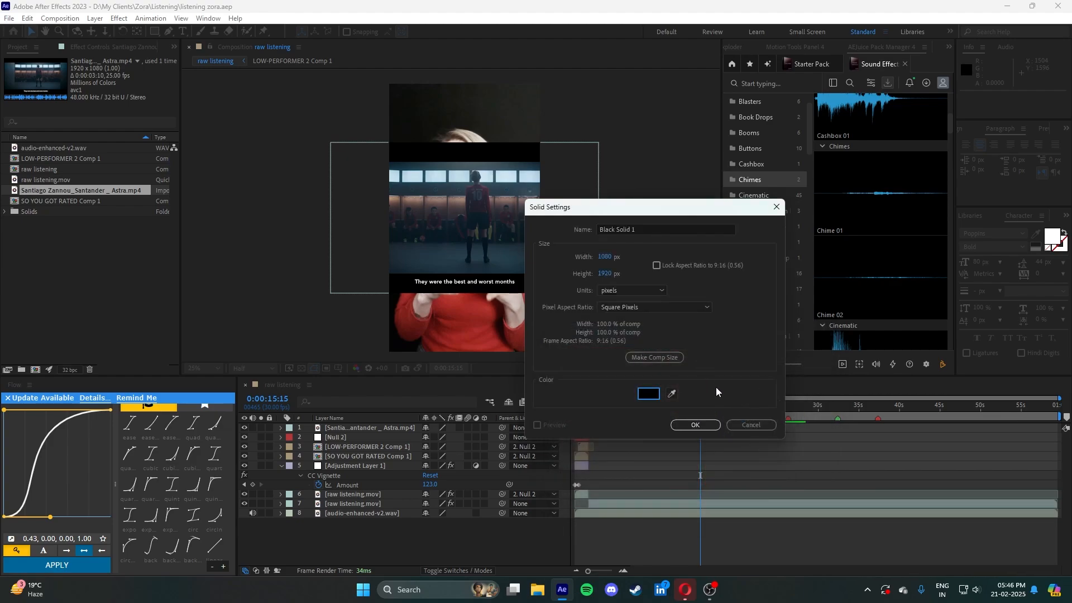
click(696, 426)
click(722, 464)
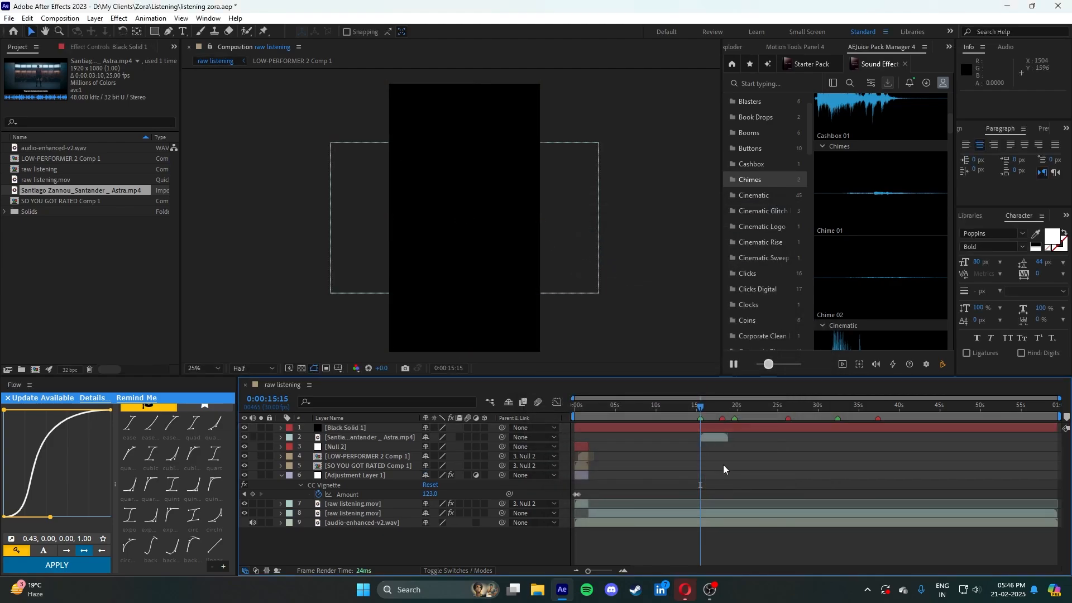
- Make the black solid start at 0:00:15:15 and trim its end to 0:00:18:26, matching the film clip below
click(723, 427)
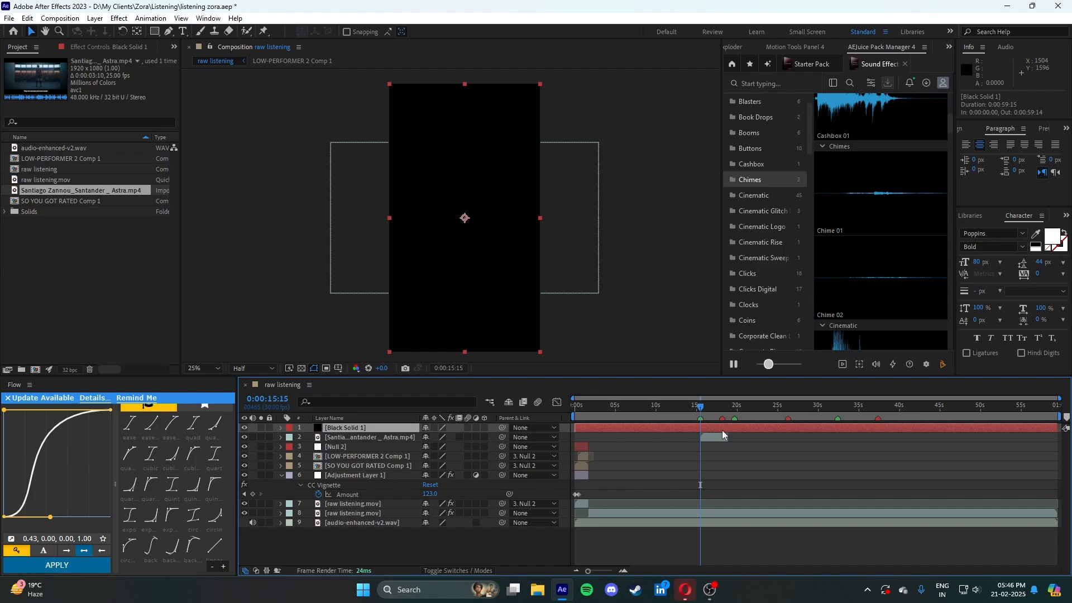
key(alt+bracketleft)
click(725, 405)
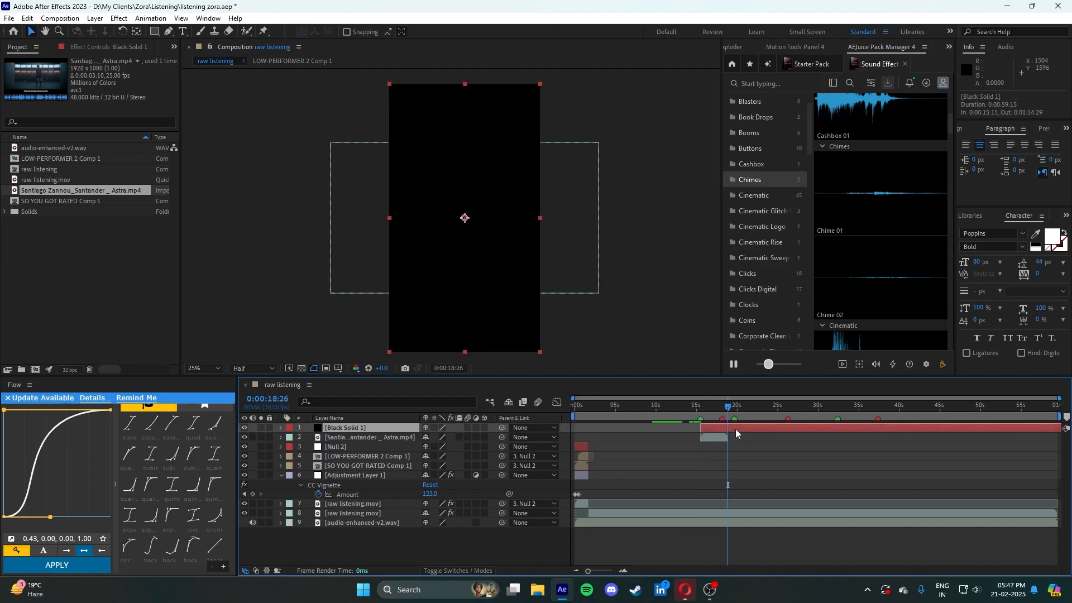
key(alt+bracketright)
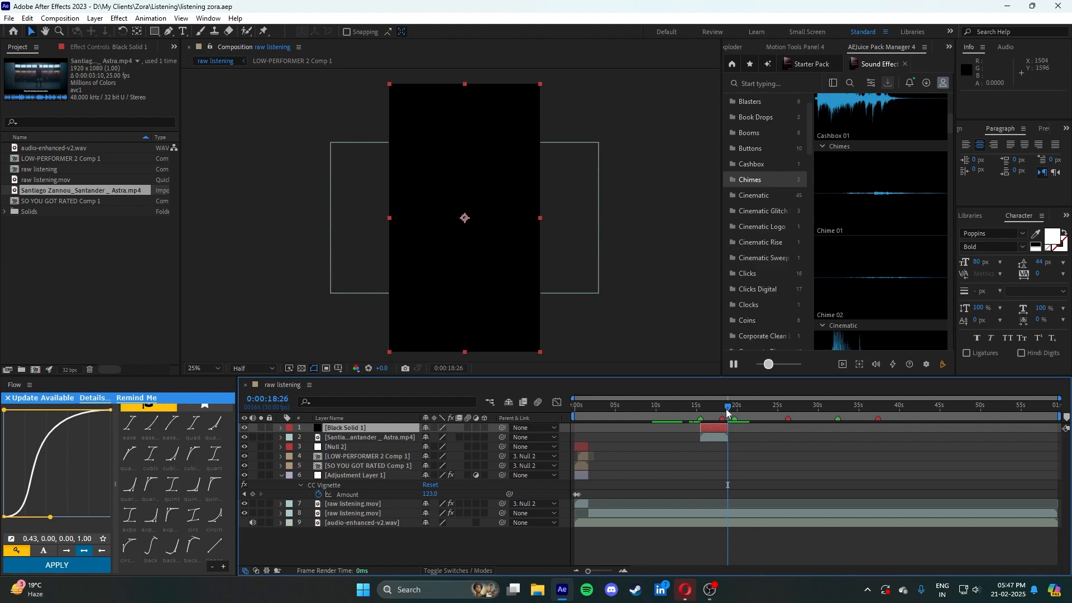
- Extend the black solid's start back to 0:00:05:20
drag(726, 407, 618, 427)
click(715, 438)
click(714, 427)
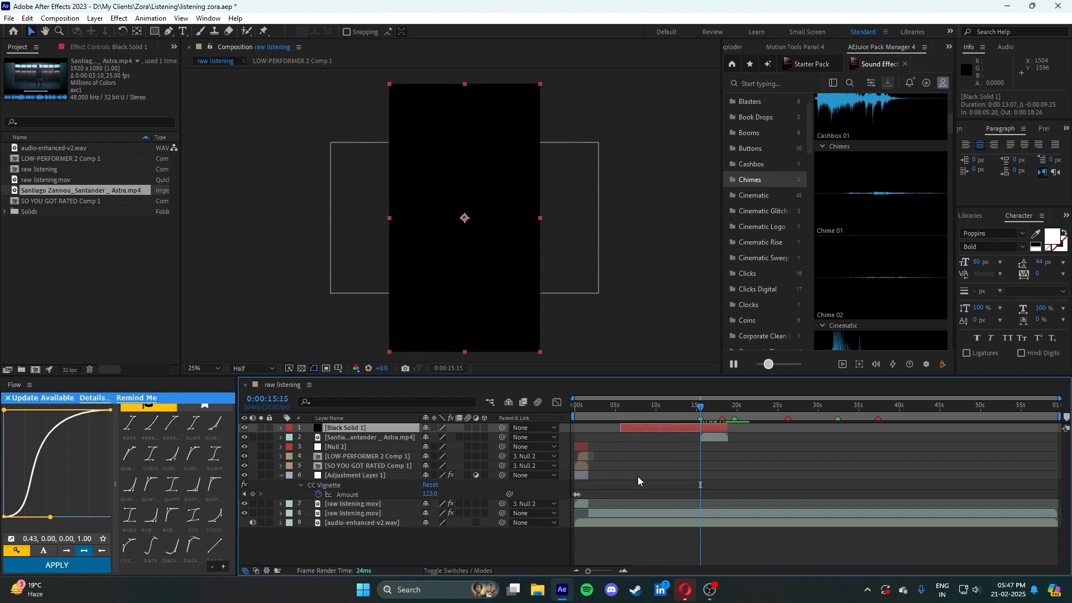
click(712, 437)
- Trim the black solid's start to 0:00:15:15, aligned with the beginning of the film clip
mouse_move(587, 570)
mouse_down()
mouse_move(616, 572)
mouse_move(600, 571)
mouse_up()
click(807, 407)
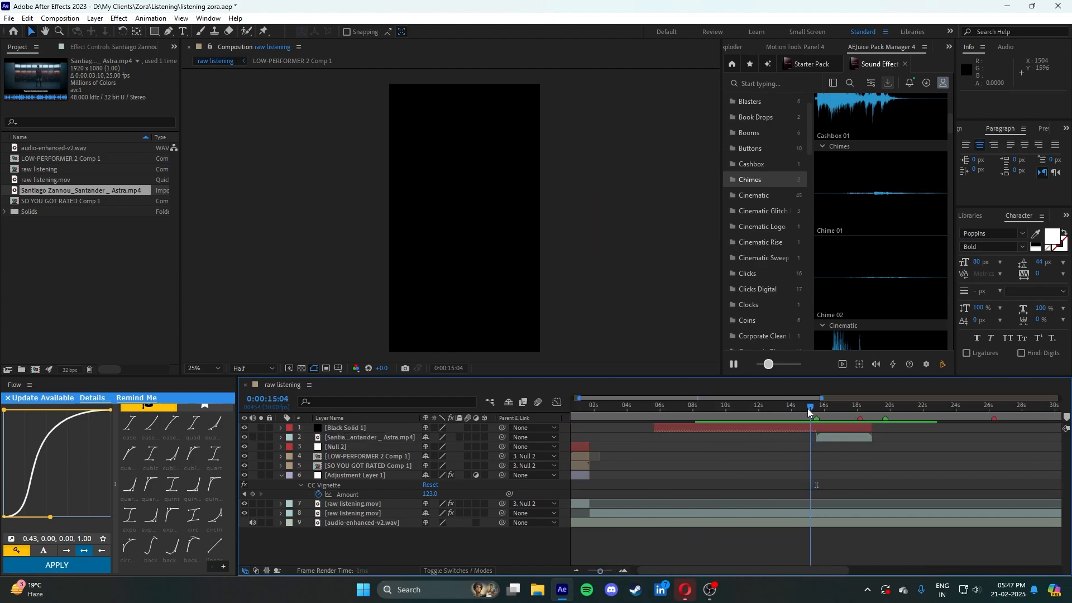
drag(807, 407, 816, 408)
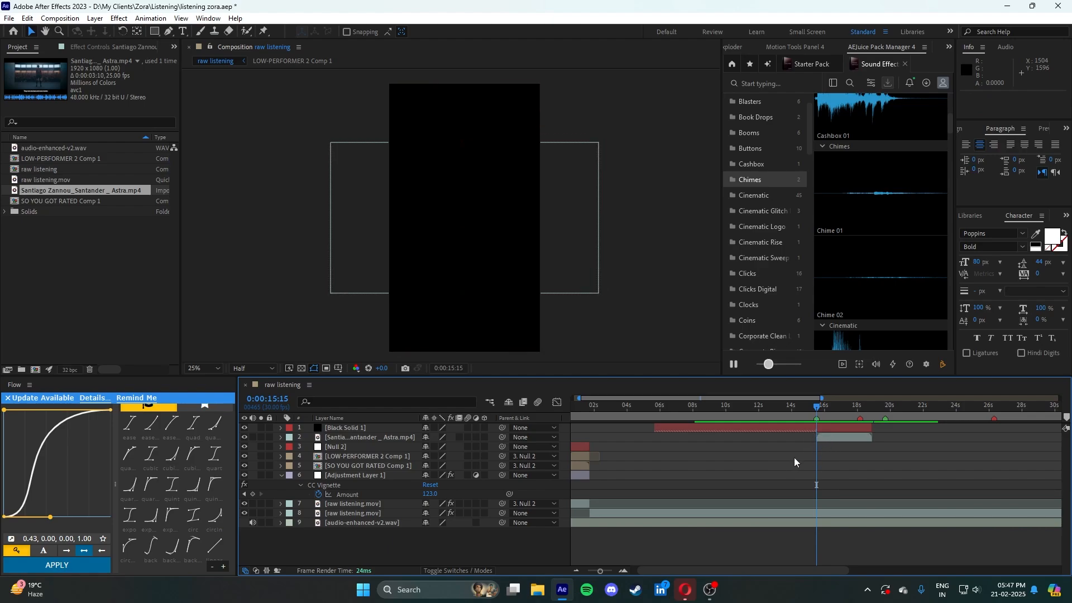
click(798, 429)
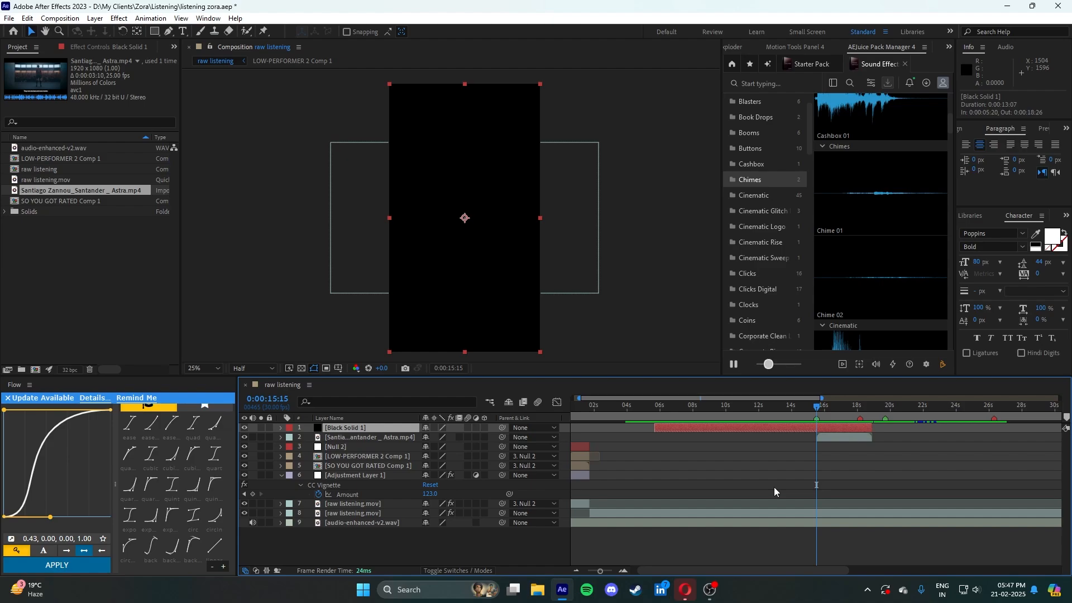
key(alt+bracketleft)
click(875, 425)
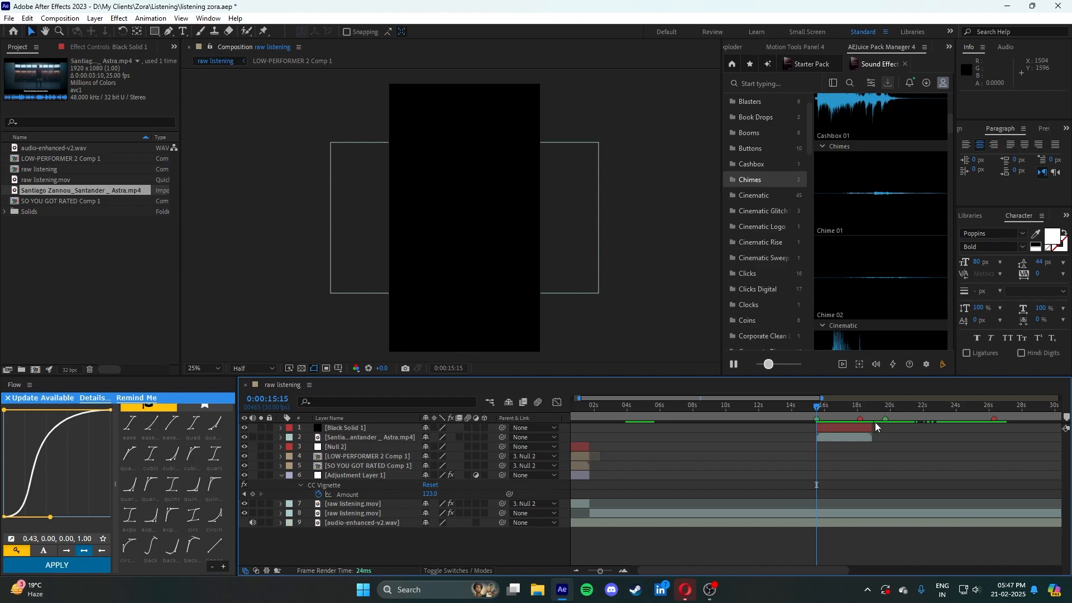
- Check the black solid's end at 0:00:18:26 against the film clip's end and preview the section from 0:00:15:15
drag(861, 405, 871, 407)
mouse_move(600, 572)
mouse_down()
mouse_move(618, 575)
mouse_move(608, 575)
mouse_up()
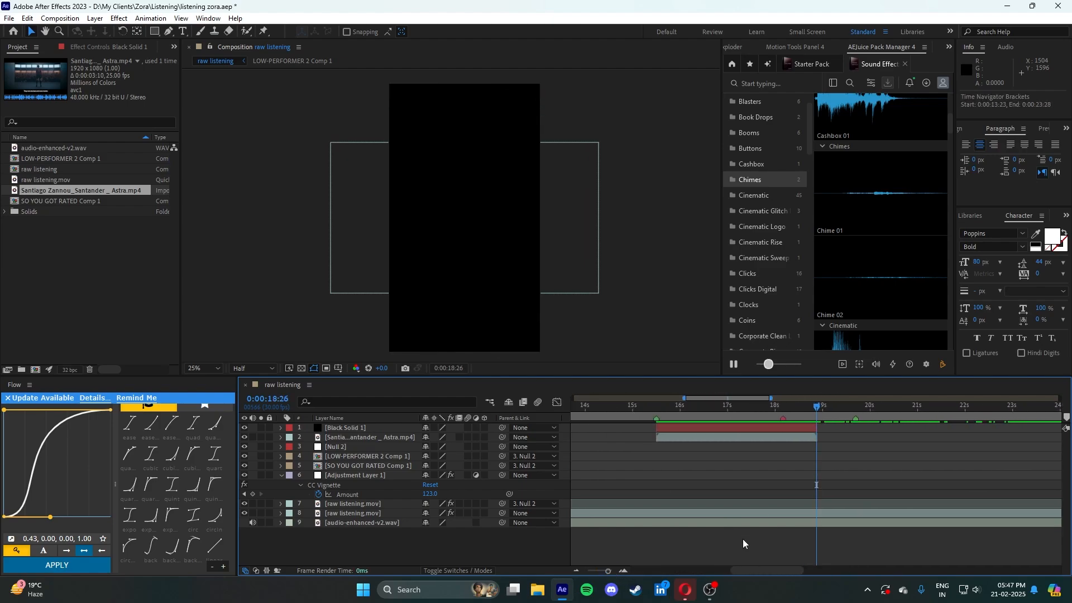
click(736, 523)
click(660, 407)
click(695, 427)
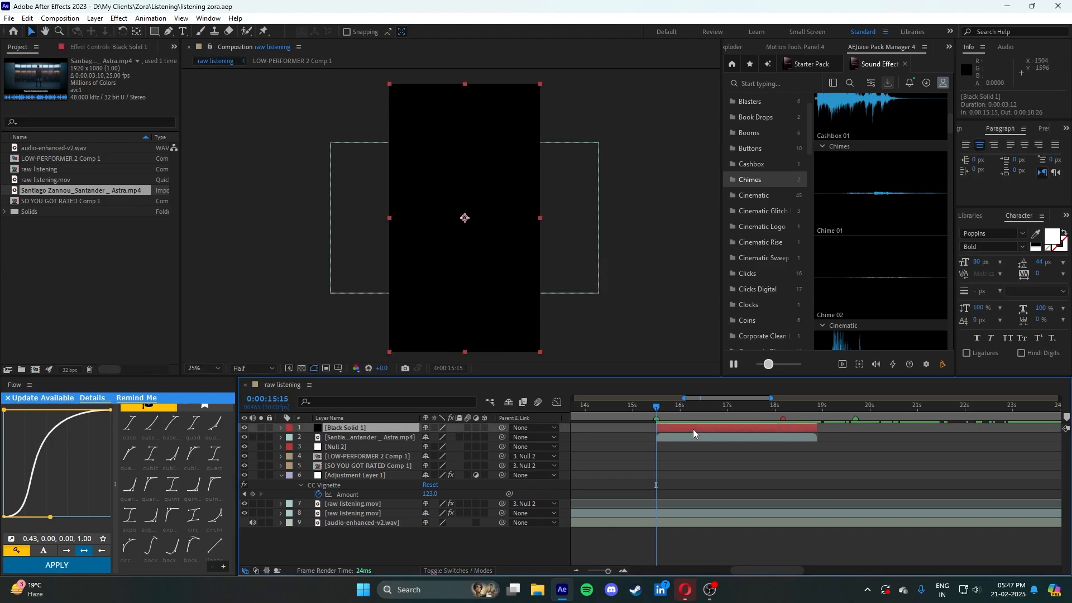
click(691, 456)
key(space)
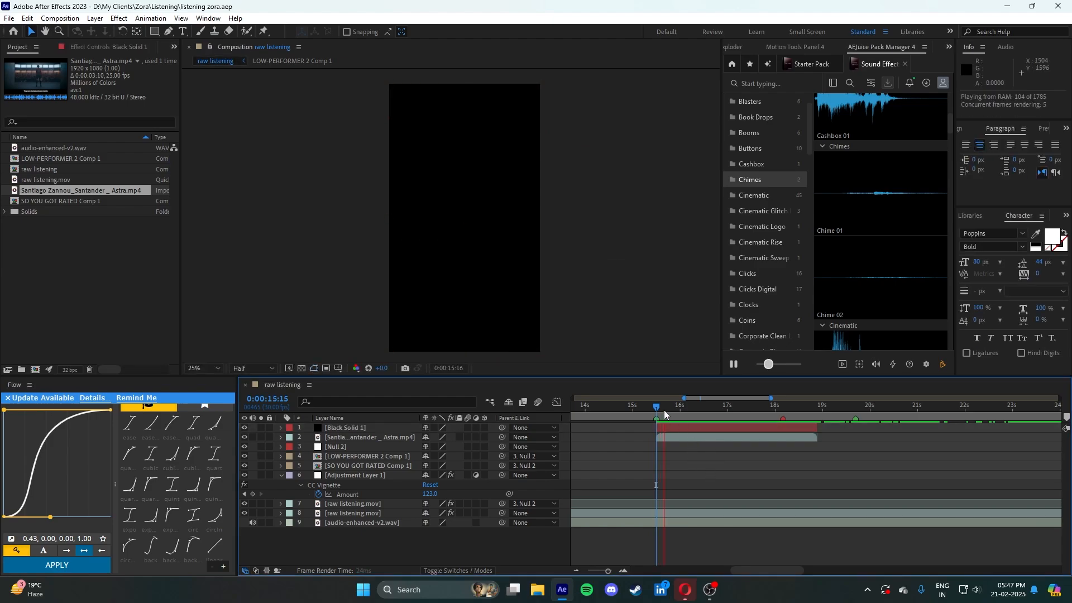
- Show the title/action safe guides and draw a rounded rectangle mask about 862 × 816 px on the black solid, within the title-safe side margins
click(685, 428)
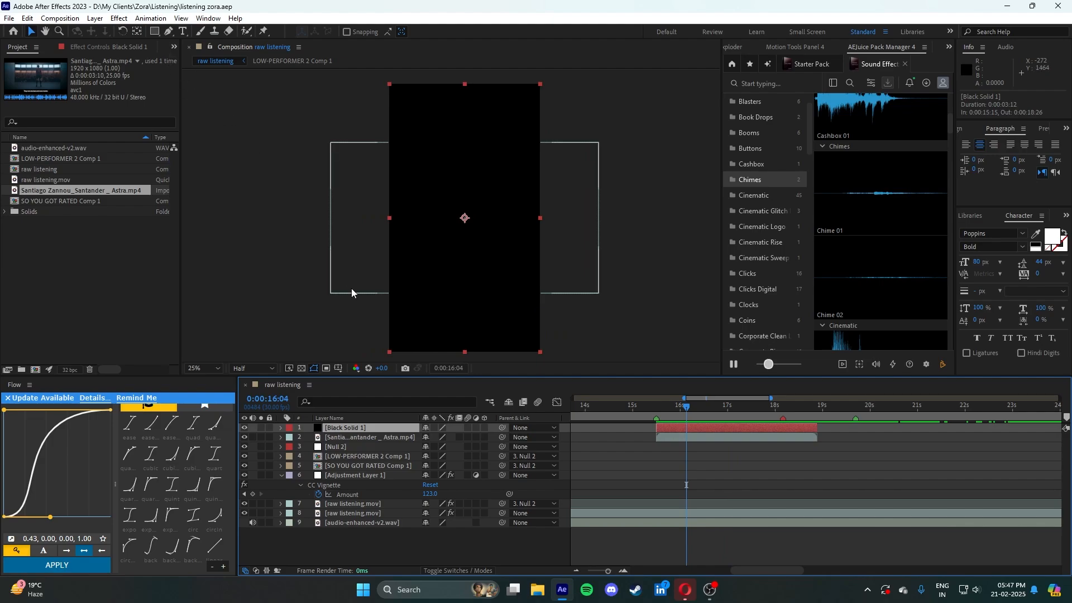
key(apostrophe)
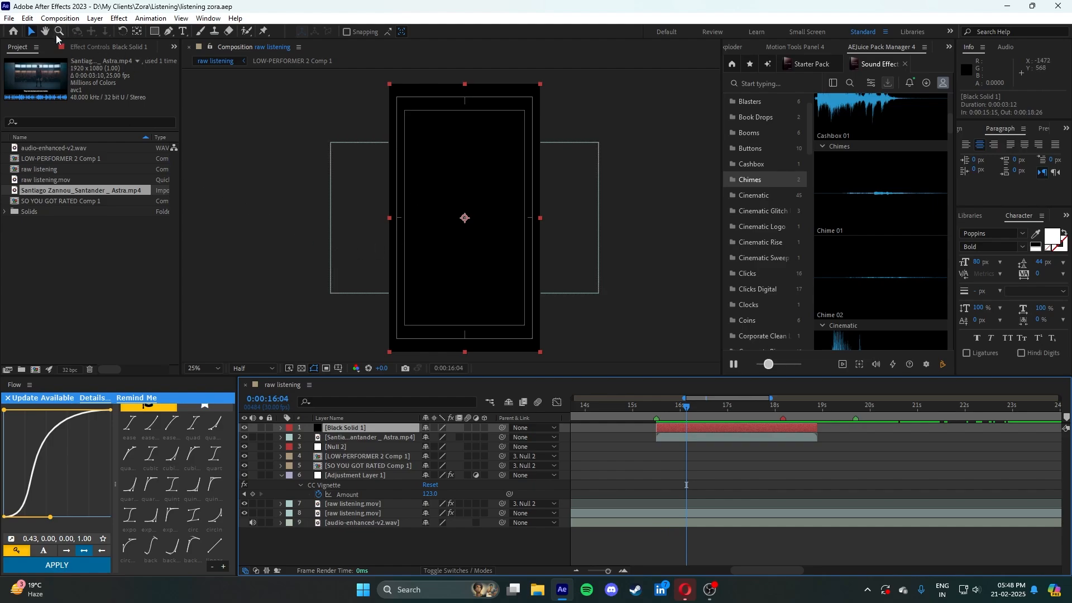
click(158, 32)
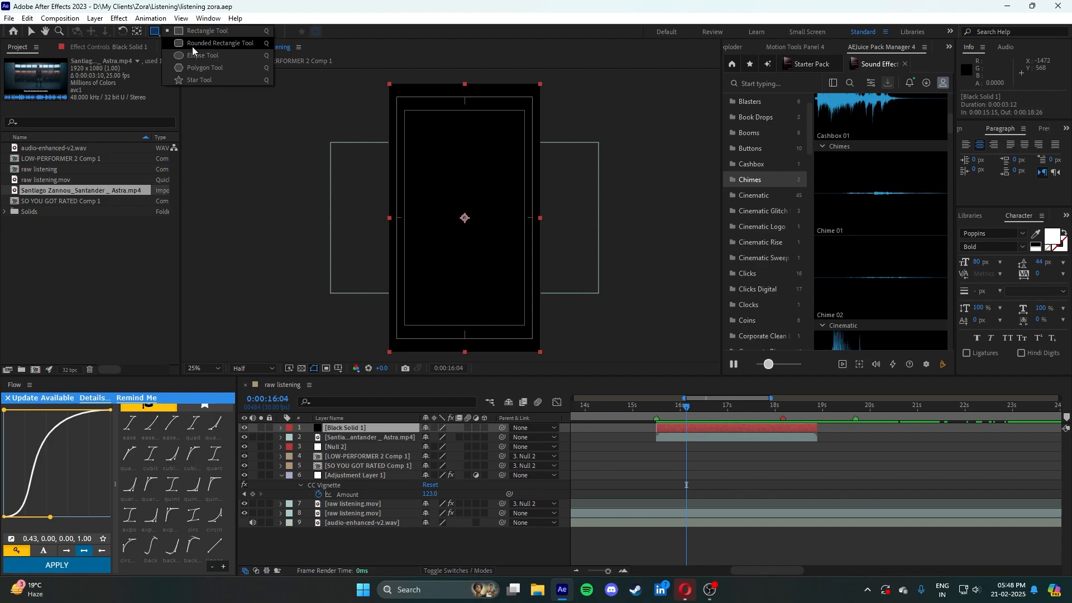
click(192, 44)
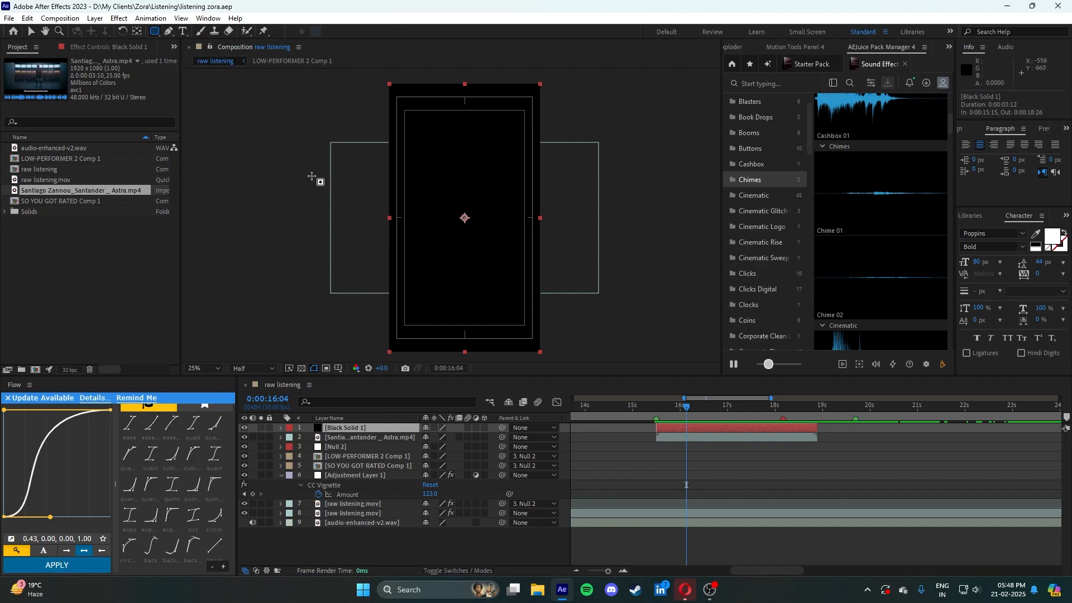
mouse_move(381, 177)
mouse_down()
mouse_move(344, 160)
mouse_move(396, 176)
mouse_up()
scroll(344, 160, up, 2)
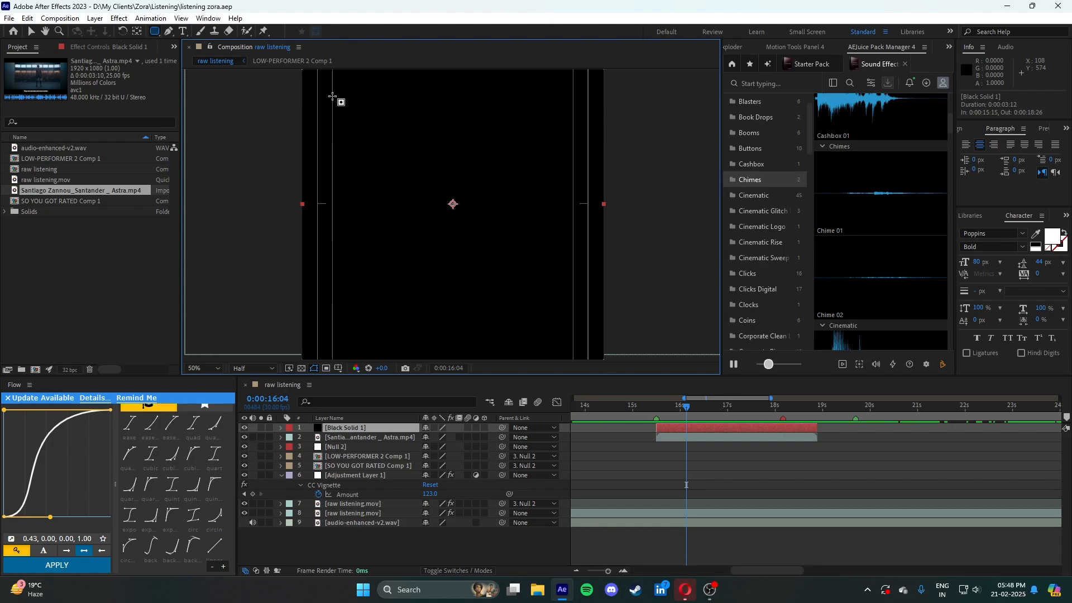
mouse_move(332, 96)
mouse_down()
mouse_move(443, 278)
mouse_move(481, 313)
mouse_move(572, 324)
mouse_up()
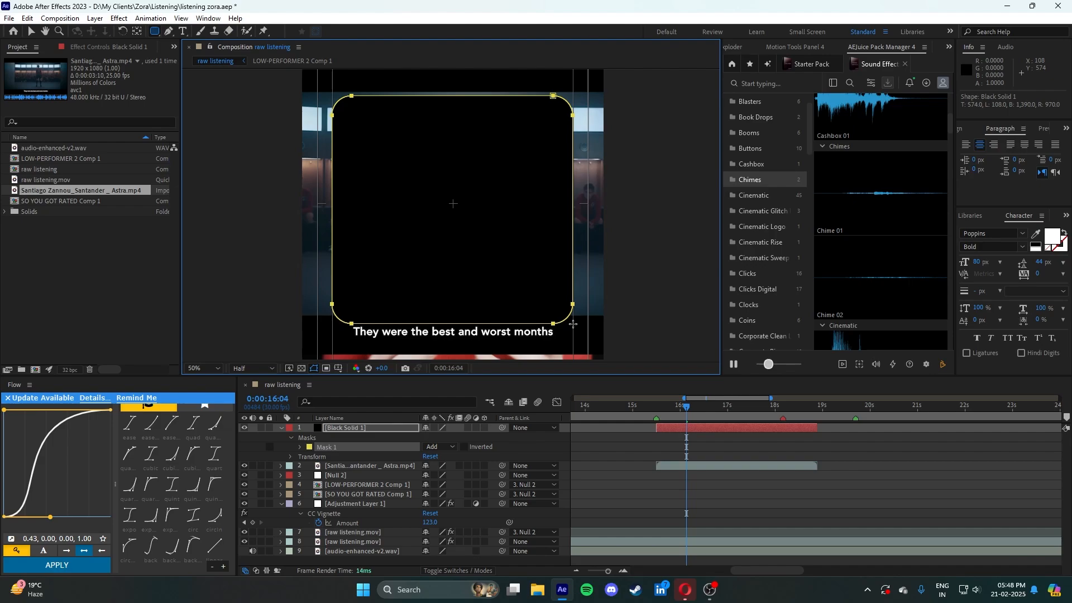
- Finish the rounded rectangle mask on the black solid and invert it so the film clip shows through the opening
drag(573, 323, 572, 324)
click(32, 31)
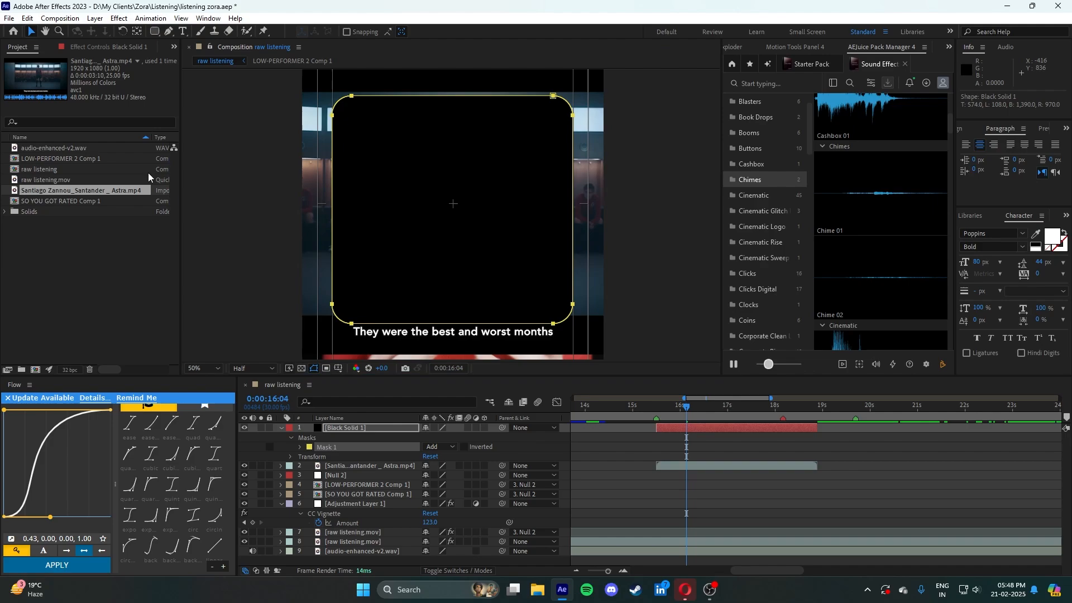
click(464, 447)
key(comma)
key(comma)
key(comma)
key(comma)
key(period)
key(period)
key(period)
key(period)
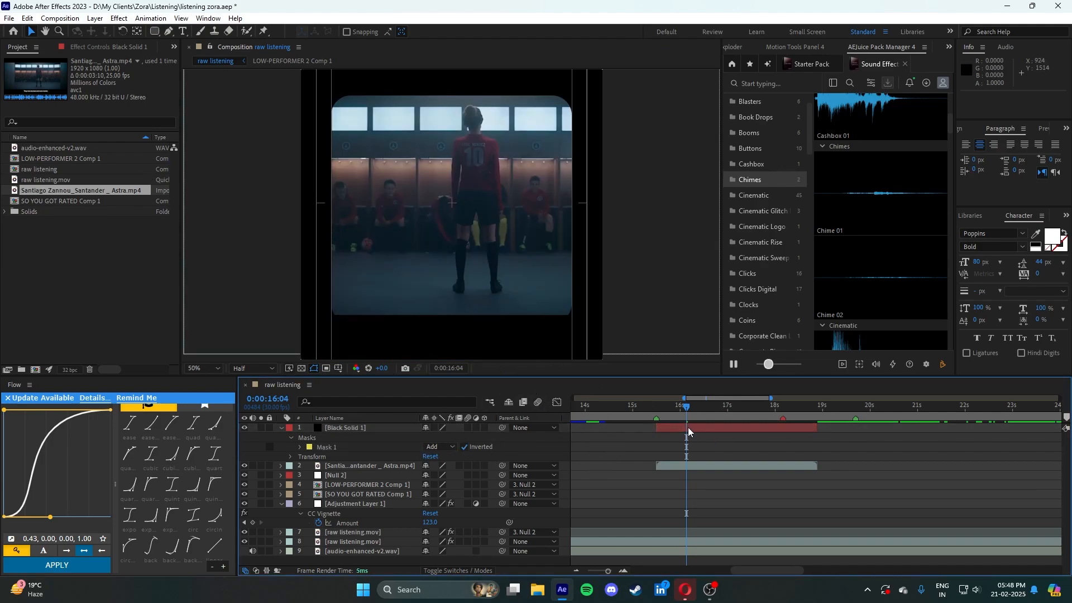
- Reposition the Santander film clip vertically behind the mask opening, at position 540, 968
click(689, 465)
key(comma)
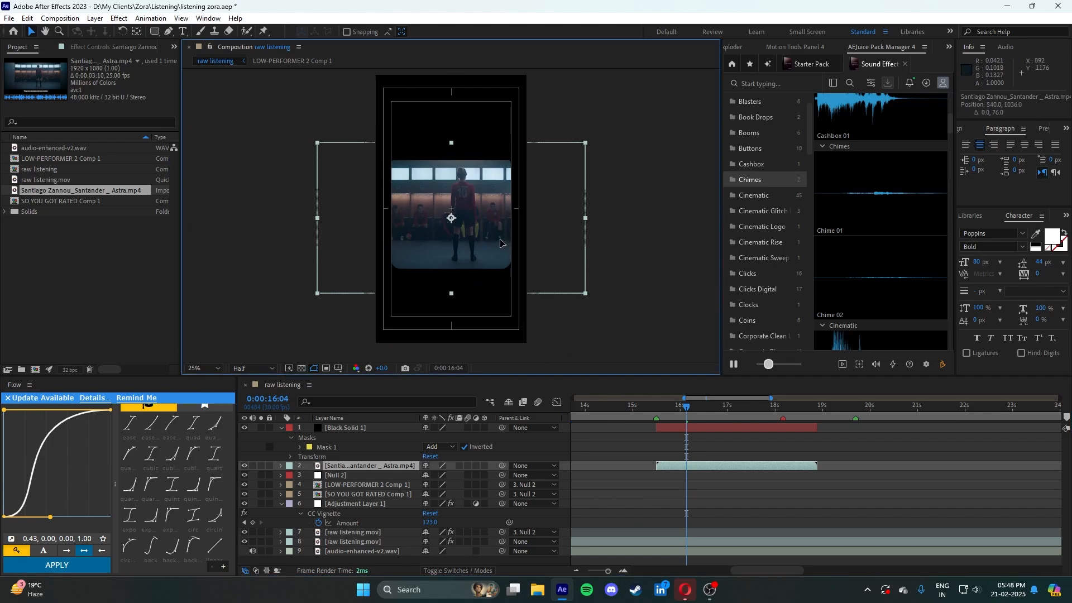
drag(503, 230, 503, 231)
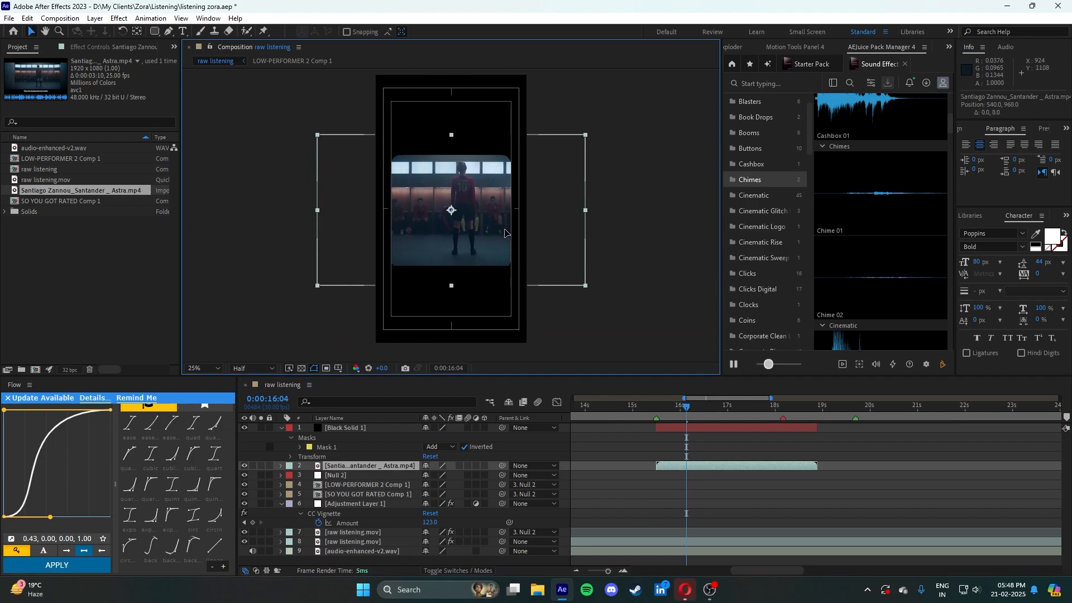
click(684, 426)
double_click(413, 231)
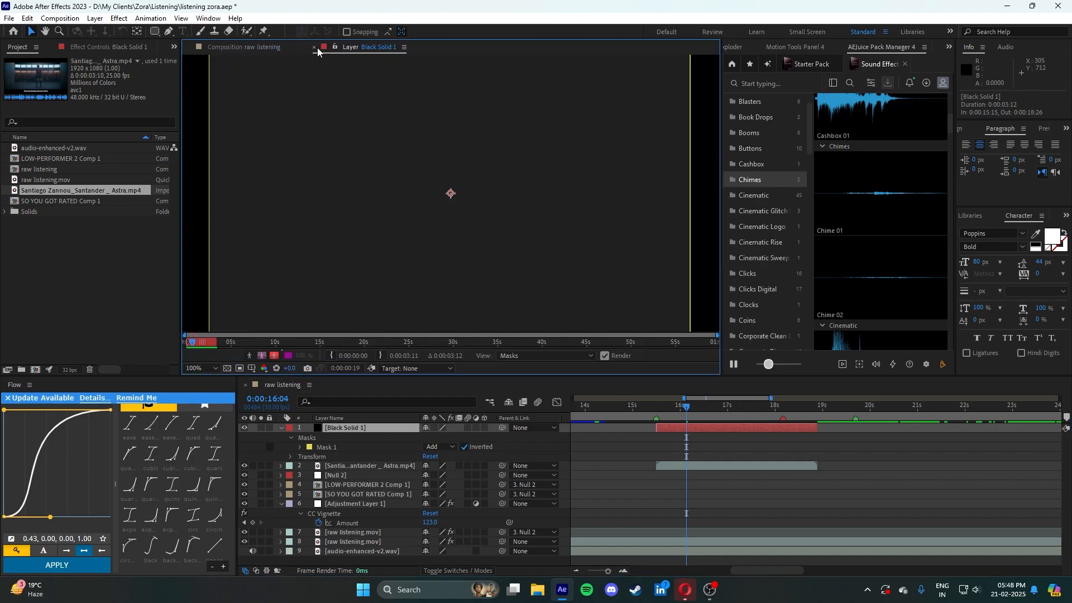
click(316, 48)
click(212, 185)
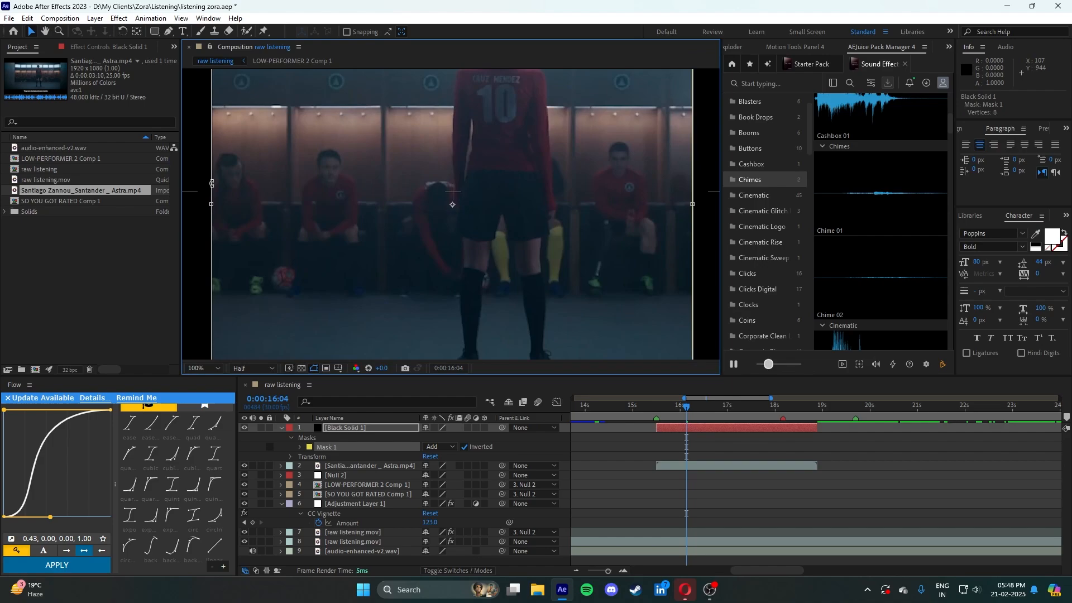
scroll(438, 273, up, 3)
scroll(453, 203, down, 4)
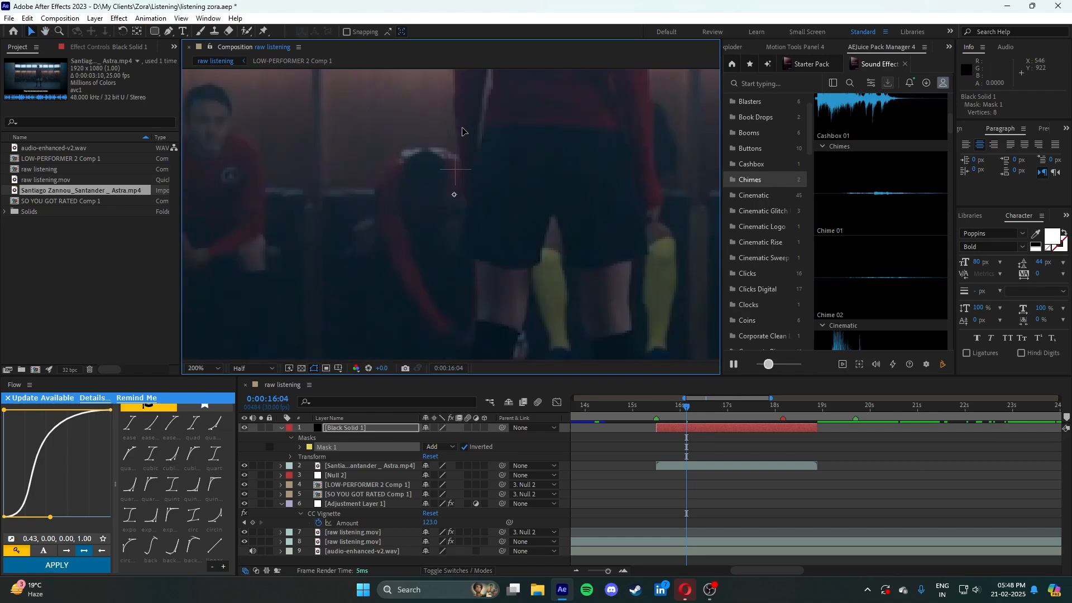
click(645, 442)
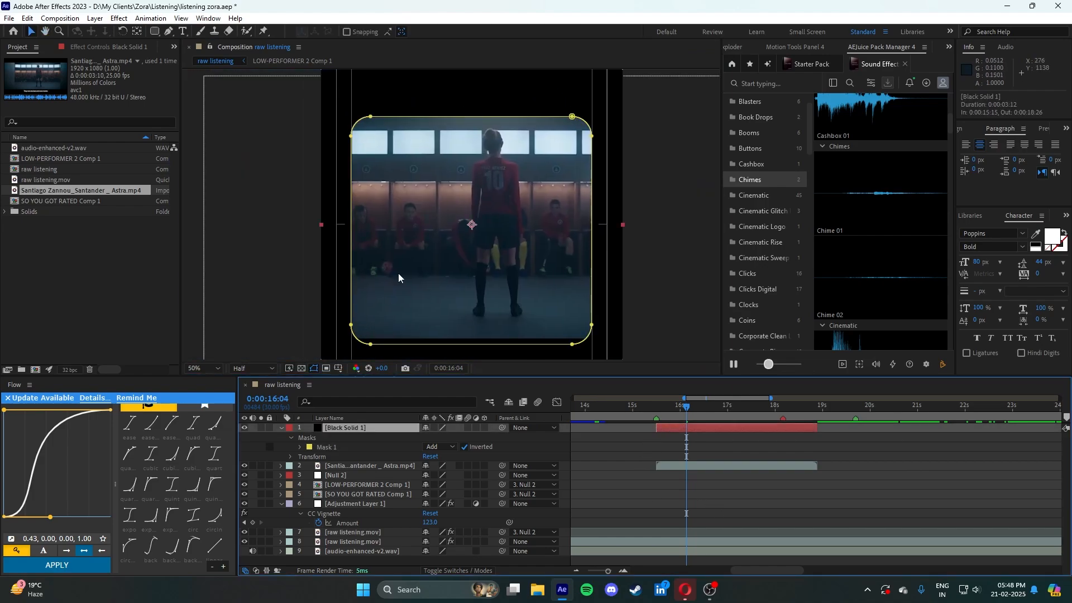
- Try to centre the black solid's mask by placing its transform anchor on the composition's centre mark
scroll(359, 254, up, 2)
drag(359, 254, 299, 259)
click(355, 245)
scroll(441, 276, up, 2)
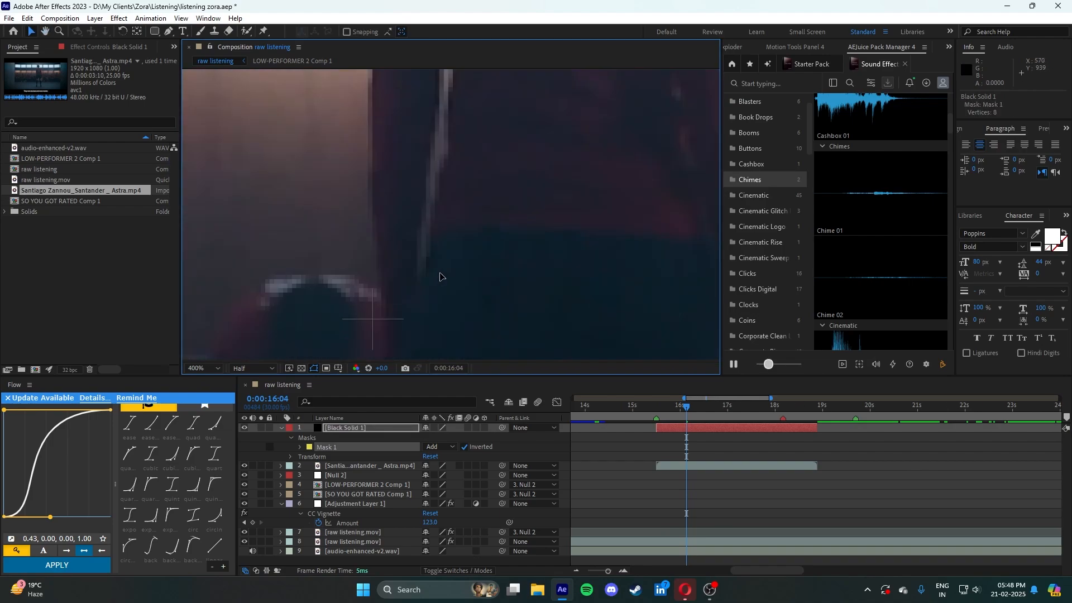
scroll(440, 275, down, 1)
drag(440, 275, 485, 215)
scroll(481, 223, up, 1)
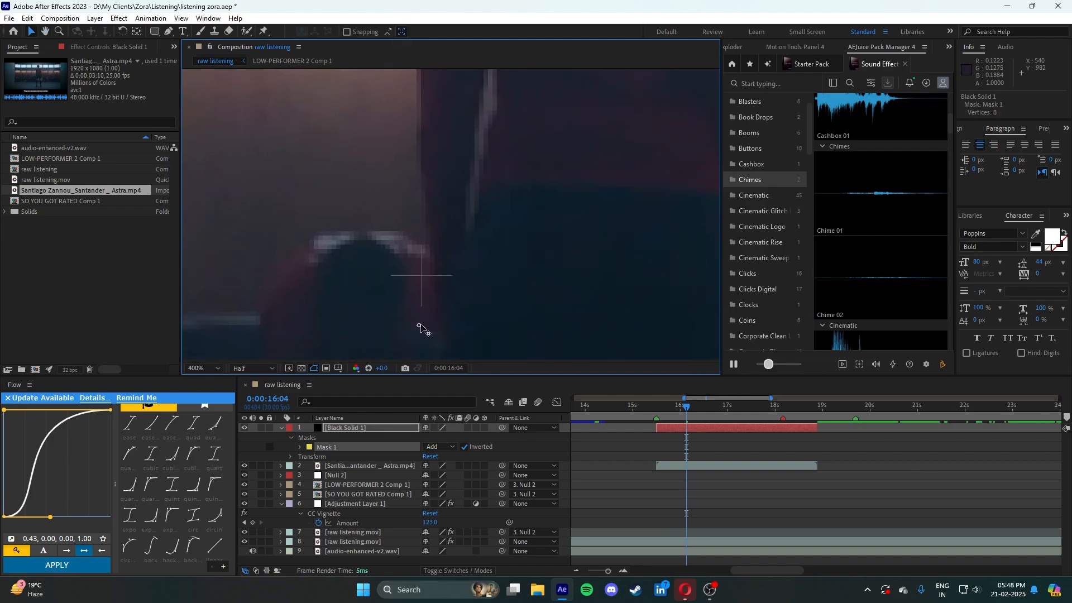
click(425, 290)
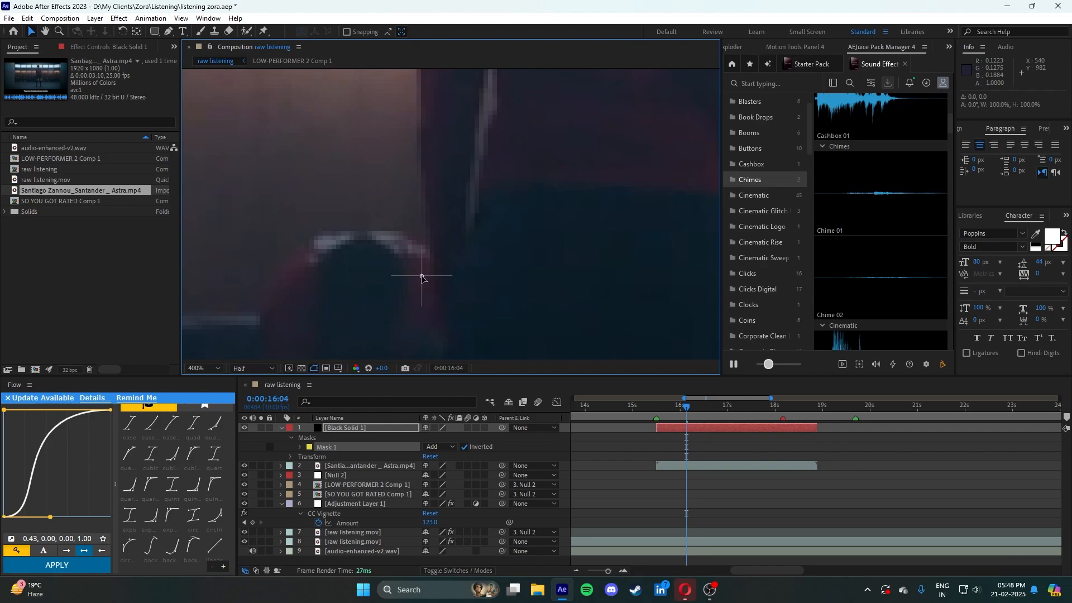
scroll(442, 284, down, 4)
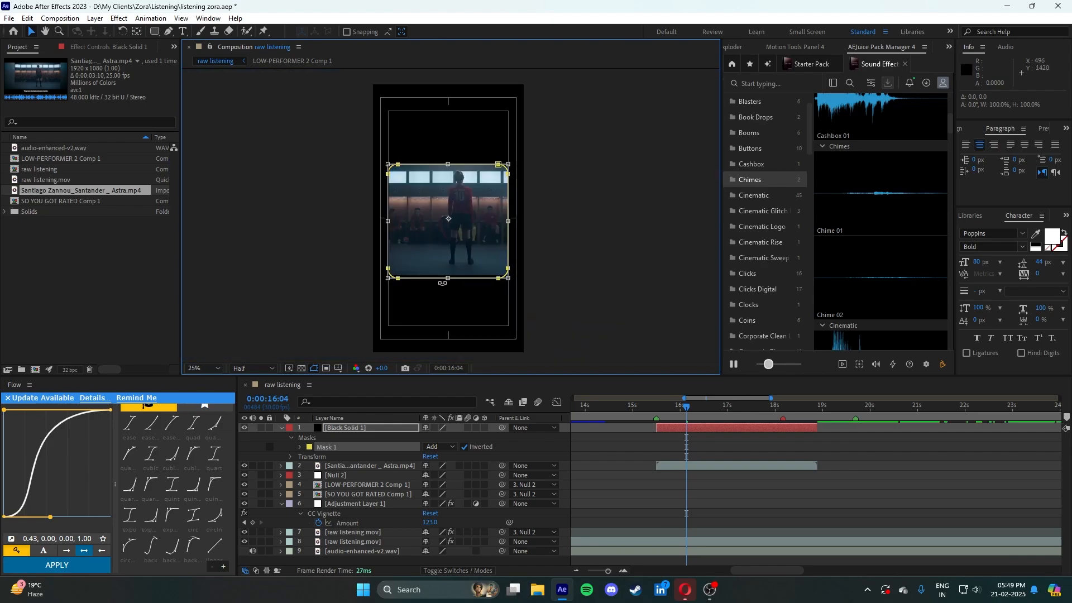
scroll(442, 284, up, 1)
click(571, 462)
- Move the whole rounded rectangle mask by about 1, -22.5 px so its centre sits on the composition's centre mark
click(452, 238)
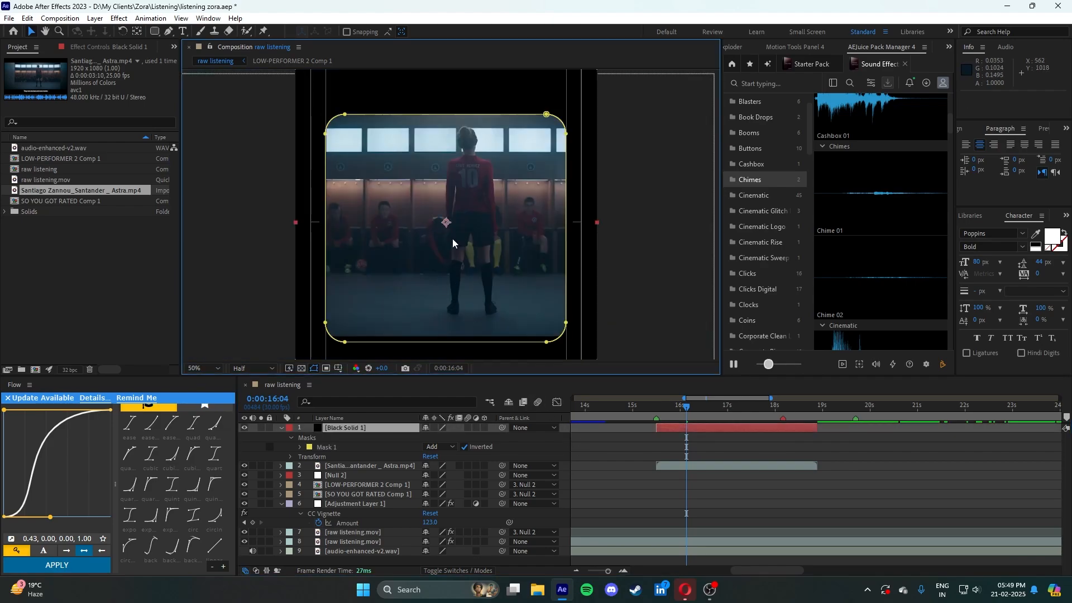
double_click(322, 301)
click(311, 46)
double_click(326, 227)
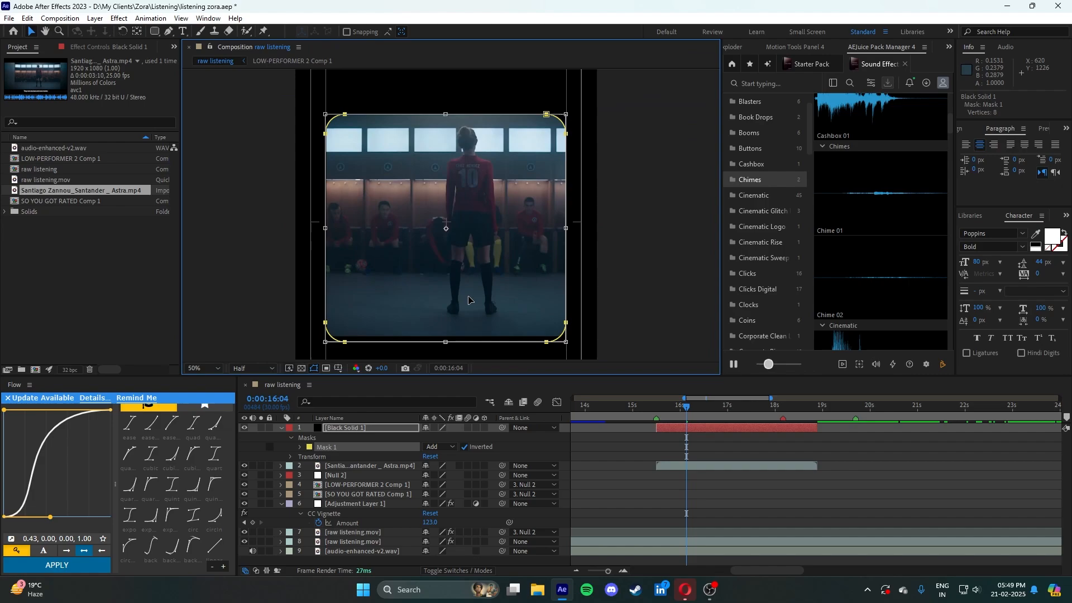
drag(417, 300, 448, 297)
scroll(441, 268, up, 6)
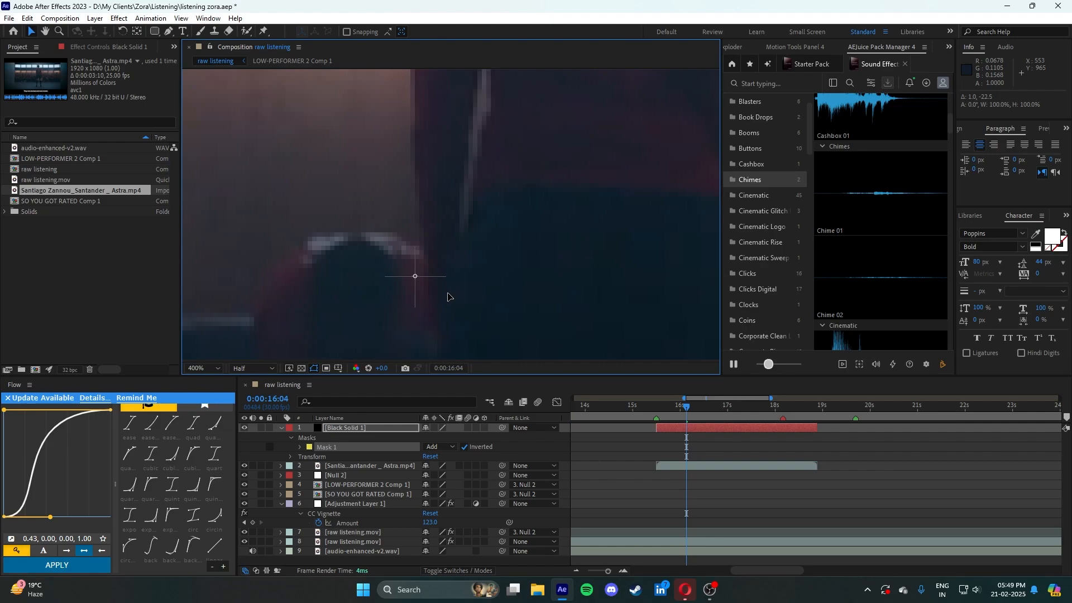
scroll(448, 297, down, 8)
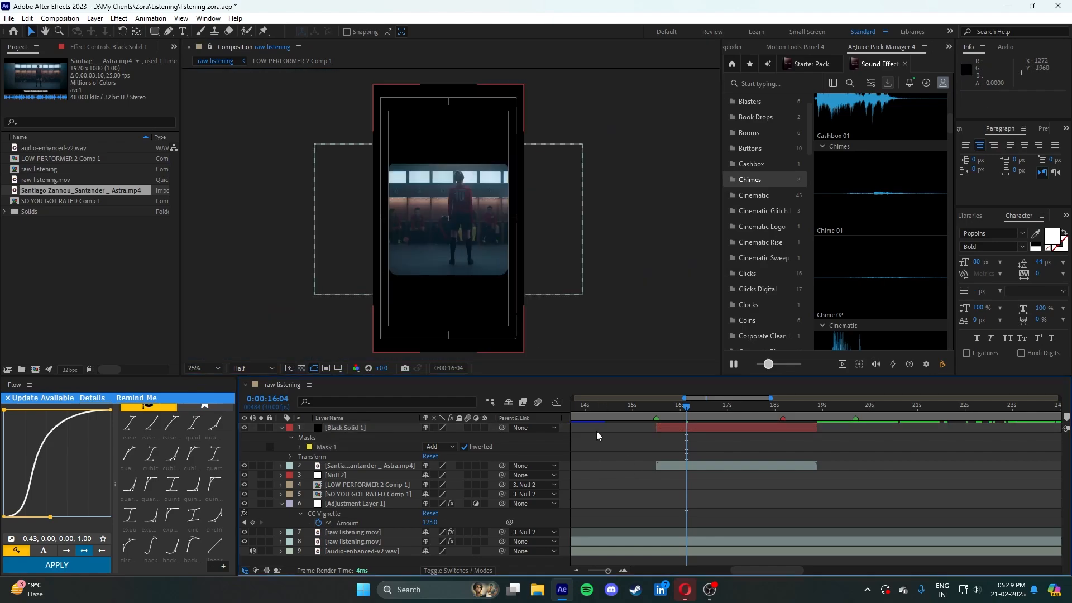
- Scale the Santander film clip up to 119% to fill the mask opening, and save the project
click(674, 467)
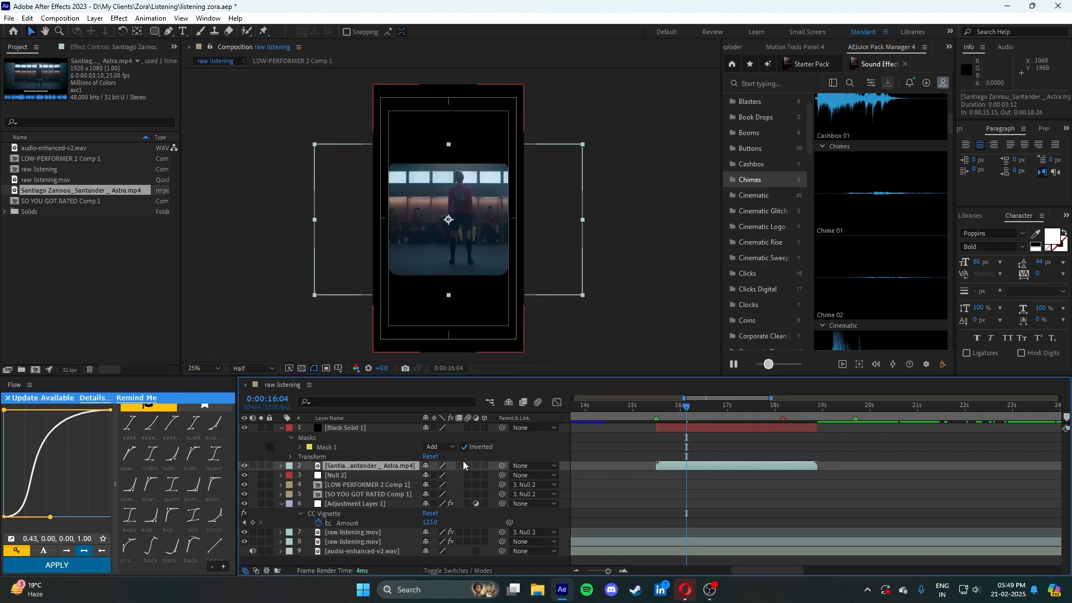
click(829, 484)
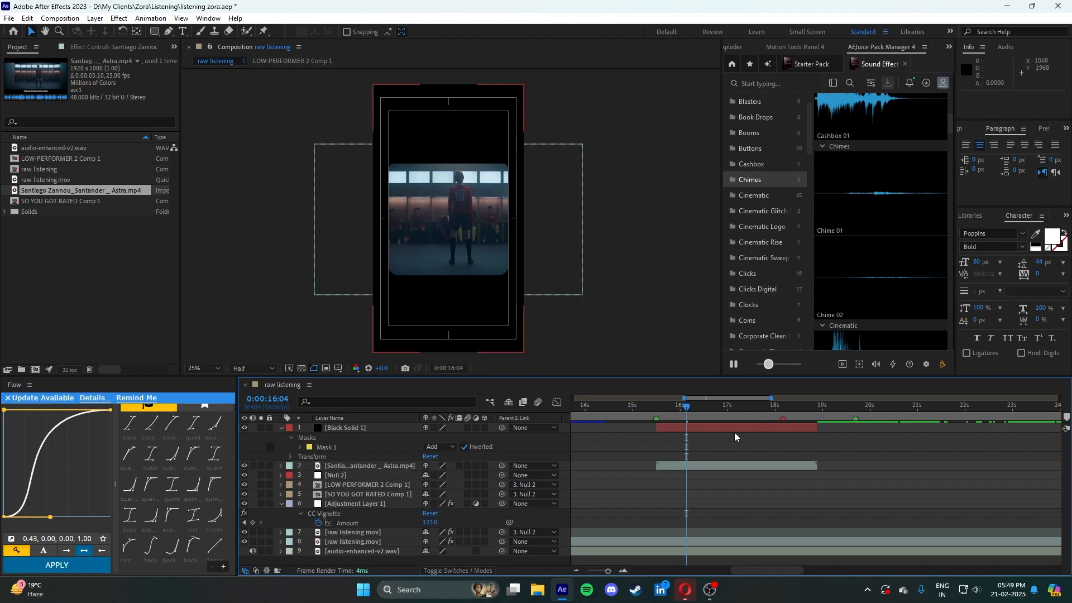
click(699, 466)
key(s)
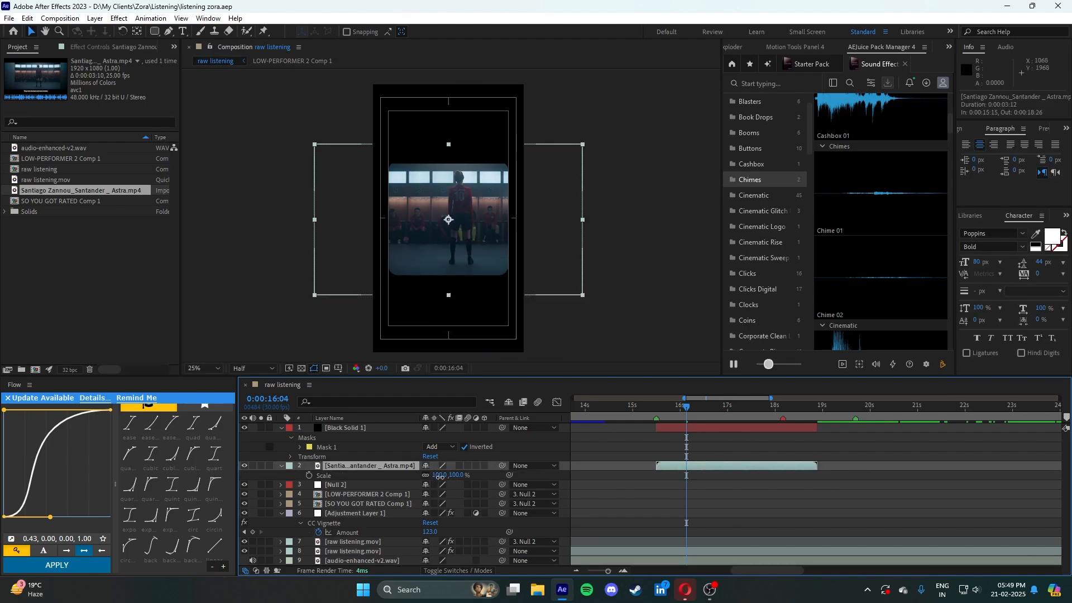
mouse_move(447, 474)
mouse_down()
mouse_move(458, 475)
mouse_move(441, 467)
mouse_up()
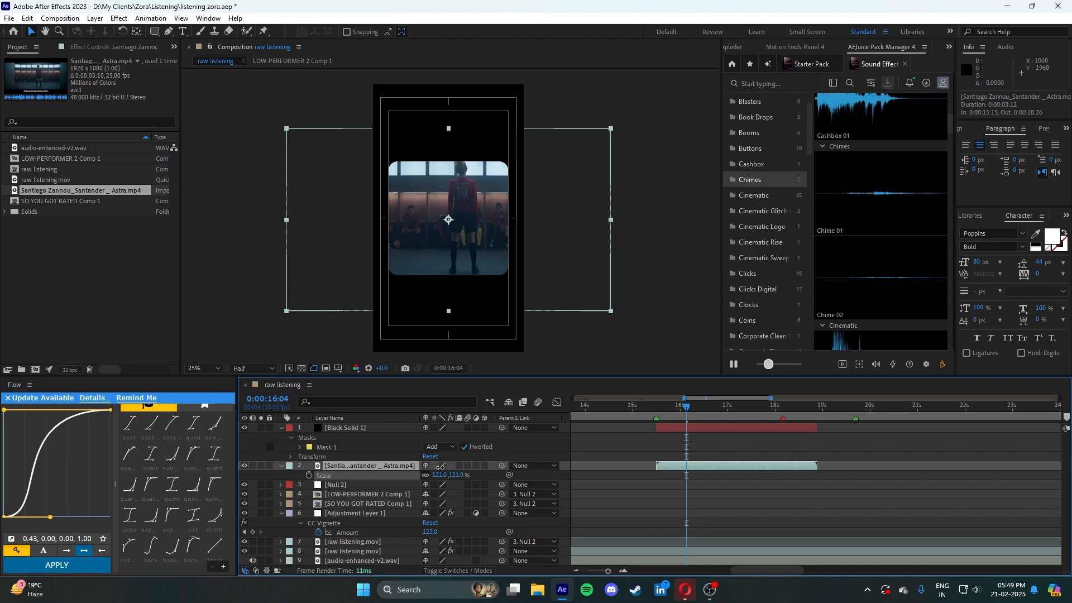
click(723, 440)
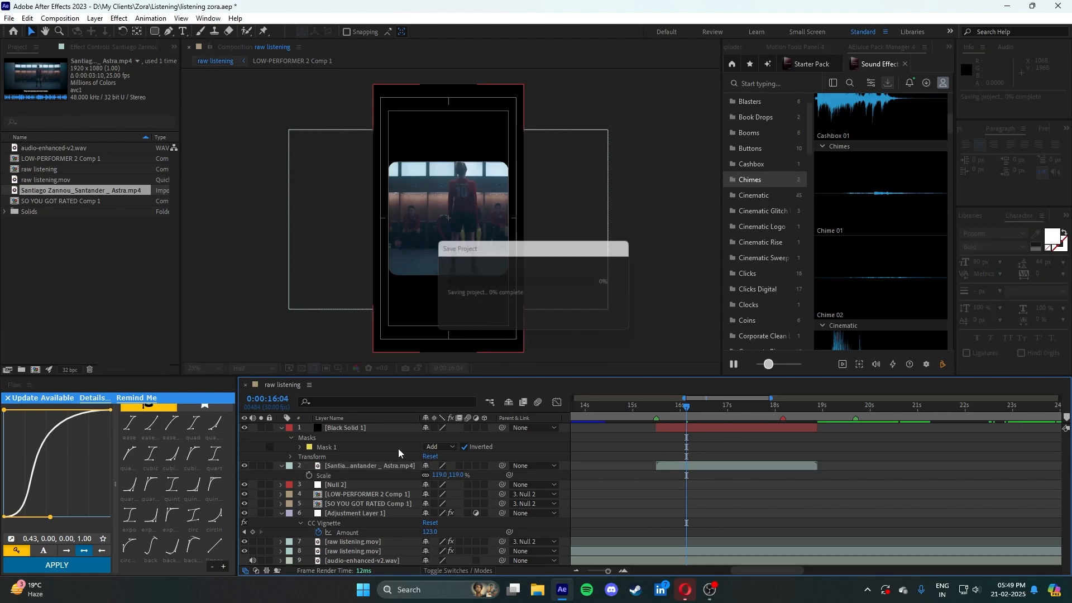
- Apply the Warp effect to the black solid with the Bulge style, horizontal axis and a bend of 25
click(697, 429)
key(ctrl+space)
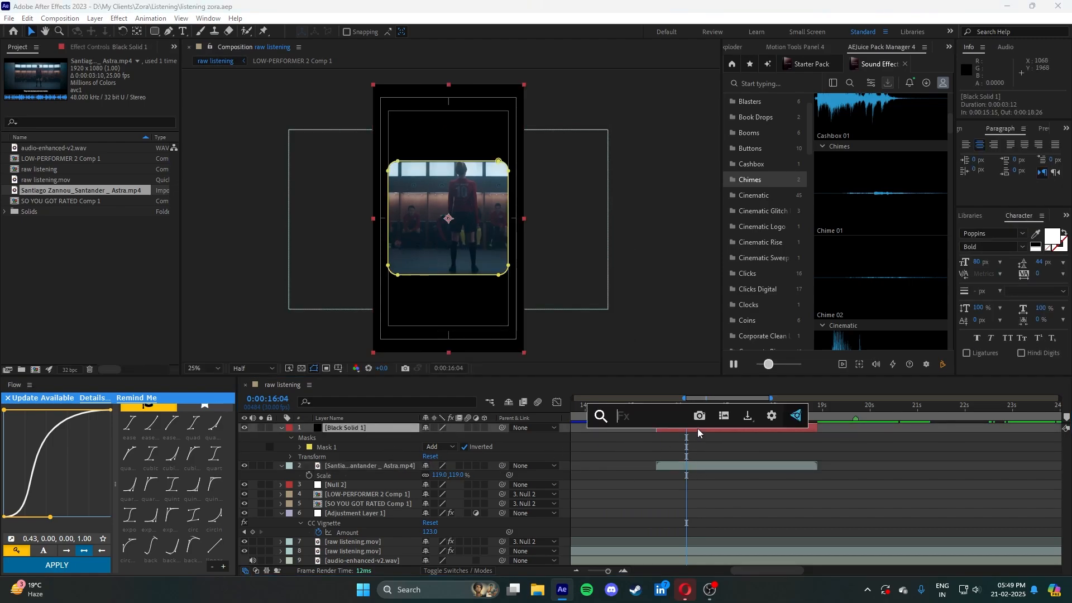
text(war)
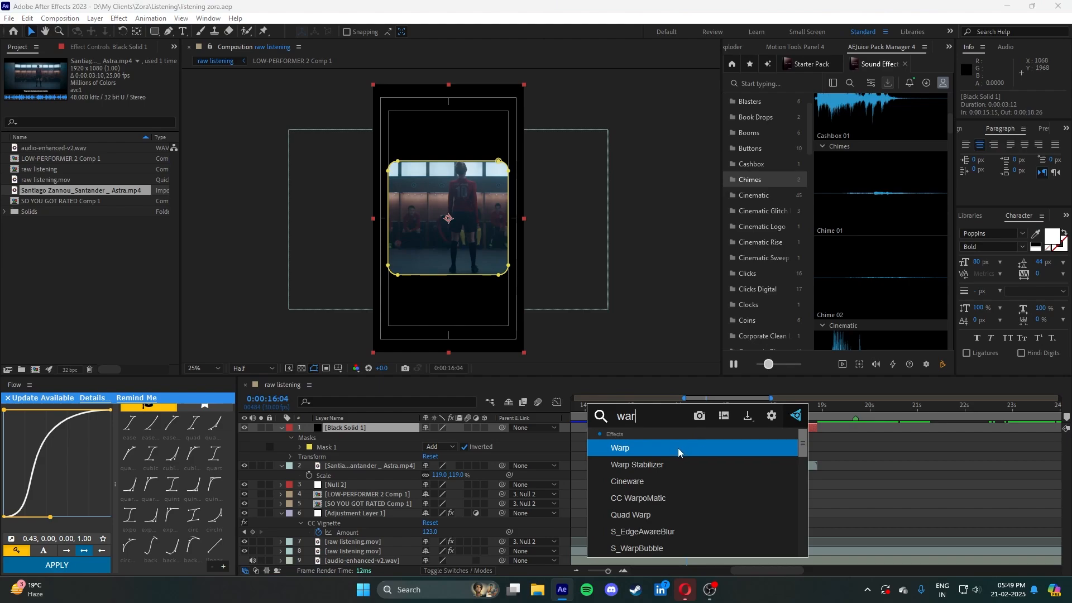
click(669, 450)
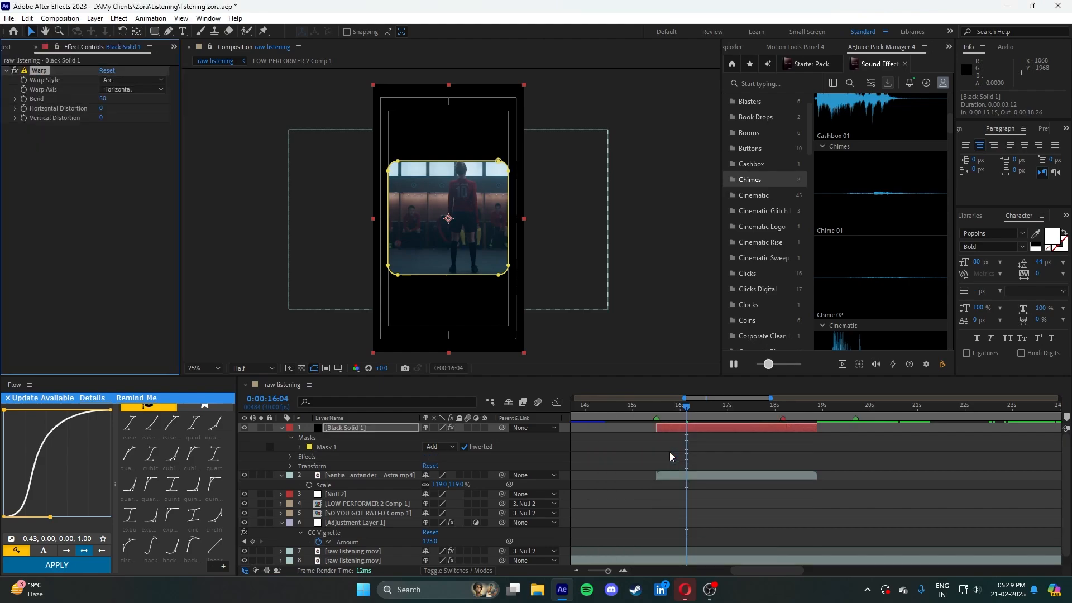
click(139, 80)
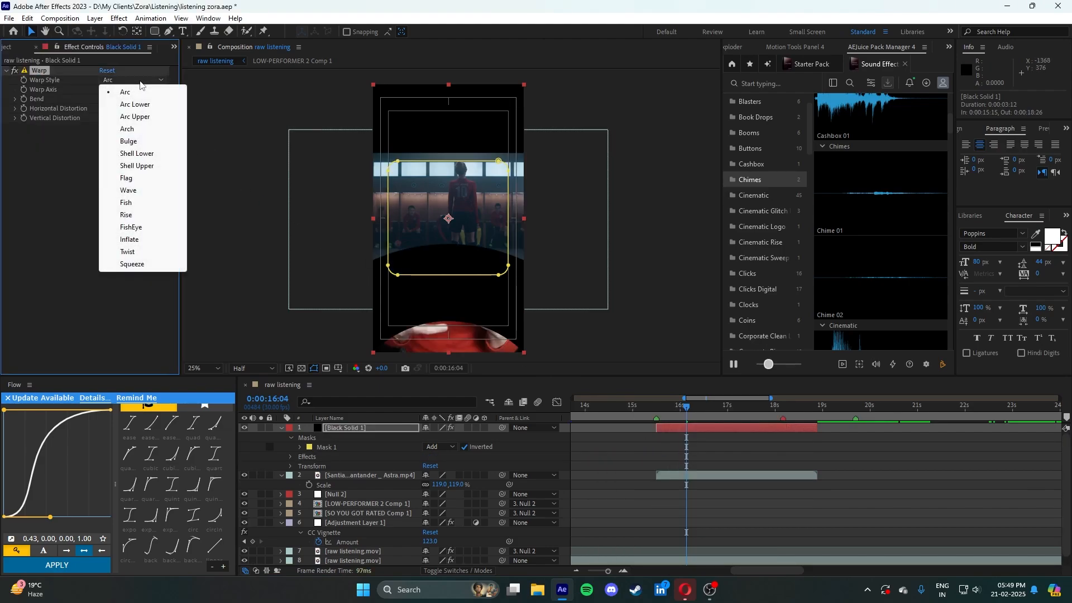
click(142, 141)
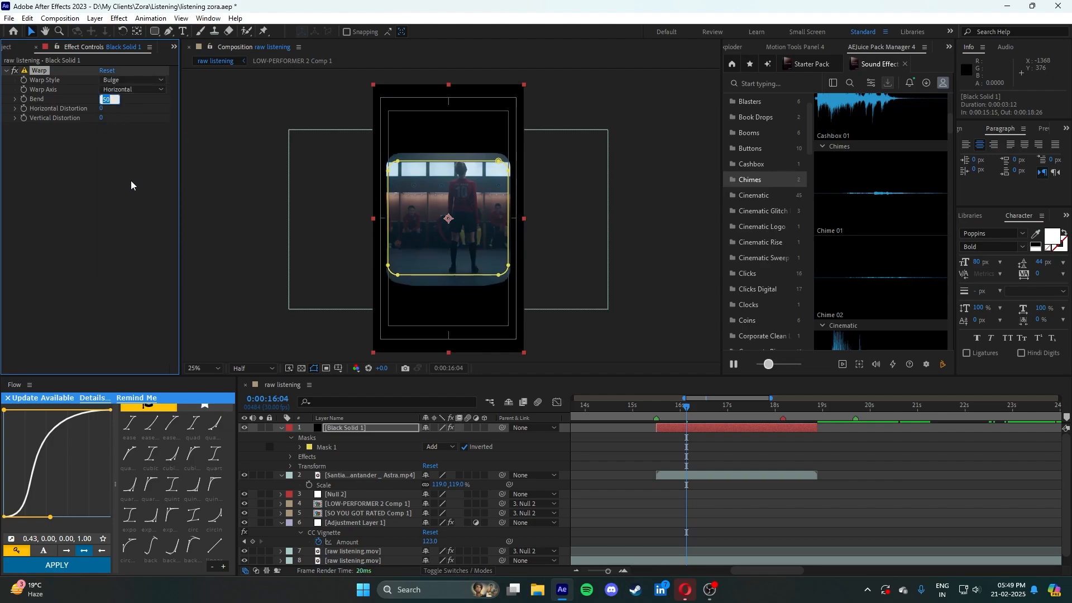
text(25)
click(90, 234)
- Duplicate the black solid's Warp effect and set the copy to the vertical axis with a bend of 5
click(47, 69)
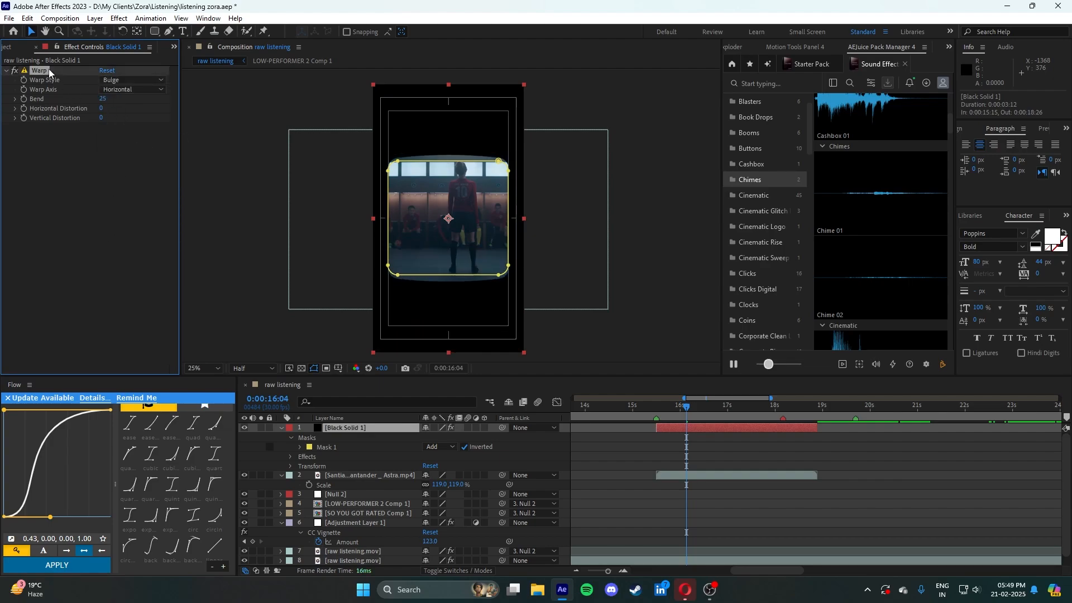
click(48, 174)
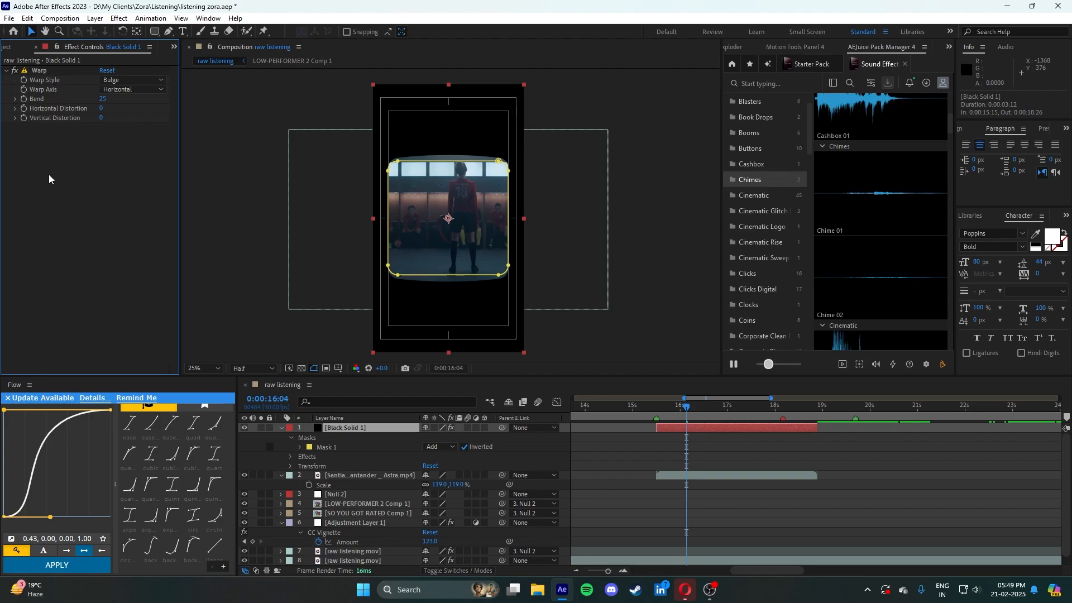
click(48, 71)
key(ctrl+d)
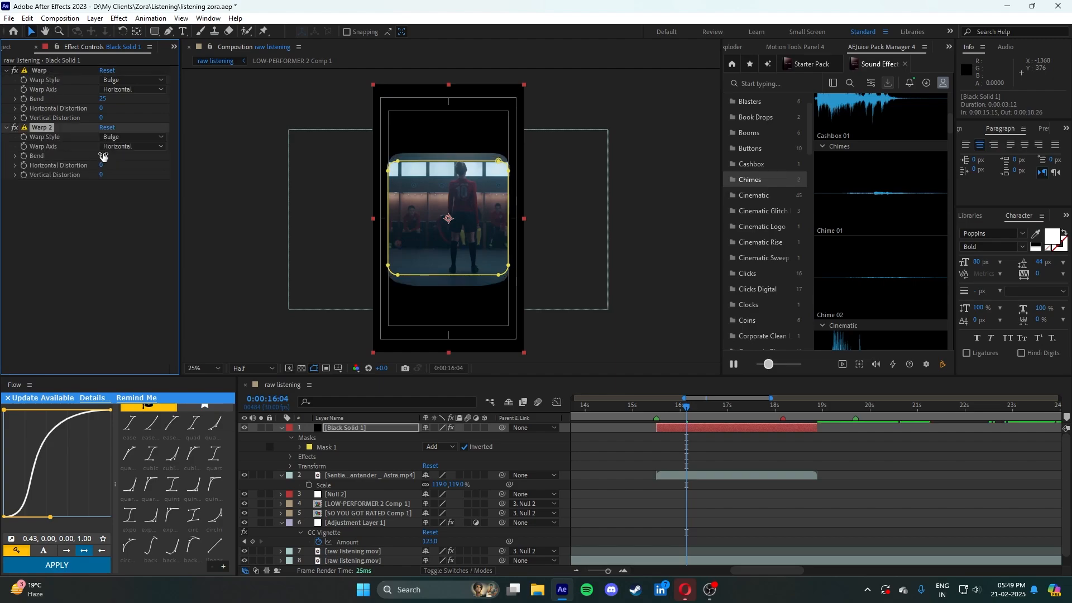
click(153, 147)
click(142, 168)
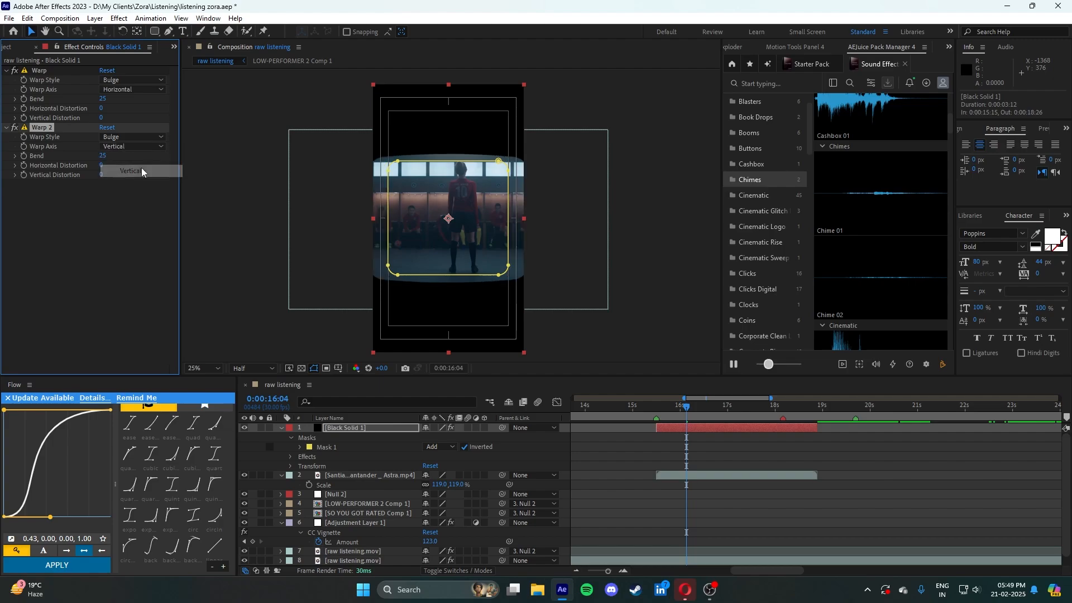
click(105, 157)
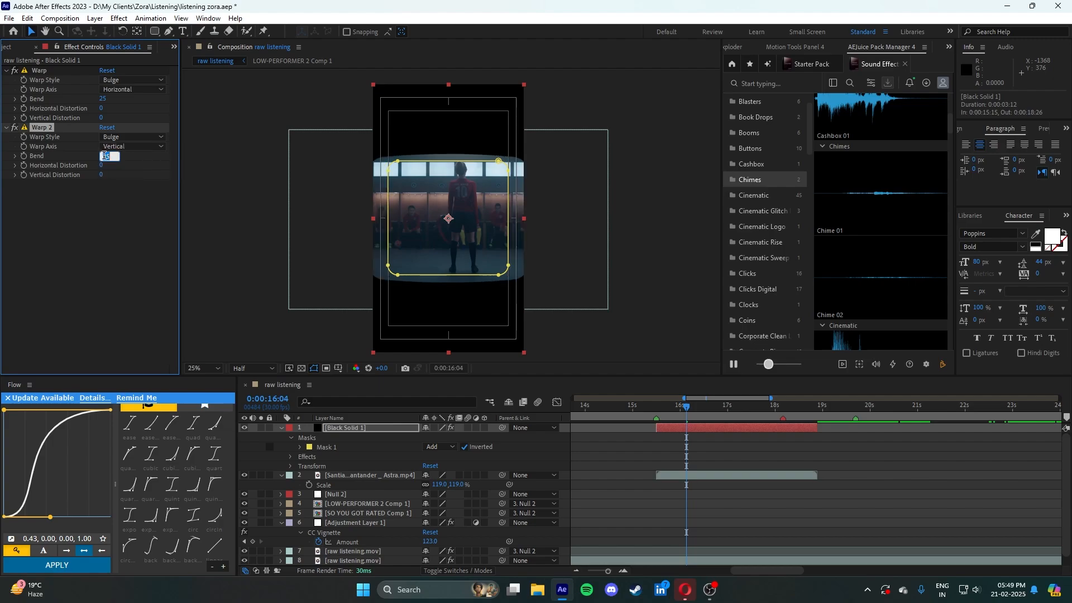
text(5)
click(83, 212)
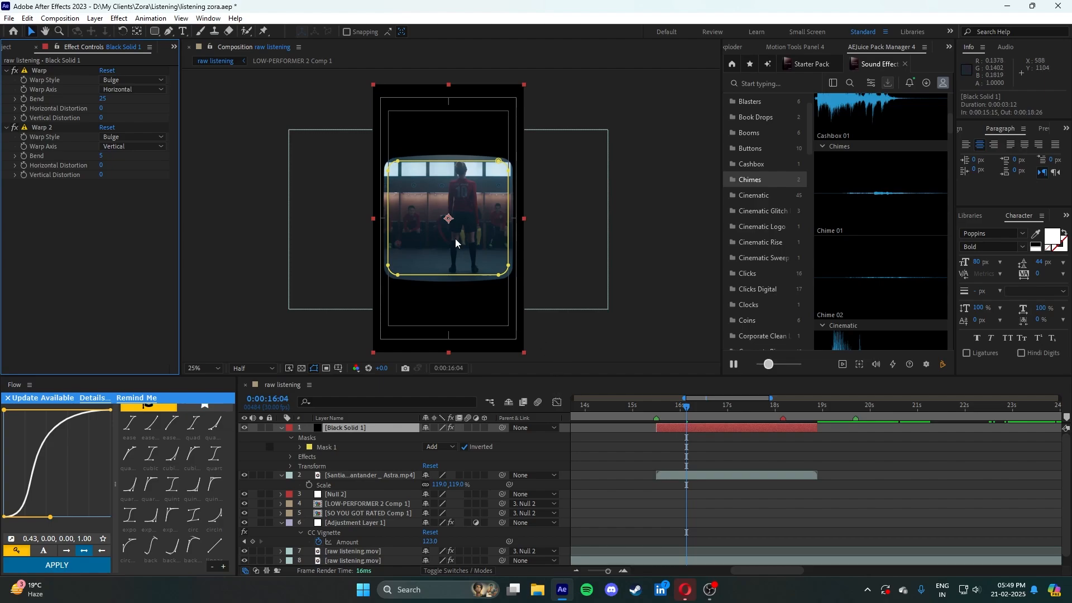
- Hide the title/action safe guides and check the bulged frame around the film clip
click(641, 471)
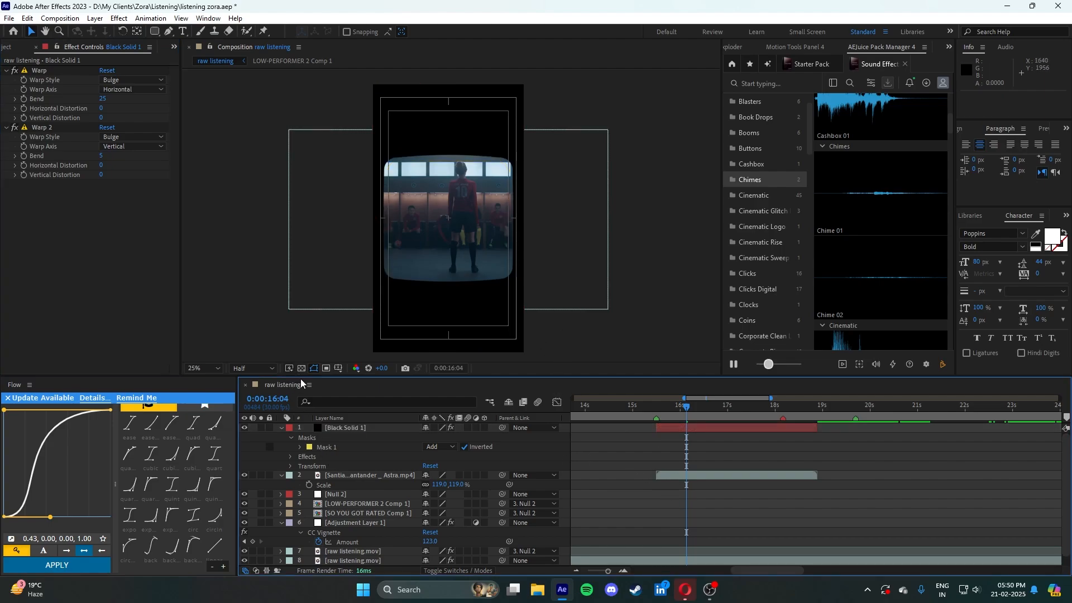
scroll(428, 228, up, 2)
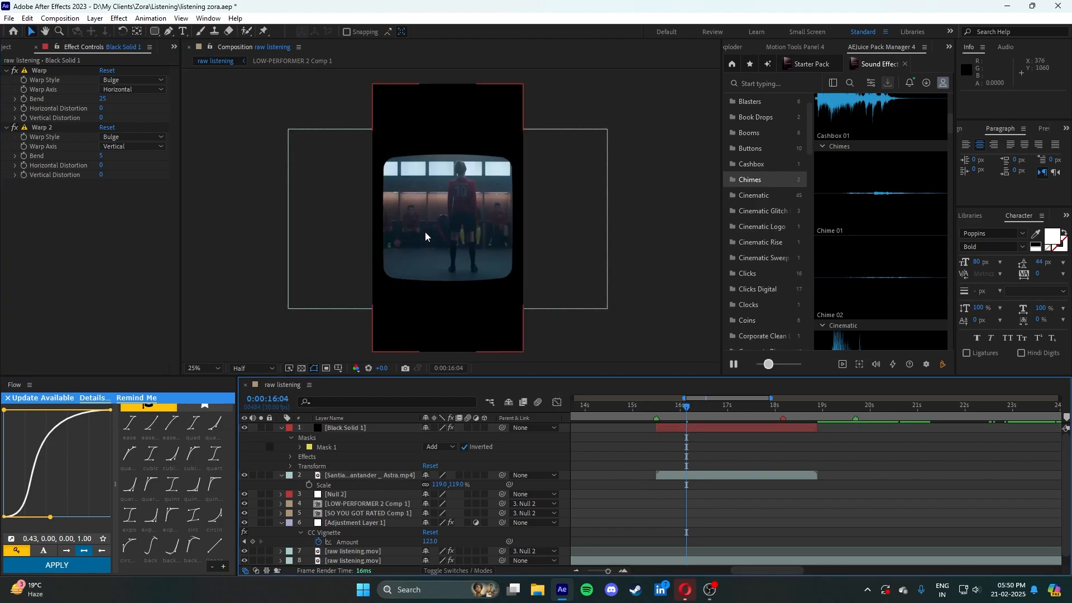
scroll(424, 234, down, 2)
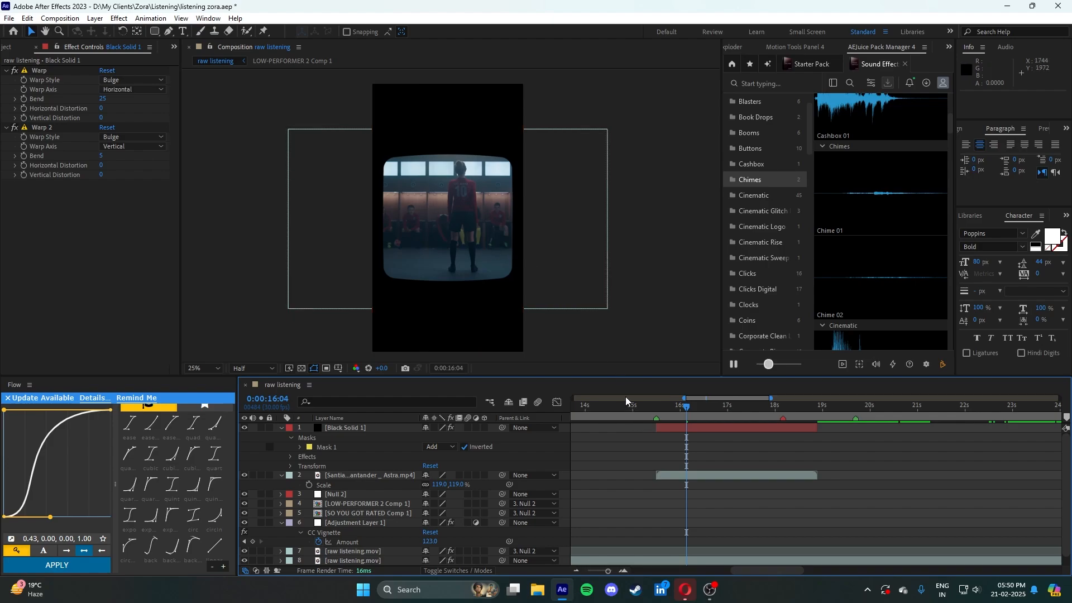
- Scrub through the framed Santander clip up to 0:00:18:04 and save the project
key(apostrophe)
key(apostrophe)
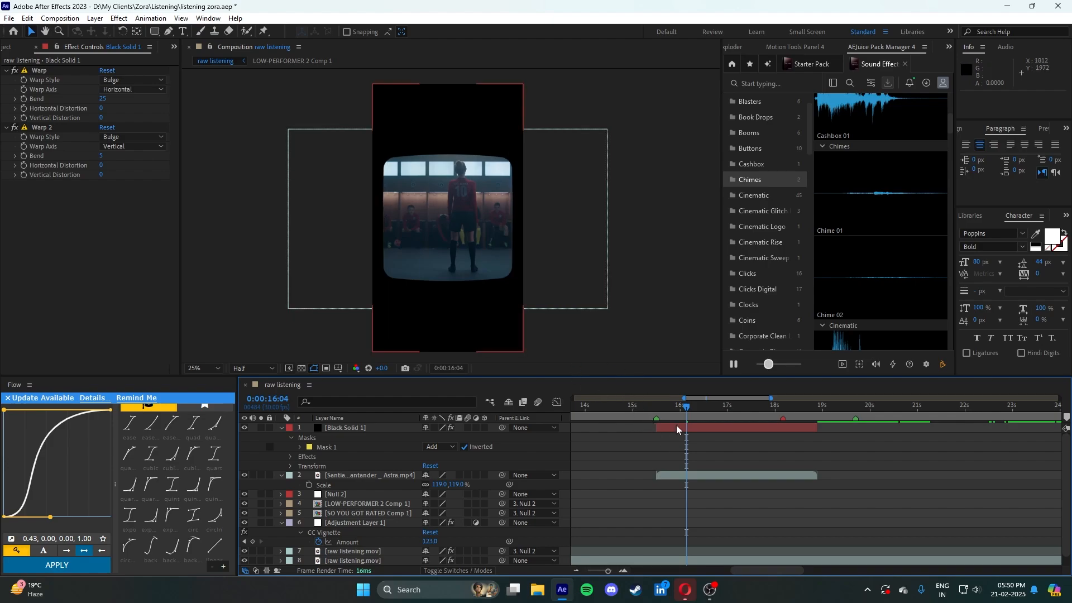
drag(656, 409, 772, 431)
click(730, 477)
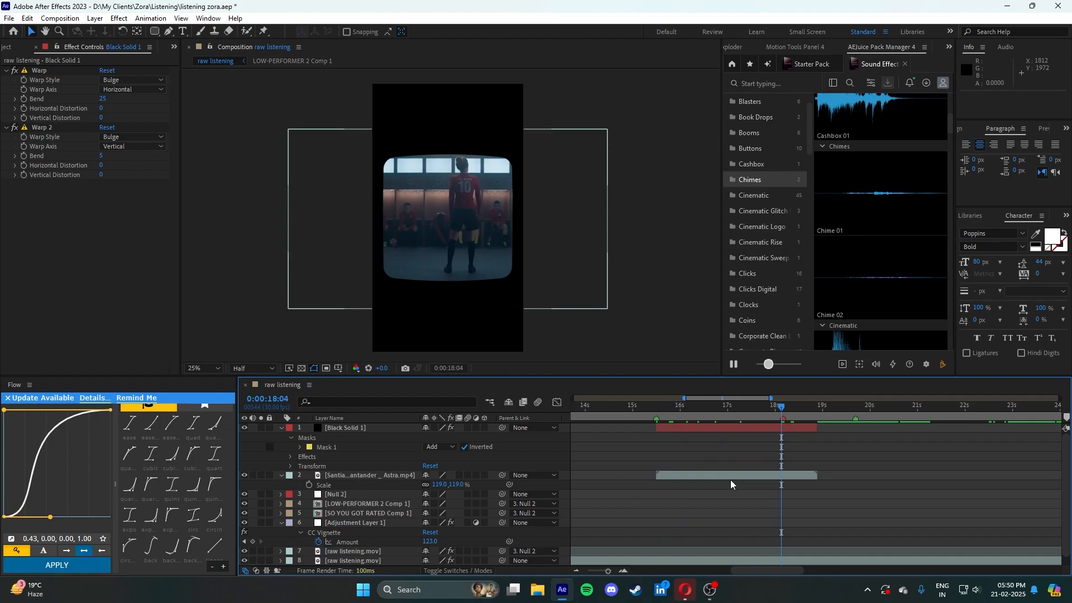
mouse_move(440, 489)
mouse_down()
mouse_move(463, 489)
mouse_move(442, 491)
mouse_up()
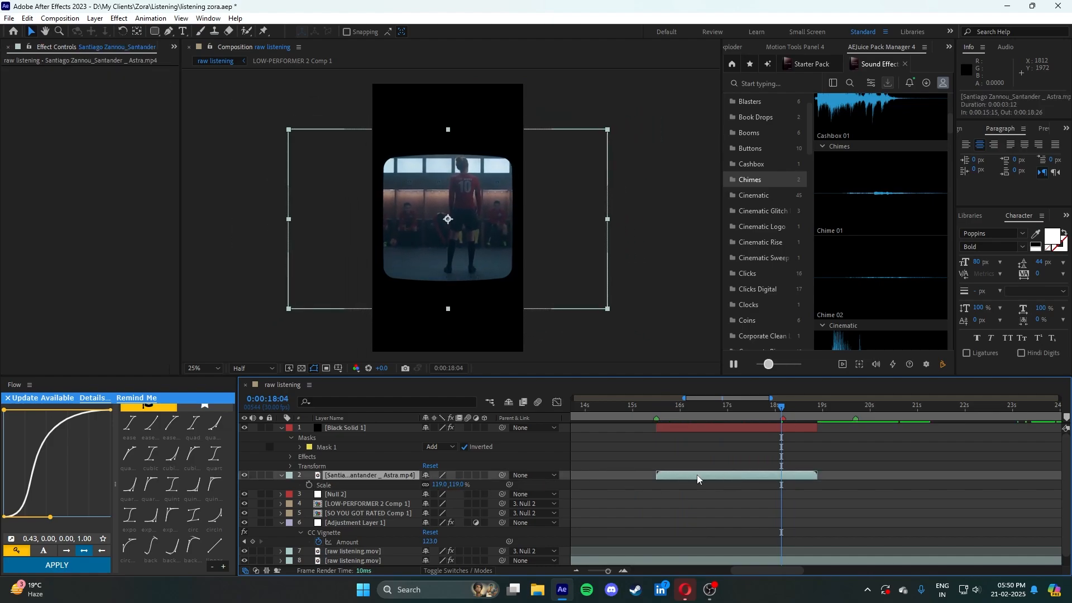
key(ctrl+s)
- Split the black solid at the 0:00:18:05 marker and delete the part that follows
click(703, 442)
drag(736, 411, 786, 424)
click(792, 426)
click(800, 480)
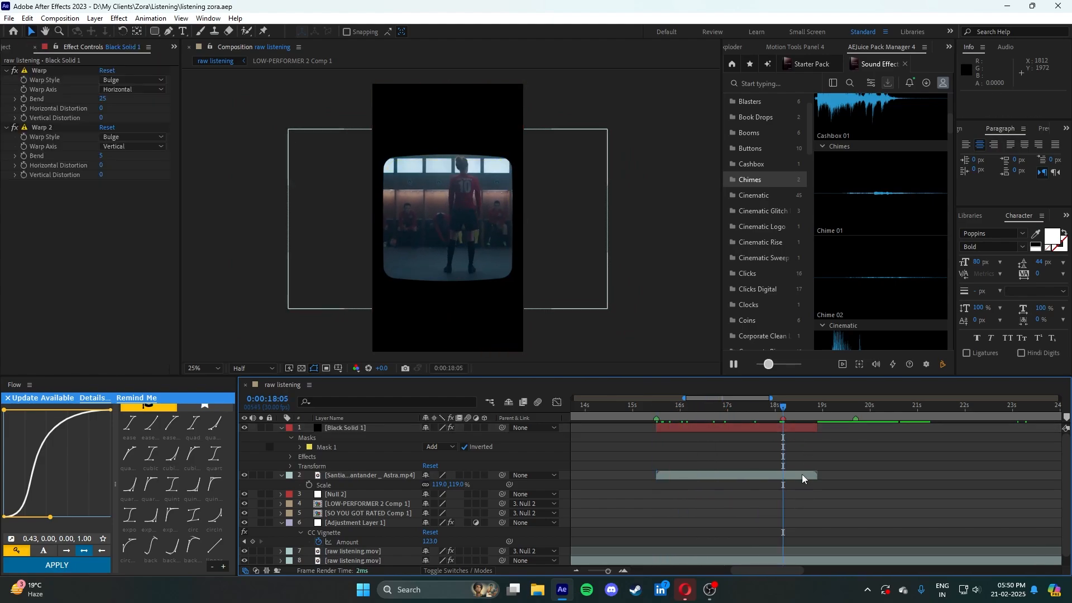
click(797, 431)
key(ctrl+shift+d)
key(Delete)
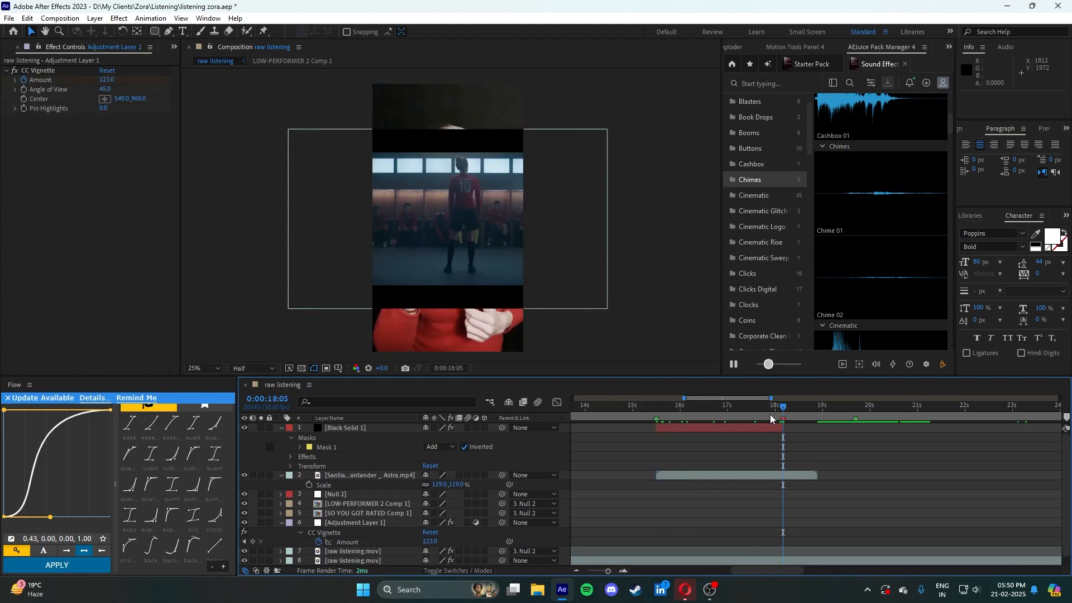
- Save the project and play back the framed film insert from 0:00:15:15
drag(769, 414, 672, 408)
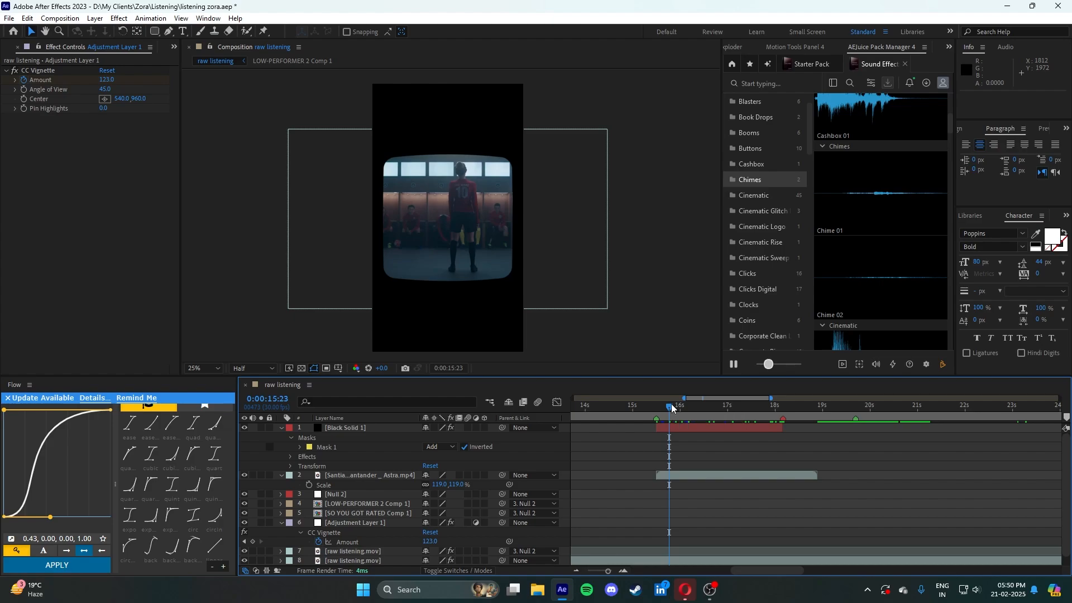
key(ctrl+s)
drag(670, 407, 656, 408)
click(678, 428)
key(space)
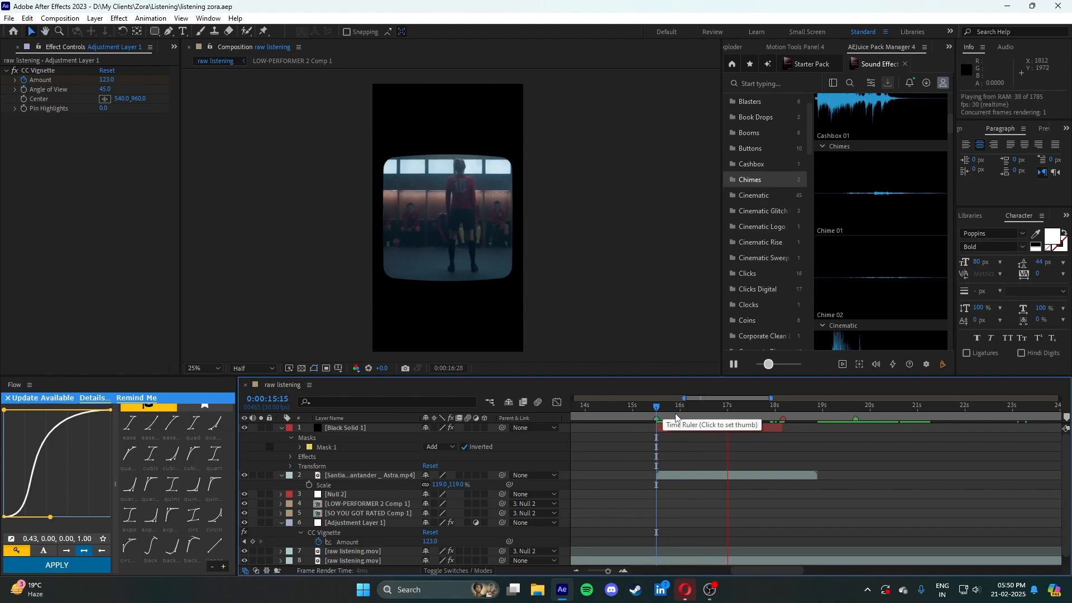
- Try the Santander clip at 156% scale and position 416, 1116 inside the frame, play it back, and undo both changes
click(674, 407)
click(684, 474)
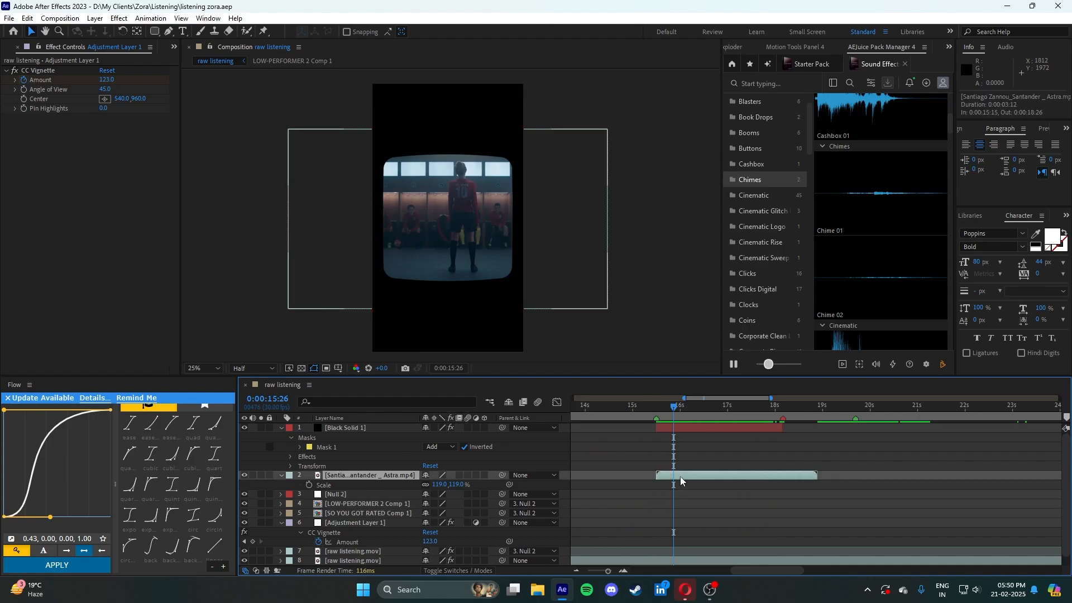
drag(440, 484, 455, 484)
drag(512, 282, 460, 300)
drag(670, 406, 656, 405)
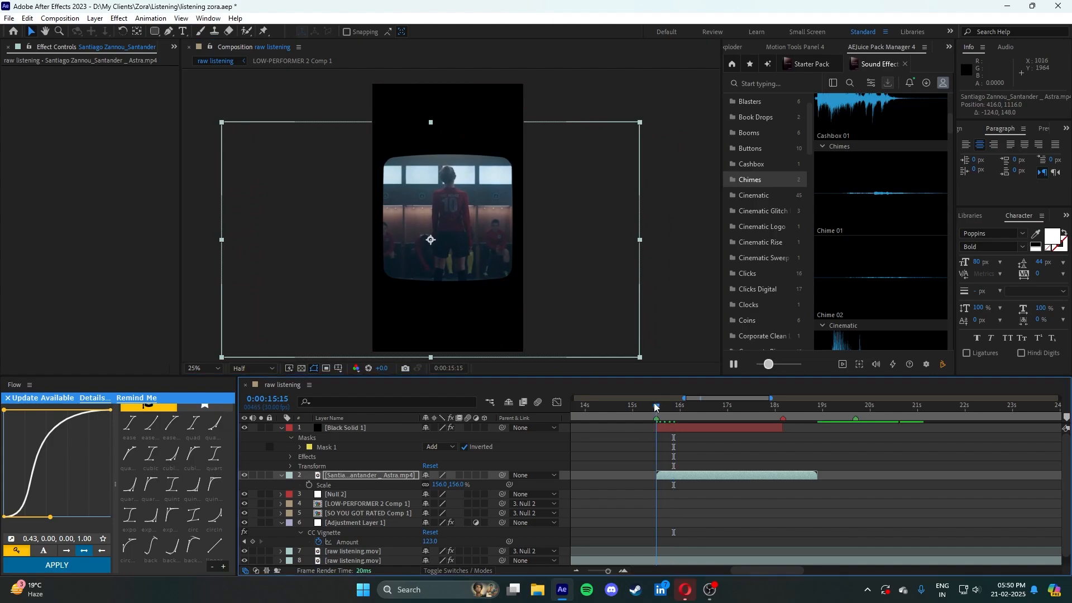
key(space)
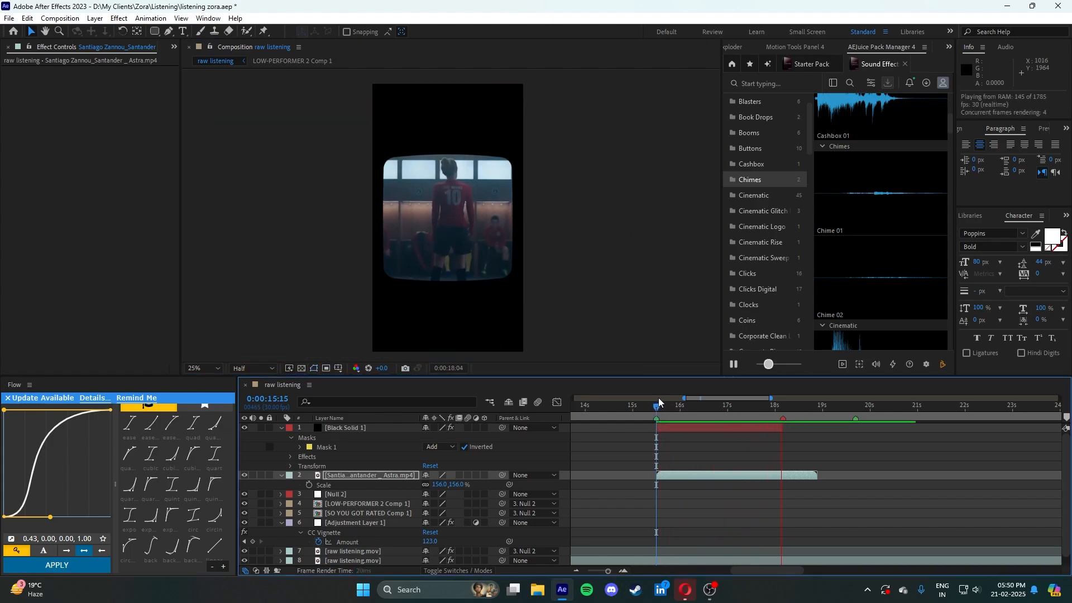
drag(668, 405, 674, 409)
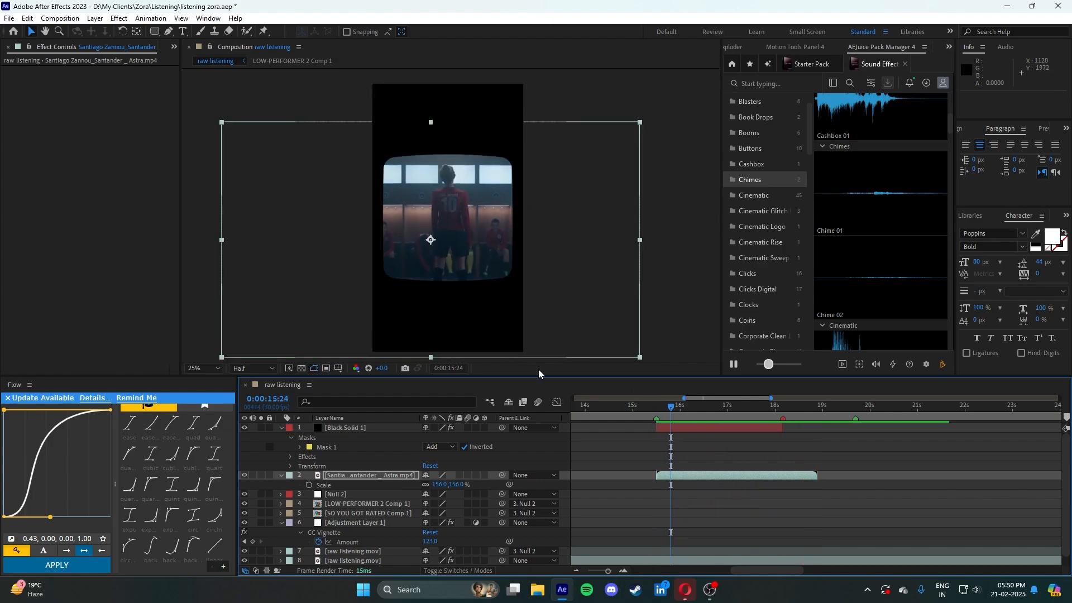
key(ctrl+z)
key(ctrl+z)
- Shift the Santander clip horizontally to position 636, 968 inside the frame and save the project at 0:00:15:15
click(475, 250)
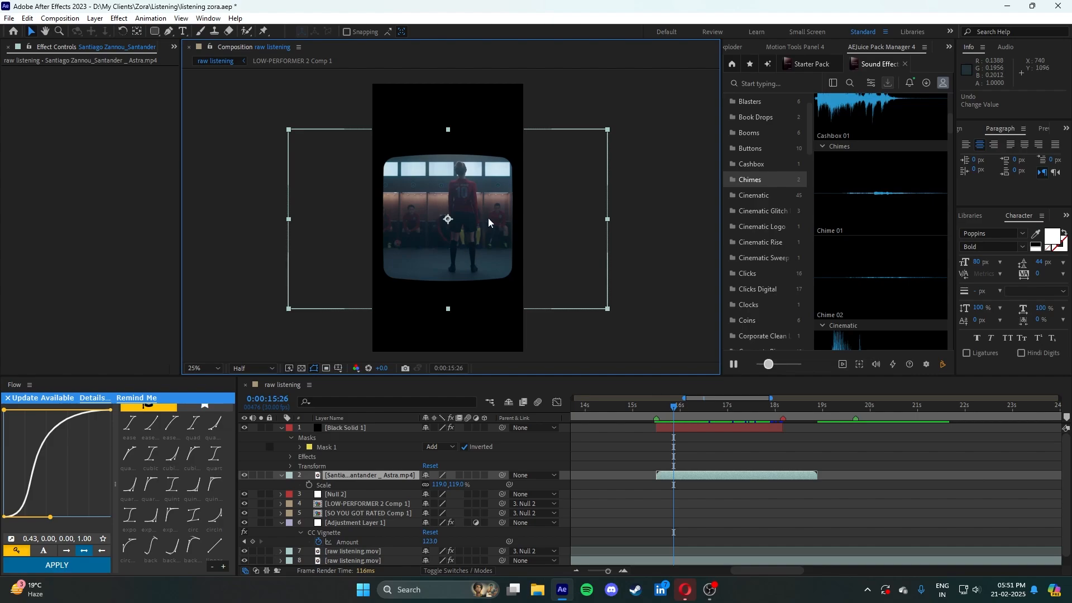
drag(422, 236, 434, 235)
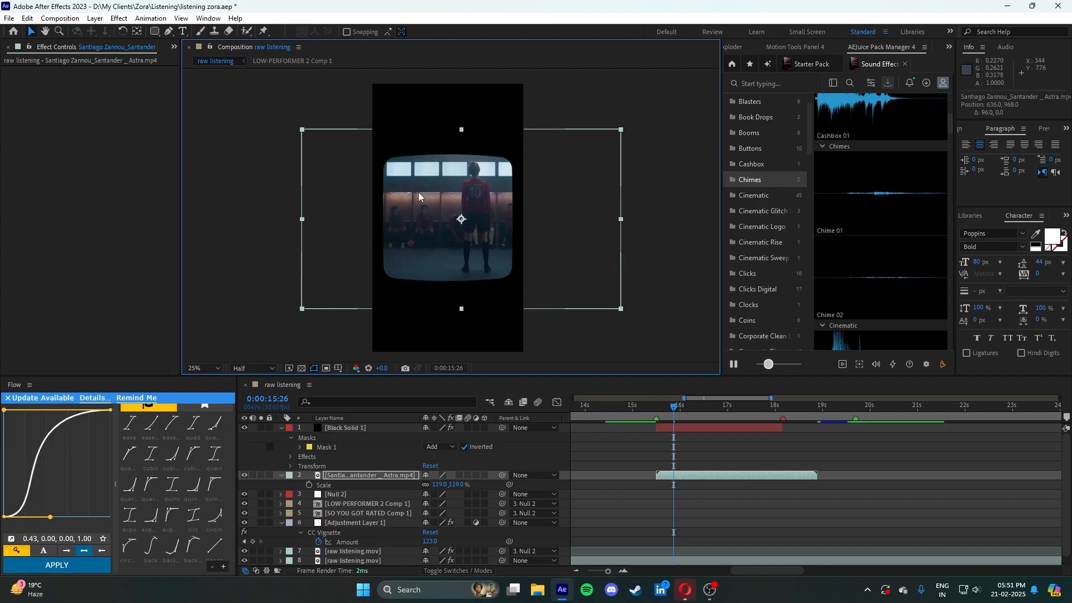
click(736, 449)
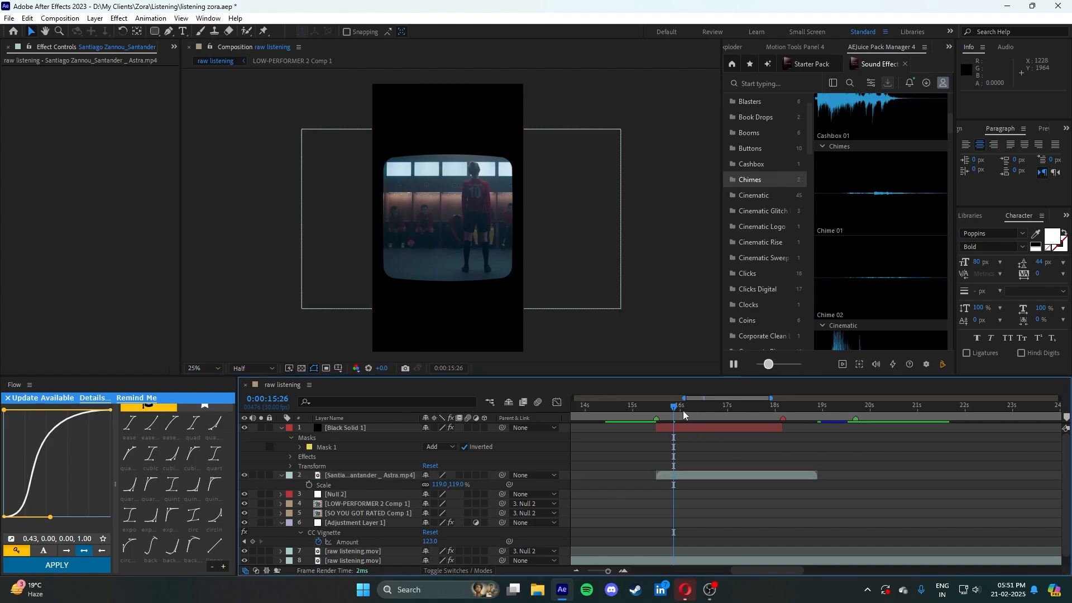
click(662, 406)
drag(662, 411, 662, 410)
key(ctrl+s)
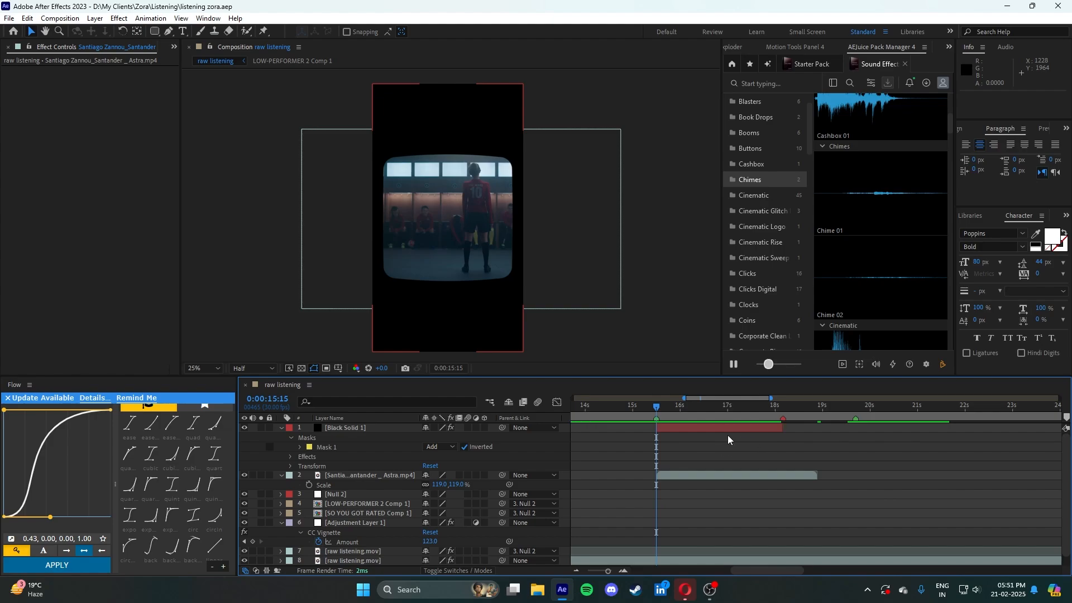
- Find the cut point in playback and trim the end of the Santander clip at 0:00:16:28
key(space)
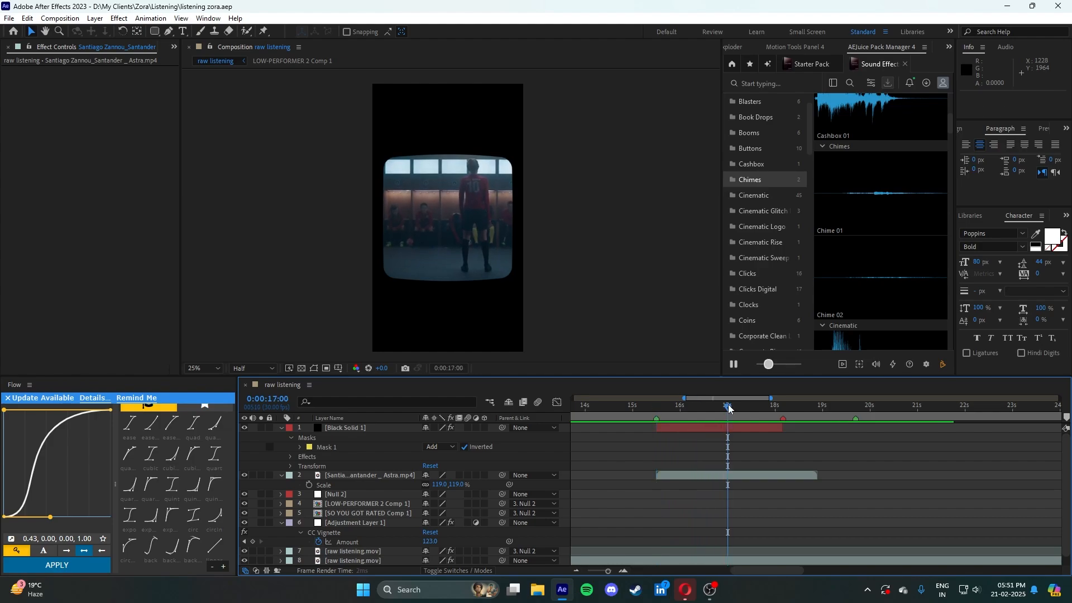
click(726, 408)
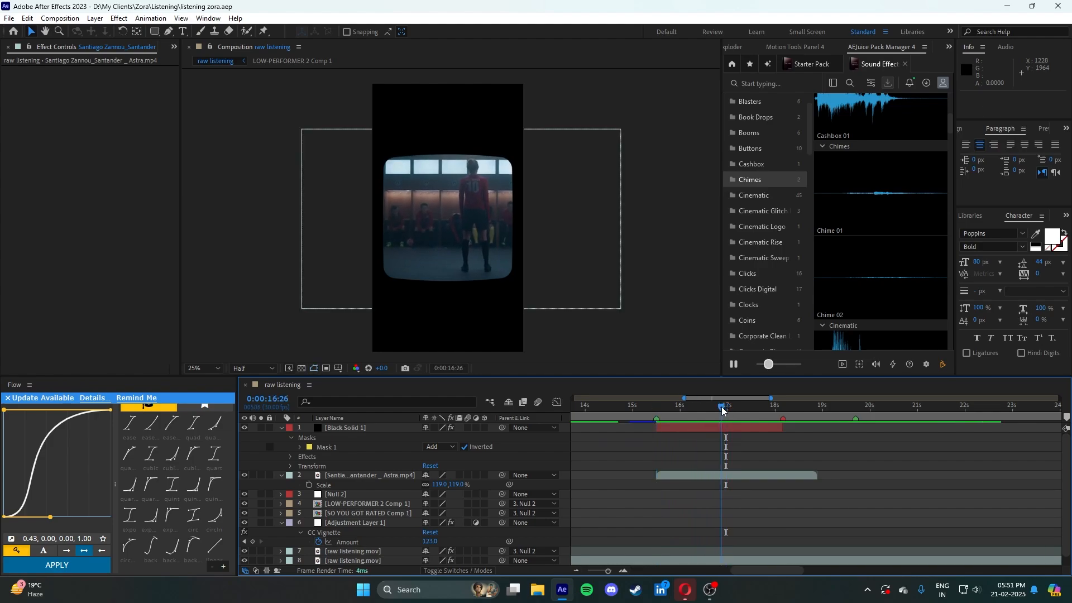
drag(726, 408, 725, 409)
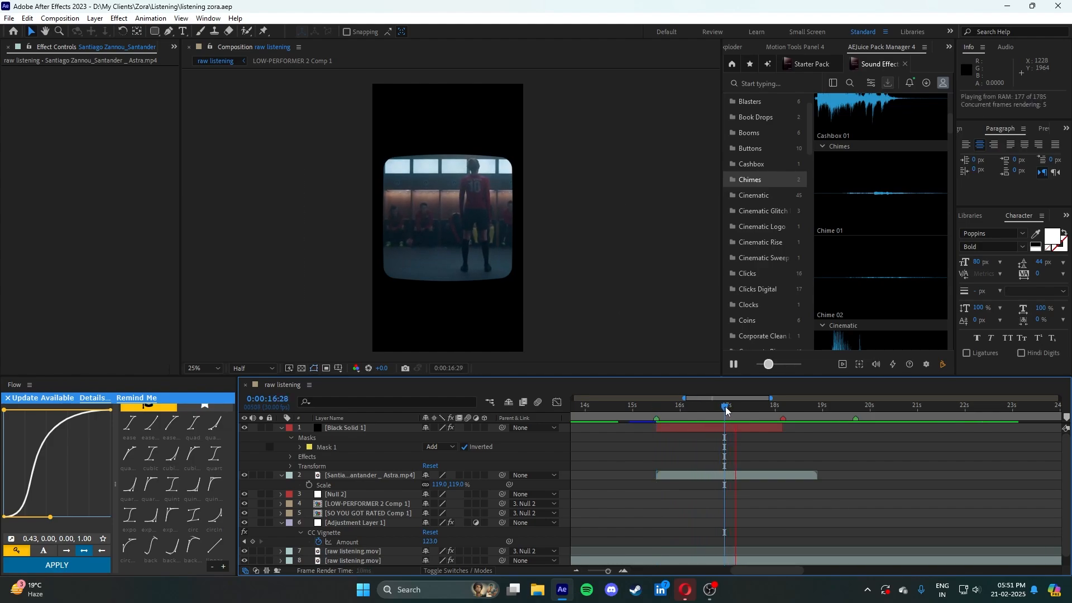
click(735, 472)
key(alt+bracketright)
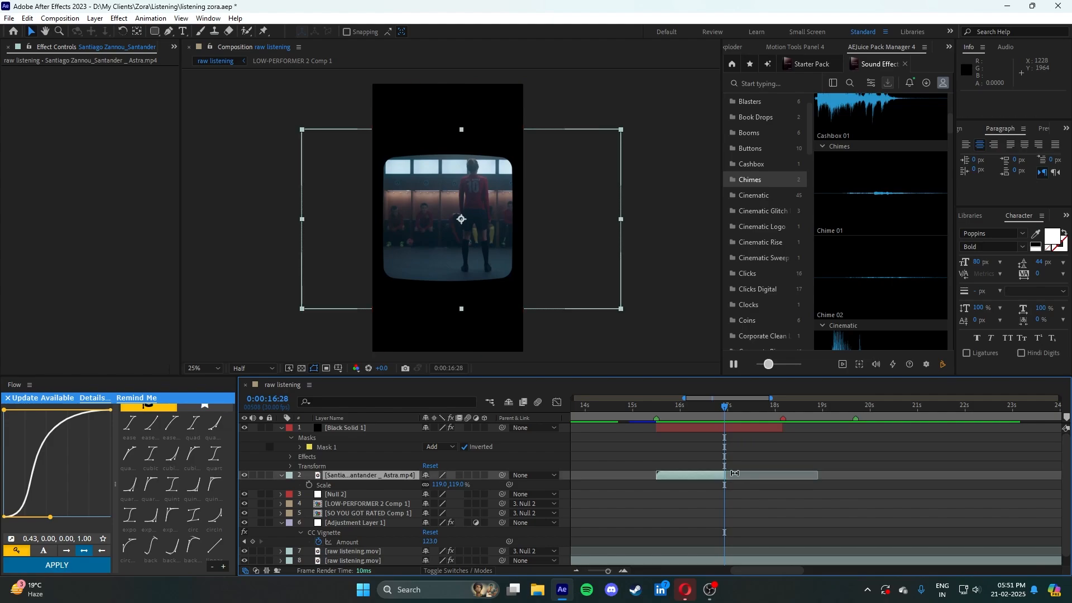
key(Page_Down)
click(820, 465)
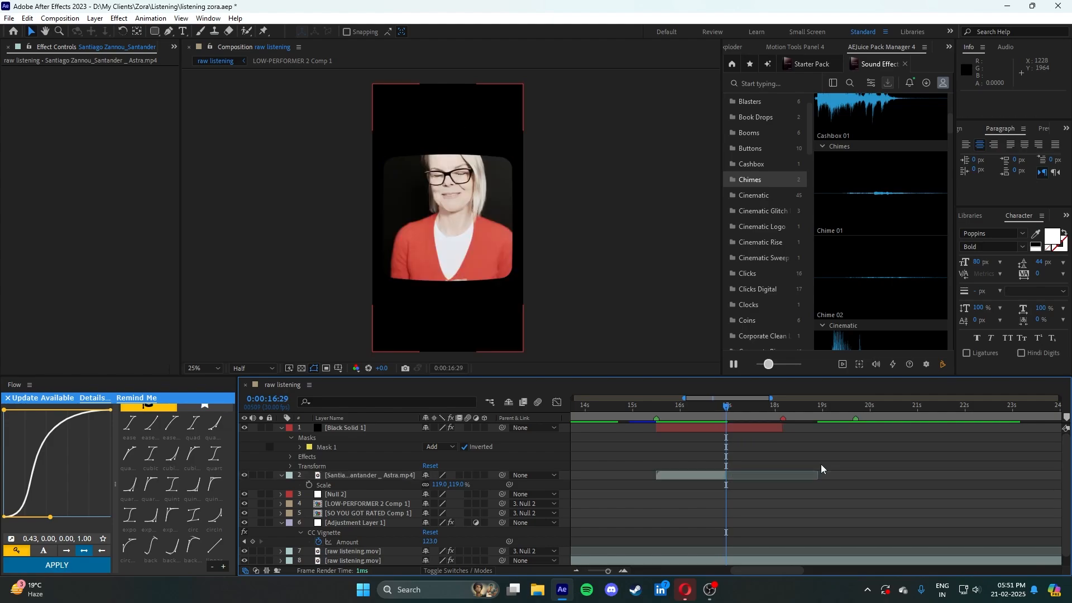
- Switch to the Opera browser, locate the downloaded The Wolf of wallstreet_.mp4 and paste it into the Listening project's ASSETS folder
click(685, 590)
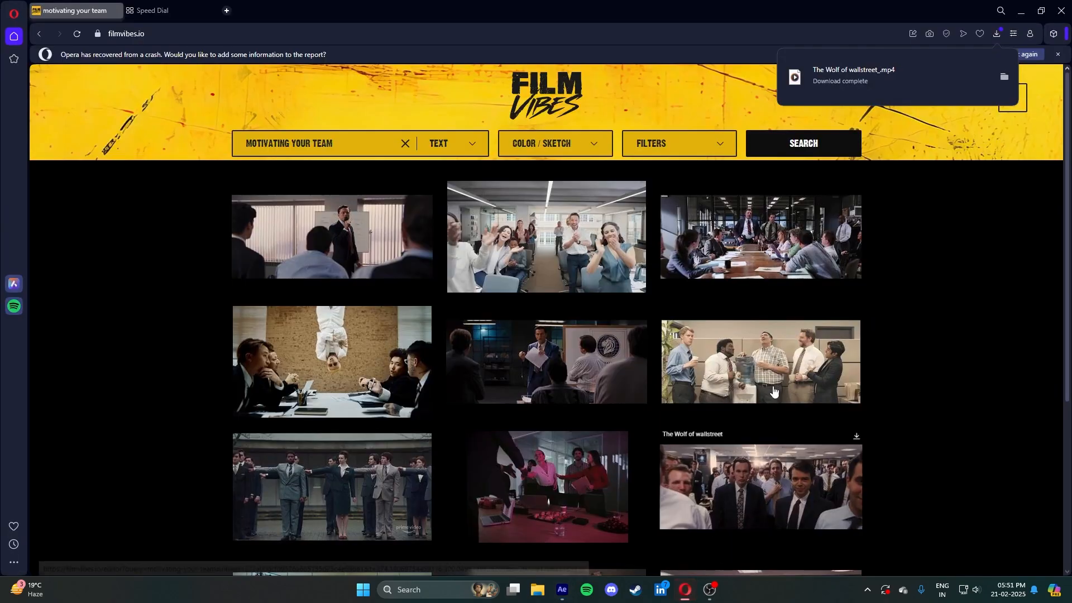
click(1004, 76)
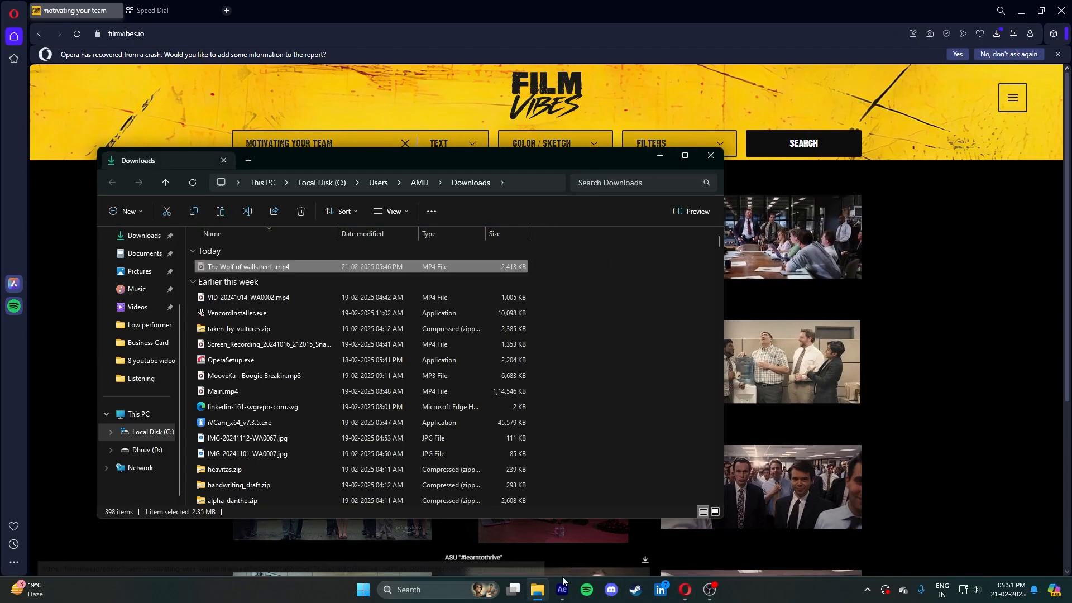
click(156, 384)
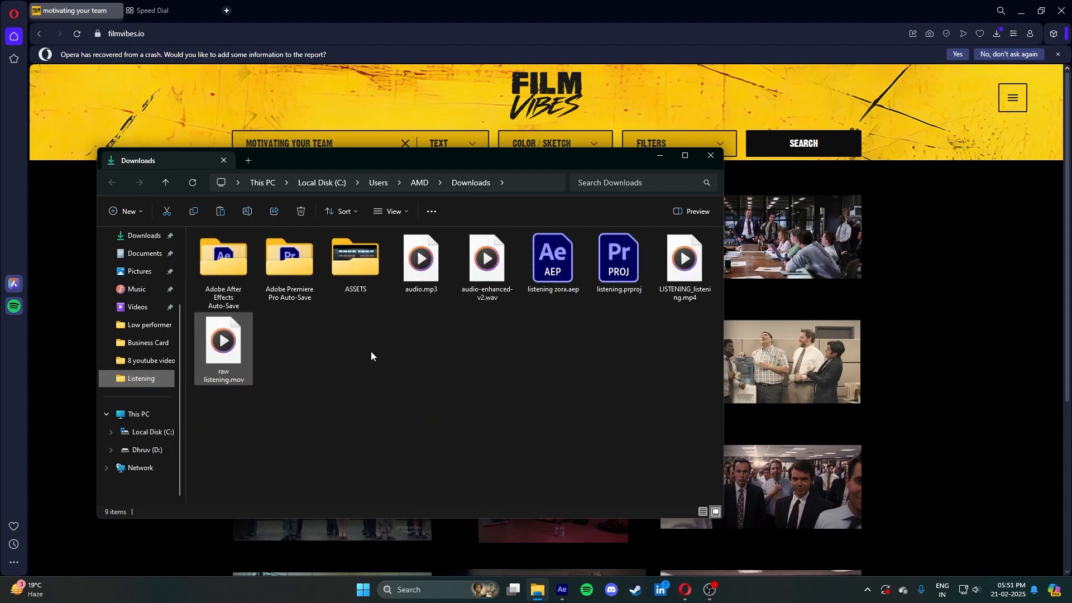
double_click(356, 280)
key(ctrl+v)
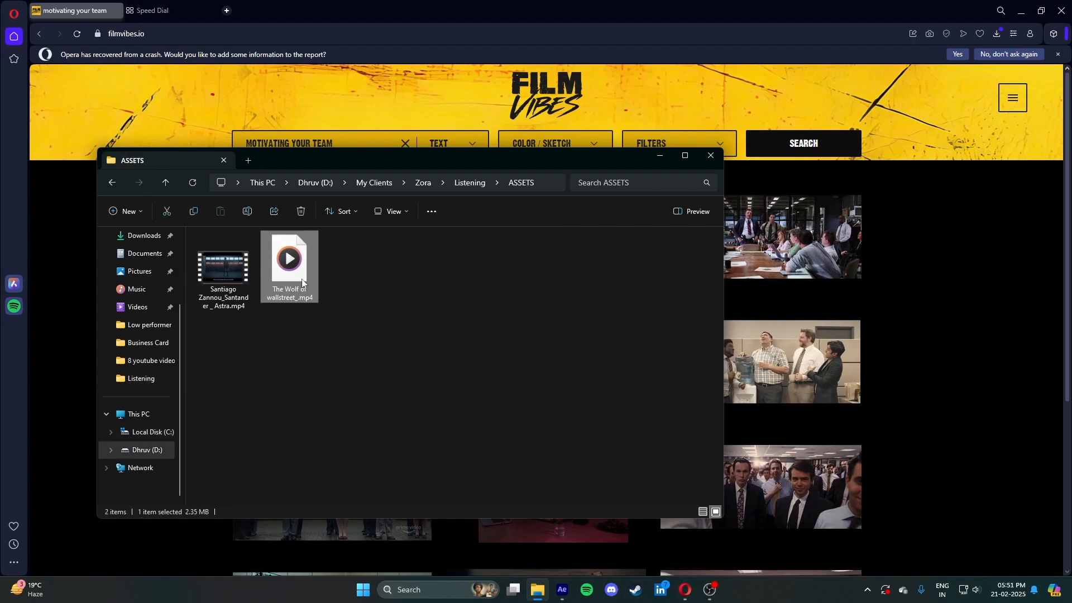
- Add The Wolf of wallstreet_.mp4 beneath the black solid at 0:00:16:29 and trim its end to 0:00:18:04
drag(289, 262, 768, 470)
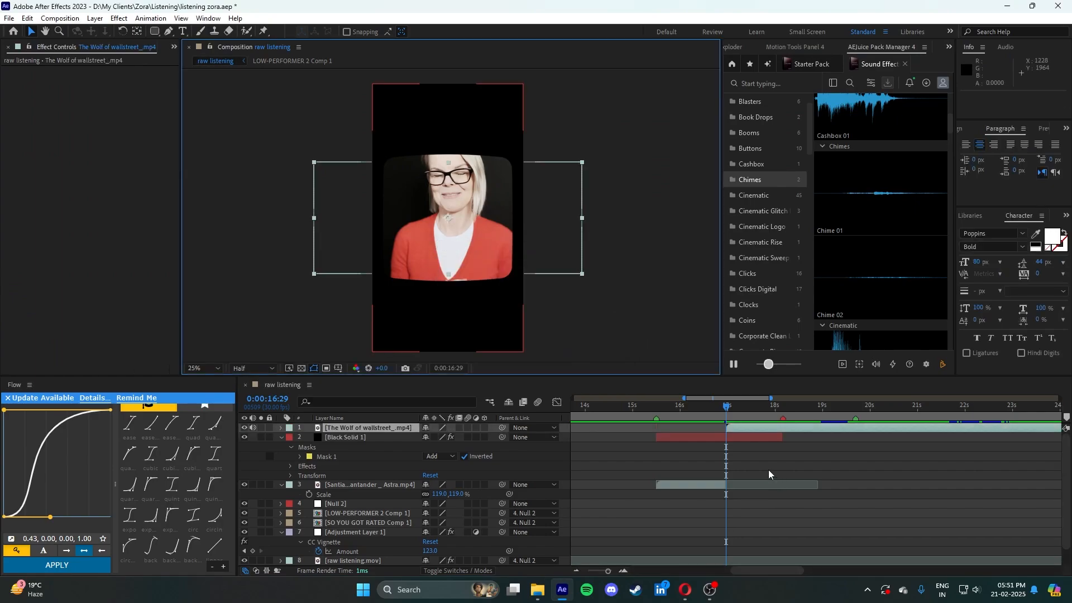
mouse_move(756, 406)
mouse_down()
mouse_move(781, 406)
mouse_move(738, 408)
mouse_up()
key(alt+])
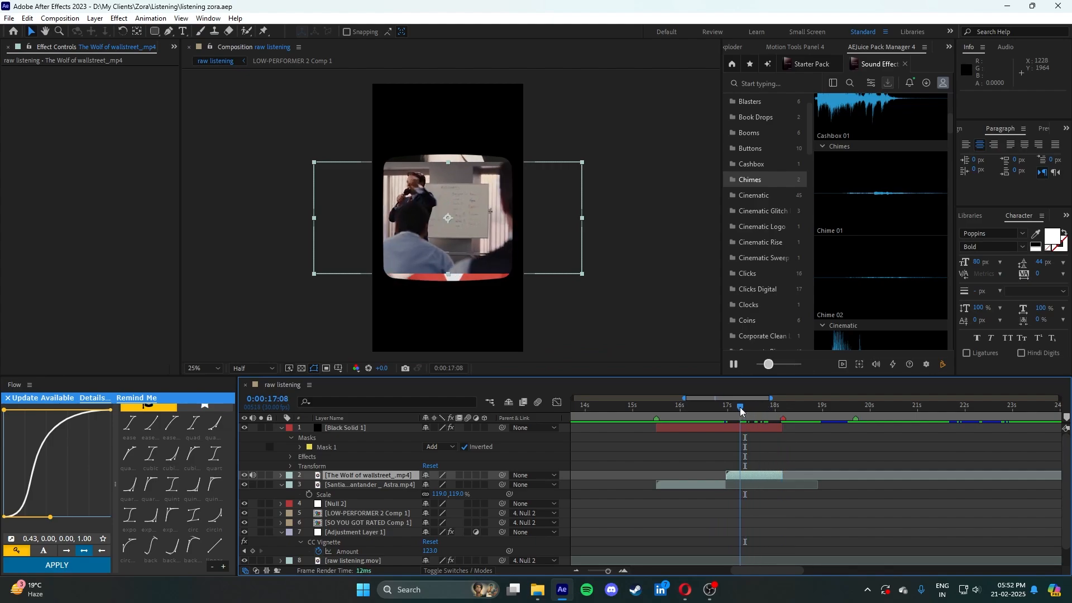
- Slip the Wolf of wallstreet footage within its trimmed range so the suited man speaking into a microphone fills the insert
drag(879, 473, 905, 476)
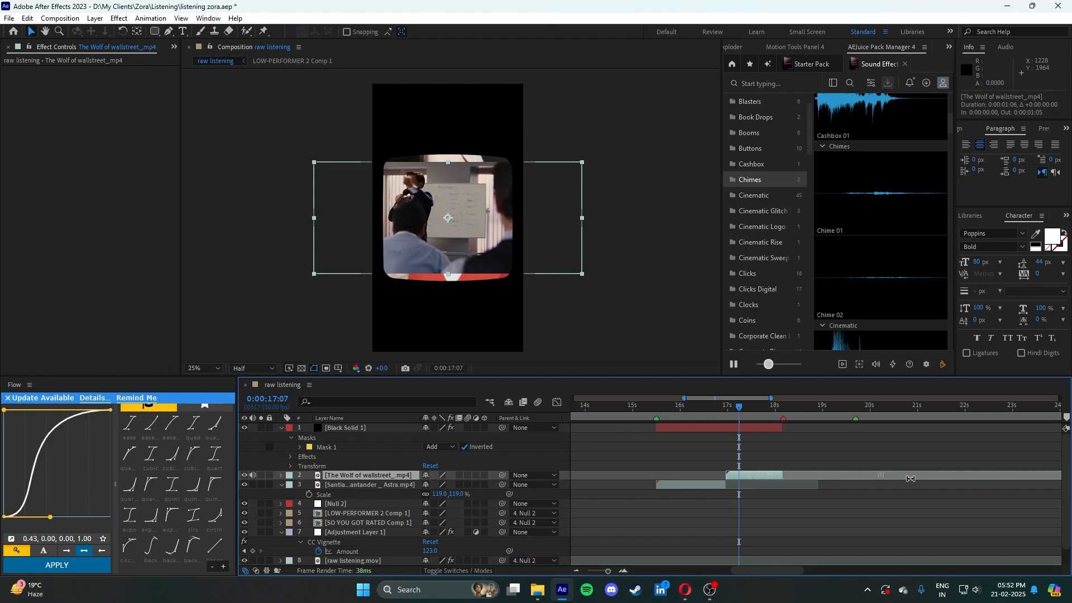
mouse_move(742, 404)
mouse_down()
mouse_move(779, 409)
mouse_move(751, 407)
mouse_up()
drag(840, 475, 620, 470)
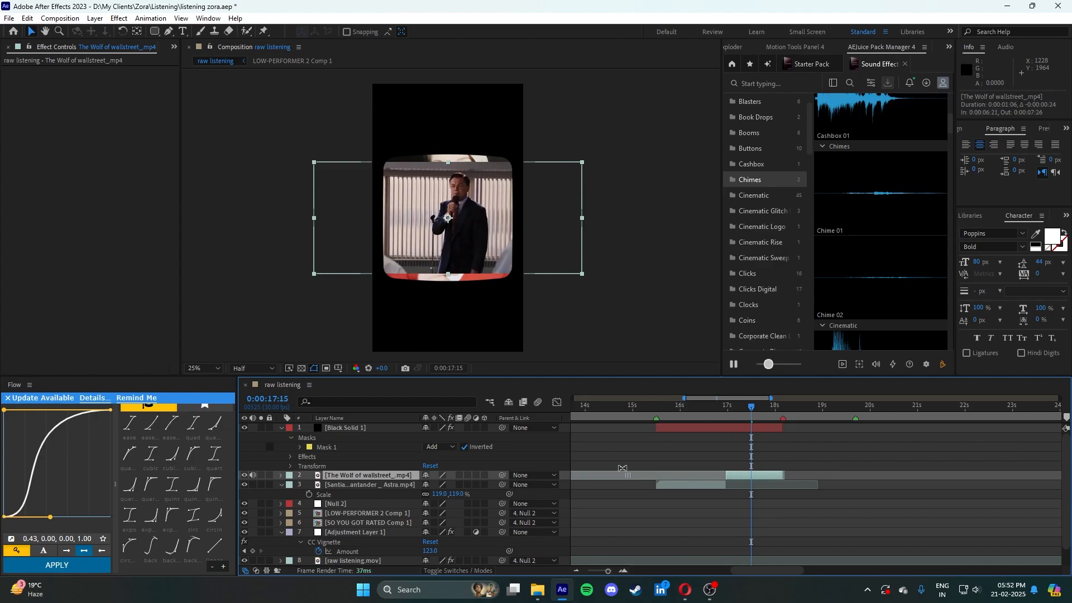
mouse_move(754, 414)
mouse_down()
mouse_move(788, 416)
mouse_move(727, 427)
mouse_move(740, 424)
mouse_up()
drag(692, 475, 670, 485)
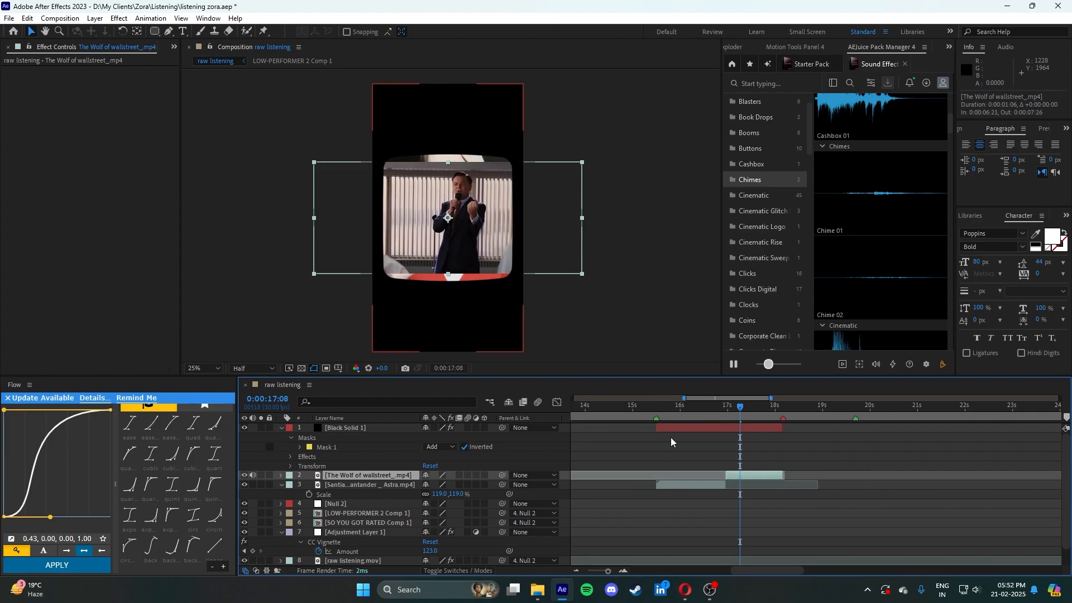
key(period)
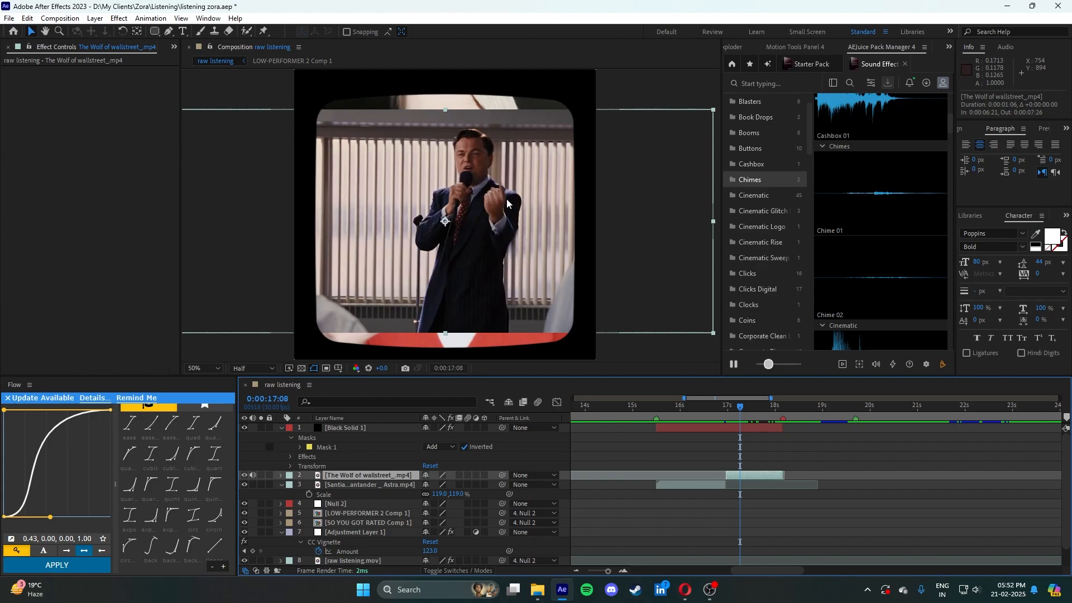
- Scale the Wolf of wallstreet clip to 123% and reposition it at 552, 960 to fill the frame opening
click(694, 476)
click(799, 454)
click(741, 476)
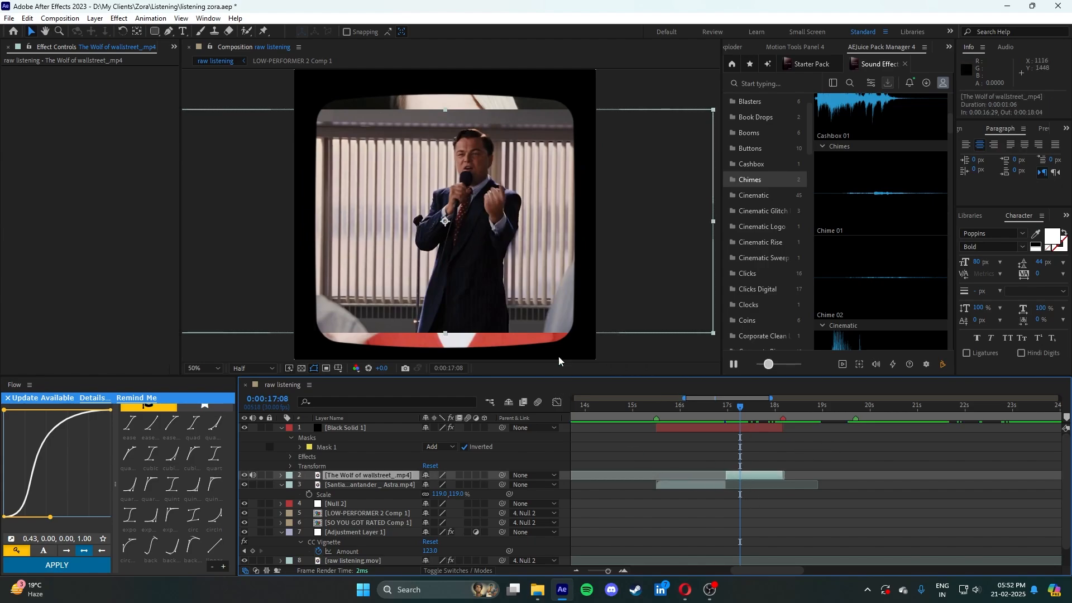
key(comma)
key(s)
drag(441, 489, 452, 486)
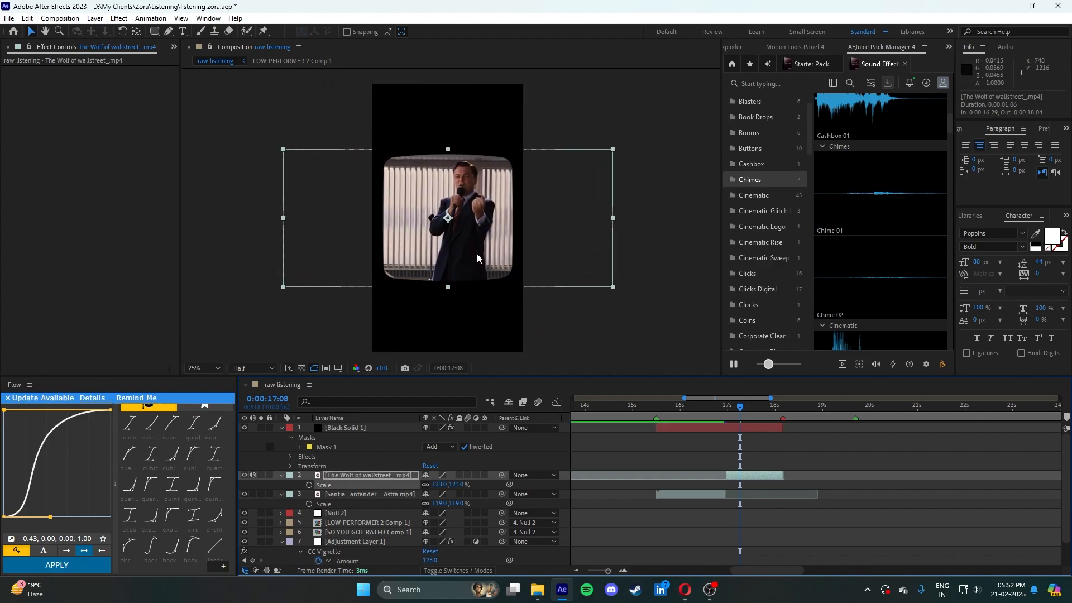
drag(476, 253, 469, 249)
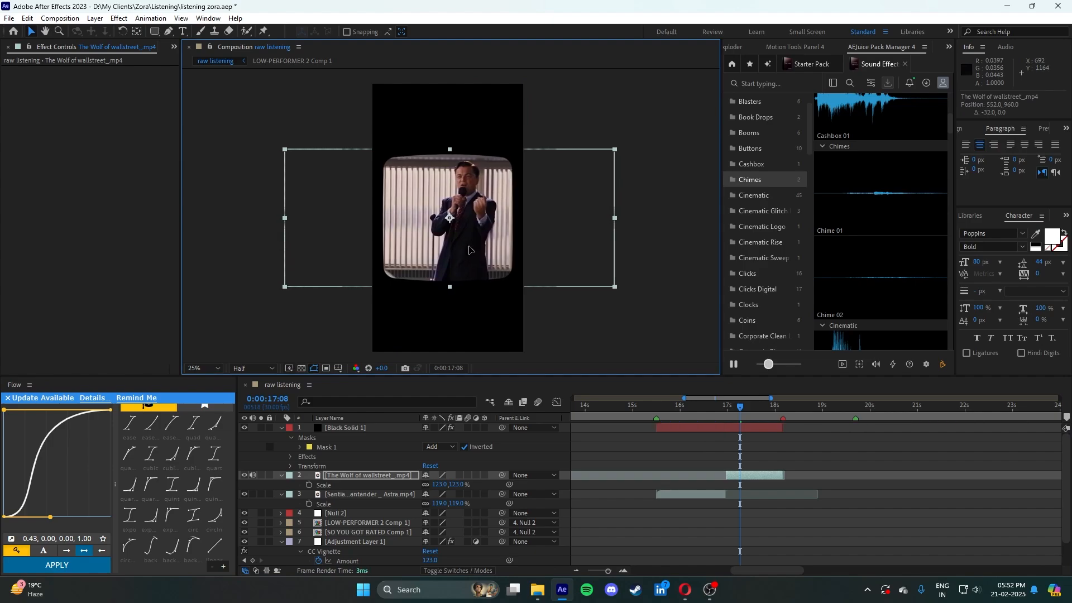
- Save the project and examine the framed Santander shot up close at 0:00:15:15
click(725, 453)
drag(708, 411, 659, 409)
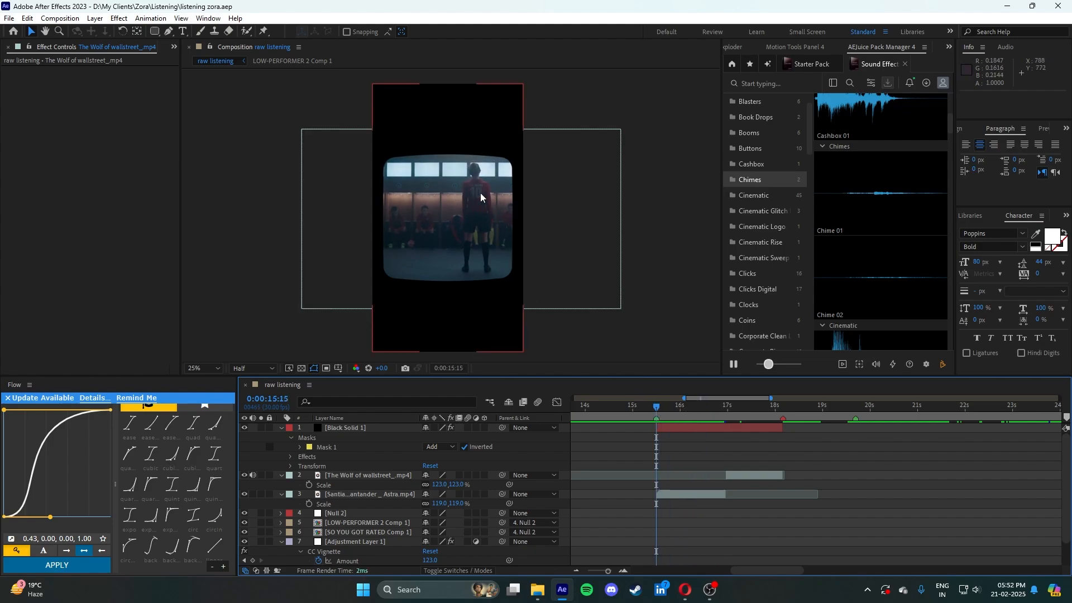
scroll(448, 195, up, 2)
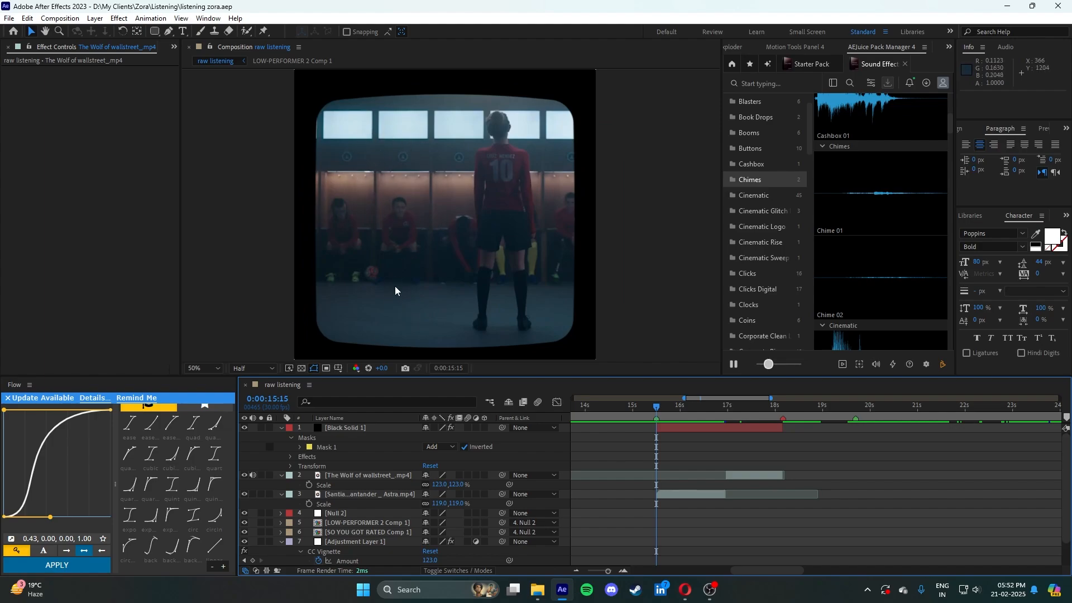
- Examine the Santander and Wolf of wallstreet shots inside the frame between 0:00:15:15 and 0:00:17:19
drag(719, 404, 759, 409)
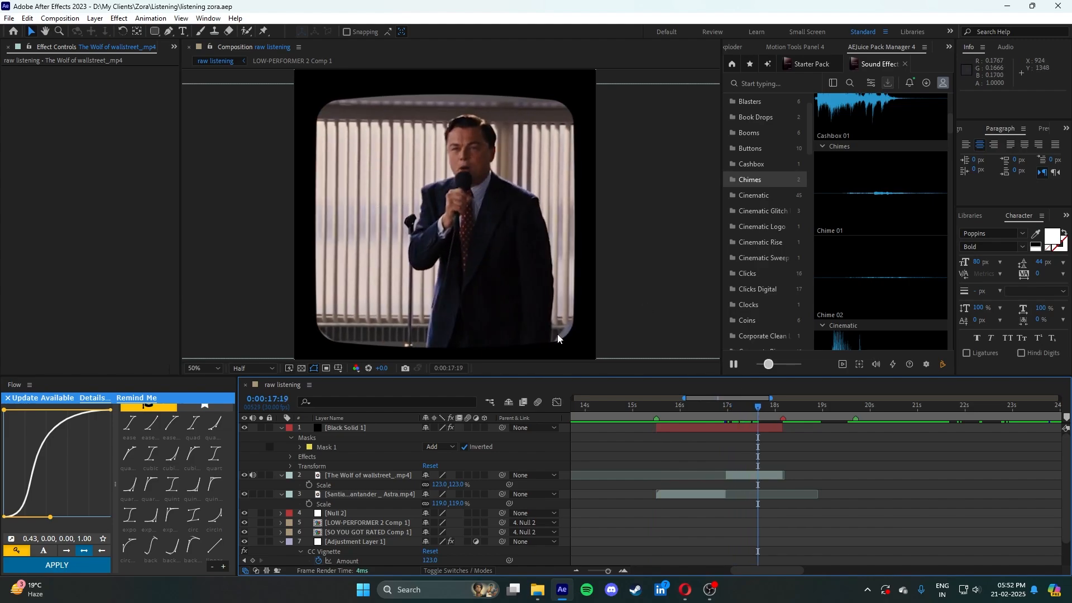
click(698, 407)
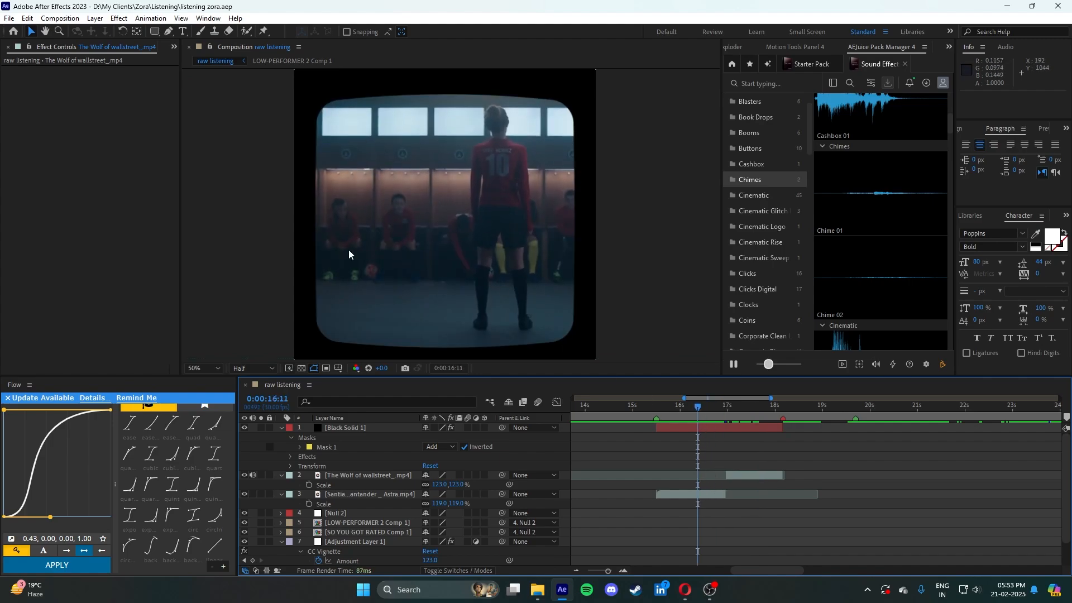
drag(712, 413, 746, 407)
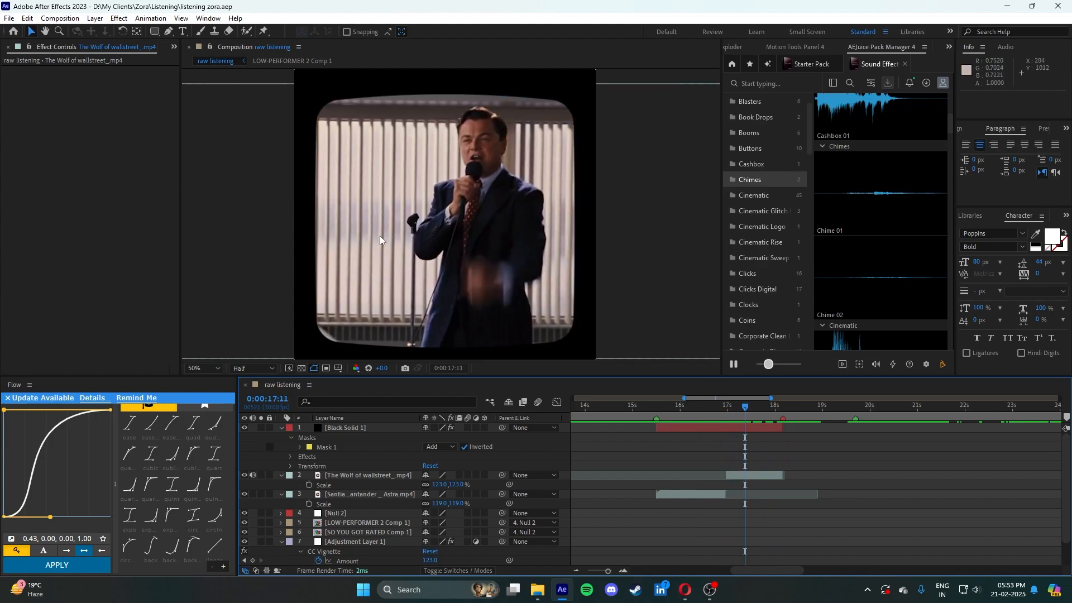
click(379, 271)
- Try repositioning the Wolf of wallstreet clip to 654, 960 inside the frame, and undo the move
click(756, 475)
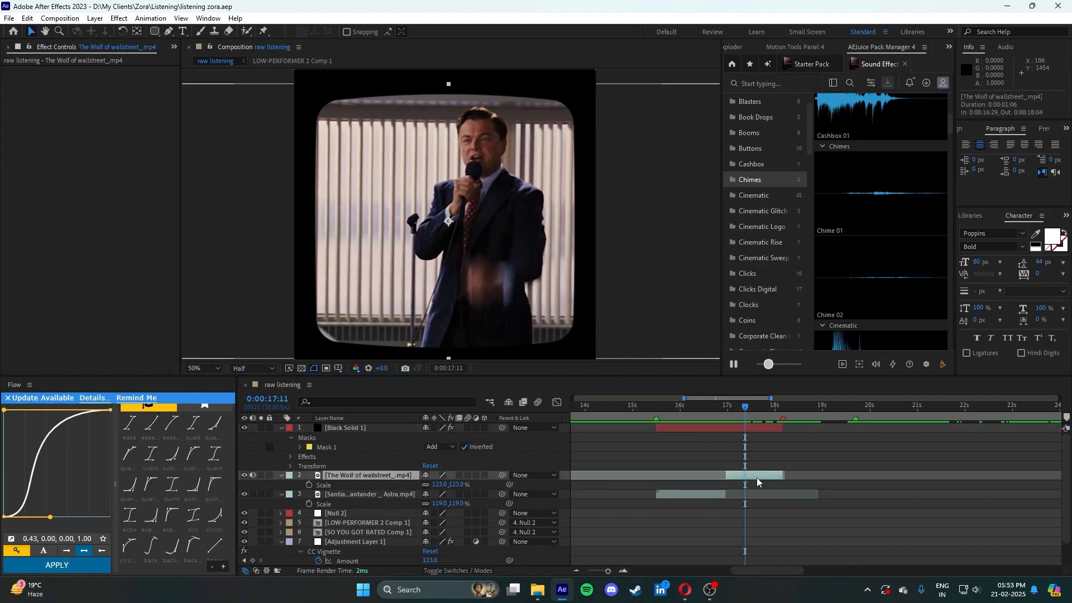
drag(400, 271, 428, 274)
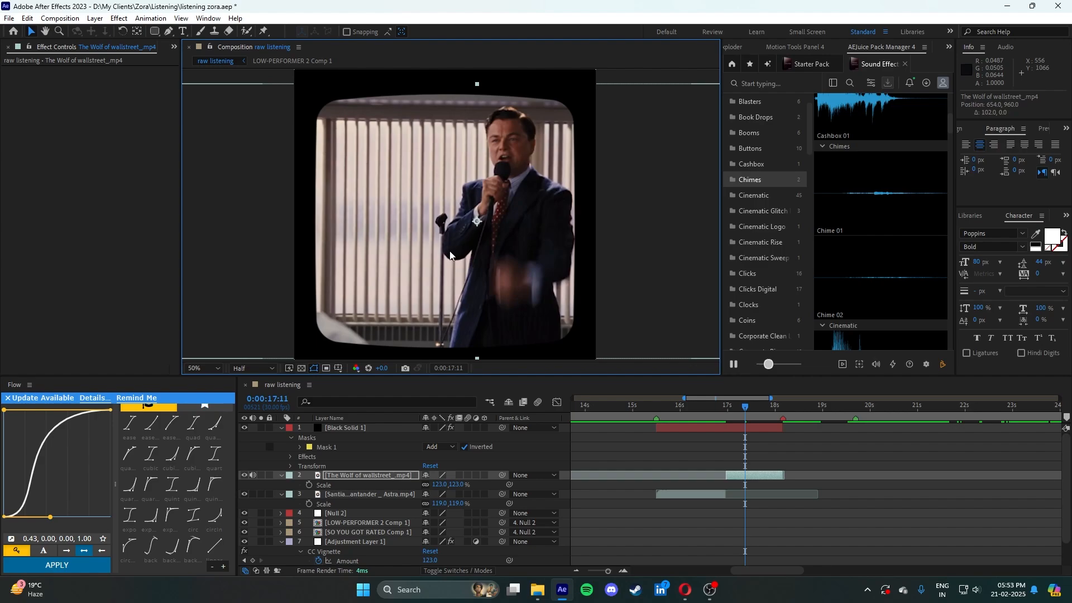
key(ctrl+z)
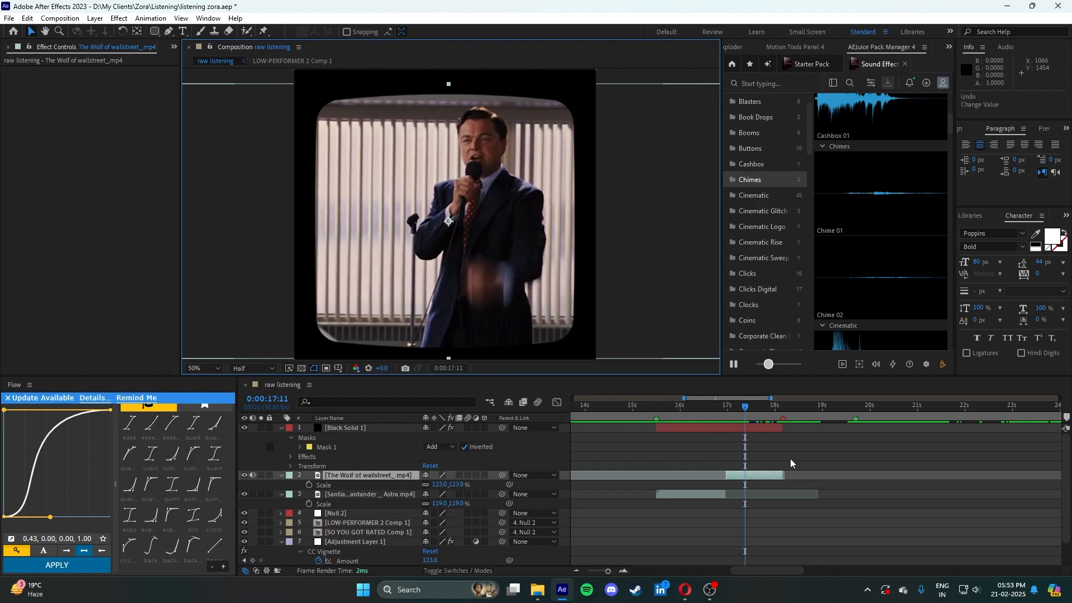
click(780, 437)
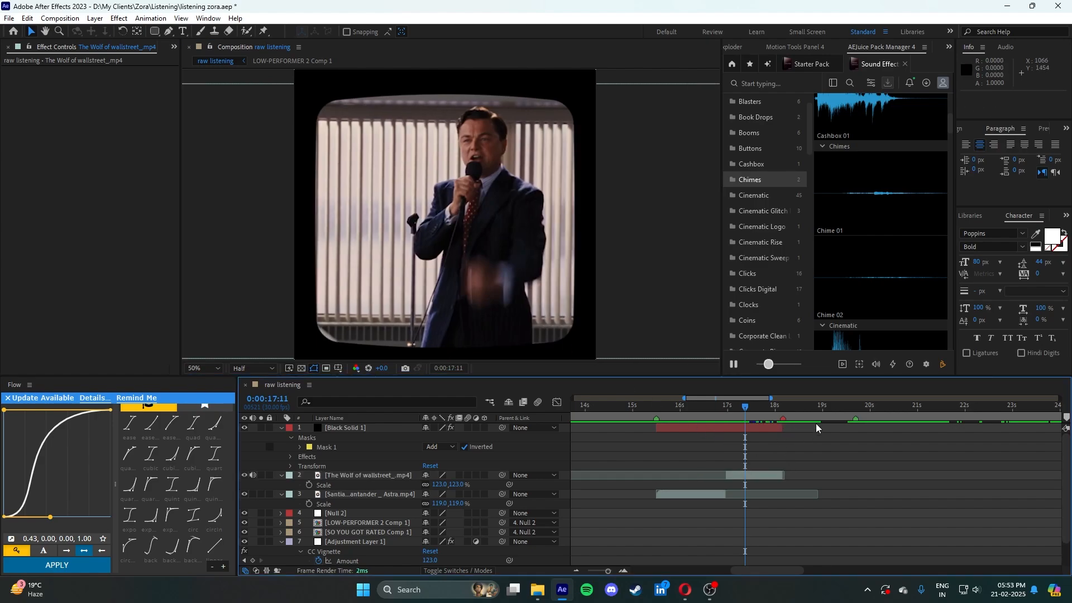
- Save the project and check the Wolf of wallstreet shot up to 0:00:17:17
mouse_move(742, 405)
mouse_down()
mouse_move(776, 410)
mouse_move(727, 415)
mouse_move(736, 406)
mouse_move(727, 404)
mouse_move(748, 406)
mouse_up()
key(ctrl+s)
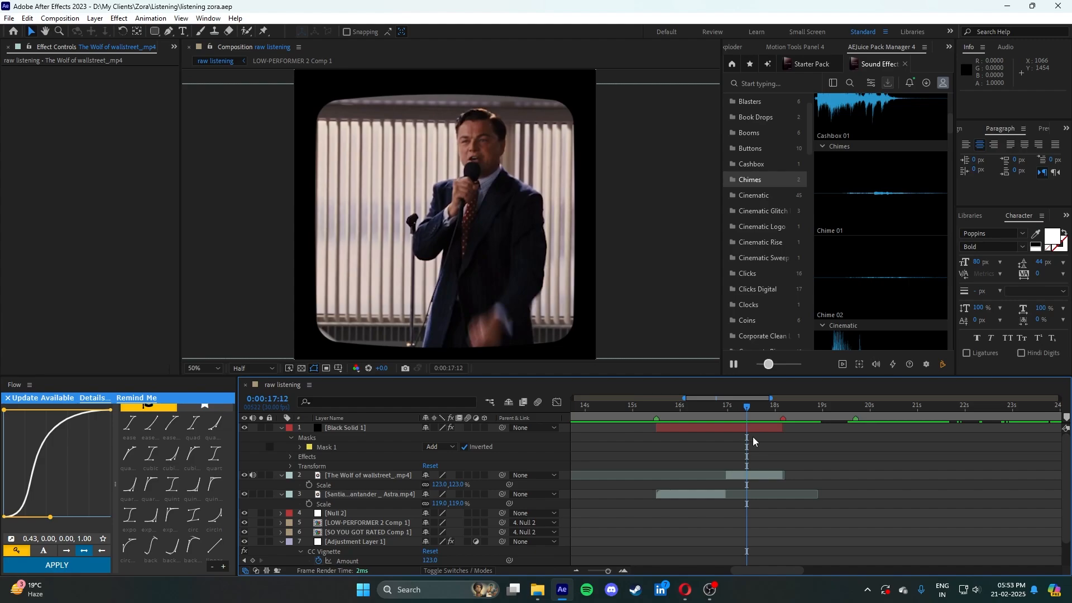
drag(746, 407, 754, 408)
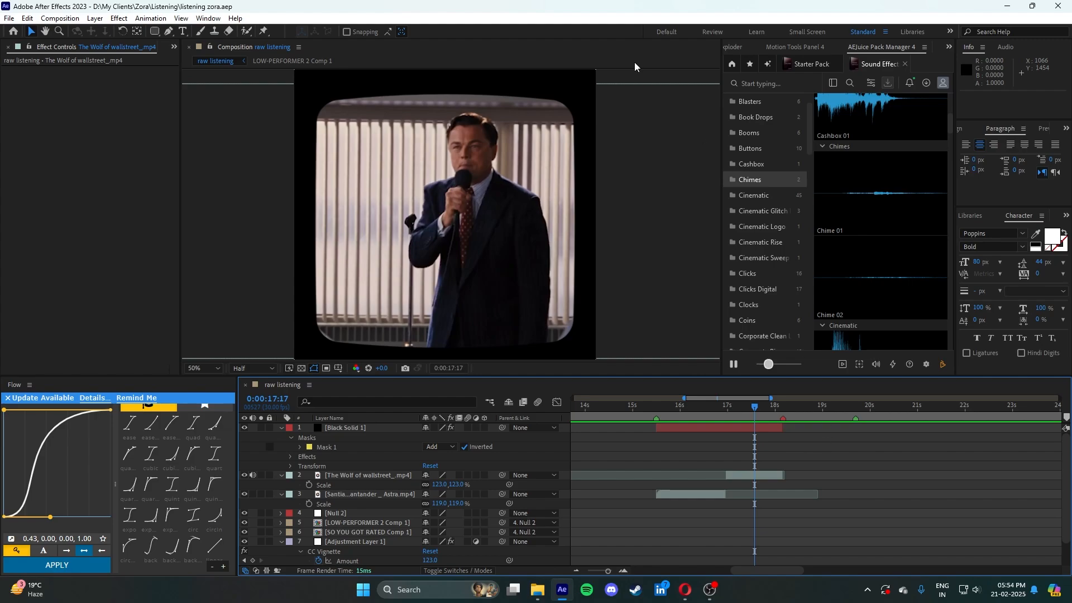
- Flip the Wolf of wallstreet clip horizontally and shift it slightly left so it sits well in the frame opening
click(738, 473)
right_click(737, 472)
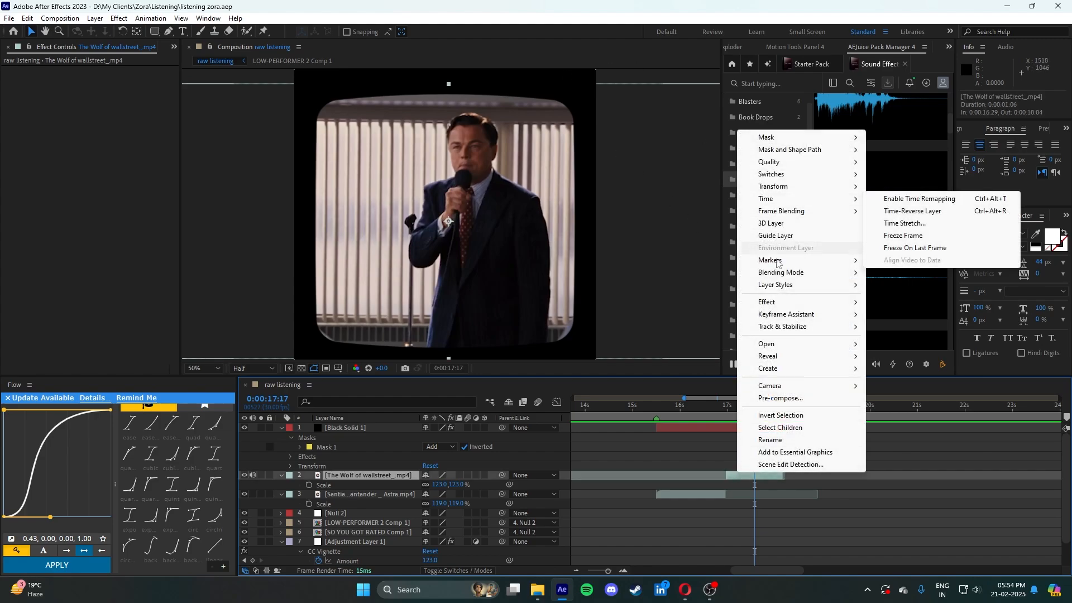
click(729, 472)
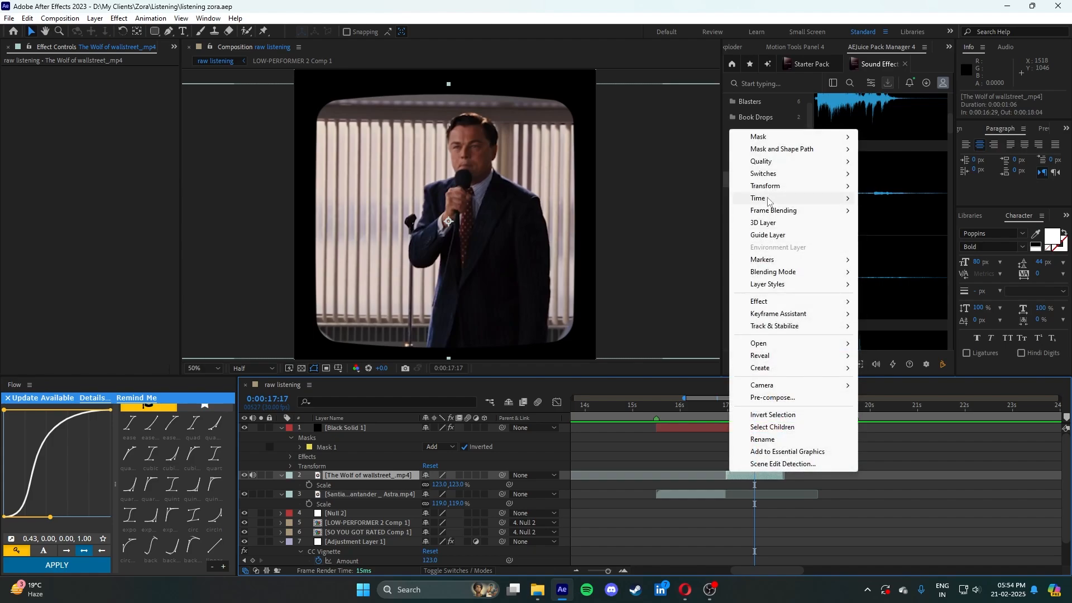
mouse_move(767, 200)
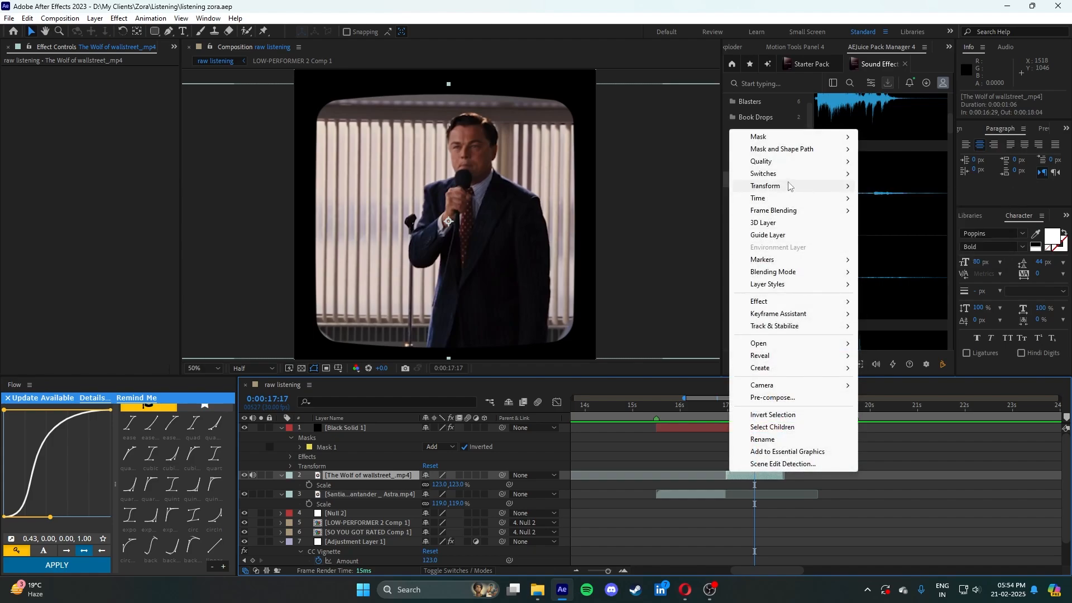
click(908, 283)
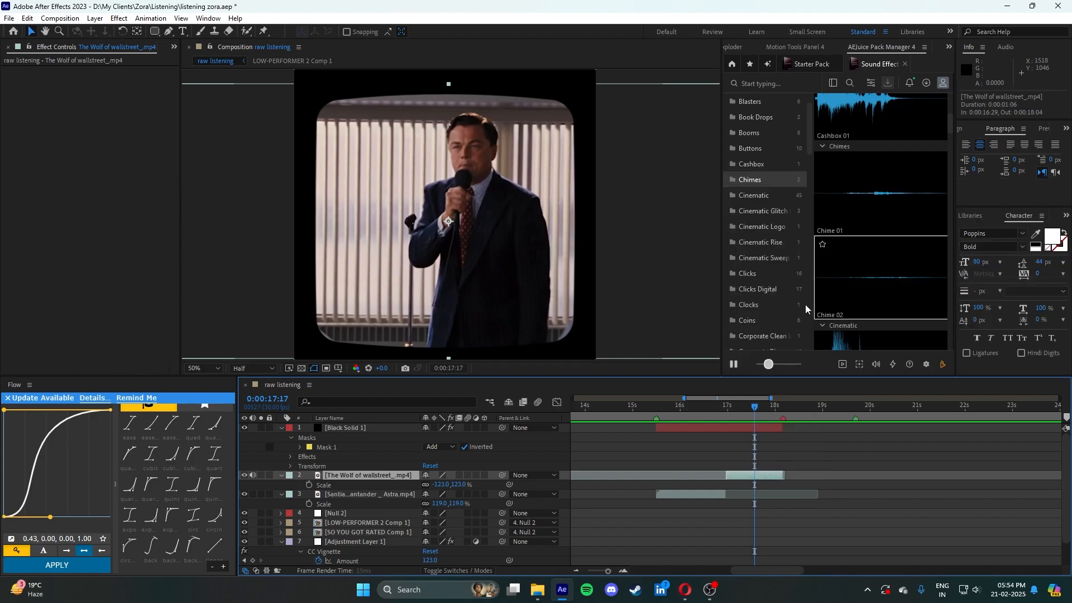
drag(473, 232, 464, 233)
mouse_move(740, 405)
mouse_down()
mouse_move(714, 407)
mouse_move(791, 408)
mouse_move(726, 398)
mouse_move(759, 398)
mouse_up()
click(793, 451)
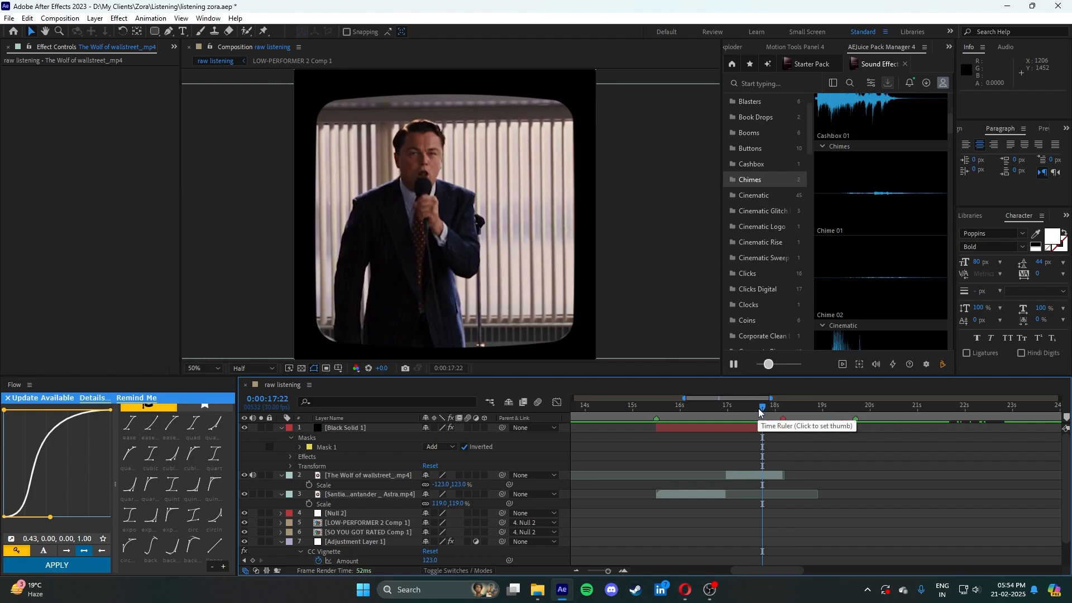
- Review the flipped Wolf of wallstreet shot within the black solid's frame and save the project
mouse_move(761, 407)
mouse_down()
mouse_move(780, 412)
mouse_move(631, 411)
mouse_move(704, 428)
mouse_move(671, 408)
mouse_move(758, 422)
mouse_up()
click(683, 427)
click(701, 442)
click(708, 446)
key(ctrl+s)
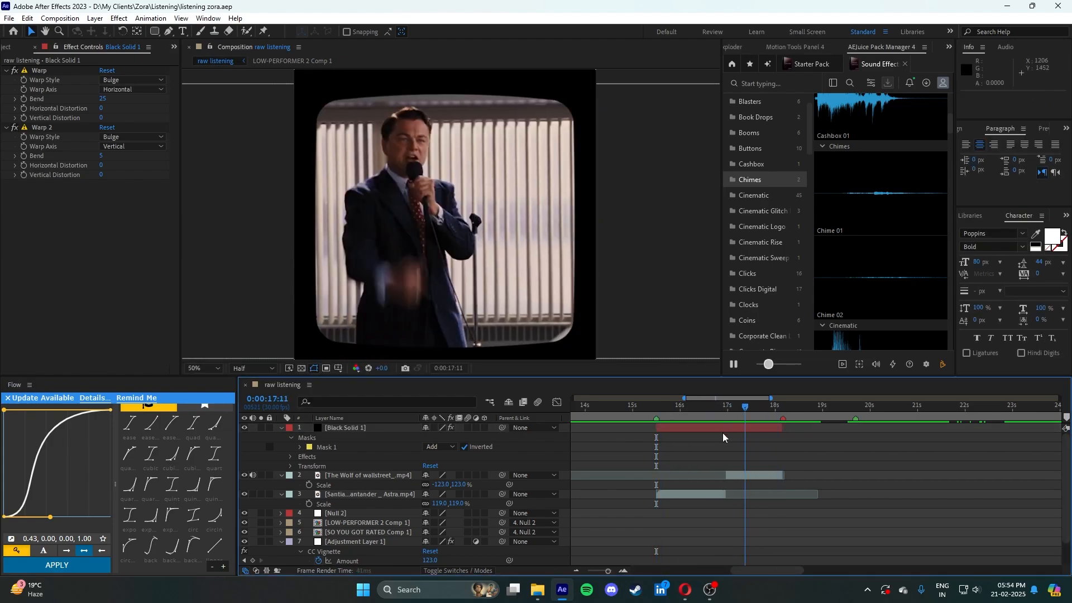
- Play back the framed Santander and Wolf of wallstreet insert from 0:00:15:15 and inspect the cut between the clips
key(space)
drag(656, 429, 657, 428)
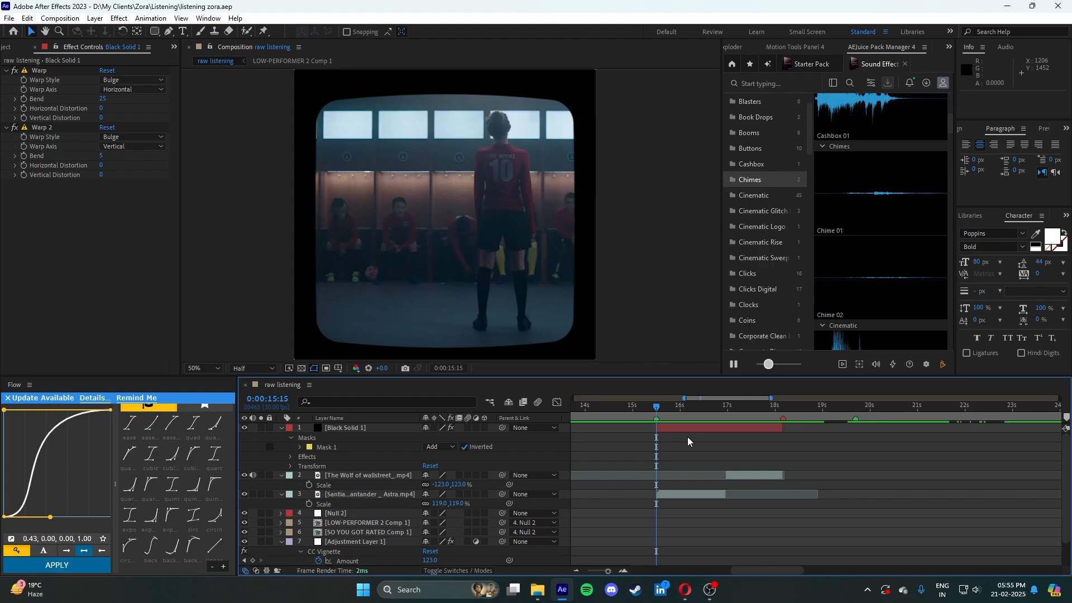
scroll(394, 227, down, 2)
scroll(394, 227, up, 2)
middle_click(394, 227)
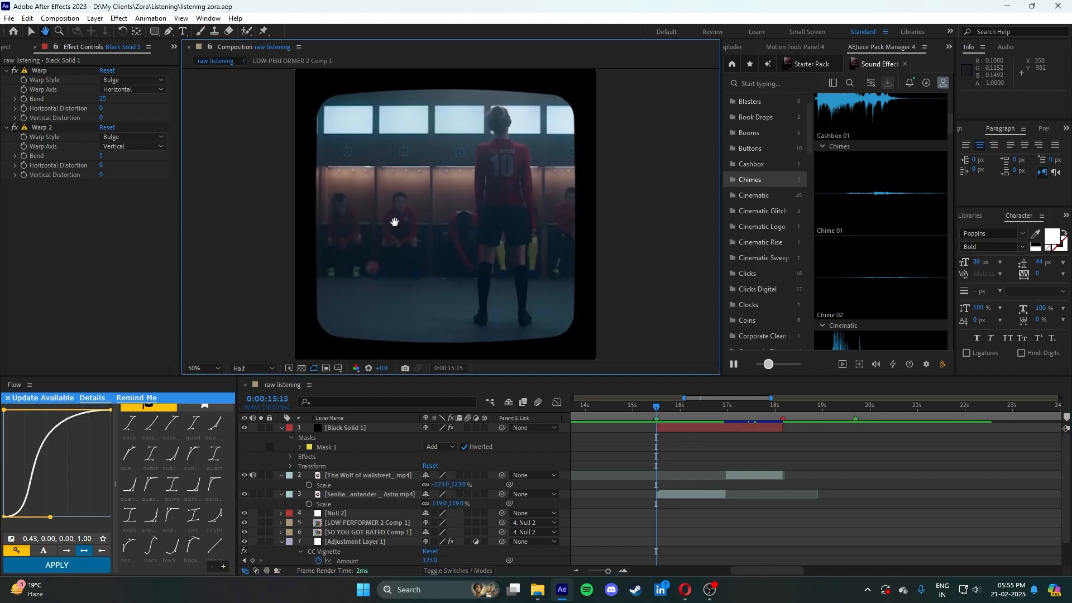
click(684, 469)
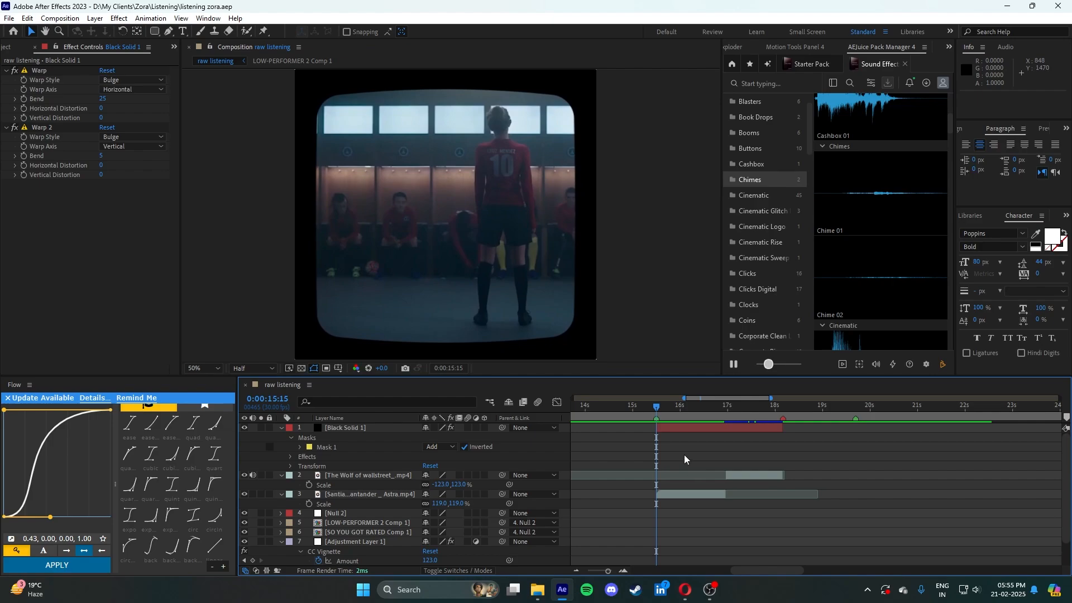
key(space)
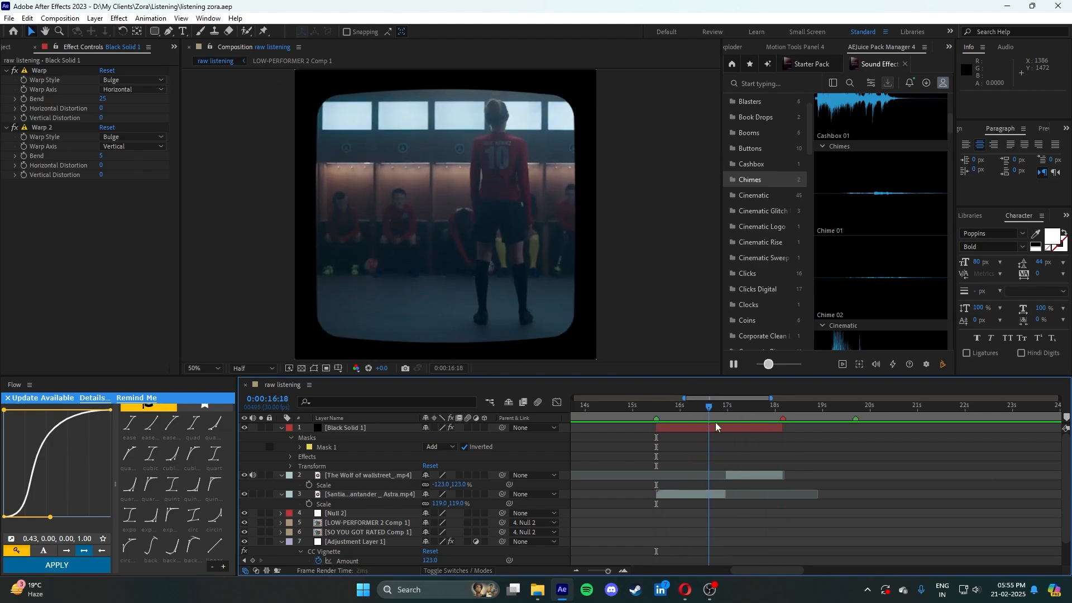
key(space)
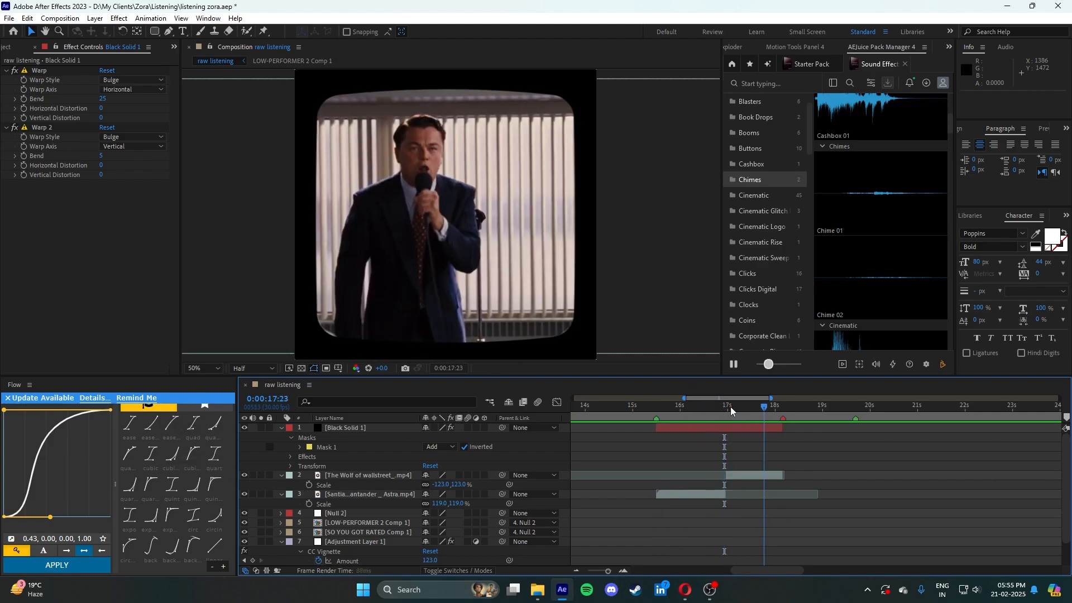
key(space)
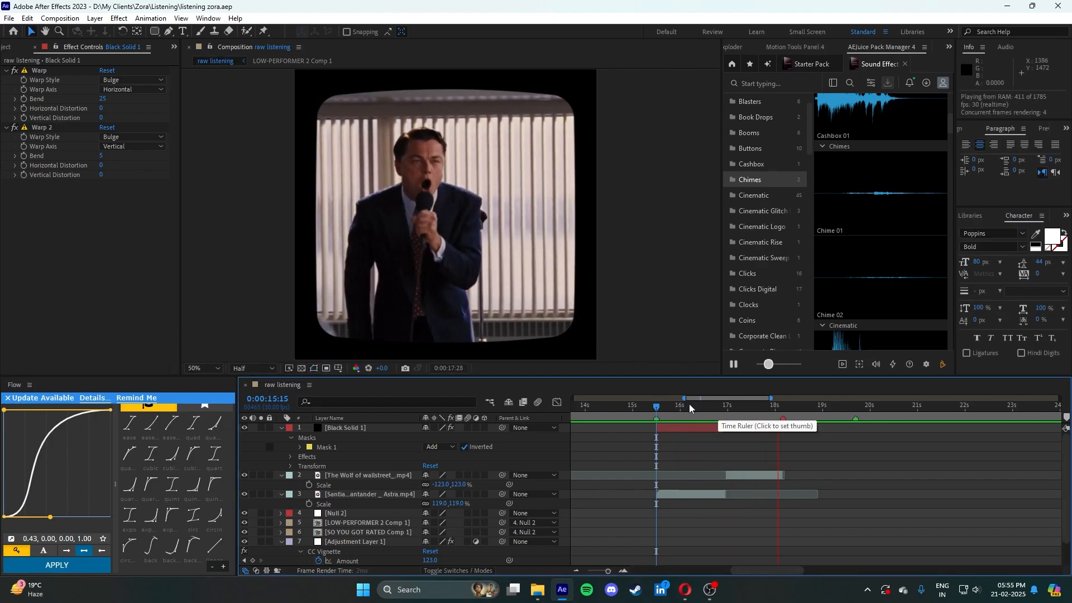
- Add the text "Motivating" over the Santander shot at 0:00:15:15, layered beneath the black solid
click(183, 32)
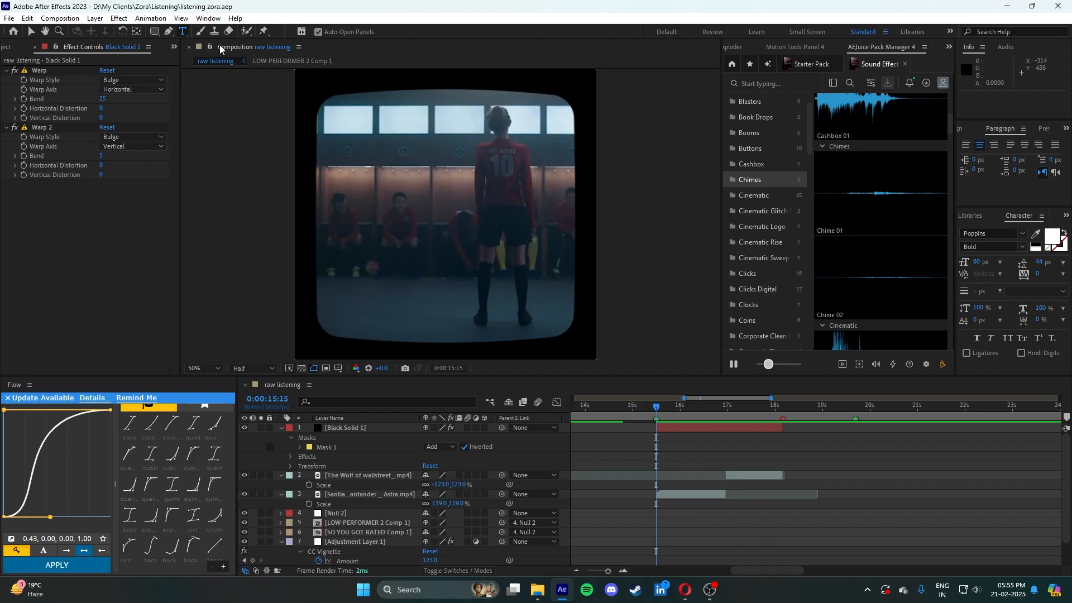
click(663, 404)
drag(667, 404, 704, 403)
click(709, 494)
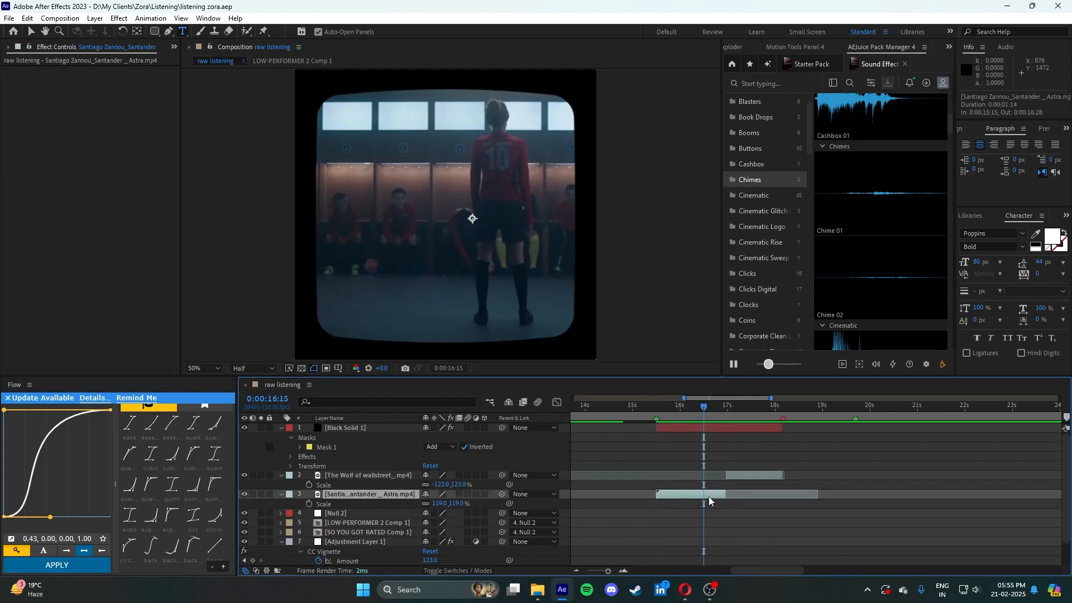
click(757, 475)
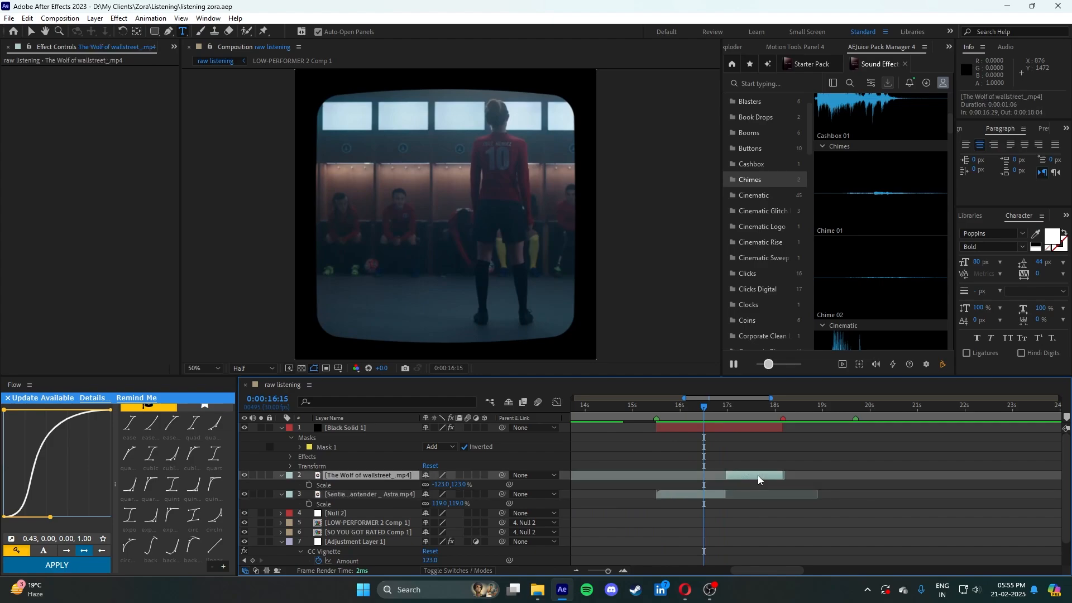
click(672, 416)
drag(672, 416, 657, 416)
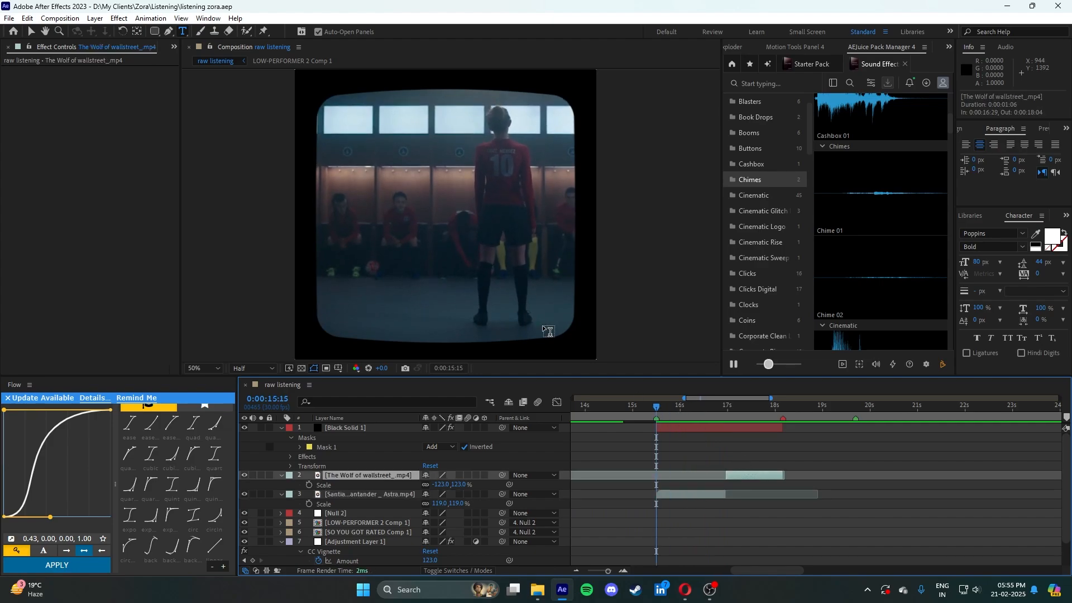
click(357, 159)
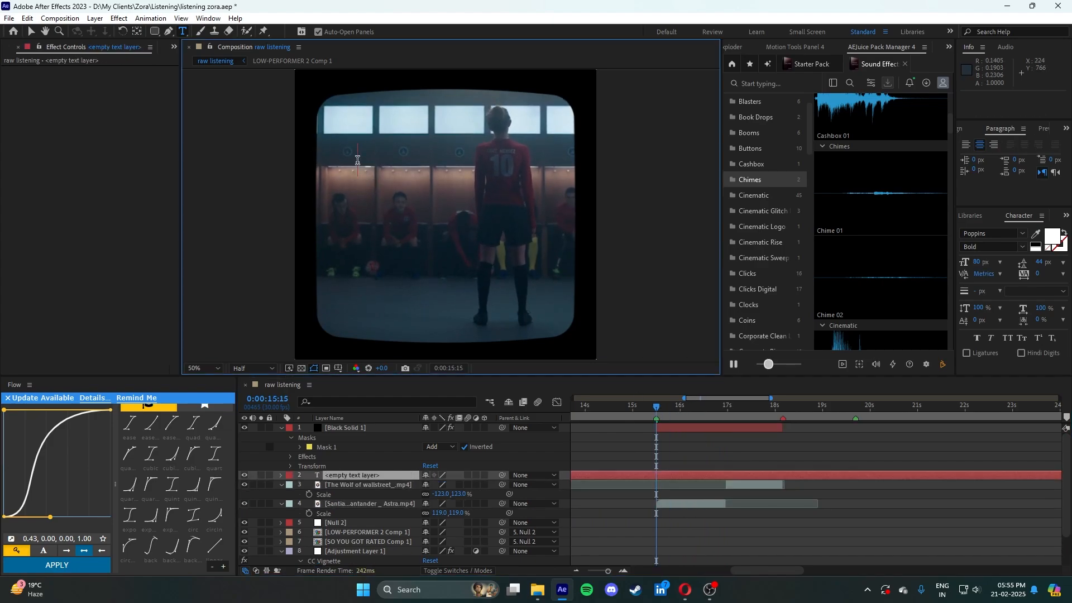
text(Motivating)
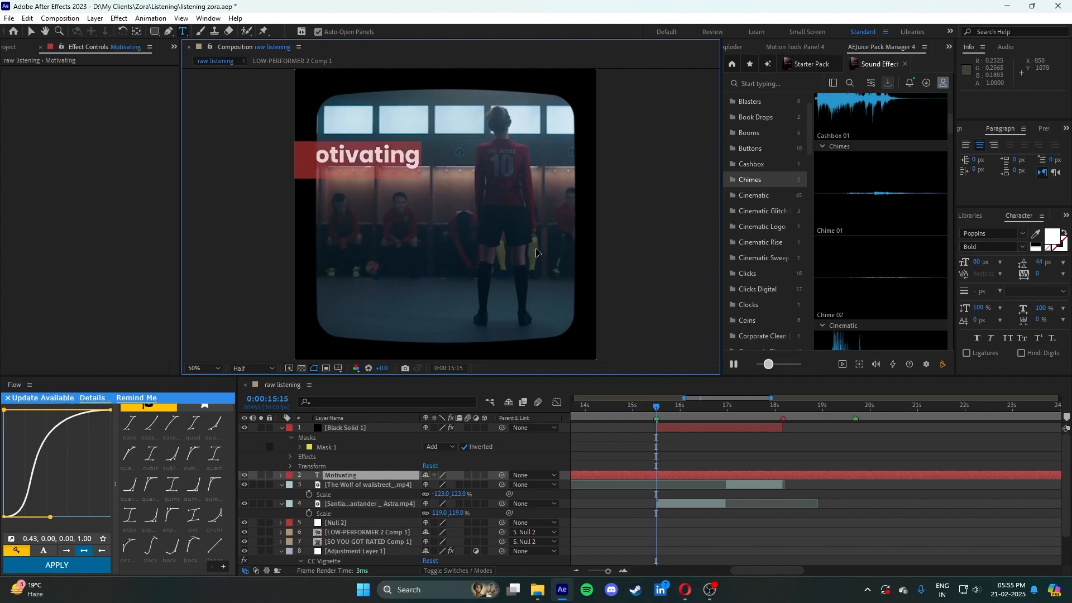
- Style the Motivating text in Newake Demo at 104 px and place it left of the standing player
drag(357, 162, 403, 162)
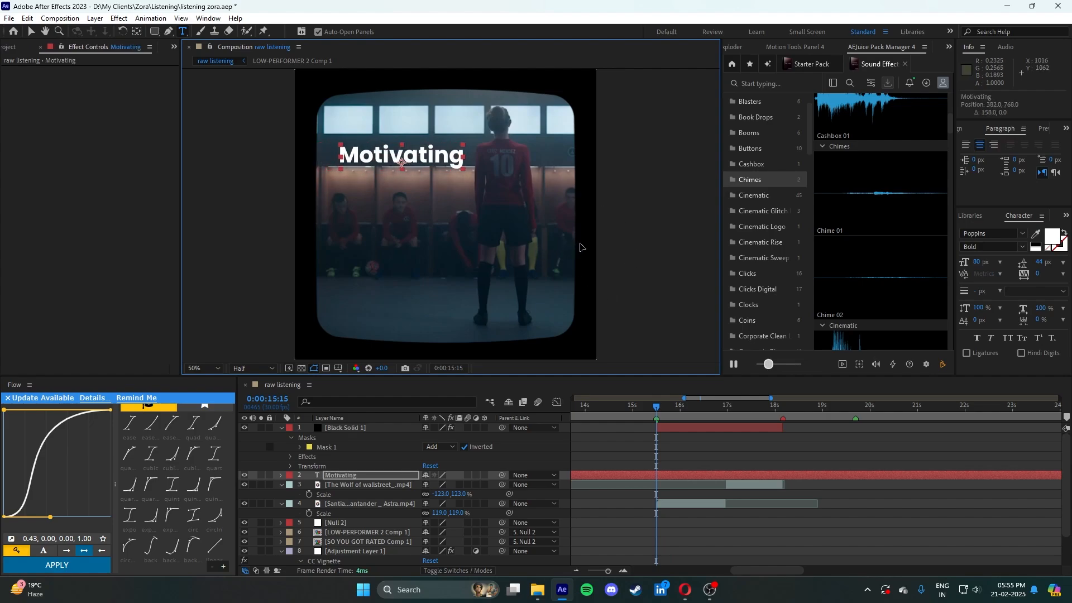
click(1016, 229)
text(newa)
click(957, 260)
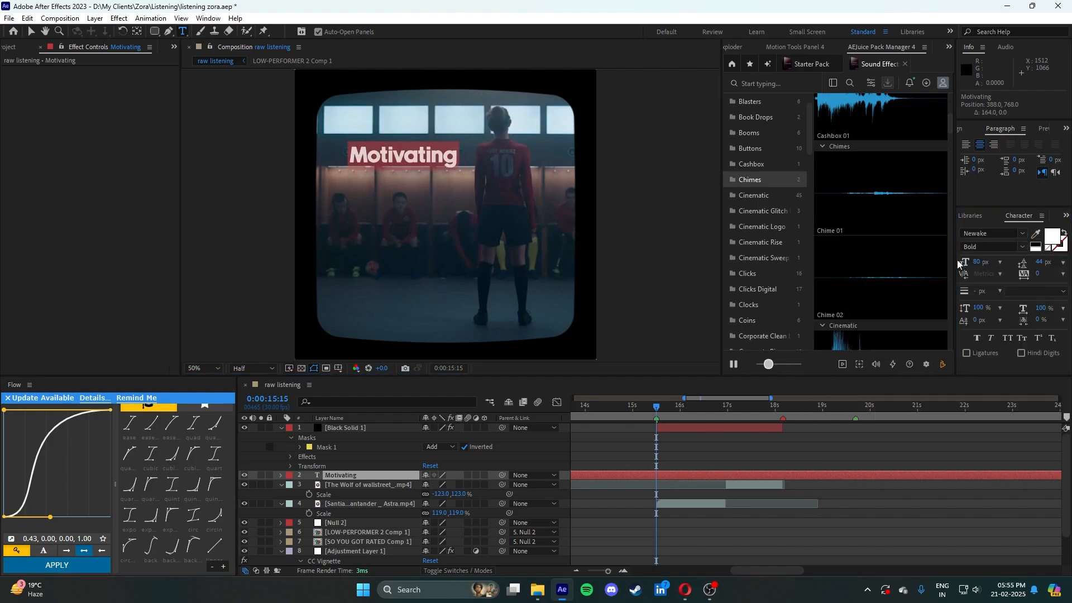
drag(980, 261, 993, 257)
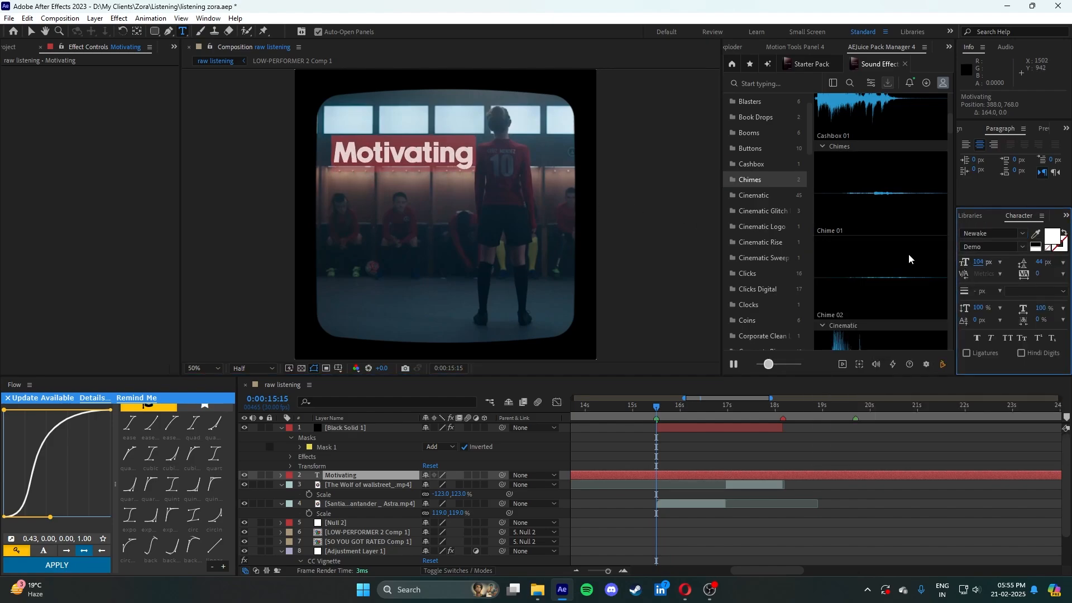
drag(543, 230, 538, 234)
- Trim the start of the Motivating text layer to 0:00:15:15
click(696, 466)
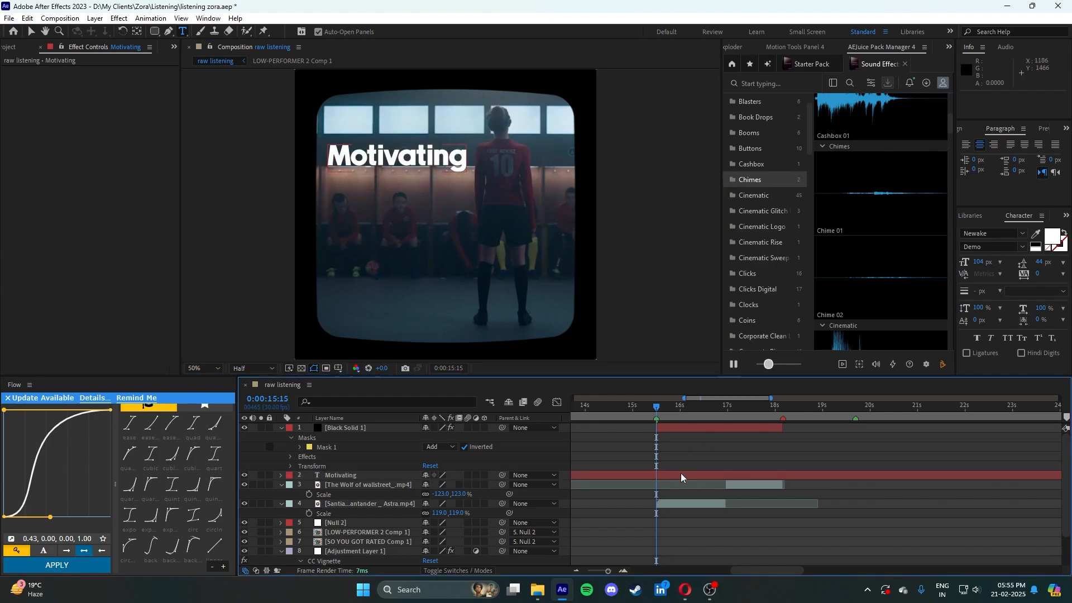
click(681, 474)
key(alt+bracketleft)
- Add a Position text animator to the Motivating layer
click(280, 476)
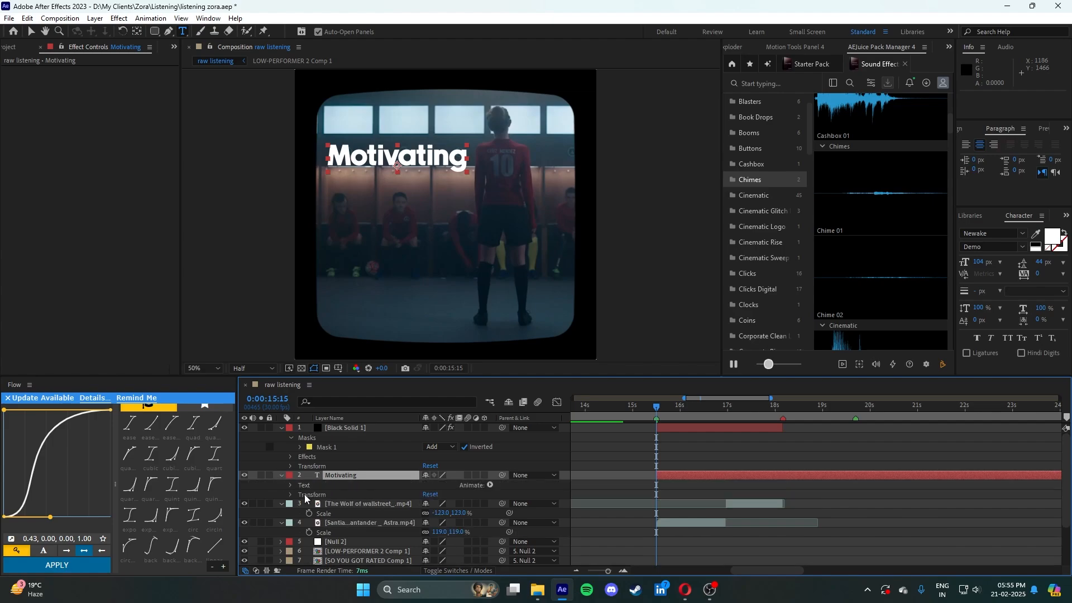
click(490, 484)
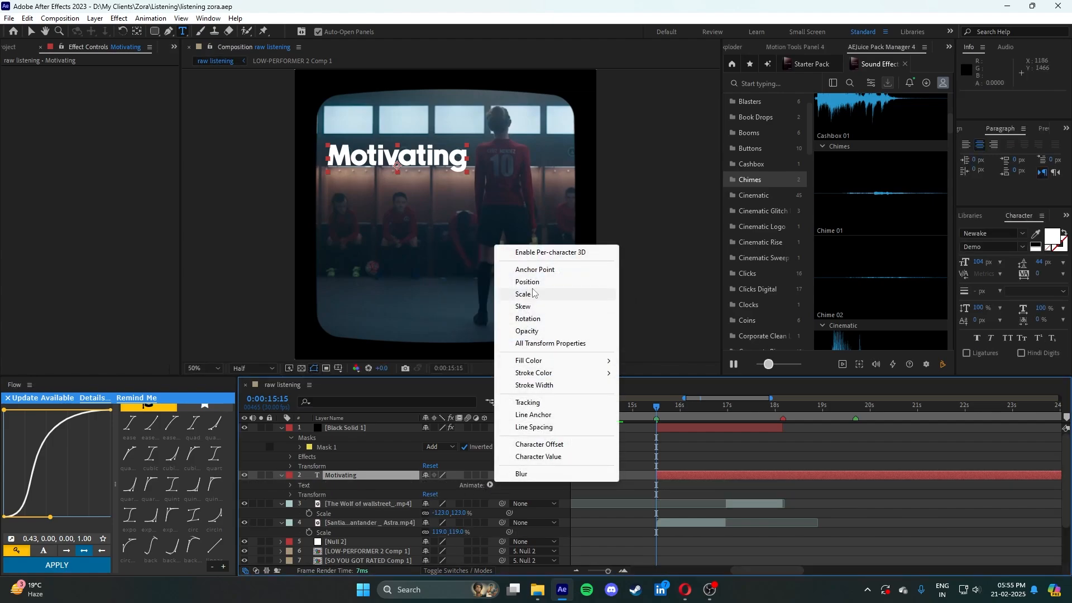
click(361, 484)
click(350, 479)
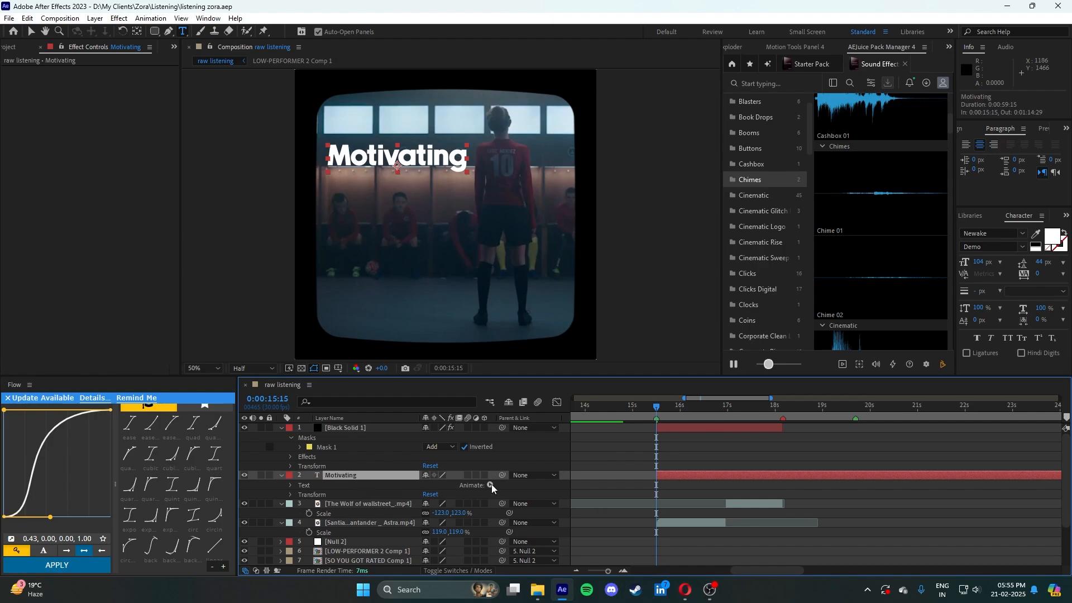
click(281, 475)
click(281, 475)
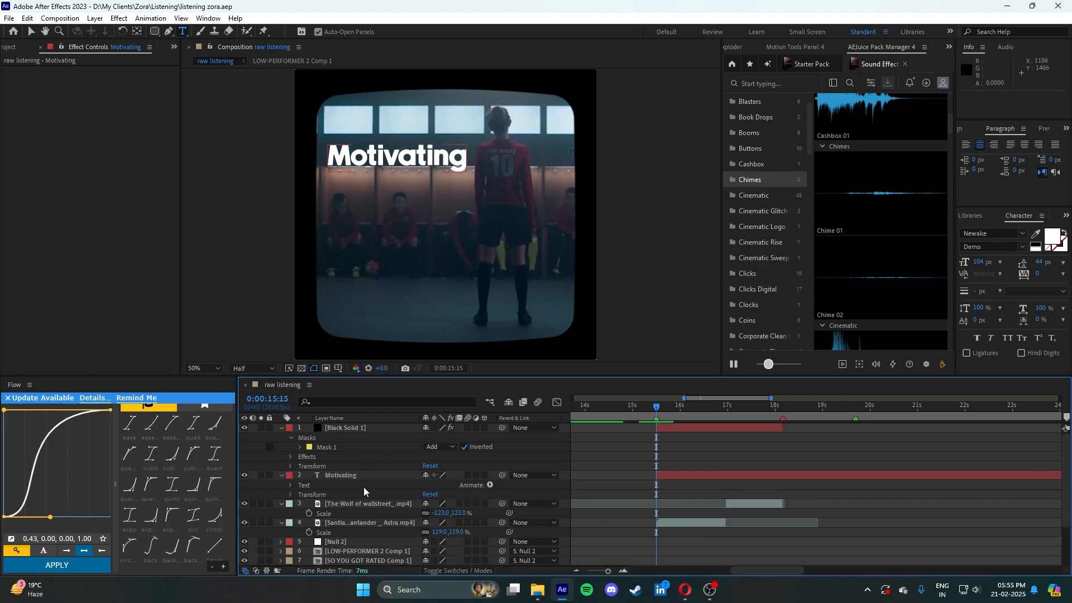
click(490, 485)
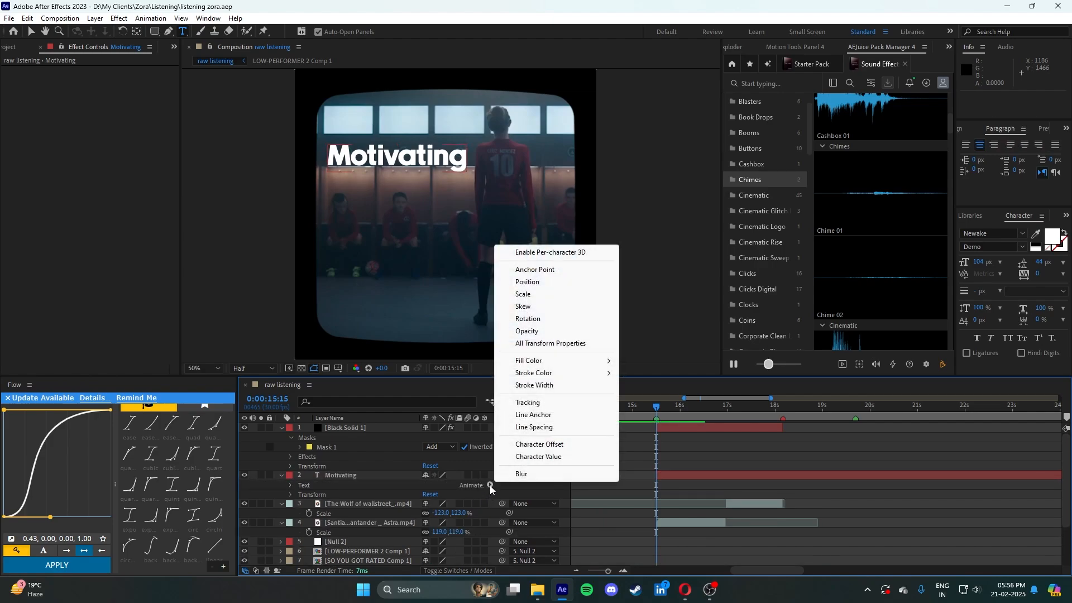
click(539, 286)
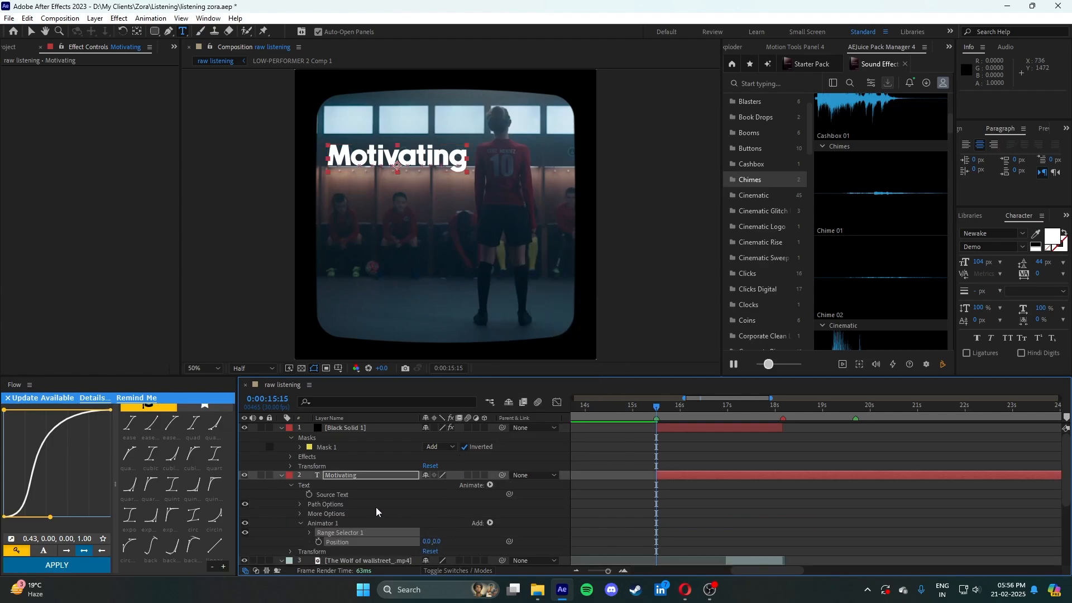
- Set the Motivating text animator's Position to 0.0, 40.0
scroll(375, 505, down, 1)
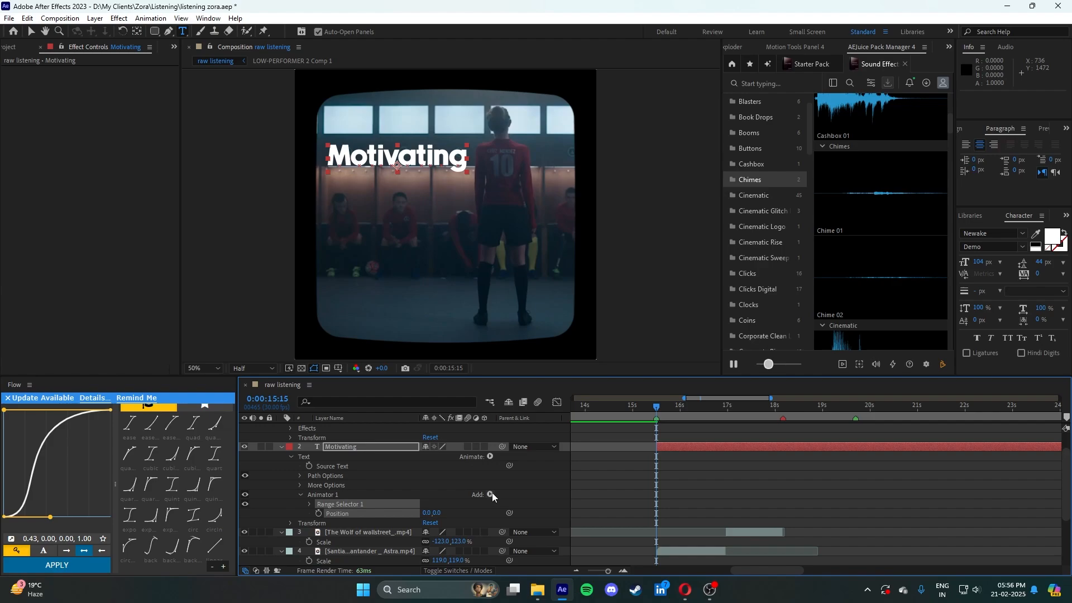
click(437, 514)
click(455, 511)
drag(439, 513, 459, 513)
click(457, 511)
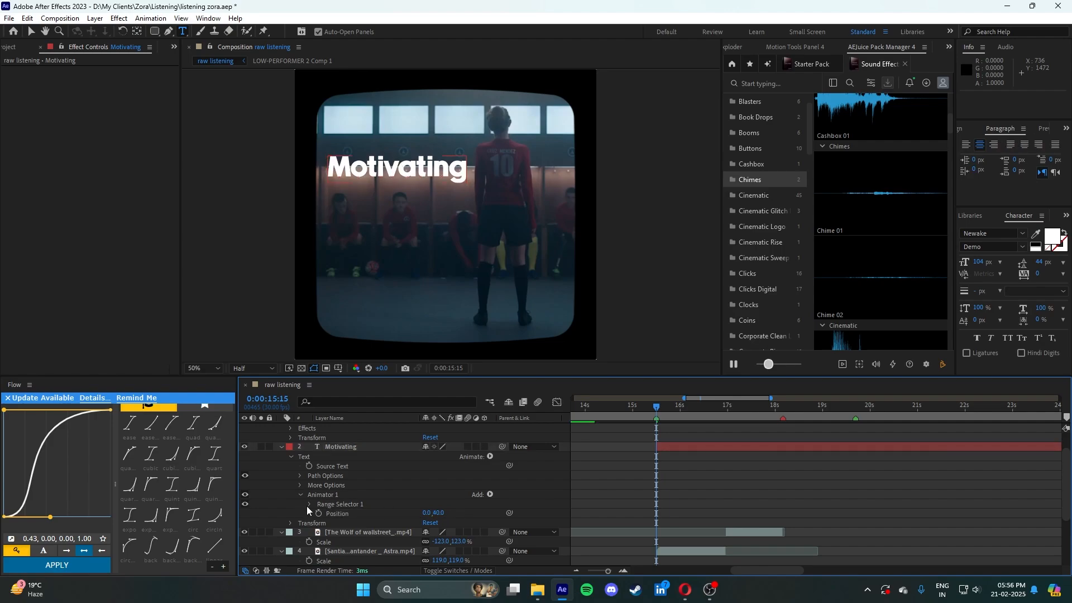
- Expand Range Selector 1 with its advanced options and base the selection on Words
click(310, 505)
scroll(351, 484, down, 2)
scroll(314, 466, up, 1)
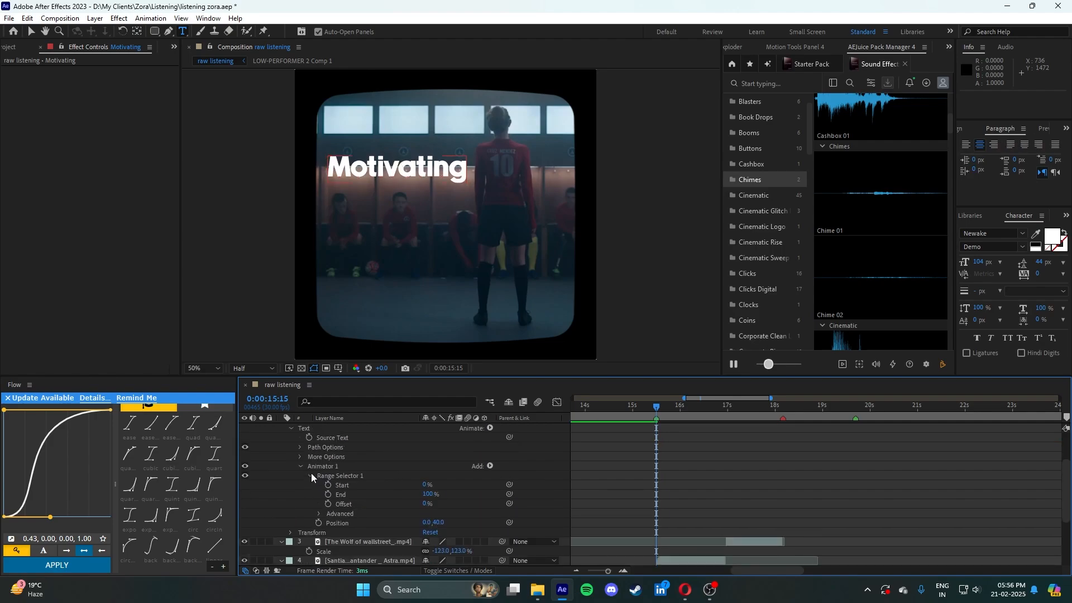
scroll(329, 484, down, 1)
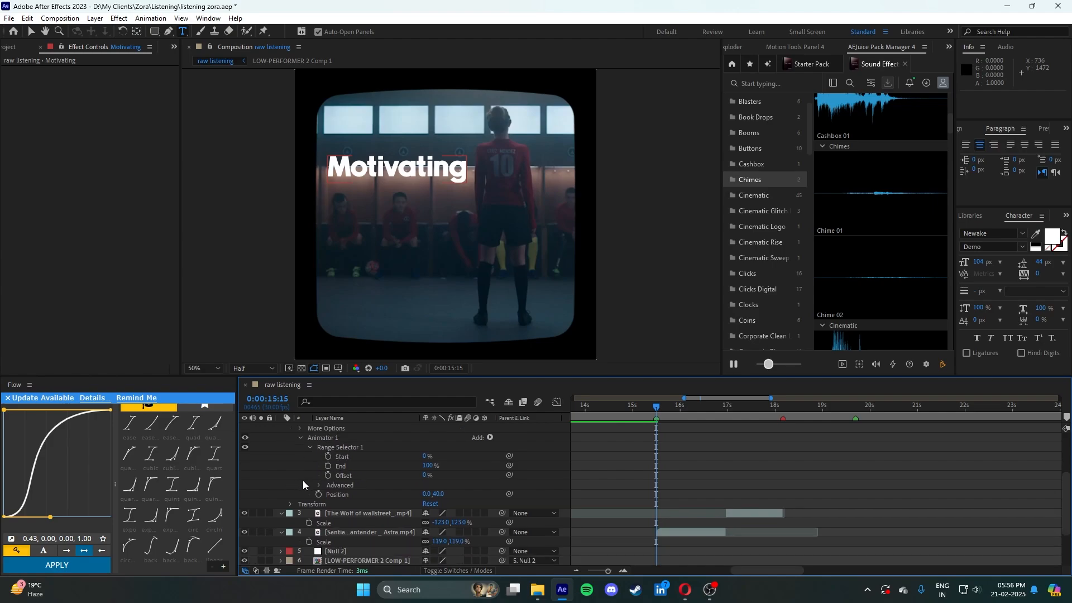
click(319, 484)
scroll(380, 491, down, 2)
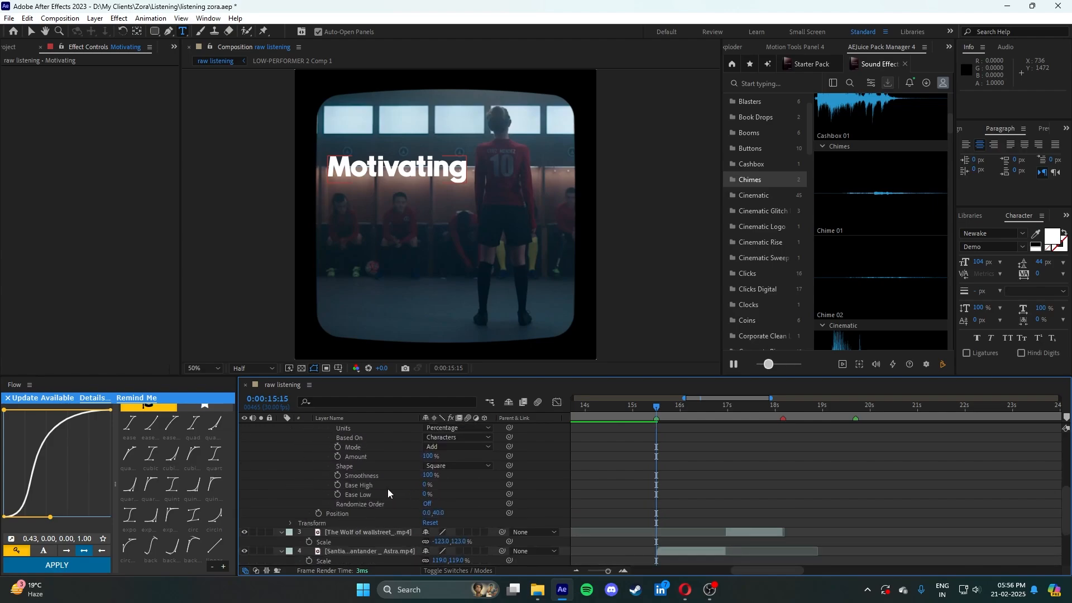
scroll(414, 472, up, 2)
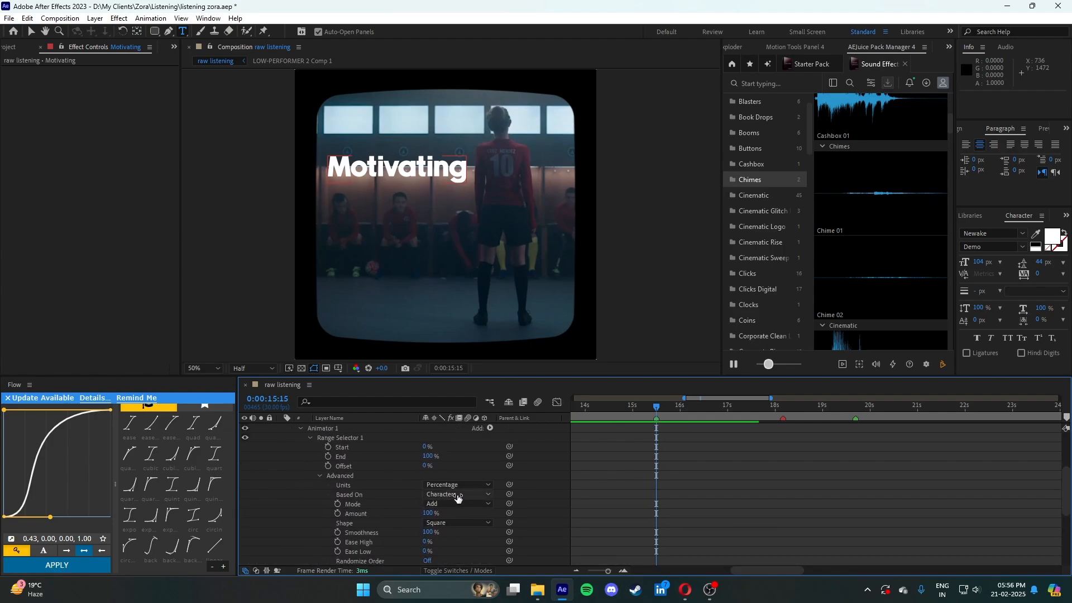
click(452, 494)
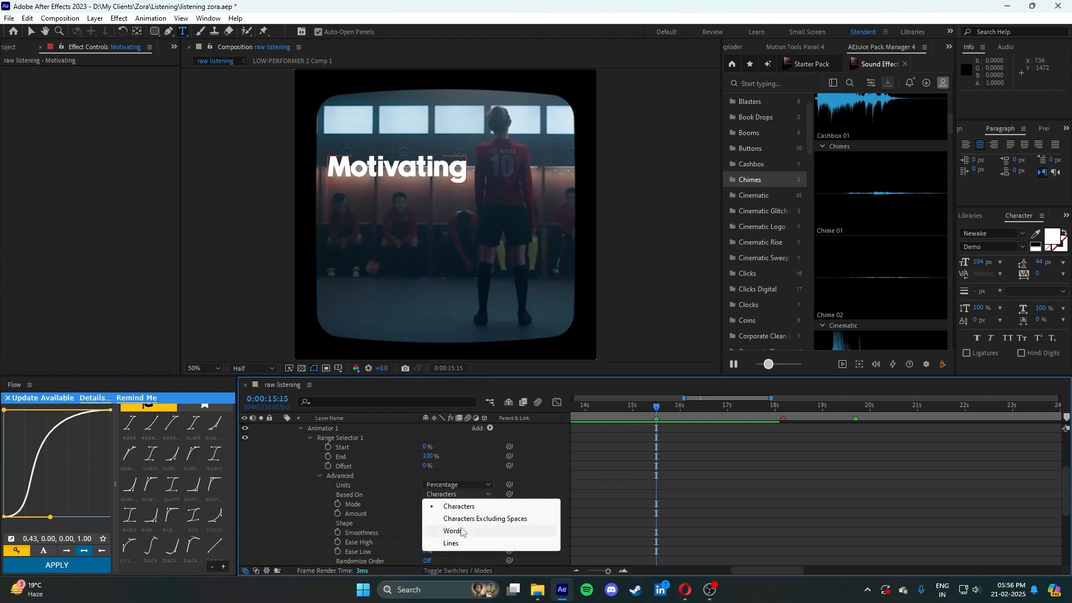
click(398, 495)
click(453, 494)
click(453, 531)
click(396, 505)
scroll(410, 514, down, 1)
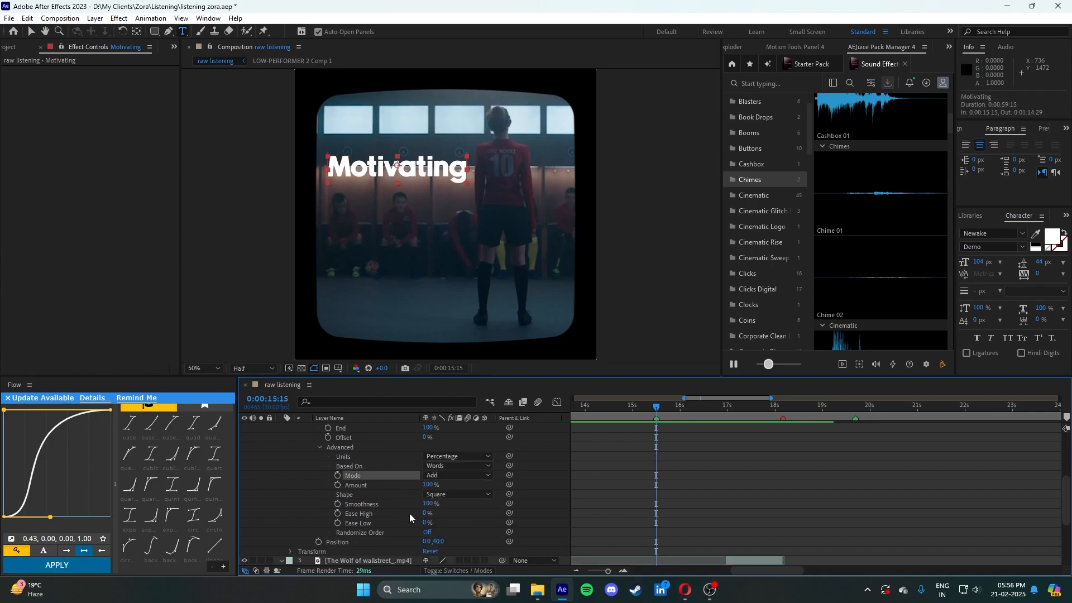
- Set the range selector's shape to Ramp Up, with Ease High at 25% and Ease Low at 90%
click(452, 494)
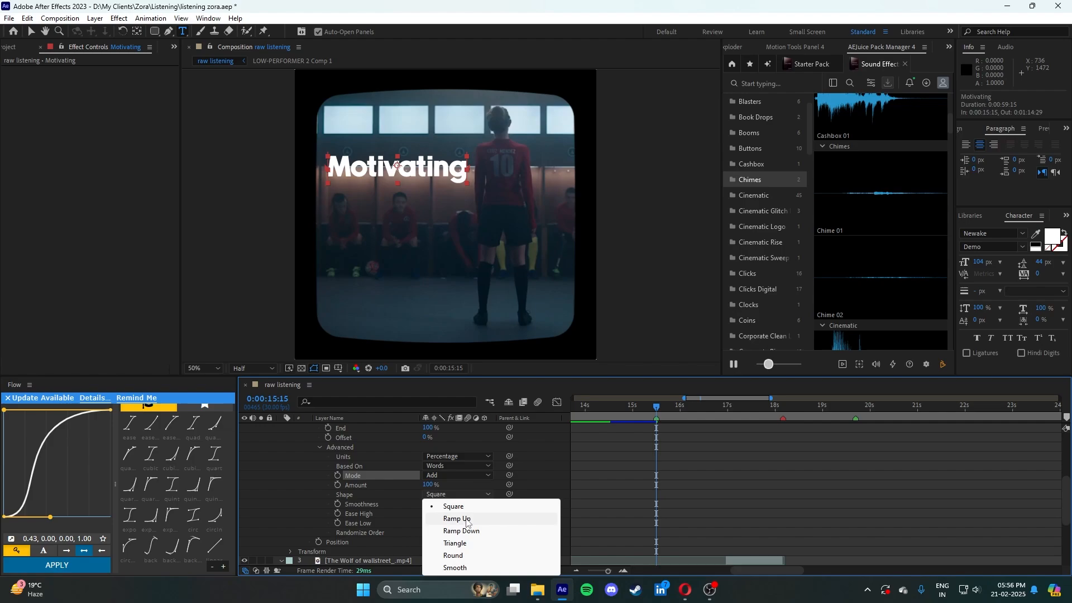
click(447, 519)
scroll(415, 503, down, 1)
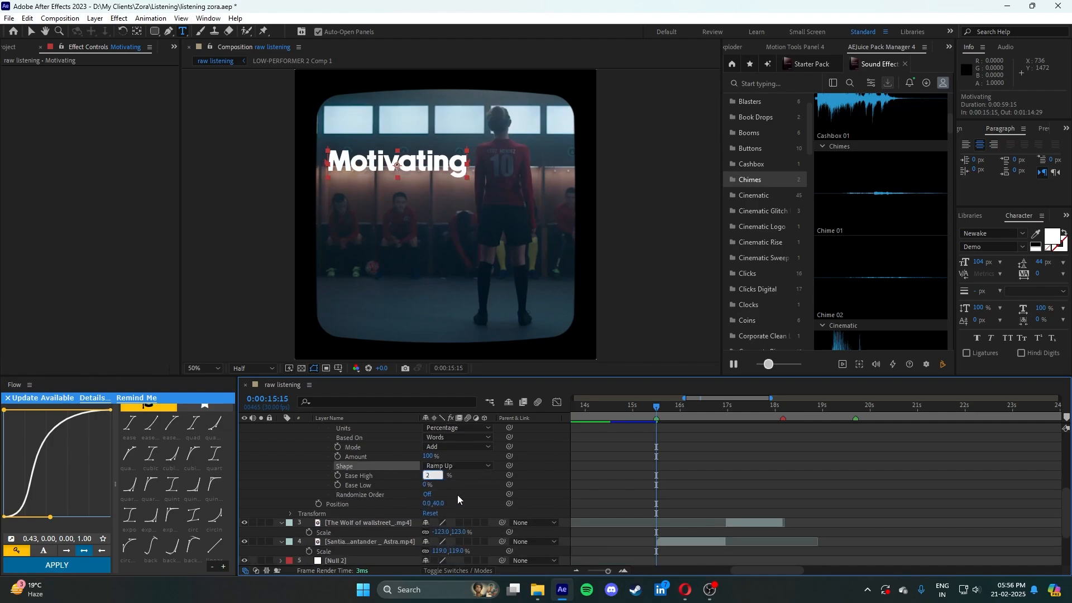
text(5)
key(Return)
click(420, 483)
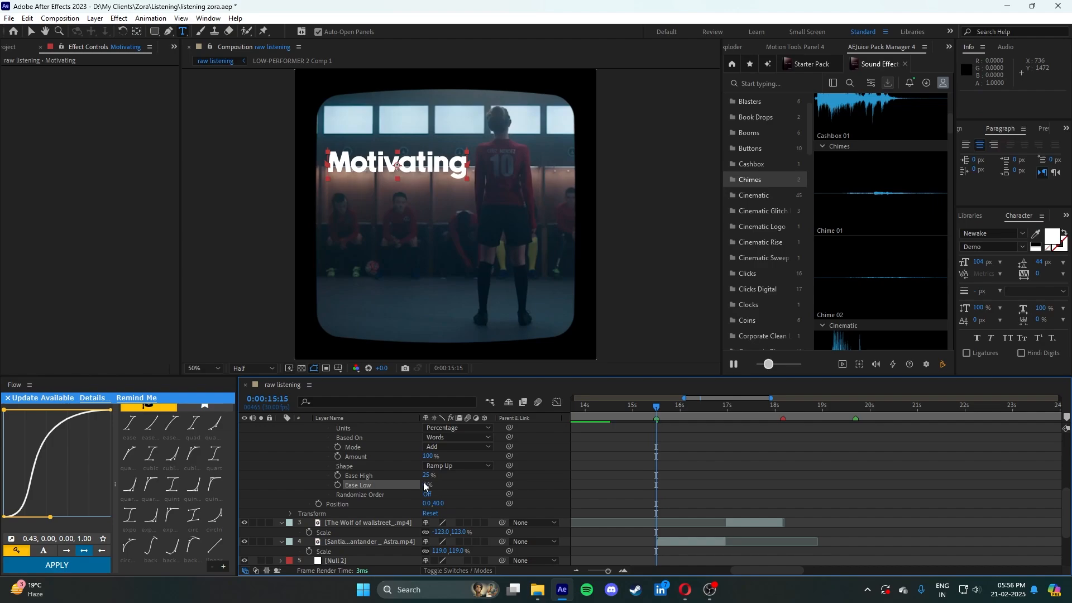
click(425, 485)
text(90)
key(Return)
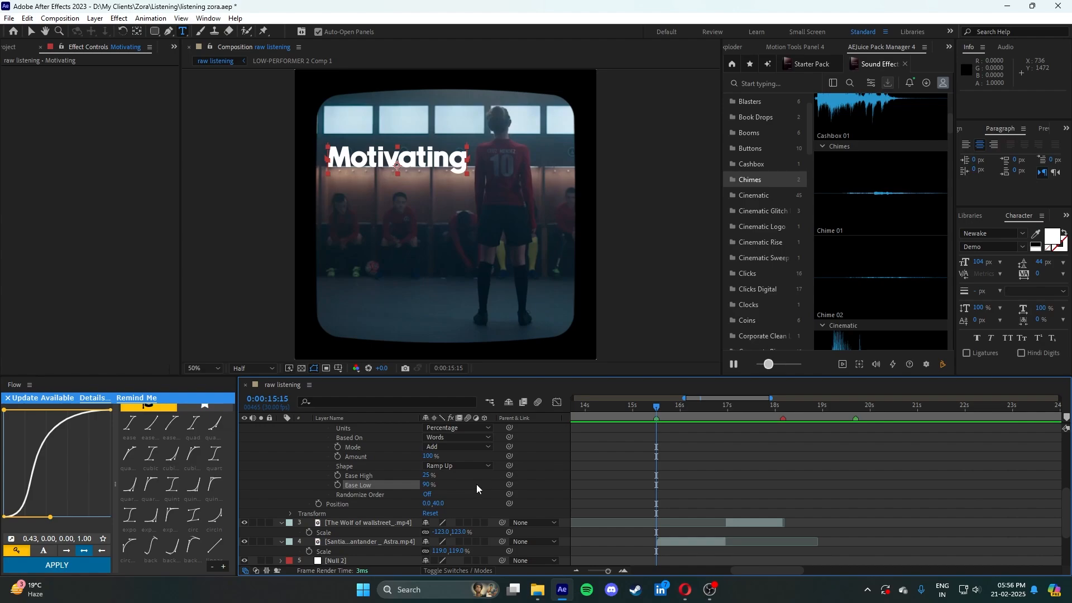
click(658, 456)
scroll(609, 474, down, 3)
scroll(609, 473, up, 10)
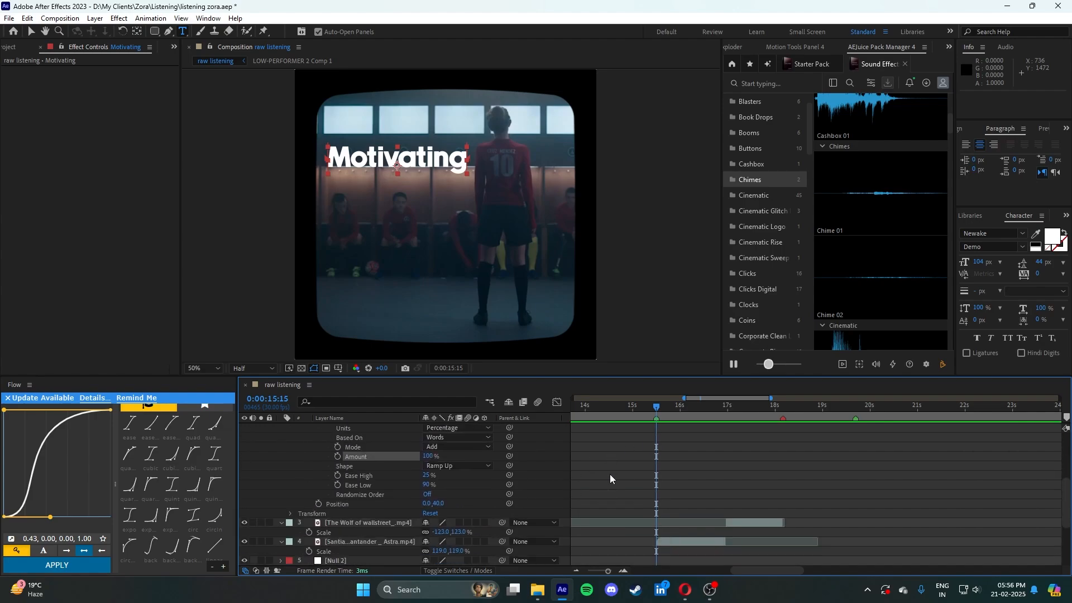
click(663, 495)
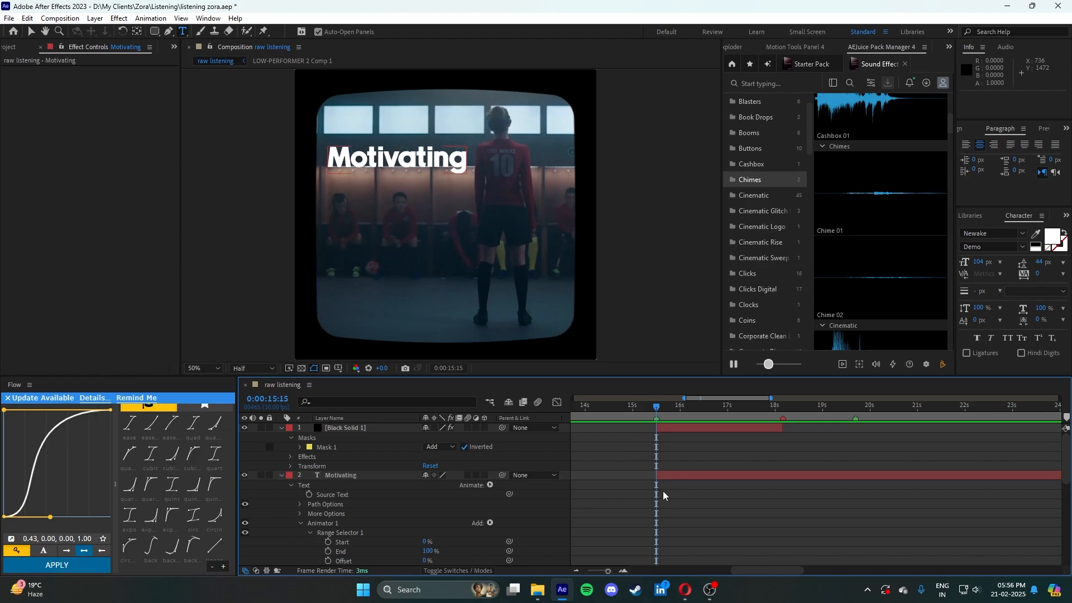
scroll(670, 482, down, 5)
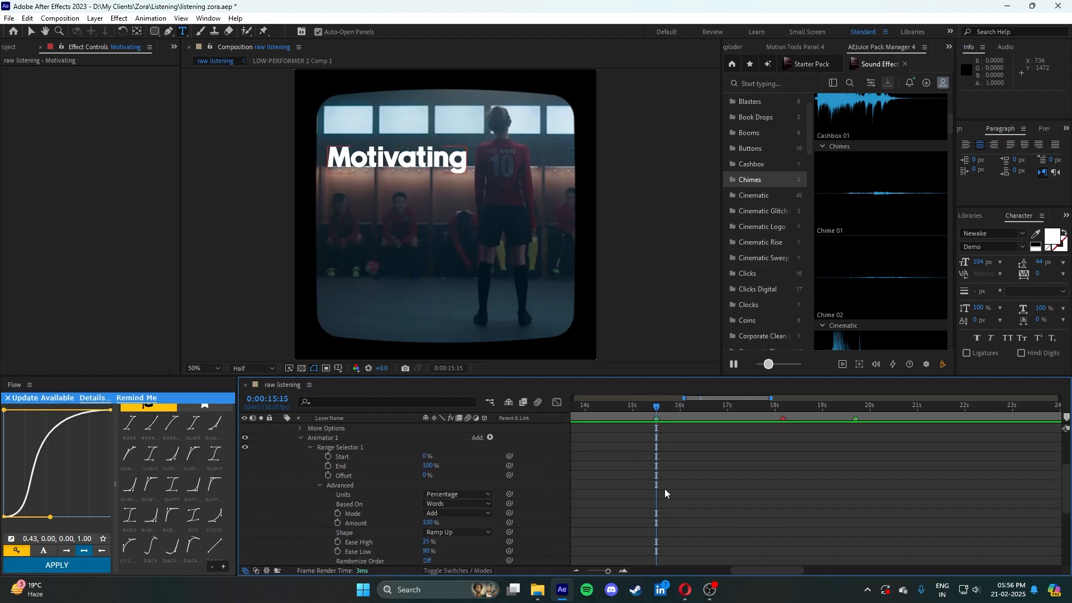
scroll(665, 487, up, 5)
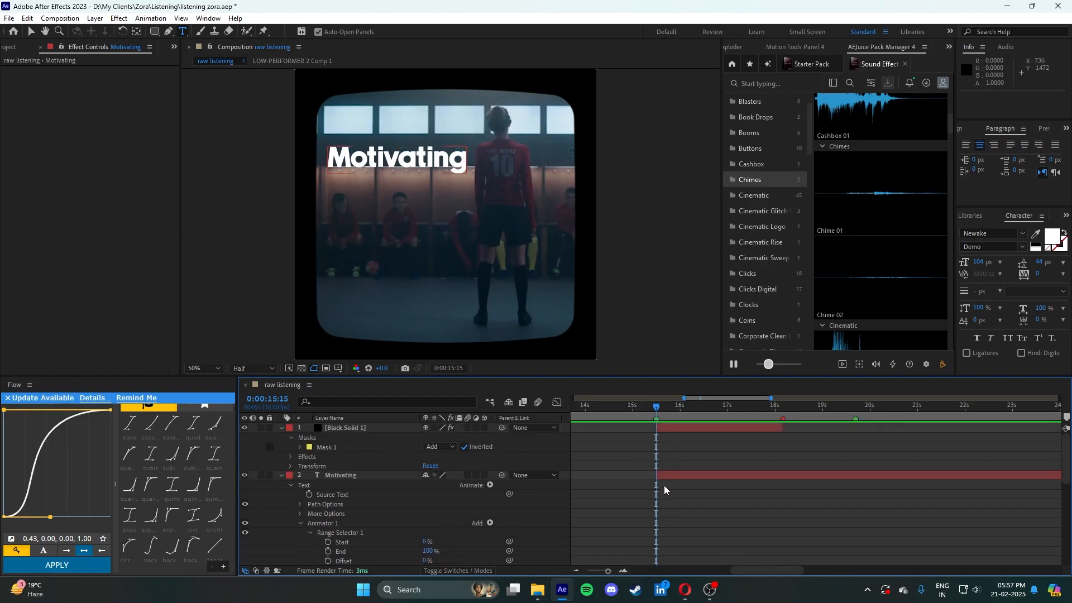
click(675, 475)
click(669, 489)
scroll(668, 489, down, 2)
scroll(669, 490, up, 2)
scroll(616, 446, down, 2)
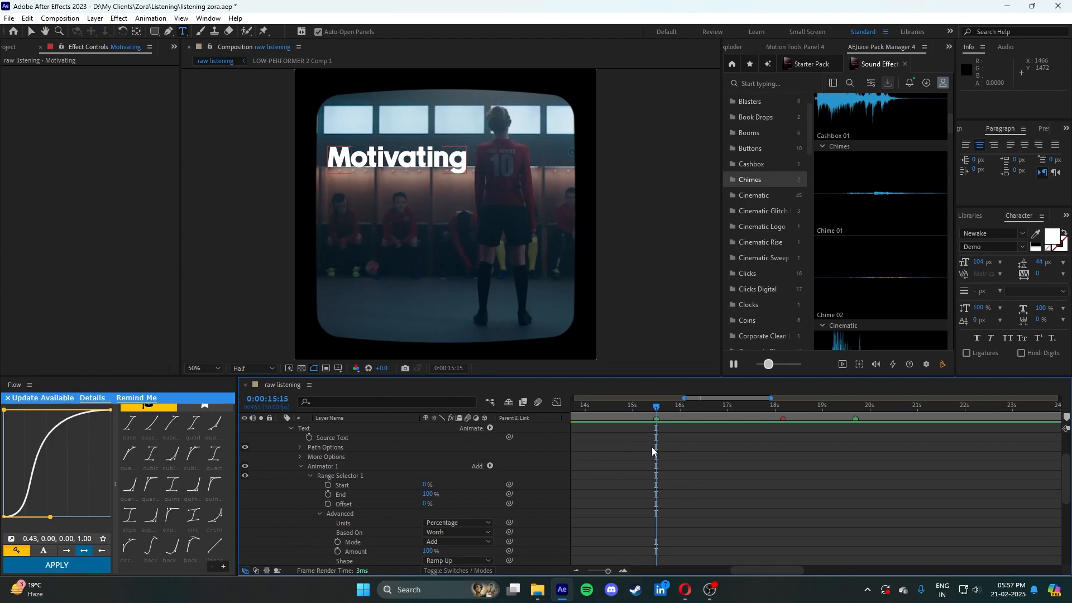
scroll(651, 446, up, 1)
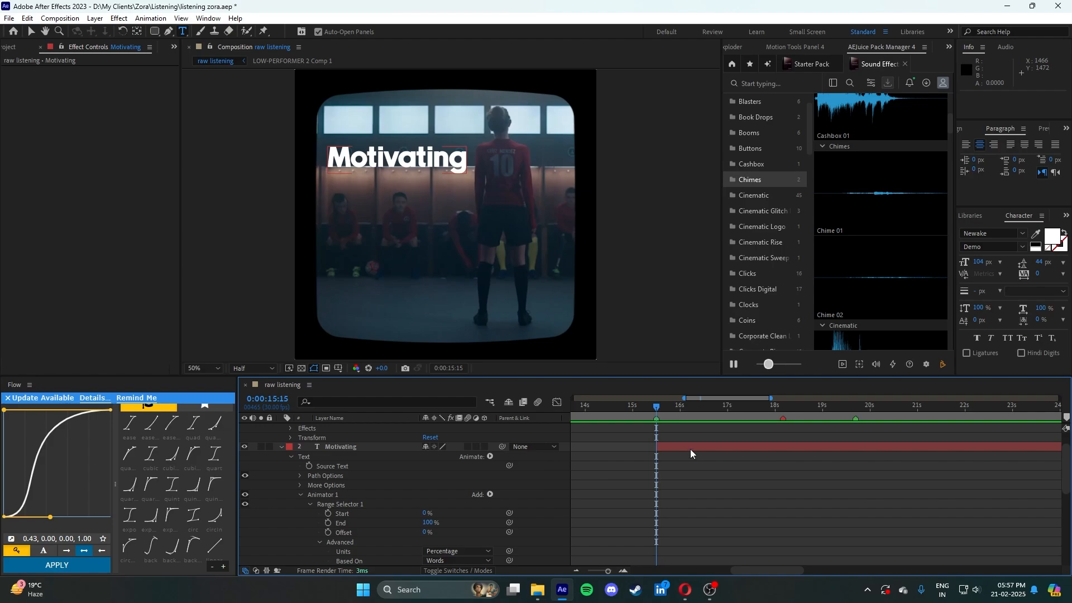
- Collapse the properties of the Santander and Wolf of wallstreet clip layers
scroll(677, 481, down, 5)
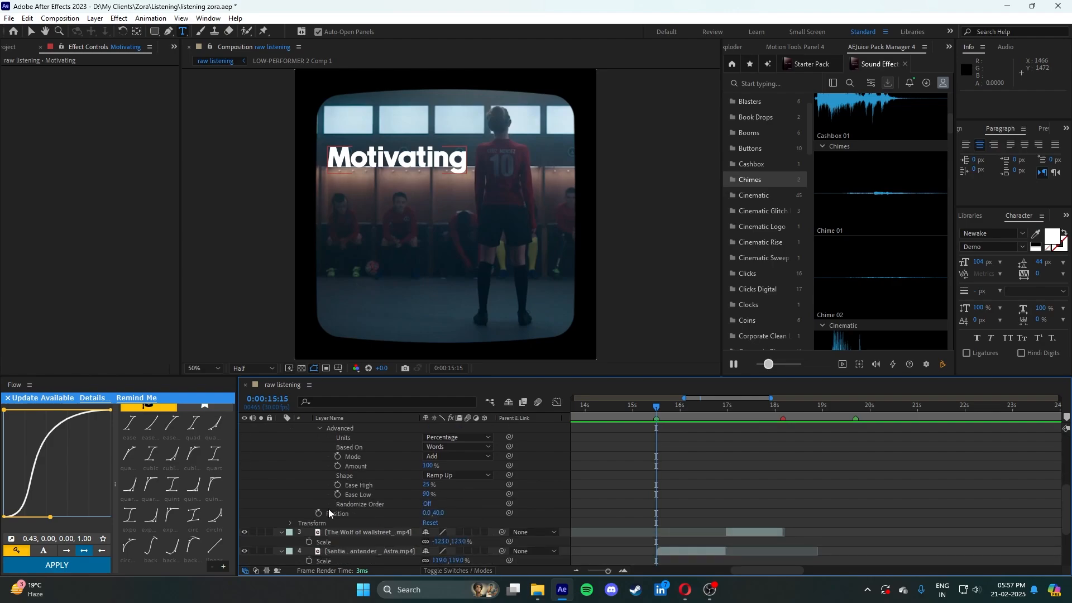
scroll(299, 492, down, 1)
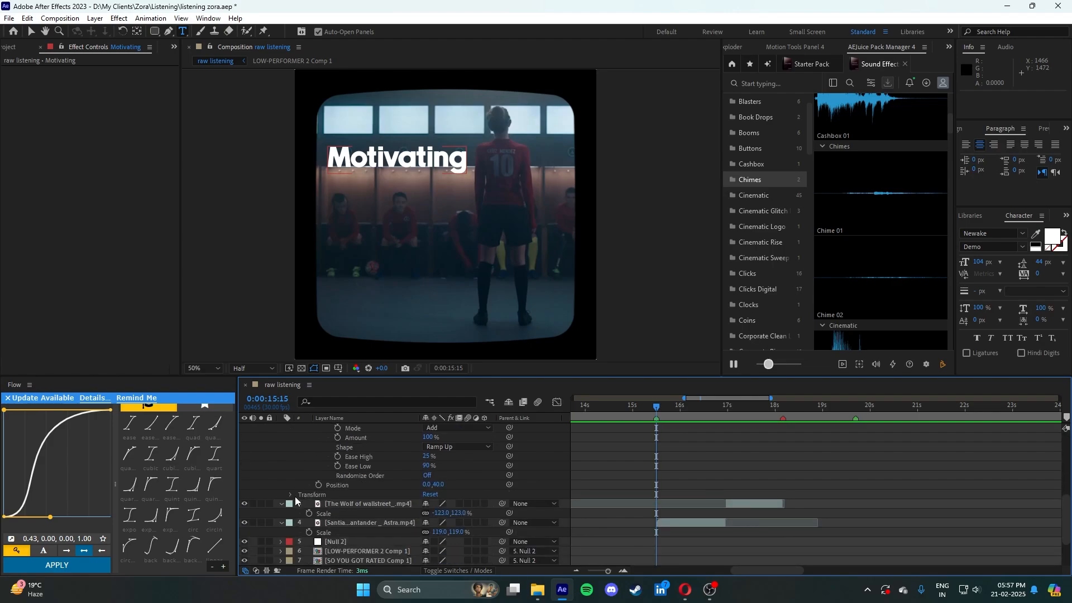
click(281, 523)
click(281, 503)
scroll(280, 503, up, 6)
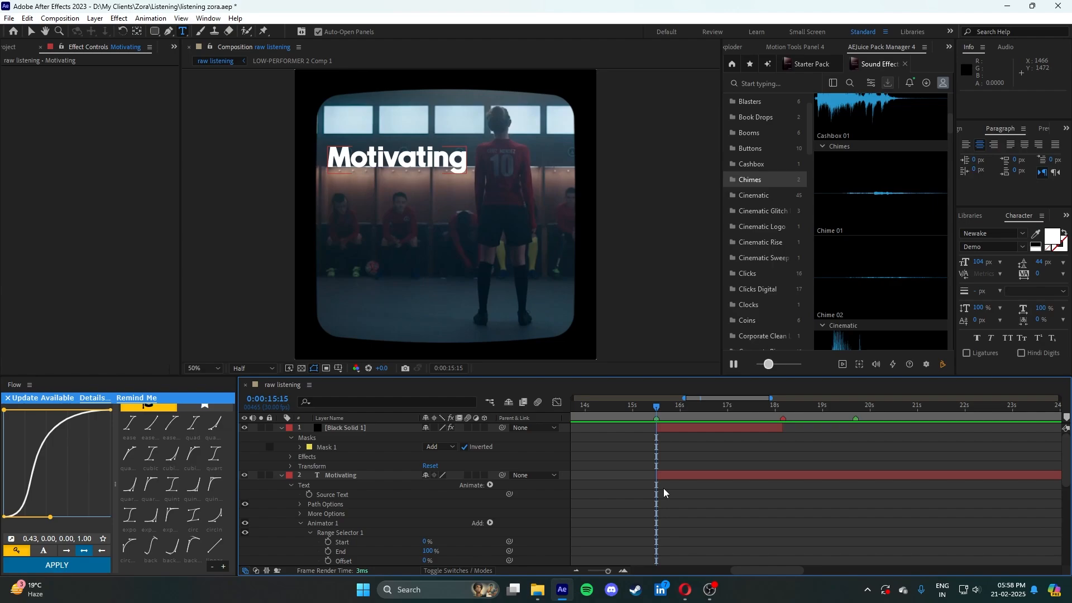
- Check the Motivating text over the Wolf of wallstreet clip at 0:00:18:04, near the end of the black solid
drag(667, 407, 657, 409)
drag(775, 406, 781, 407)
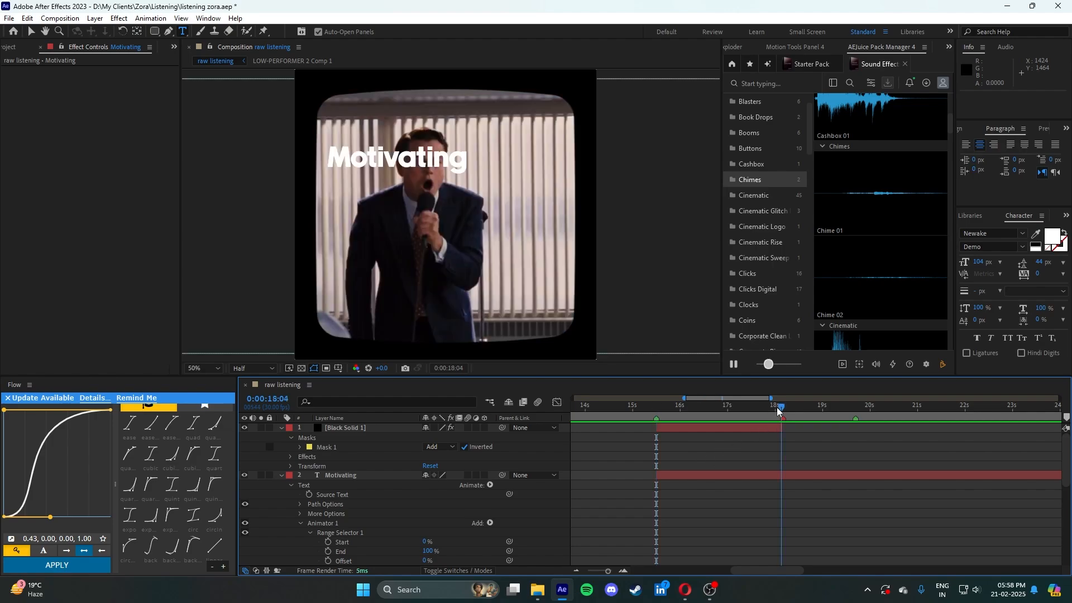
click(781, 478)
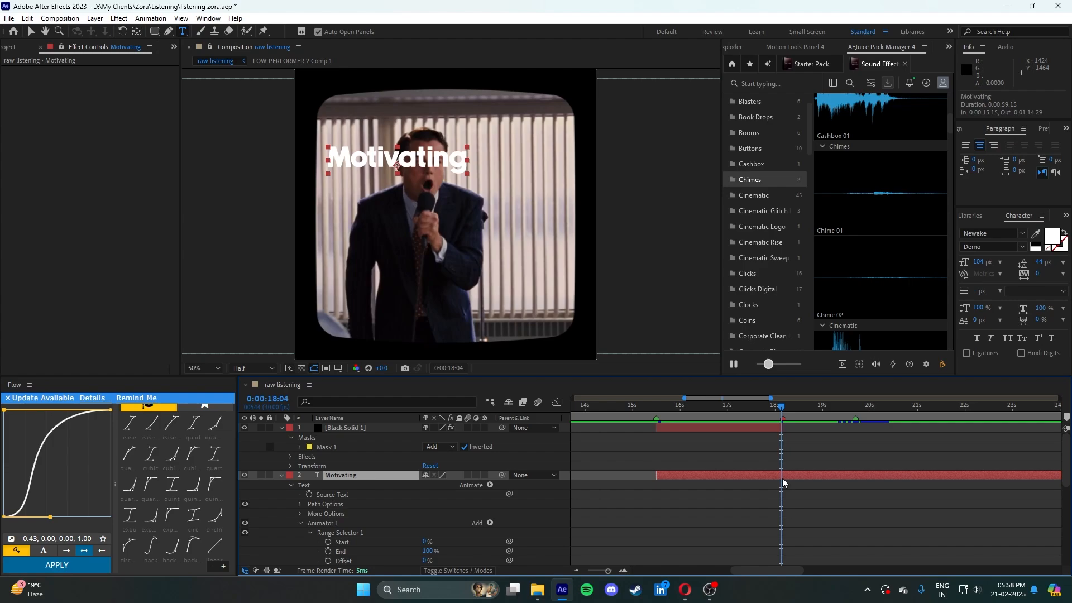
click(768, 450)
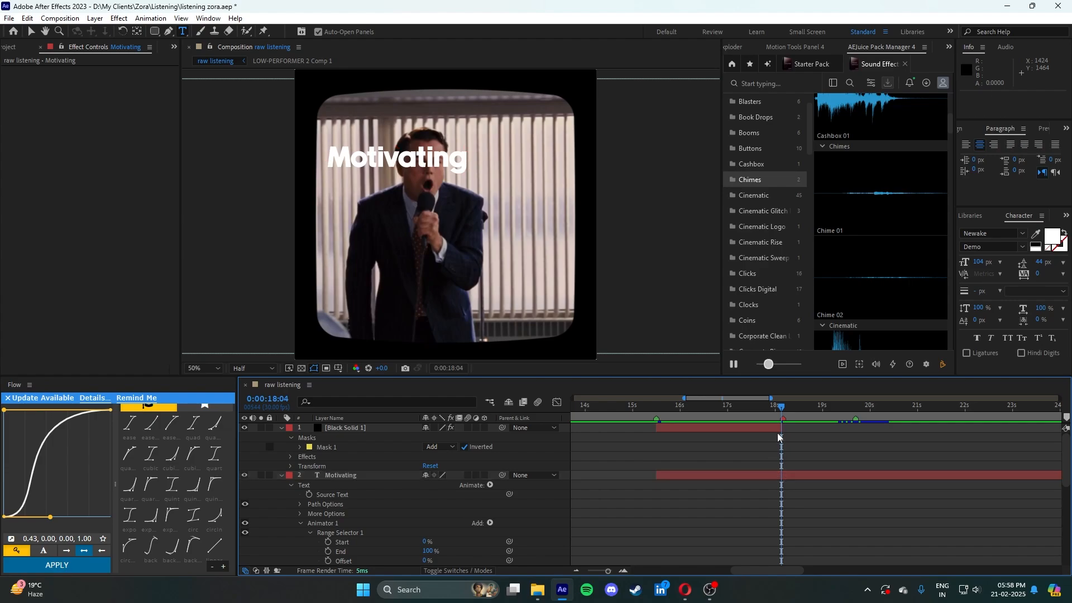
click(777, 429)
click(771, 452)
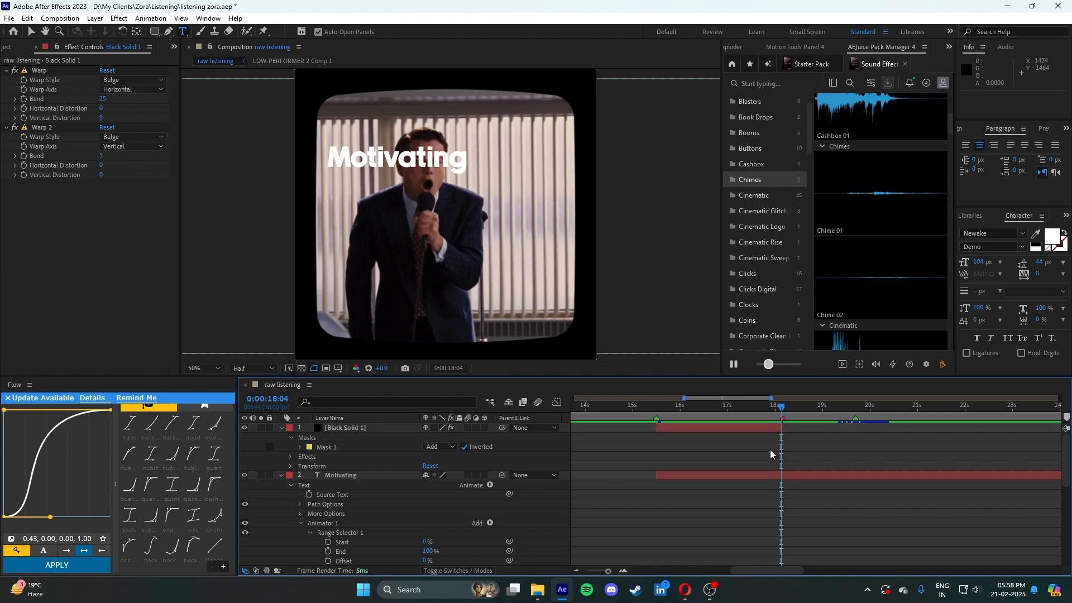
click(767, 474)
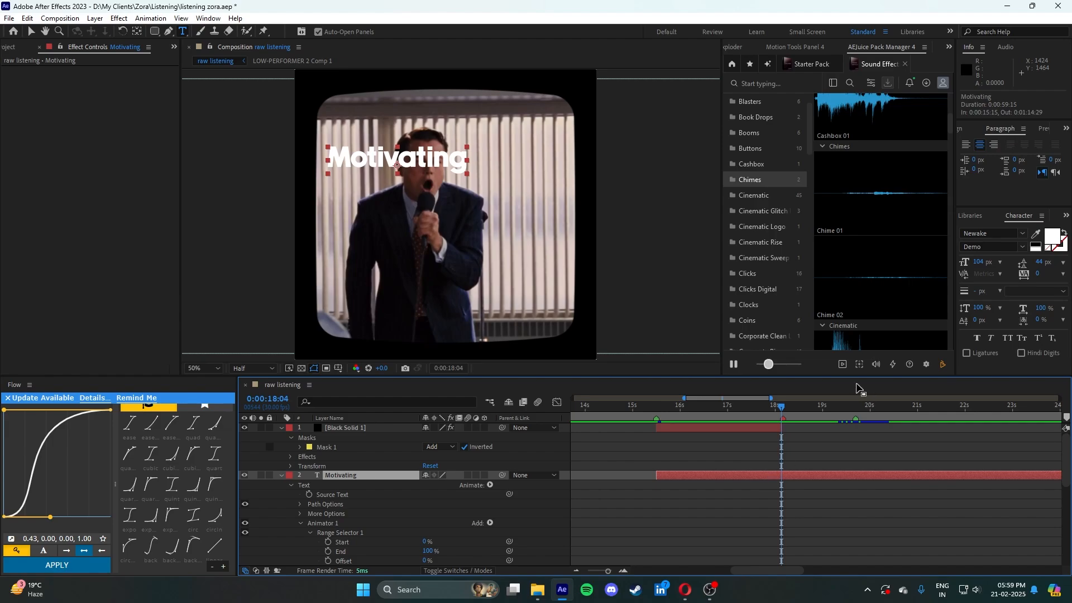
- Keyframe the range selector's Offset at 0:00:15:15 on the Motivating text with a value of 100%
click(660, 407)
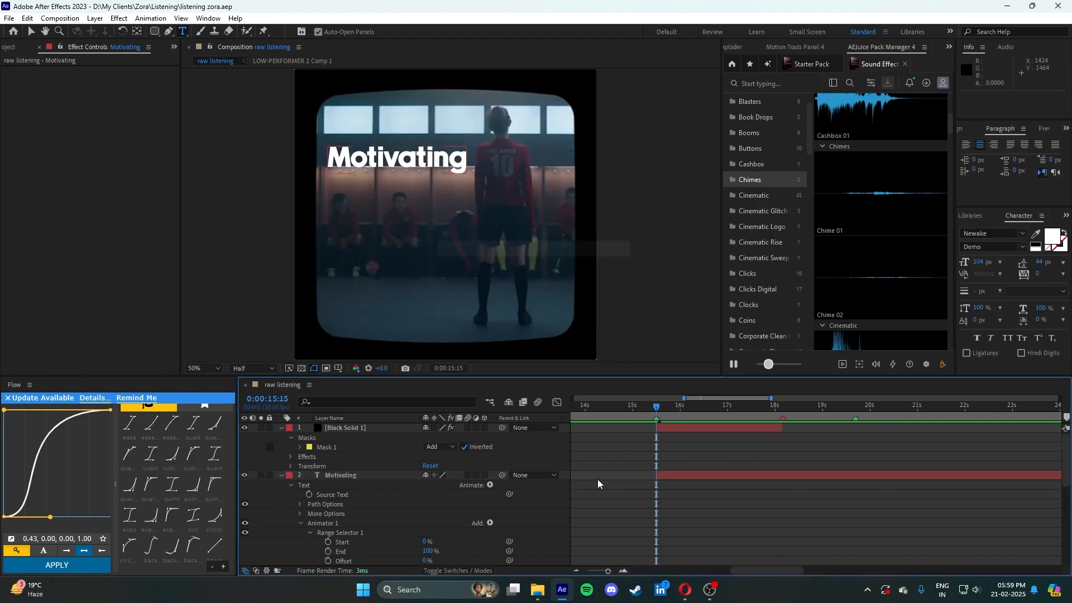
scroll(590, 481, down, 2)
scroll(581, 494, down, 4)
scroll(600, 497, up, 2)
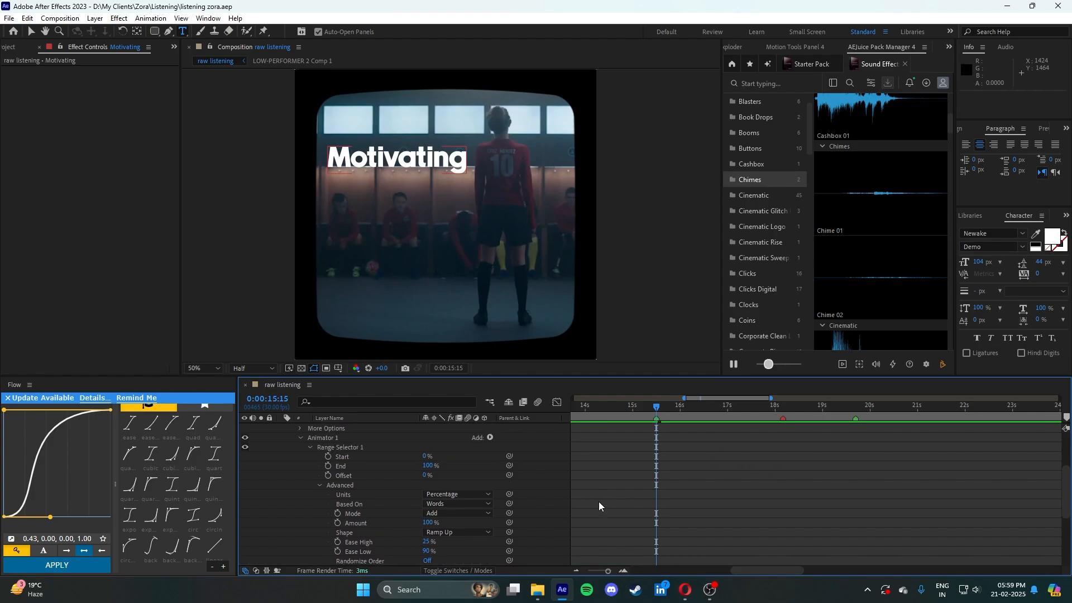
click(328, 476)
drag(425, 476, 507, 483)
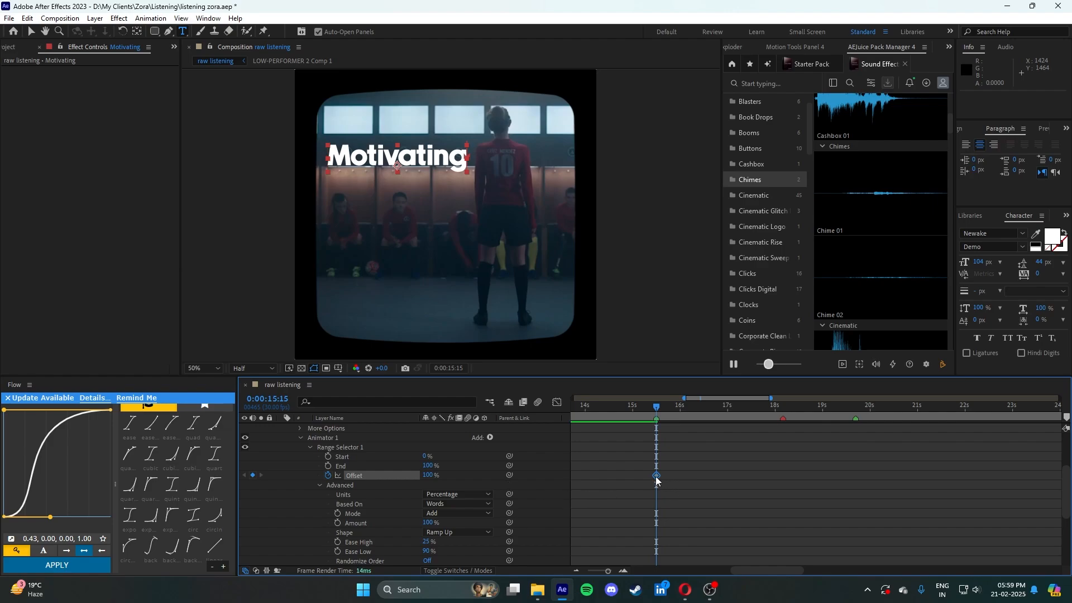
- Shift the 100% Offset keyframe slightly past 0:00:15:15 and keyframe the range selector's Offset at -100% at 0:00:15:15
drag(657, 479, 664, 478)
click(695, 471)
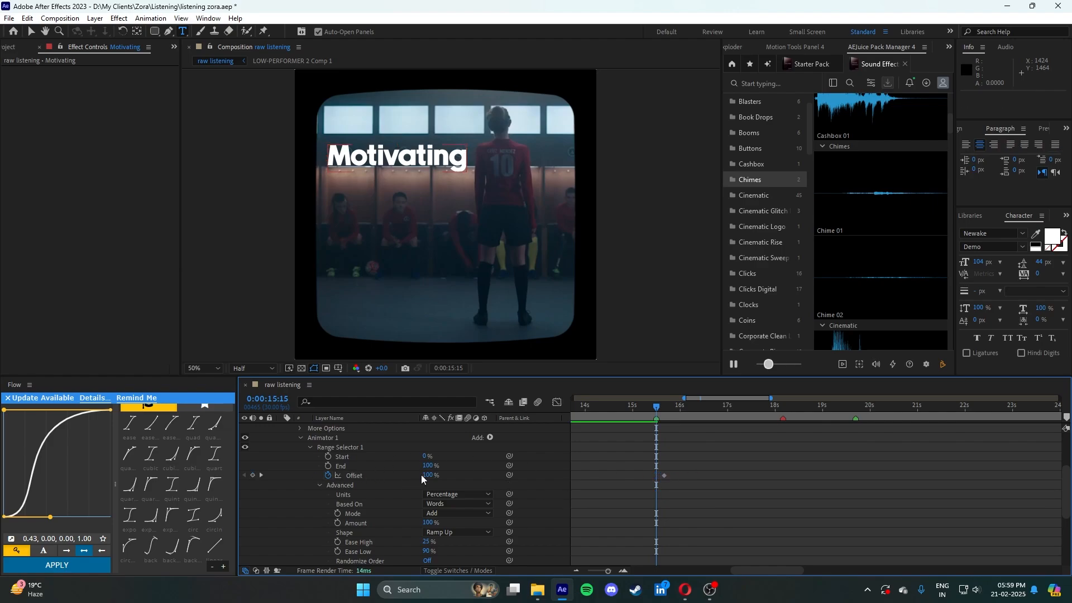
drag(433, 475, 345, 485)
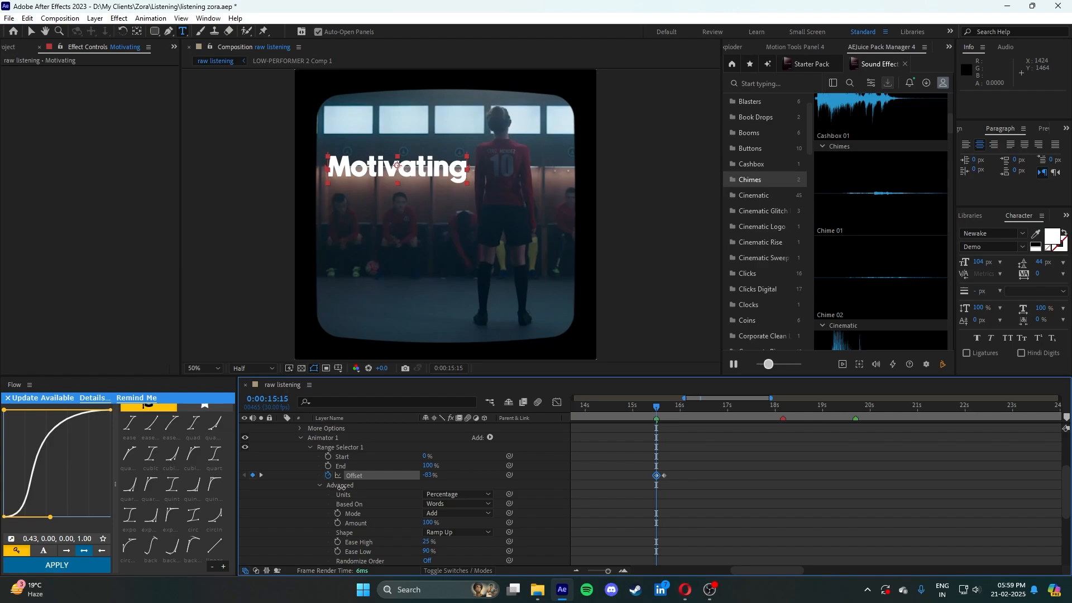
drag(344, 488, 320, 490)
click(675, 458)
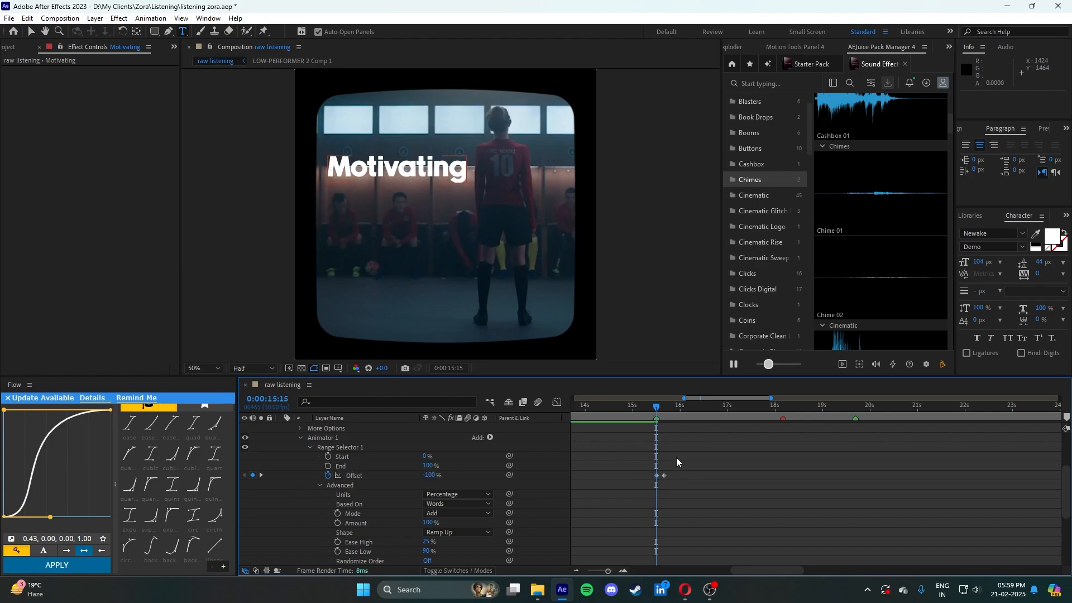
- Play the Motivating text reveal and slow it by moving the 100% Offset keyframe out to 0:00:15:26
scroll(626, 474, up, 3)
scroll(604, 494, down, 2)
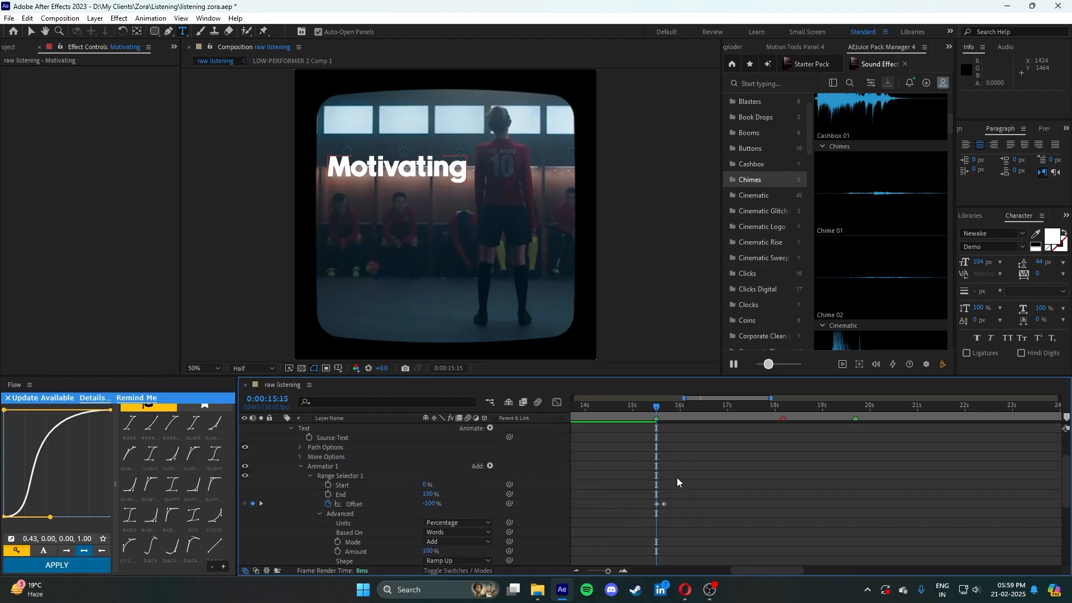
drag(657, 407, 657, 412)
key(space)
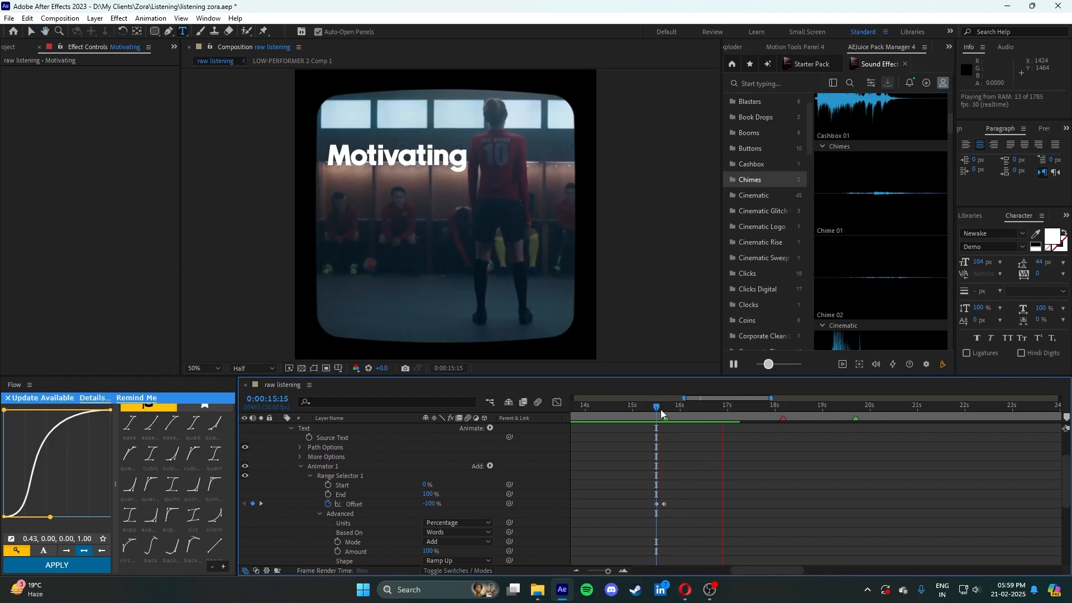
key(space)
click(661, 408)
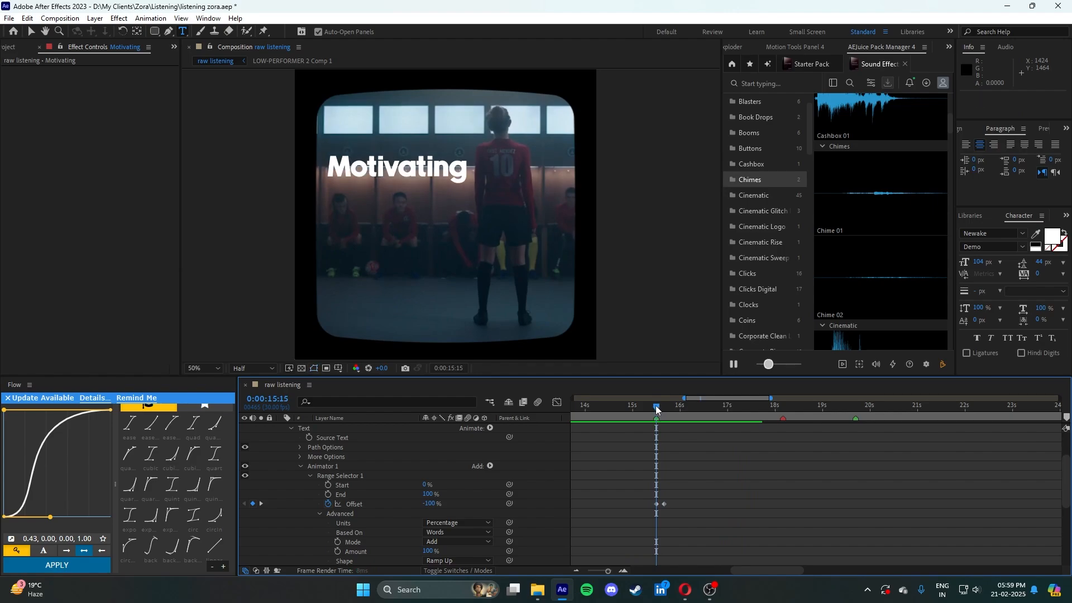
drag(662, 408, 657, 409)
drag(664, 504, 674, 504)
drag(665, 407, 657, 412)
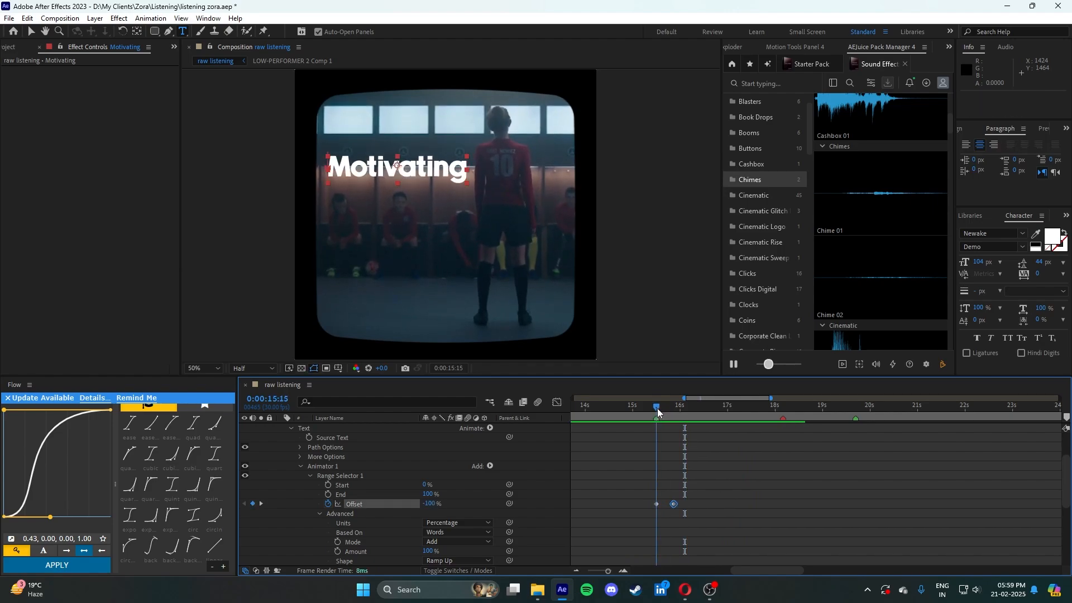
- Add an Opacity property to the Motivating text's Animator 1 and set it to 0%
click(490, 466)
mouse_move(521, 470)
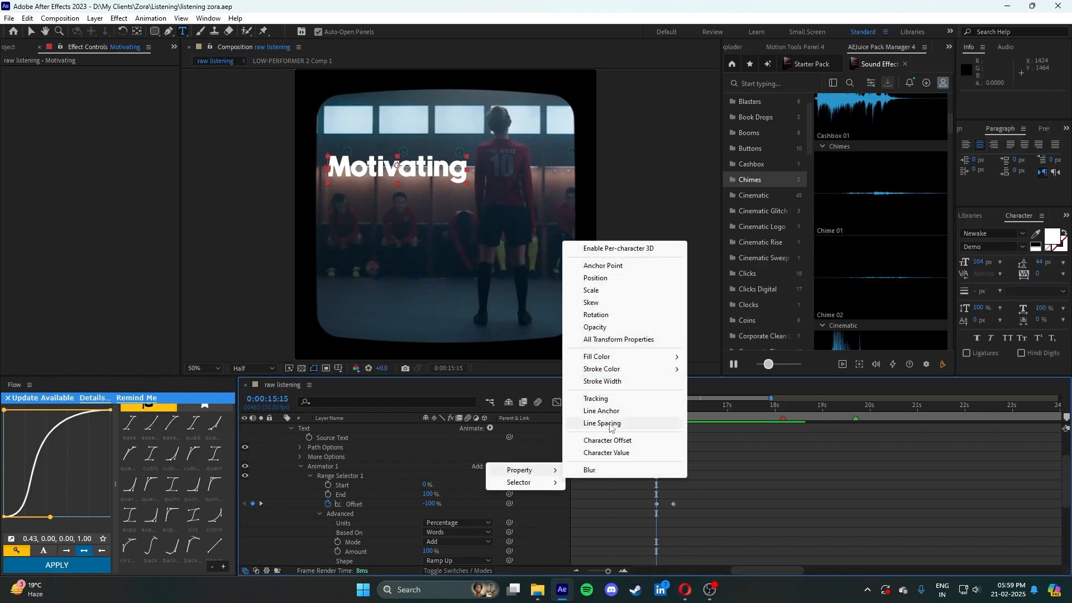
click(606, 327)
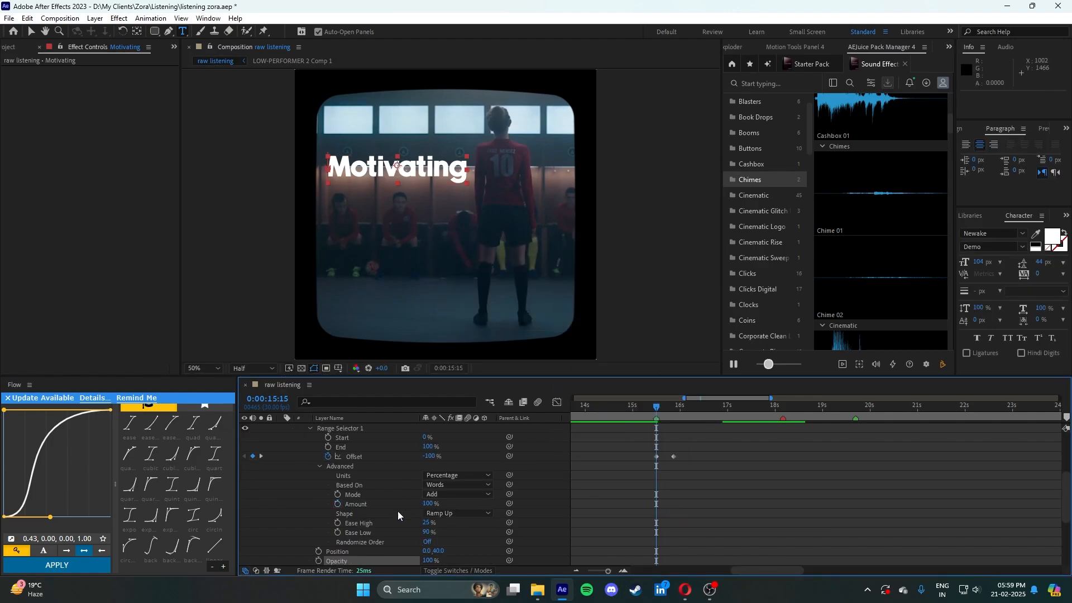
scroll(450, 503, down, 3)
scroll(457, 500, up, 3)
scroll(458, 500, down, 2)
drag(427, 504, 262, 500)
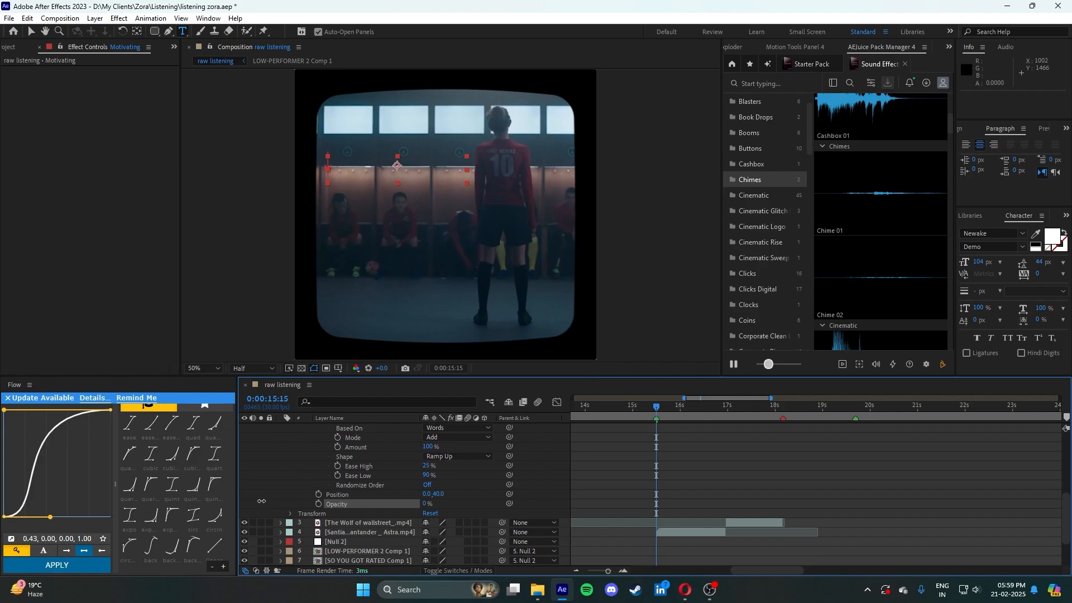
click(746, 471)
- Preview the Motivating text's fade-in and rise from 0:00:15:15
scroll(744, 472, up, 3)
key(space)
key(space)
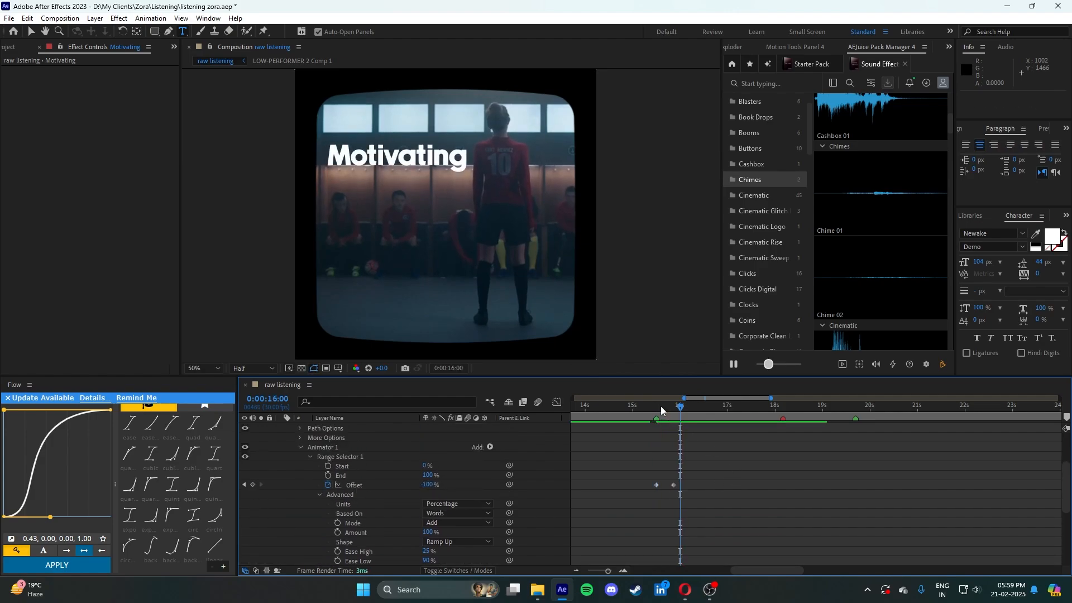
click(657, 407)
key(space)
key(space)
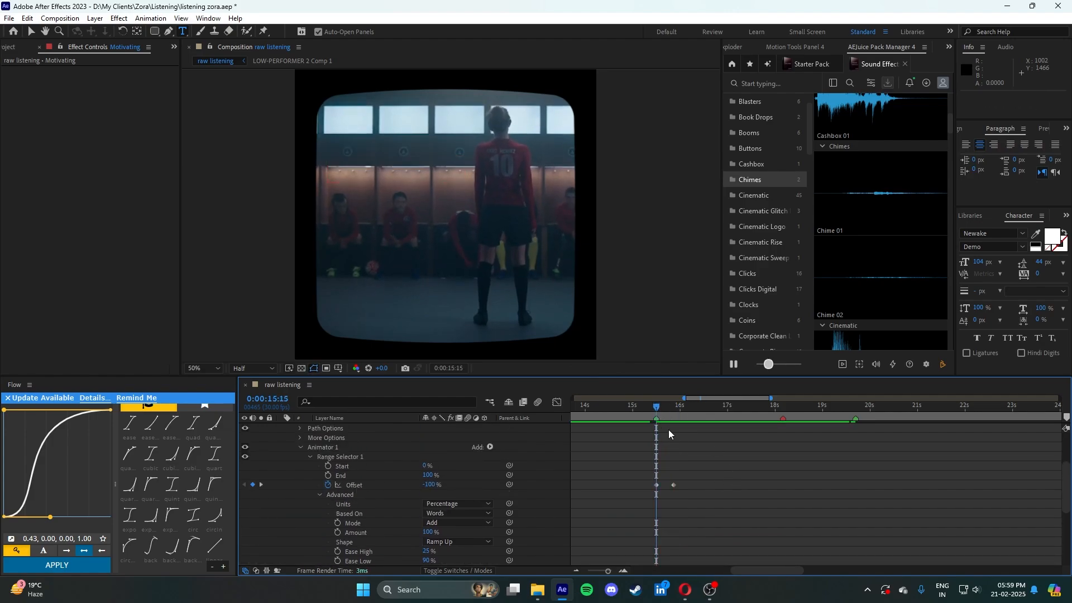
key(space)
key(space)
scroll(687, 448, up, 3)
scroll(610, 509, down, 2)
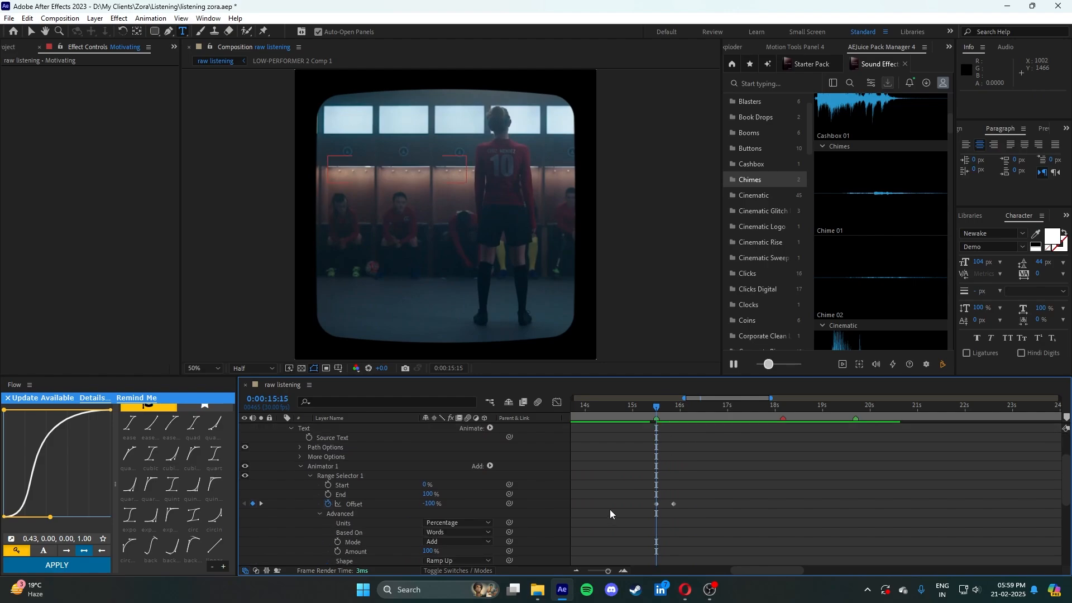
- Add a Blur property to the Motivating text's Animator 1, enter a blur amount, and save the project
click(490, 465)
mouse_move(542, 474)
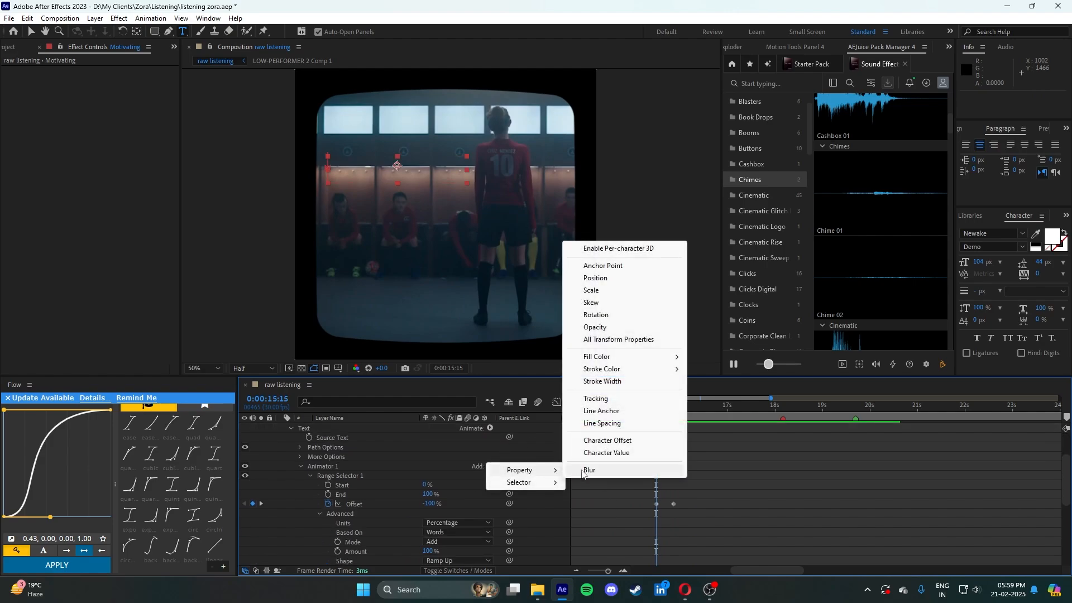
click(581, 472)
scroll(439, 515, down, 4)
scroll(437, 503, up, 2)
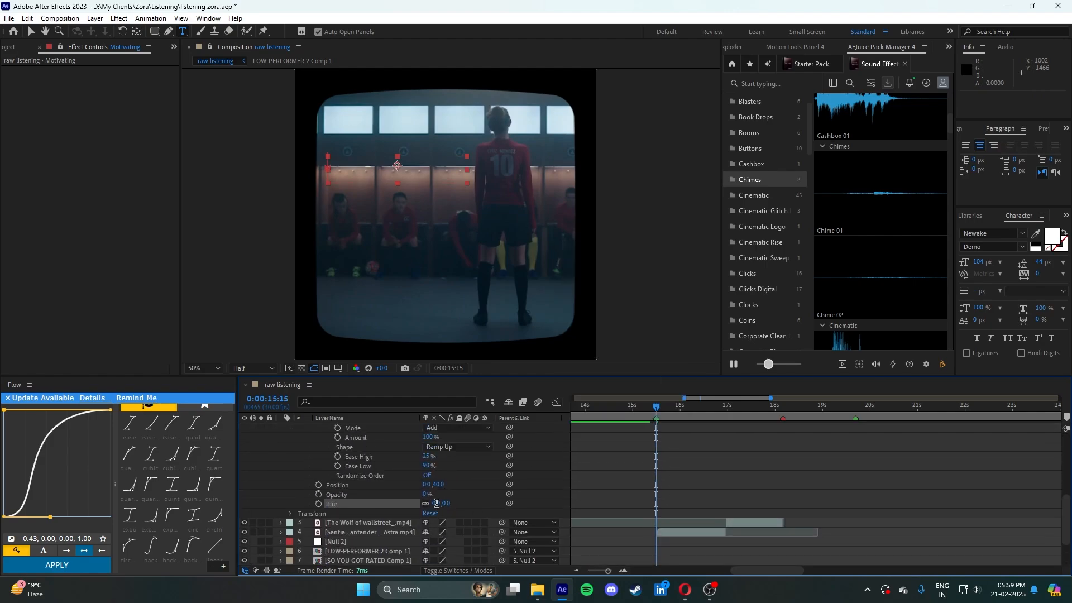
click(438, 504)
click(748, 495)
scroll(748, 495, up, 4)
key(ctrl+s)
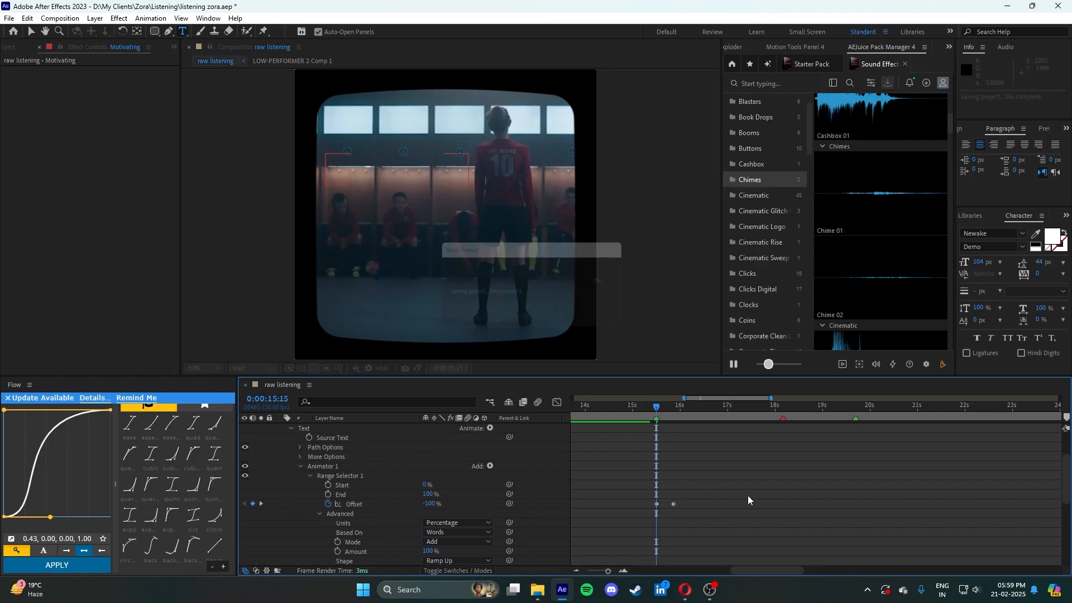
- Play and scrub the blurred Motivating text reveal between 0:00:15:15 and 0:00:15:28 to check the motion
scroll(748, 494, up, 2)
click(678, 477)
scroll(678, 512, down, 2)
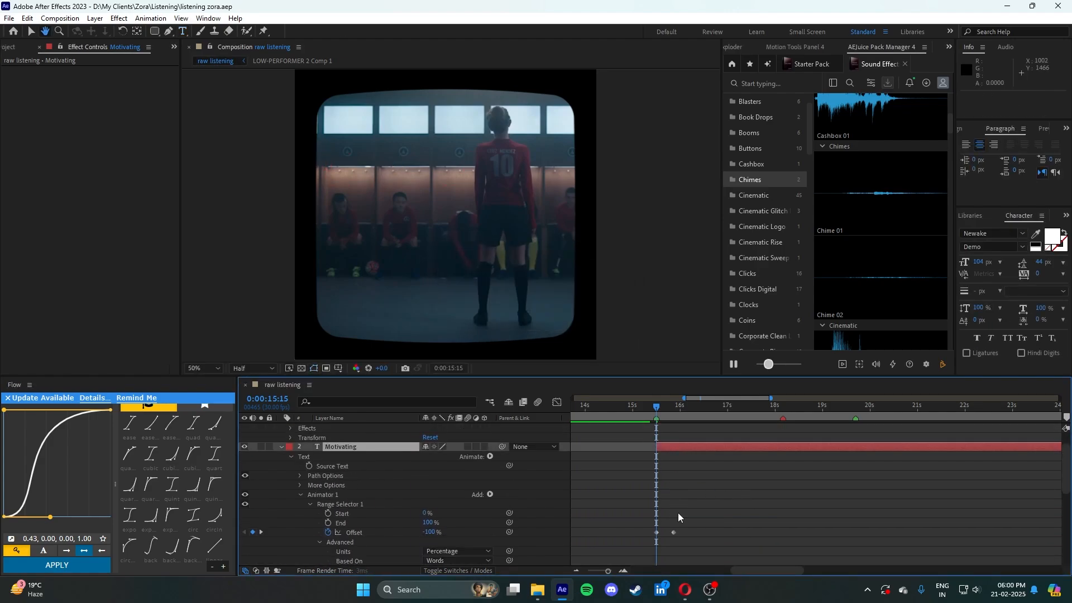
key(space)
click(661, 406)
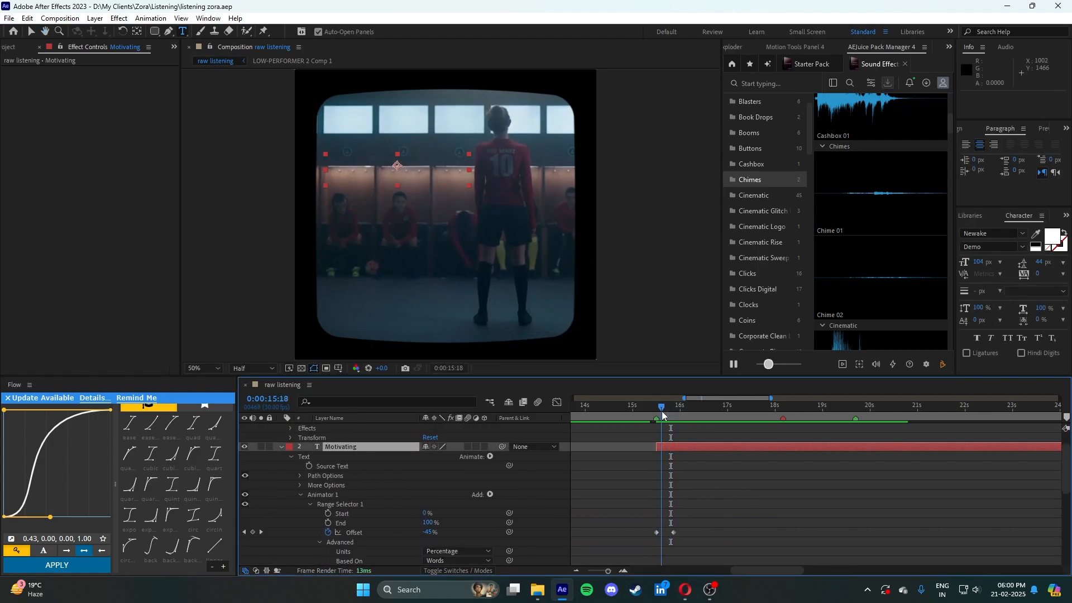
drag(662, 410, 662, 411)
scroll(449, 234, up, 1)
scroll(471, 249, down, 1)
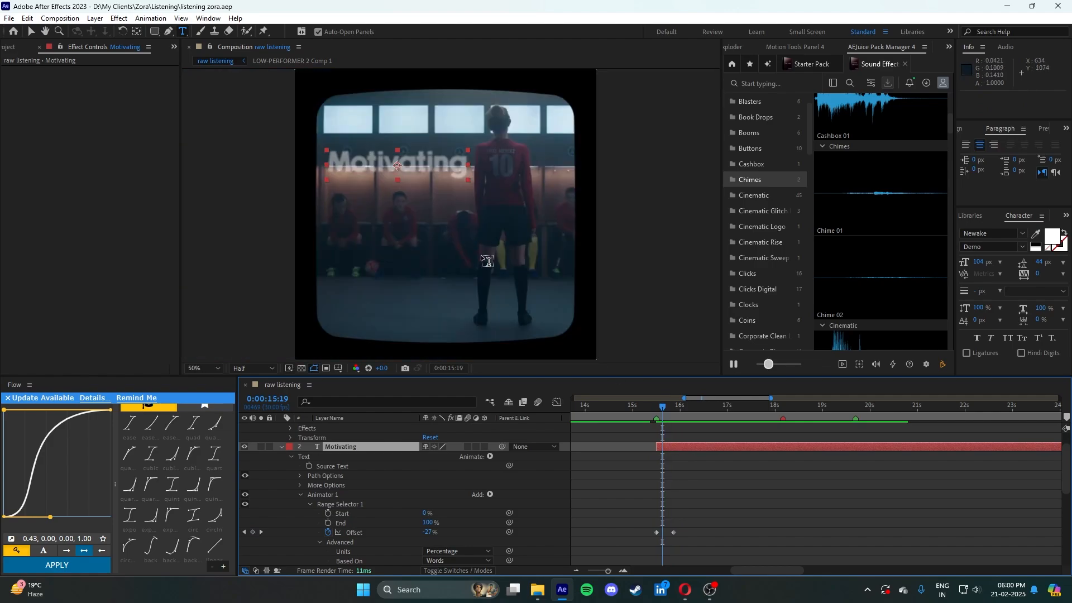
click(31, 32)
drag(668, 411, 657, 408)
click(709, 476)
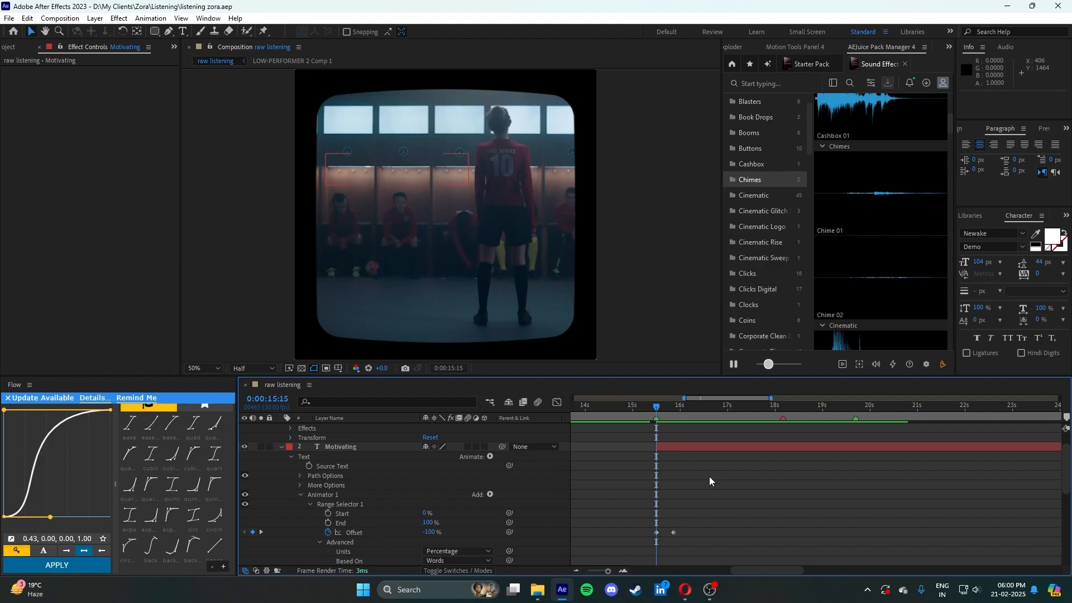
key(space)
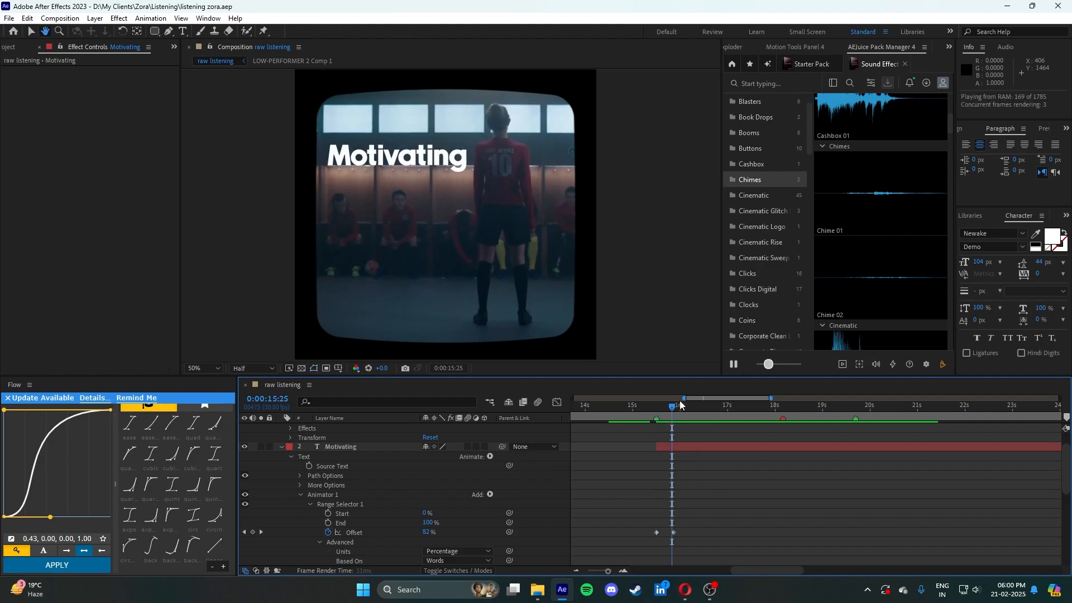
mouse_move(673, 407)
mouse_down()
mouse_move(653, 416)
mouse_move(674, 408)
mouse_up()
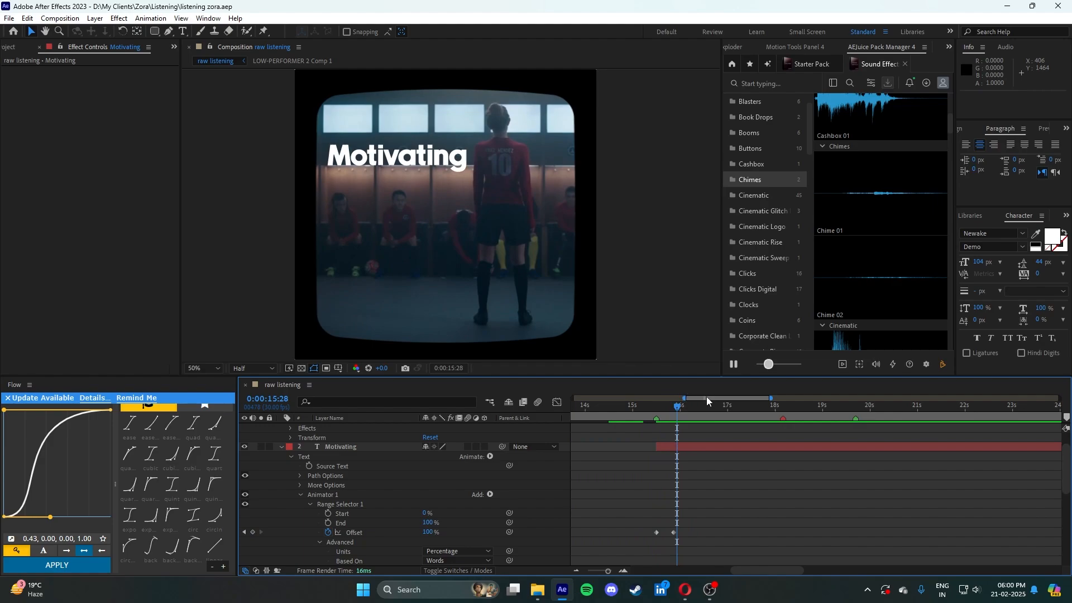
- Duplicate the Motivating text layer and stagger the two so Motivating 2 starts about seven frames after the original at 0:00:15:15
drag(682, 407, 669, 457)
click(670, 441)
key(ctrl+d)
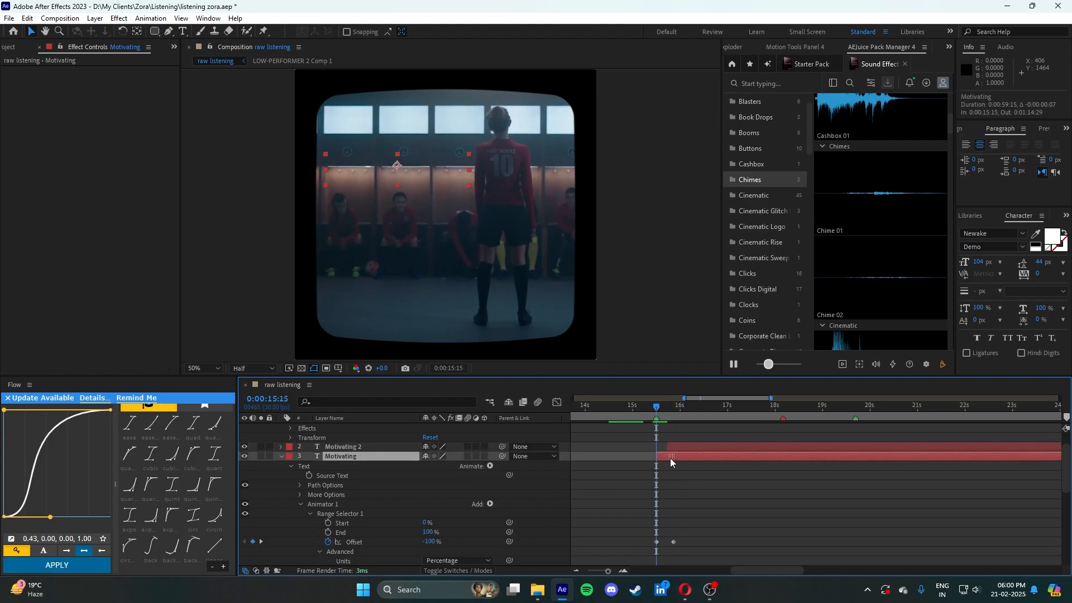
click(671, 438)
drag(670, 408, 656, 447)
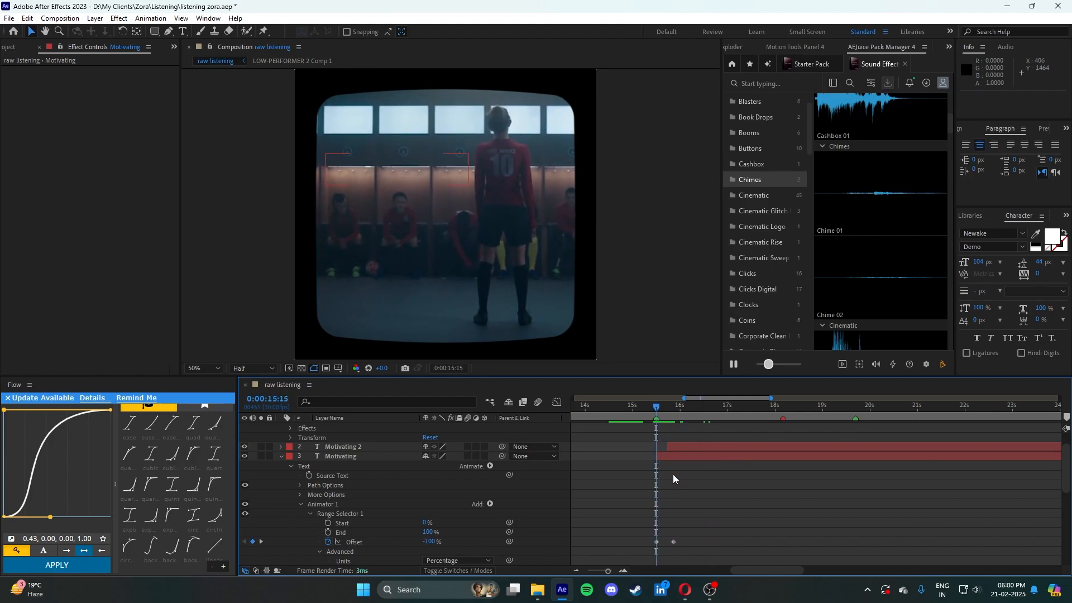
- Preview the two staggered Motivating text layers from just before 0:00:15:15 to 0:00:15:26
click(672, 456)
mouse_move(659, 408)
mouse_down()
mouse_move(657, 431)
mouse_move(656, 410)
mouse_up()
click(658, 431)
key(h)
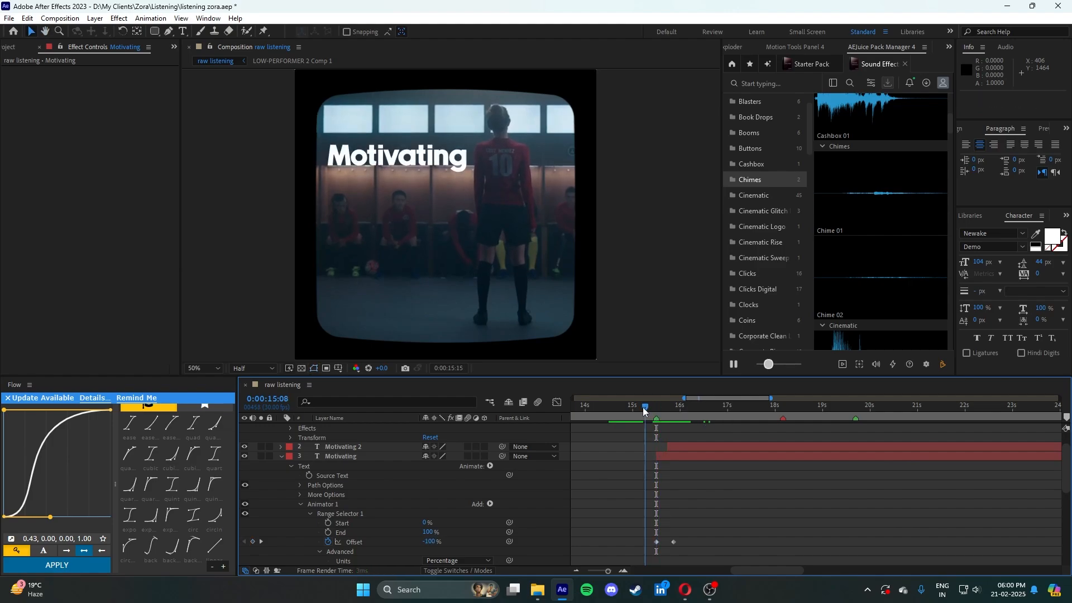
click(642, 407)
key(space)
click(657, 405)
mouse_move(657, 405)
mouse_down()
mouse_move(685, 406)
mouse_move(661, 407)
mouse_move(674, 406)
mouse_up()
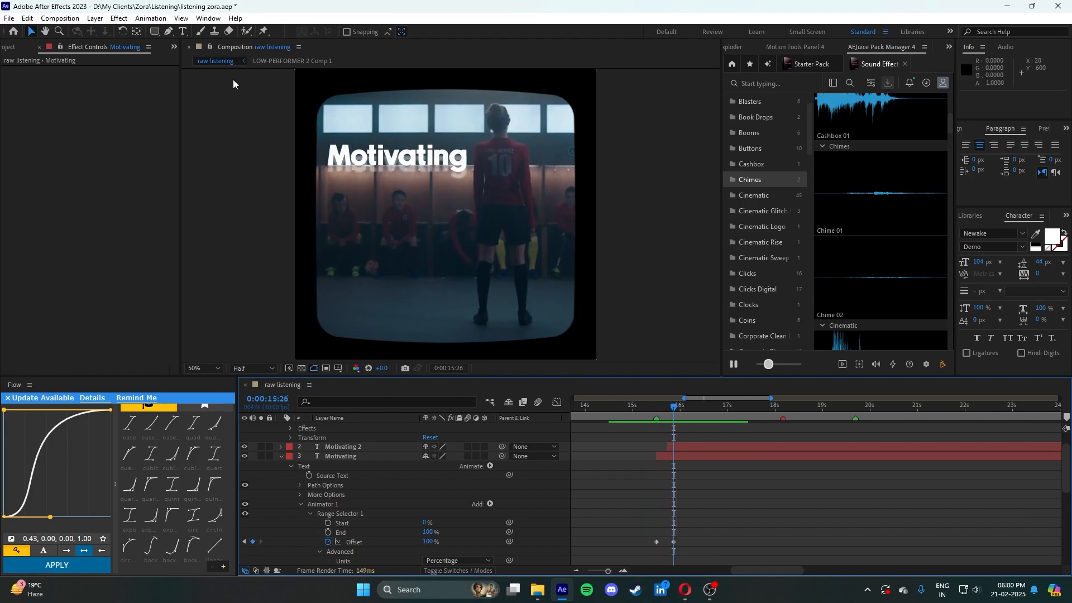
key(ctrl+t)
drag(465, 159, 325, 161)
drag(983, 262, 947, 263)
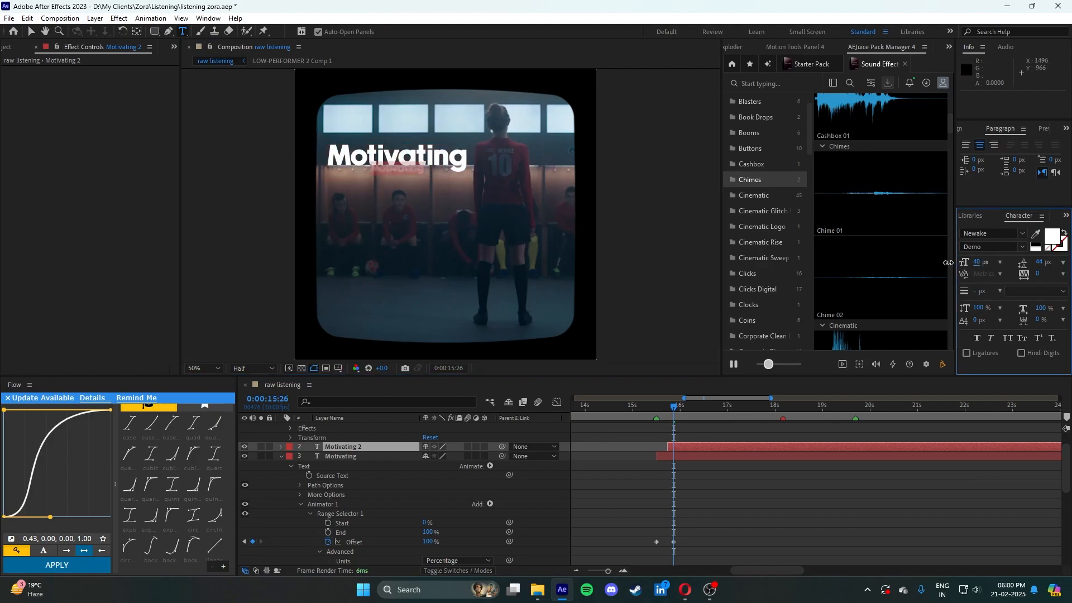
key(ctrl+z)
- Reduce the original Motivating layer's text to 44 px, move it above the Motivating 2 title, and change its wording to "you"
click(704, 456)
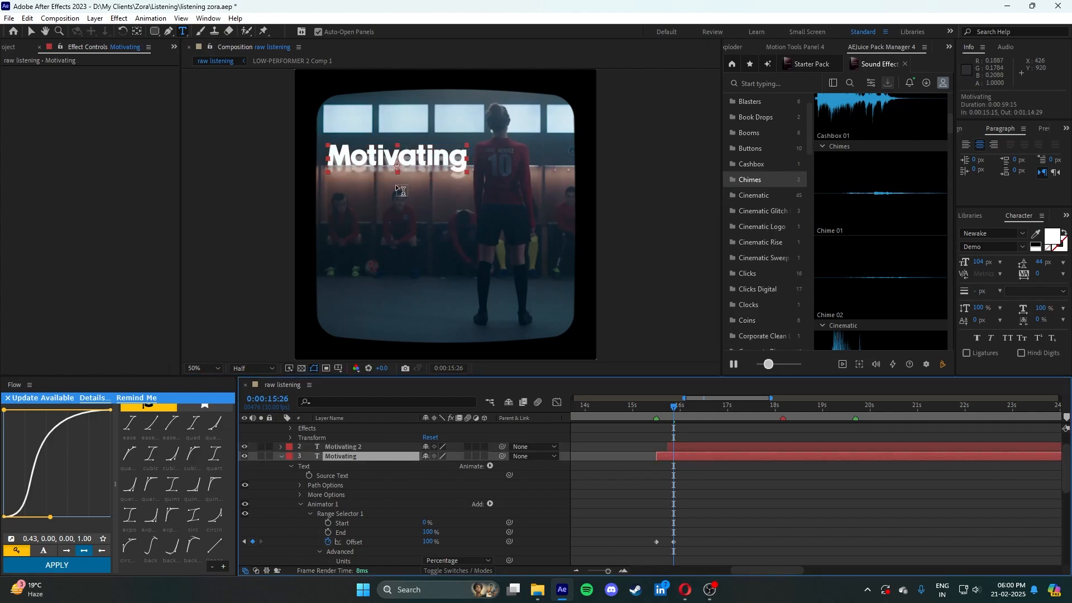
double_click(467, 159)
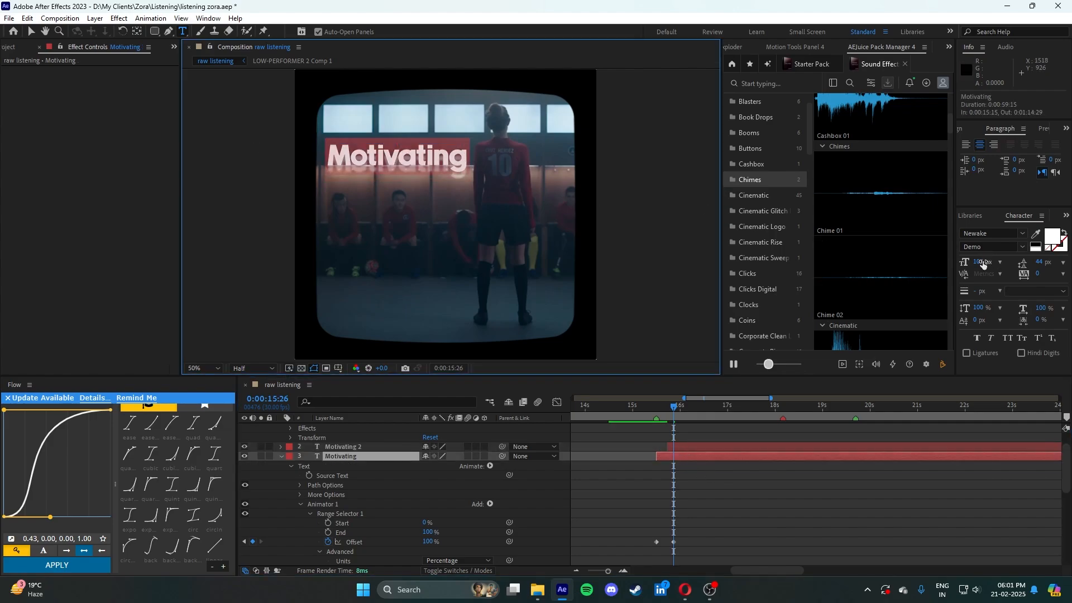
drag(984, 263, 950, 263)
drag(515, 236, 480, 194)
text(y)
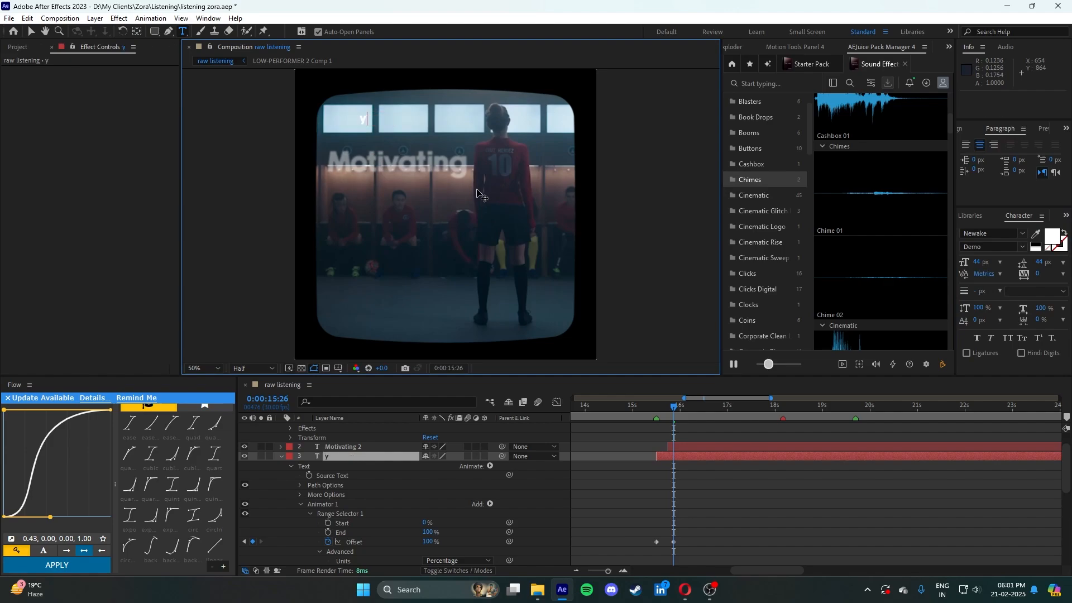
text(ou)
- Enlarge the "you" text to 51 px and place it over the first bright window at about 149.5, 599
scroll(371, 124, up, 4)
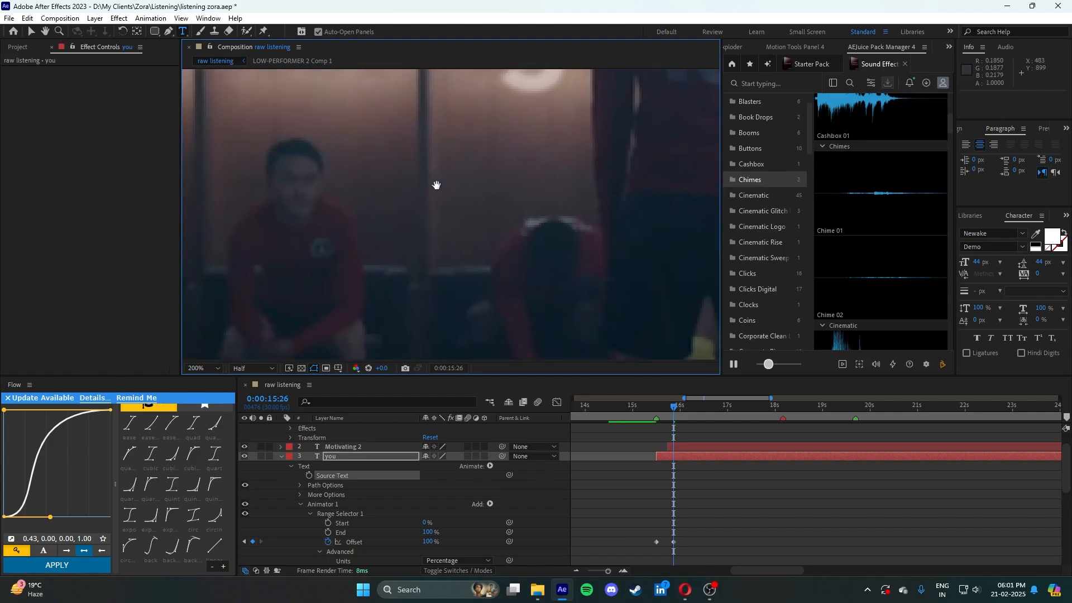
scroll(492, 215, down, 1)
drag(445, 177, 512, 222)
scroll(512, 223, up, 1)
double_click(451, 193)
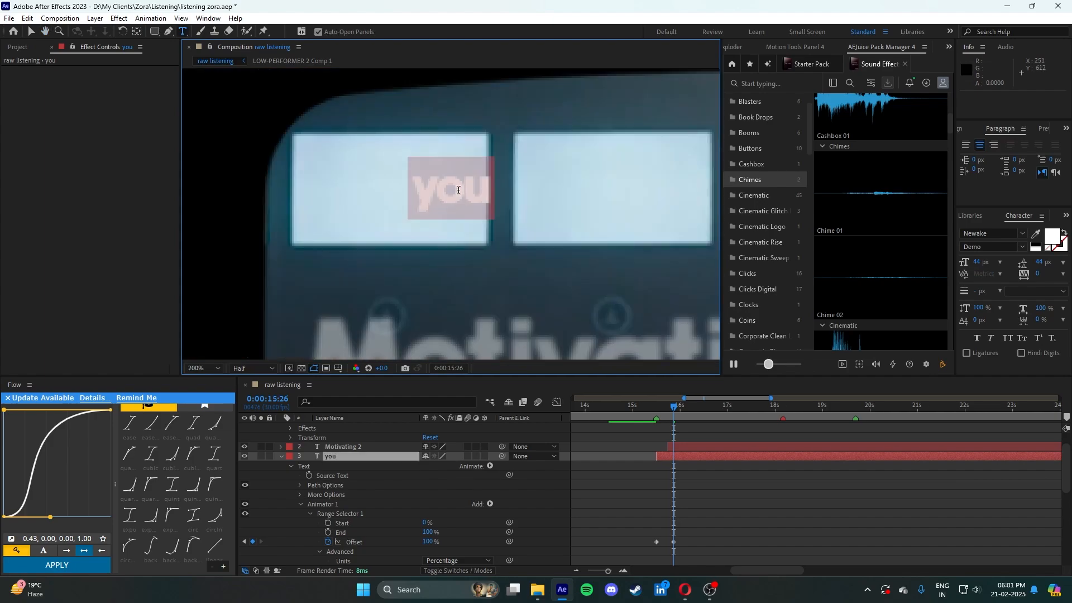
drag(574, 267, 474, 235)
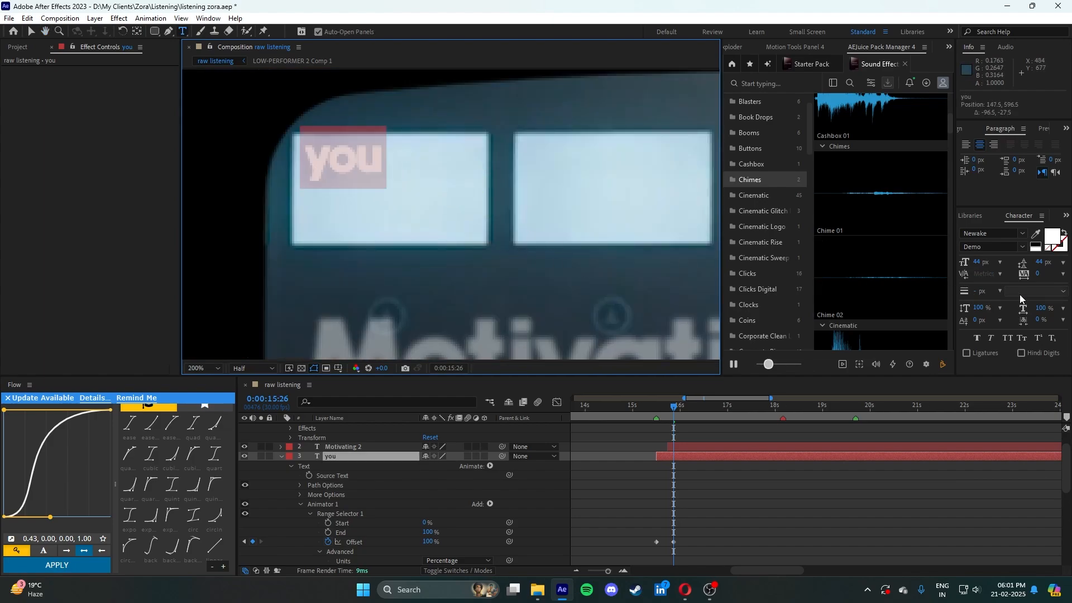
key(Escape)
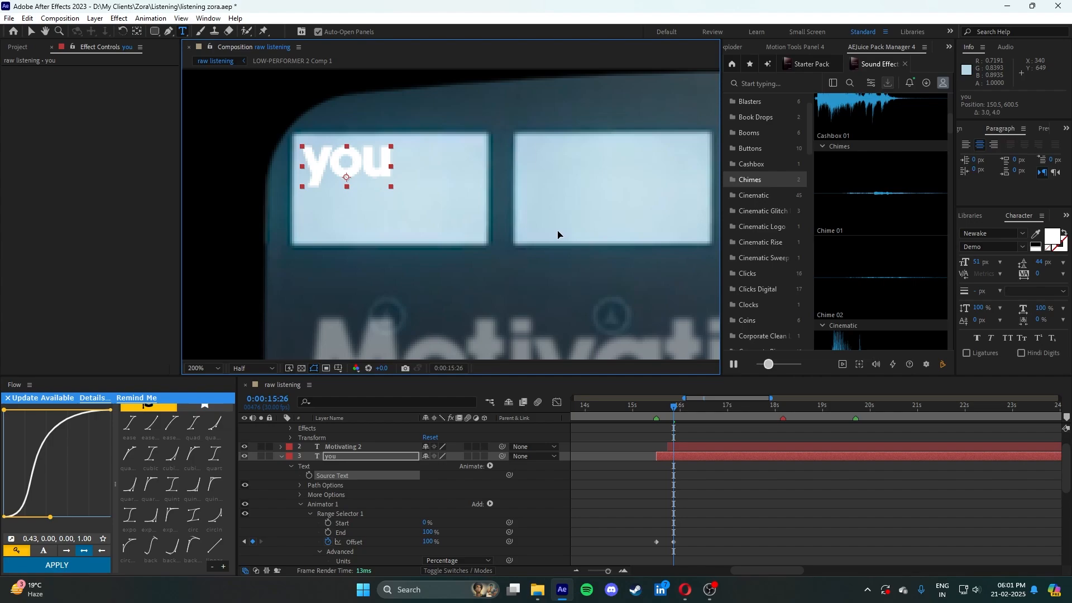
drag(557, 230, 557, 229)
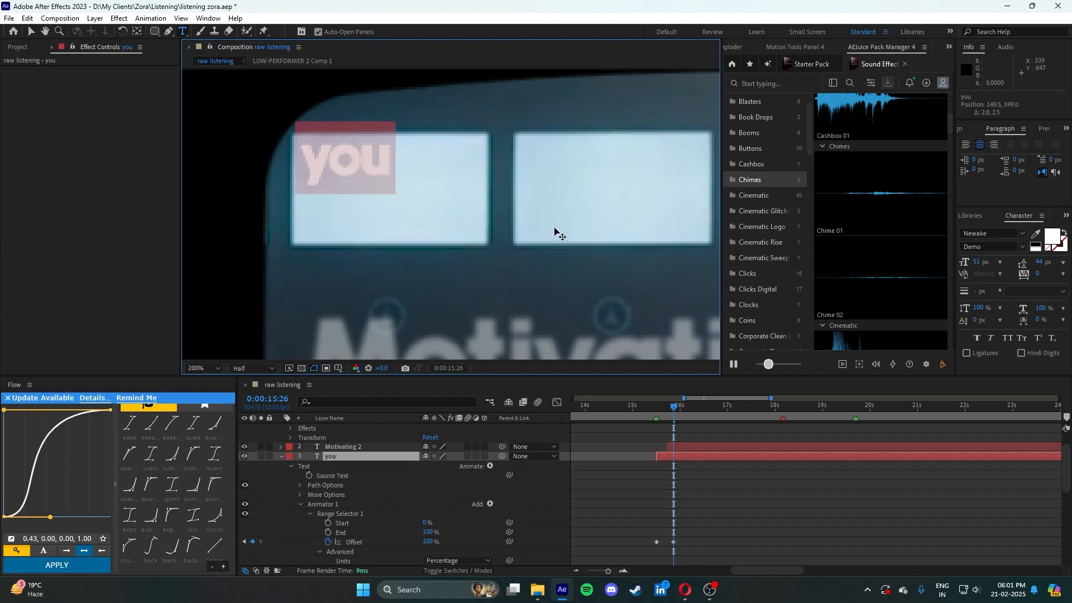
- Duplicate the you text layer, start the copy two frames later at 0:00:15:17, and move the playhead to 0:00:15:28
click(32, 32)
click(757, 481)
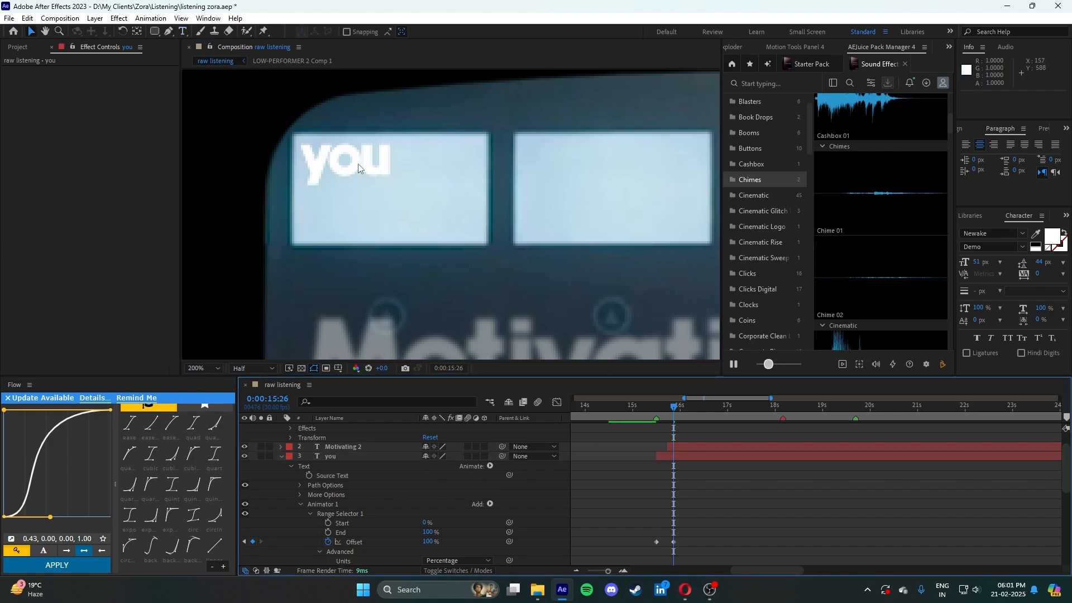
click(701, 456)
key(ctrl+d)
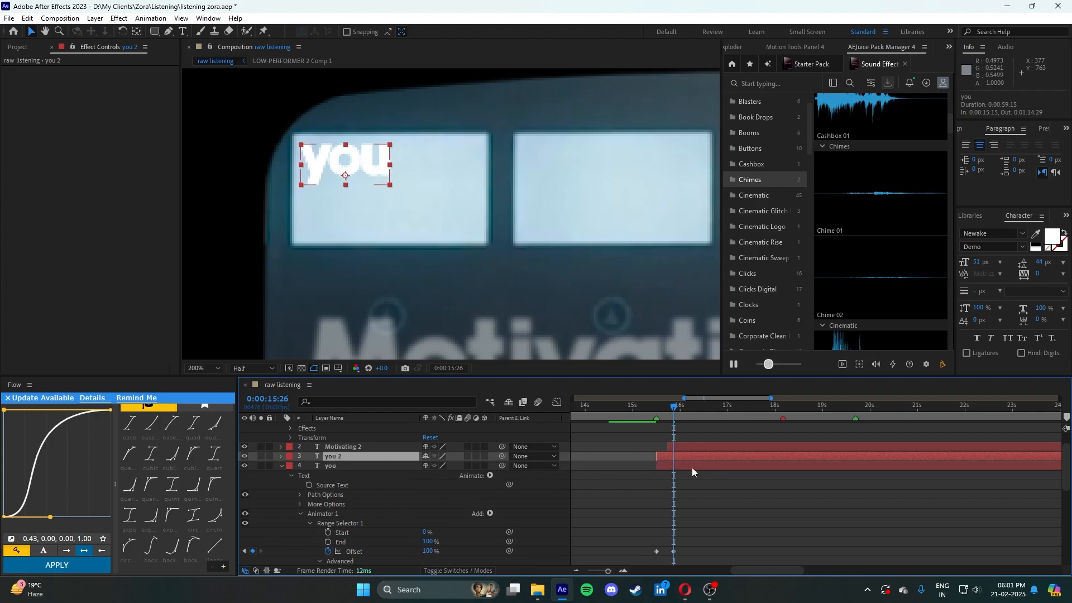
drag(677, 457, 679, 457)
key(u)
drag(674, 407, 677, 408)
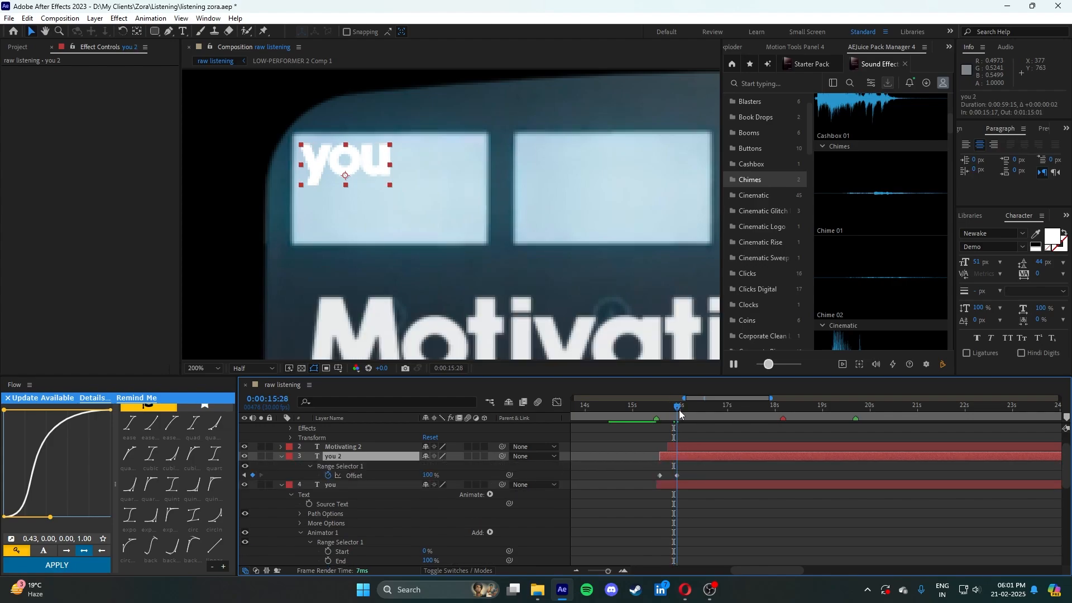
- Try placing the duplicated "you" text diagonally below the original in the first window, then undo the move
drag(356, 164, 422, 211)
double_click(408, 205)
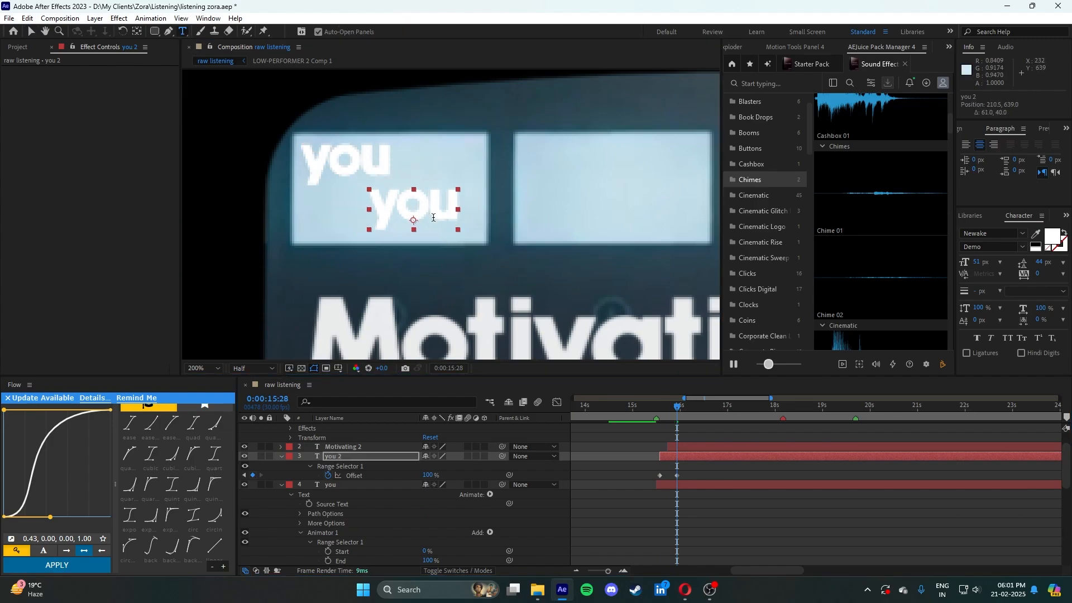
key(Escape)
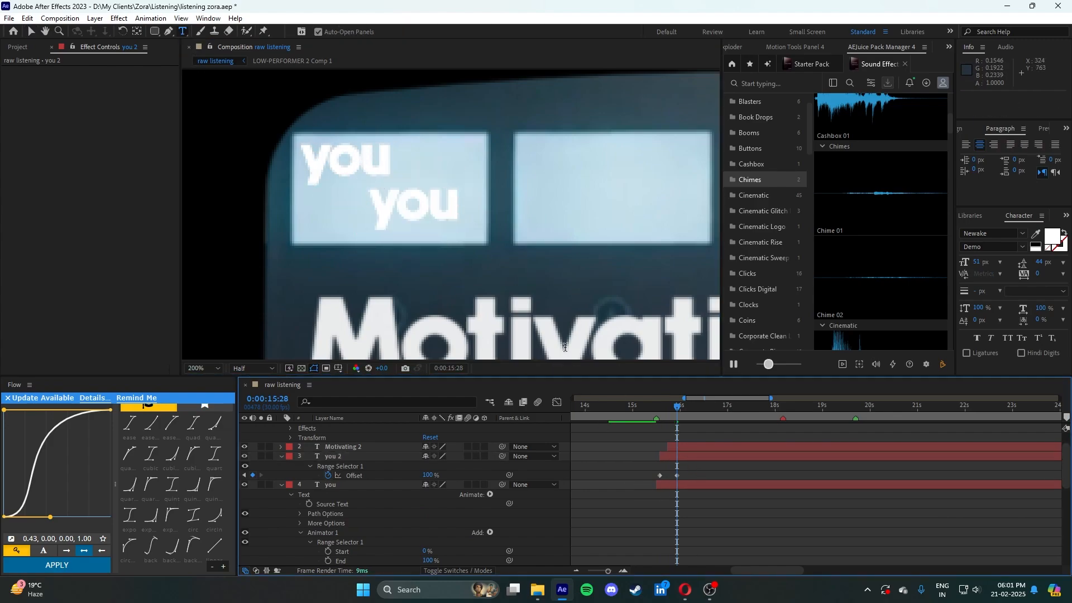
key(ctrl+z)
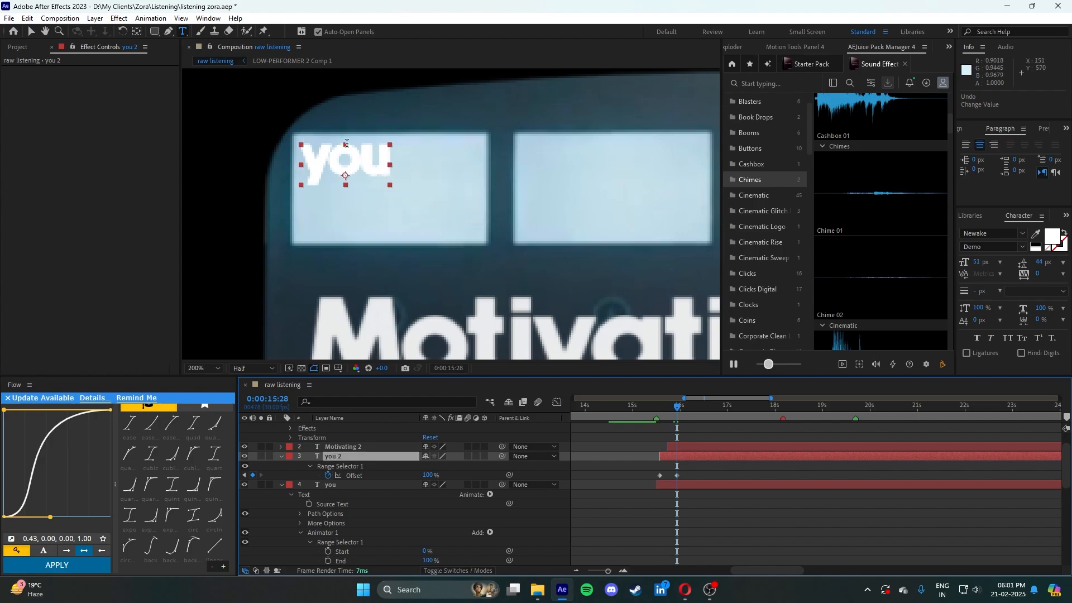
- Try extending the duplicated text to "you are" and placing it below the original, then undo both changes
click(393, 157)
text(are)
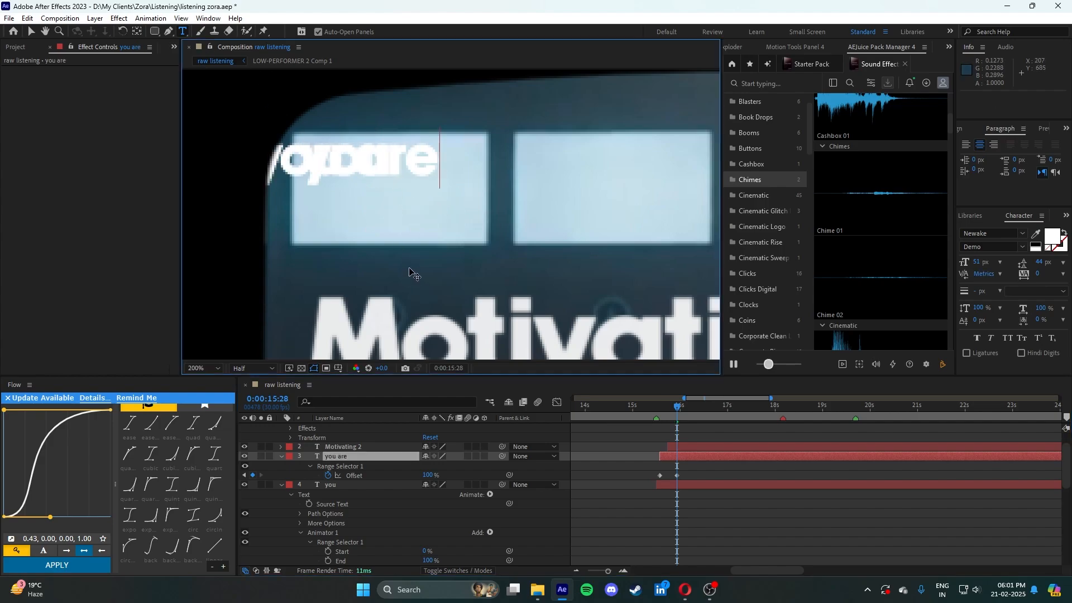
drag(443, 167, 251, 179)
drag(387, 224, 428, 266)
key(Escape)
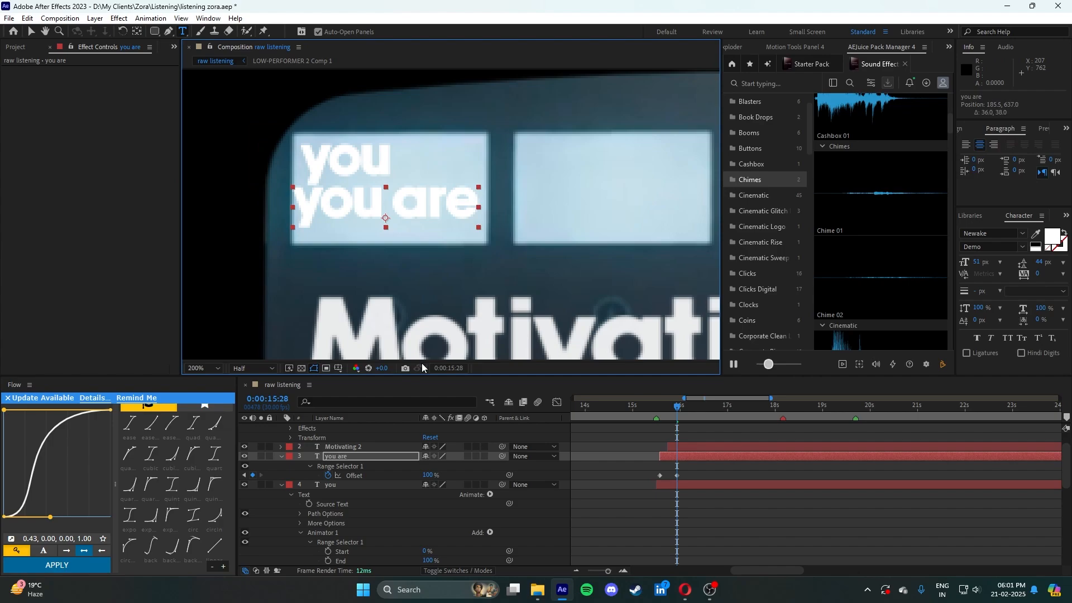
key(ctrl+z)
key(ctrl+z)
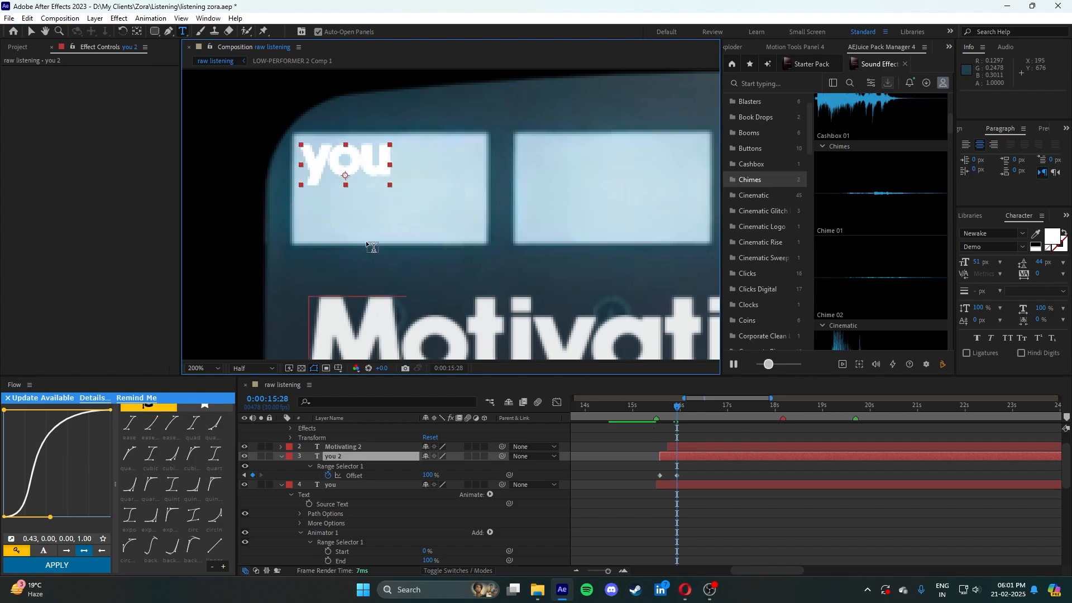
- Replace the duplicated text with "are" and place it below and to the right of "you" inside the first window
drag(395, 160, 244, 164)
drag(468, 209, 533, 290)
text(are)
double_click(426, 206)
- Shift the original "you" text slightly right and down so it sits closer to "are"
click(688, 483)
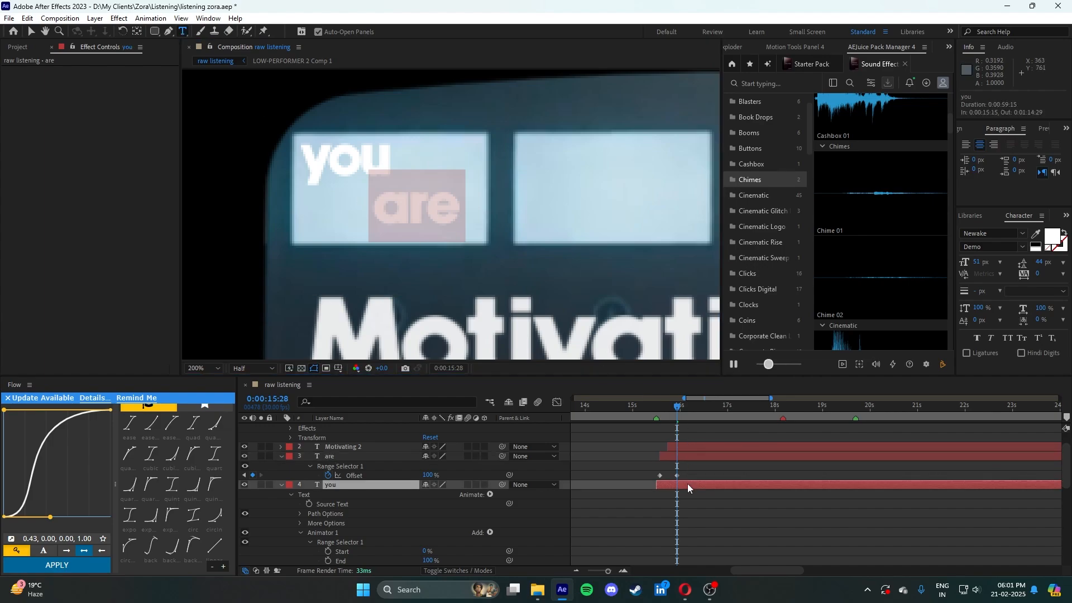
double_click(342, 162)
drag(489, 189, 507, 198)
click(31, 32)
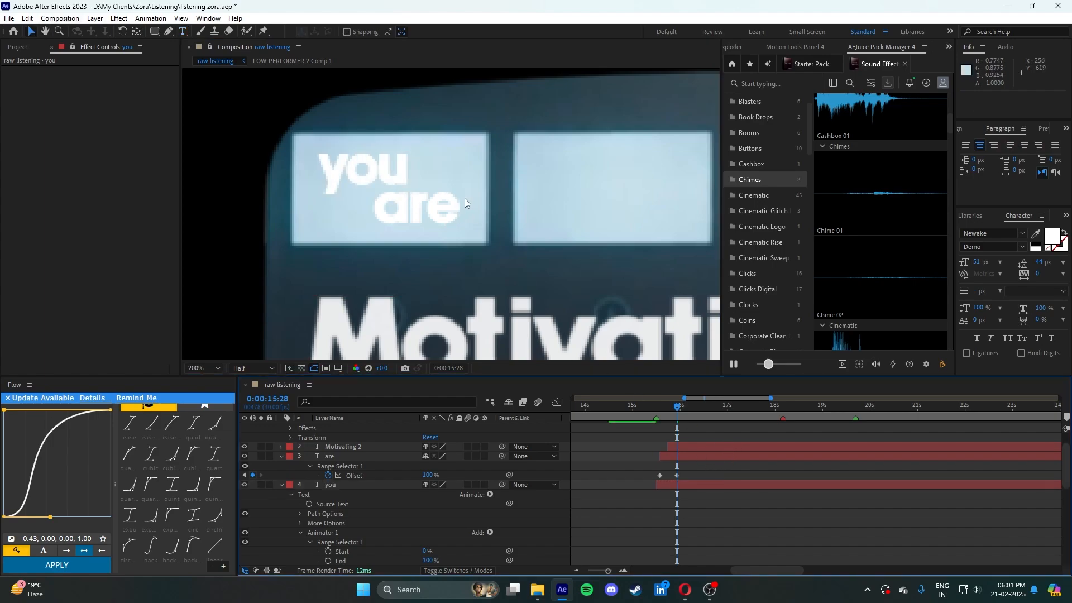
- Collapse the properties of the are and you layers and select both layers together
scroll(465, 200, down, 2)
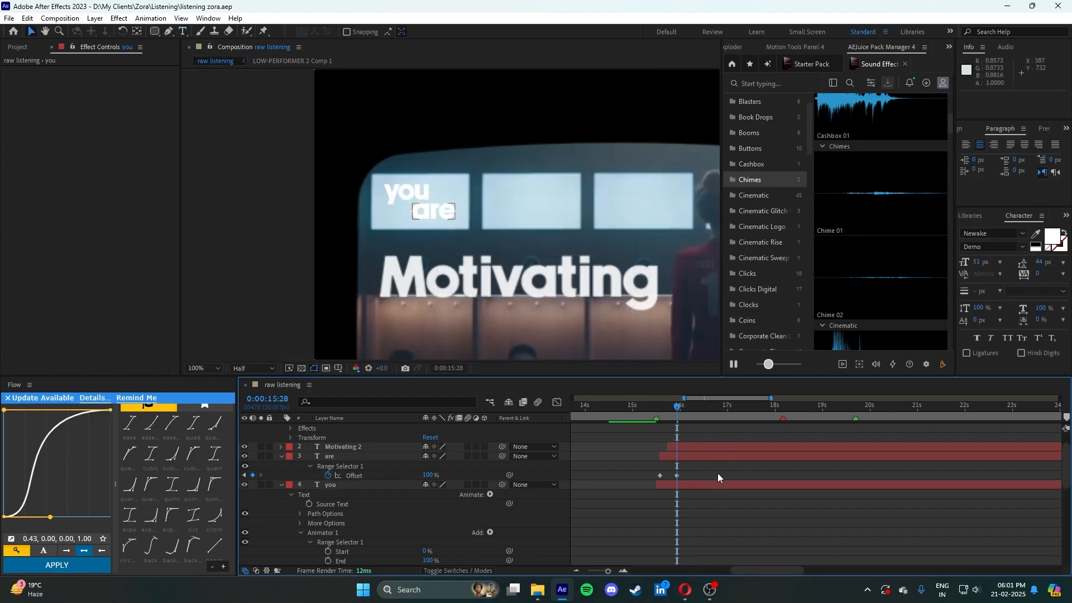
click(431, 211)
scroll(453, 206, down, 1)
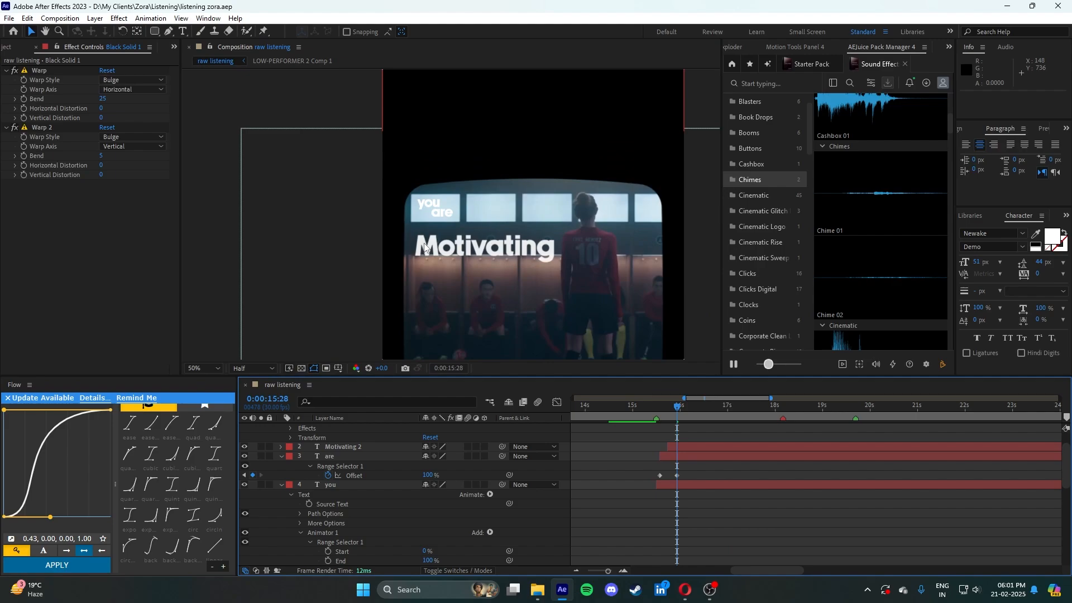
drag(454, 207, 432, 206)
scroll(419, 198, up, 2)
scroll(303, 170, down, 1)
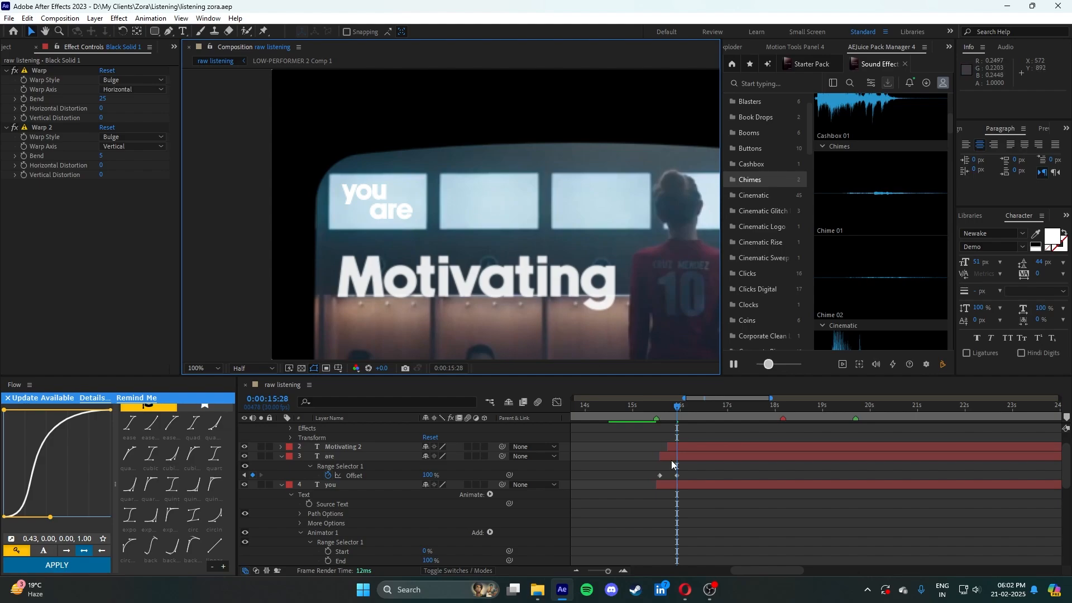
click(691, 493)
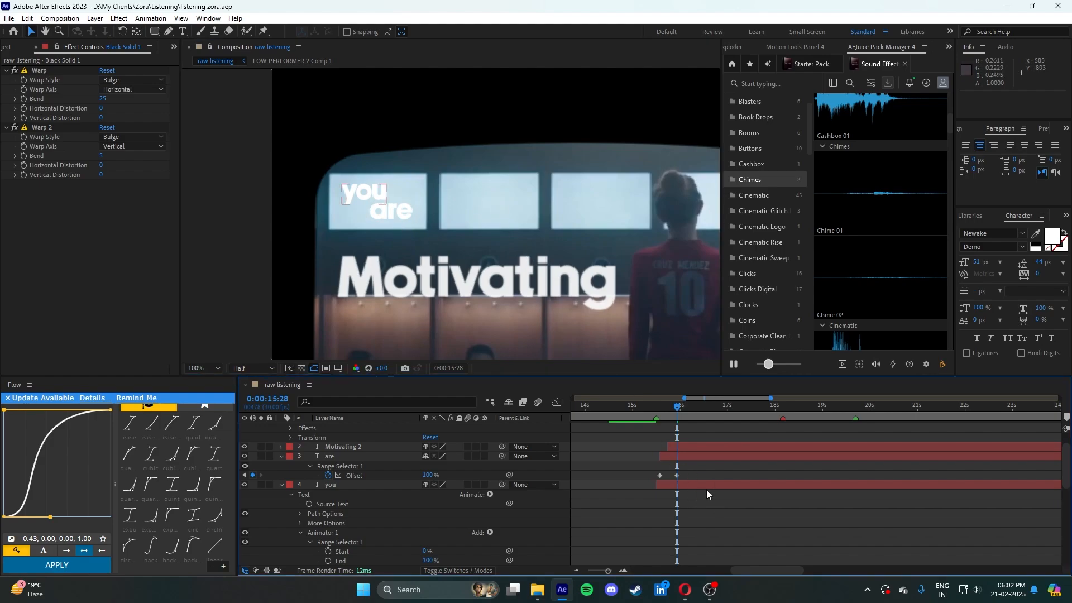
click(707, 484)
click(764, 453)
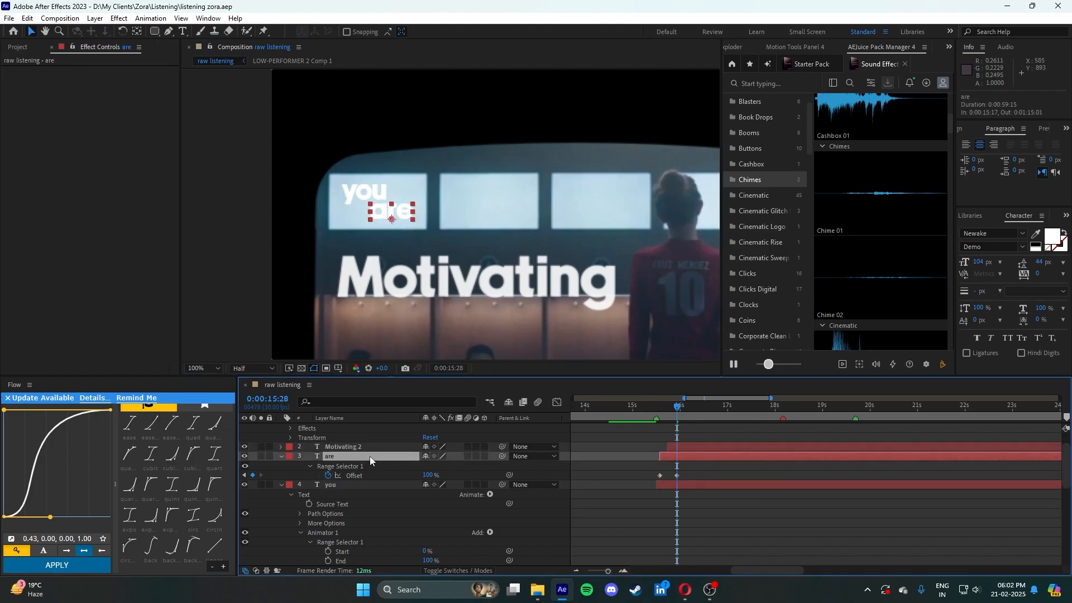
click(281, 455)
click(280, 466)
ctrl+click(352, 465)
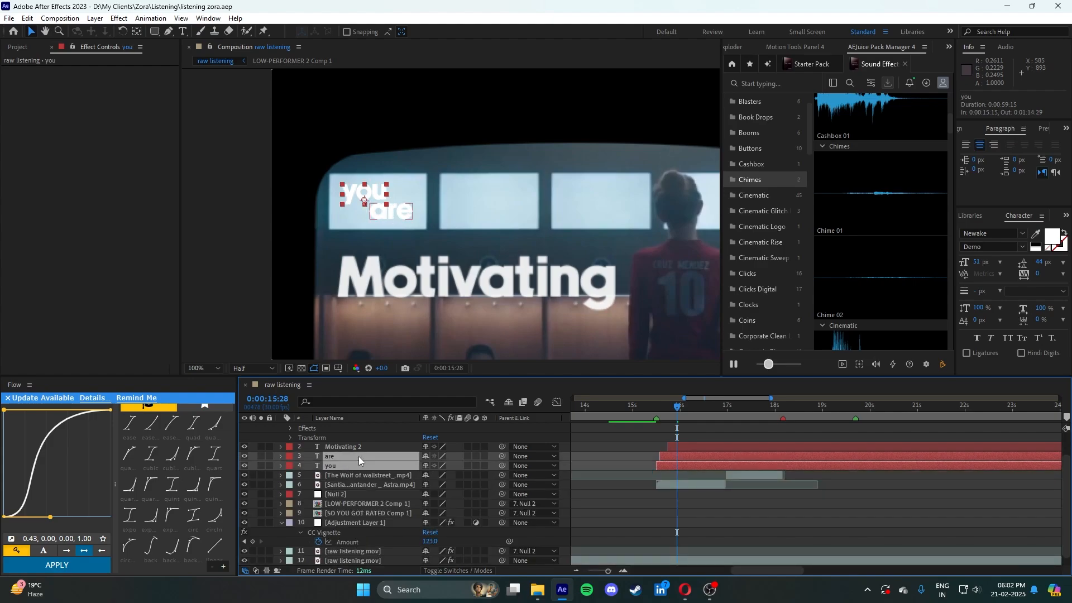
- Try the Difference blending mode on the are and you layers, then undo it
right_click(370, 457)
mouse_move(470, 256)
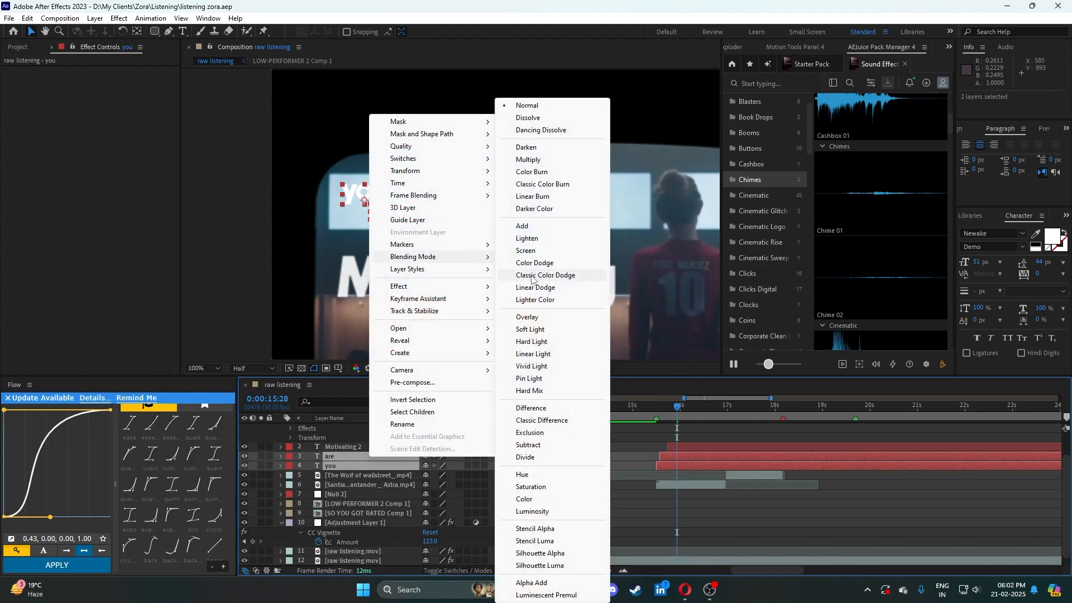
click(532, 409)
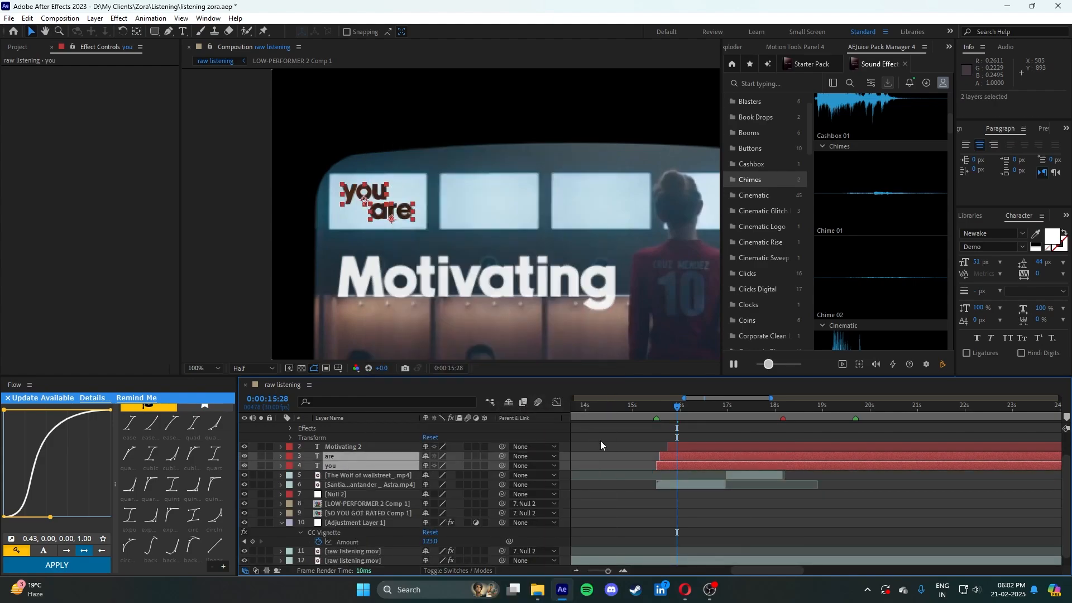
click(642, 475)
scroll(459, 235, down, 1)
scroll(458, 232, up, 3)
scroll(387, 251, down, 1)
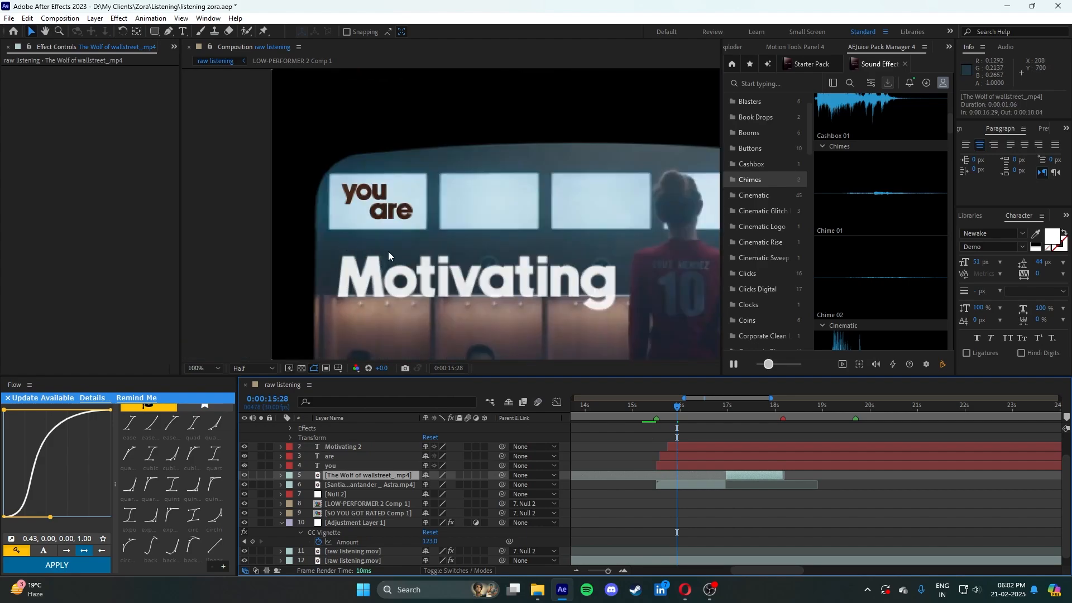
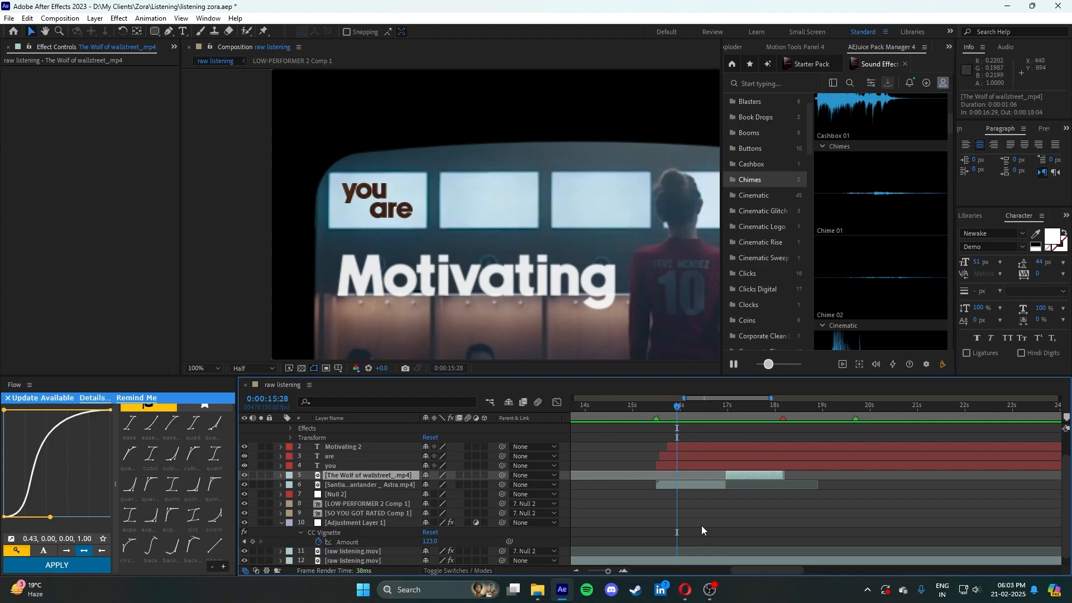
click(701, 527)
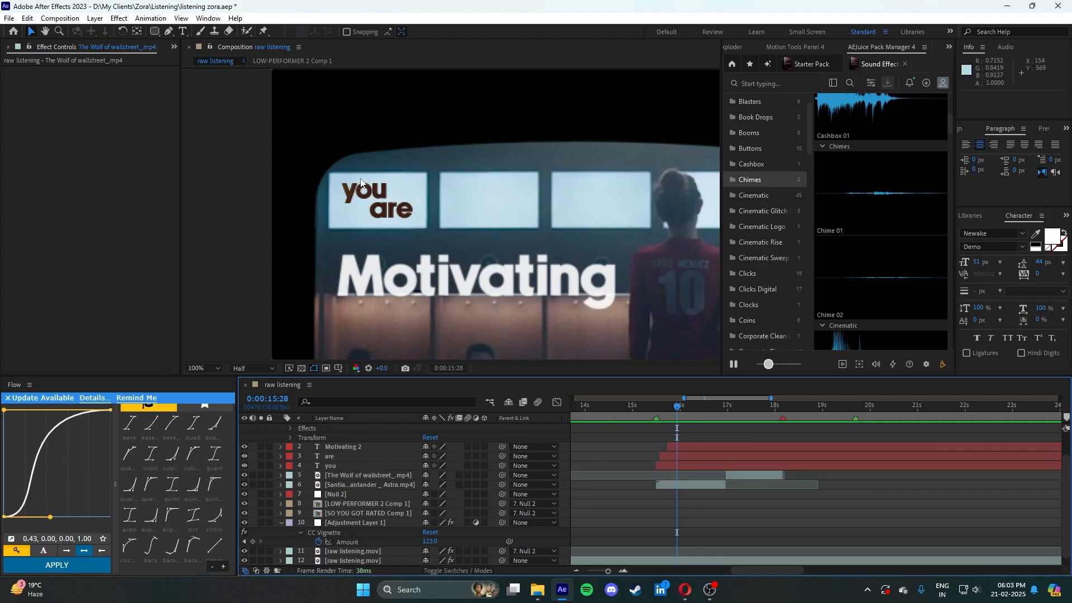
key(ctrl+z)
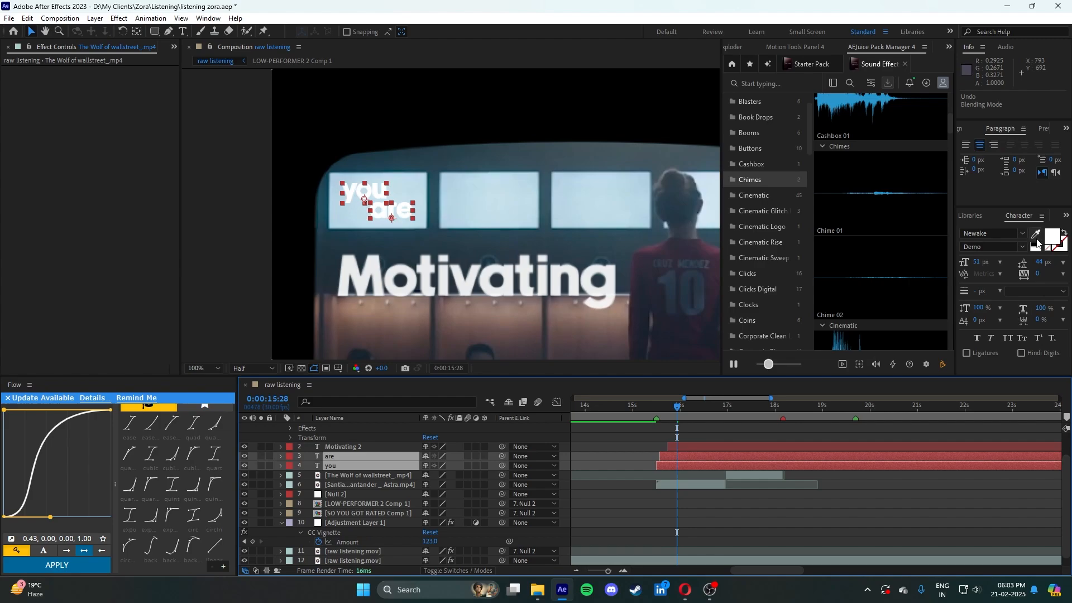
- Recolor the "you" and "are" text from white to a dark teal blue, and save the project
click(1036, 234)
click(467, 197)
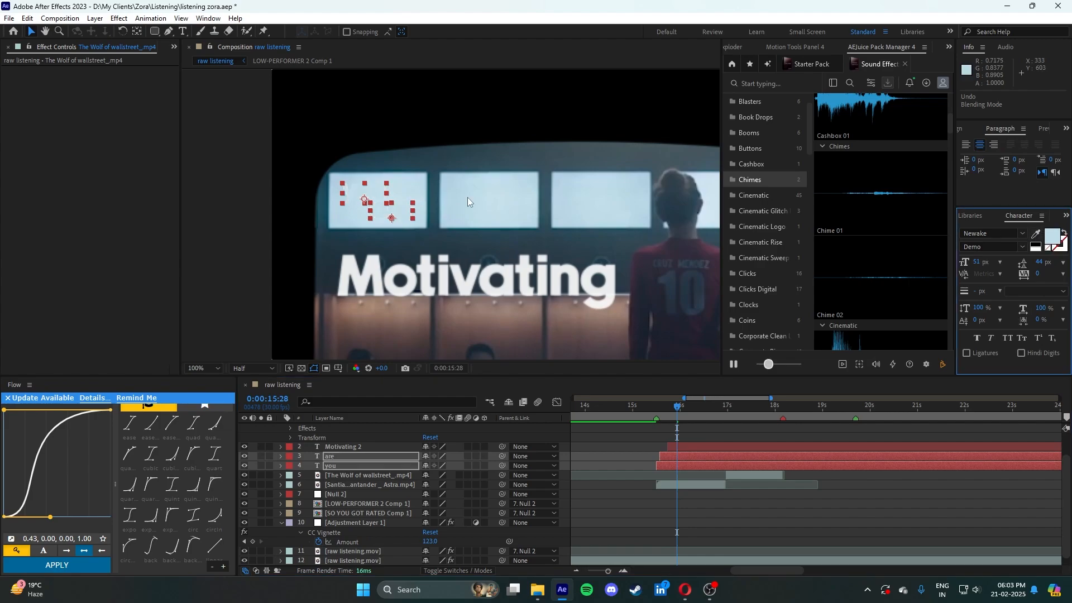
click(1051, 236)
click(640, 423)
drag(640, 423, 676, 443)
click(801, 348)
scroll(452, 230, down, 2)
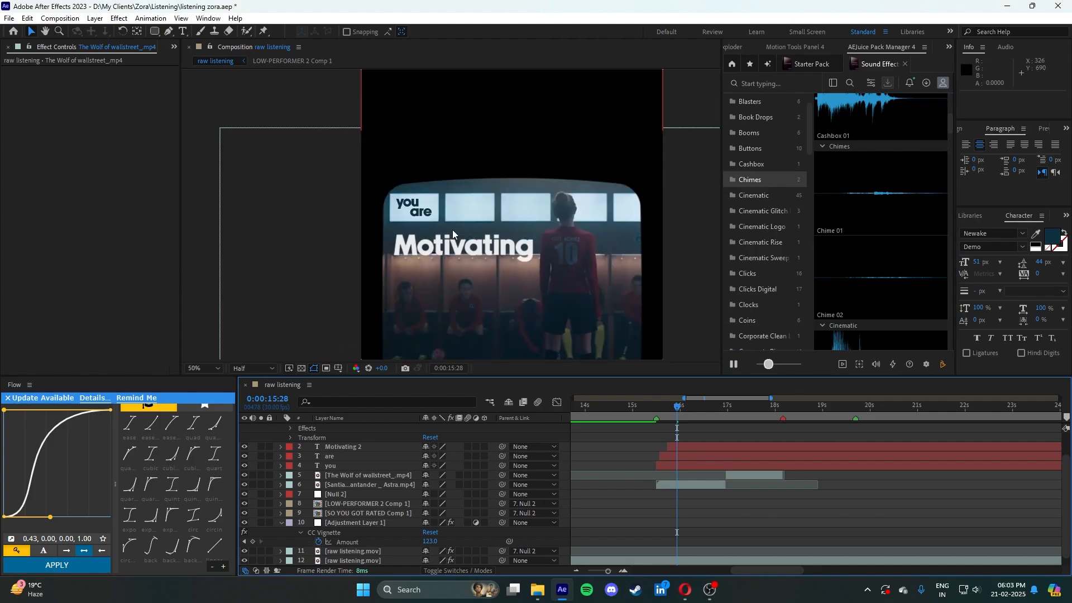
scroll(435, 220, up, 2)
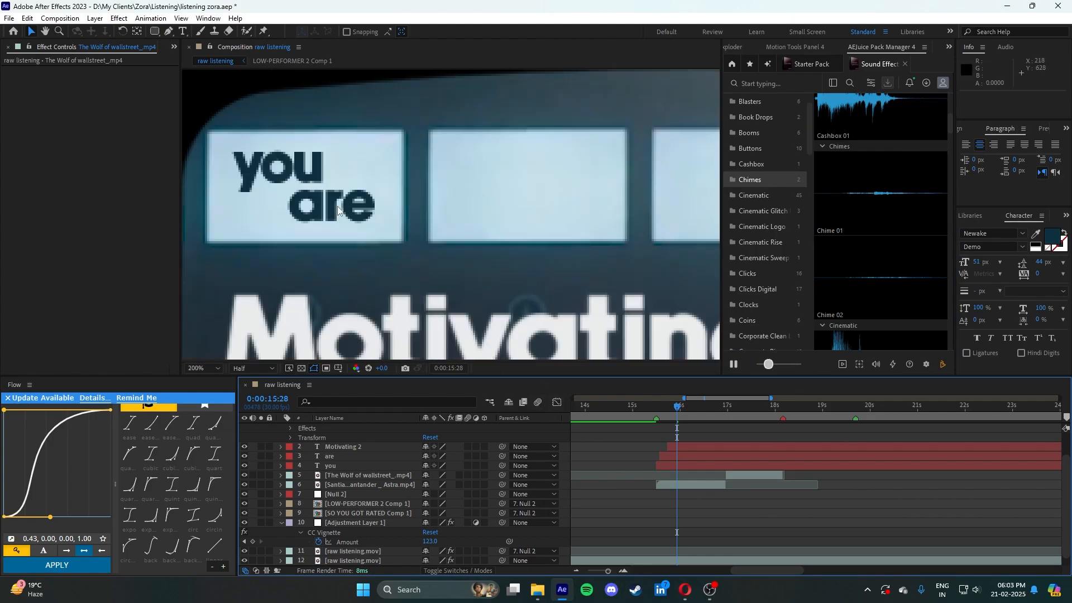
scroll(336, 206, down, 2)
scroll(350, 202, up, 2)
scroll(328, 200, down, 2)
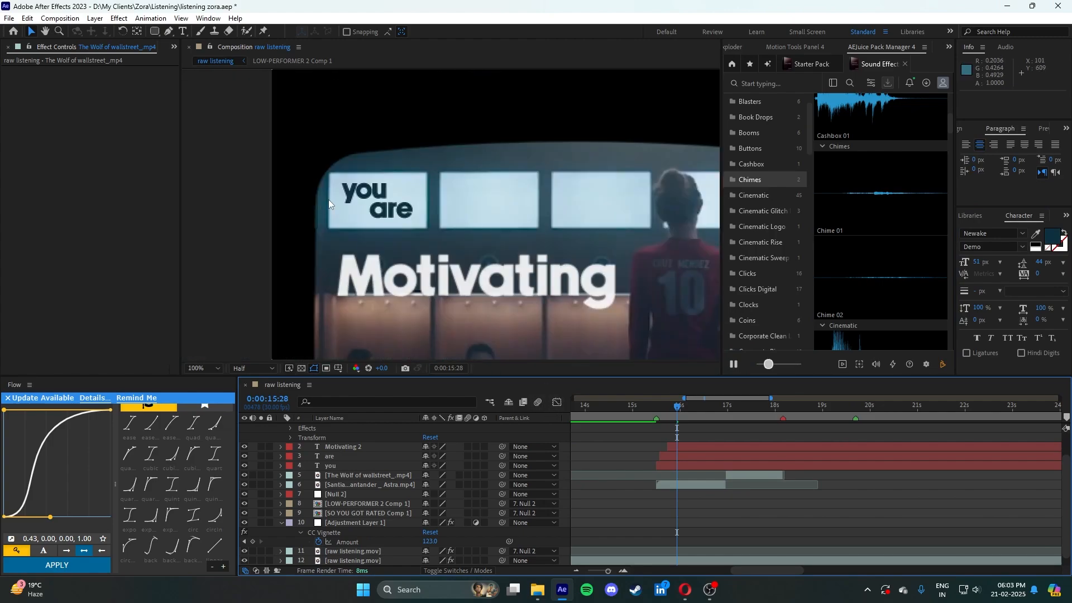
key(ctrl+s)
- Preview the "you are" and "Motivating" title entrances from around 0:00:15:15
click(656, 409)
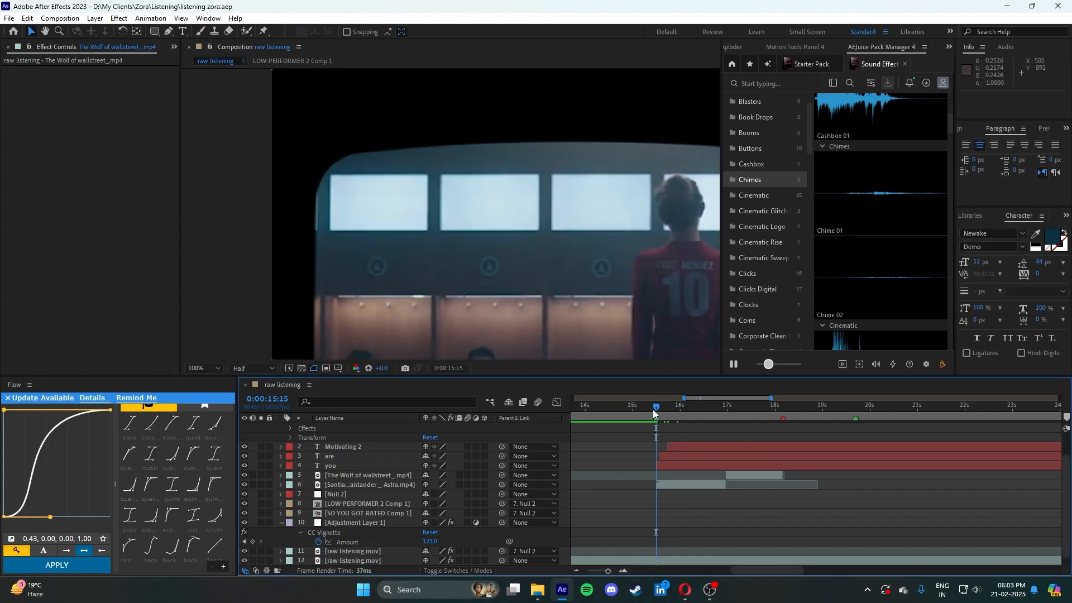
key(space)
click(657, 414)
key(space)
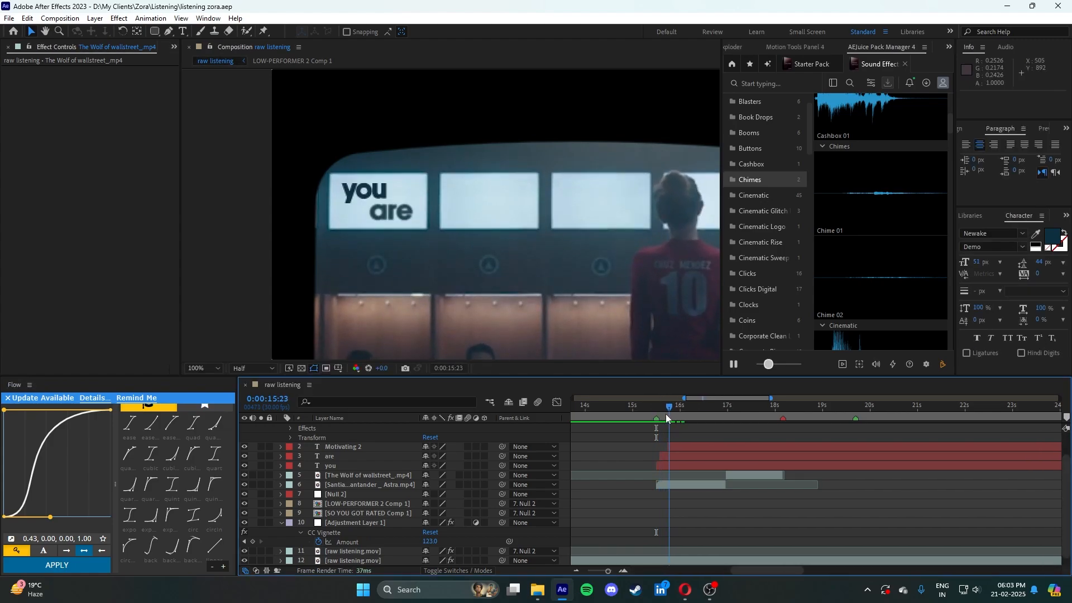
click(652, 413)
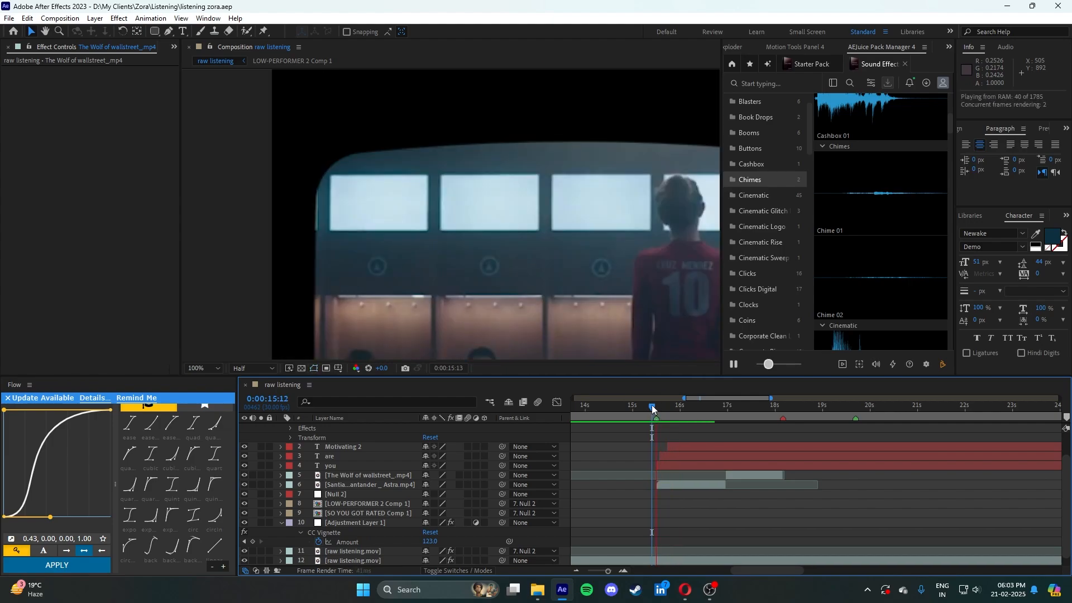
- Shift the are layer about one frame earlier and replay the title entrances with the whole frame in view
drag(672, 456, 670, 457)
click(681, 499)
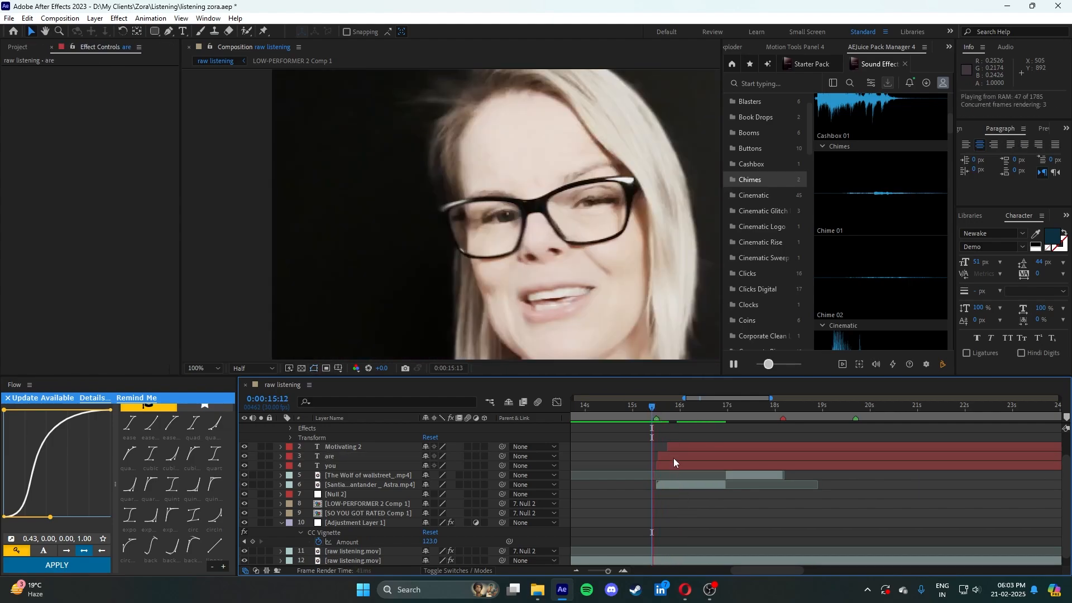
drag(663, 410, 641, 408)
key(space)
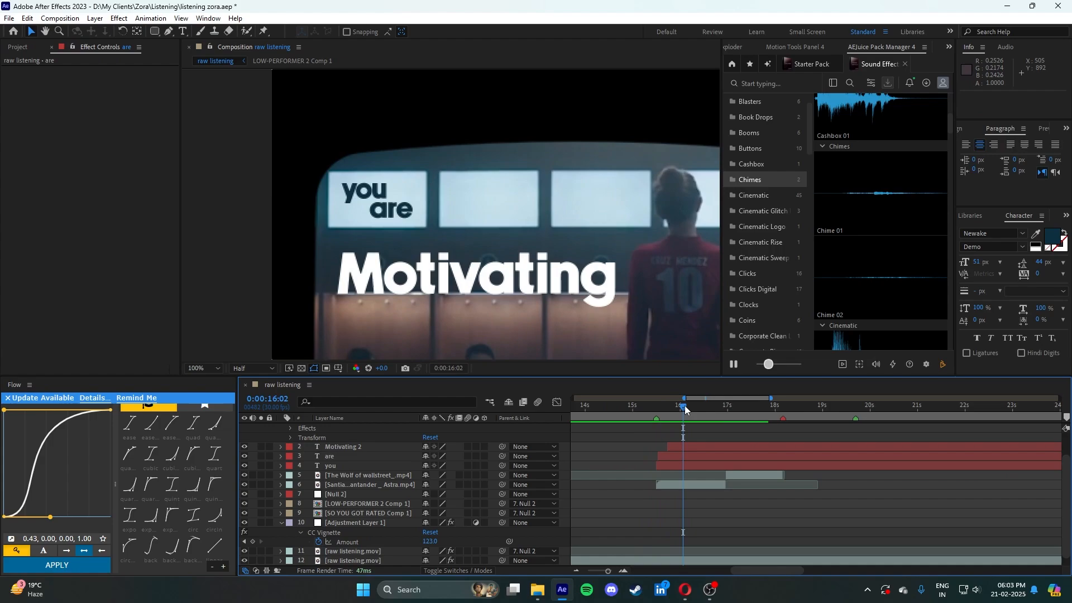
scroll(618, 311, down, 4)
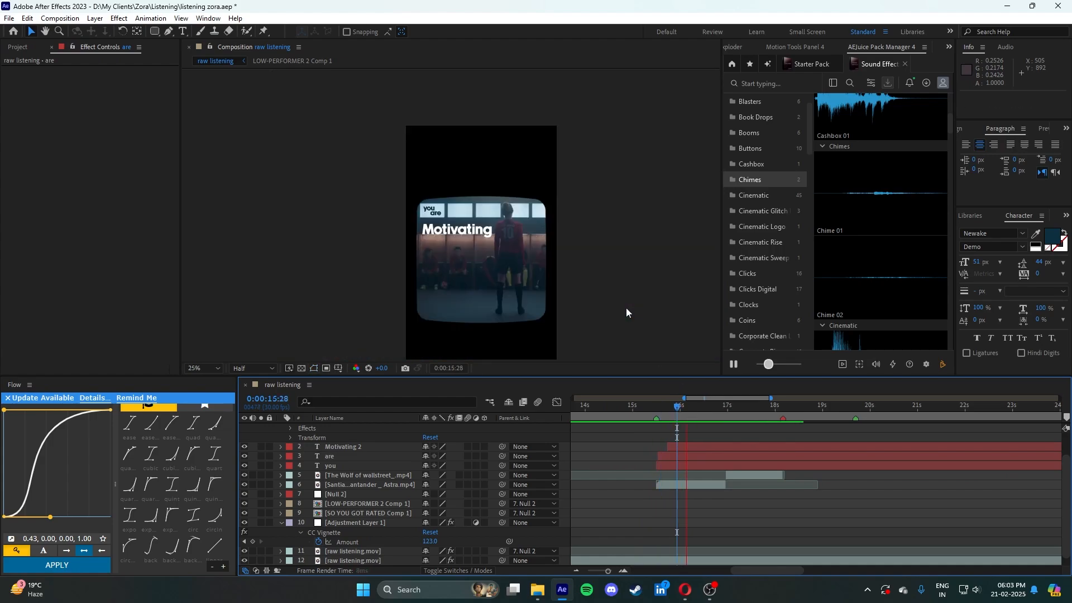
- Duplicate the Motivating 2 text layer and trim the copy's start to 0:00:16:16
click(704, 446)
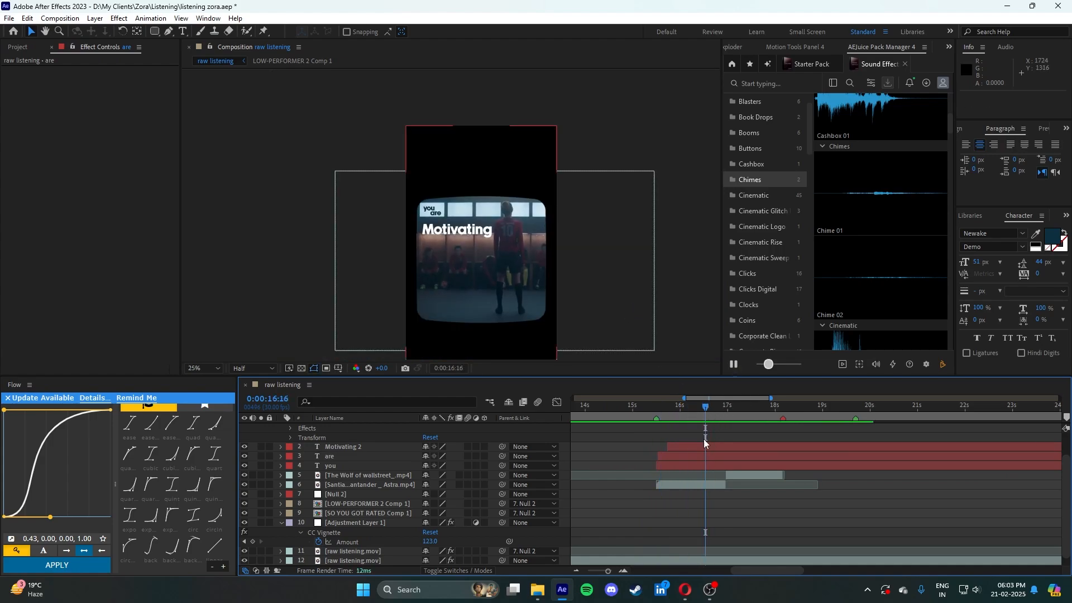
key(ctrl+d)
key(alt+[)
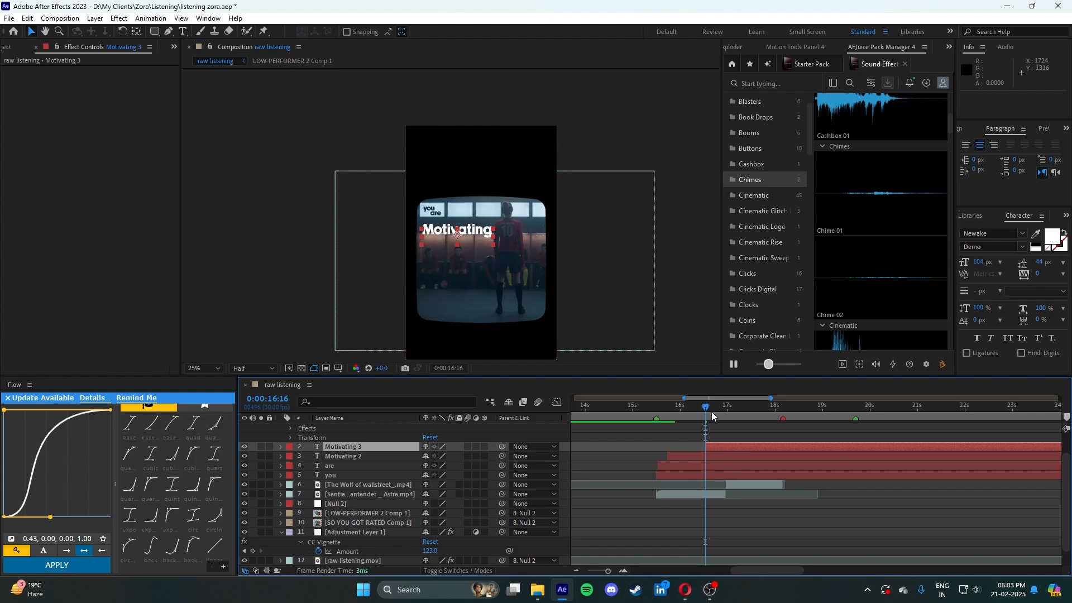
- At 0:00:16:28, move the duplicated Motivating text below the original and change its wording to "your"
key(u)
click(724, 410)
drag(724, 410, 724, 411)
scroll(465, 282, up, 2)
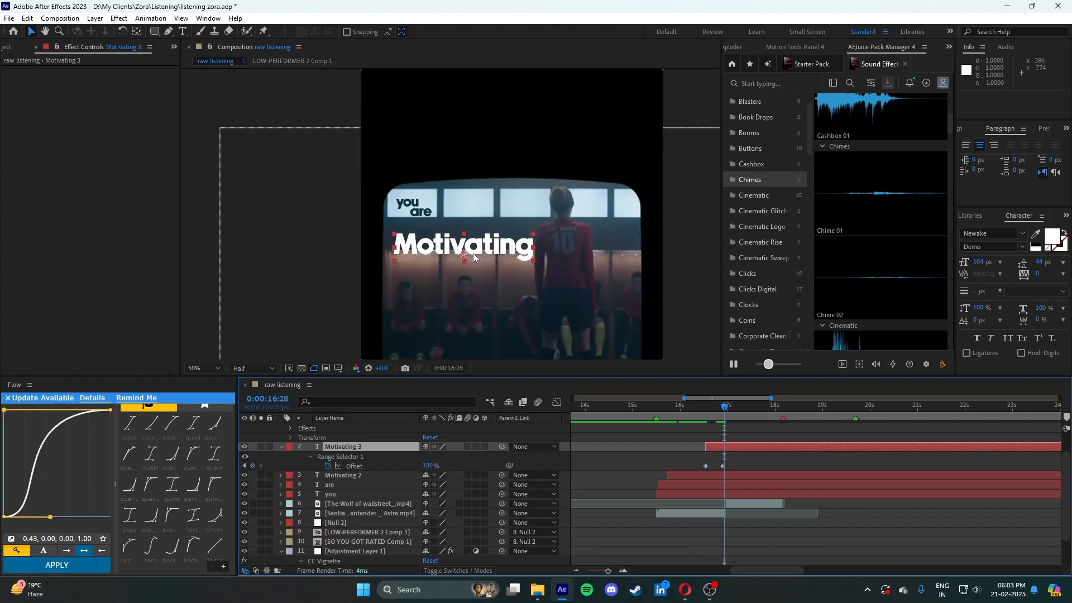
drag(479, 247, 485, 278)
double_click(486, 277)
text(your)
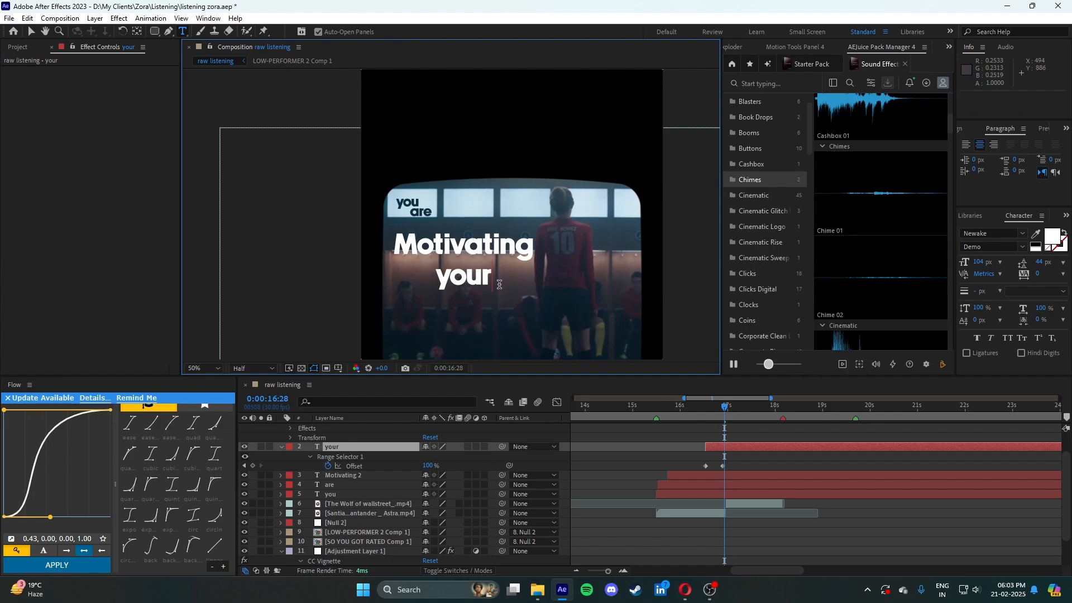
- Try the "your" text at 61 px and 47 px, tucked beneath the end of "Motivating"
key(ctrl+a)
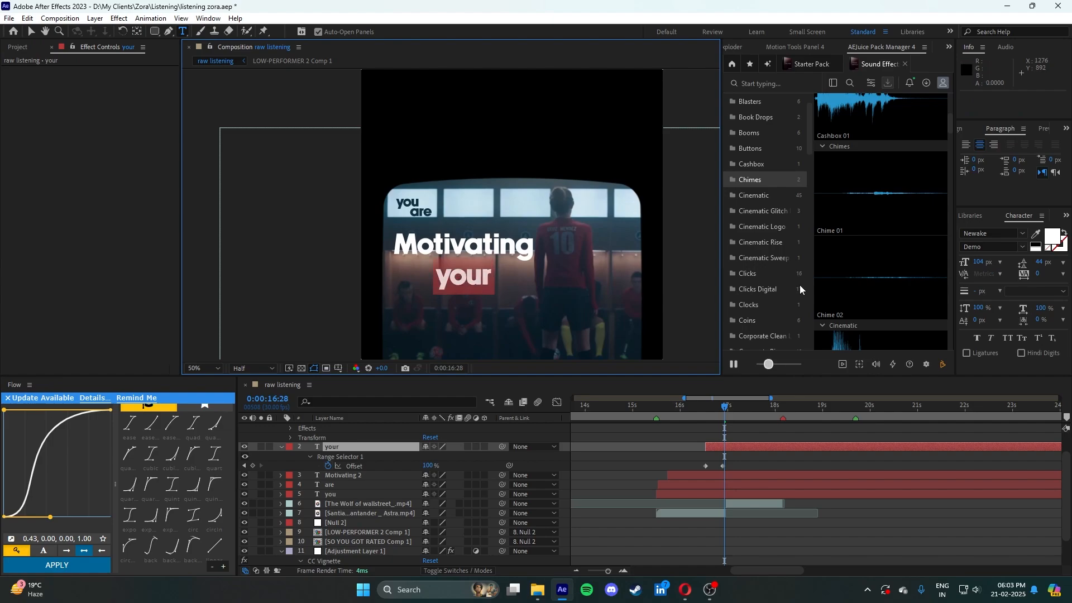
drag(978, 263, 958, 268)
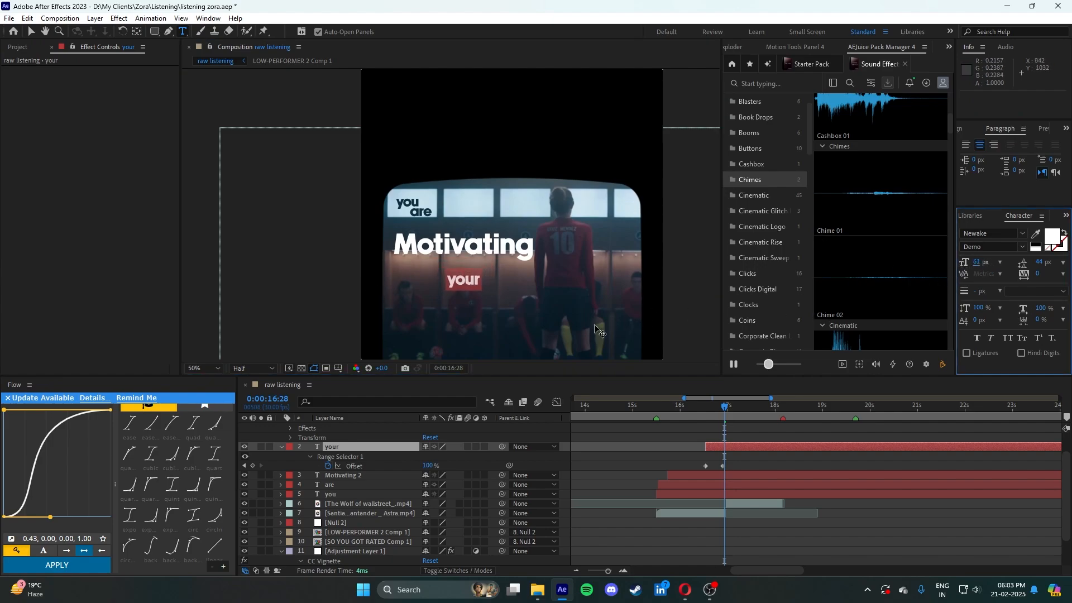
drag(596, 326, 627, 308)
key(Escape)
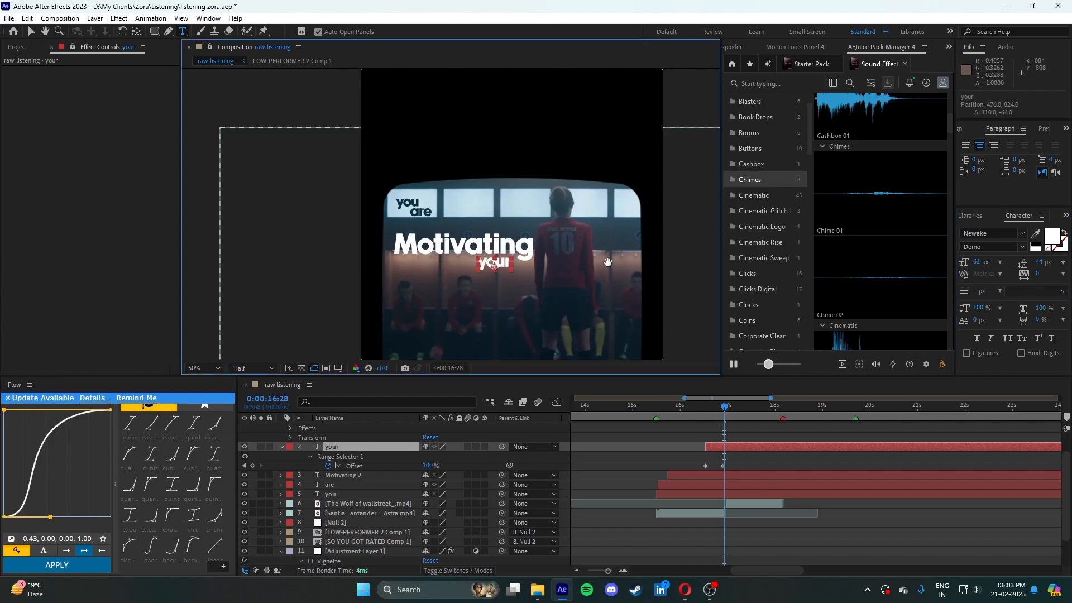
drag(609, 266, 622, 239)
scroll(622, 239, up, 1)
drag(502, 212, 449, 225)
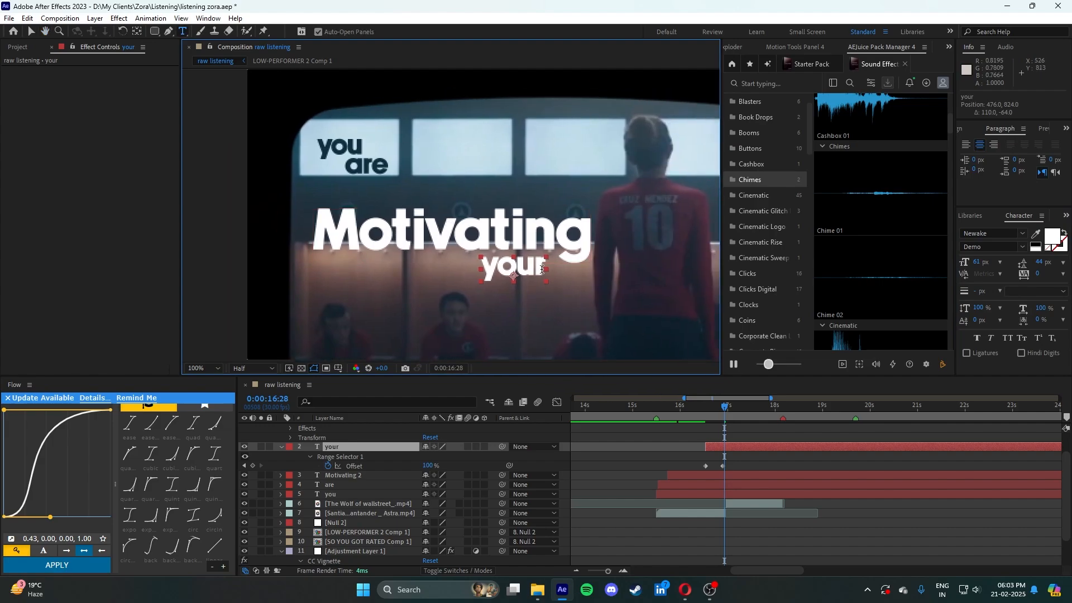
drag(543, 270, 448, 278)
drag(962, 260, 955, 260)
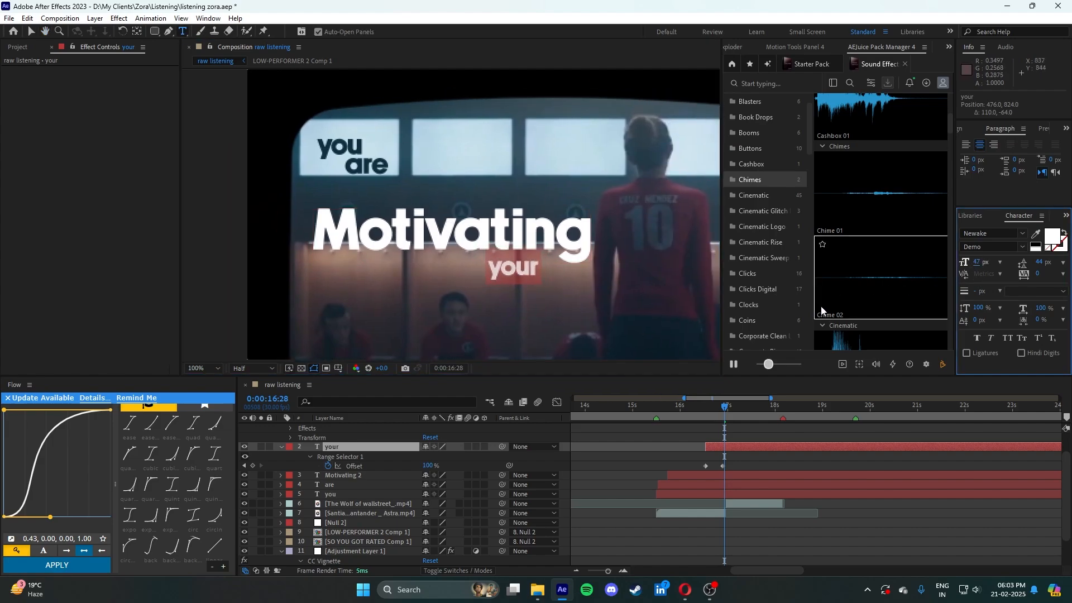
scroll(664, 306, down, 1)
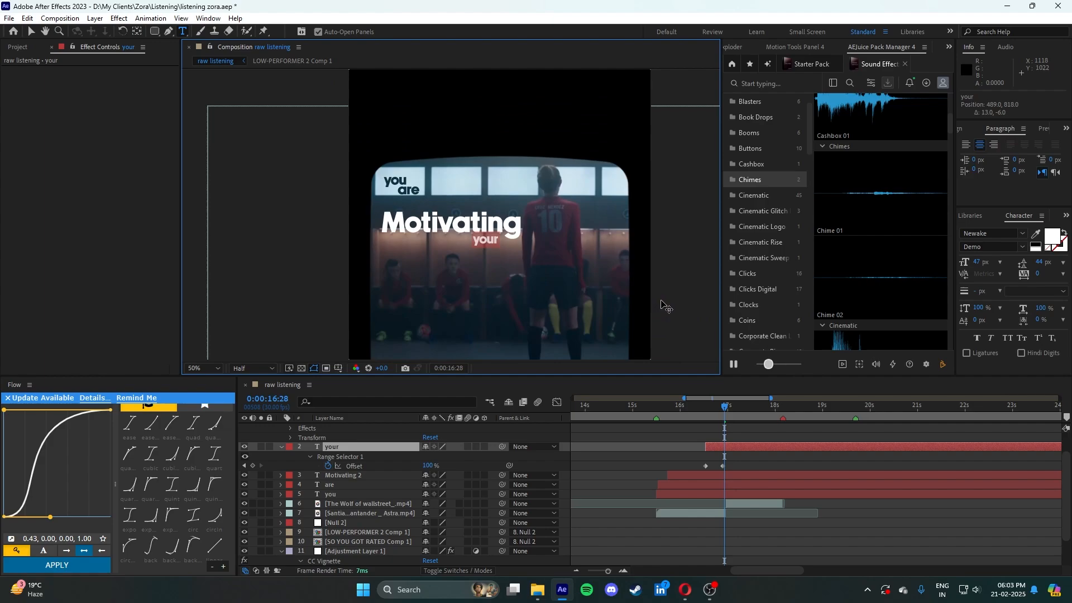
- Set the "your" text size to 57 px and align it beneath the start of "Motivating"
drag(976, 262, 996, 259)
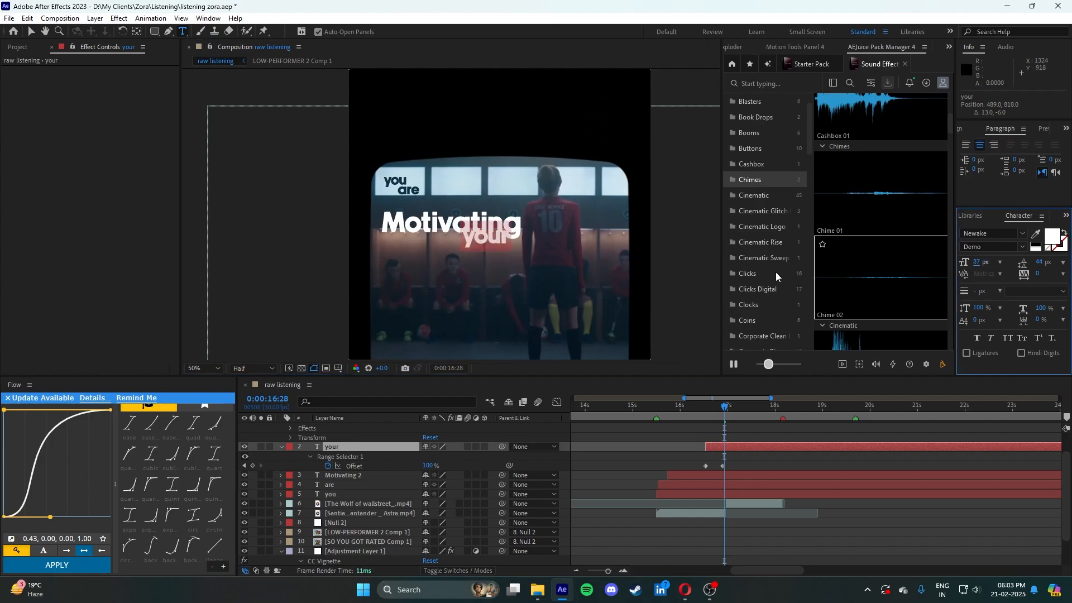
drag(597, 271, 519, 280)
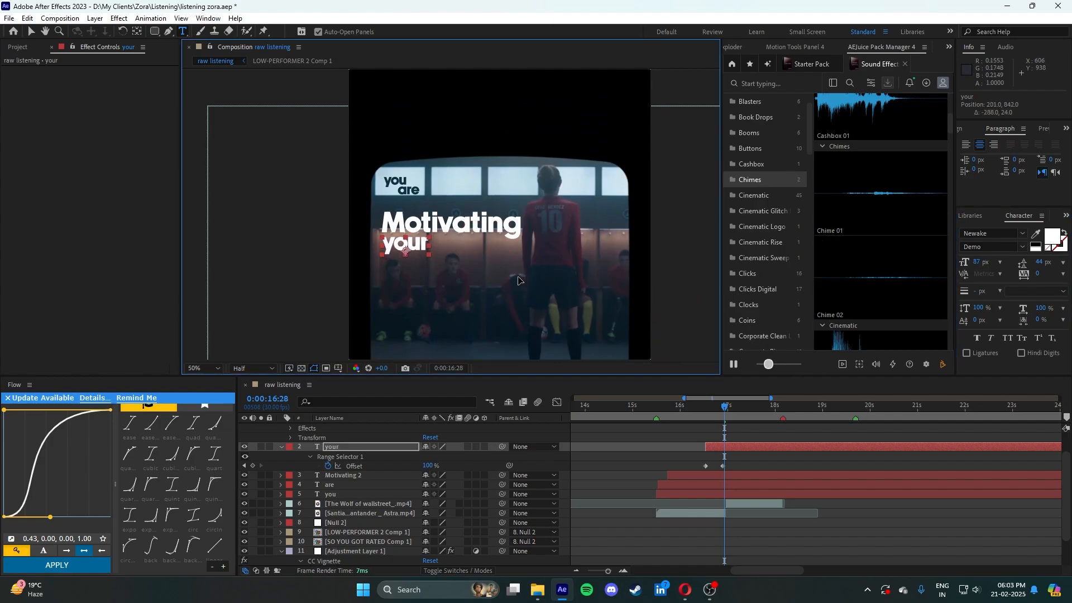
drag(980, 262, 963, 262)
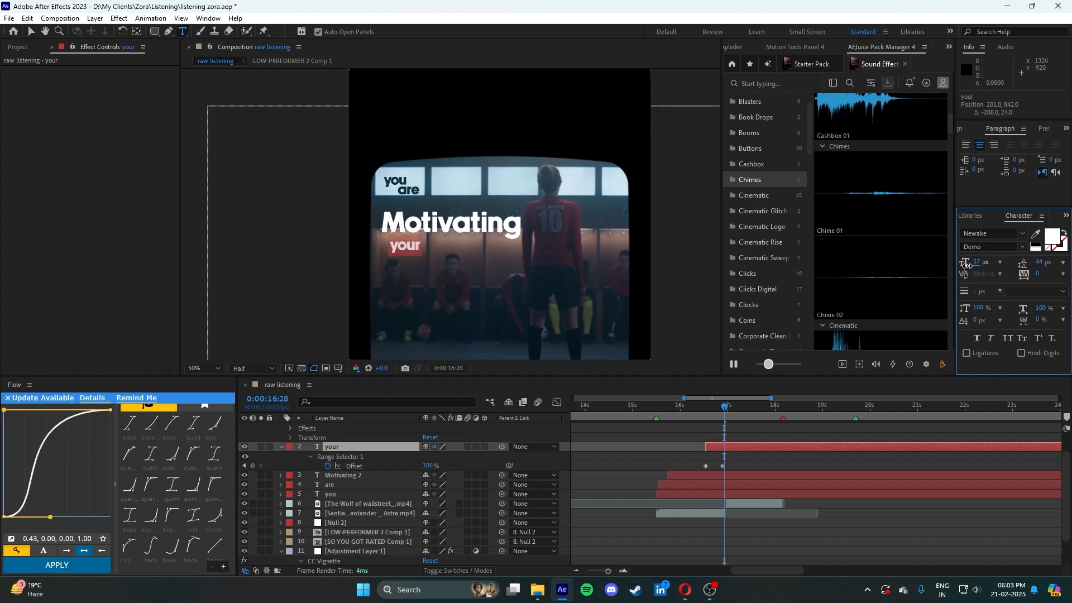
drag(518, 295, 510, 290)
scroll(411, 247, up, 3)
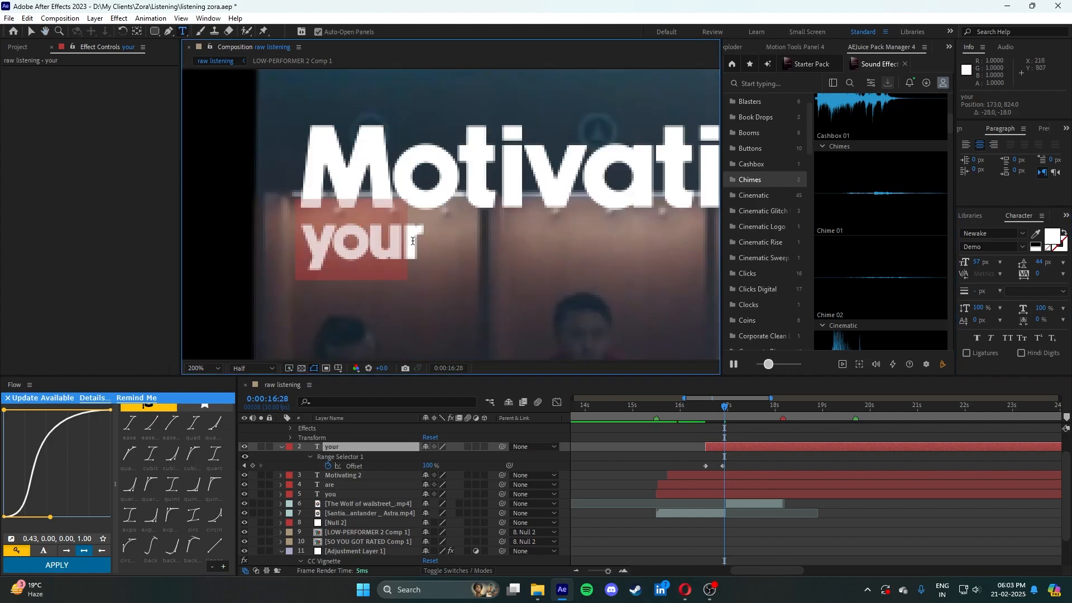
scroll(480, 286, down, 2)
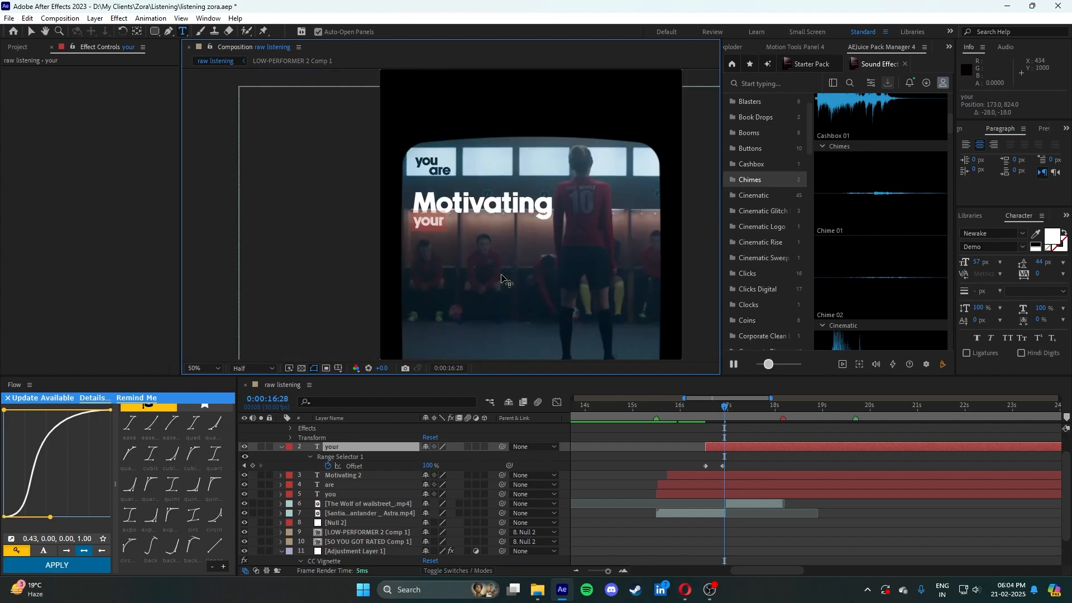
- Move the "your" text beneath the end of "Motivating", to a position of about 489, 820, and deselect it
drag(486, 252, 580, 253)
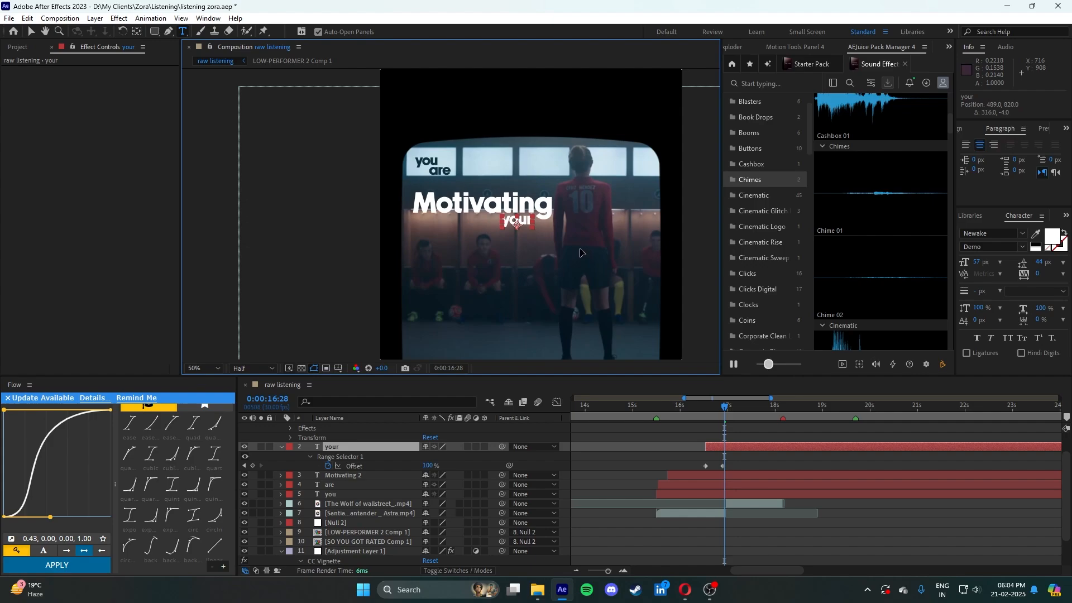
drag(580, 252, 581, 253)
click(739, 456)
click(737, 448)
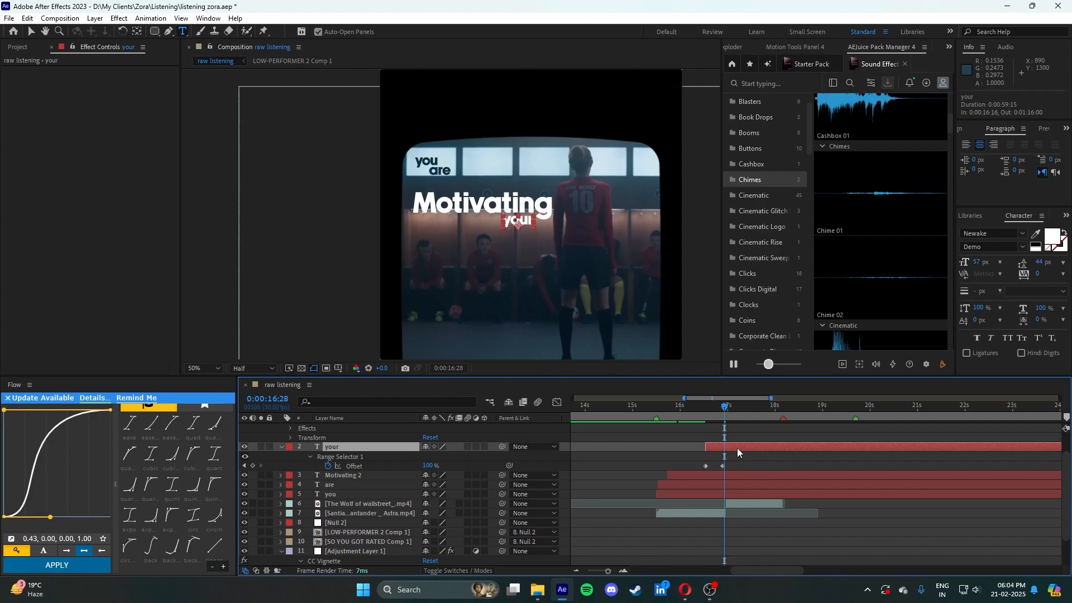
key(period)
drag(587, 232, 548, 240)
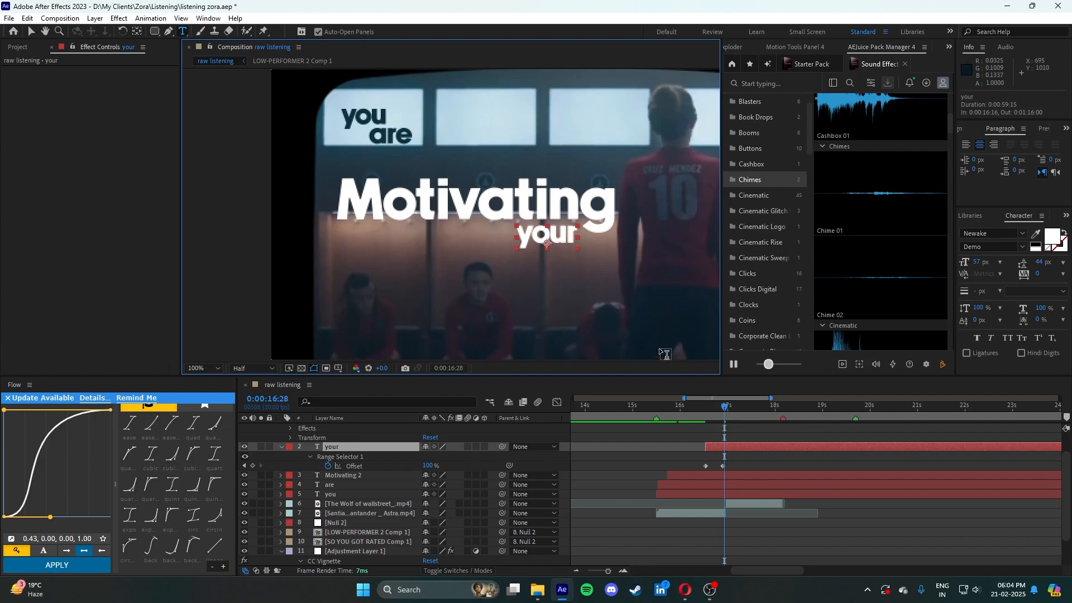
click(726, 451)
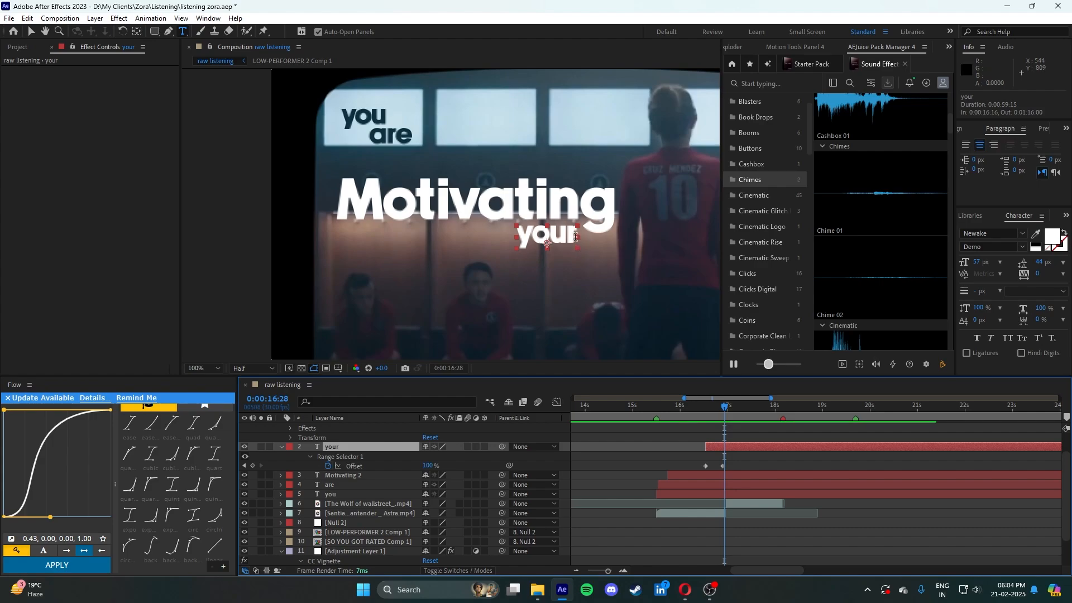
double_click(575, 237)
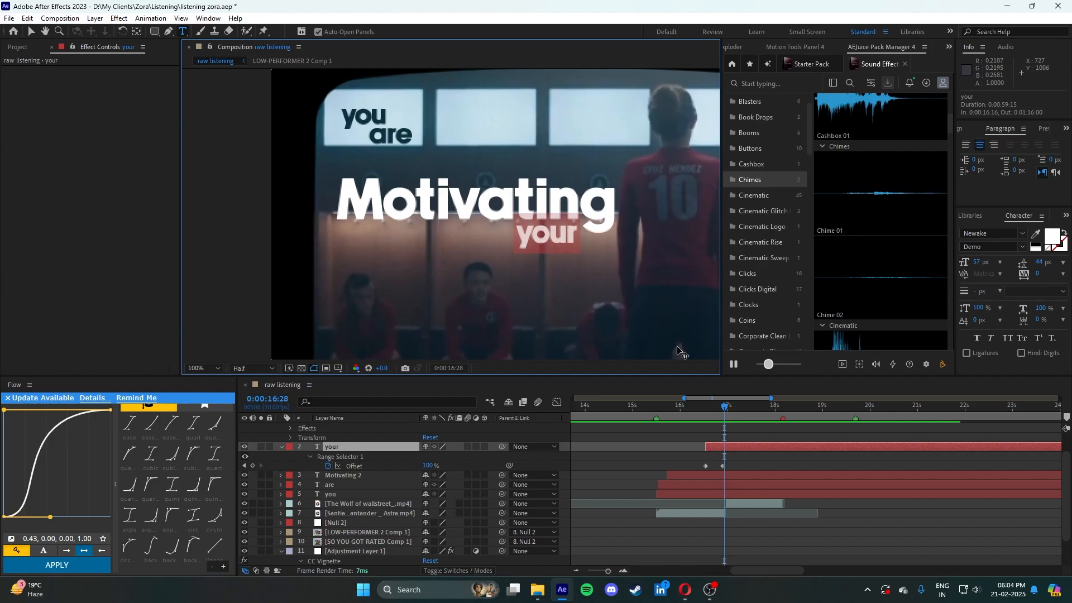
click(670, 457)
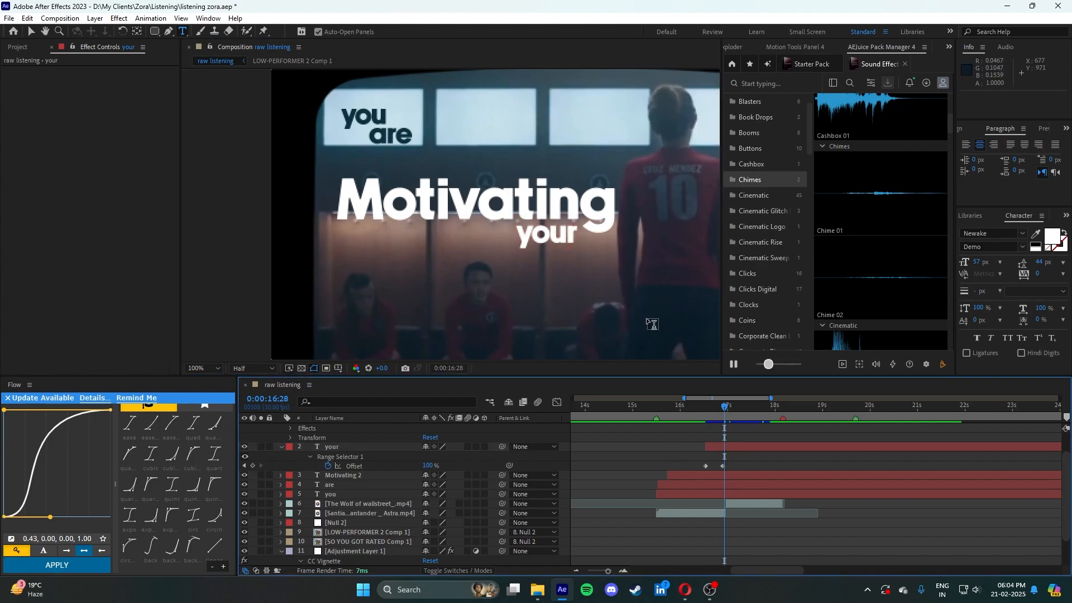
- Preview the "your" text entrance from 0:00:16:16
scroll(606, 251, up, 1)
scroll(607, 251, down, 2)
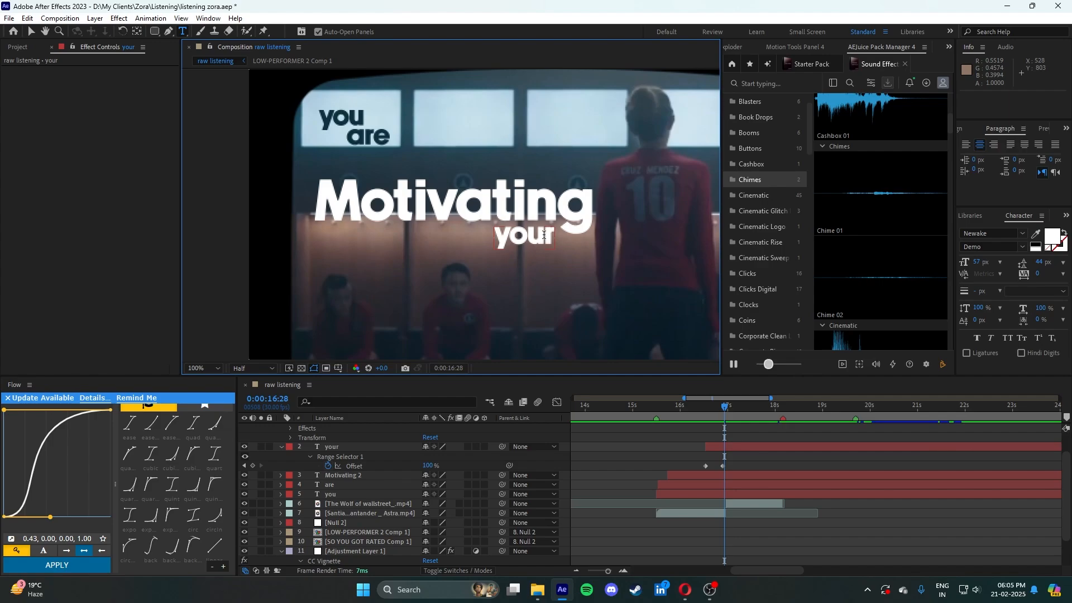
scroll(752, 463, up, 1)
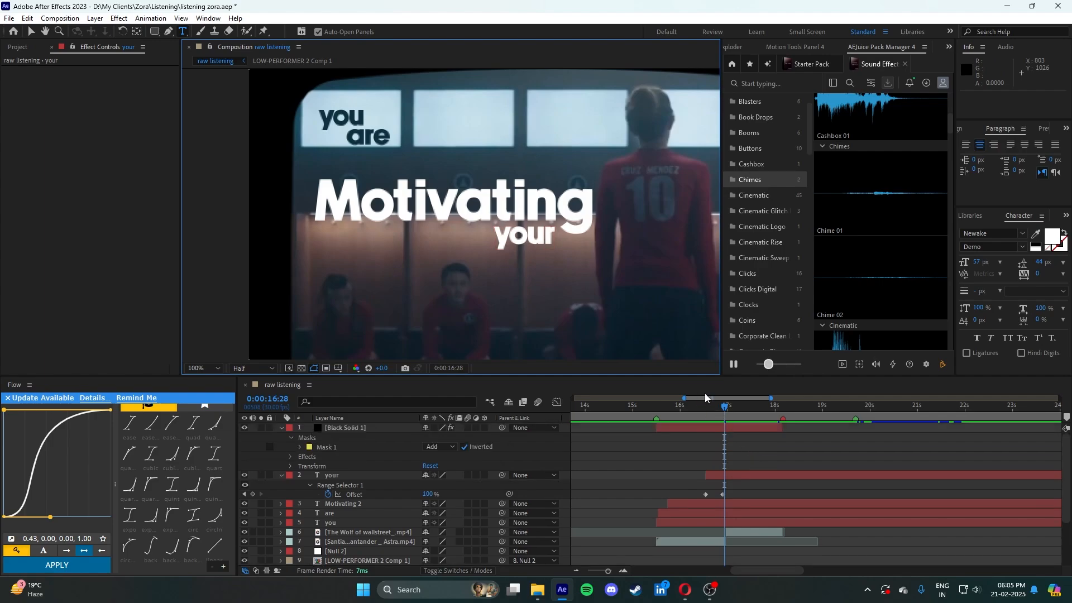
click(722, 406)
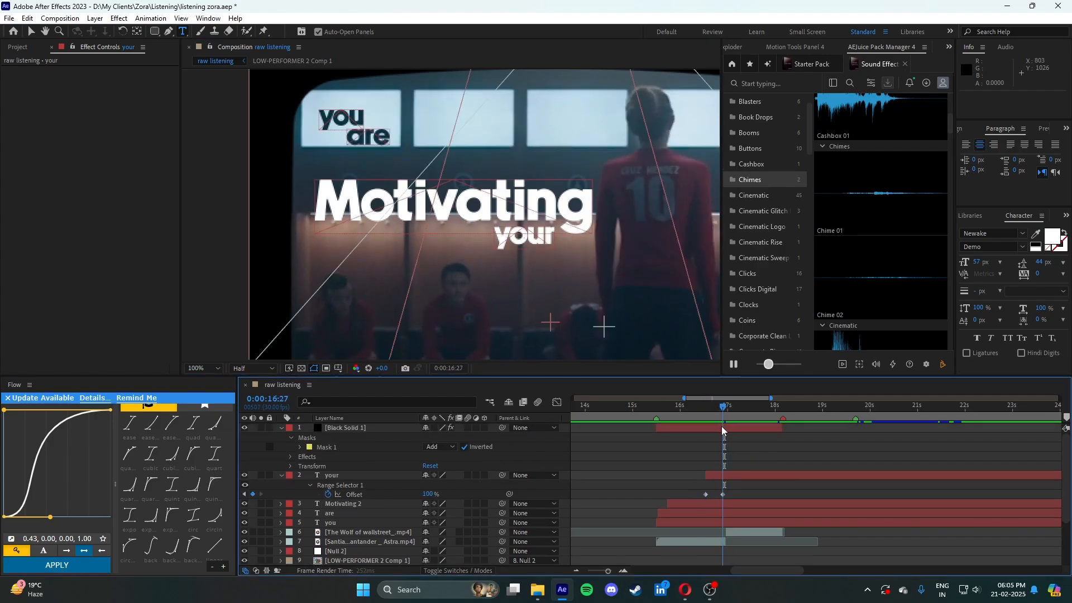
drag(723, 406, 706, 406)
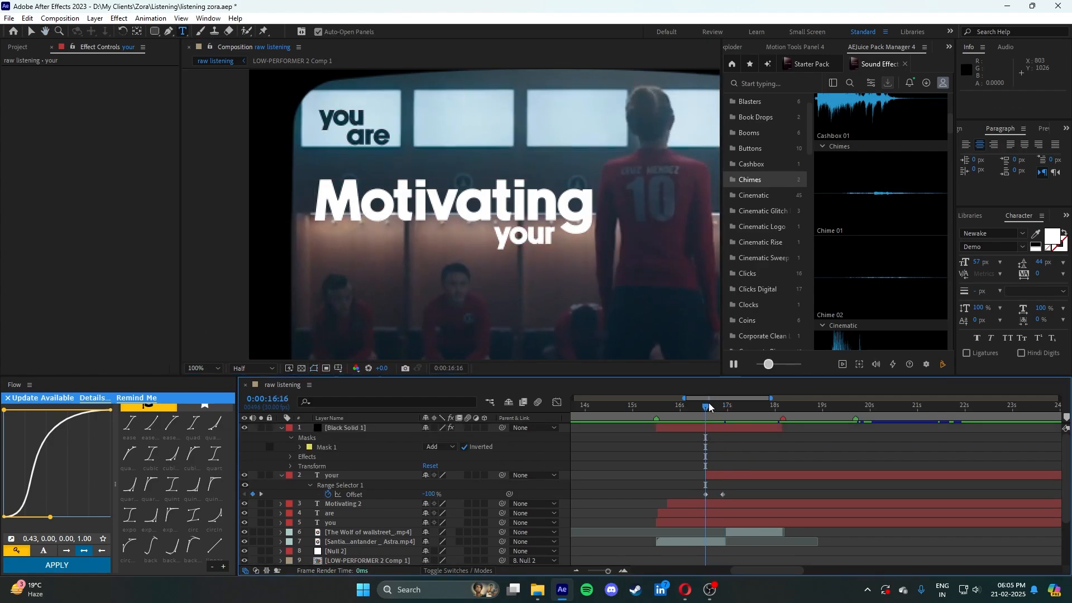
key(space)
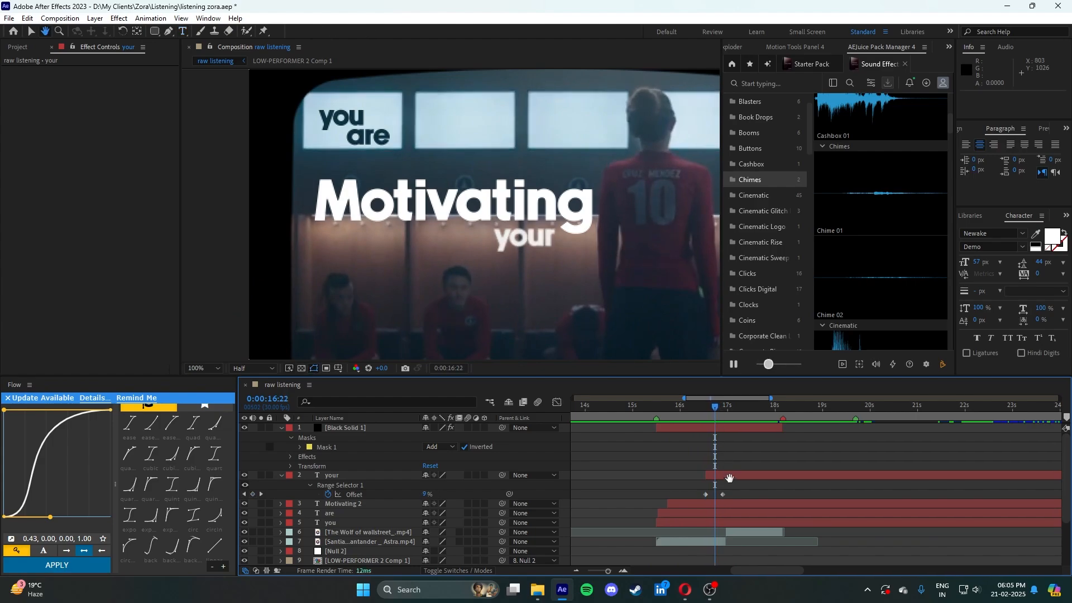
- Duplicate the "your" layer with its keyframes, shift the copy to start at 0:00:16:21, and save the project
click(33, 36)
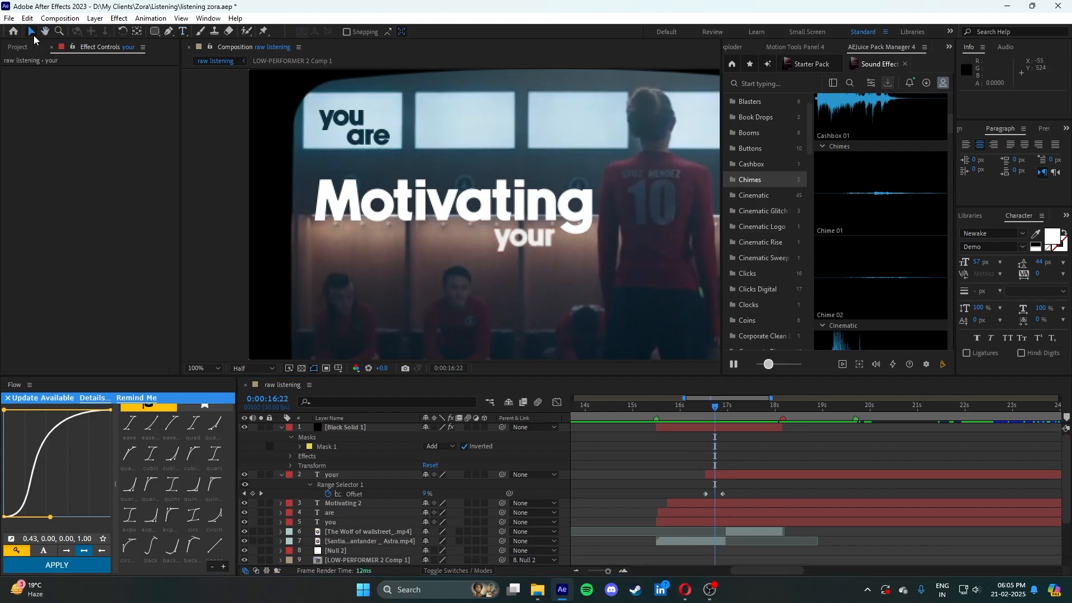
click(735, 476)
drag(736, 474, 740, 470)
key(u)
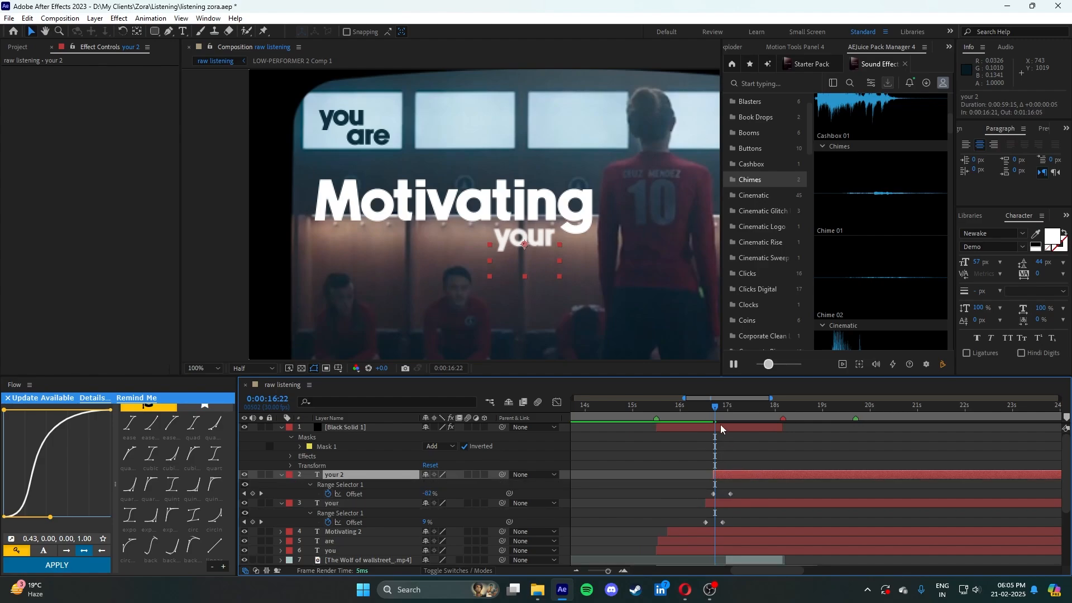
drag(714, 406, 726, 409)
key(ctrl+s)
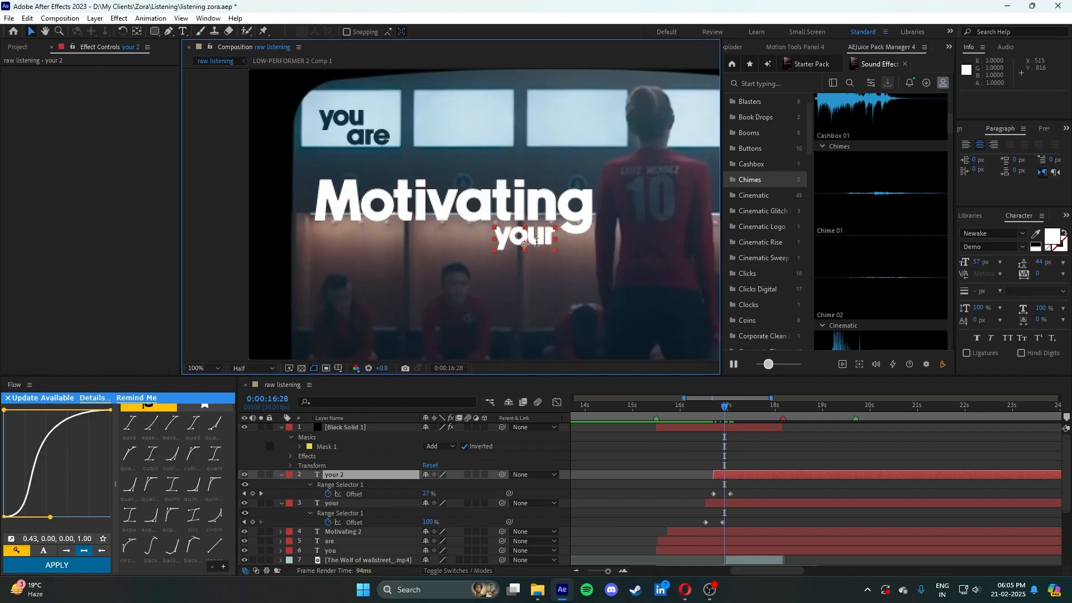
- Change the copied text to "team" and place it directly beneath "your", at a position of about 489, 865
double_click(537, 242)
drag(590, 286, 591, 305)
text(tea)
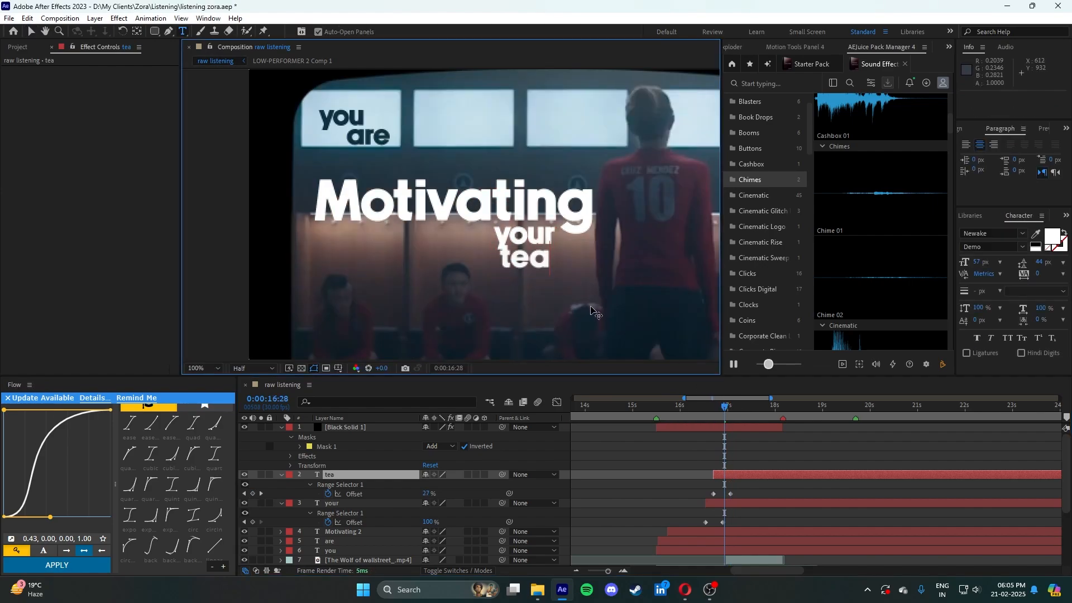
text(m)
key(shift+Left)
key(shift+Left)
key(shift+Left)
key(shift+Left)
mouse_move(604, 317)
mouse_down()
mouse_move(624, 323)
mouse_move(600, 321)
mouse_up()
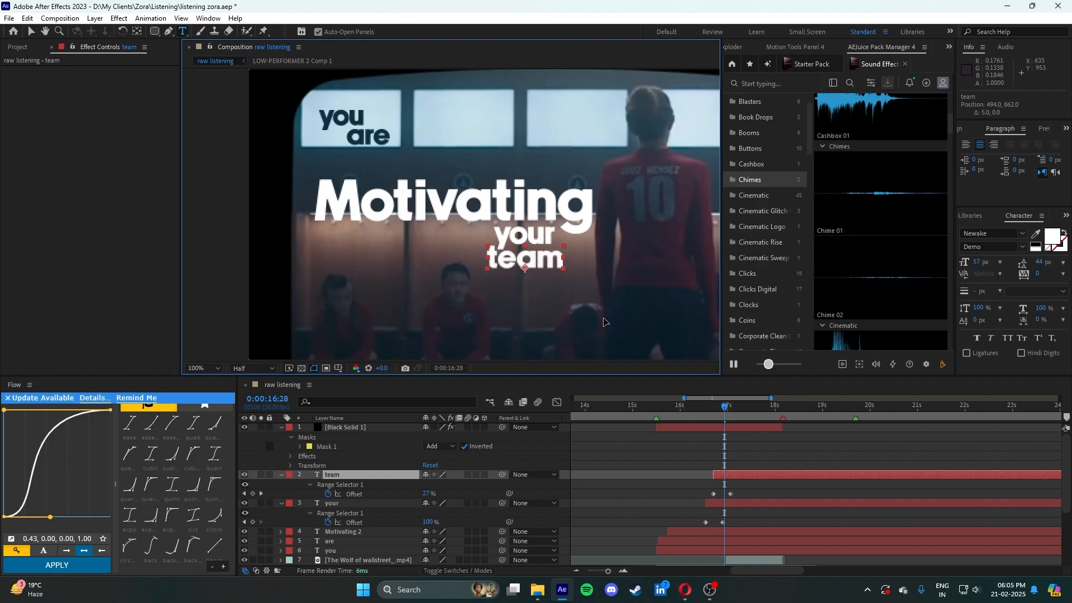
scroll(604, 320, down, 3)
scroll(605, 322, up, 2)
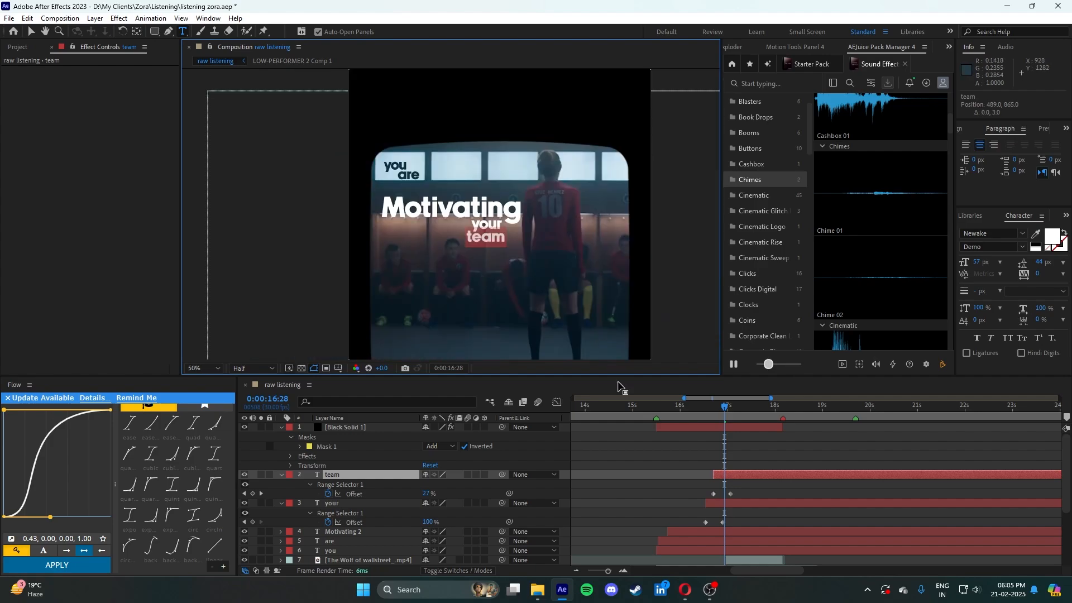
click(622, 446)
scroll(450, 261, down, 2)
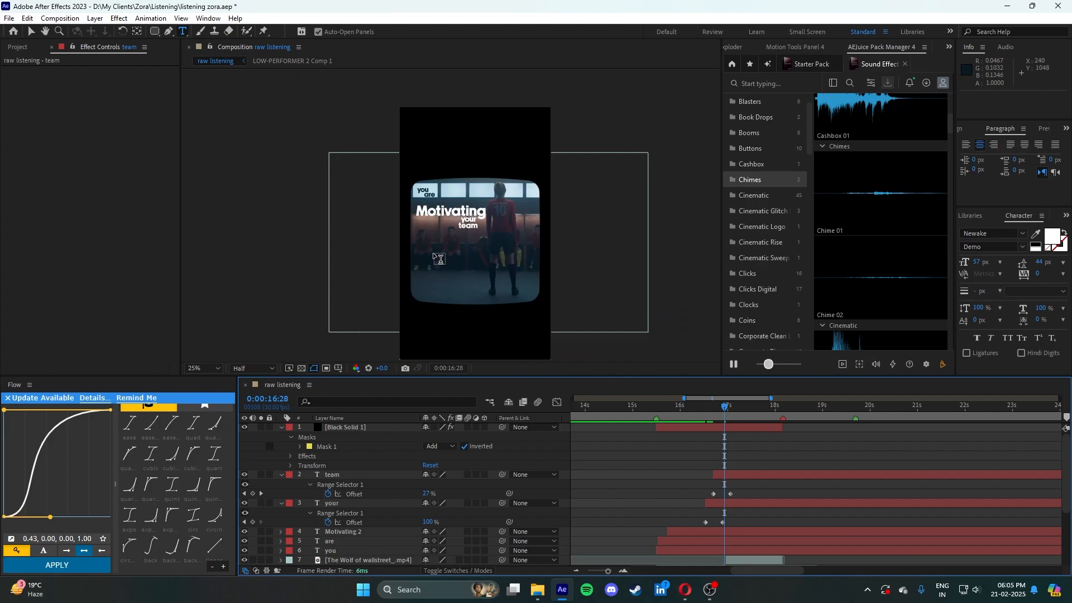
- Set the "team" text size to 29 px and tuck it under the end of "your", at about 545, 845
scroll(433, 253, up, 1)
scroll(434, 252, up, 1)
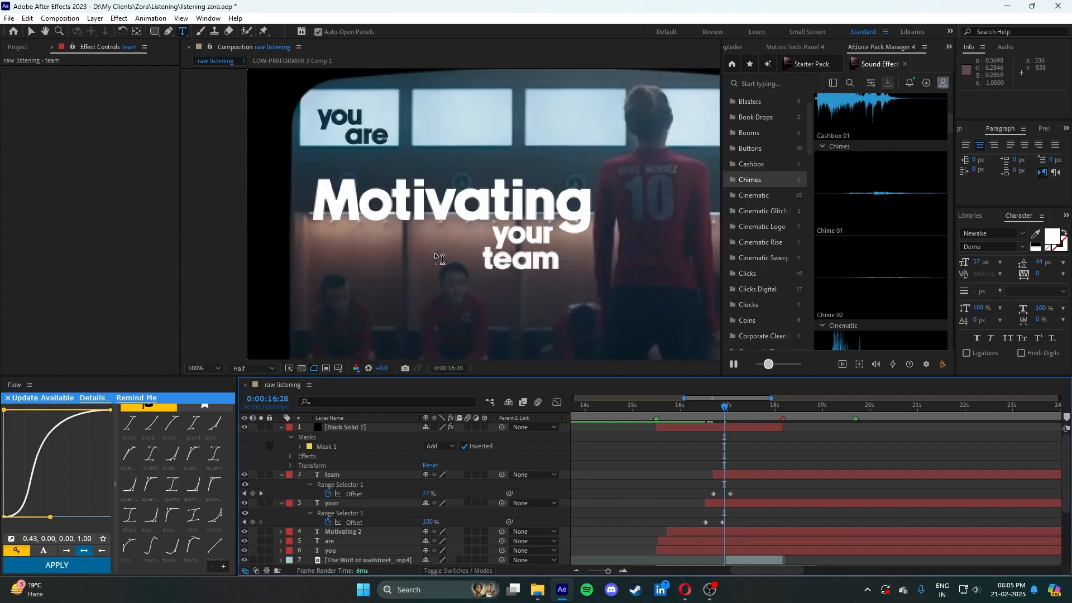
double_click(515, 263)
drag(557, 303, 588, 307)
drag(982, 265, 964, 263)
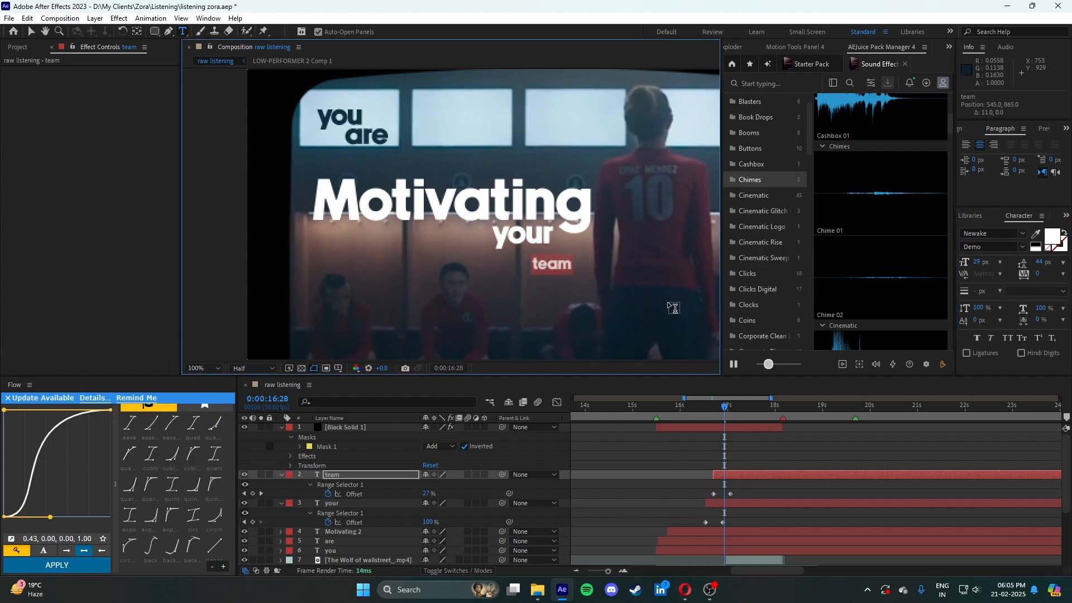
mouse_move(674, 305)
mouse_down()
mouse_move(672, 284)
mouse_move(672, 295)
mouse_up()
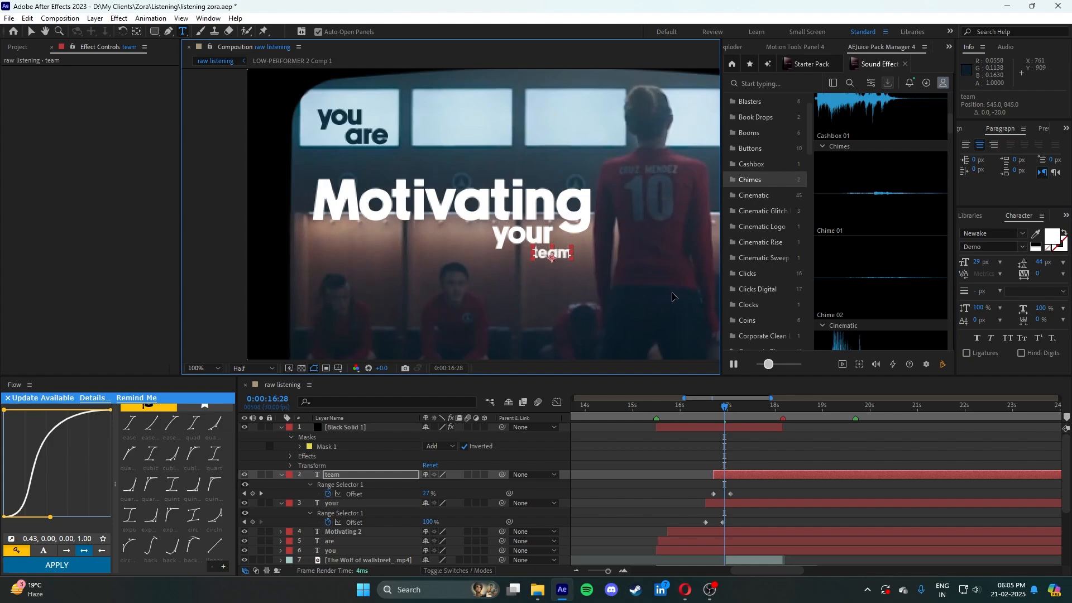
click(655, 444)
scroll(593, 272, down, 4)
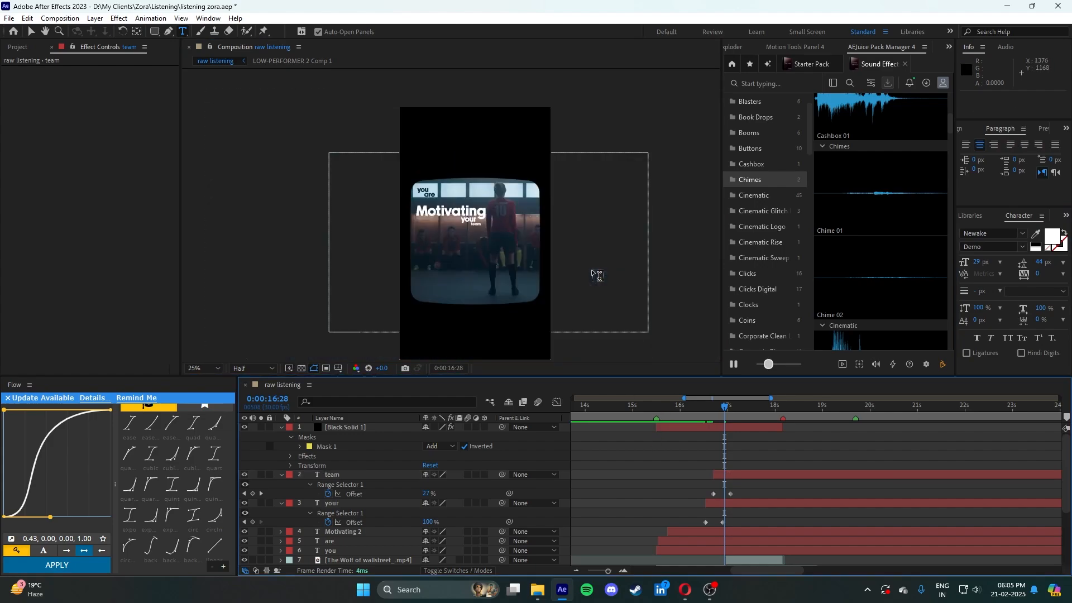
- Activate the Selection tool and save the project
scroll(517, 269, up, 2)
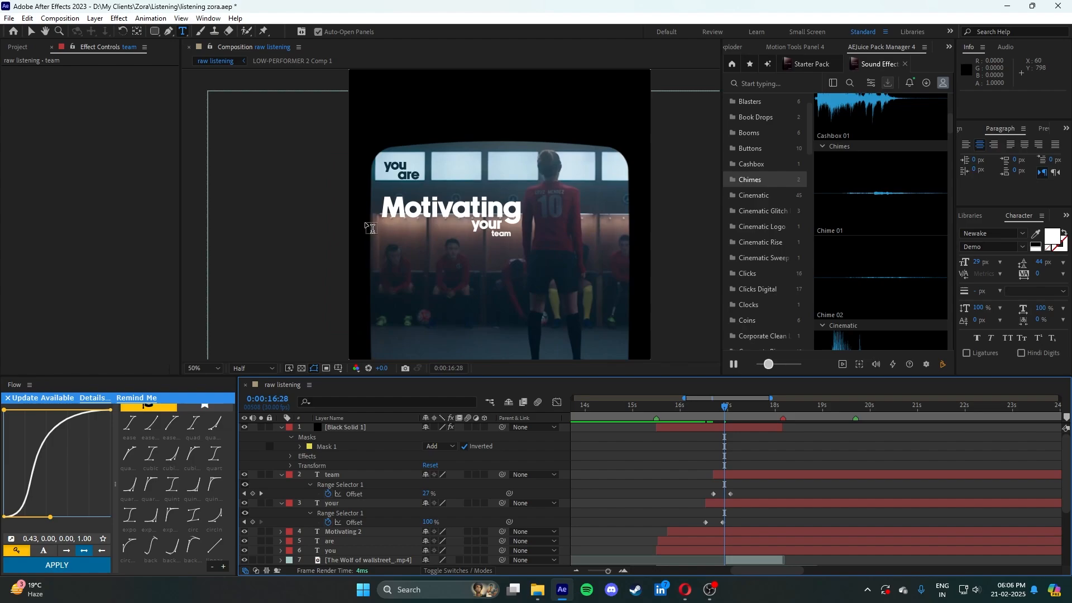
click(31, 32)
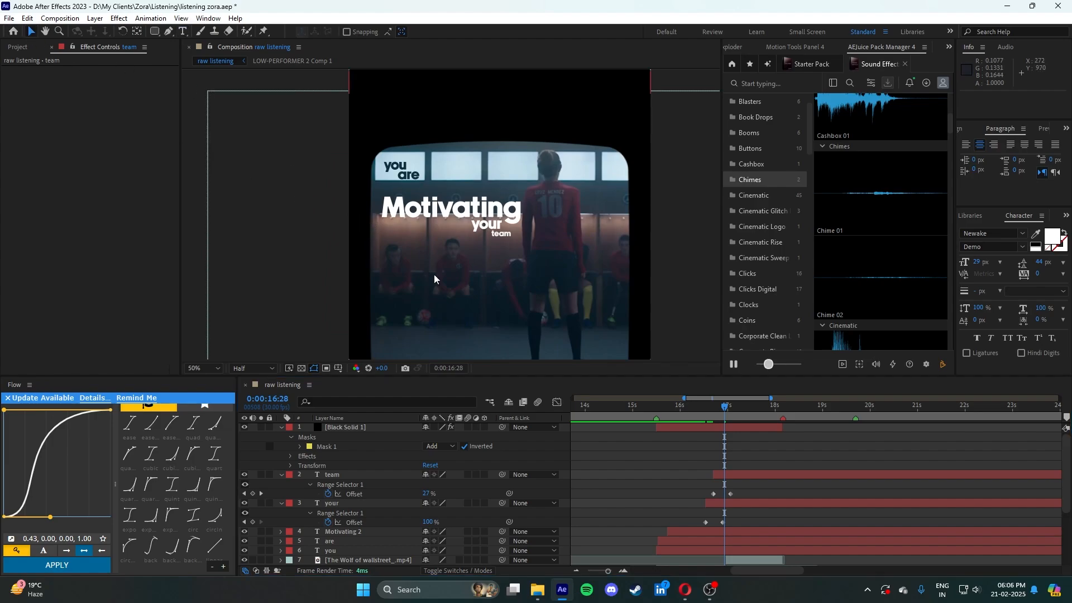
key(ctrl+s)
- Select the locker-room clip layer and move the playhead to its out point at 0:00:16:28
click(706, 440)
scroll(751, 471, down, 4)
click(719, 477)
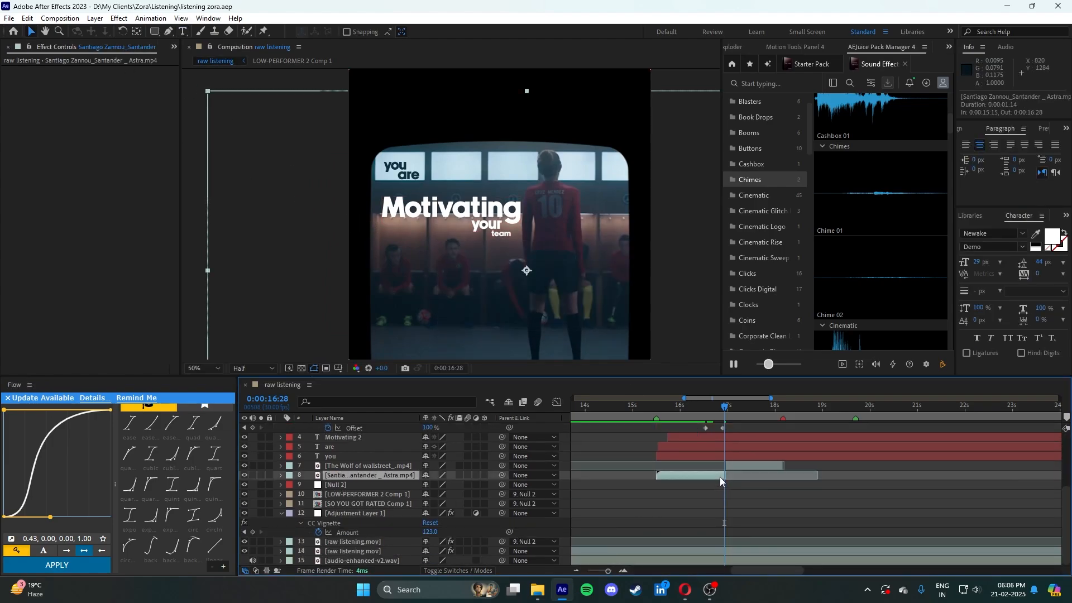
click(716, 498)
click(722, 474)
drag(725, 407, 673, 413)
click(739, 494)
click(688, 475)
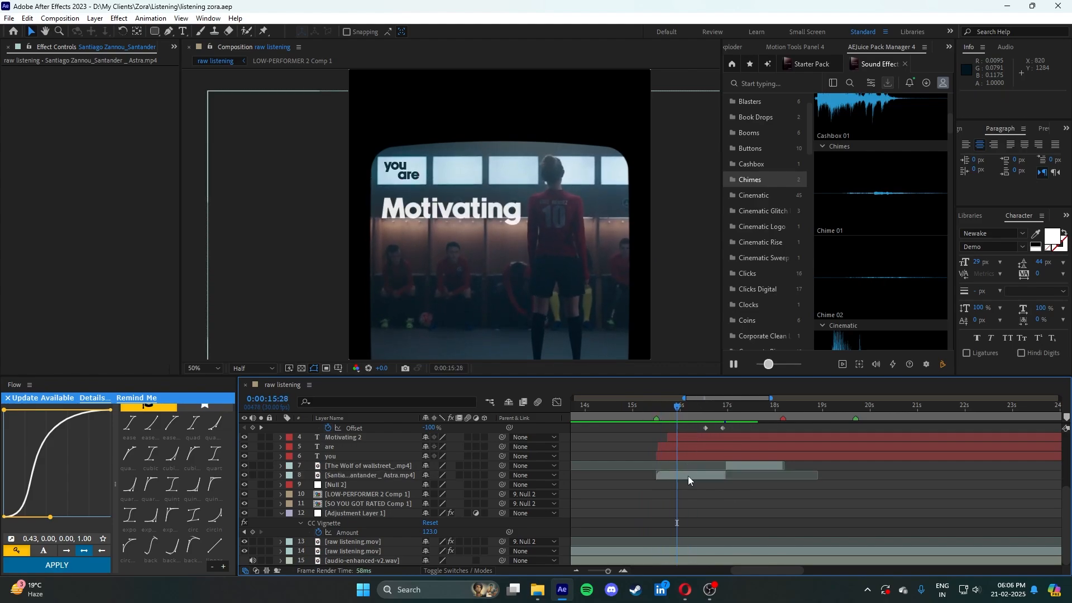
key(o)
click(714, 496)
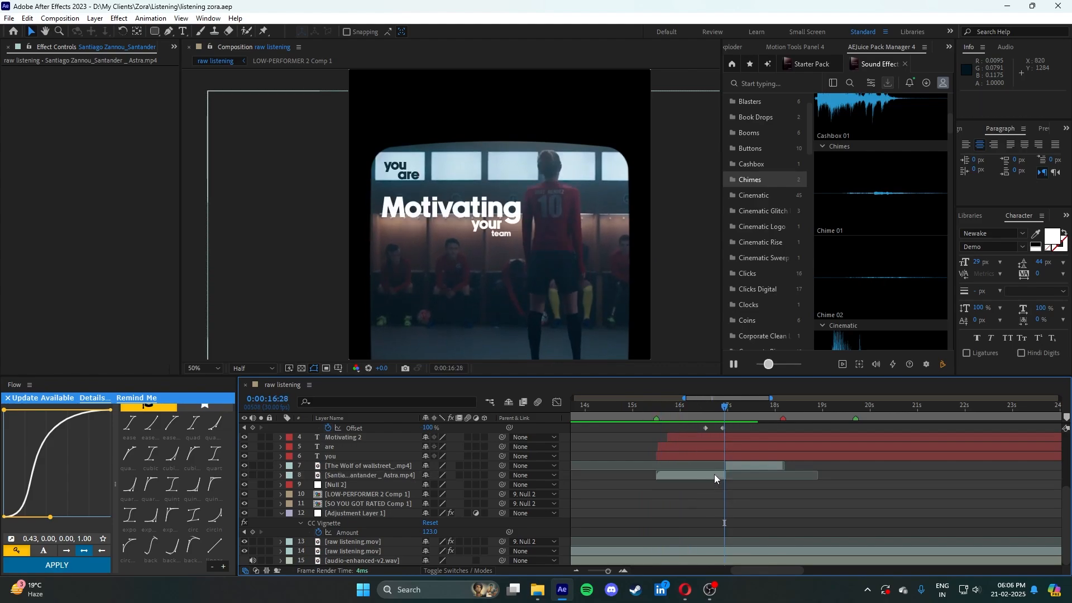
click(714, 474)
- Trim the ends of the "team", "your", "Motivating 2", "are" and "you" layers to 0:00:16:28 and collapse their keyframes
click(711, 454)
scroll(734, 480, up, 4)
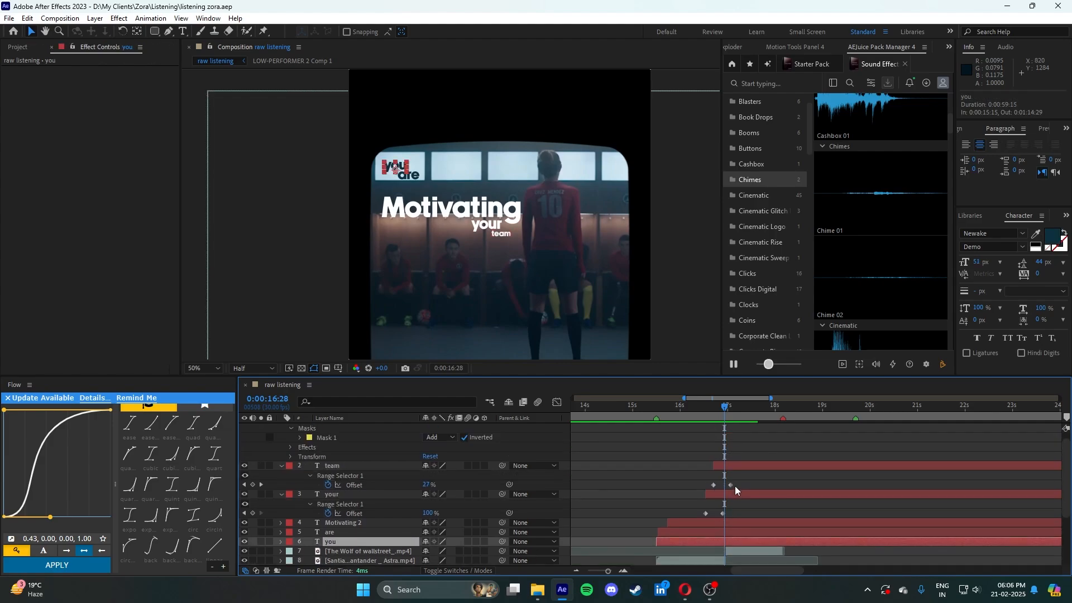
click(733, 476)
shift+click(728, 550)
scroll(741, 533, down, 1)
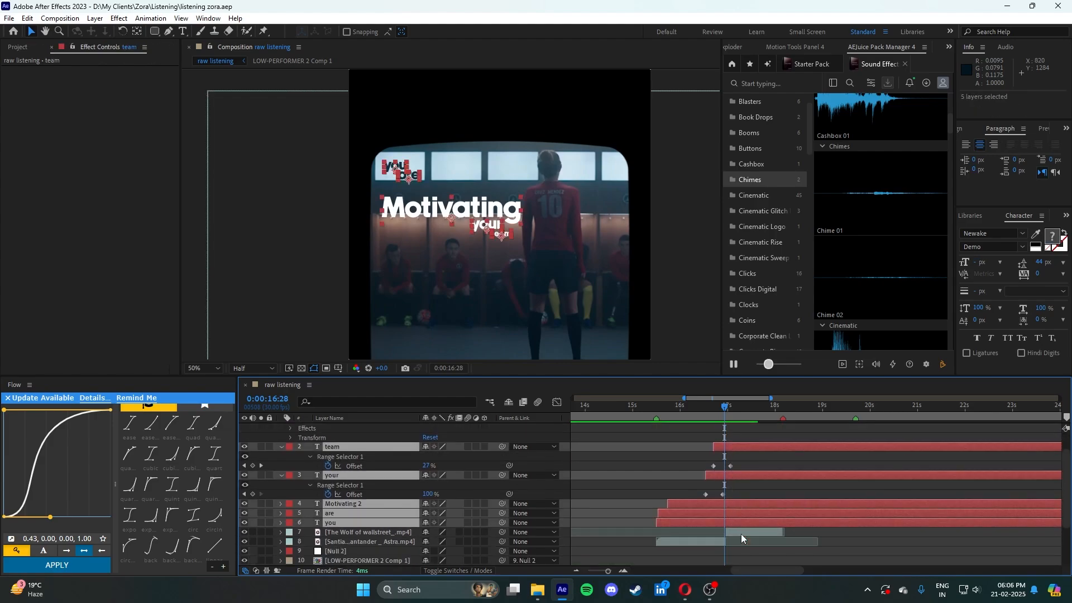
key(alt+bracketright)
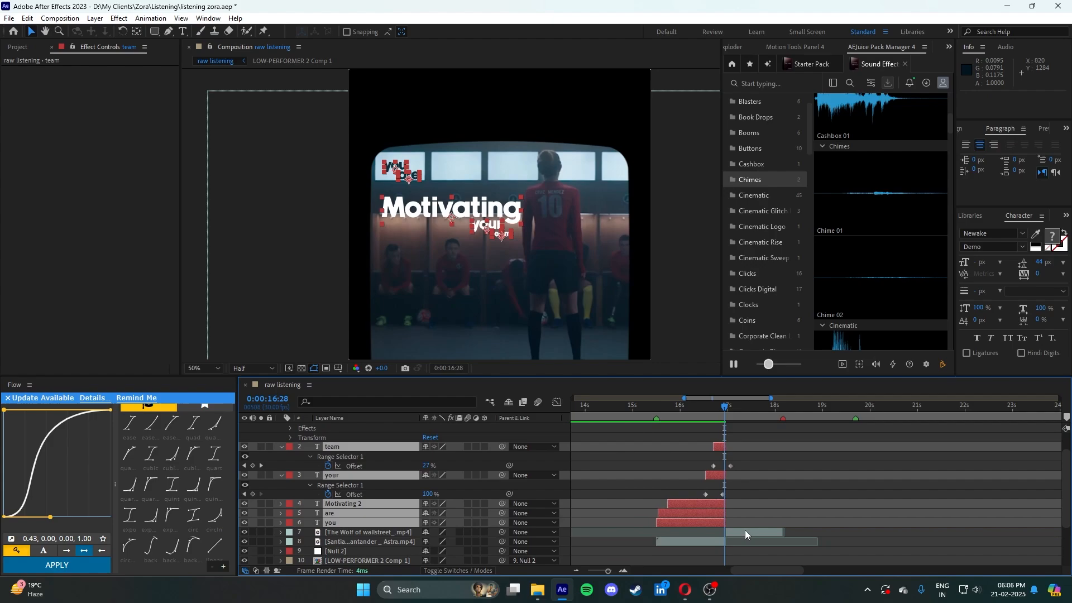
key(u)
click(745, 547)
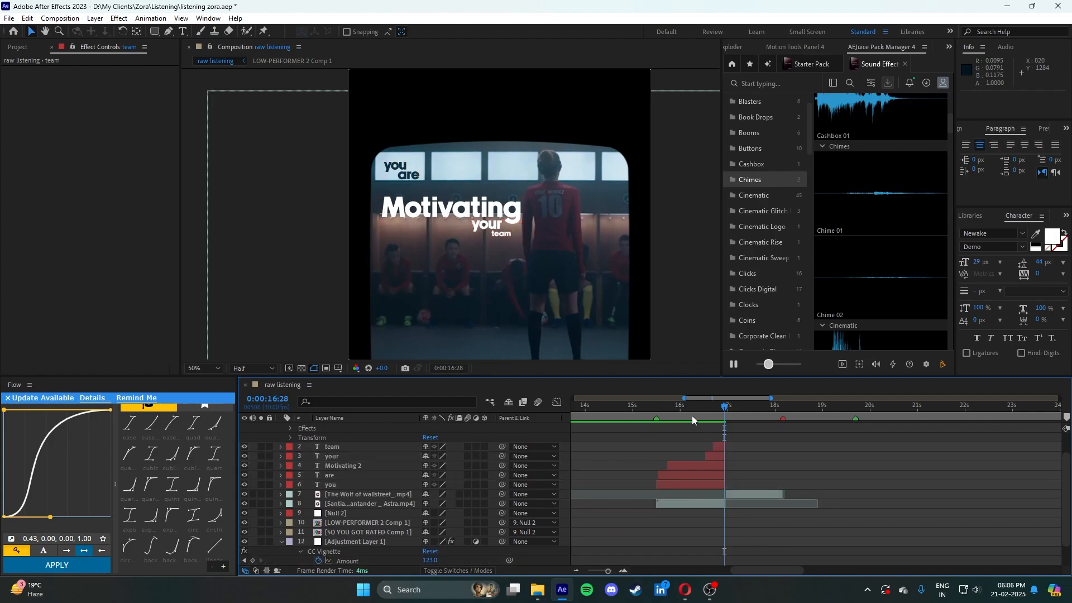
- Save the project and preview the full title sequence from about 0:00:15:15
drag(722, 415, 719, 412)
click(725, 408)
drag(608, 570, 610, 567)
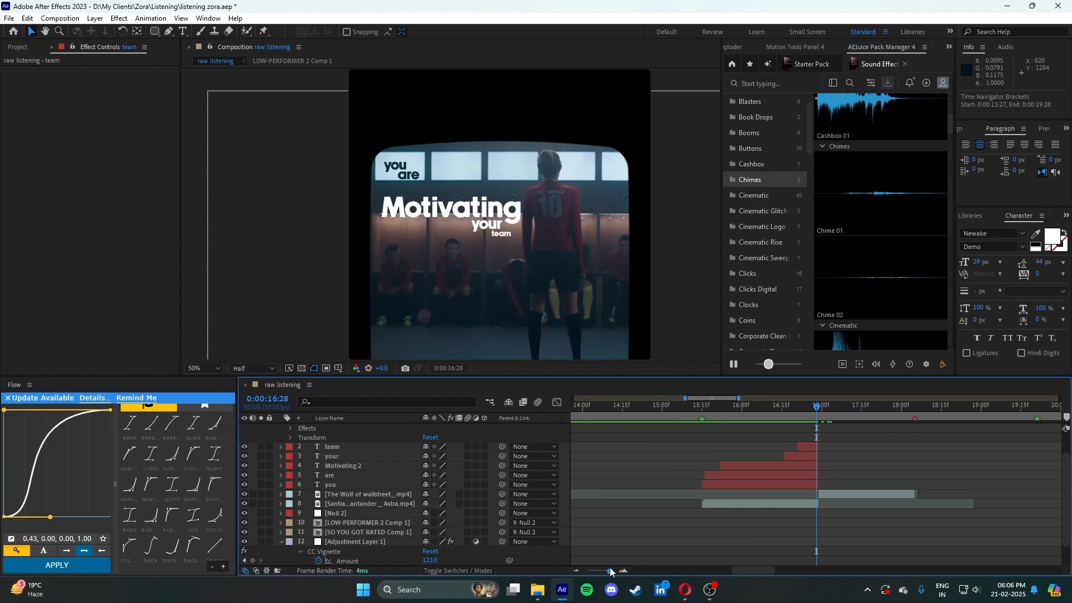
key(ctrl+s)
click(705, 413)
key(space)
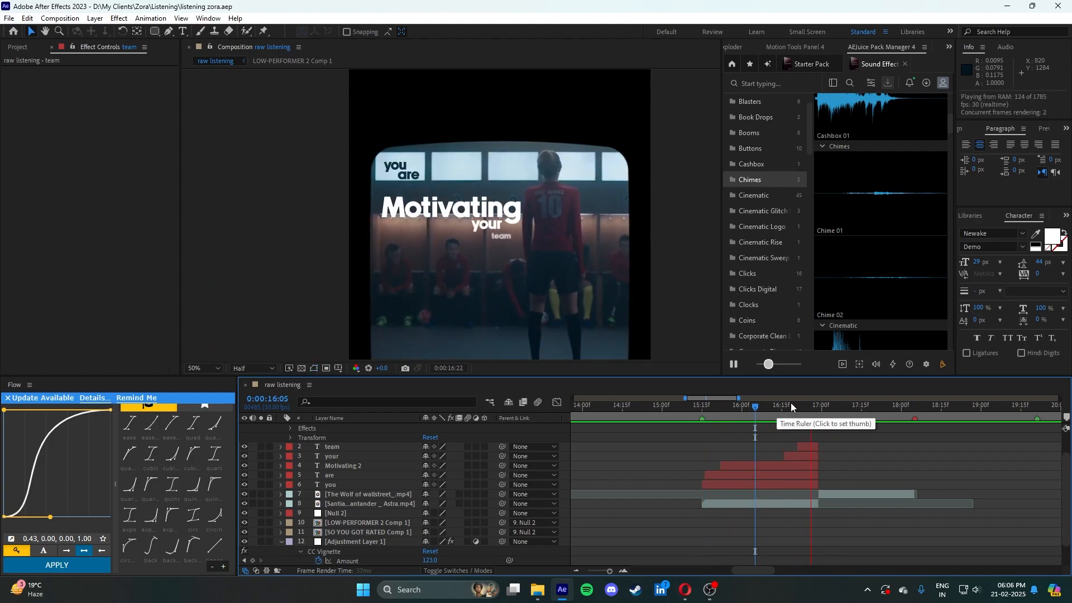
- Shift the "your" and "team" layers four frames earlier so "your" starts at 0:00:16:12, and preview their entrance
click(751, 408)
drag(752, 406, 780, 408)
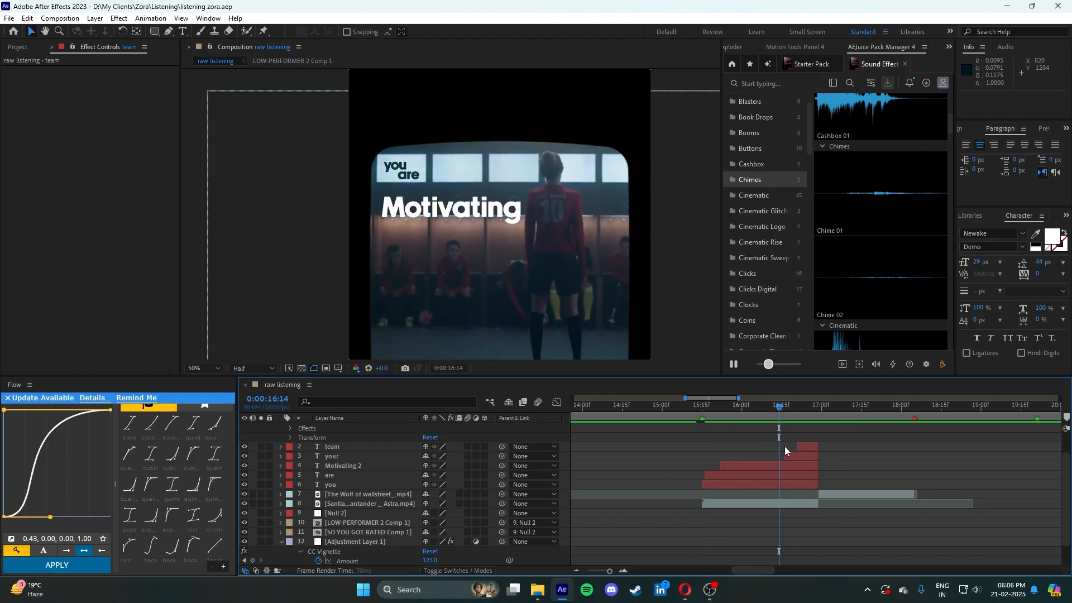
click(800, 455)
shift+click(807, 446)
drag(784, 456, 774, 456)
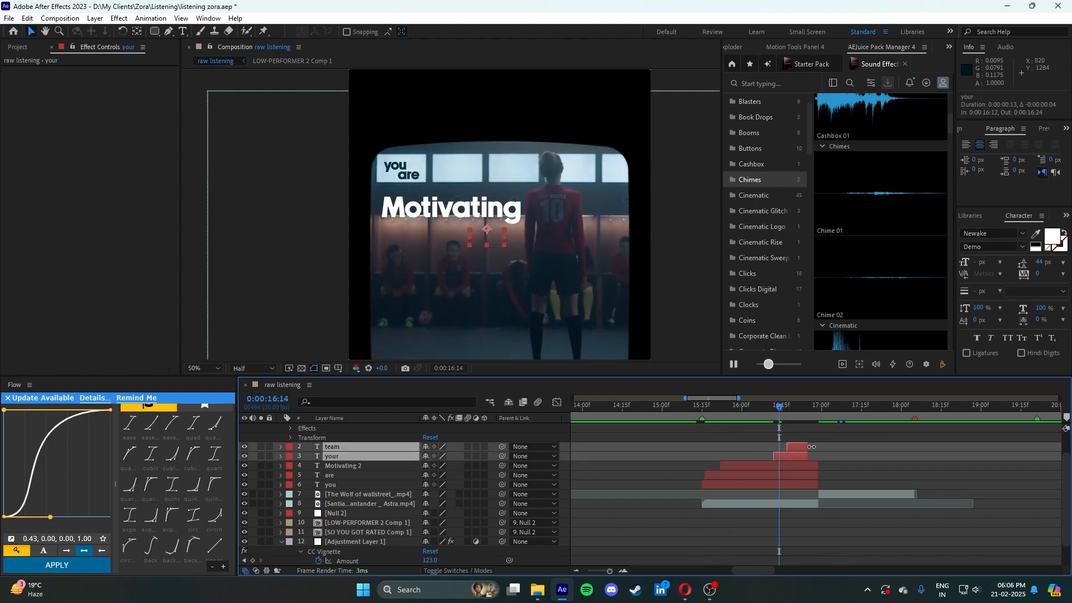
click(762, 406)
key(space)
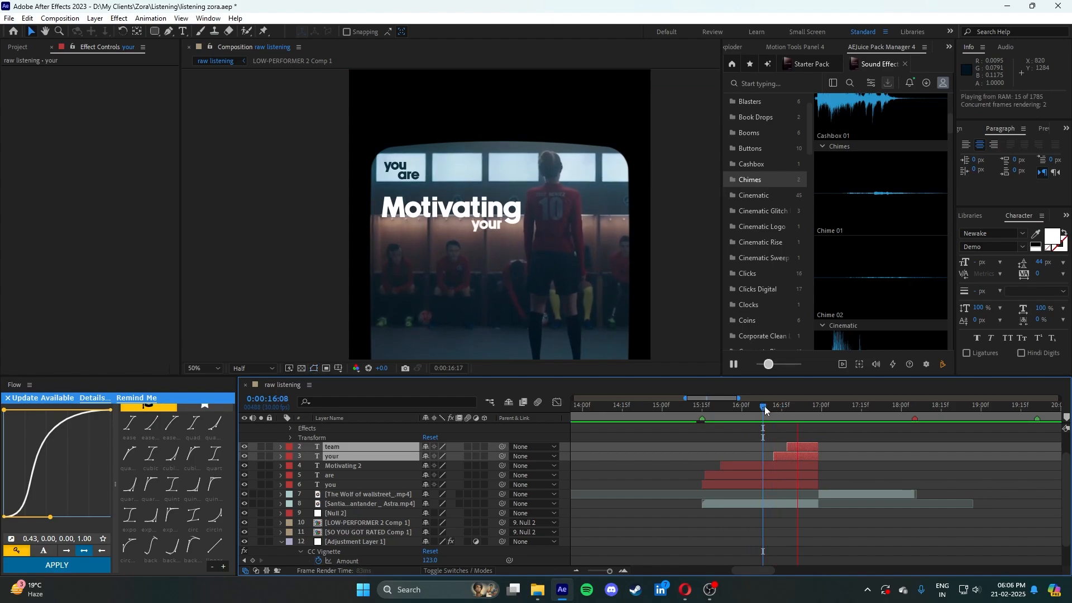
- Start "your" at about 0:00:16:09 and "team" at about 0:00:16:14, with both layers ending at the clip cut
click(765, 406)
key(space)
drag(786, 454, 819, 446)
key(ctrl+shift+a)
- Preview the retimed title sequence from 0:00:15:10 through the cut to the next clip
key(space)
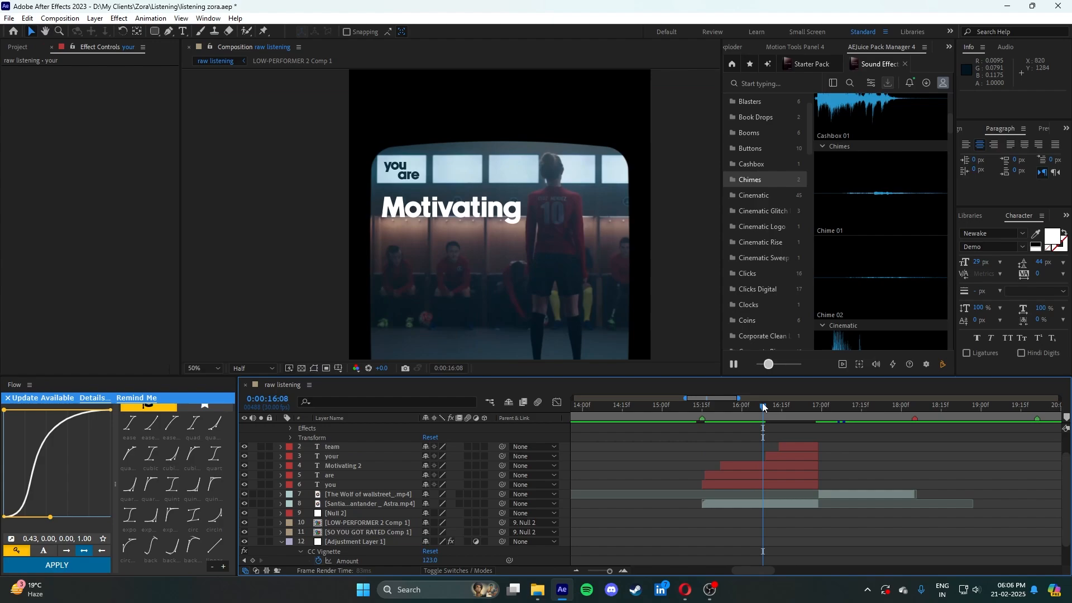
click(687, 404)
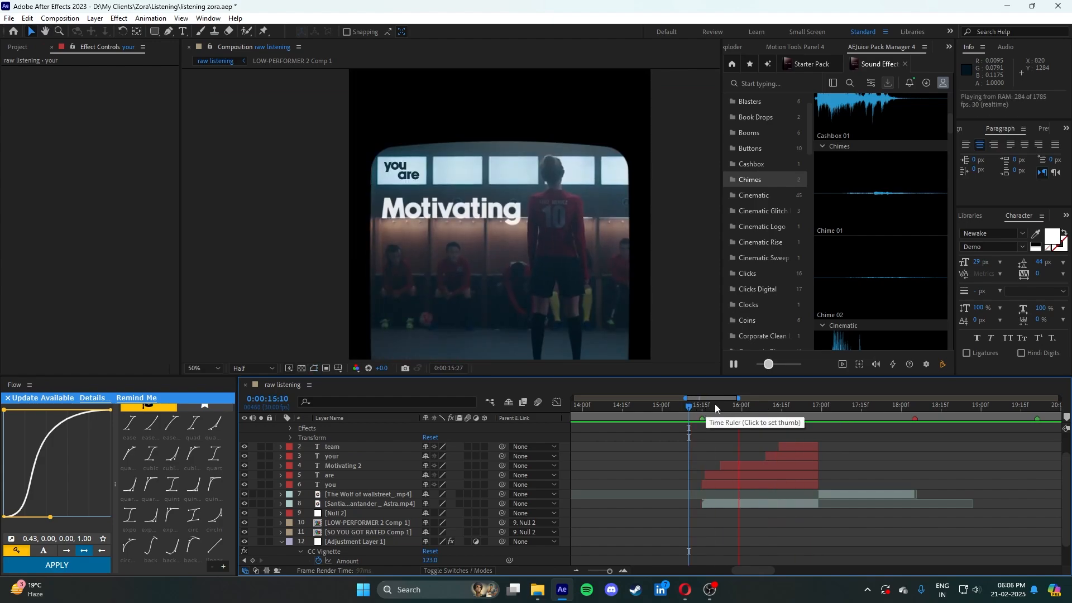
click(771, 407)
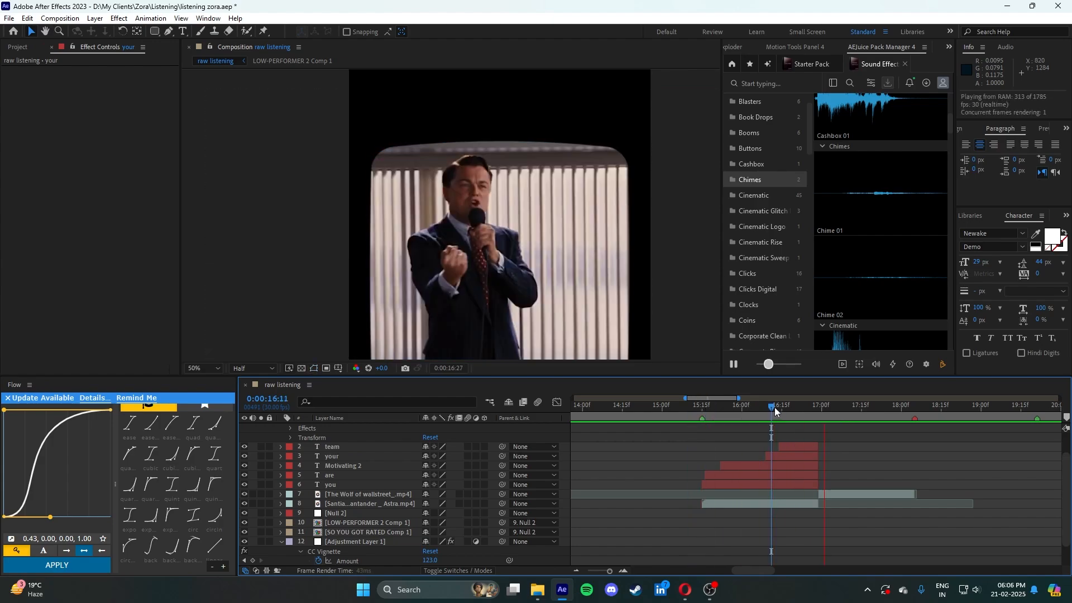
- Preview the Wolf of Wall Street clip from its start at 0:00:16:29
click(821, 407)
scroll(690, 553, up, 3)
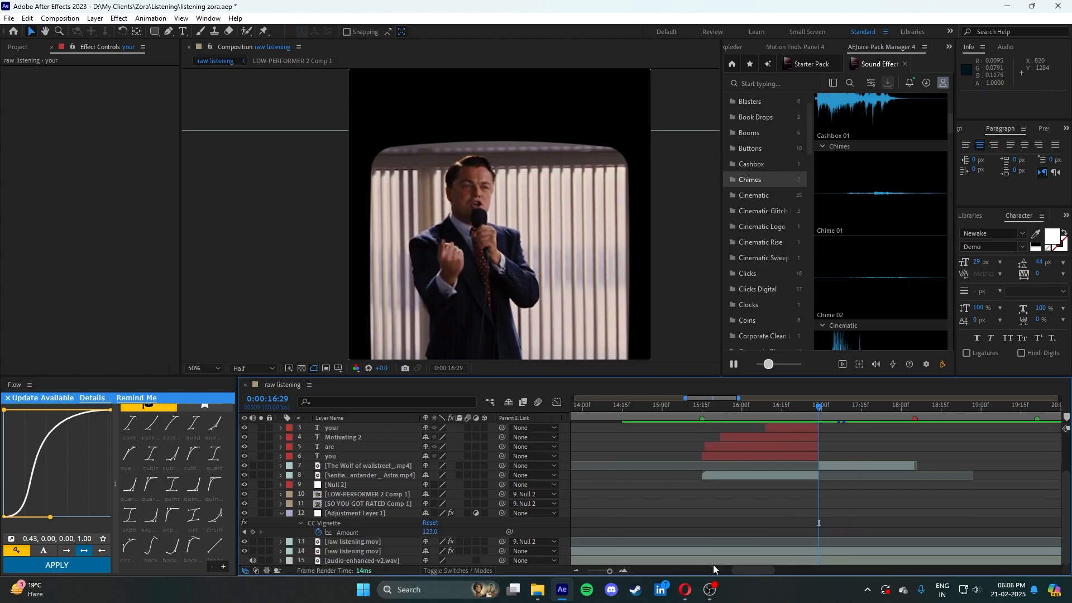
drag(744, 571, 748, 564)
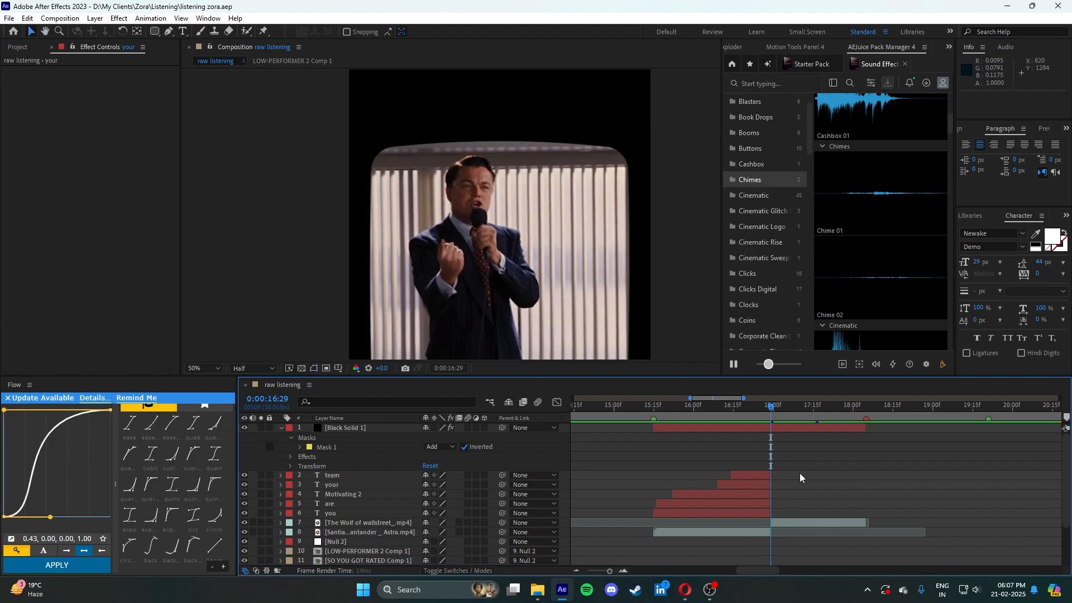
click(771, 409)
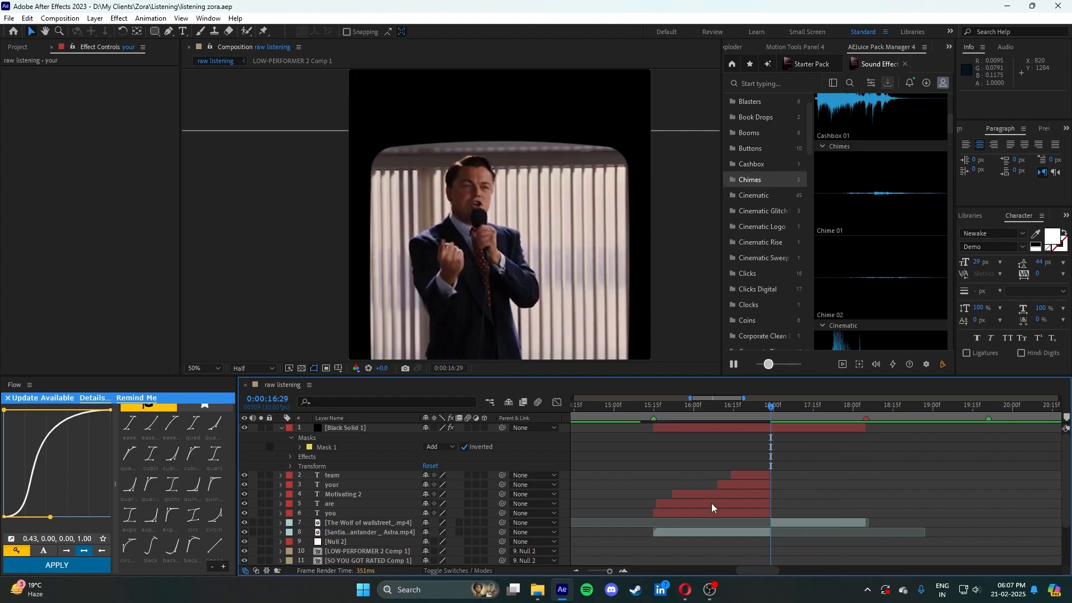
click(724, 494)
key(space)
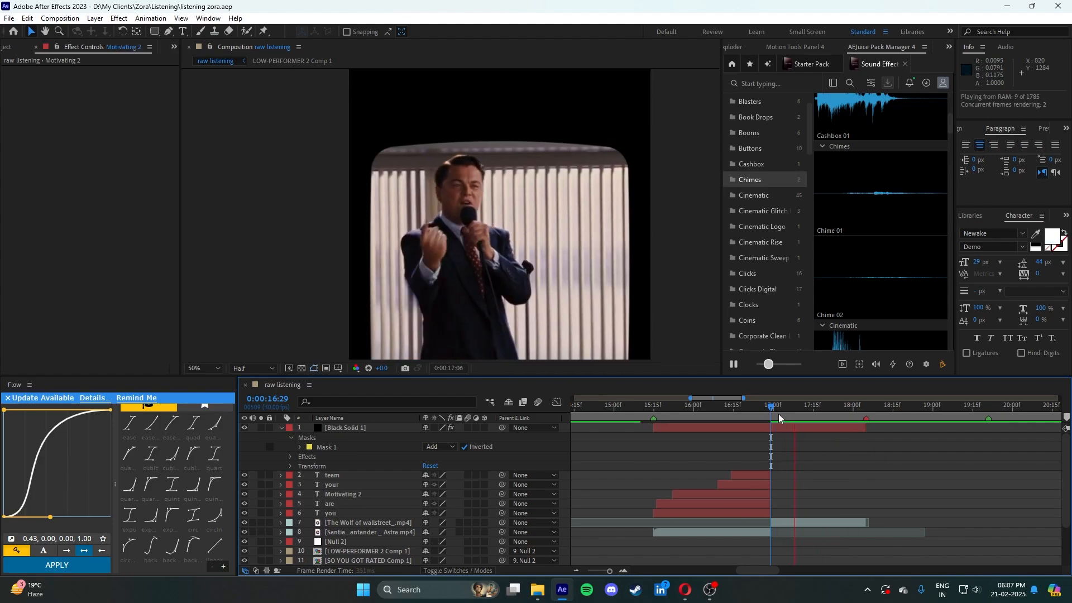
click(771, 413)
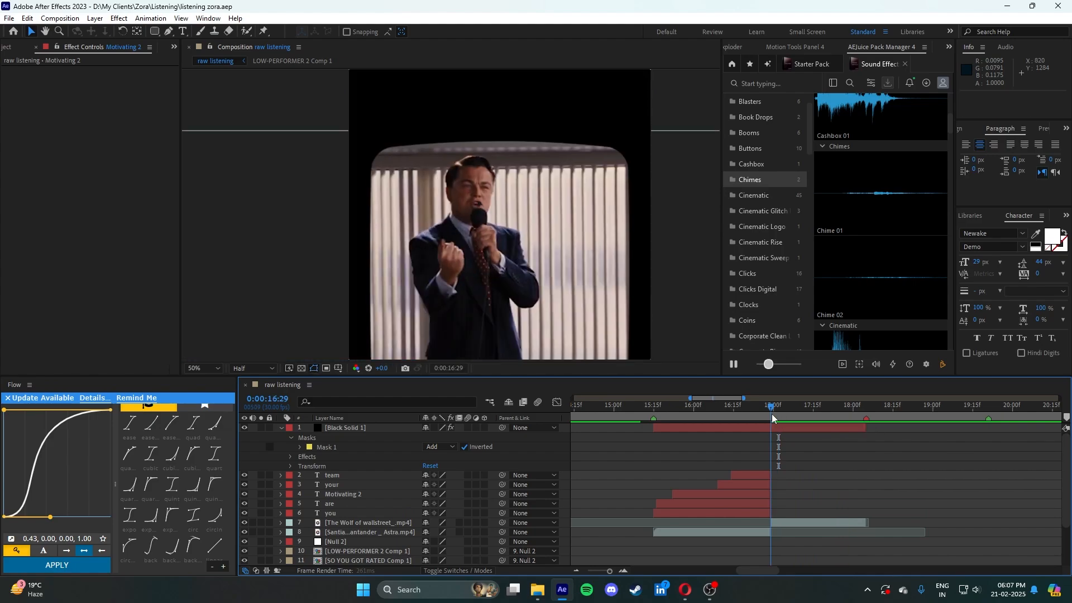
- Duplicate the "Motivating 2" layer, place the copy directly below the black solid, and start it at 0:00:16:29
click(705, 490)
key(ctrl+d)
key(ctrl+bracketright)
key(p)
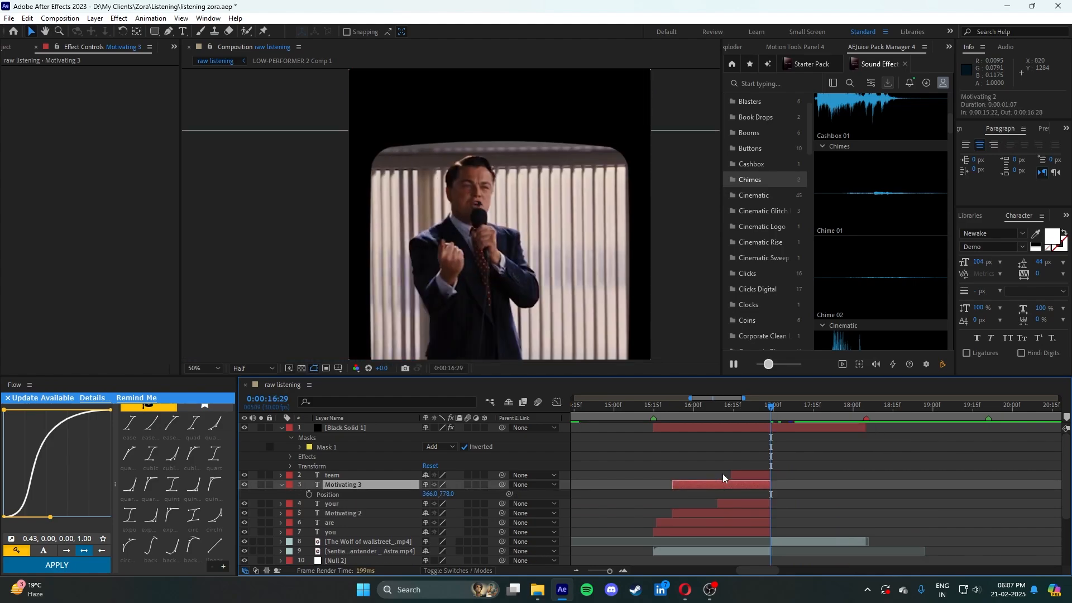
key(ctrl+bracketright)
key(bracketleft)
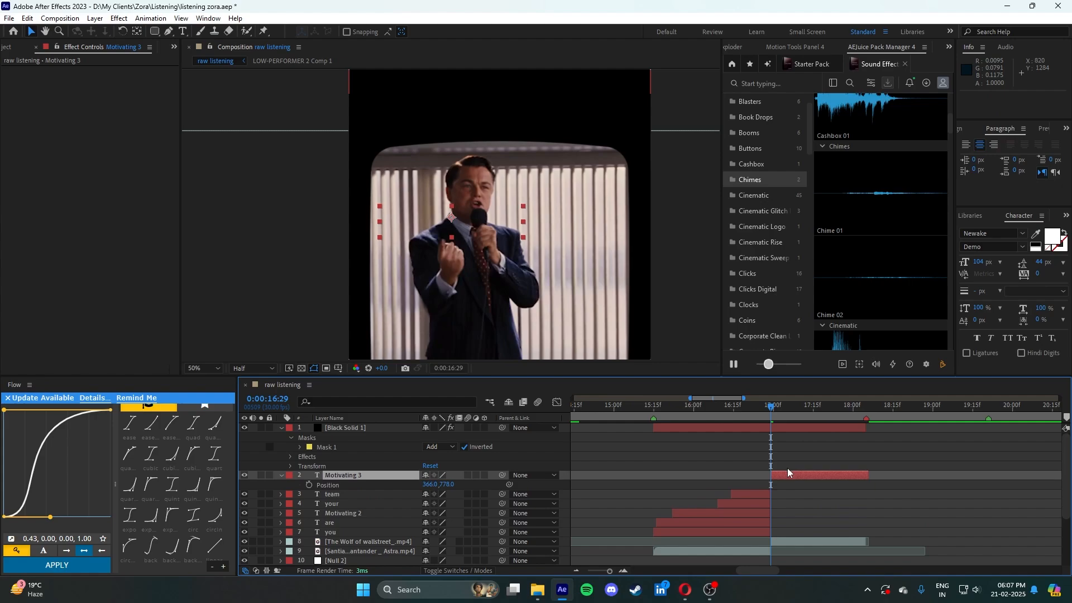
- Trim the end of the copied "Motivating" layer to 0:00:18:04, matching the Wolf of Wall Street clip
click(811, 484)
drag(867, 407, 864, 408)
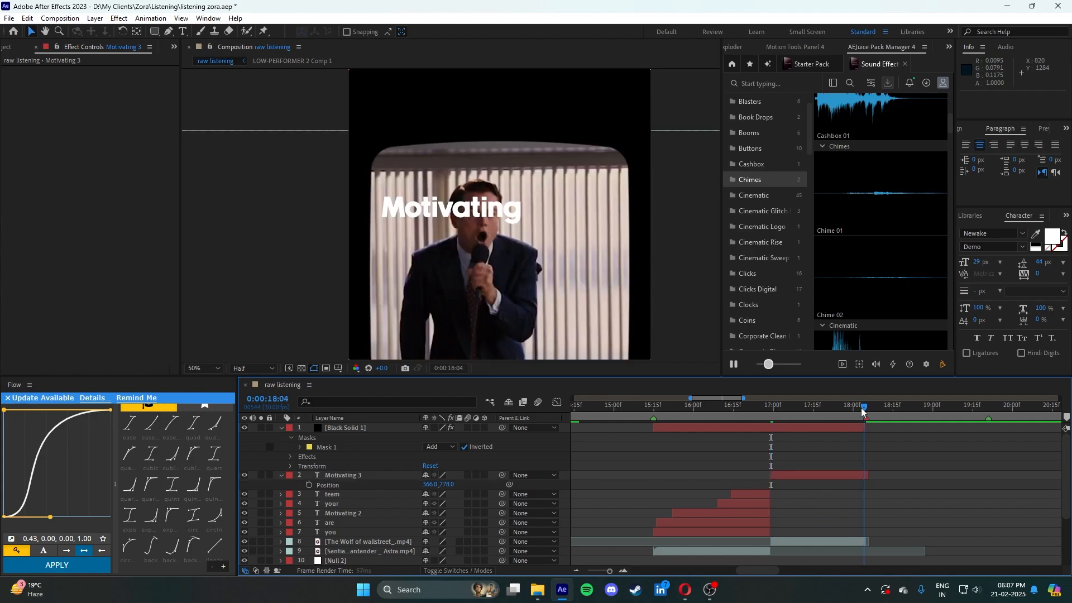
click(859, 478)
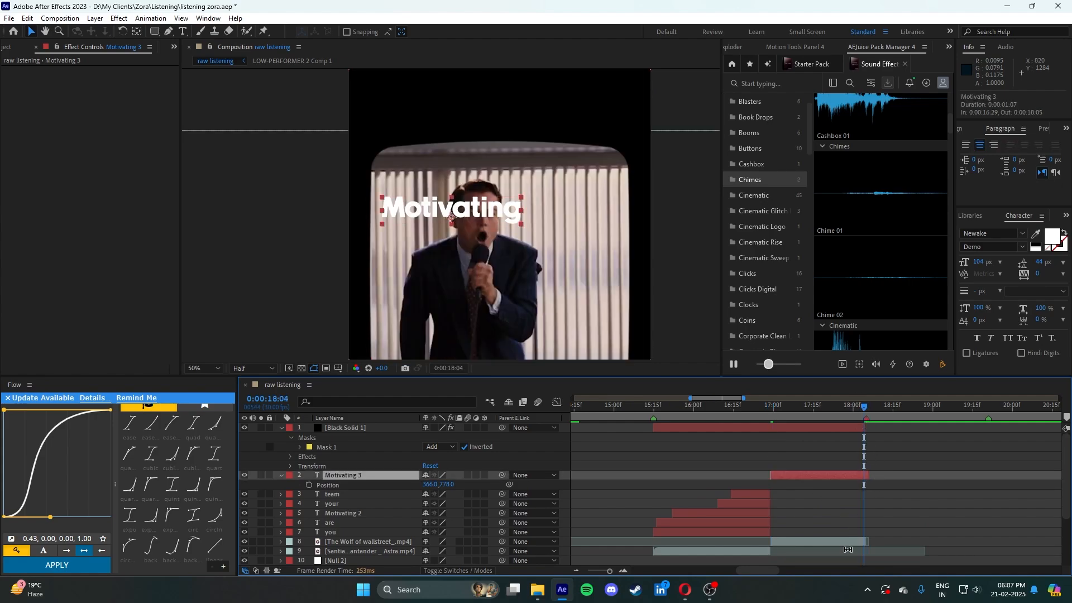
click(865, 540)
drag(868, 476, 865, 476)
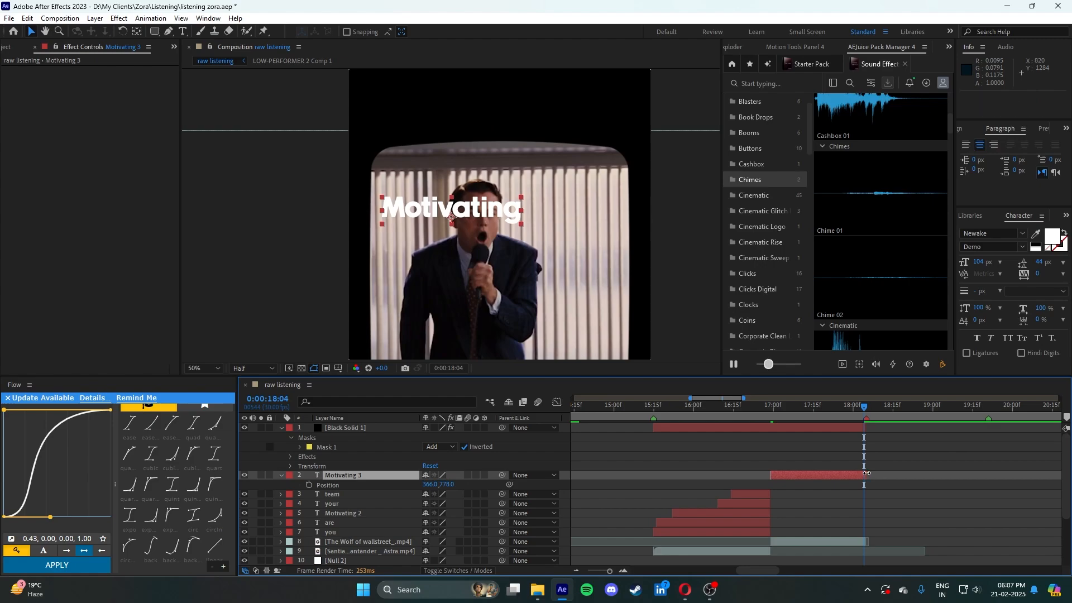
- Slow the copied text's entrance by moving its second range selector Offset keyframe to about 0:00:17:16
key(u)
click(775, 407)
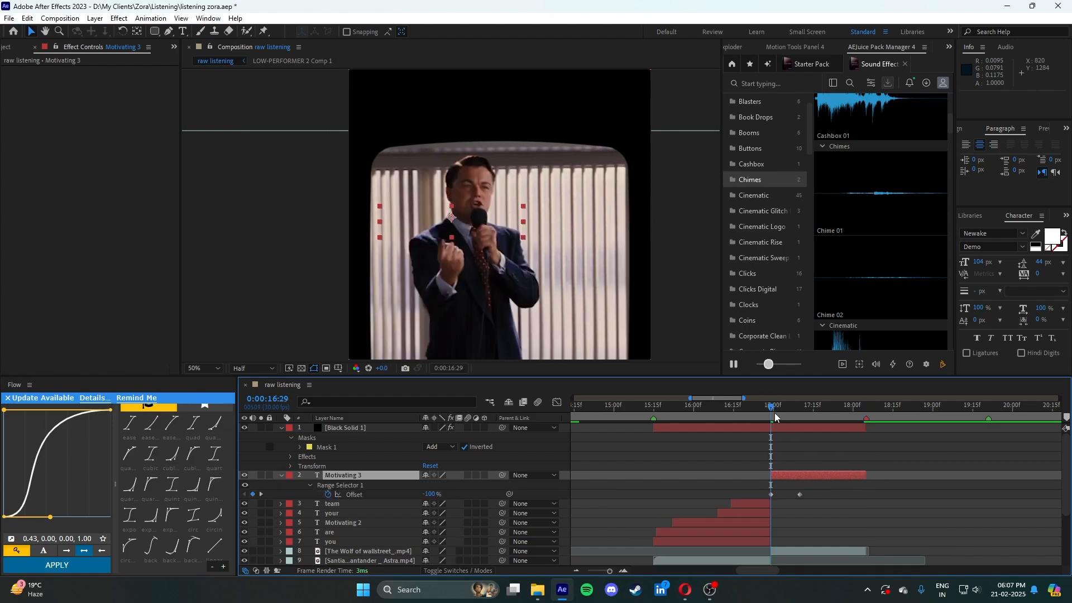
key(space)
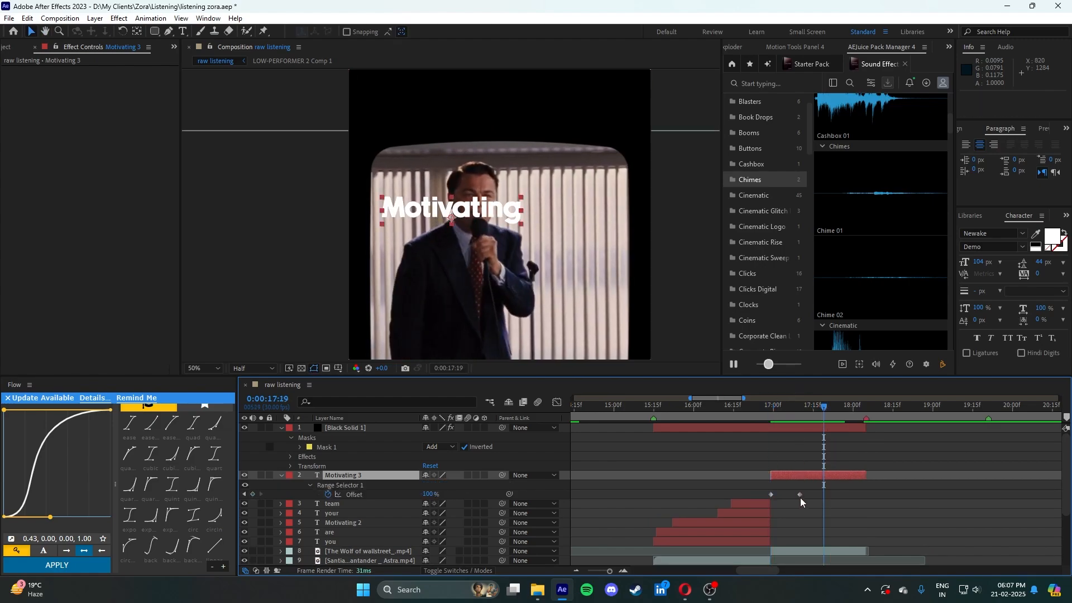
drag(799, 494, 815, 493)
key(space)
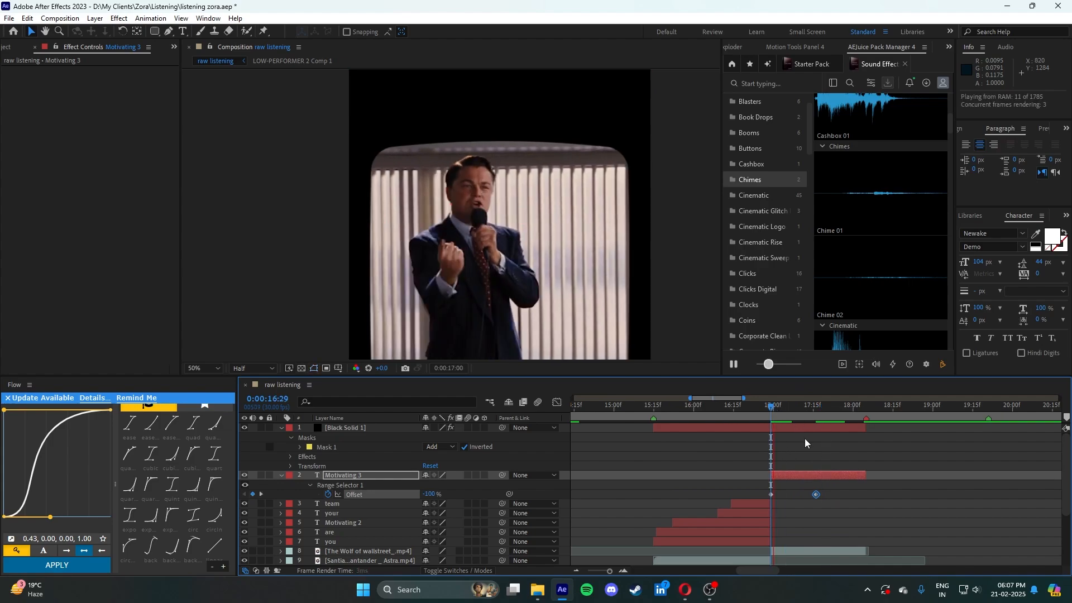
key(space)
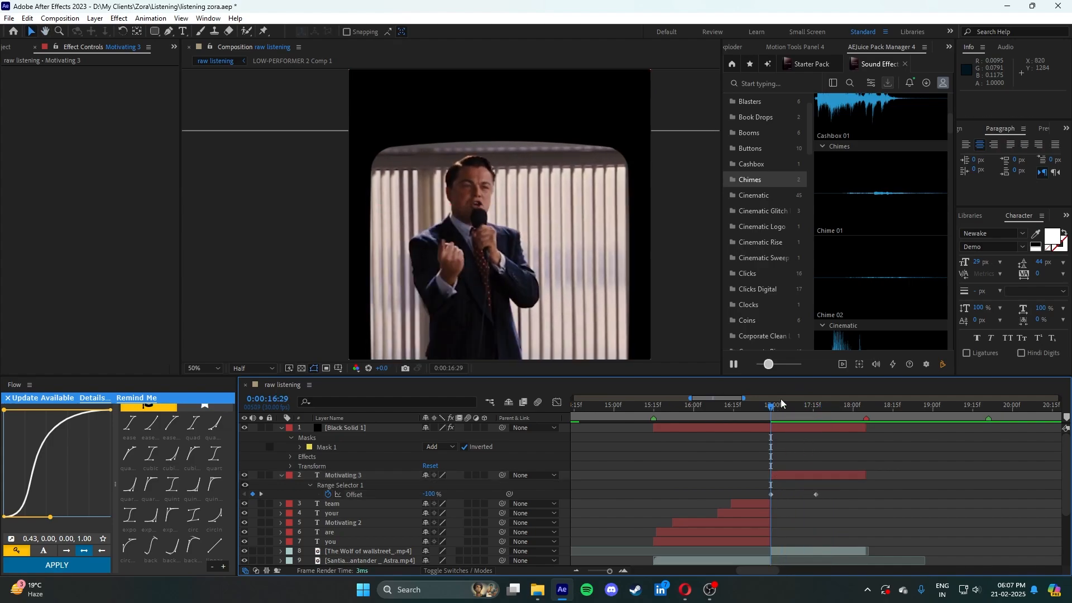
- Preview the copied "Motivating" text's slower entrance from 0:00:16:29
drag(777, 409, 807, 428)
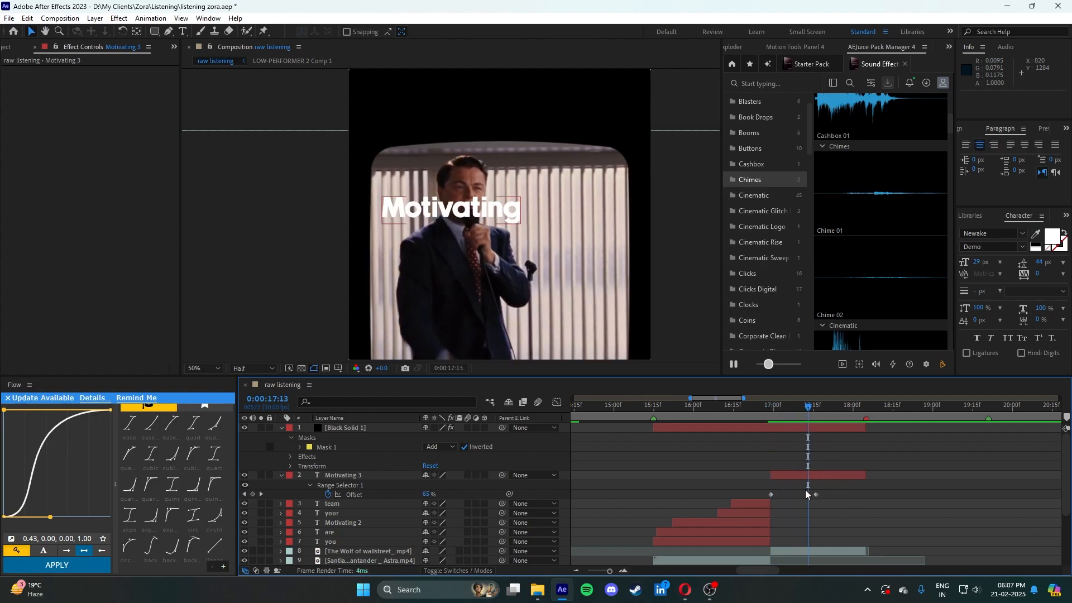
click(772, 411)
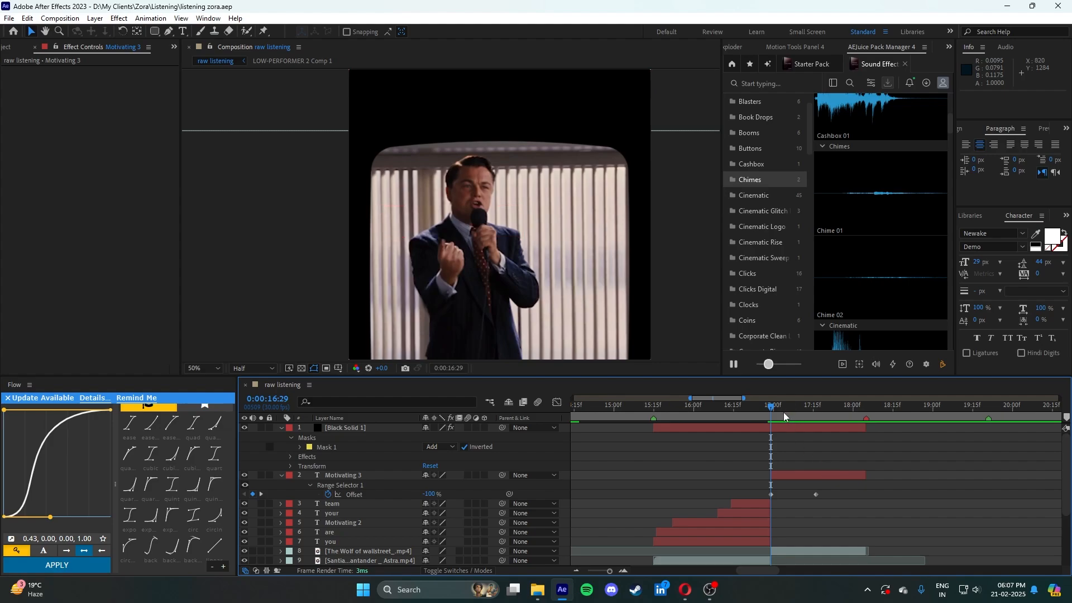
mouse_move(782, 412)
mouse_down()
mouse_move(823, 415)
mouse_move(782, 414)
mouse_move(775, 426)
mouse_up()
key(space)
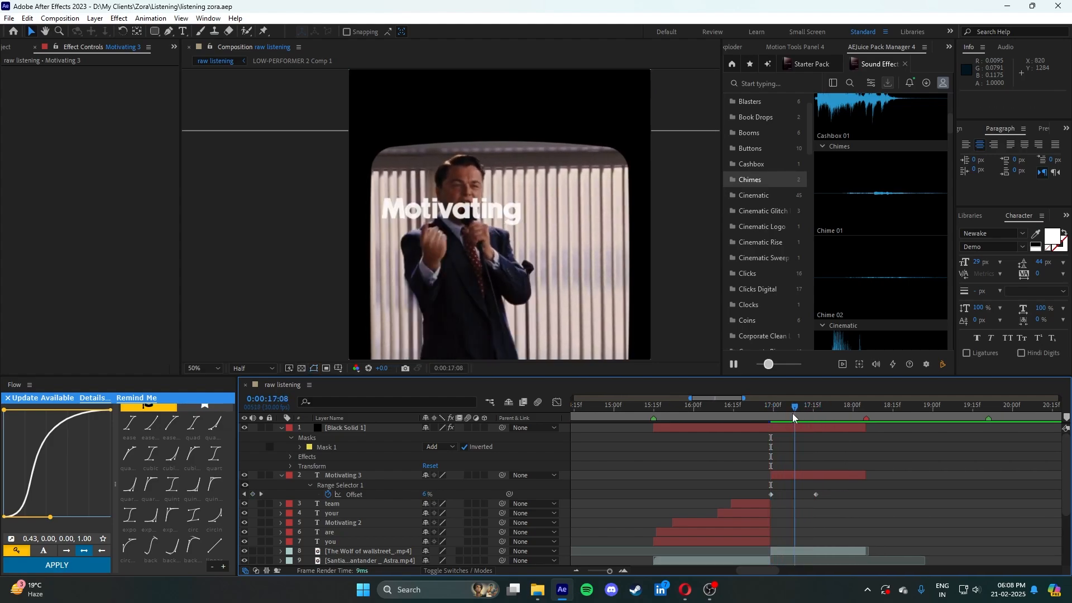
key(space)
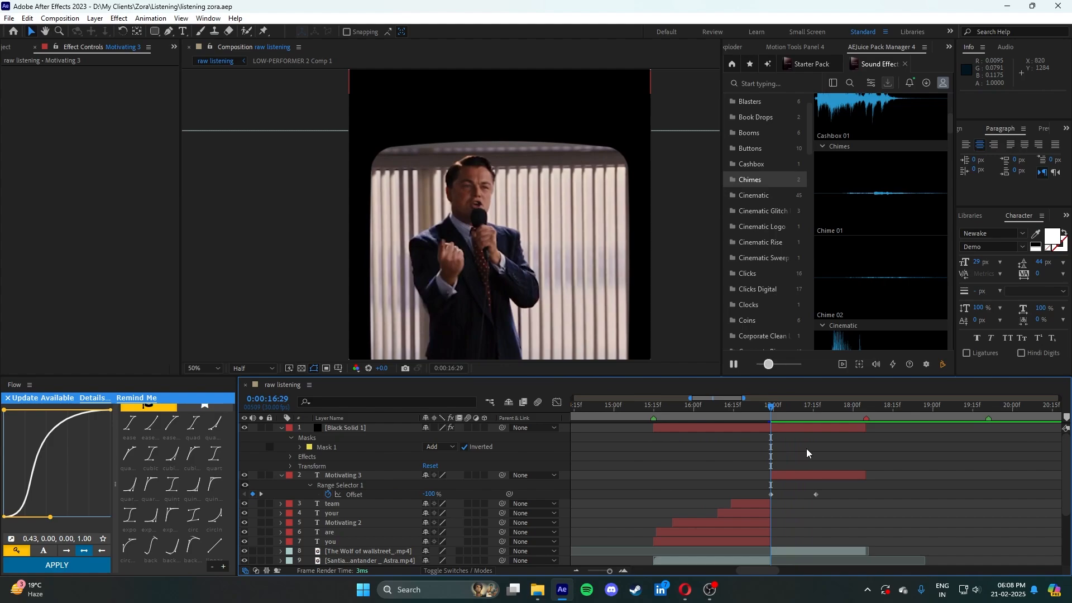
- Speed up the copied "Motivating" text's entrance by moving its second Offset keyframe to 0:00:17:13
key(space)
double_click(507, 217)
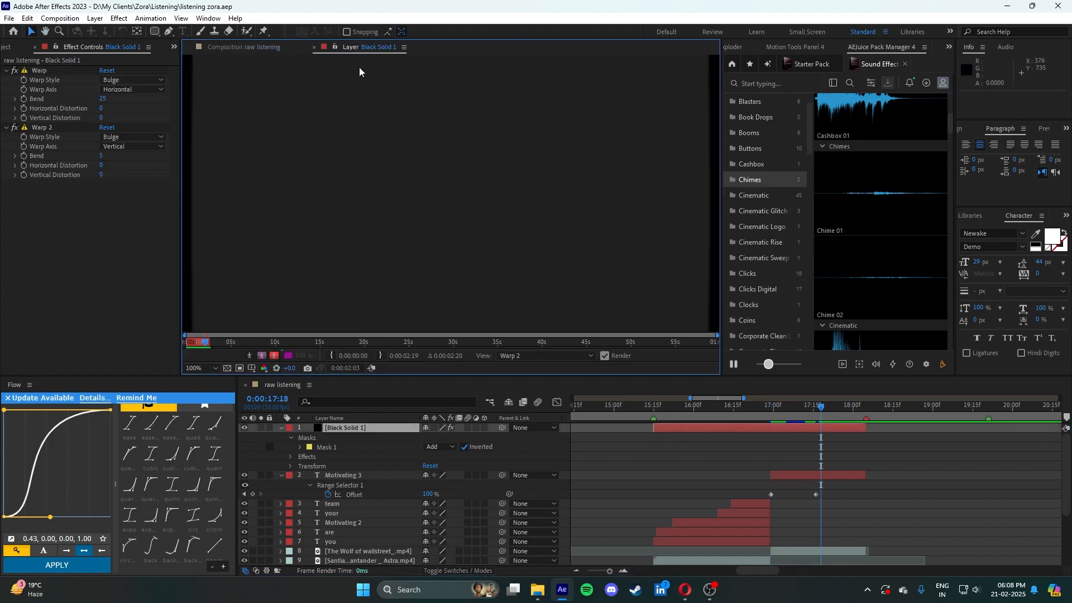
click(315, 47)
drag(815, 495, 808, 496)
- Replace the copied text with "Inspiring" and move it to about 764, 694, beside the man's head in the framed clip
double_click(488, 214)
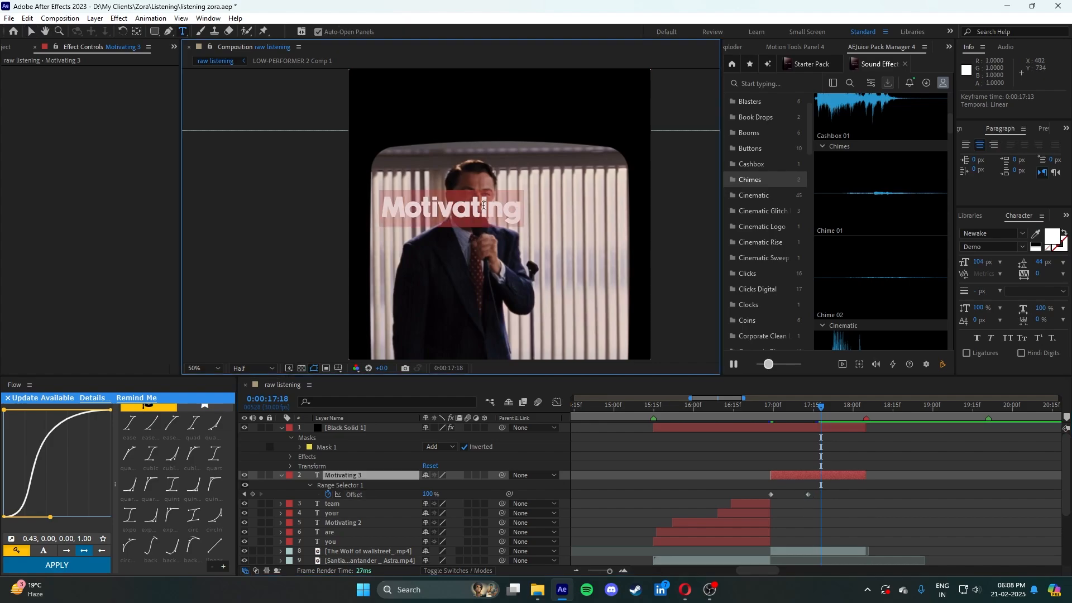
text(Inspring)
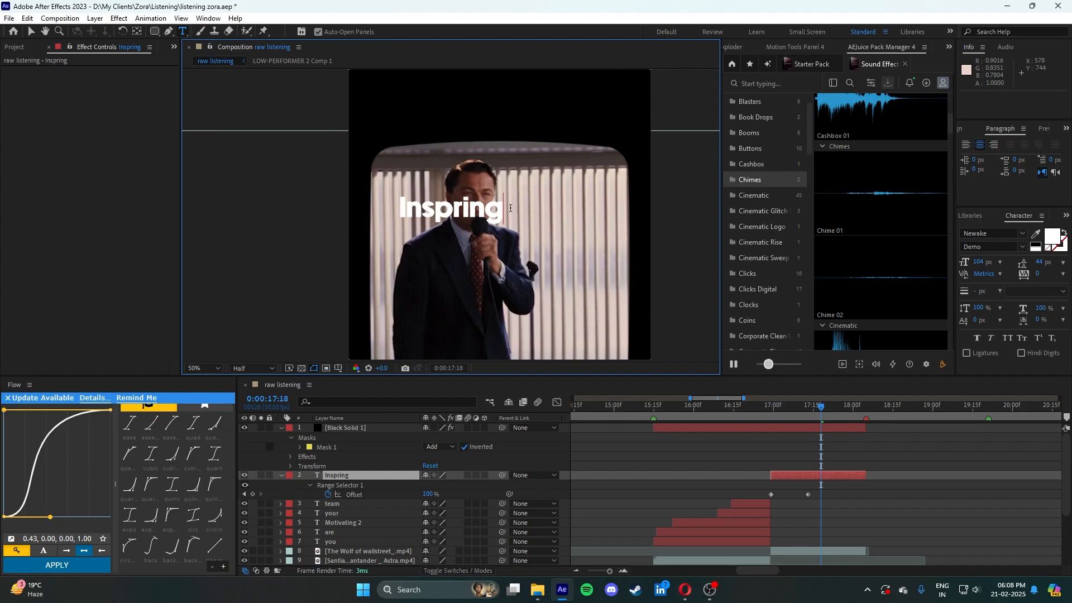
click(449, 202)
text(i)
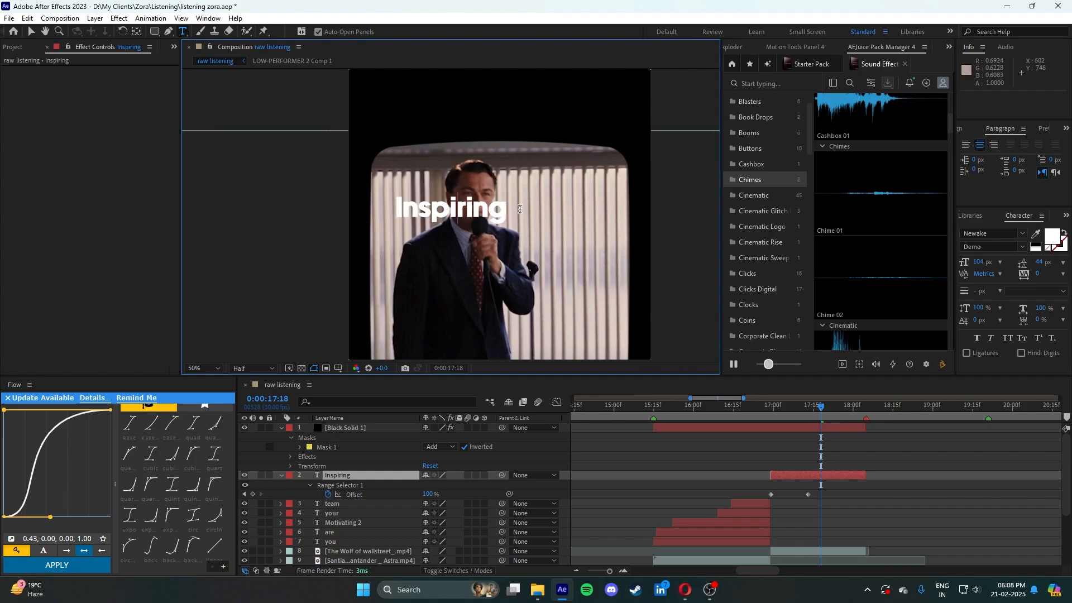
drag(522, 208, 289, 222)
drag(532, 282, 597, 258)
- Preview the "Inspiring" text's entrance over the Wolf of Wall Street clip from 0:00:16:29
scroll(586, 315, up, 1)
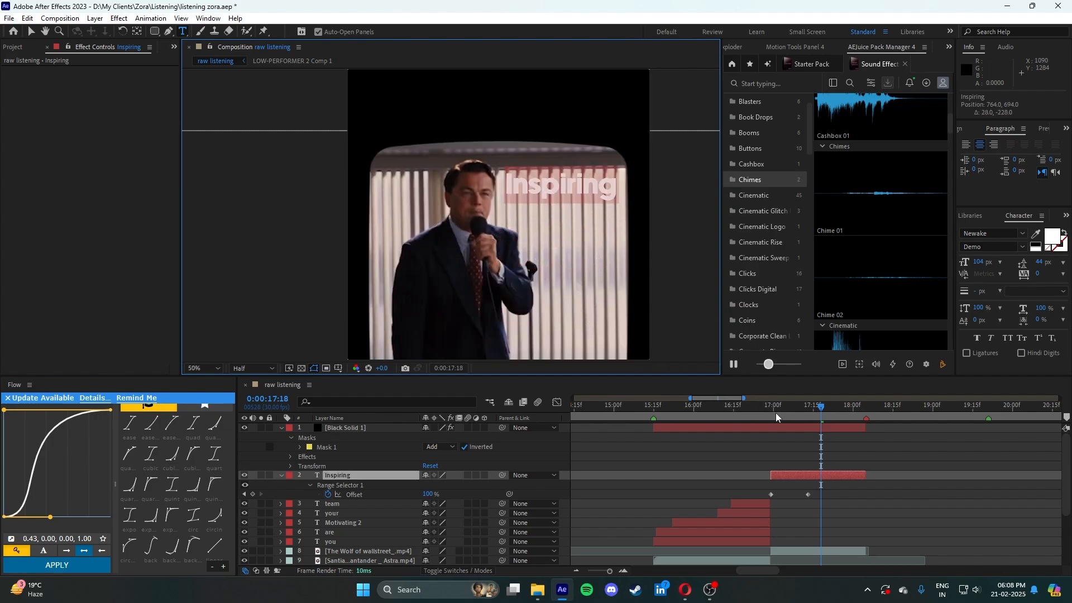
mouse_move(820, 413)
mouse_down()
mouse_move(858, 408)
mouse_move(773, 420)
mouse_move(825, 406)
mouse_up()
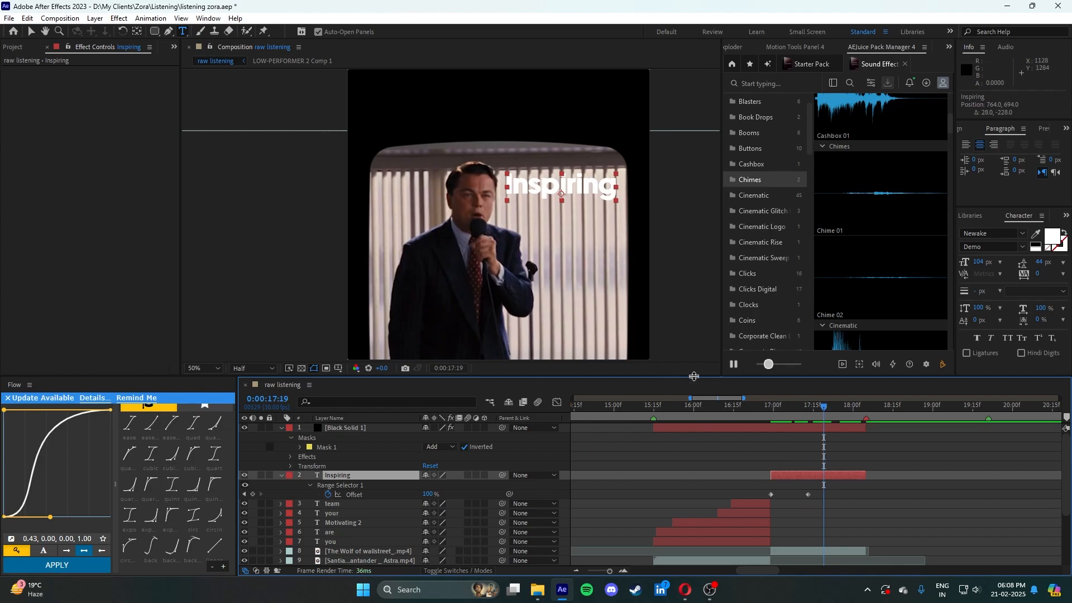
click(822, 449)
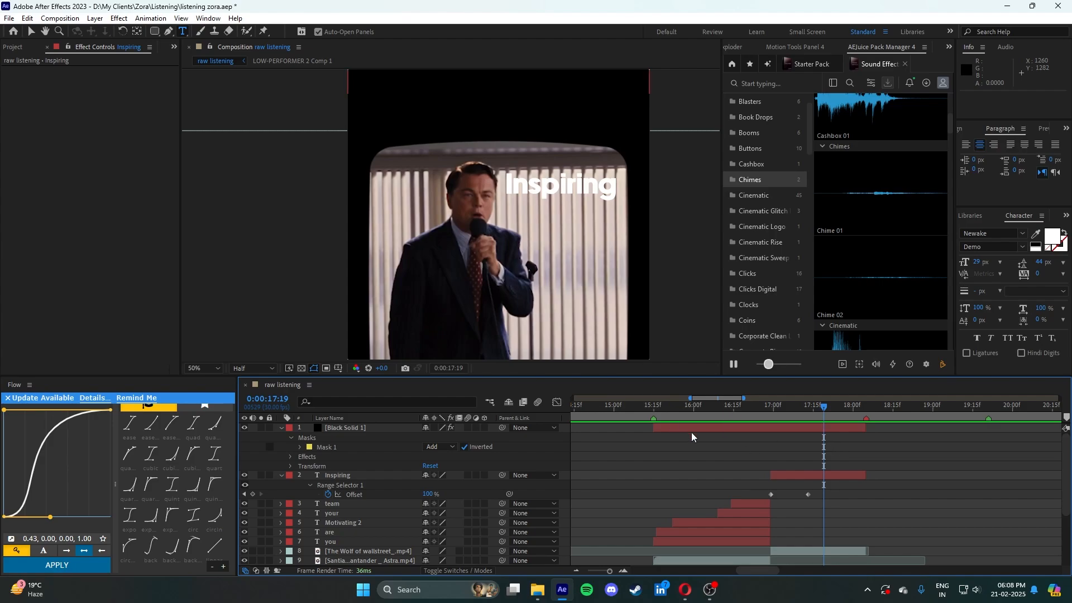
scroll(518, 184, down, 2)
scroll(481, 176, up, 3)
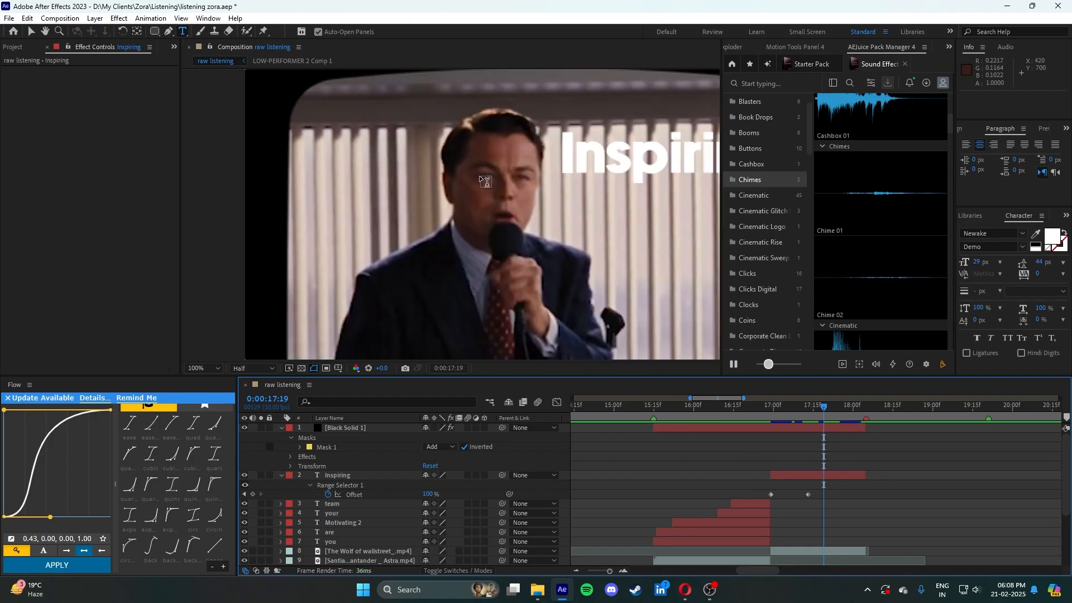
drag(479, 176, 379, 189)
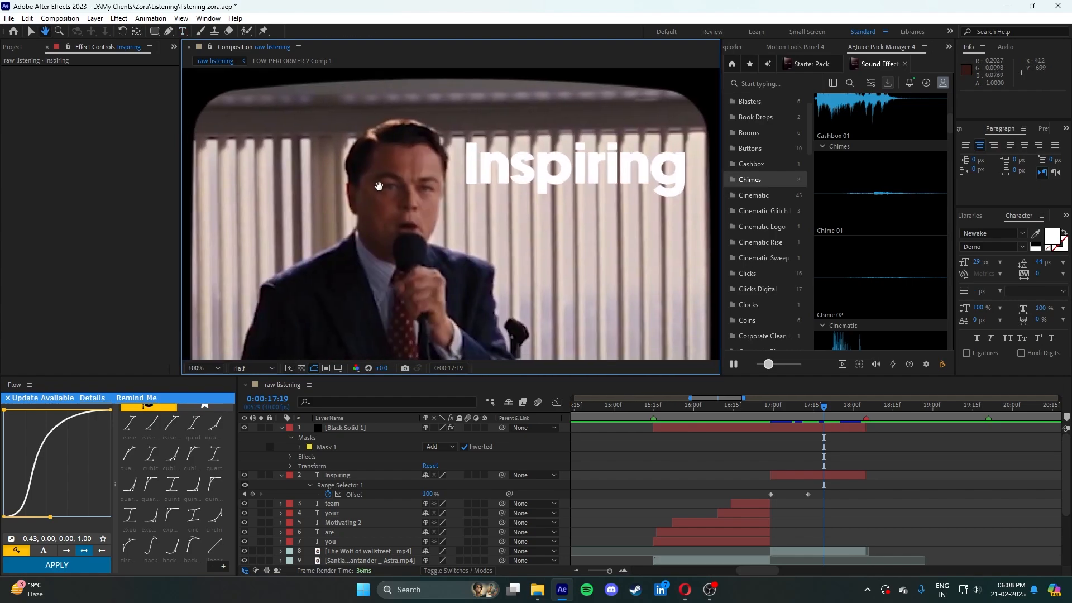
key(ctrl+t)
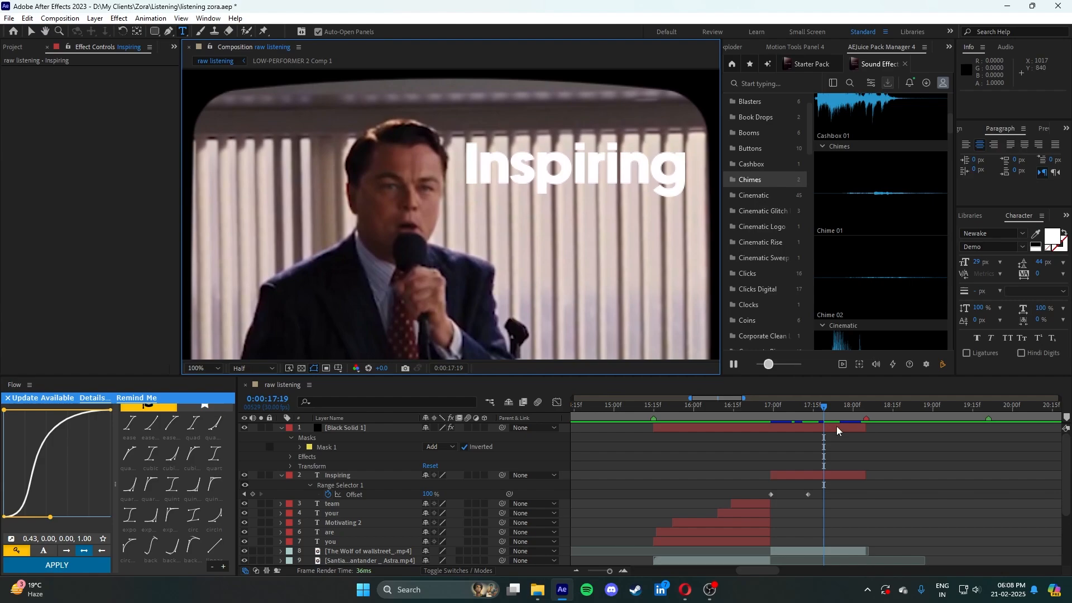
click(809, 475)
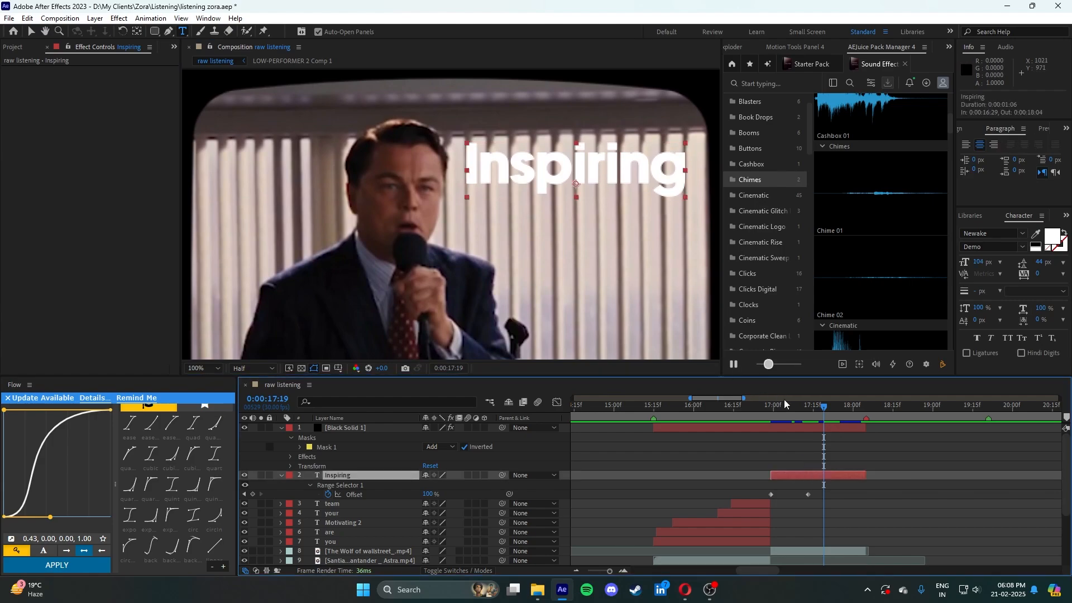
click(770, 407)
click(794, 443)
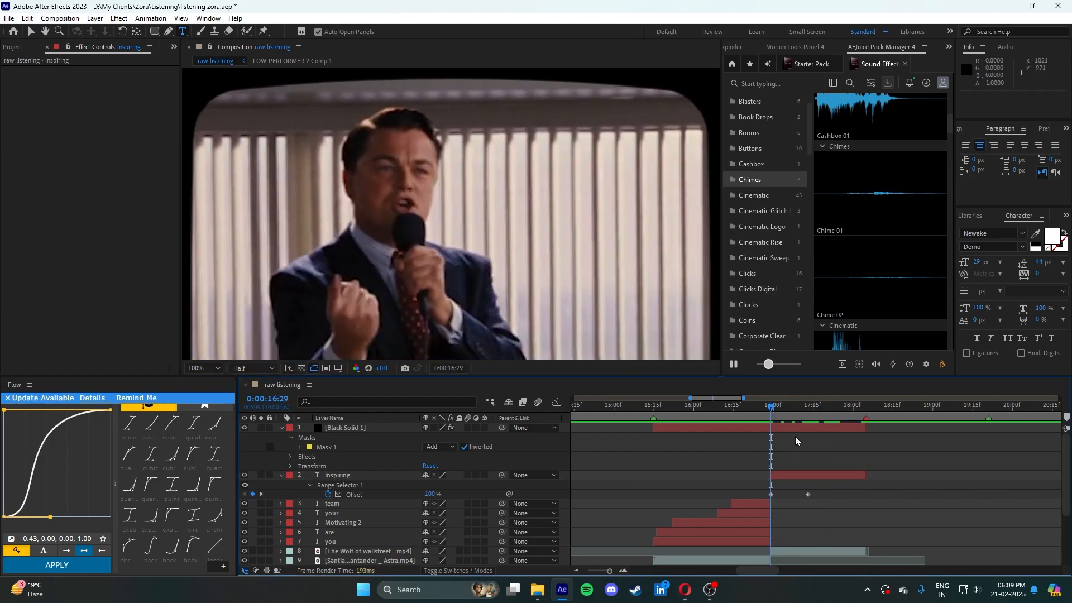
key(space)
- Duplicate the "Inspiring" layer and start the copy at about 0:00:17:21
click(831, 404)
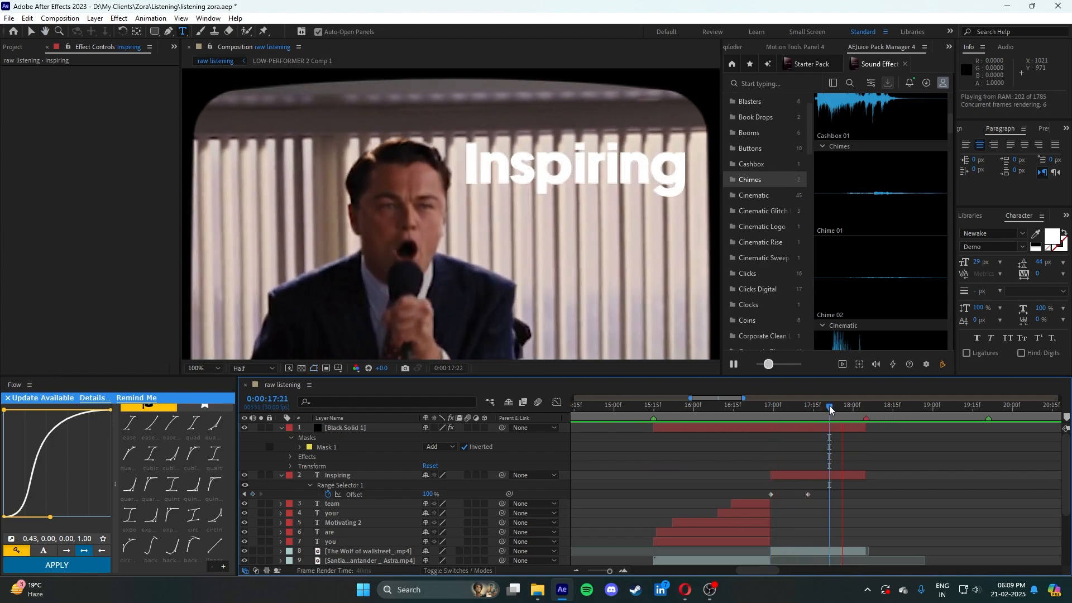
click(830, 475)
key(ctrl+d)
drag(813, 472, 858, 495)
- Move the copied "Inspiring" layer's second Offset keyframe to 0:00:18:02 and trim the layer's end to 0:00:18:04
key(u)
click(866, 494)
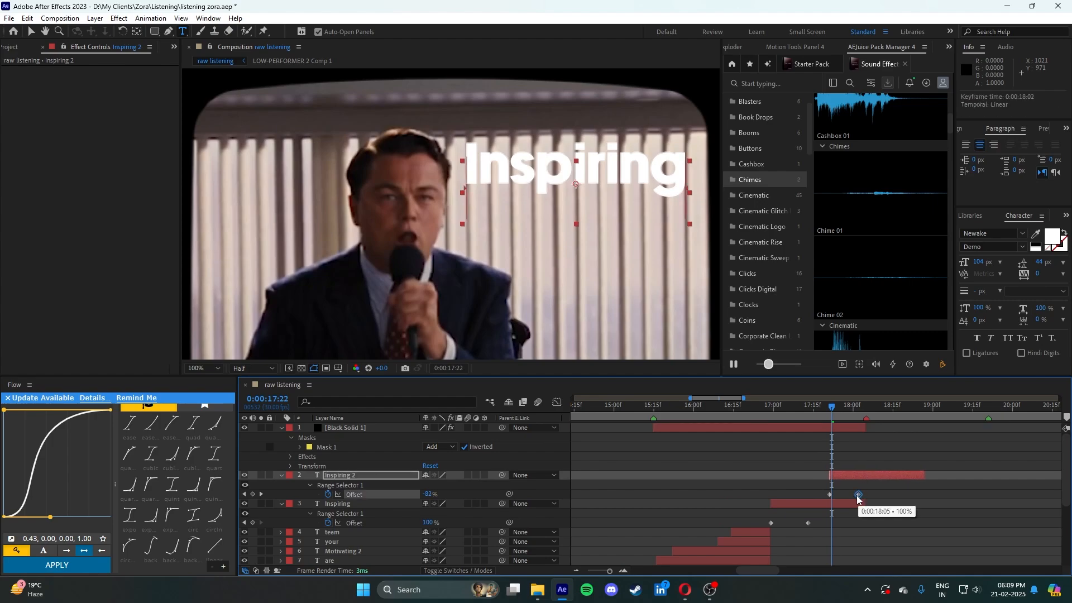
click(864, 413)
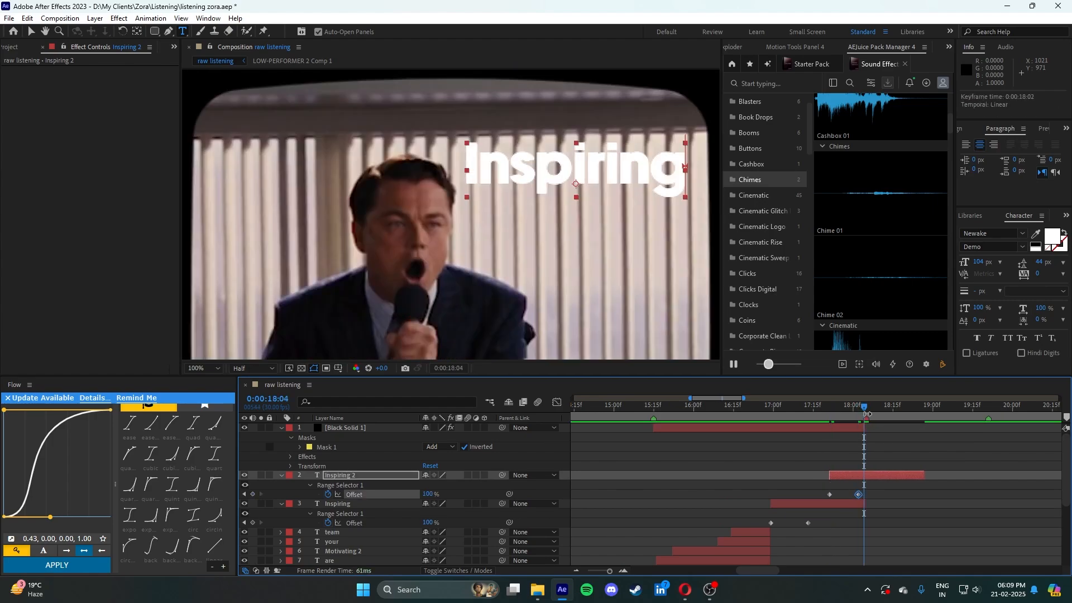
key(alt+bracketright)
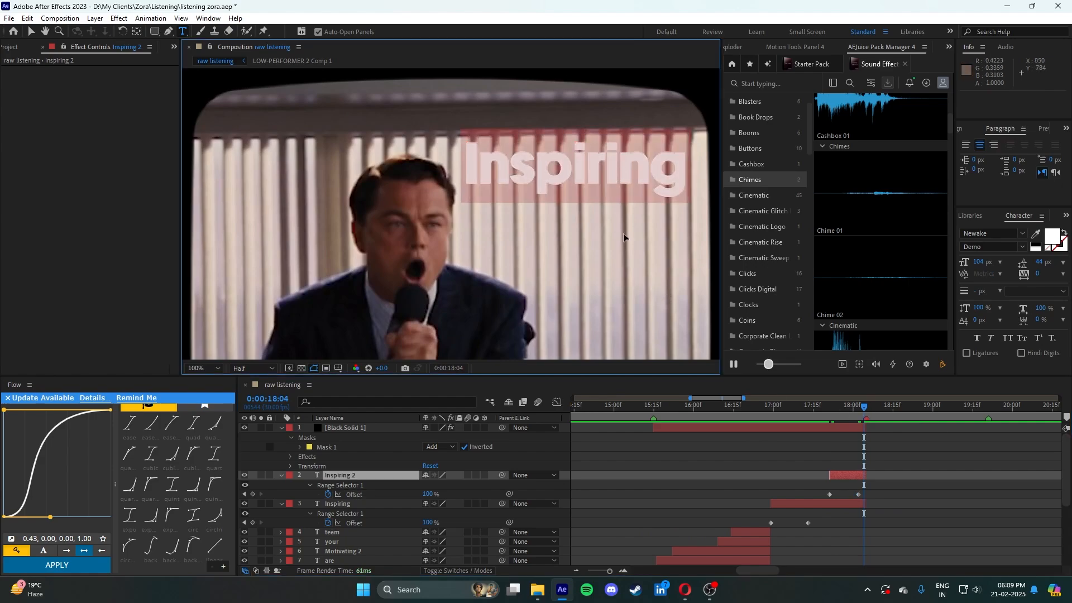
- Change the copied text to "them" at 38 px and place it just below the right end of "Inspiring", at about 856, 729
drag(625, 237, 625, 288)
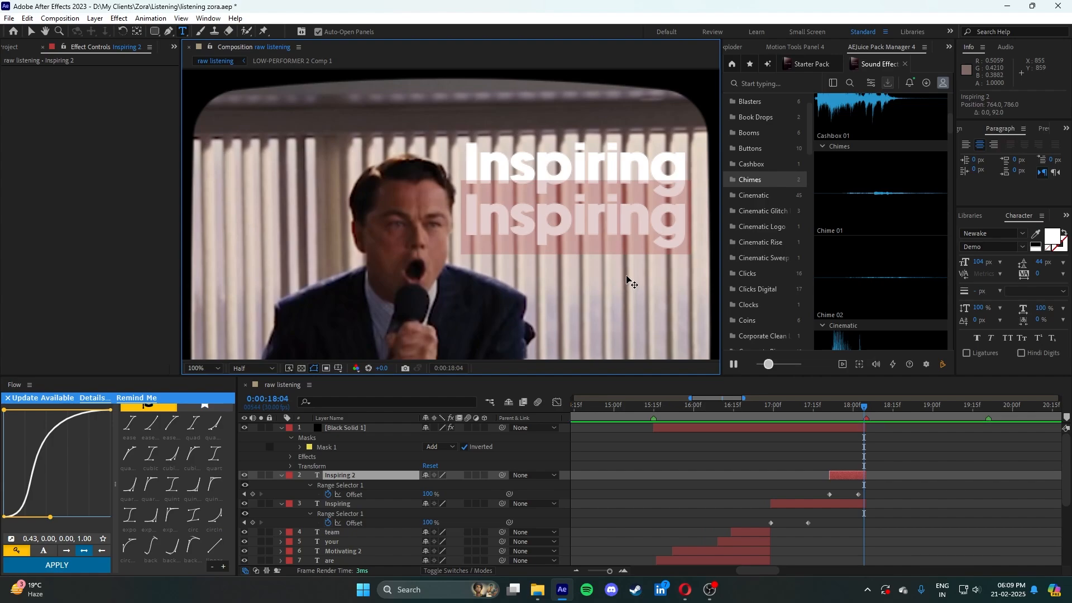
text(them)
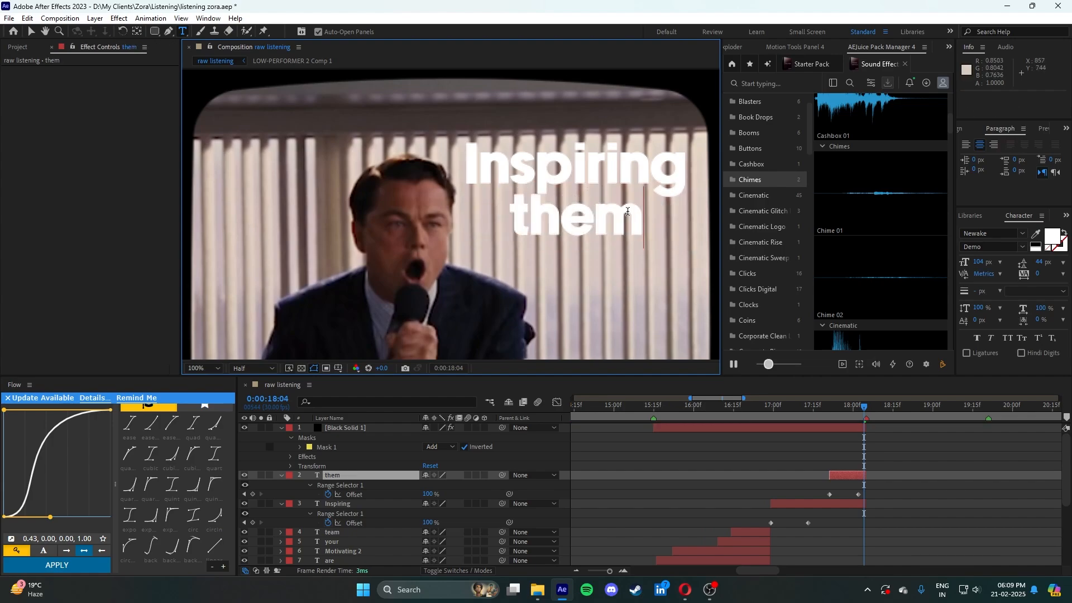
double_click(627, 211)
drag(977, 261, 940, 265)
drag(657, 264, 711, 231)
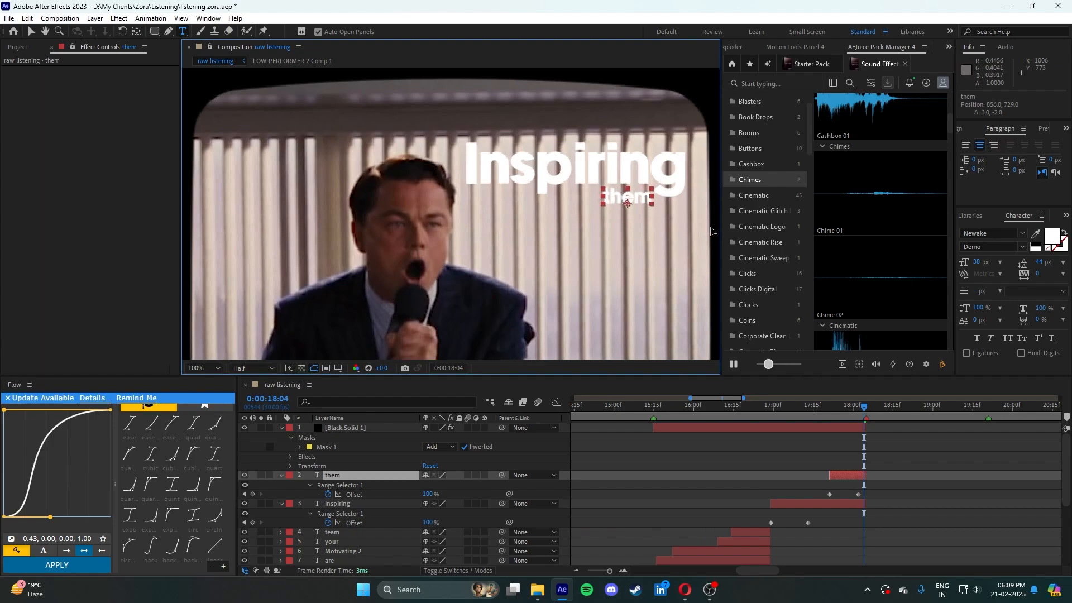
- Enlarge the "them" text to 59 px and realign it beneath the right end of "Inspiring"
click(799, 420)
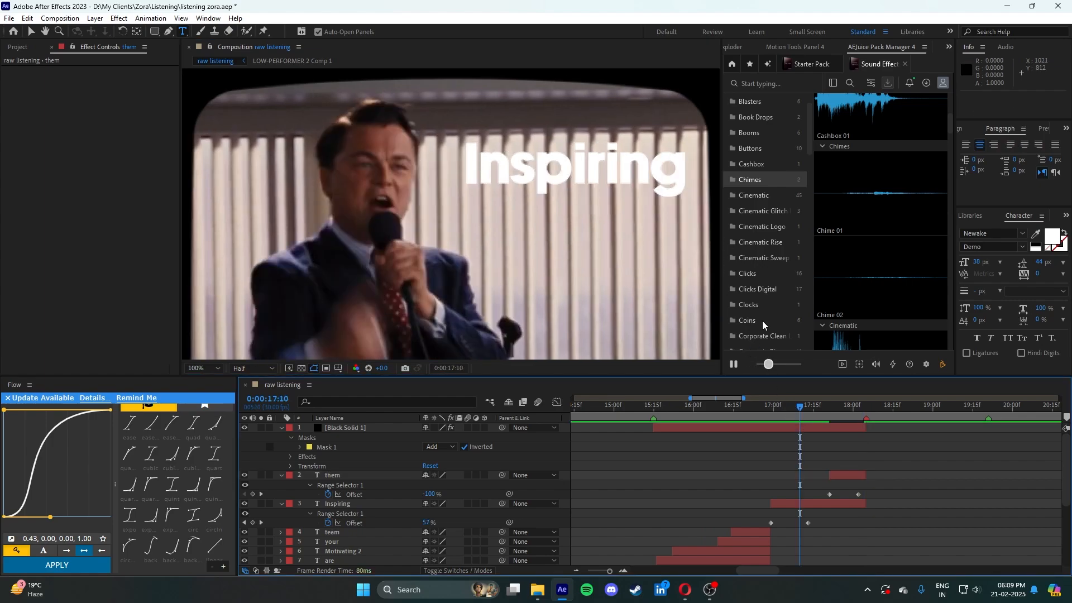
key(space)
scroll(639, 232, down, 2)
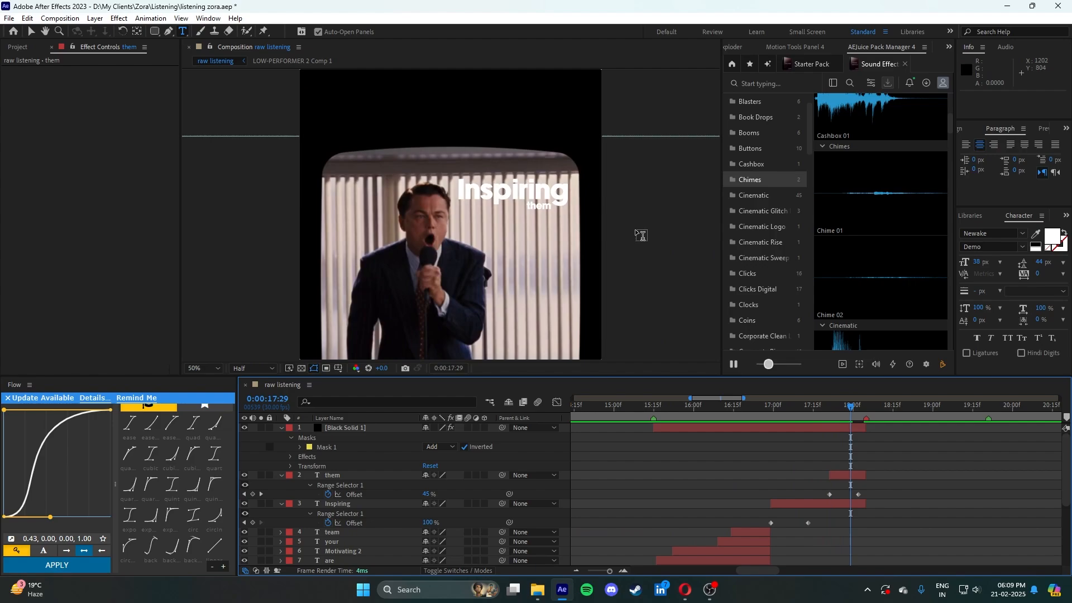
click(539, 206)
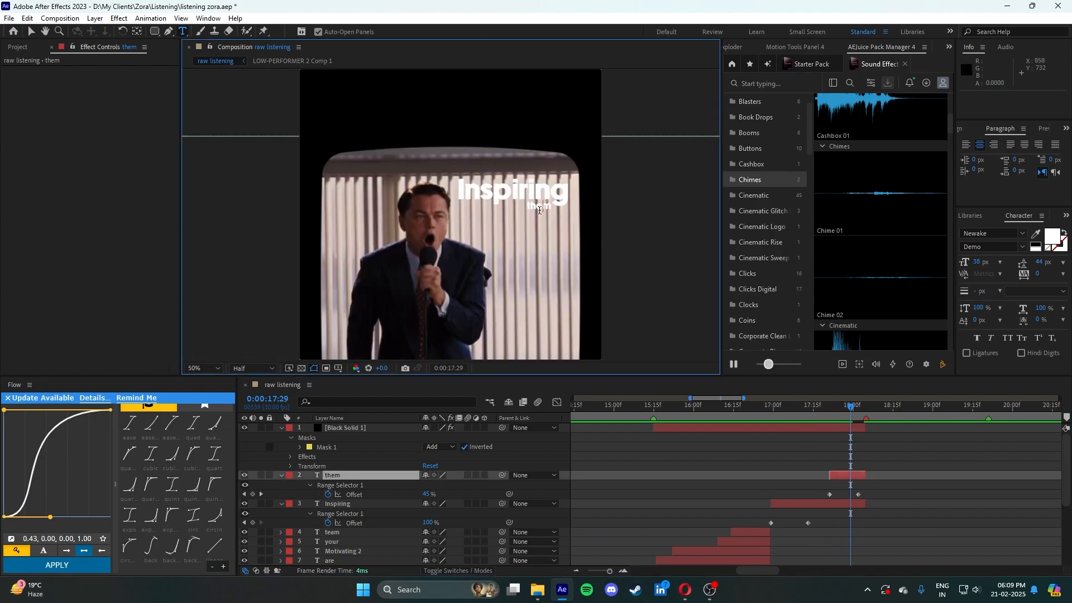
drag(976, 262, 1007, 262)
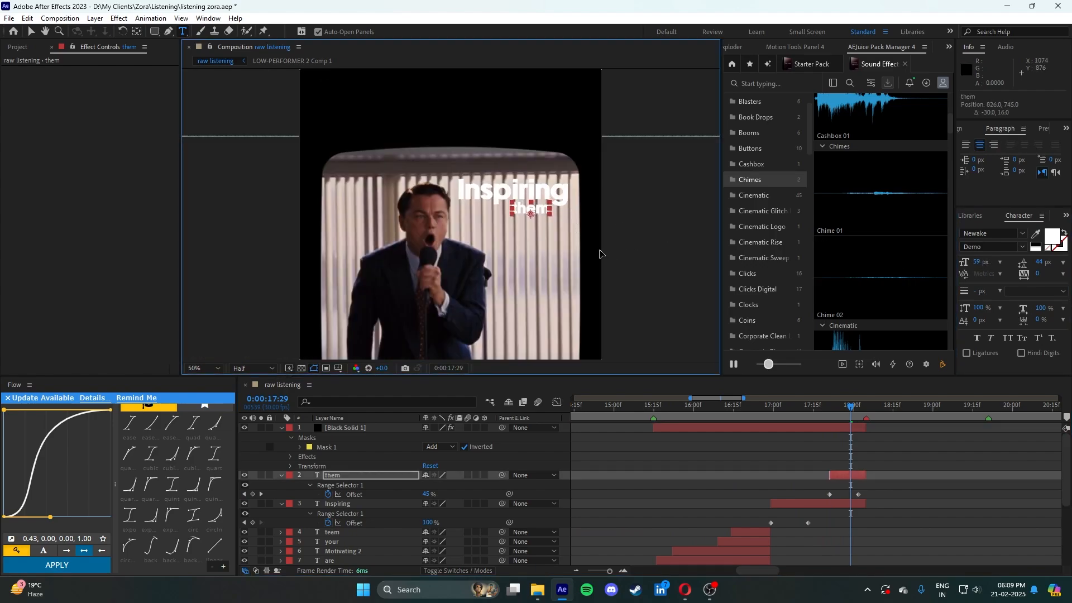
drag(599, 254, 617, 257)
click(779, 450)
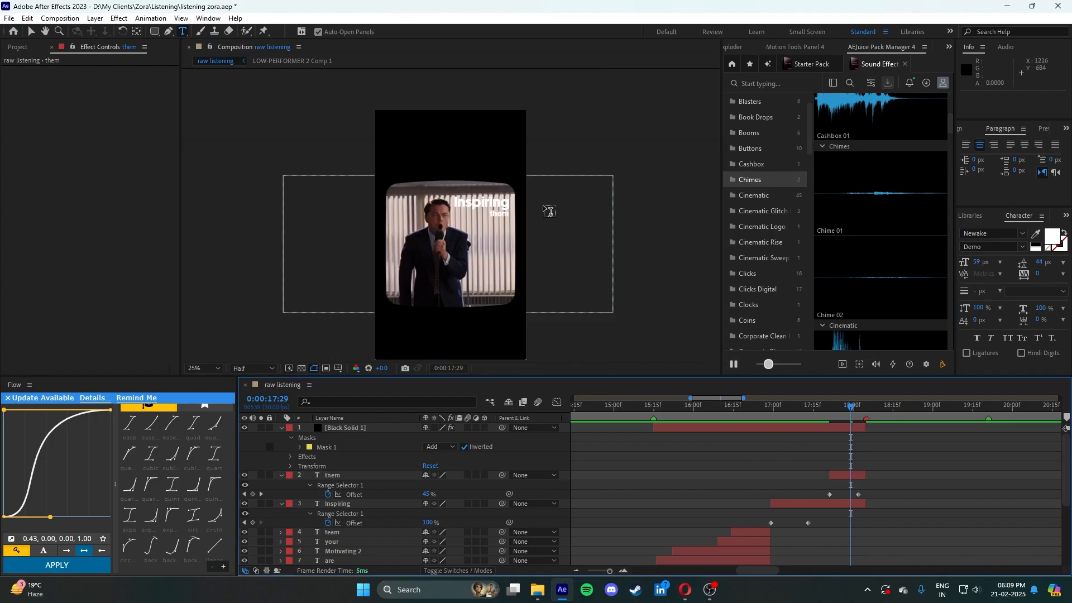
- Try a blending mode that darkens the "Inspiring" and "them" text, checking it between 0:00:17:07 and 0:00:17:28
click(843, 502)
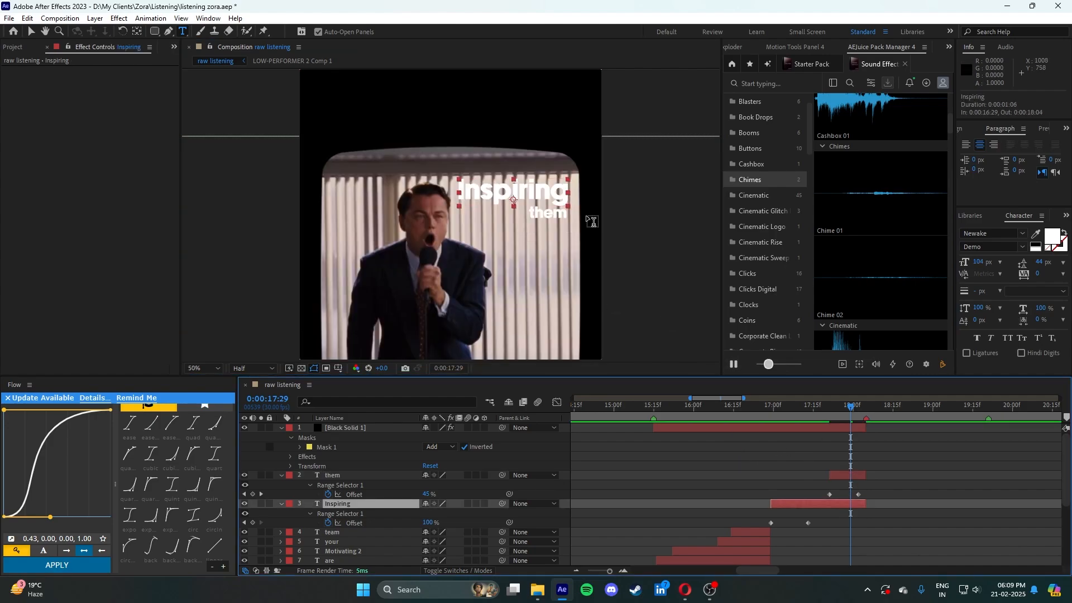
ctrl+click(860, 475)
right_click(859, 476)
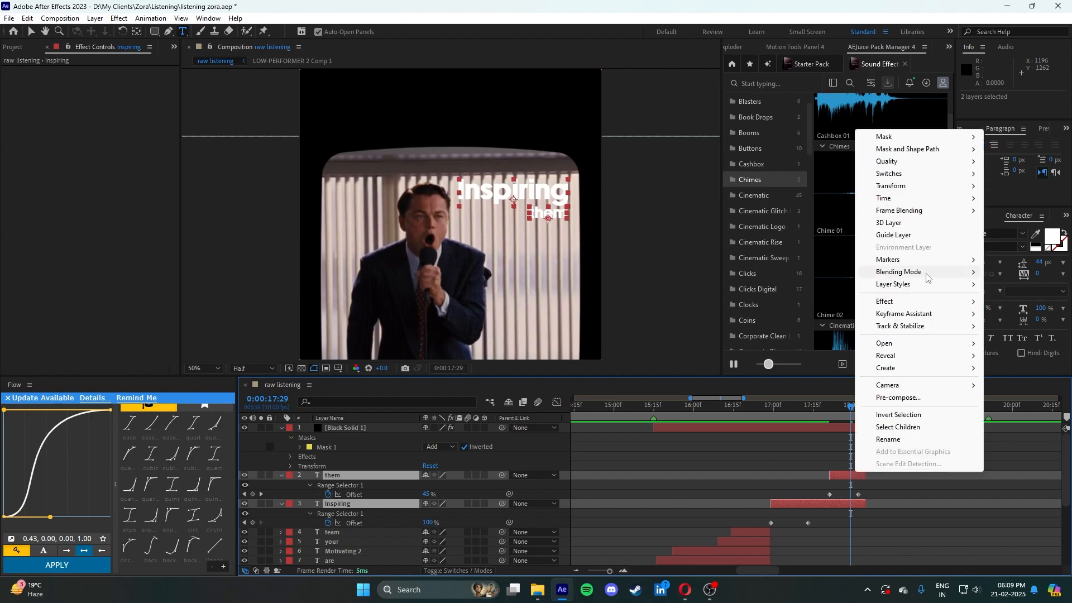
mouse_move(897, 272)
click(792, 404)
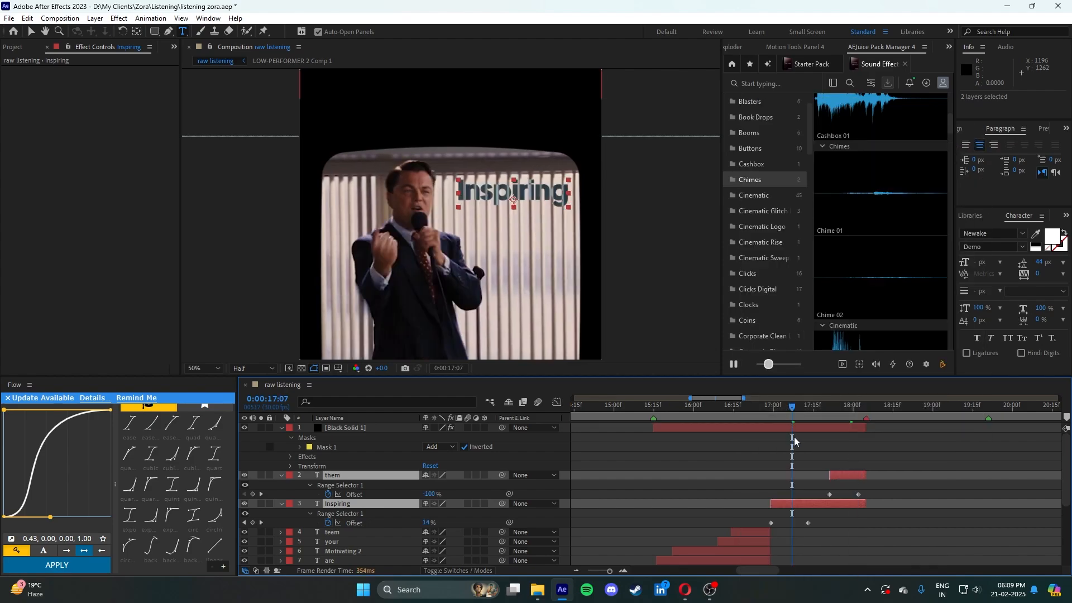
drag(812, 414, 853, 424)
click(859, 446)
- Set the blending mode of the "them" and "Inspiring" layers to Overlay
click(844, 477)
shift+click(839, 501)
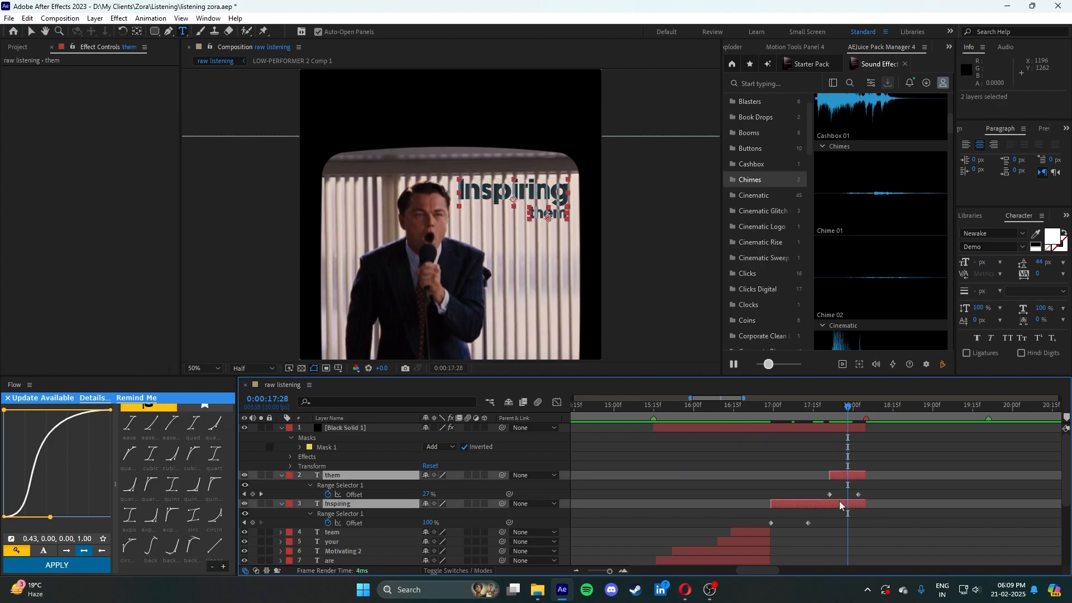
right_click(839, 501)
mouse_move(892, 304)
click(814, 317)
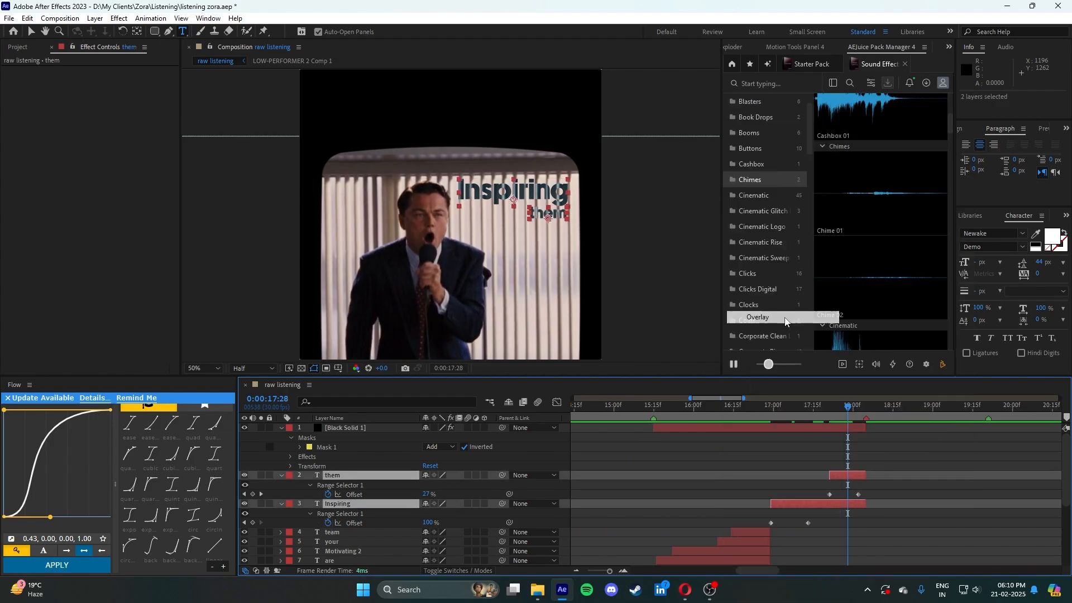
- Try the Soft Light and Hard Light blending modes on both text layers, and return them to Overlay
right_click(843, 474)
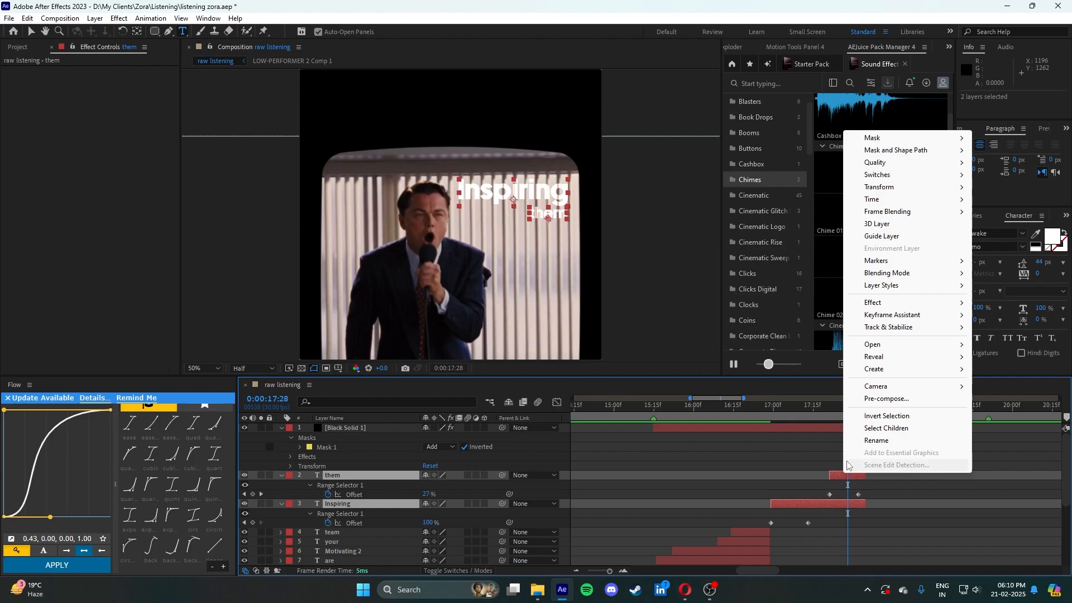
mouse_move(911, 277)
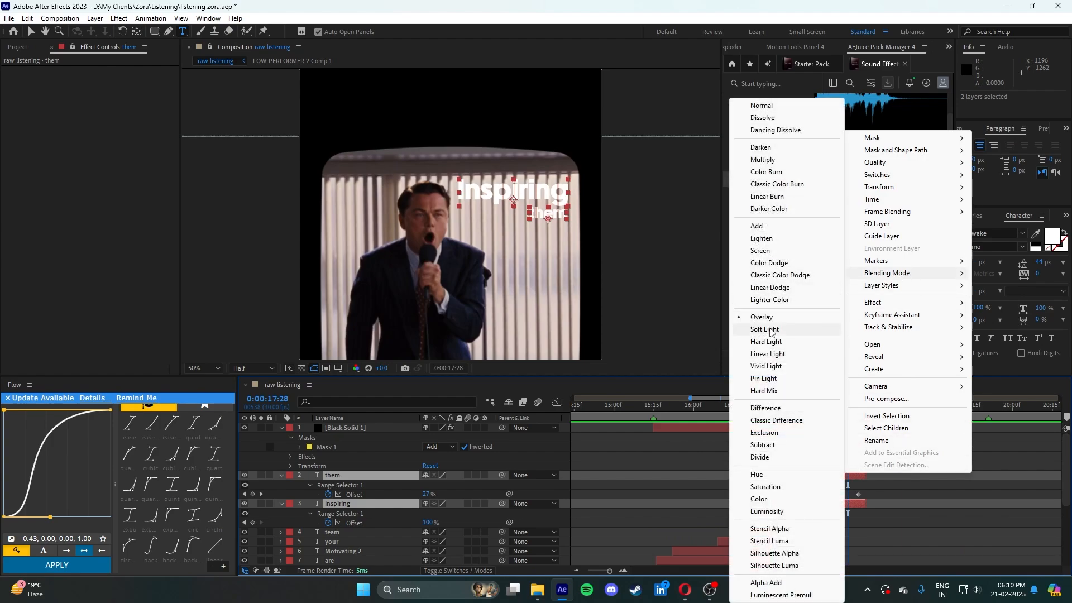
click(771, 329)
right_click(858, 472)
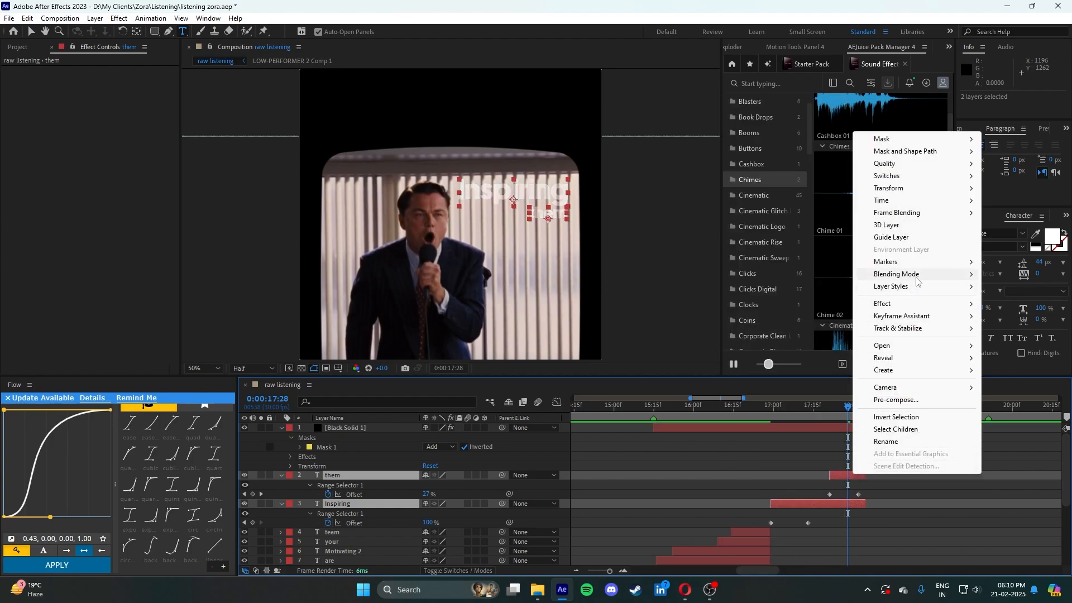
mouse_move(918, 274)
click(787, 340)
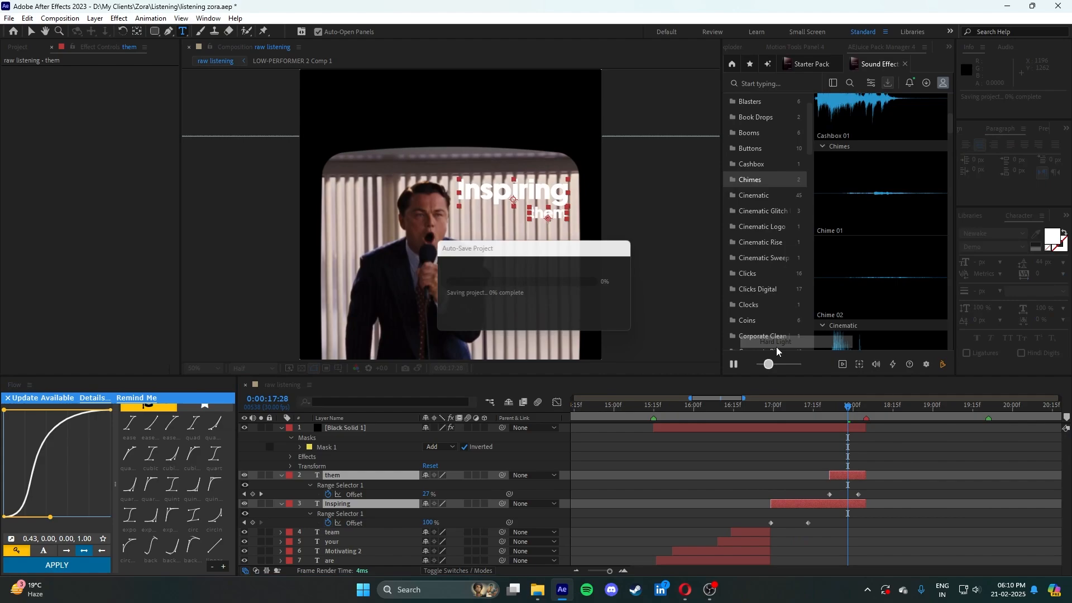
right_click(842, 474)
mouse_move(884, 275)
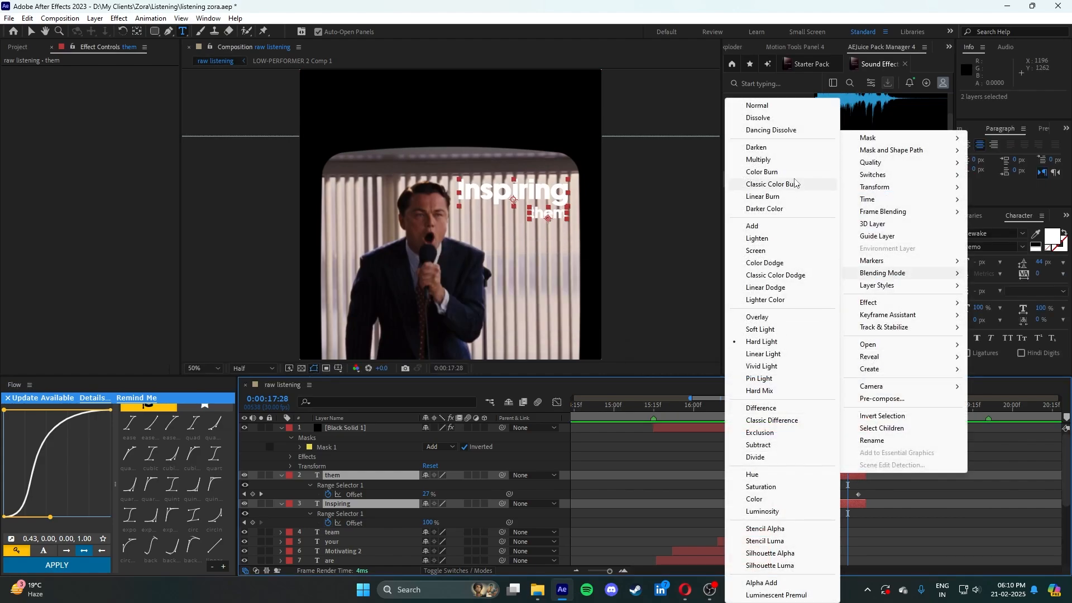
click(758, 317)
- Try a pure red FF0000 text color on the "them" and "Inspiring" layers, and discard it
click(1051, 237)
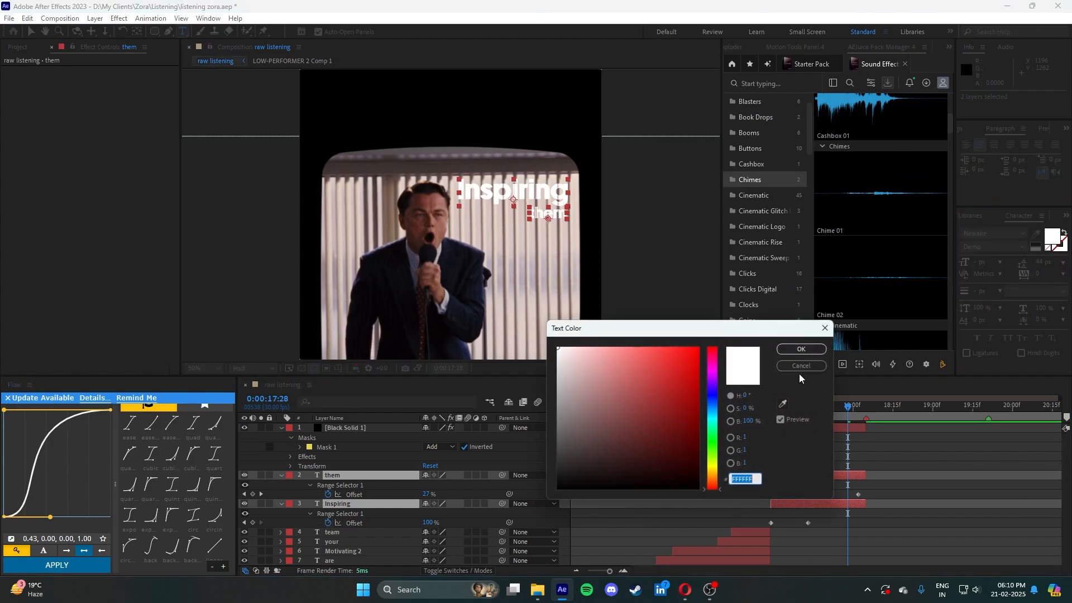
drag(697, 349, 764, 318)
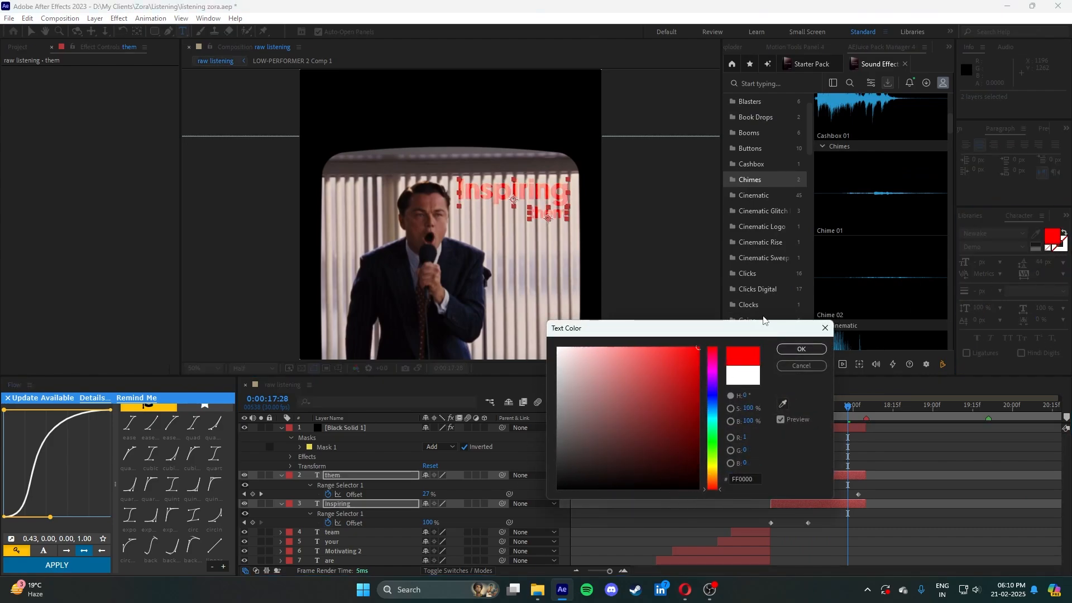
click(802, 366)
- Set the blending mode of the "them" and "Inspiring" layers to Difference
right_click(848, 474)
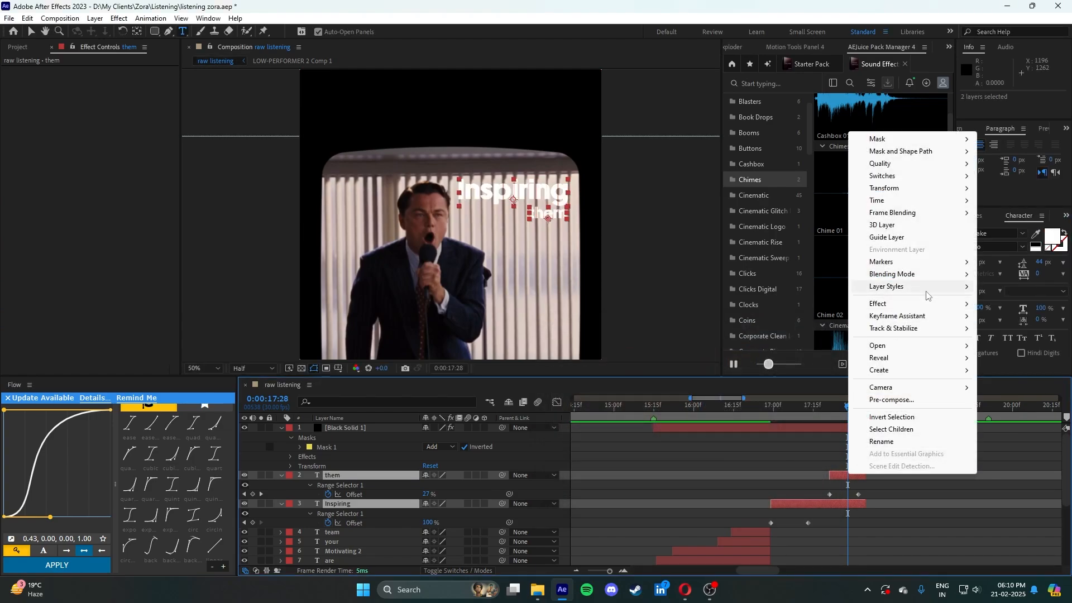
mouse_move(949, 275)
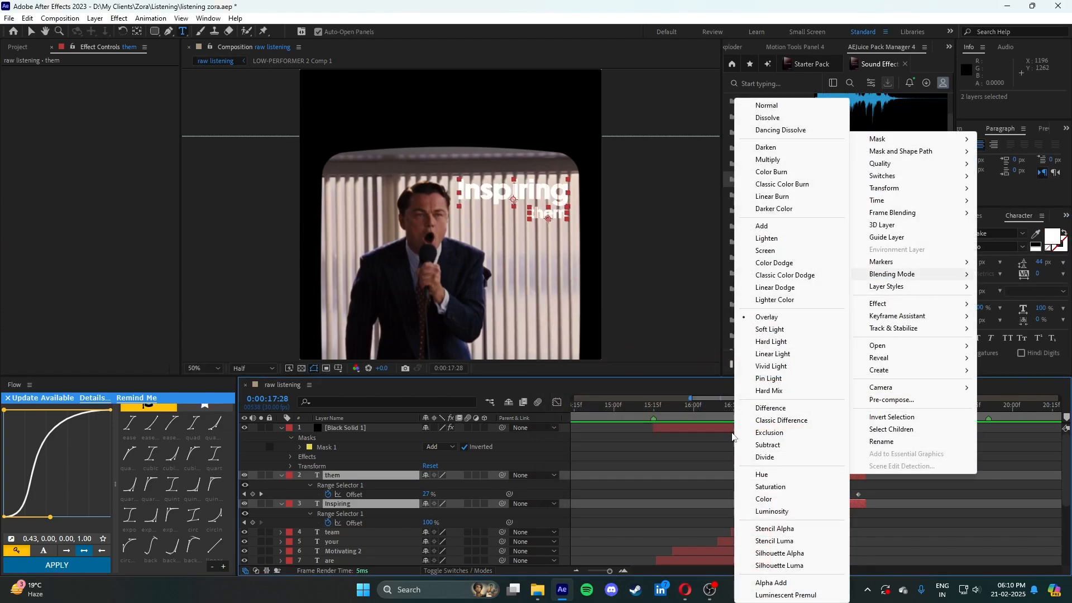
click(771, 408)
- Change the text color of "them" and "Inspiring" to light pink FFACAC and inspect the blended titles up close
click(1052, 237)
drag(686, 355, 603, 260)
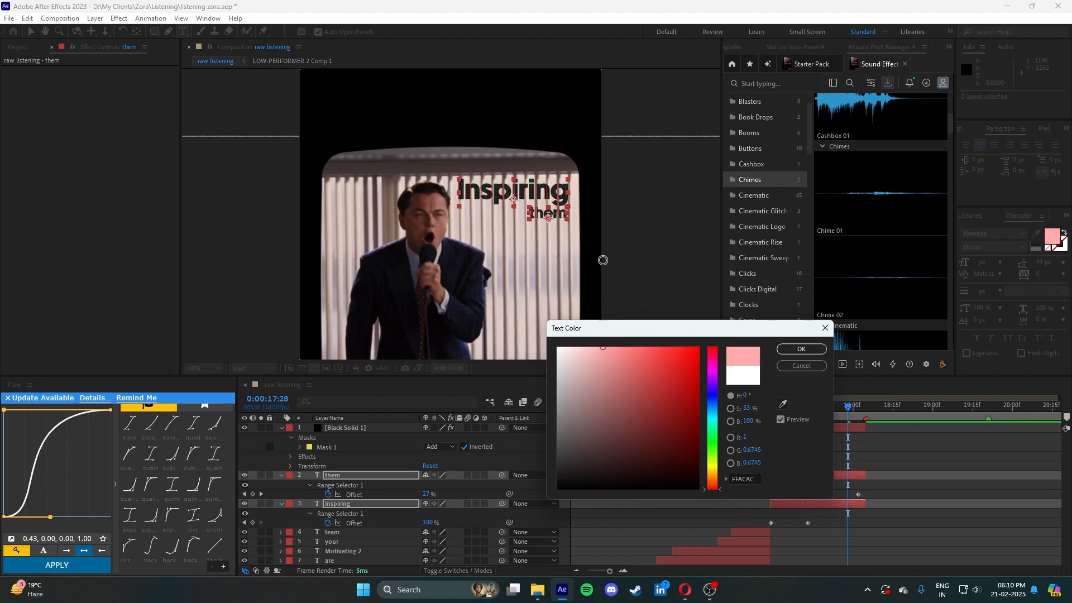
click(801, 352)
scroll(534, 234, up, 1)
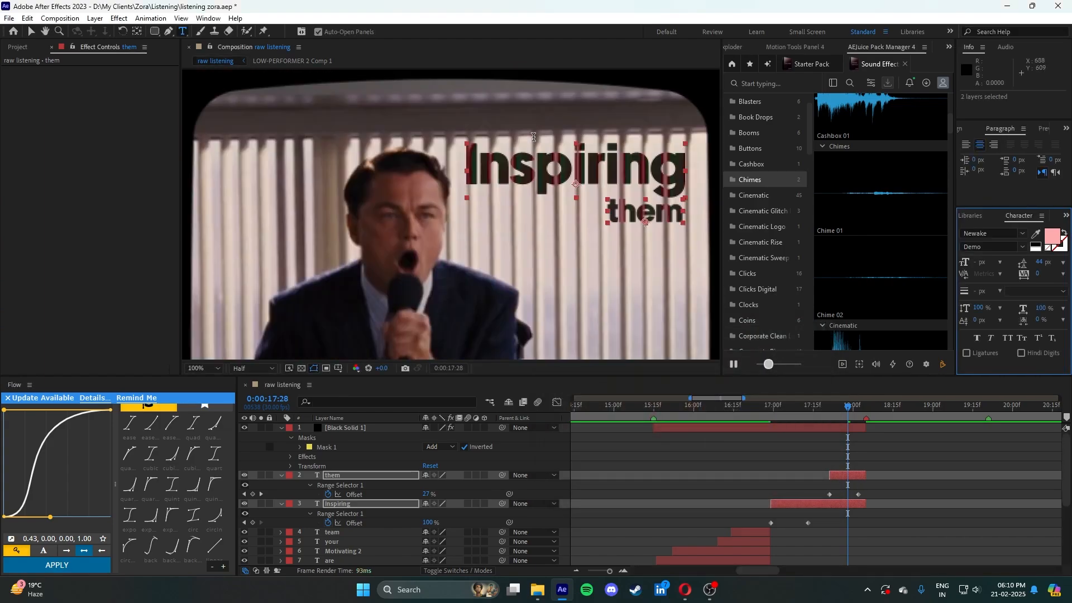
drag(463, 311, 433, 352)
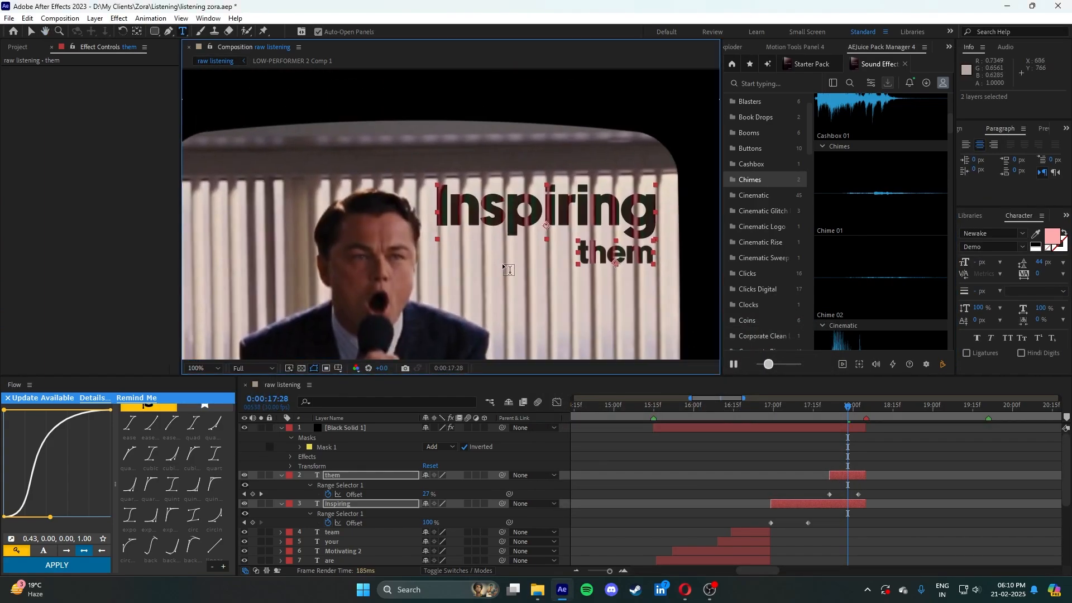
scroll(500, 242, down, 1)
scroll(500, 242, up, 2)
scroll(500, 242, down, 3)
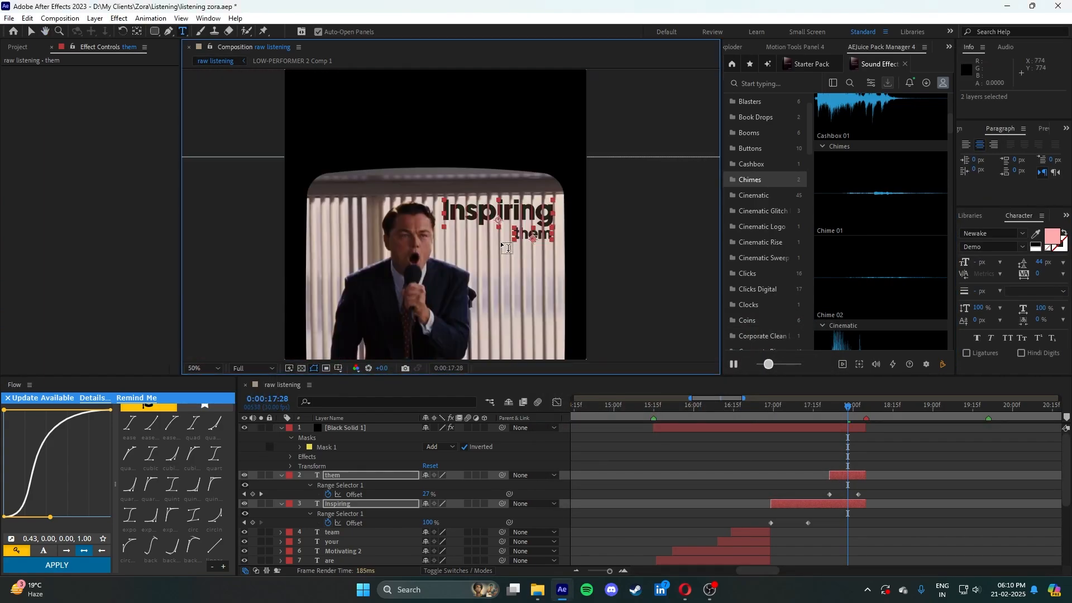
- Deselect the "Inspiring" and "them" text layers and scrub through the reveal of "them" between about 0:00:17:22 and 0:00:18:03
drag(501, 242, 505, 231)
key(slash)
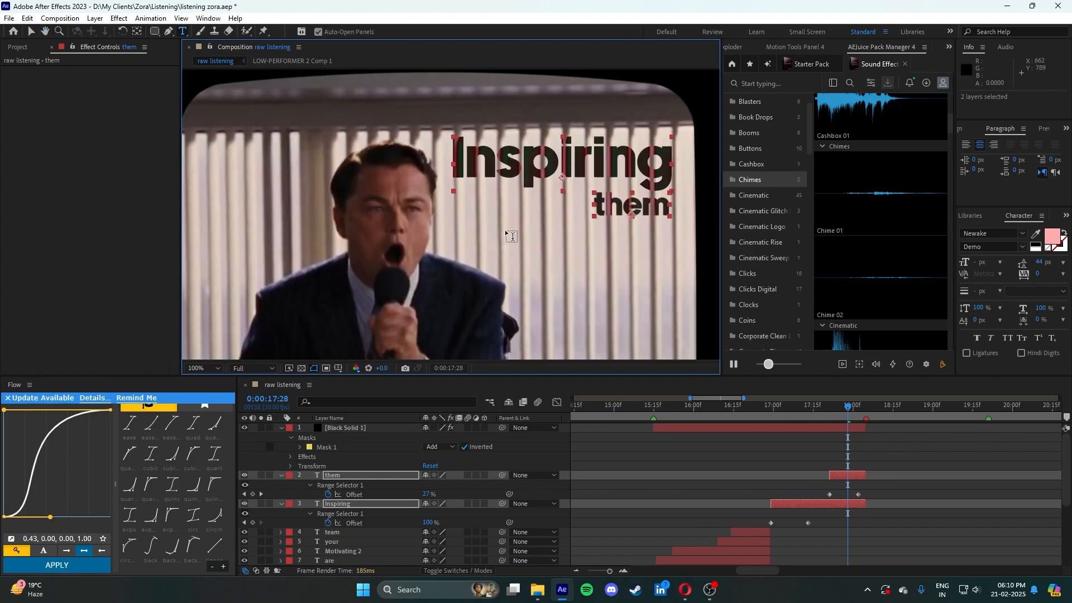
click(31, 32)
click(787, 452)
click(862, 411)
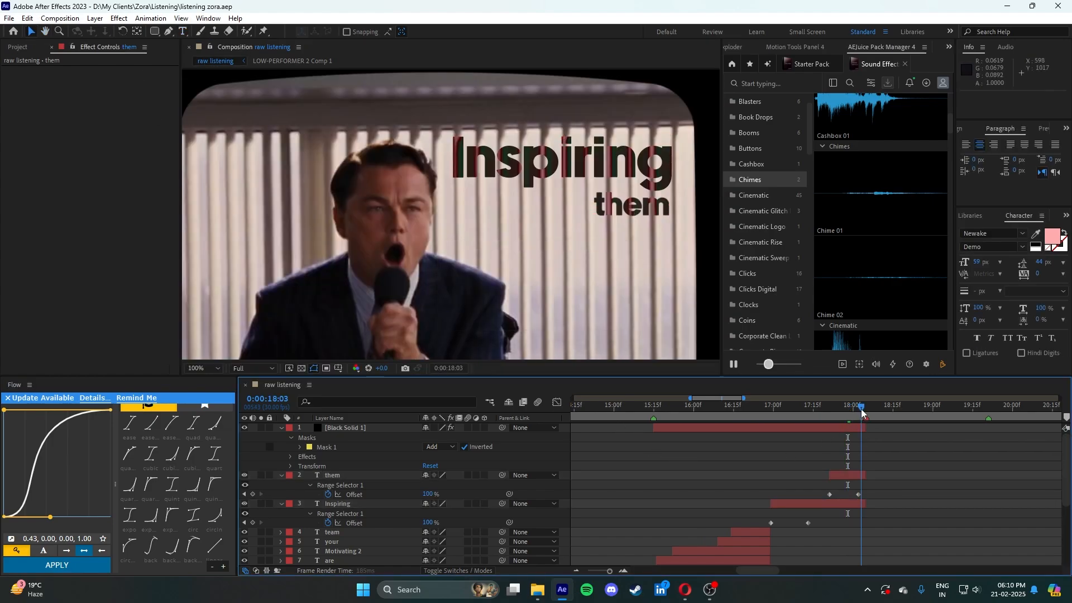
drag(863, 425, 845, 447)
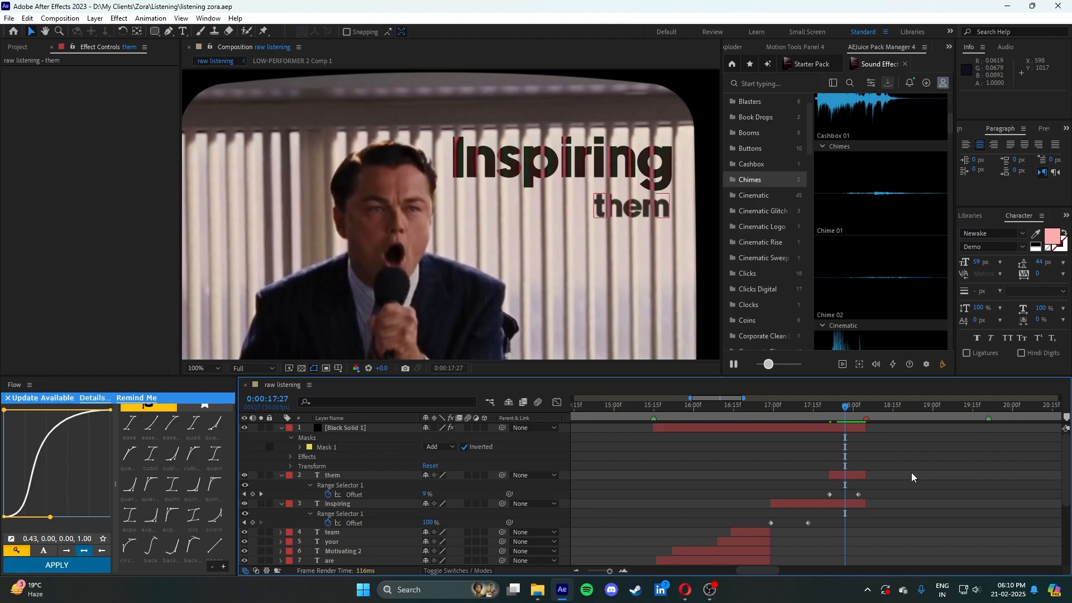
drag(846, 407, 828, 412)
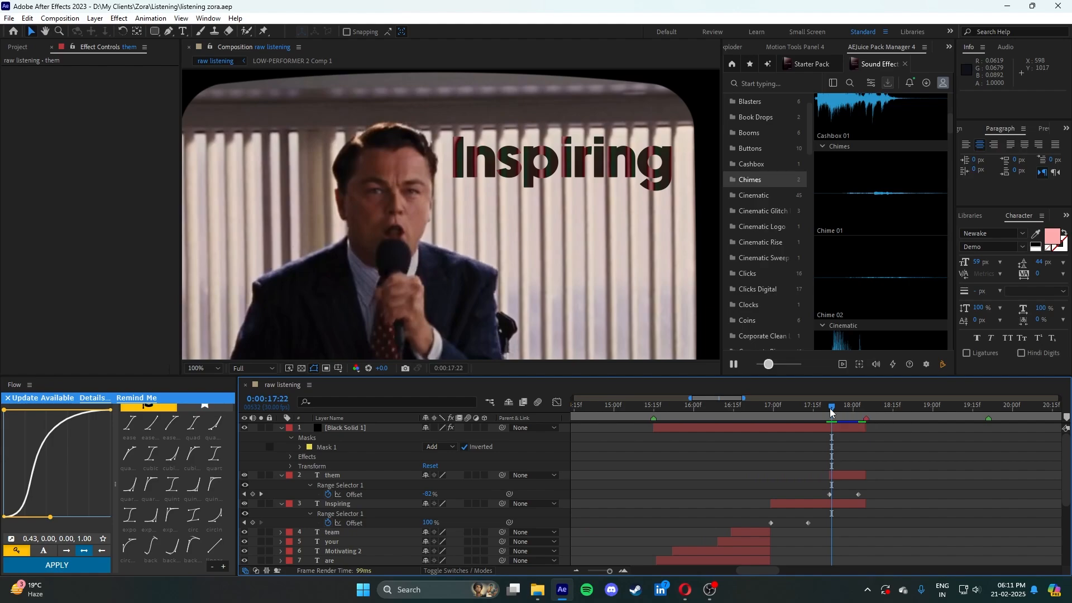
- Preview the "Inspiring" text reveal from 0:00:16:28 with the composition at 50% magnification
scroll(435, 217, down, 3)
scroll(474, 199, up, 3)
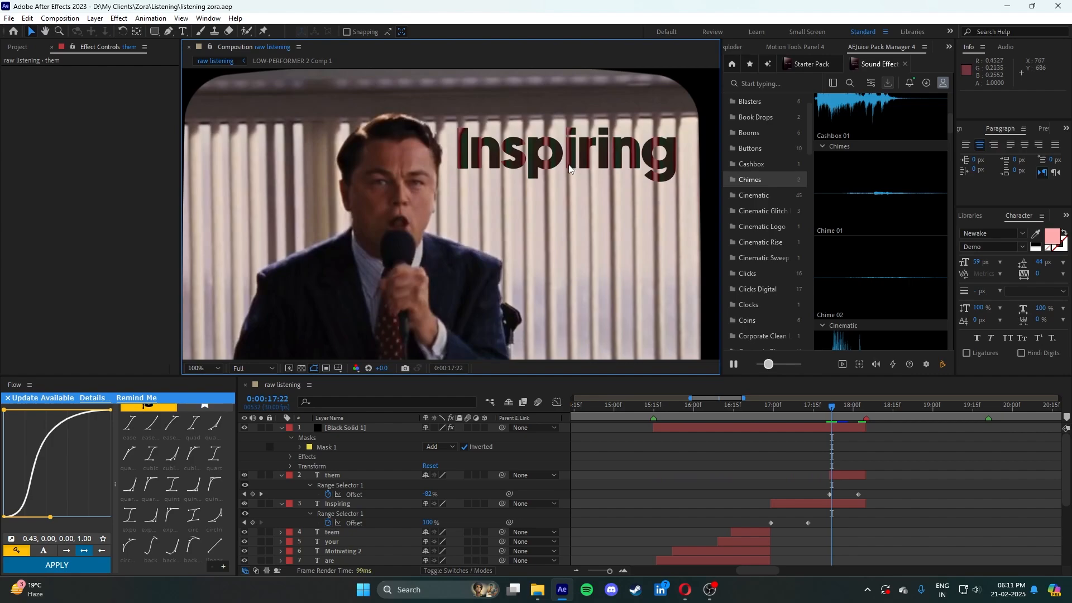
scroll(569, 167, down, 2)
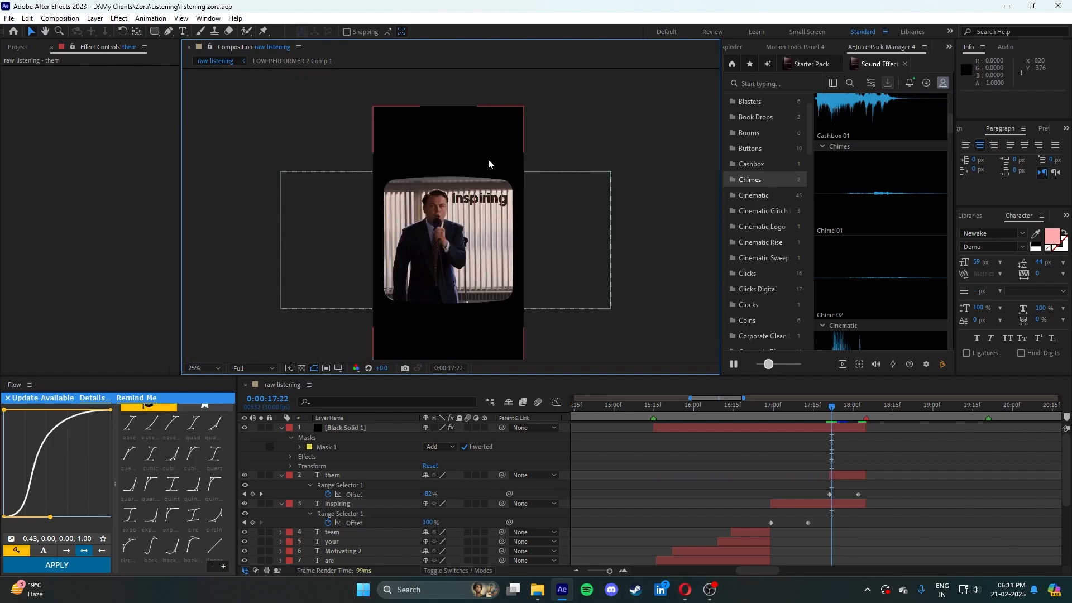
scroll(488, 158, up, 1)
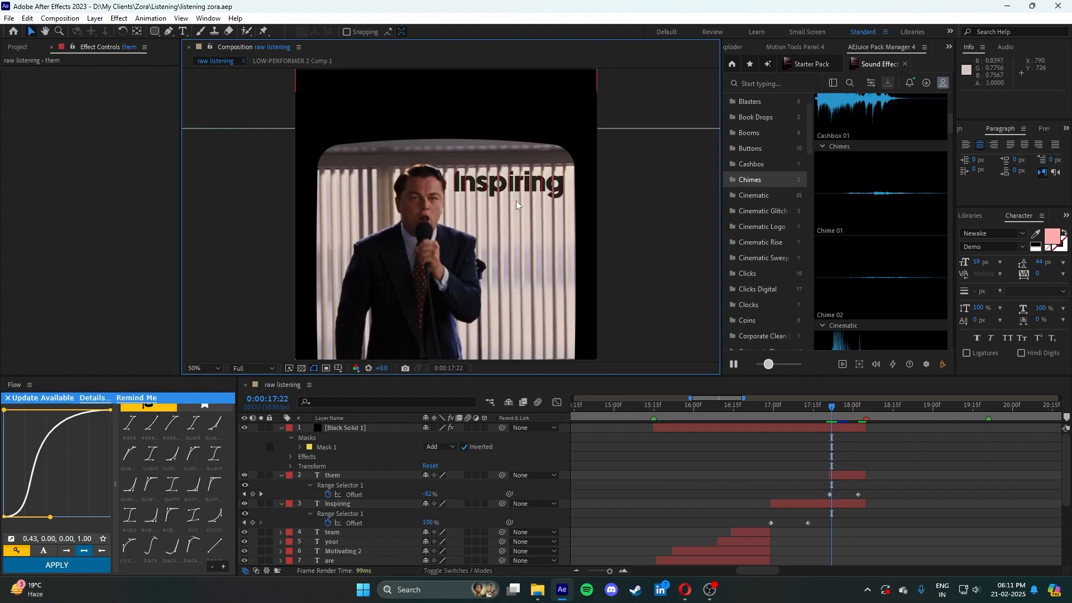
drag(833, 409, 760, 440)
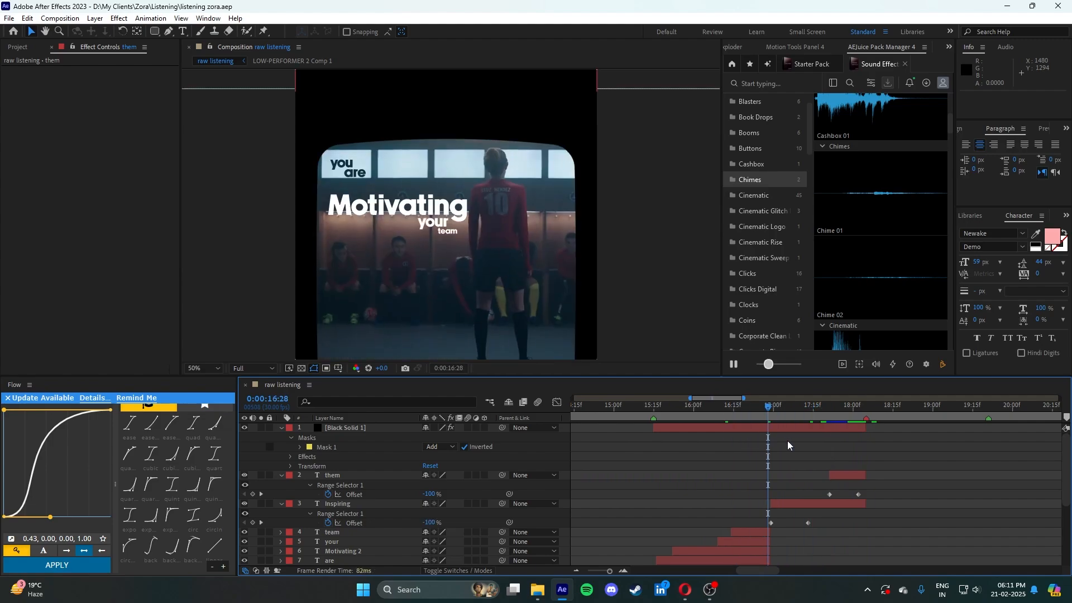
key(space)
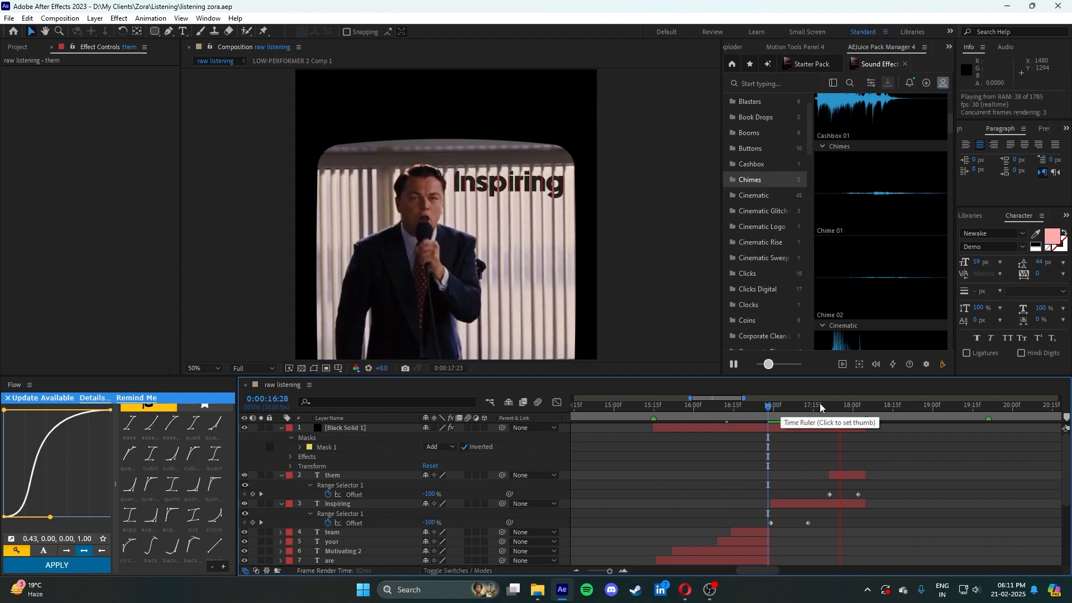
click(792, 416)
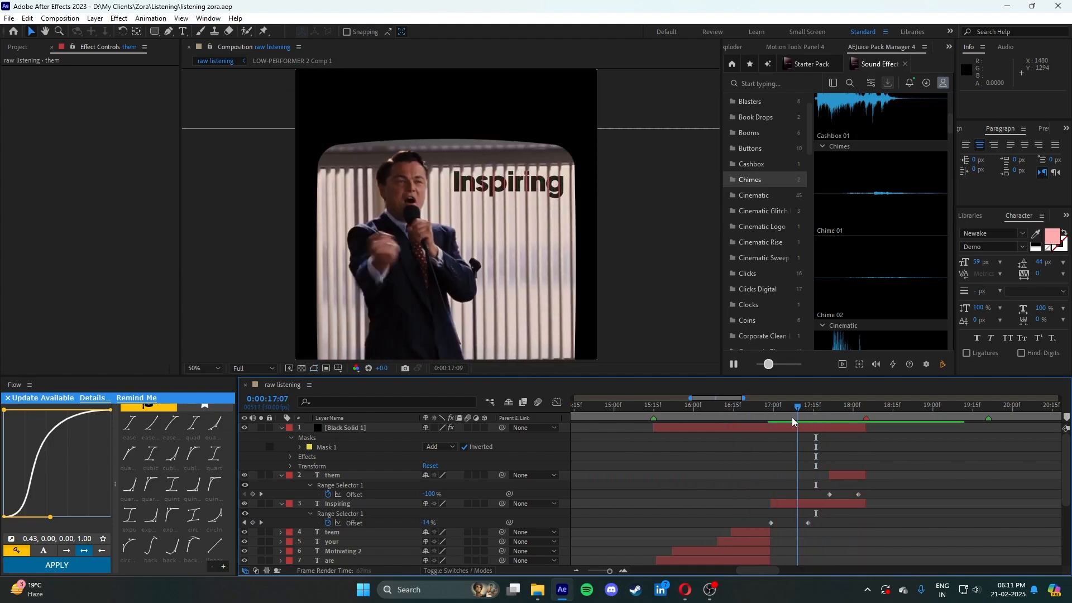
- Collapse the expanded properties of the Inspiring, them and Black Solid 1 layers
click(281, 503)
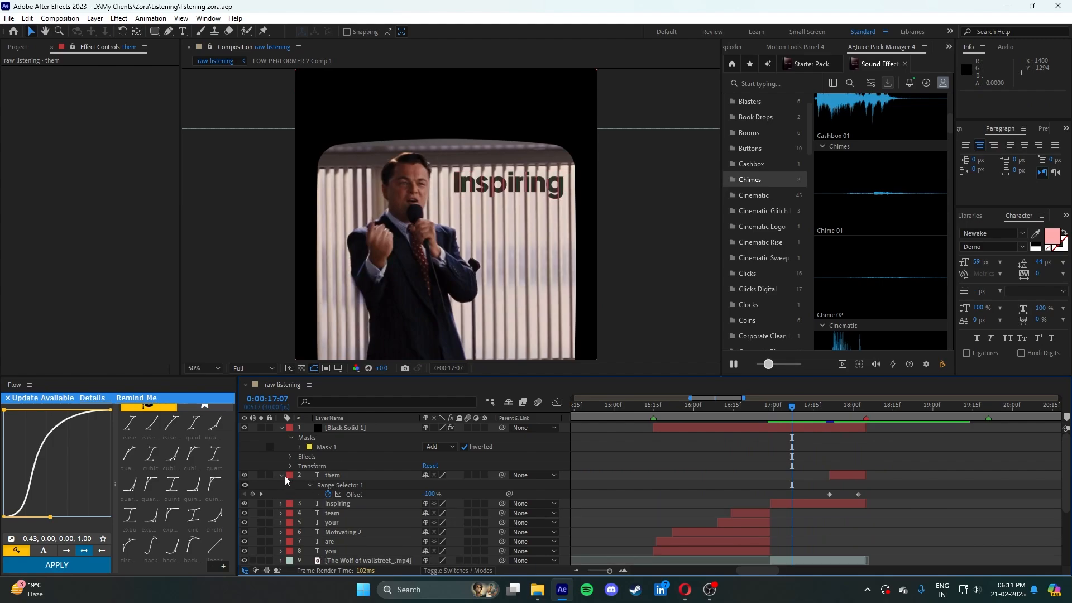
click(281, 475)
click(277, 427)
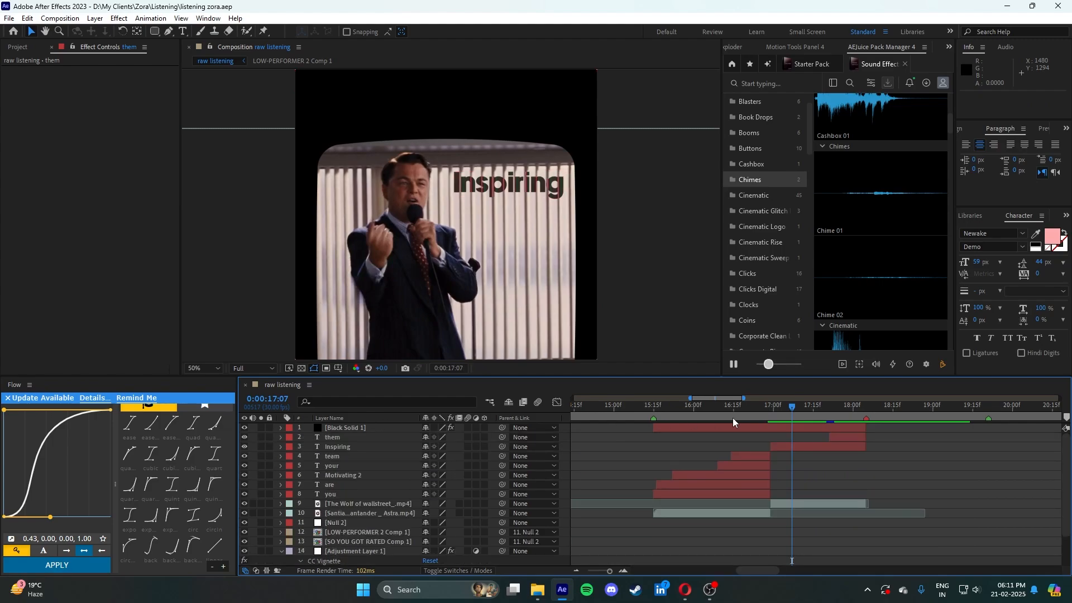
- Move the playhead to 0:00:18:05, at the end of the "Inspiring" and "them" text layers
click(866, 407)
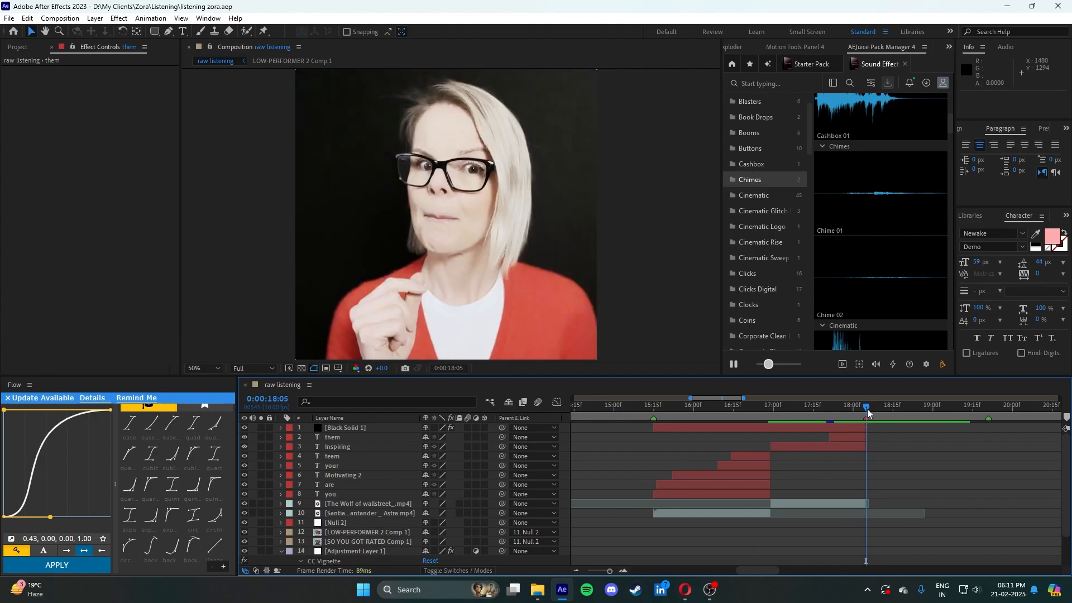
scroll(774, 571, right, 3)
scroll(774, 571, left, 2)
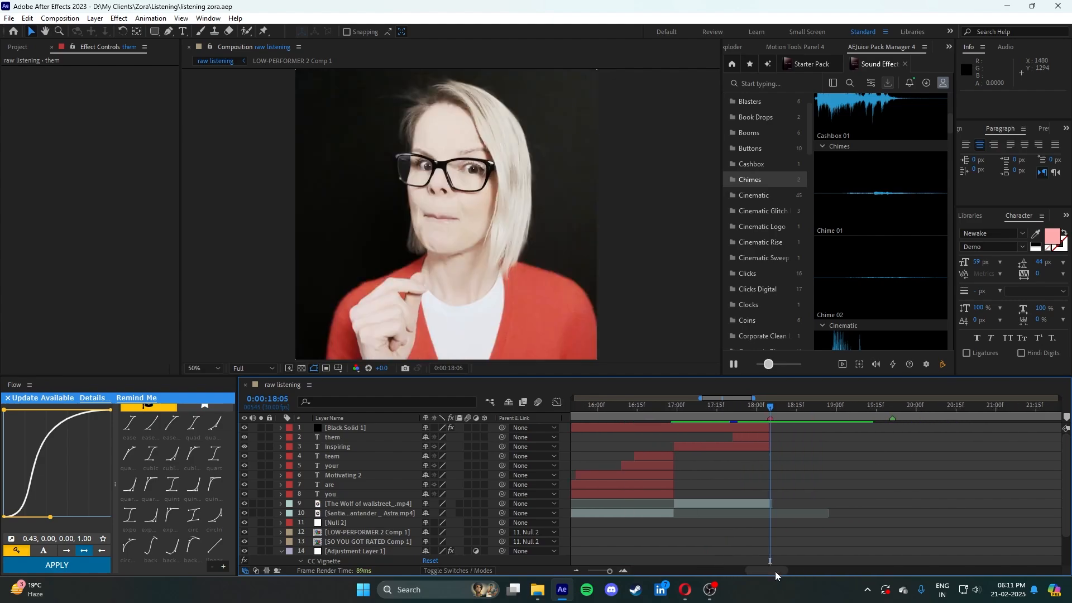
double_click(579, 570)
scroll(735, 574, right, 3)
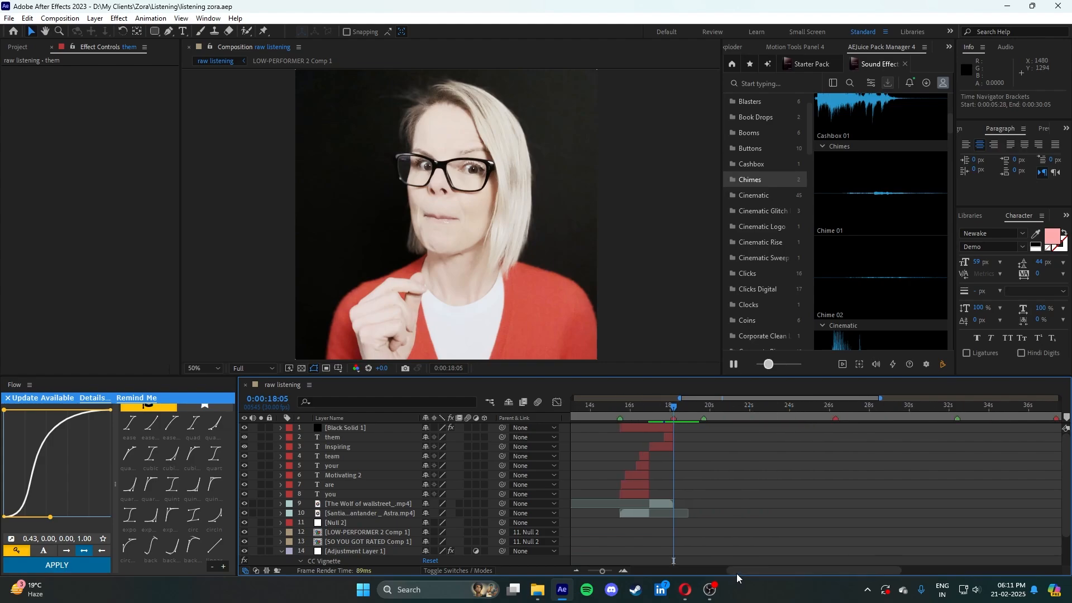
scroll(736, 574, left, 1)
click(624, 570)
scroll(735, 571, right, 1)
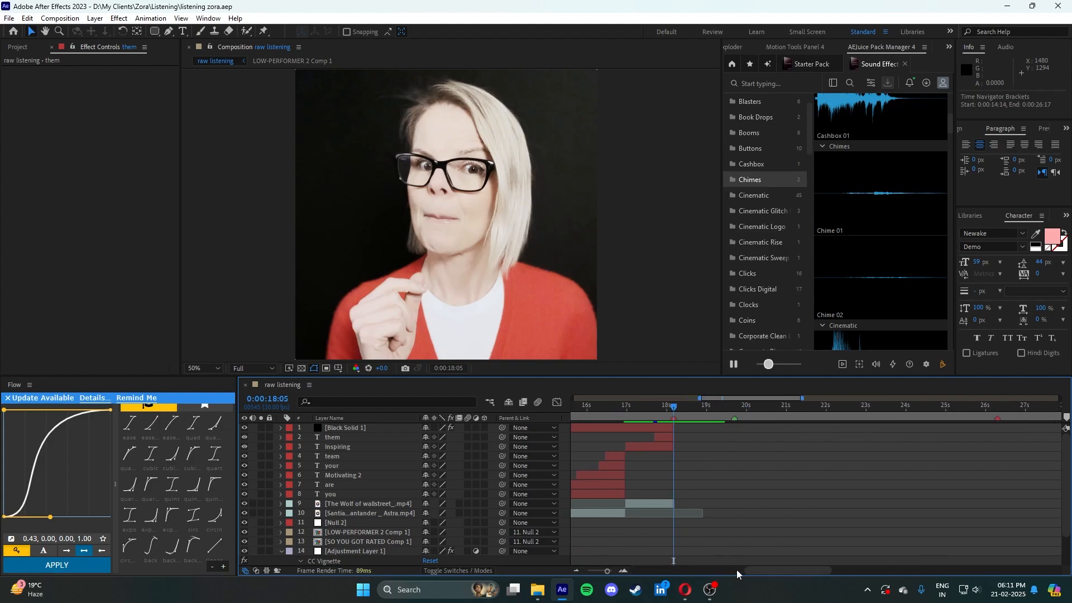
scroll(736, 571, left, 1)
scroll(735, 570, right, 1)
scroll(736, 570, left, 2)
drag(754, 404, 770, 426)
mouse_move(687, 586)
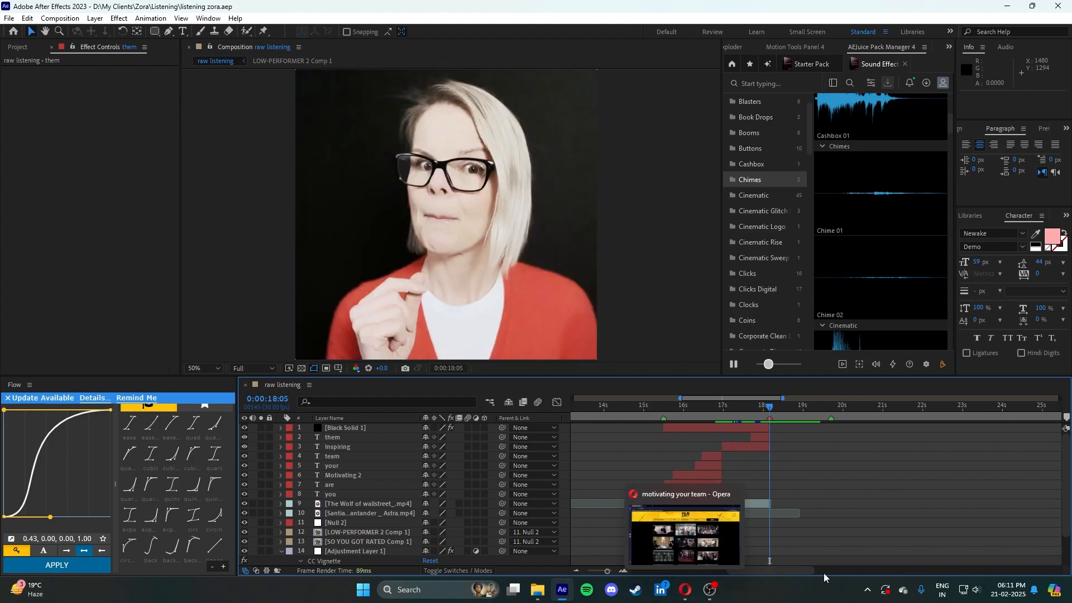
drag(823, 570, 762, 567)
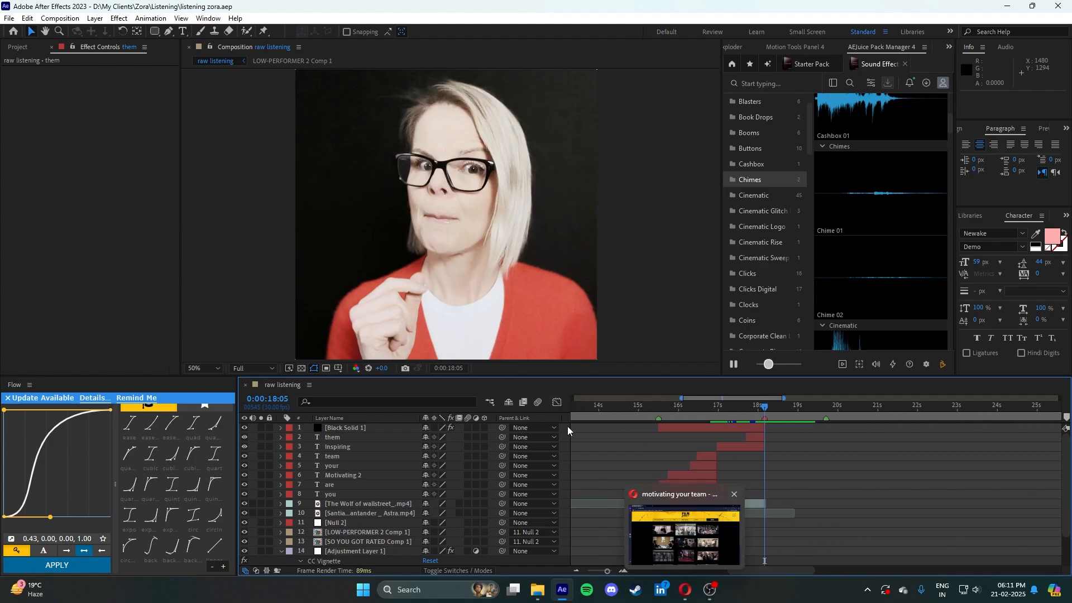
scroll(757, 571, left, 1)
scroll(757, 571, right, 3)
scroll(757, 570, left, 2)
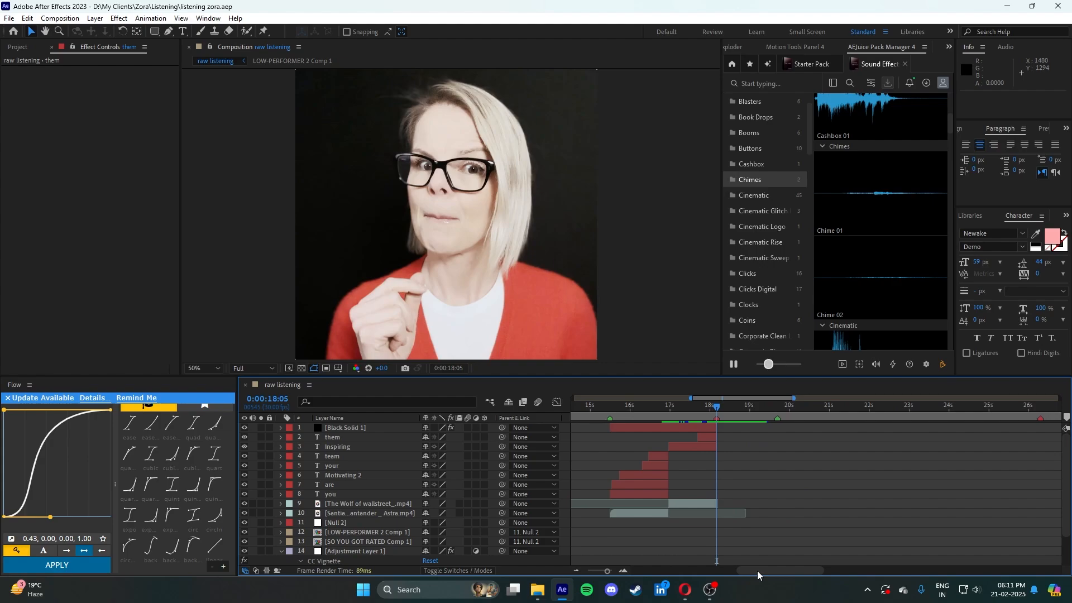
click(623, 570)
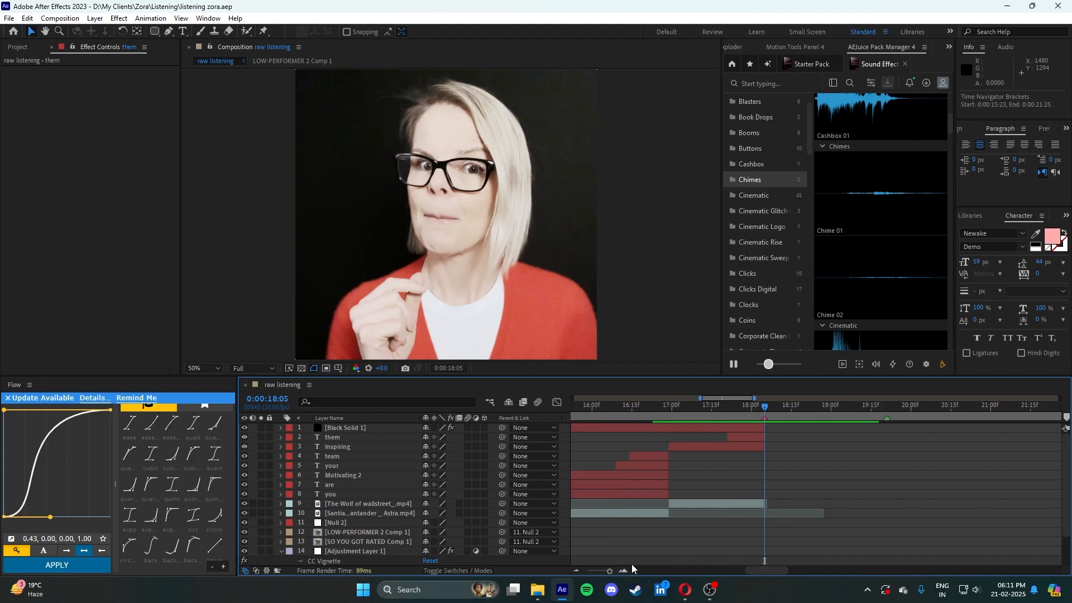
scroll(731, 570, left, 2)
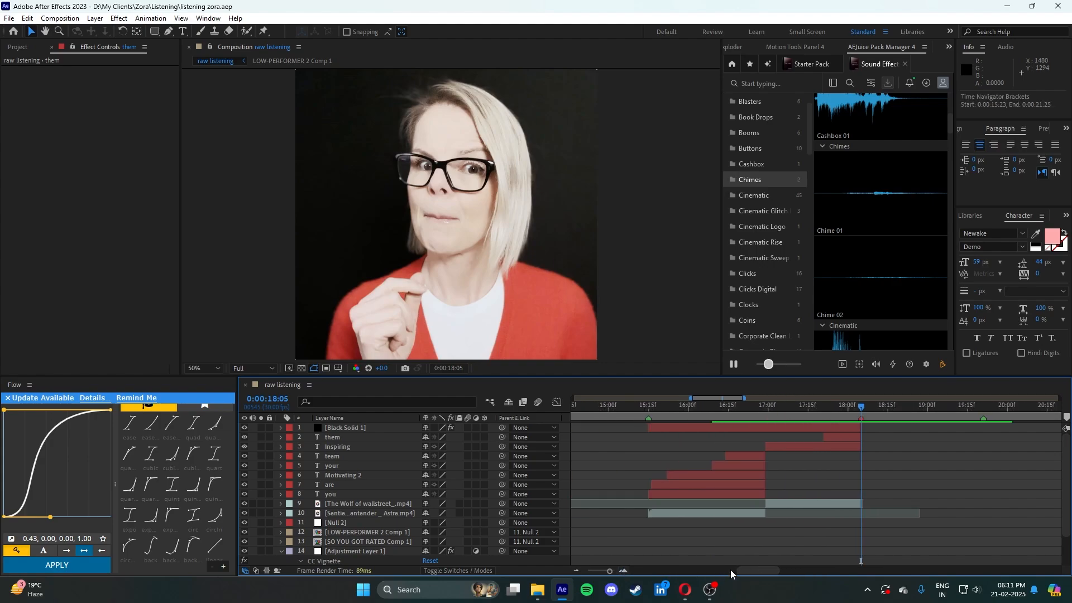
scroll(730, 569, right, 3)
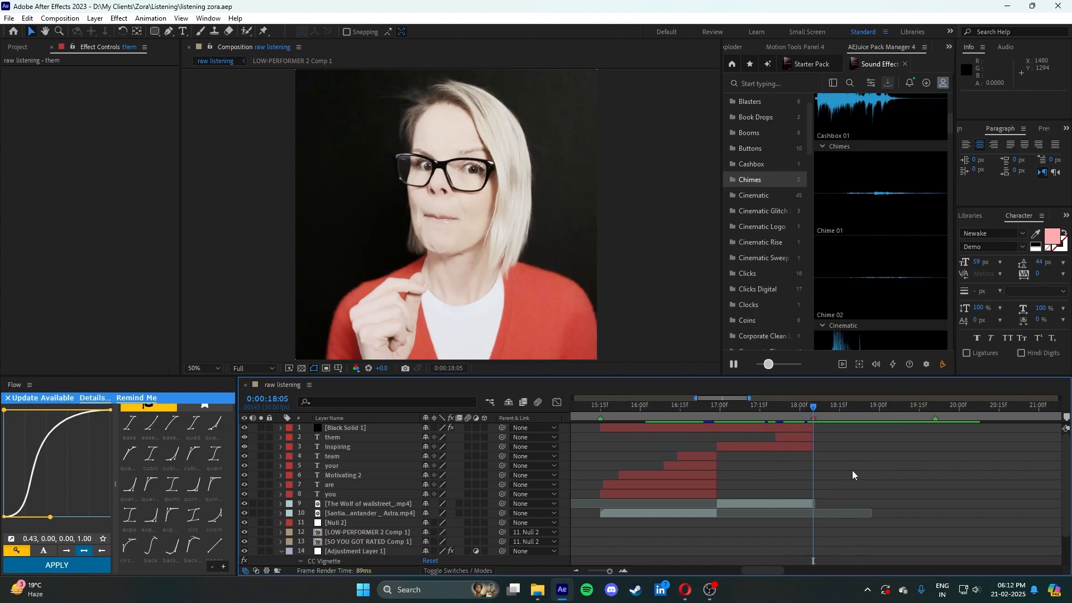
- Play back the title sequence from its start at 0:00:15:15
drag(796, 405, 812, 429)
drag(623, 407, 606, 433)
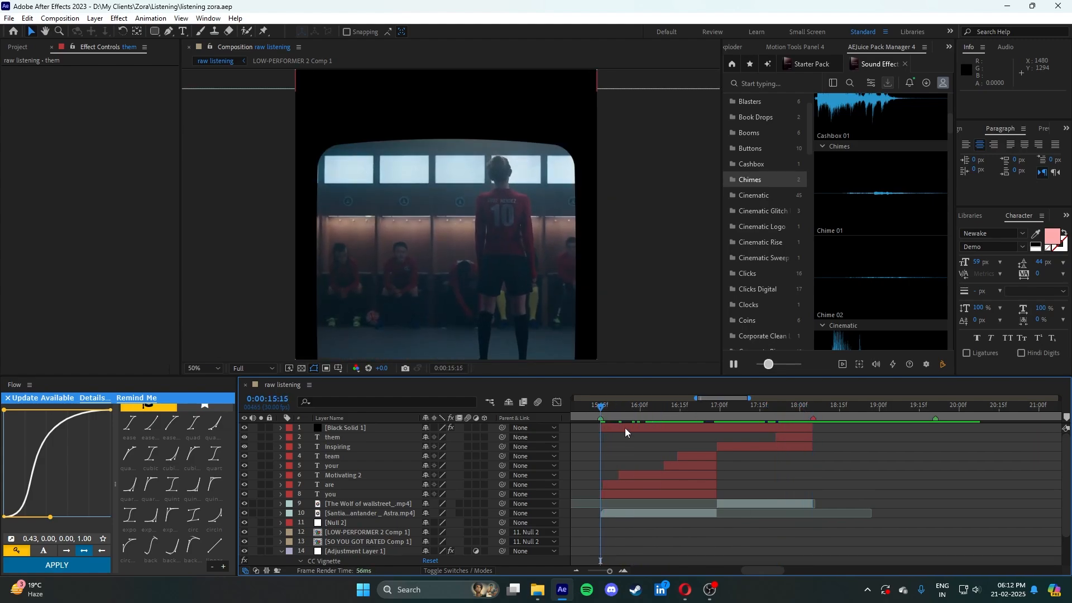
key(space)
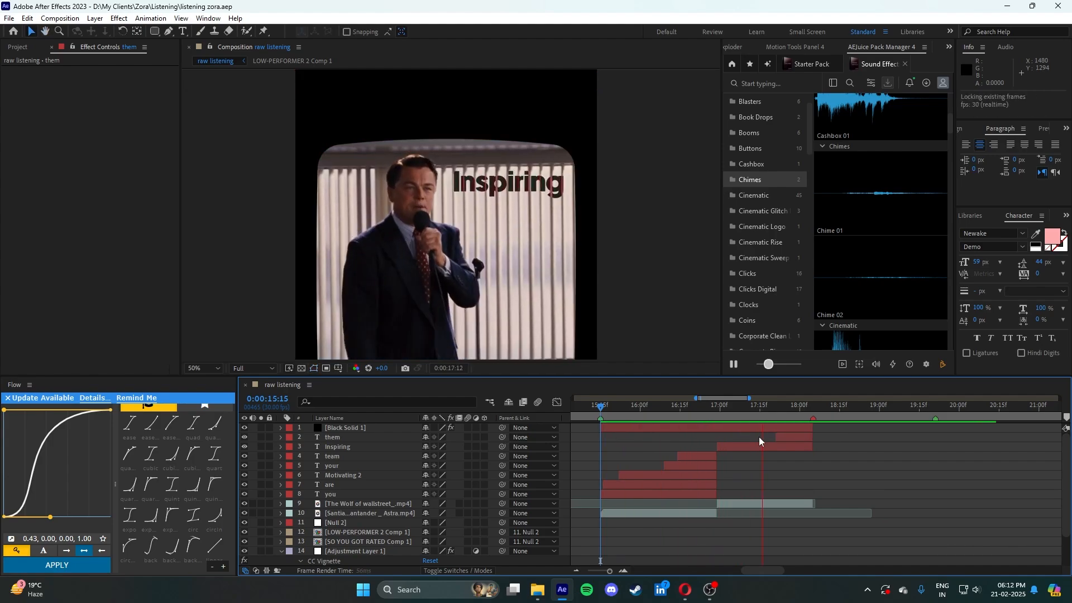
key(space)
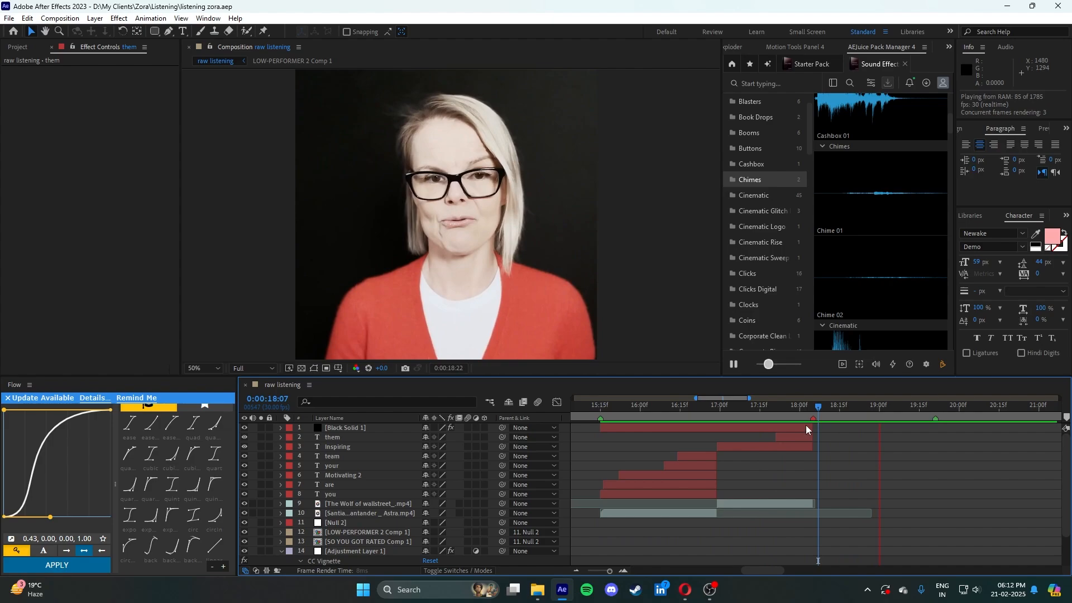
- Play the talking-head footage that follows the titles, starting from 0:00:18:05
click(808, 408)
click(813, 407)
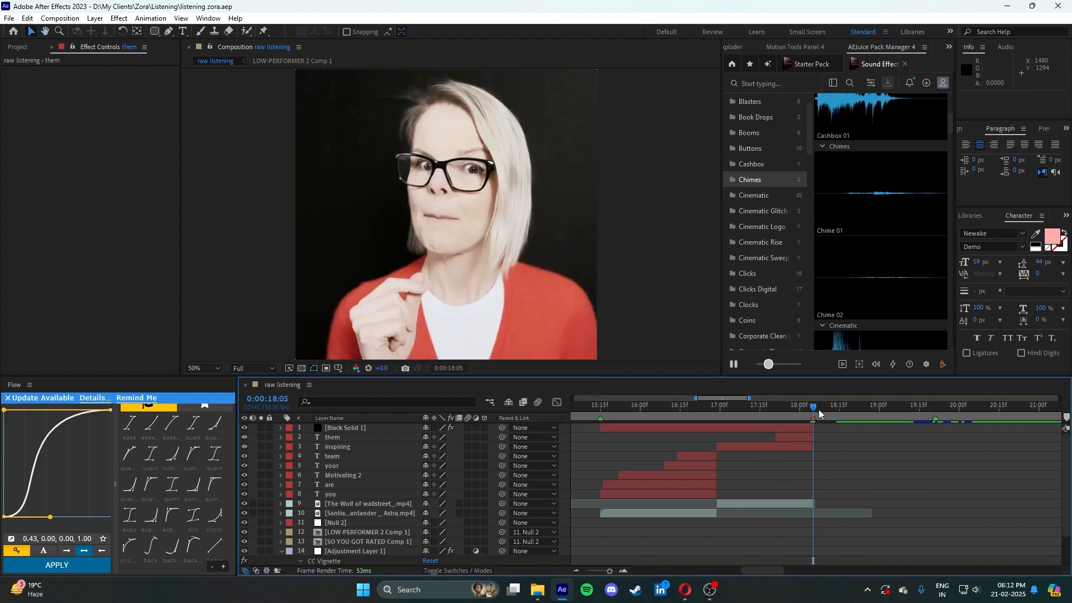
key(space)
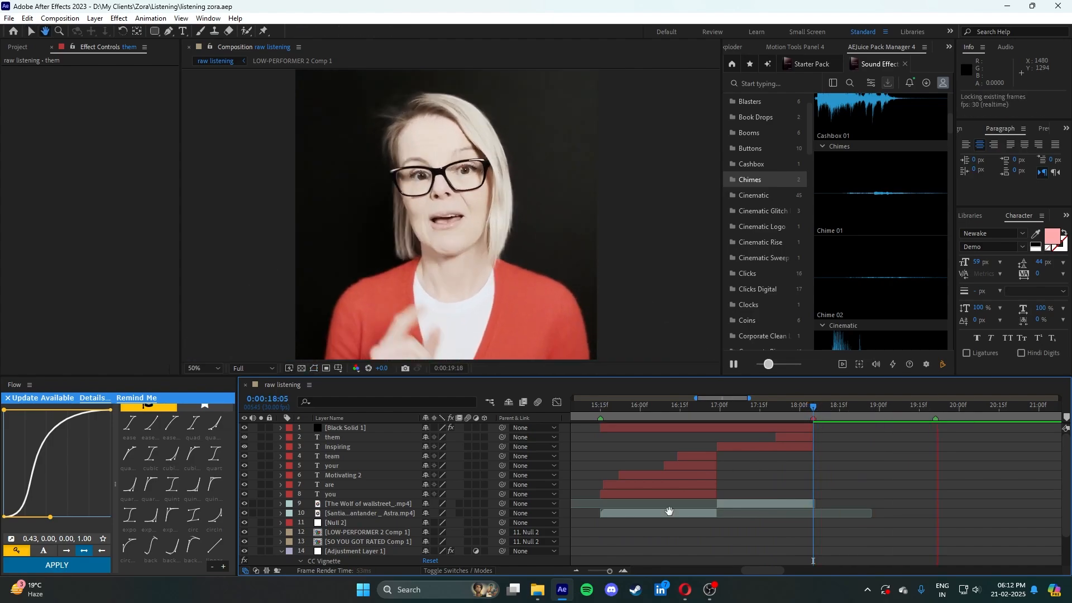
- Scrub through the title section, replay it from 0:00:15:16 and park the playhead at 0:00:17:06
click(578, 571)
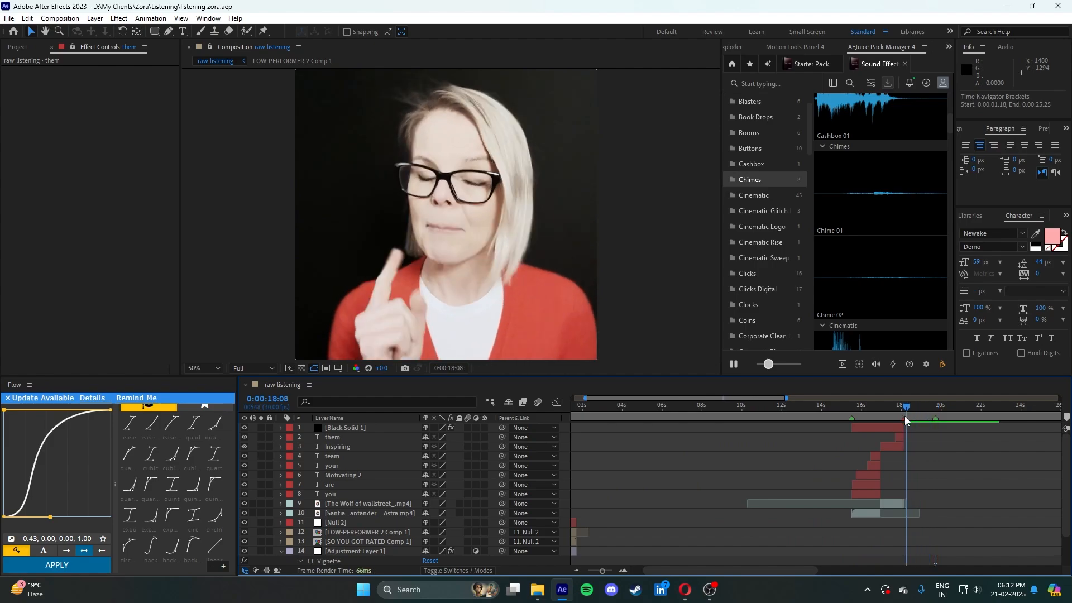
click(807, 407)
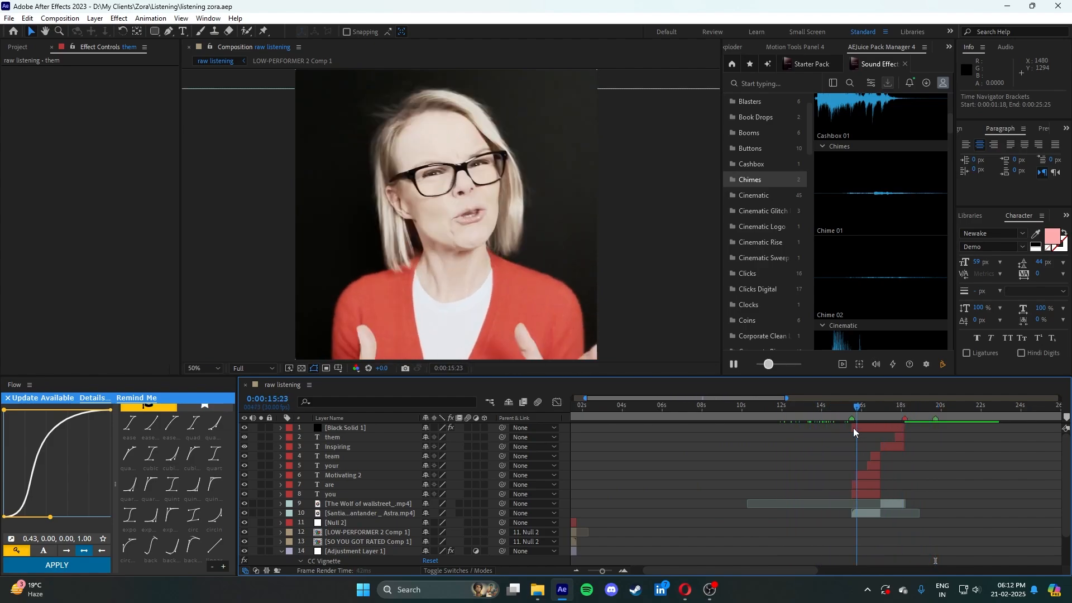
click(622, 570)
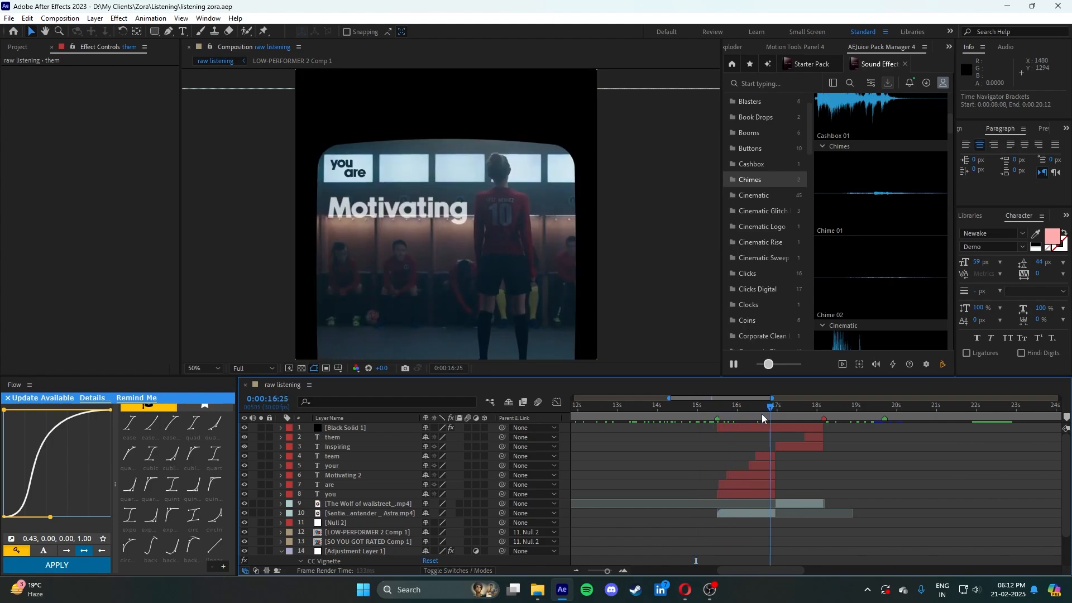
drag(820, 428, 720, 437)
key(space)
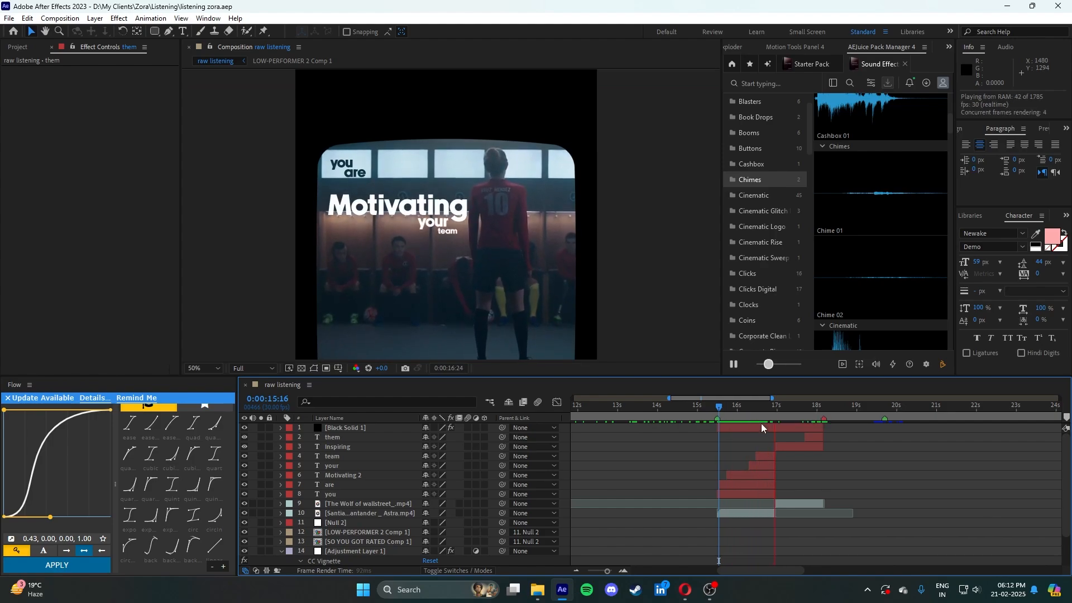
mouse_move(778, 410)
mouse_down()
mouse_move(822, 426)
mouse_move(784, 430)
mouse_up()
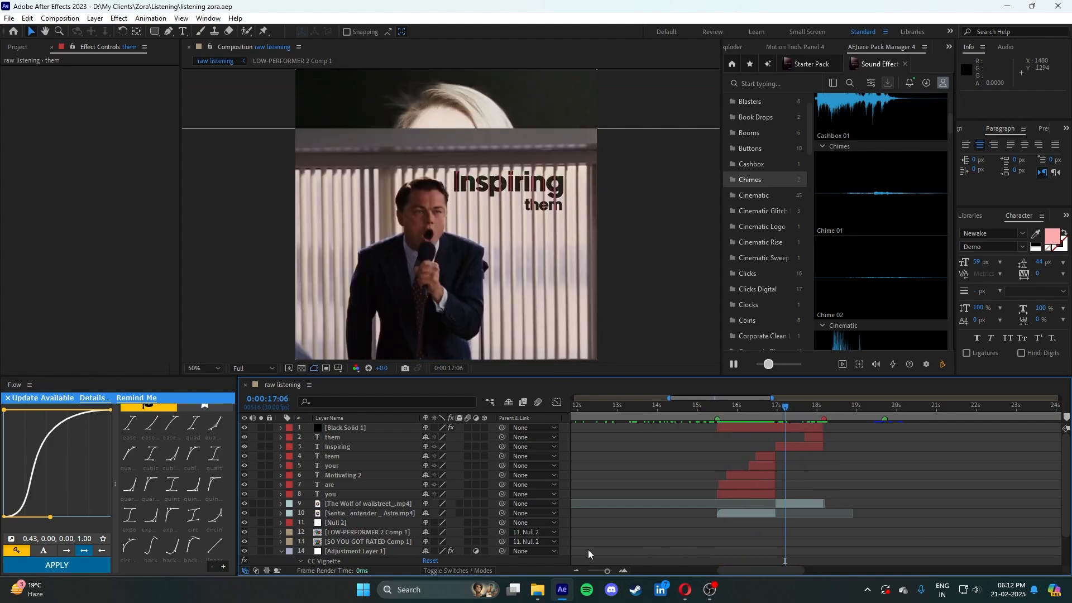
- Move the playhead to 0:00:16:28, just before the cut from the football clip to the Wolf of Wall Street clip
click(577, 569)
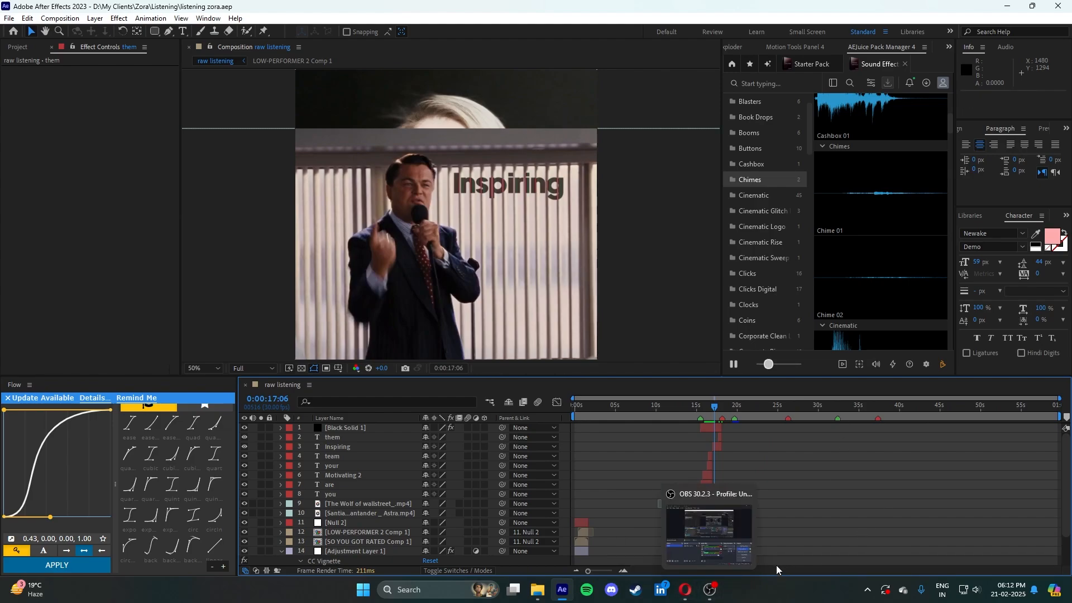
drag(752, 404, 712, 424)
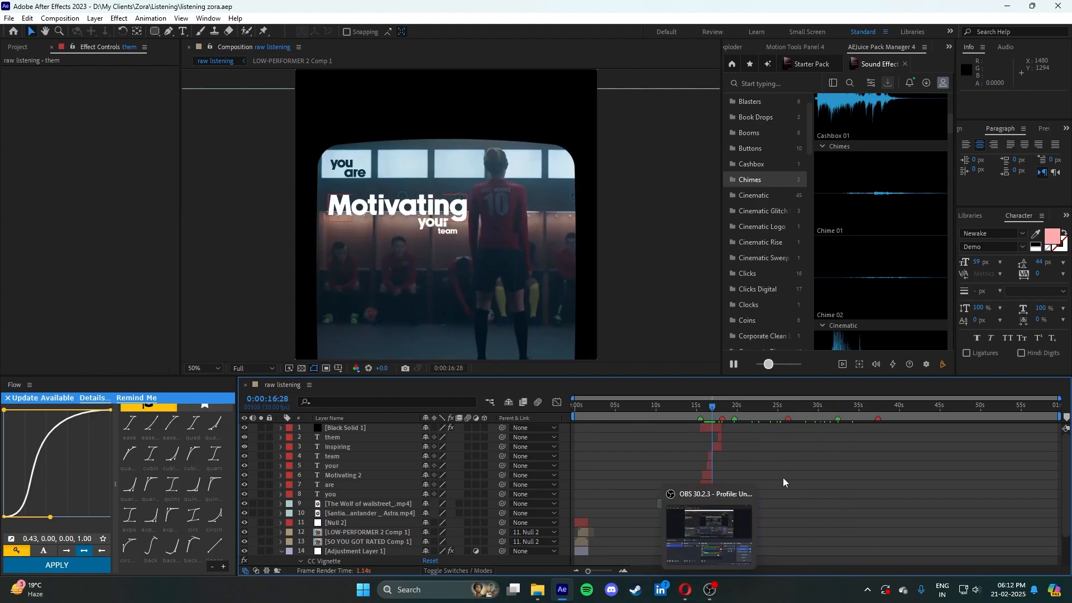
click(623, 569)
click(624, 569)
drag(744, 569, 739, 571)
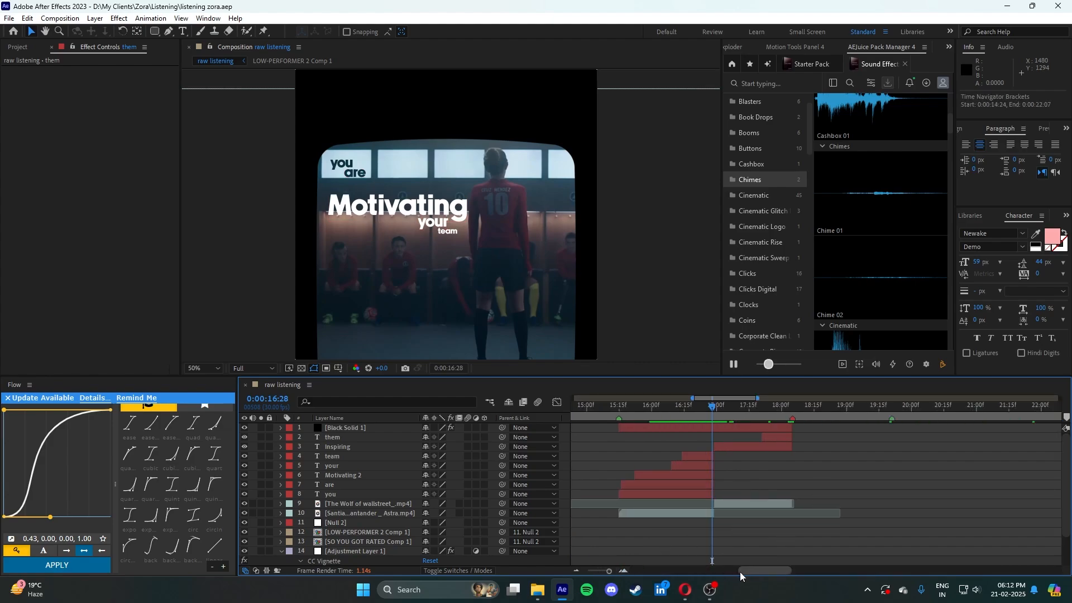
- Scrub through the title section to 0:00:17:27 and view the whole composition frame at that point
click(624, 570)
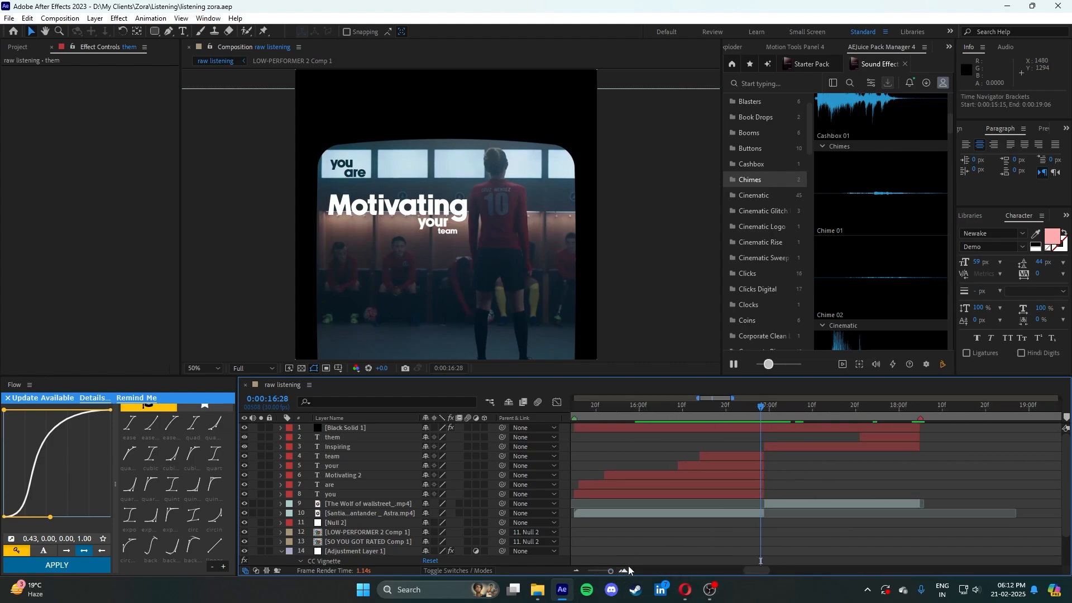
click(575, 570)
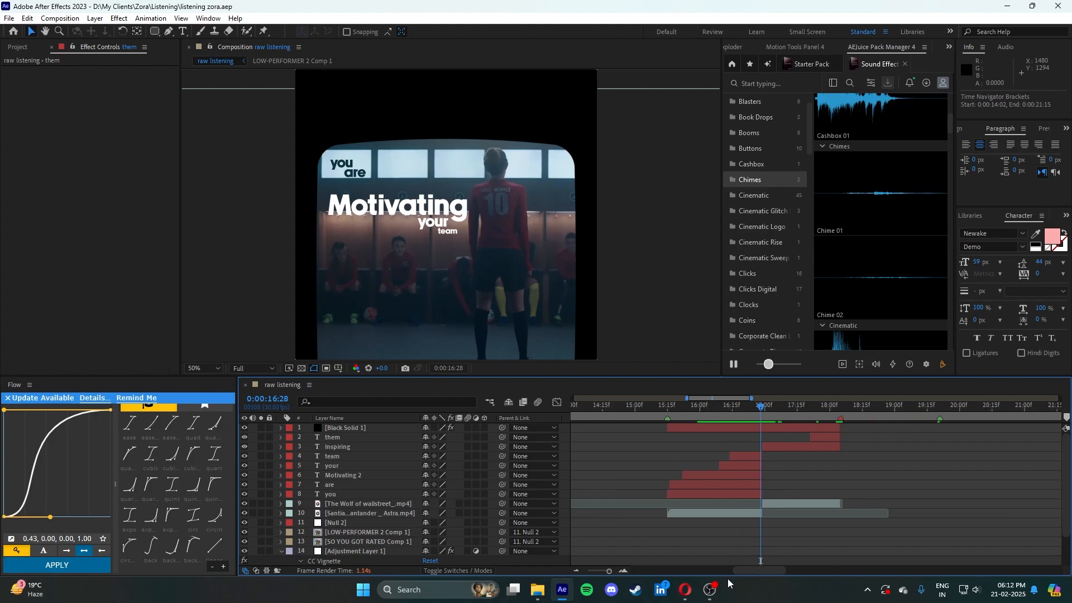
click(623, 571)
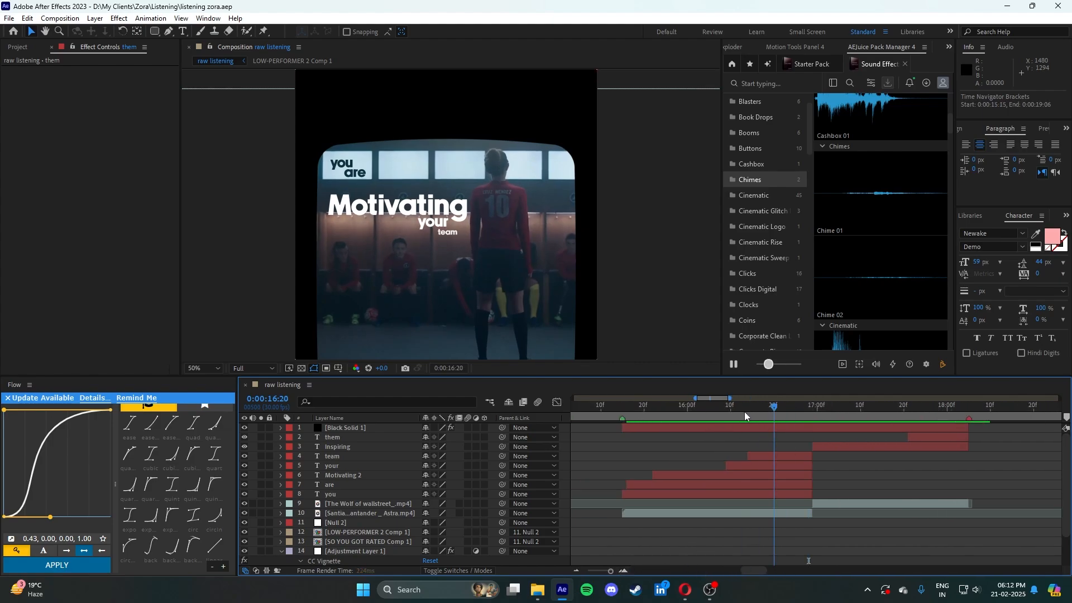
drag(691, 417, 933, 411)
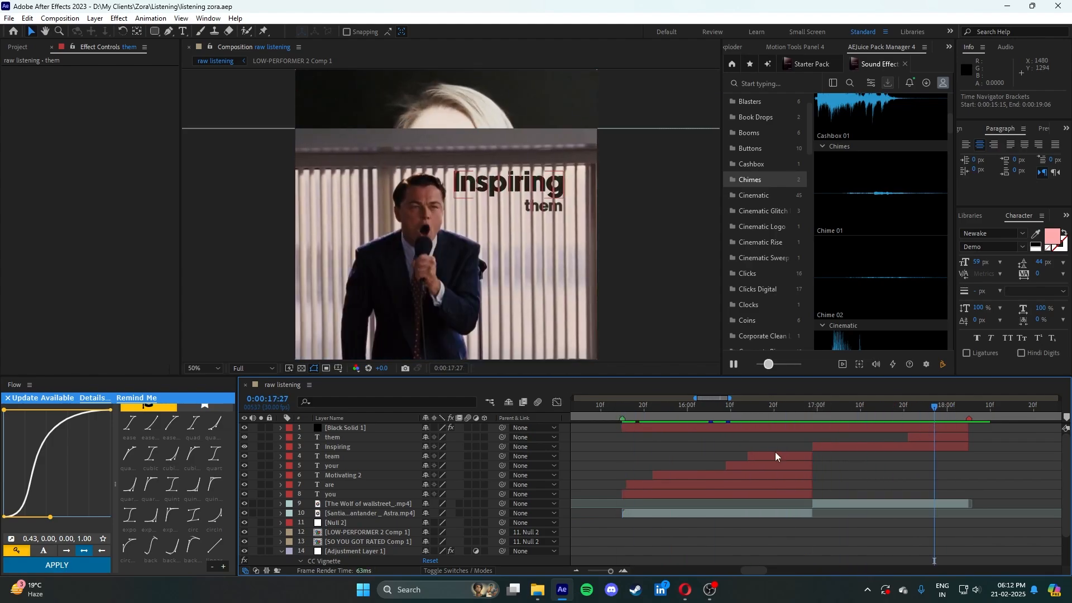
scroll(575, 219, down, 4)
scroll(551, 295, up, 2)
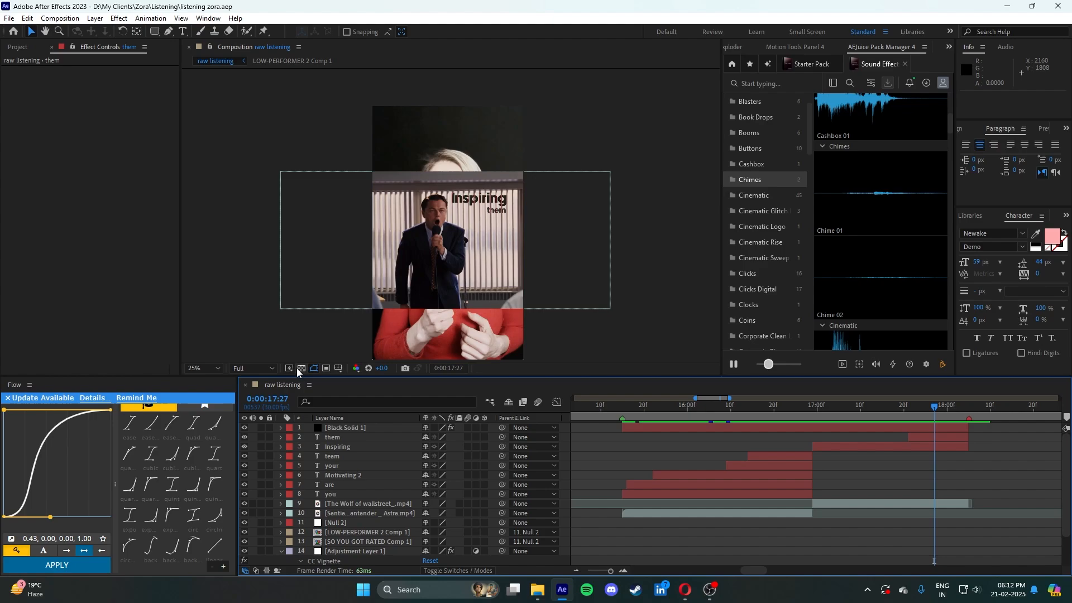
- Move the Wolf of Wall Street clip layer up the stack so it sits directly beneath the "Inspiring" text layer
click(921, 427)
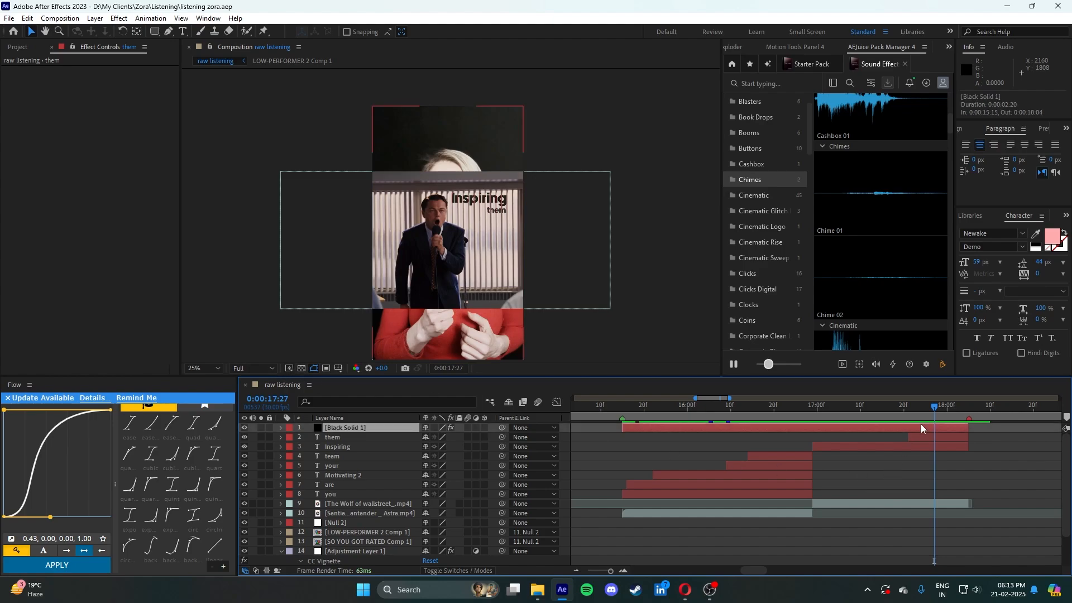
click(877, 510)
click(876, 498)
click(904, 502)
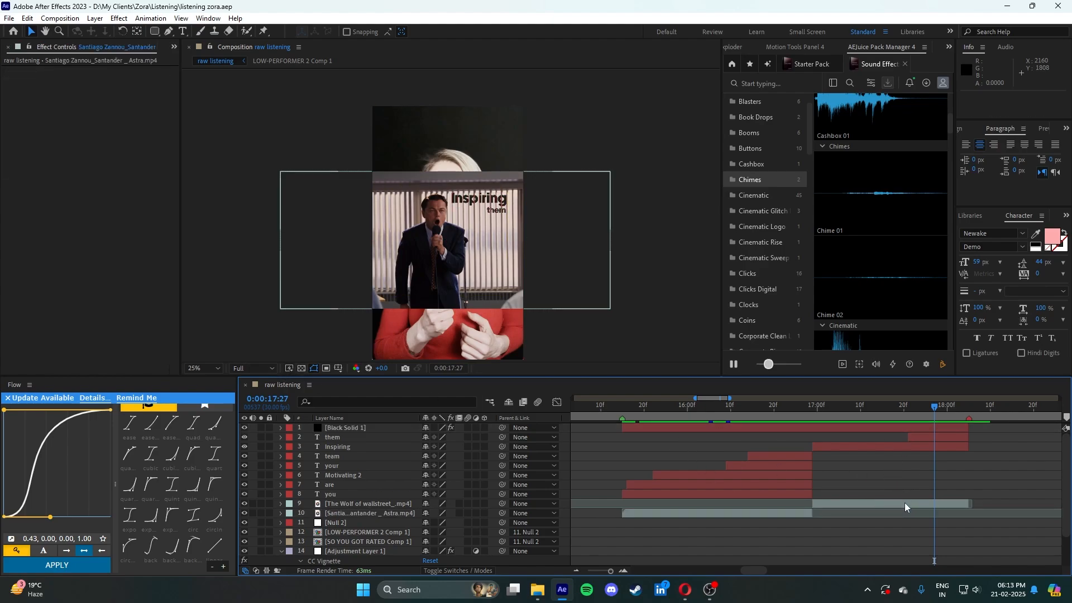
click(903, 472)
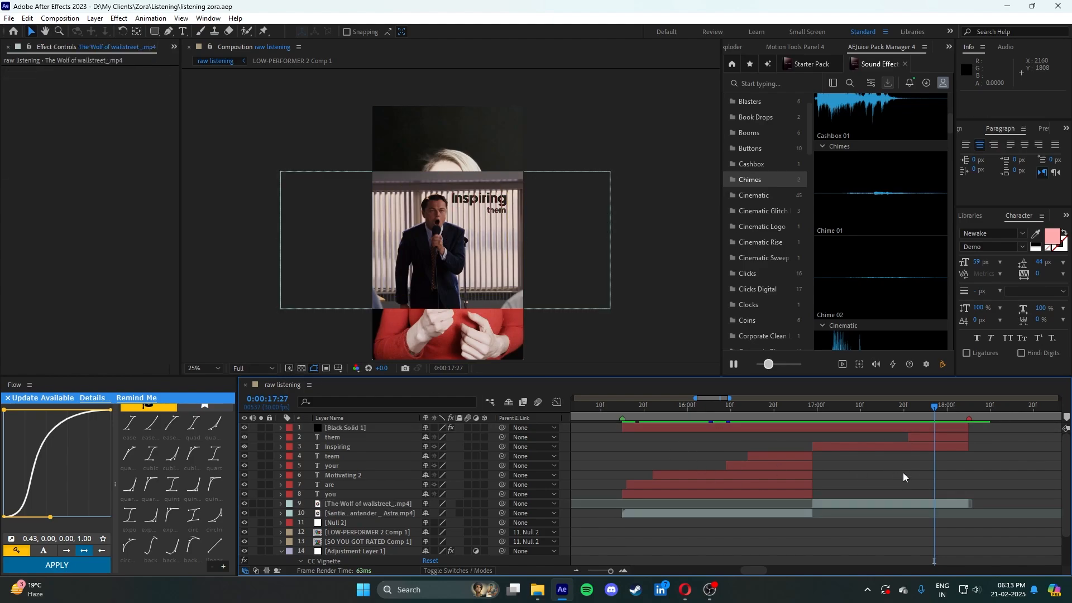
click(370, 502)
drag(404, 454, 404, 454)
- Try changing the scale of the Black Solid 1 layer at 0:00:17:27 and undo the change
click(933, 430)
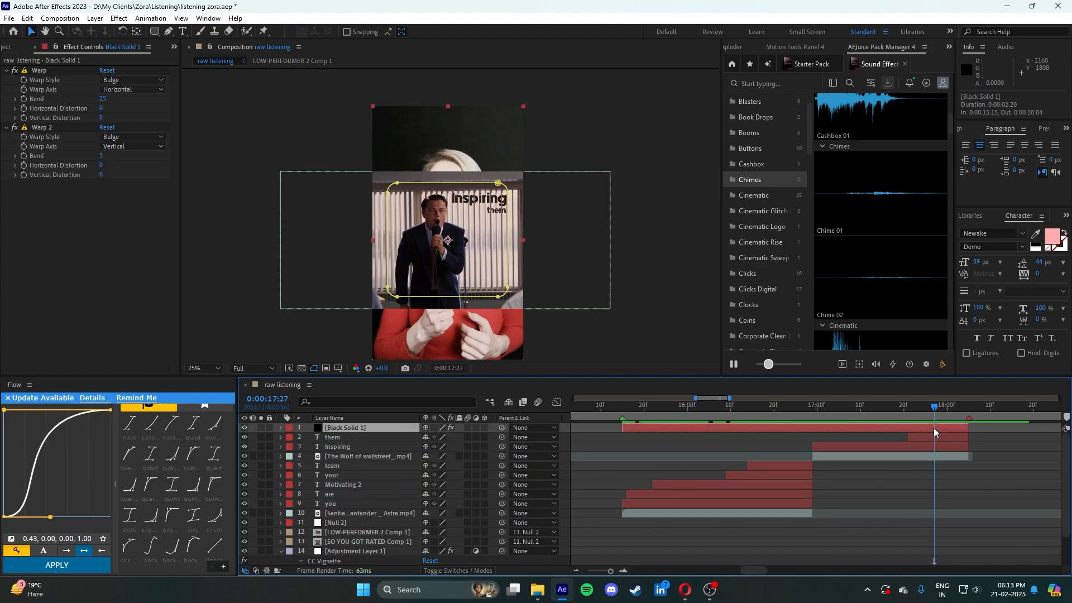
key(s)
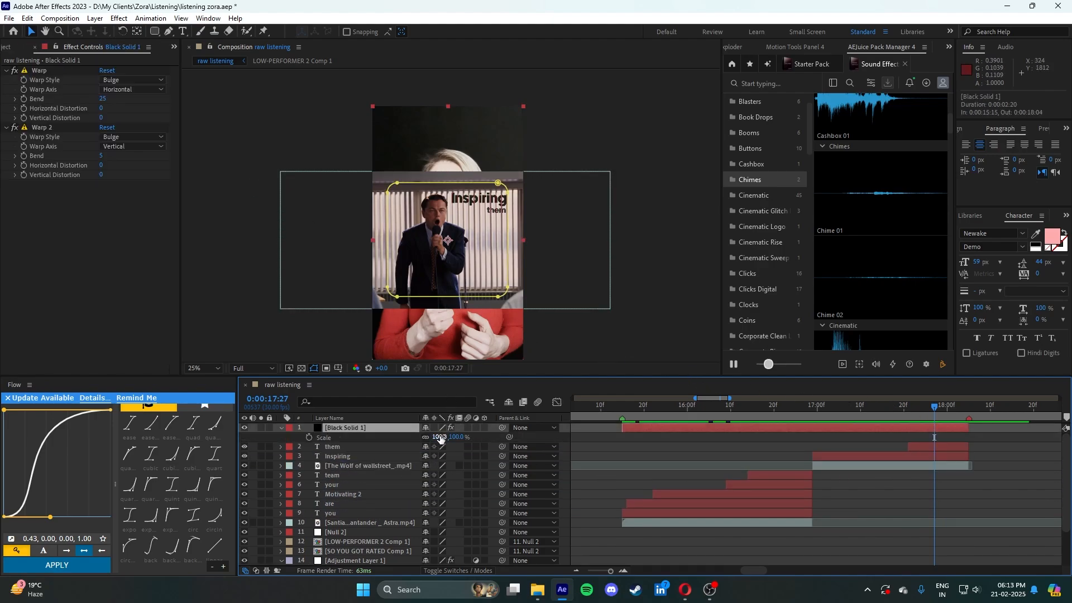
drag(438, 437, 447, 437)
key(ctrl+z)
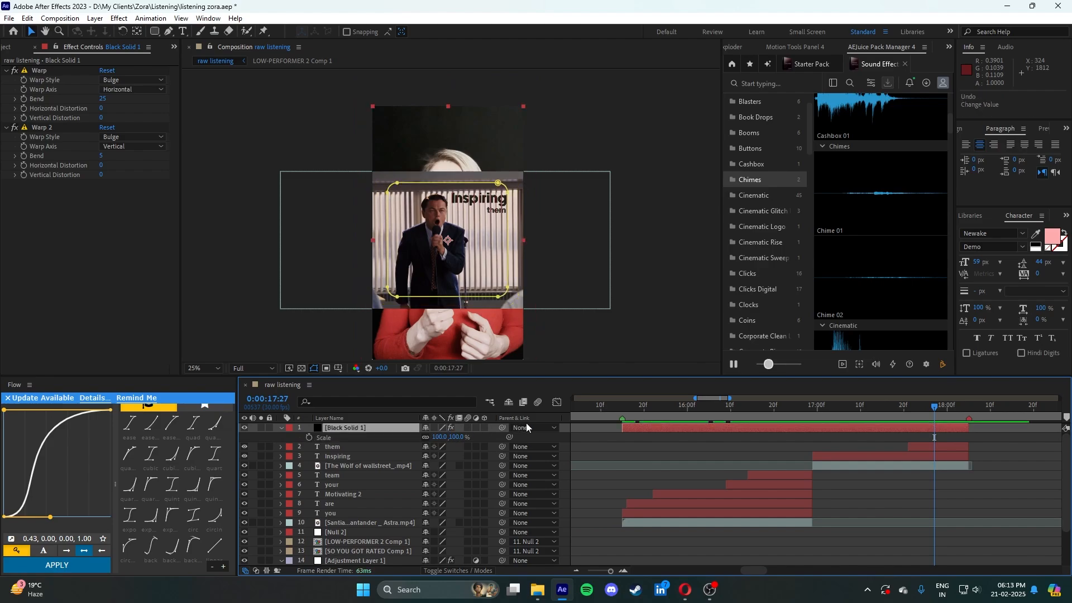
key(s)
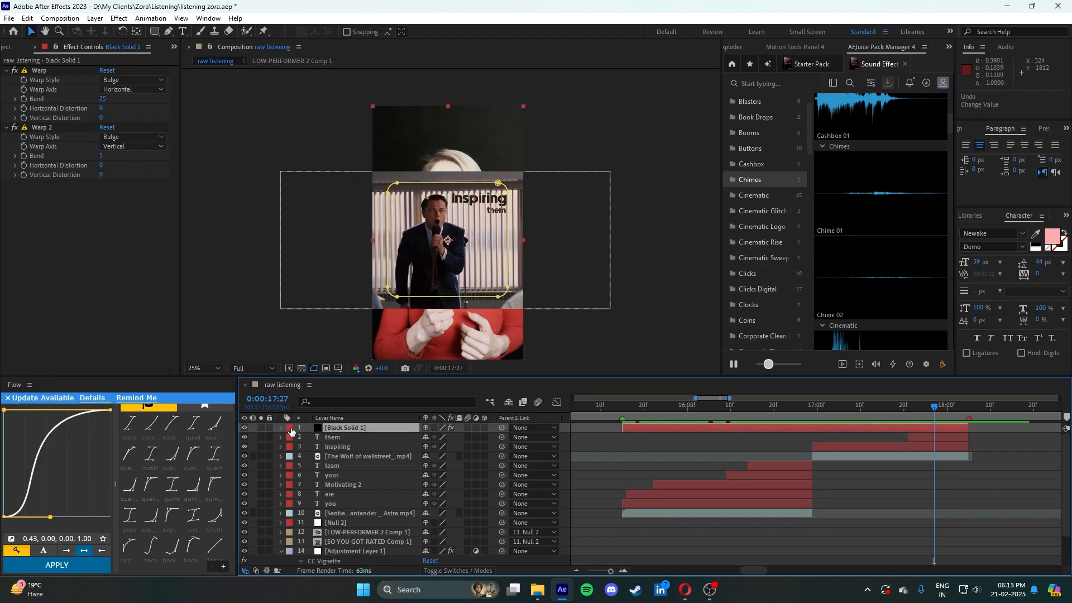
- Park the playhead at 0:00:16:29, set the composition preview resolution to Half and save the project
drag(774, 405, 816, 411)
click(829, 468)
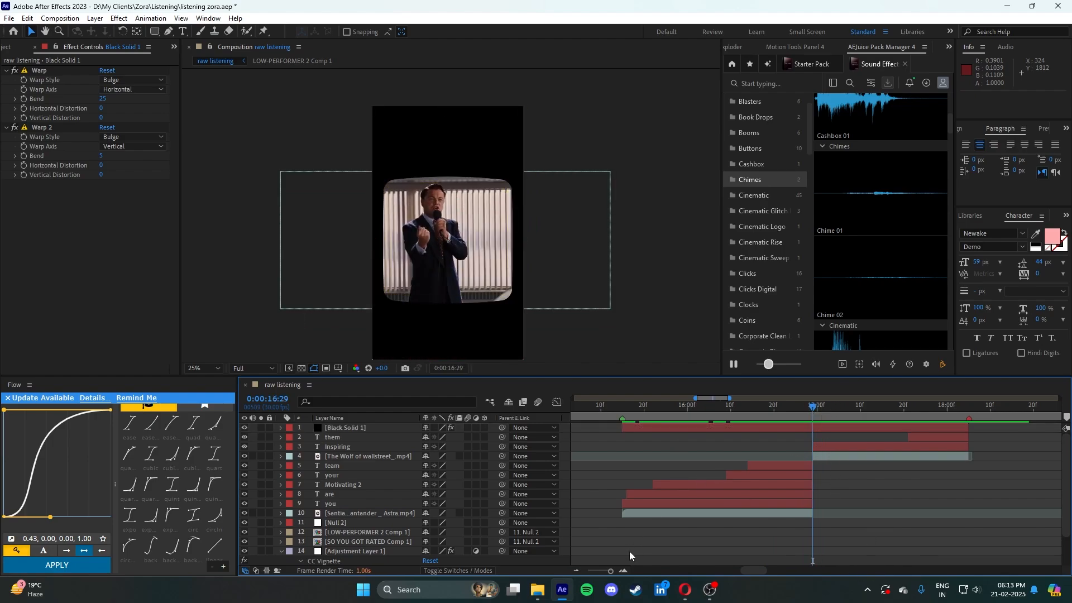
mouse_move(610, 571)
mouse_down()
mouse_move(620, 571)
mouse_move(591, 570)
mouse_up()
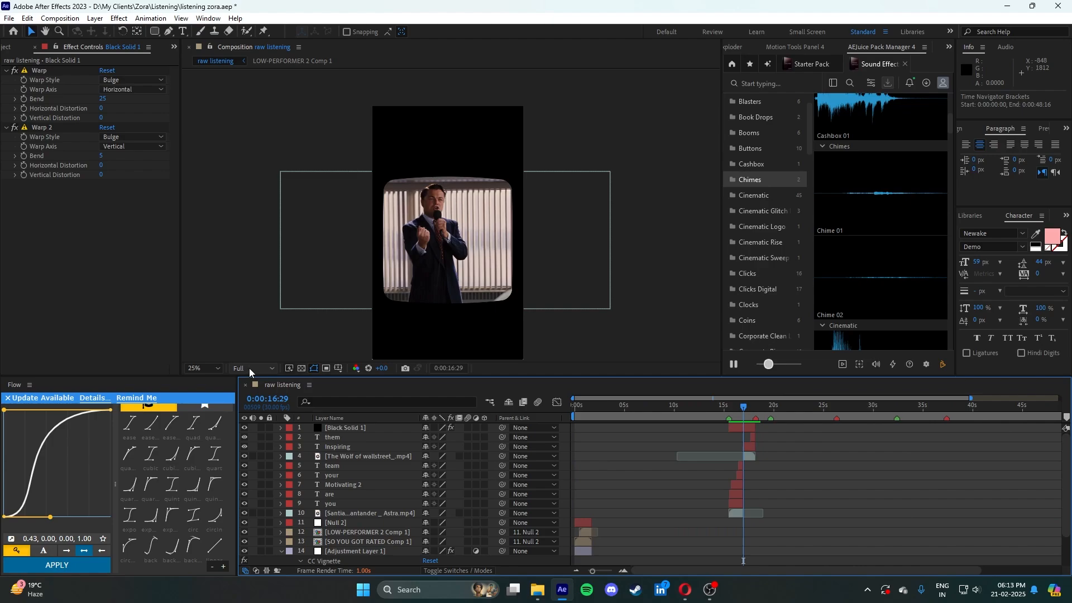
click(269, 406)
click(780, 460)
key(ctrl+s)
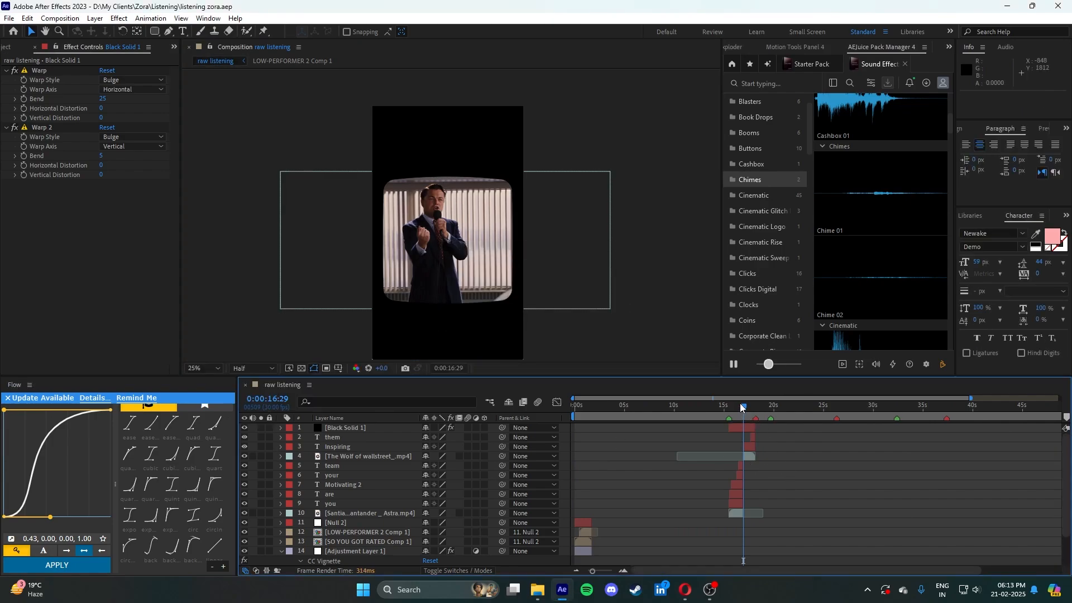
- Check the rounded black frame around the Wolf of Wall Street clip at 0:00:17:24 in Full preview resolution
drag(741, 407, 749, 406)
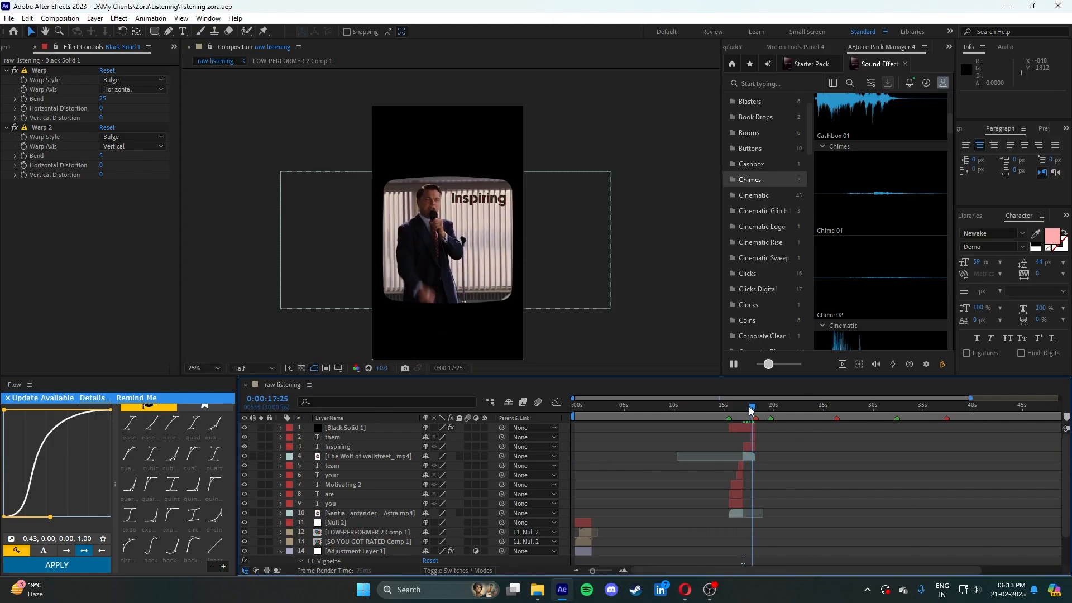
click(623, 571)
click(260, 368)
click(250, 393)
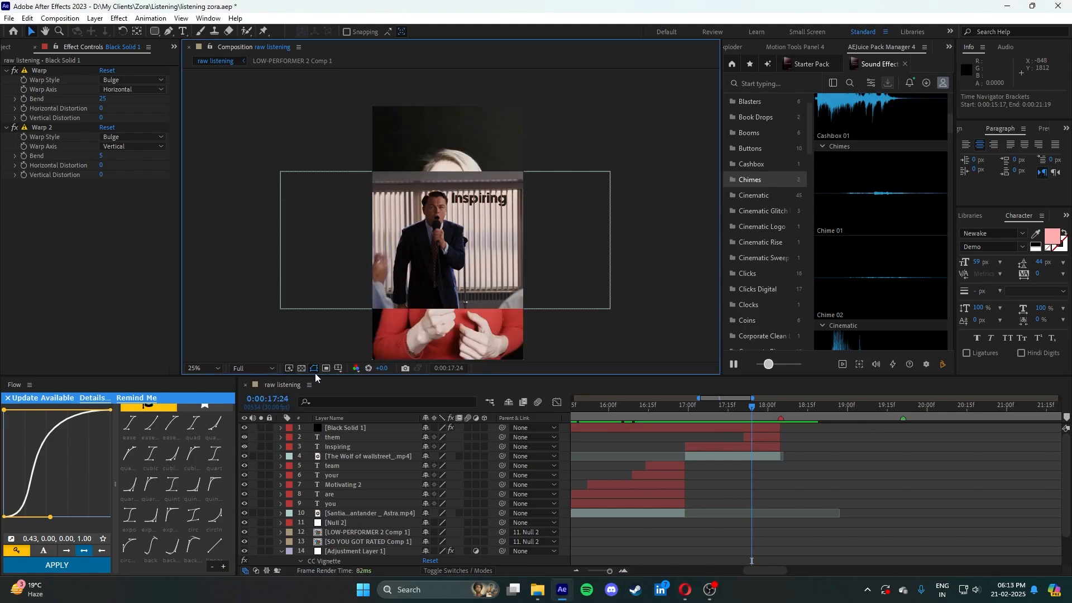
click(273, 368)
click(762, 505)
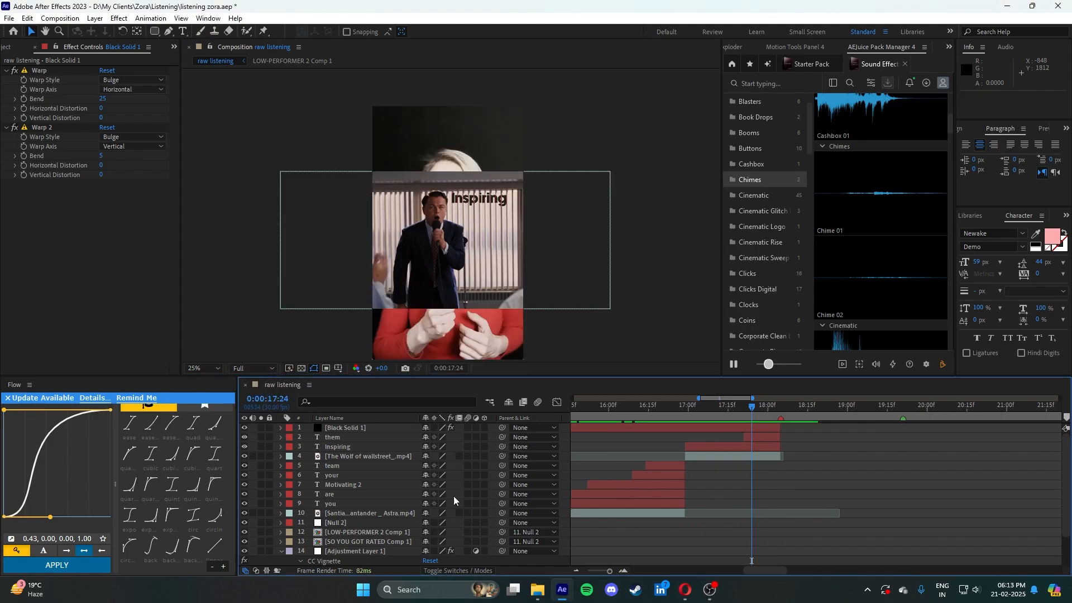
click(314, 368)
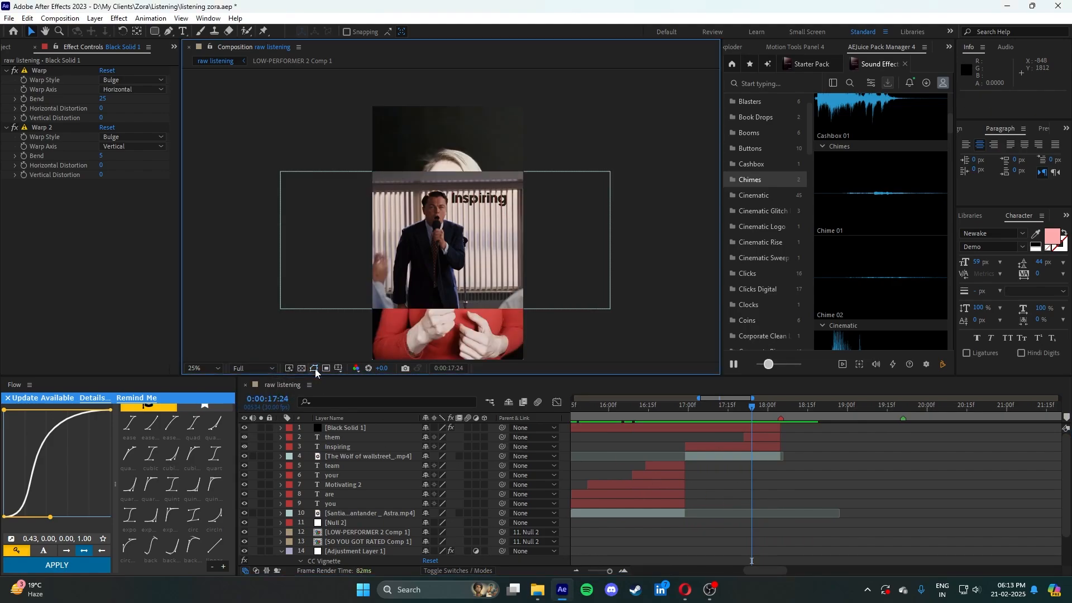
- Set the composition preview resolution to Half and enlarge the timeline around 0:00:17:24
click(254, 369)
click(251, 415)
click(708, 487)
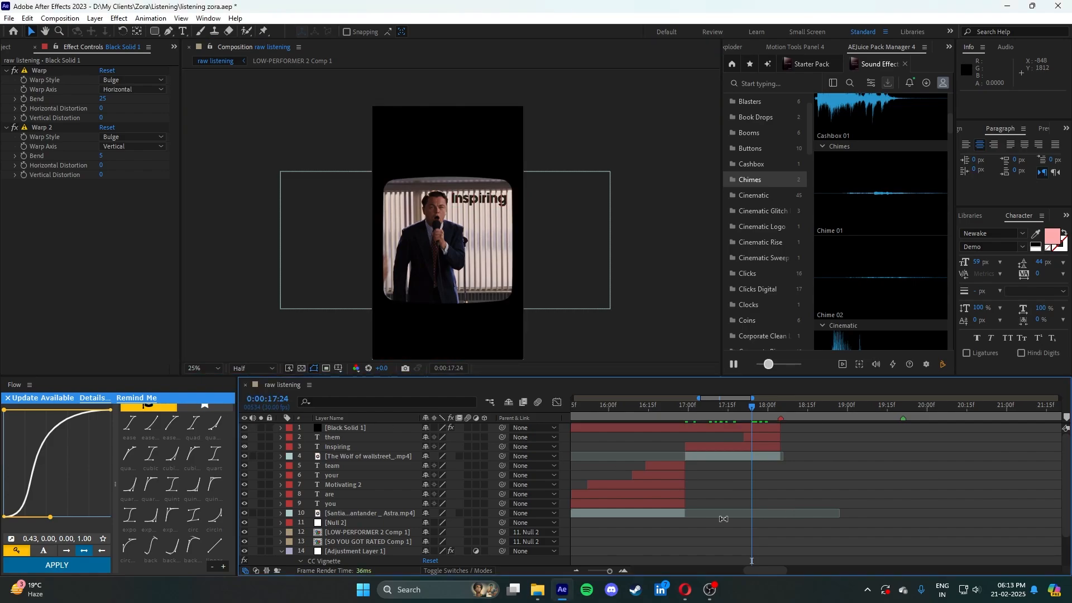
click(624, 569)
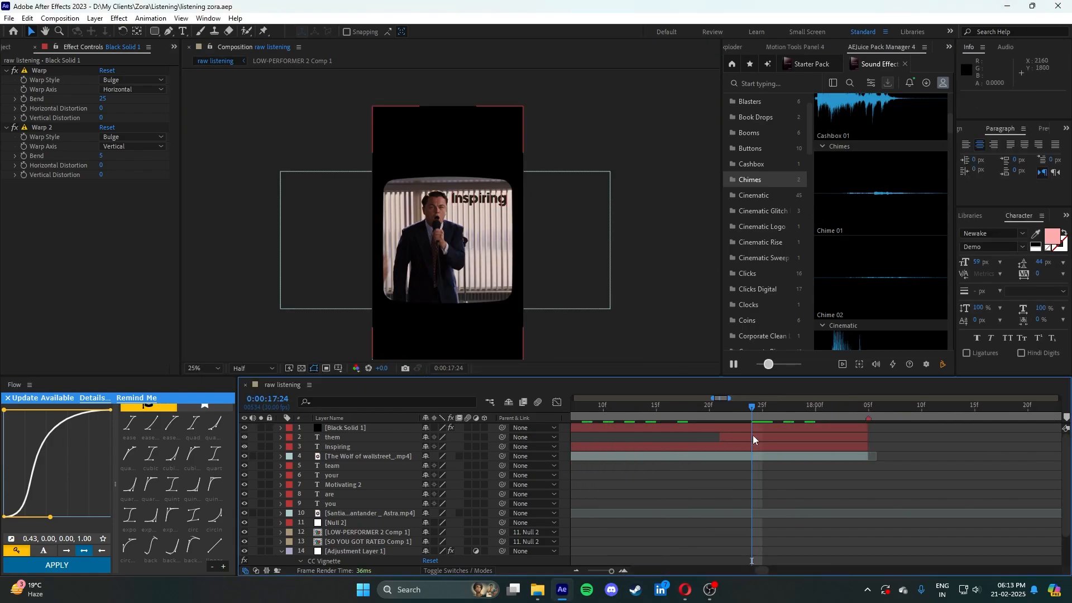
- Close the current project by starting a new one and reopen "listening zora" from the recent files
key(ctrl+alt+n)
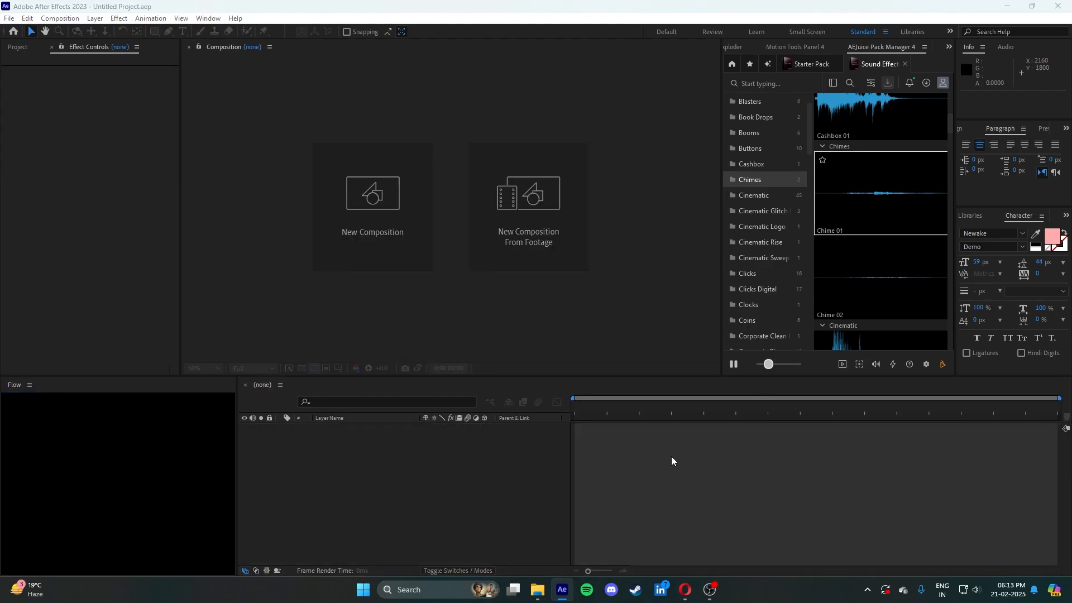
click(565, 590)
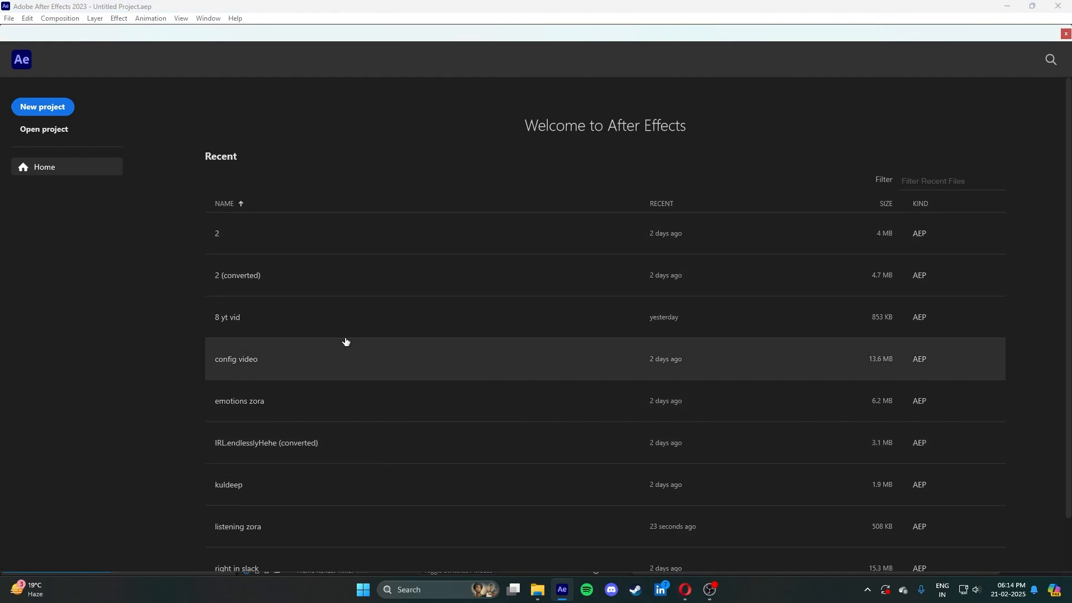
scroll(312, 335, down, 1)
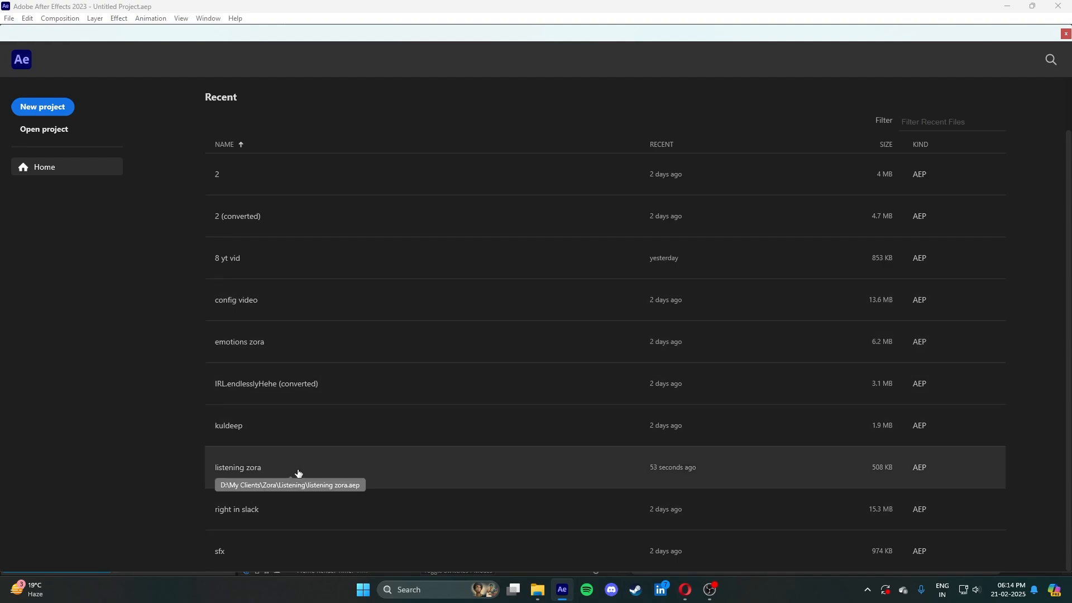
click(297, 472)
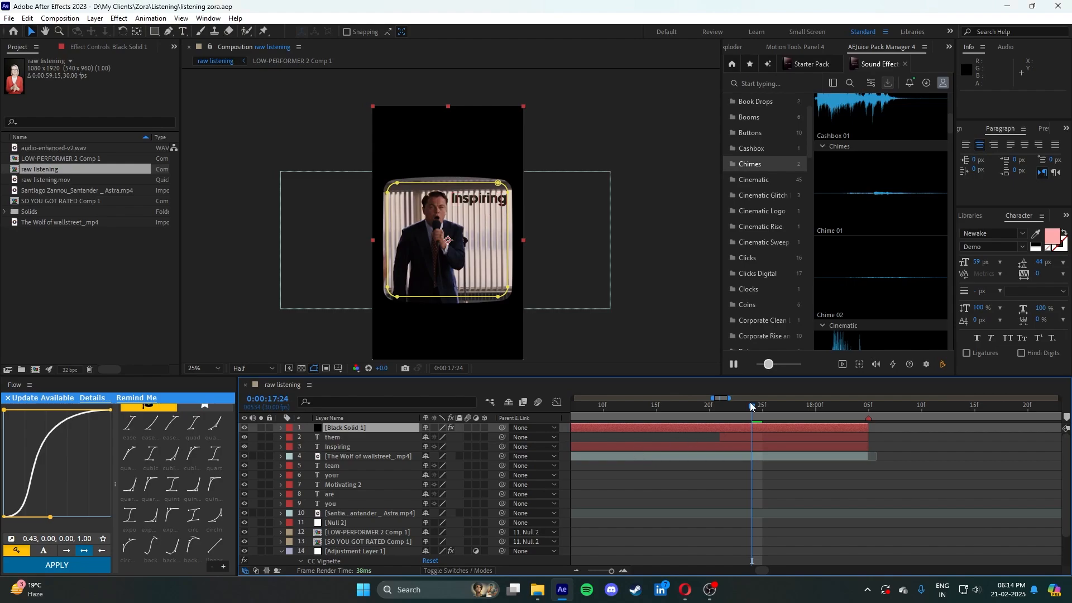
- Set the preview resolution to Full and check the black frame between 0:00:17:20 and 0:00:17:27
drag(750, 403, 707, 431)
click(253, 368)
click(246, 393)
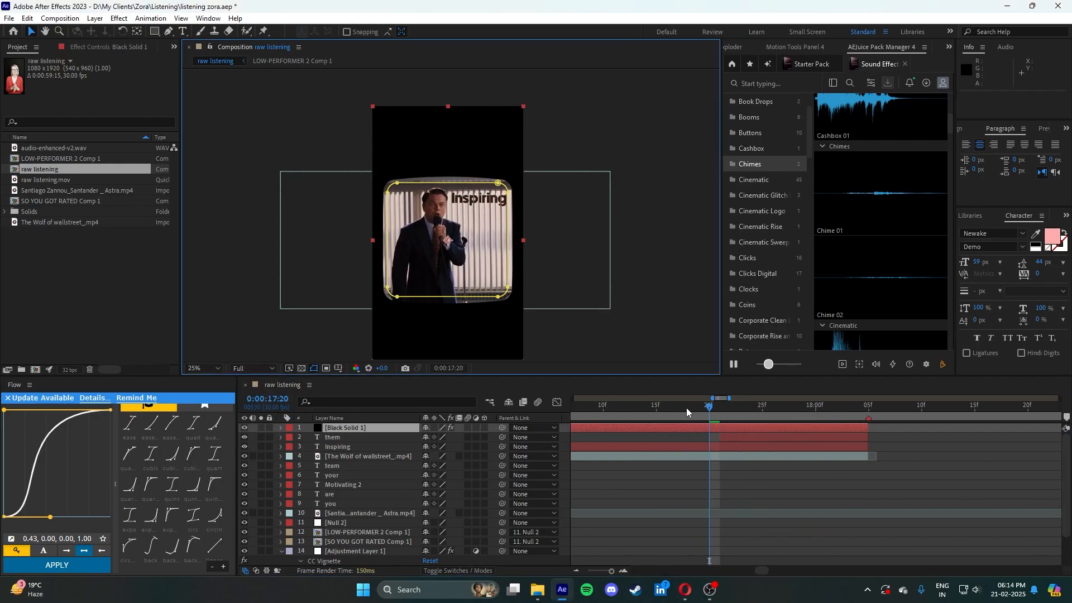
click(762, 411)
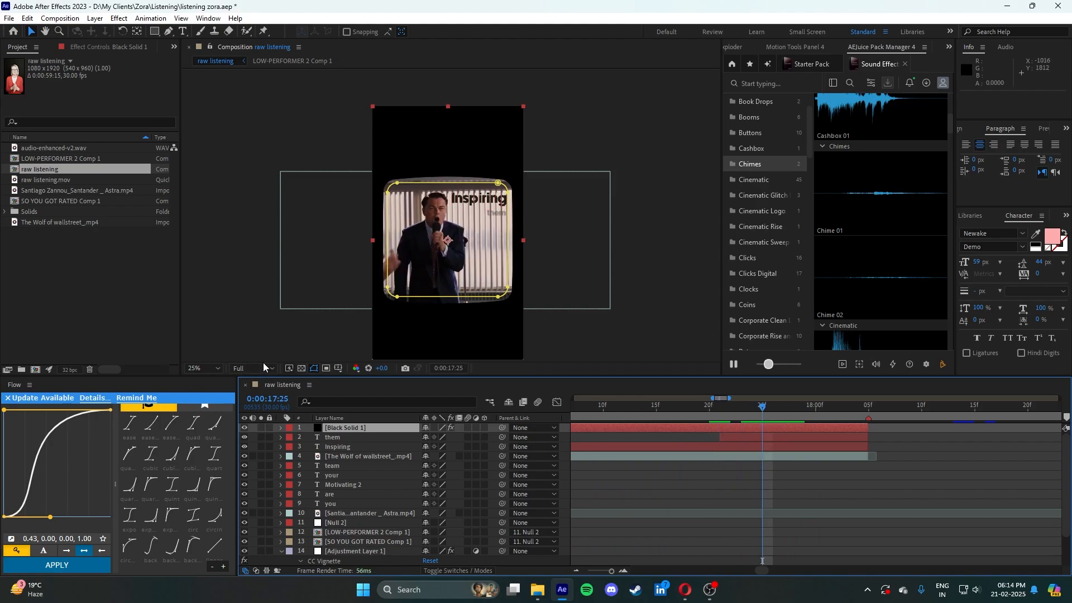
click(669, 483)
click(721, 406)
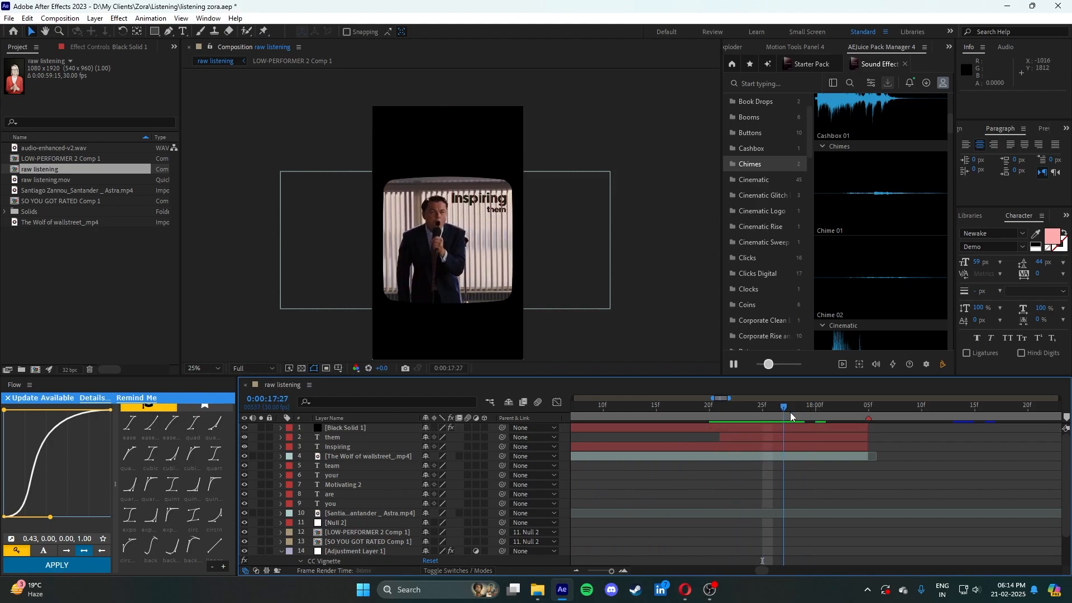
- Set the preview resolution back to Half and check the "Inspiring them" title at 0:00:17:29
click(272, 368)
click(267, 390)
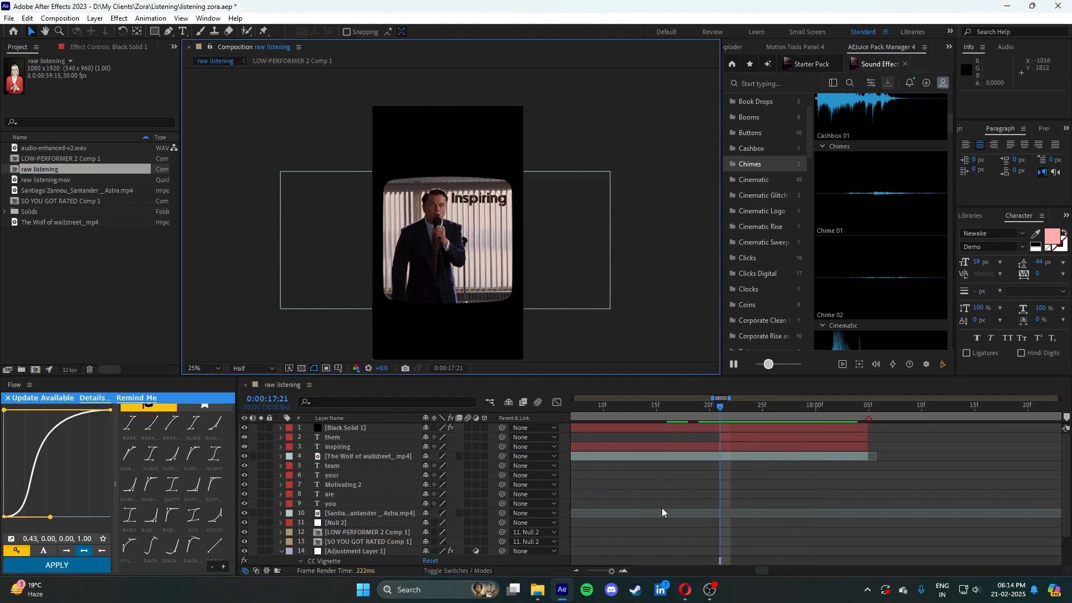
click(661, 510)
click(774, 414)
drag(774, 414, 805, 414)
click(789, 490)
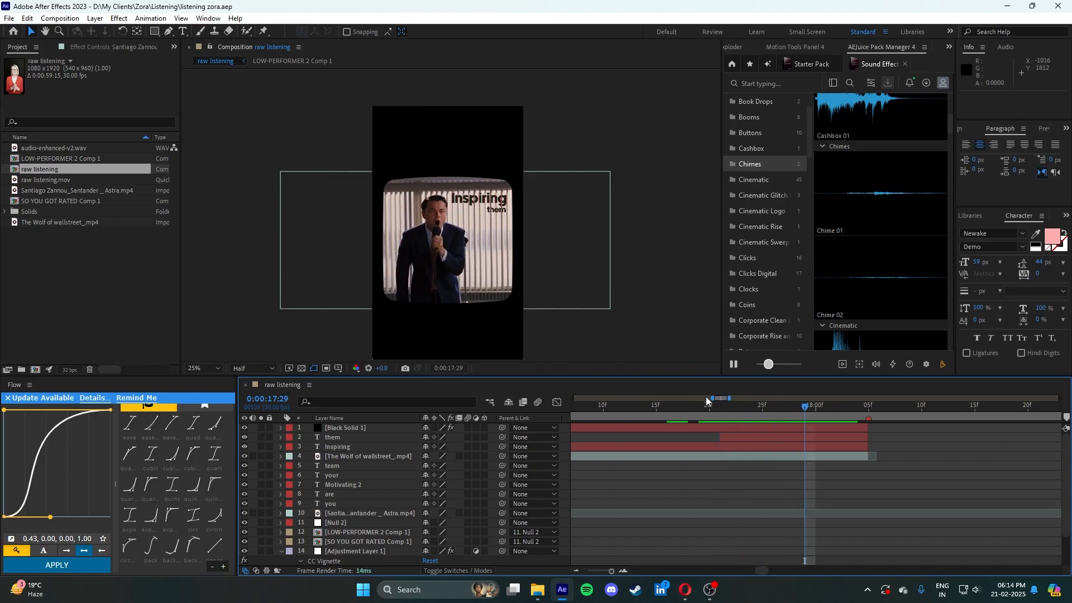
- Play the title sequence from 0:00:15:15 through both b-roll clips and park the playhead at 0:00:15:16
drag(706, 405, 688, 437)
click(577, 570)
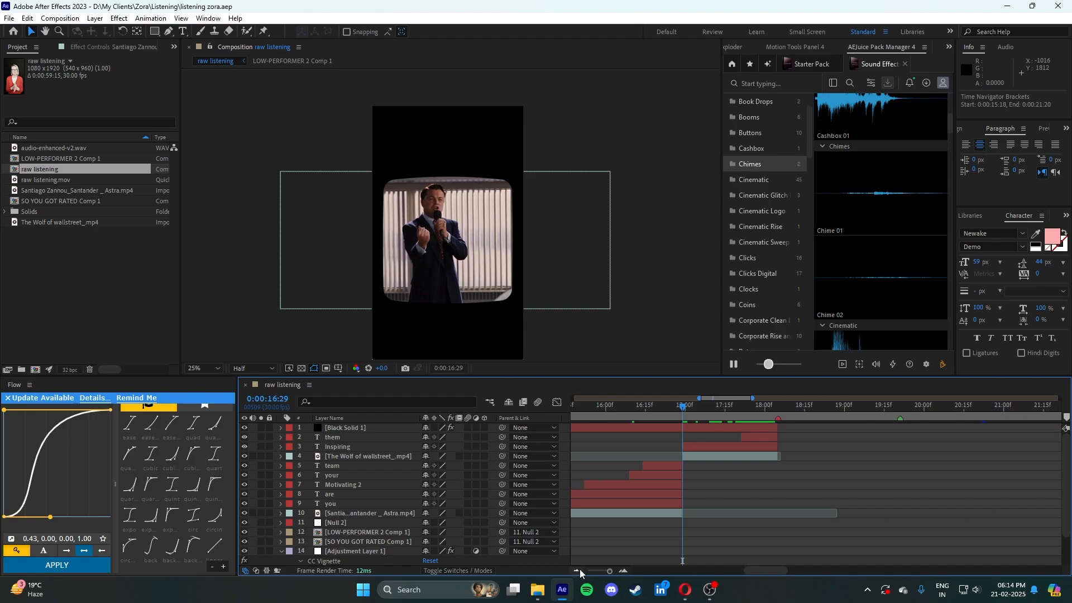
click(735, 568)
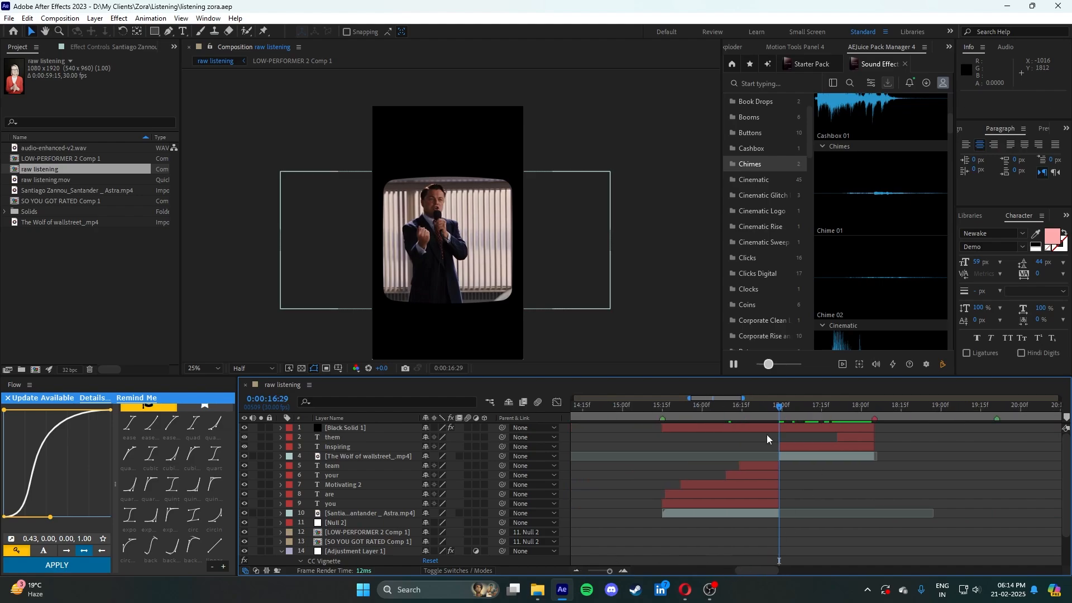
drag(670, 408, 660, 412)
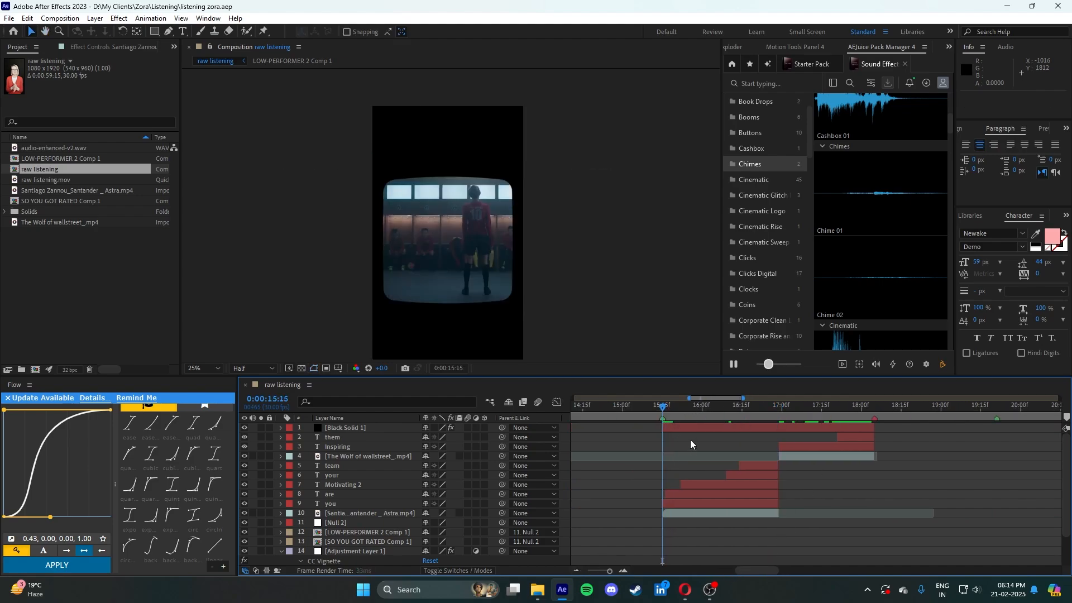
key(space)
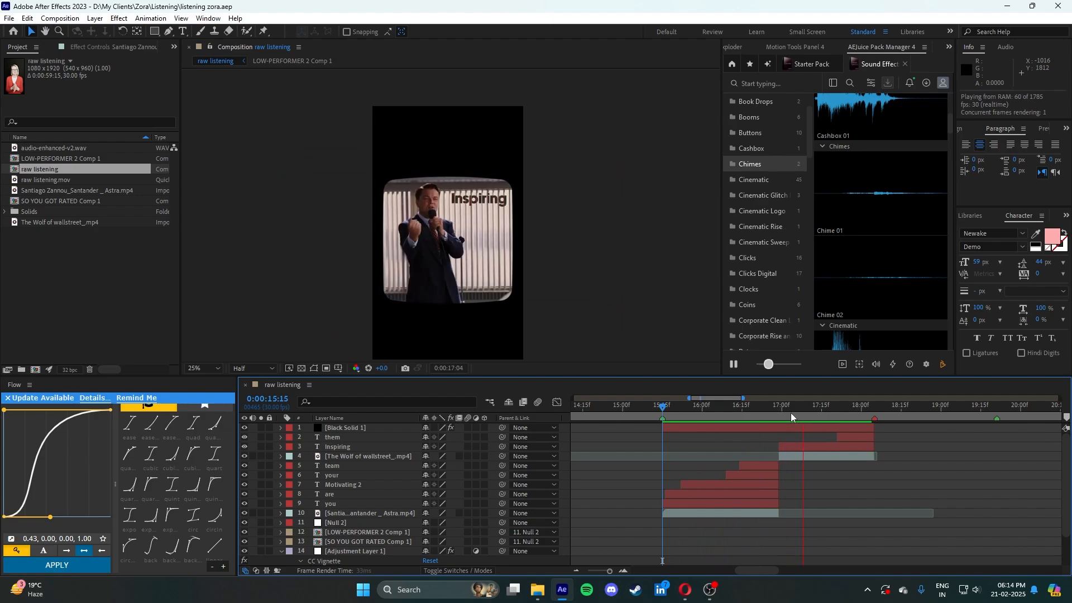
click(672, 427)
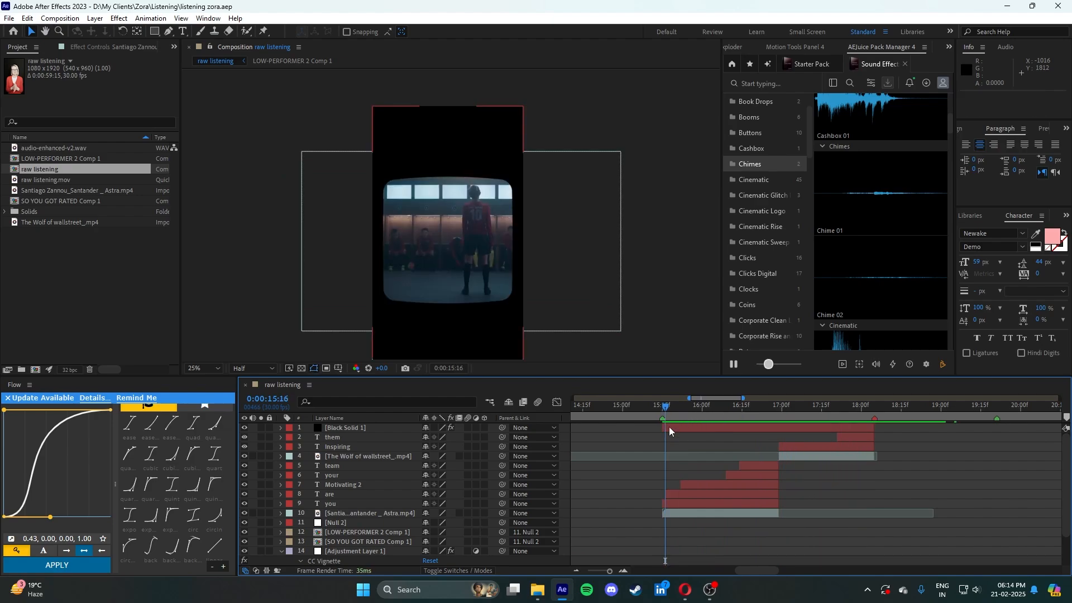
- Play the title sequence from 0:00:15:15 and examine the "you are Motivating your team" title up close around 0:00:16:22
drag(665, 412, 662, 415)
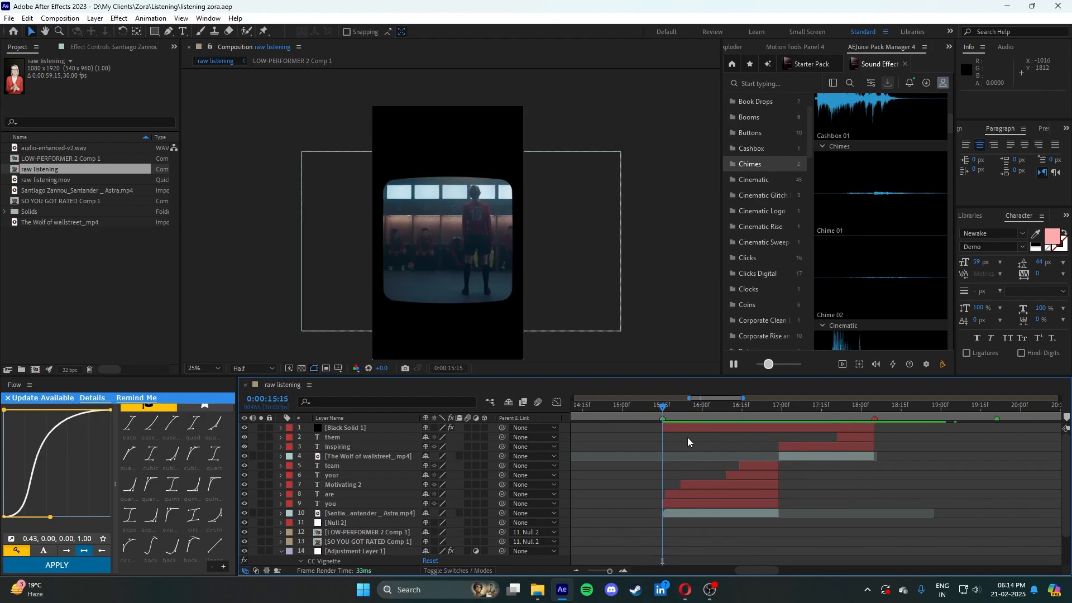
key(space)
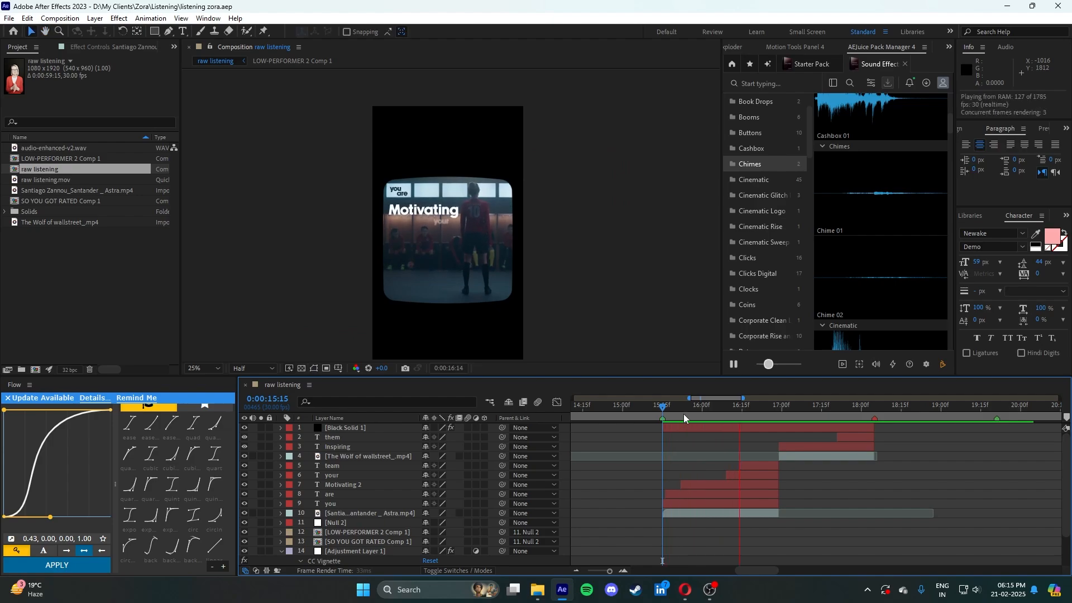
click(749, 416)
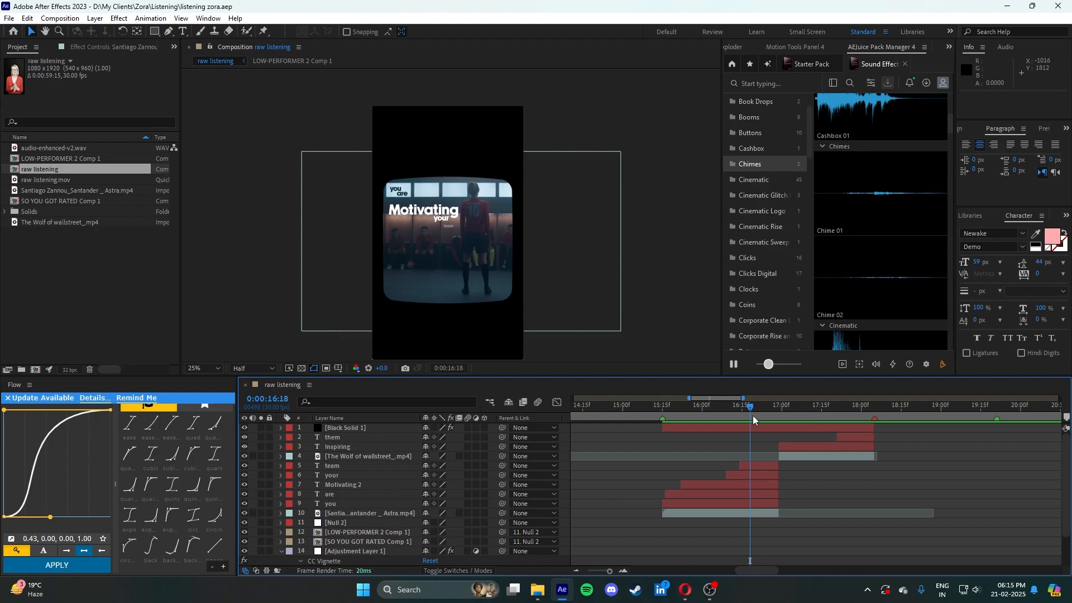
scroll(438, 203, up, 3)
scroll(438, 203, down, 1)
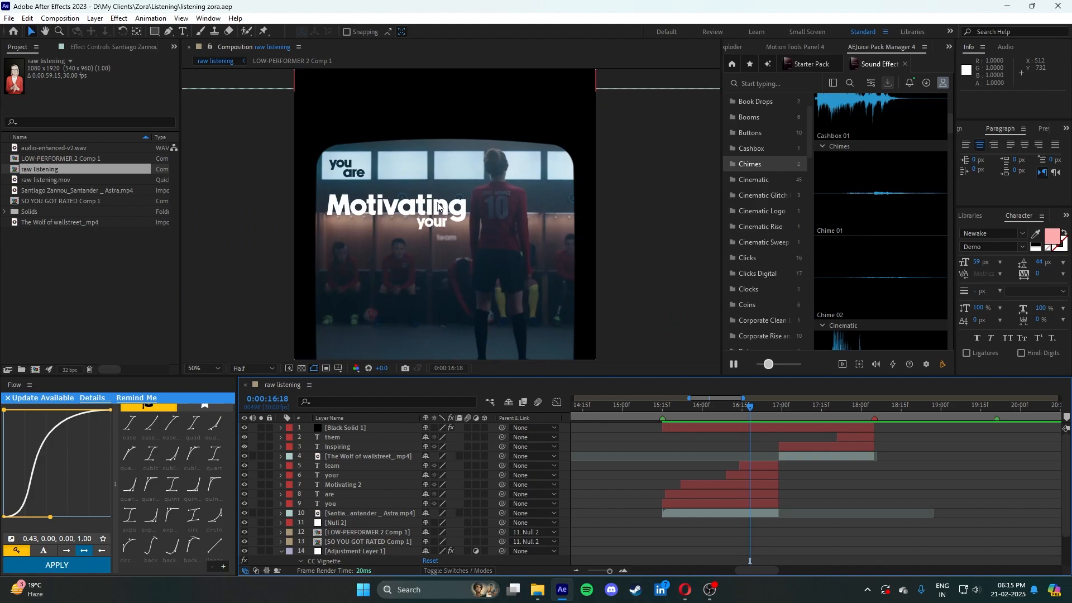
mouse_move(744, 413)
mouse_down()
mouse_move(859, 411)
mouse_move(719, 420)
mouse_move(636, 403)
mouse_move(738, 411)
mouse_up()
drag(740, 416, 762, 424)
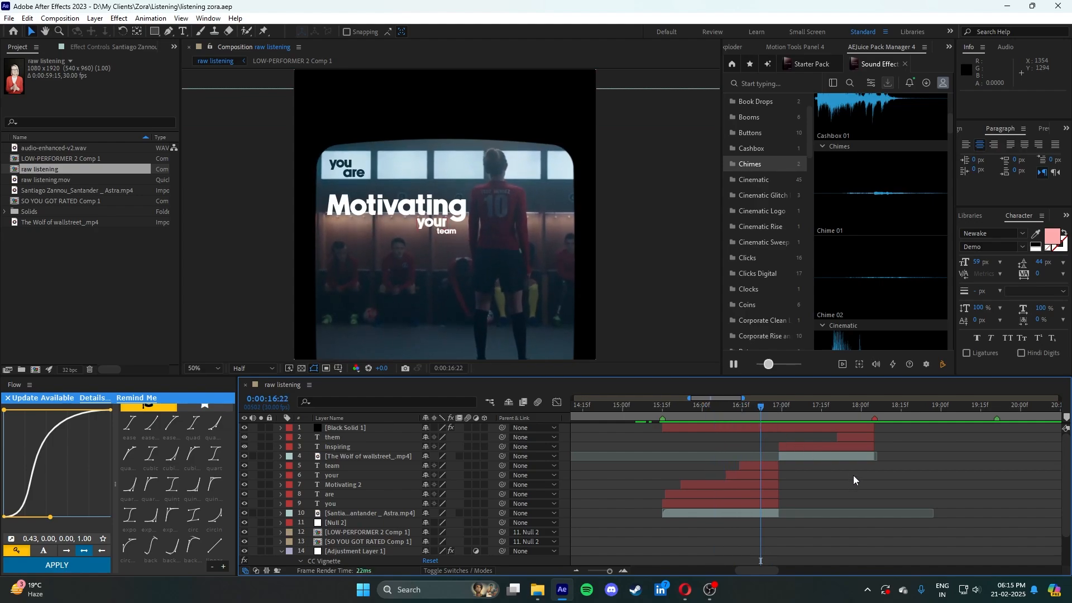
scroll(449, 215, up, 2)
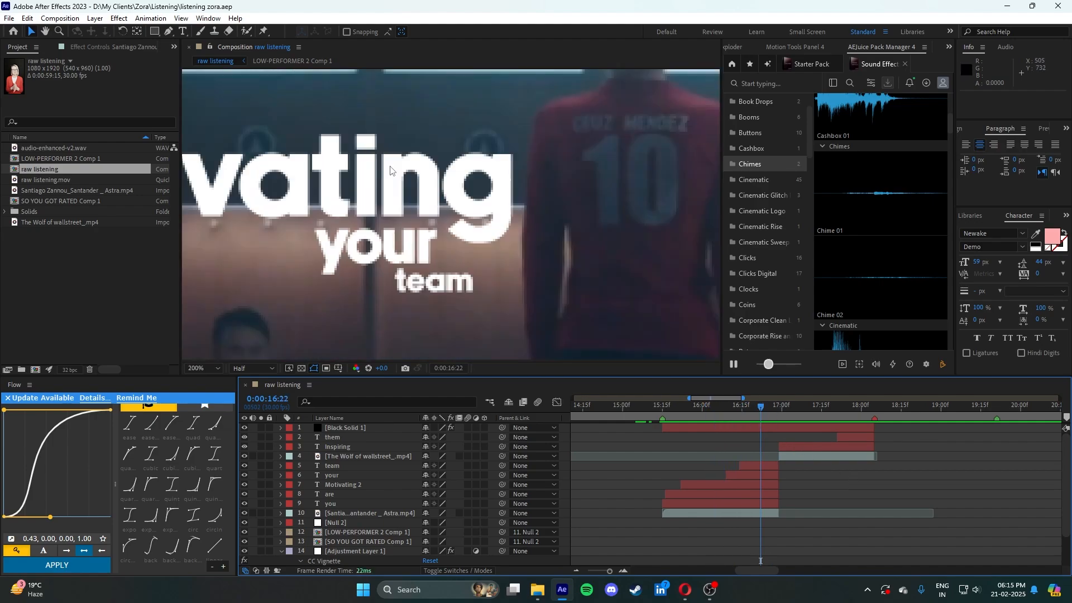
scroll(446, 212, down, 2)
drag(391, 166, 425, 190)
scroll(425, 190, up, 1)
key(v)
- Hide the five text layers "team", "your", "Motivating 2", "are" and "you" over the locker-room clip
click(740, 516)
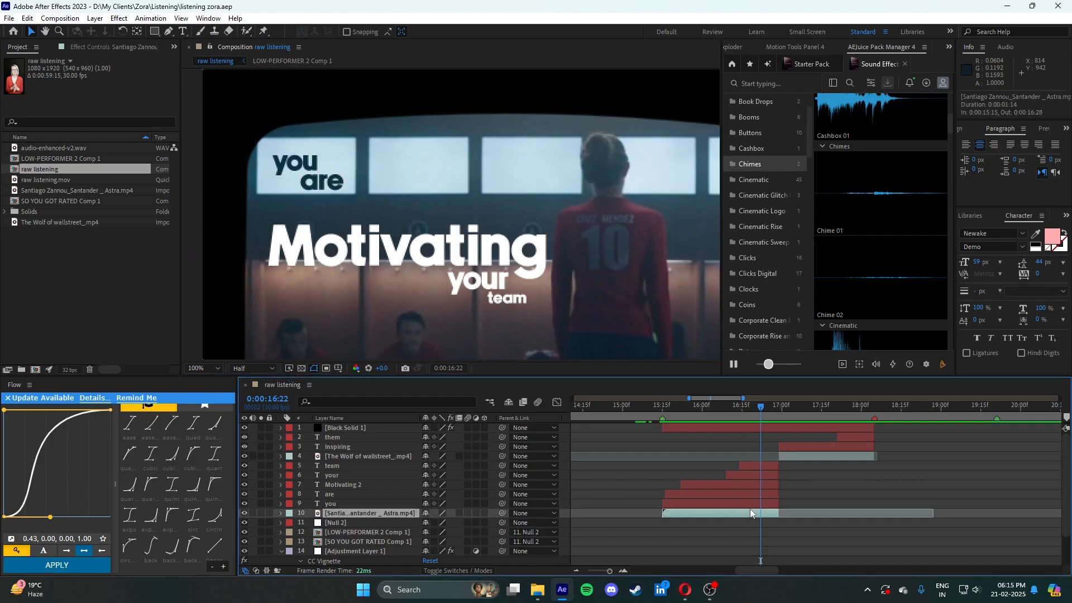
click(340, 466)
shift+click(338, 505)
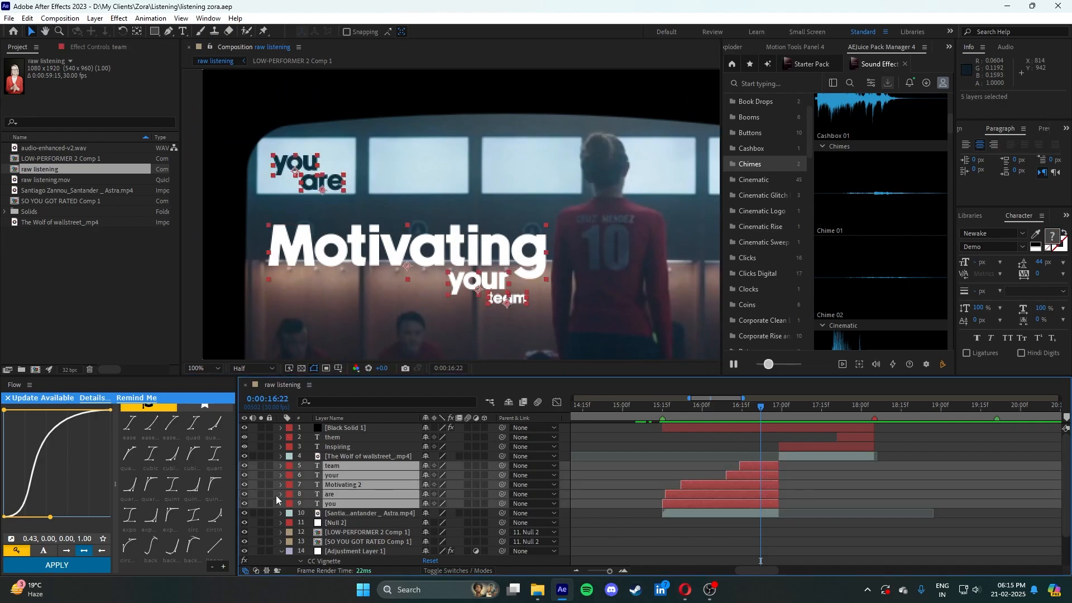
click(242, 481)
drag(241, 480, 251, 471)
click(346, 466)
shift+click(336, 504)
click(243, 484)
- Pre-compose the Santander clip layer, moving all attributes into the new composition and adjusting its duration to the layer's time span
drag(741, 570, 699, 568)
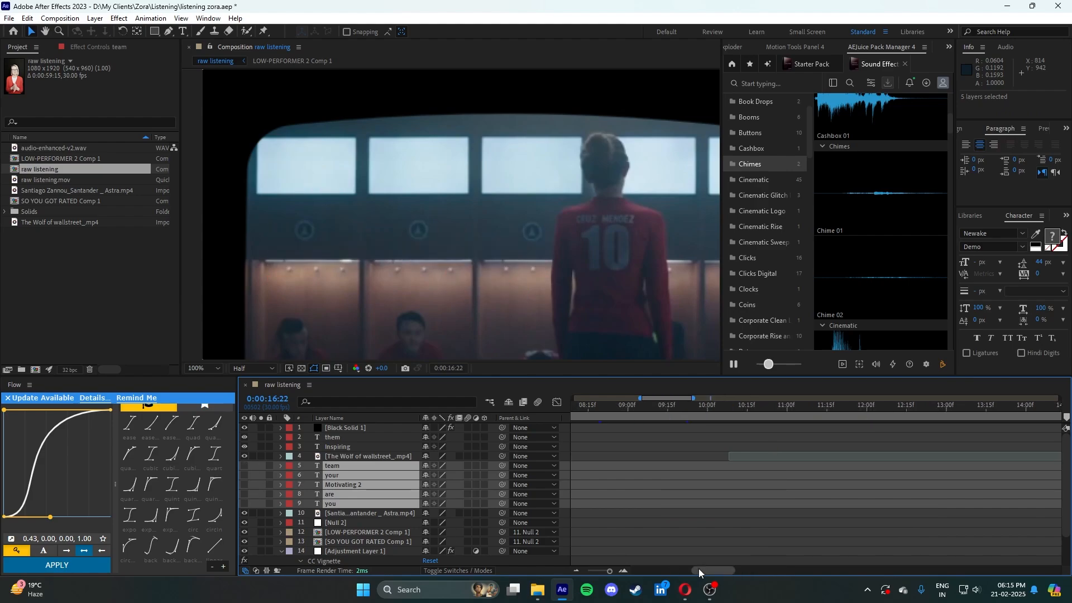
click(577, 569)
click(623, 571)
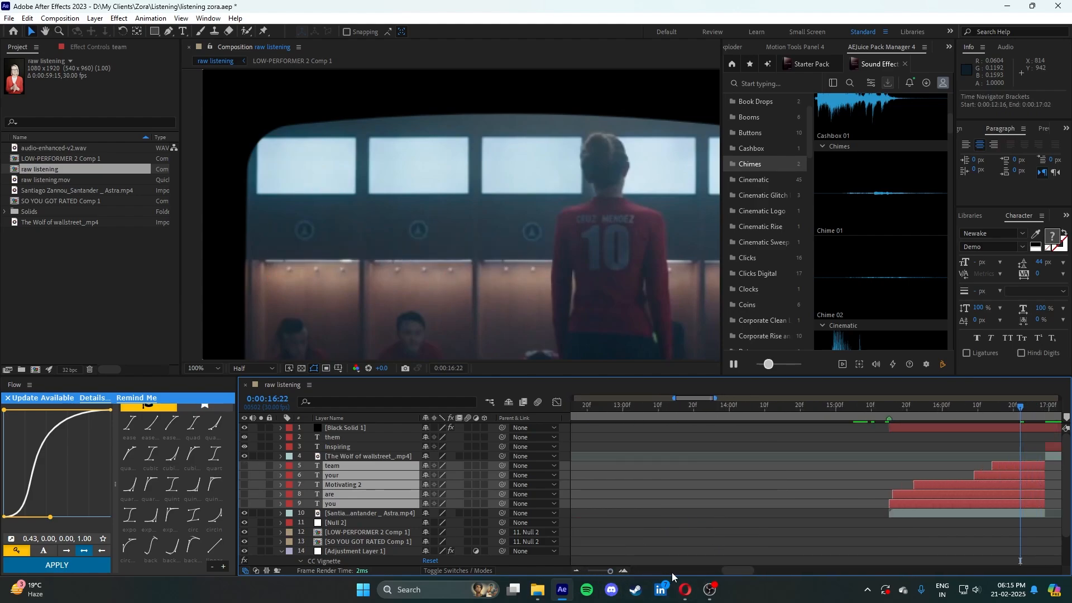
scroll(676, 571, right, 3)
click(708, 553)
click(771, 513)
key(ctrl+space)
key(Escape)
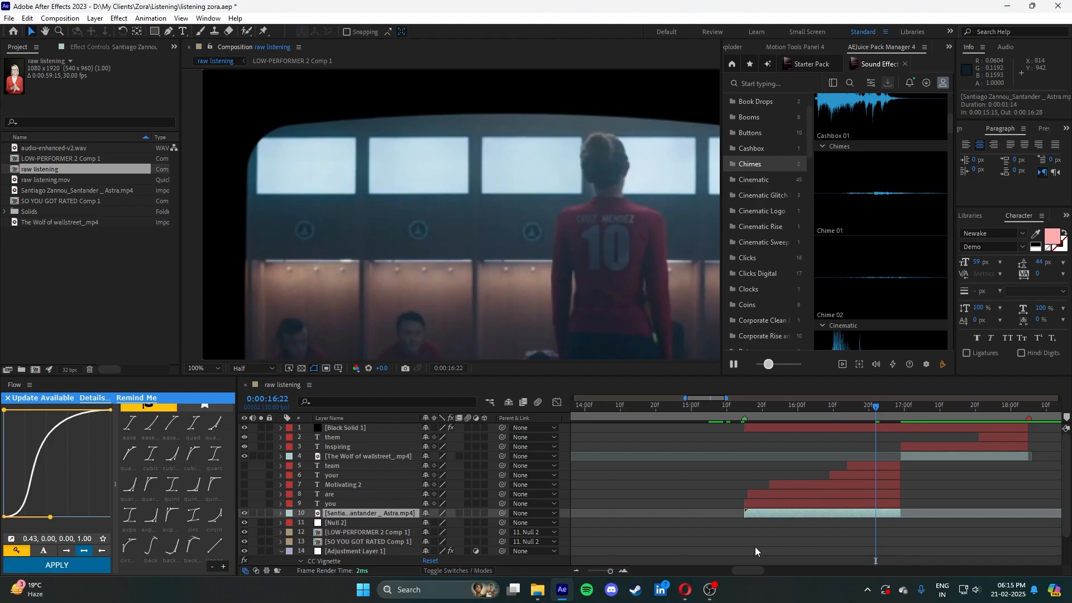
key(ctrl+shift+c)
click(528, 384)
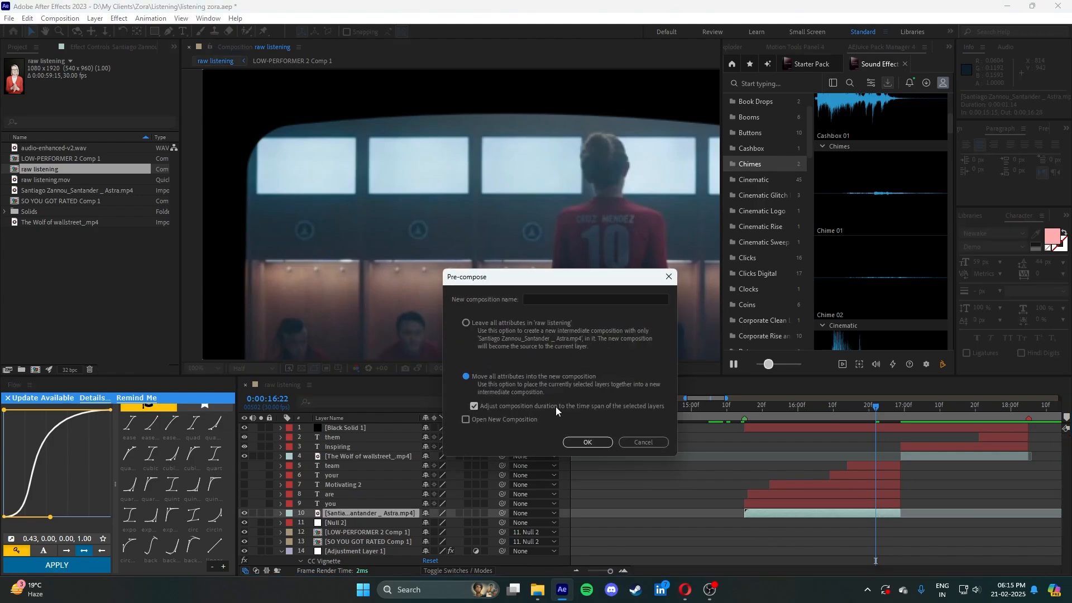
click(598, 444)
- Apply the 3D Camera Tracker effect to the pre-composed locker-room clip and let it analyze the footage
key(ctrl+space)
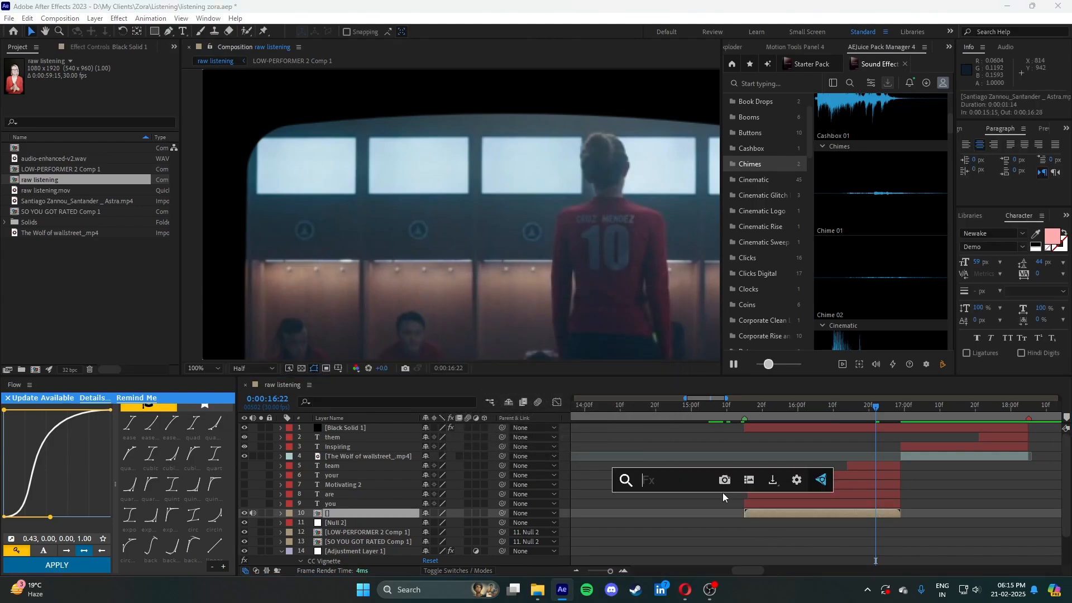
text(3d)
click(729, 481)
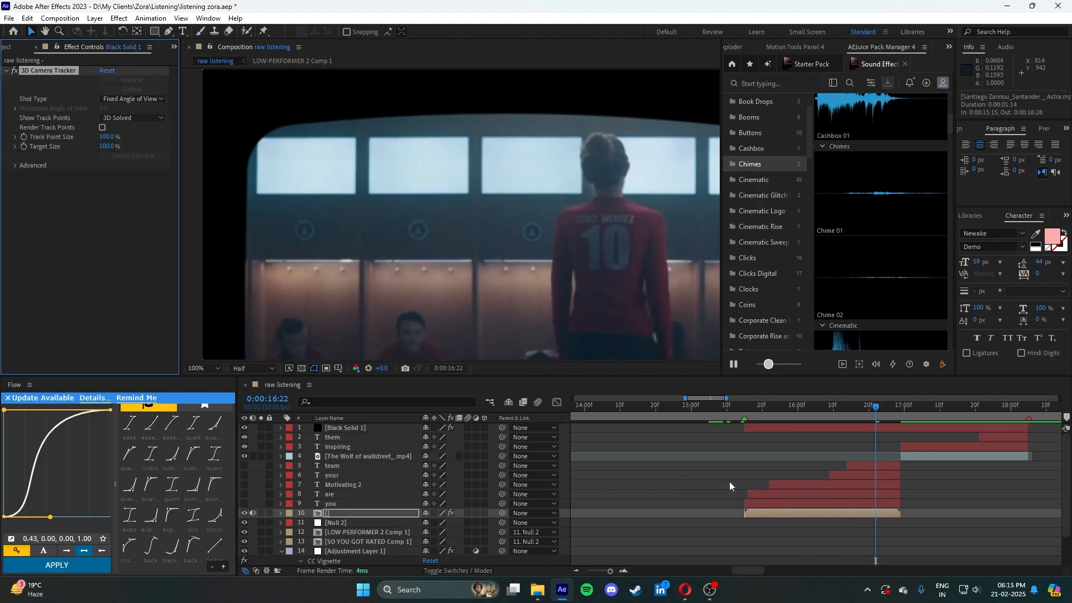
scroll(508, 266, down, 2)
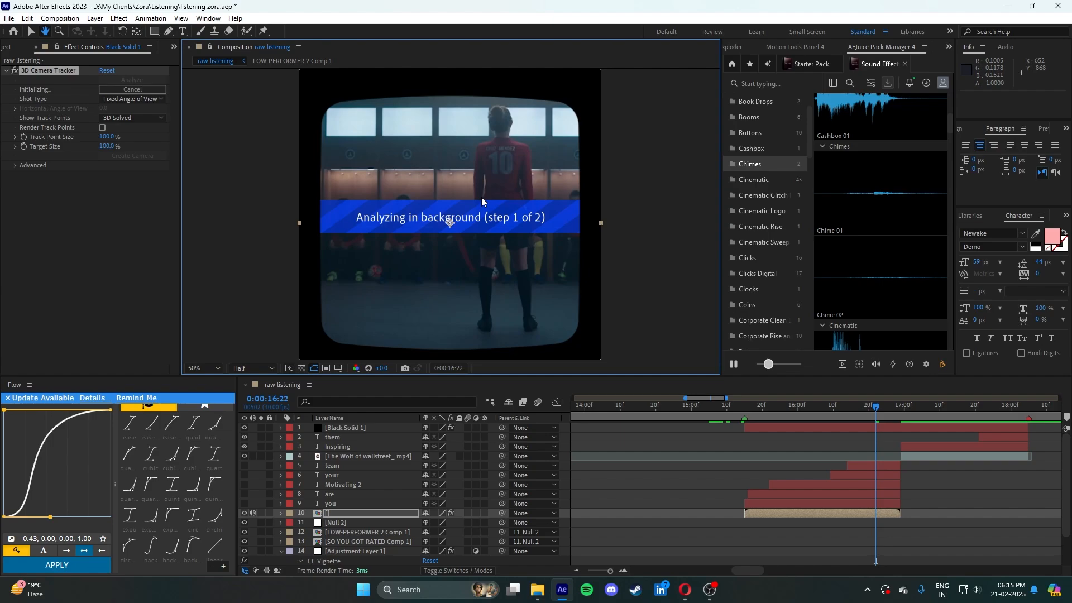
key(v)
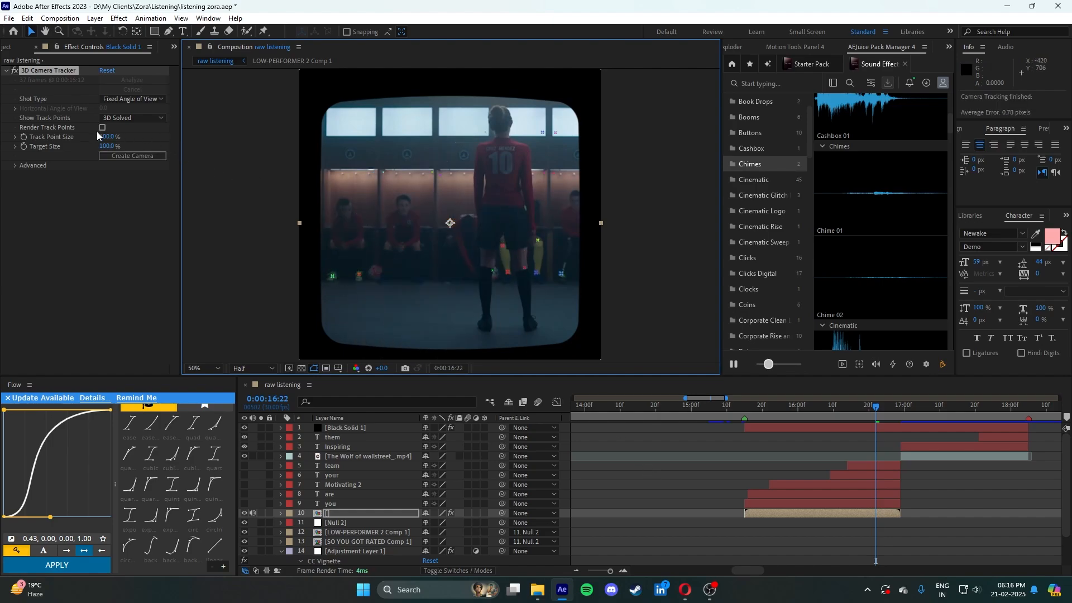
- Set the tracker's Track Point Size to 365% and check the track points between 0:00:16:02 and 0:00:16:08
drag(875, 407, 822, 407)
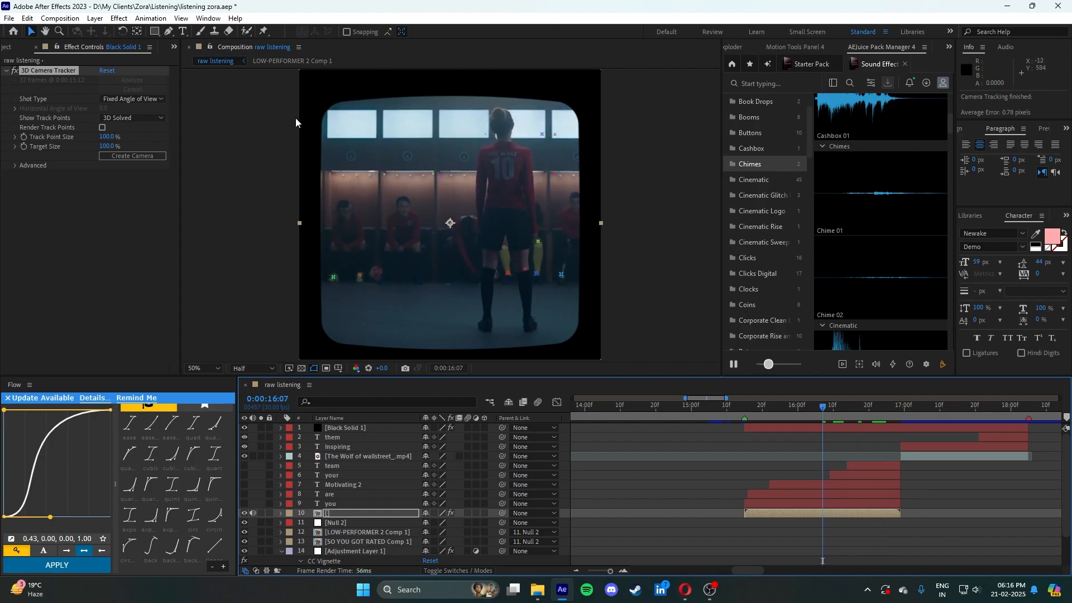
drag(107, 137, 268, 155)
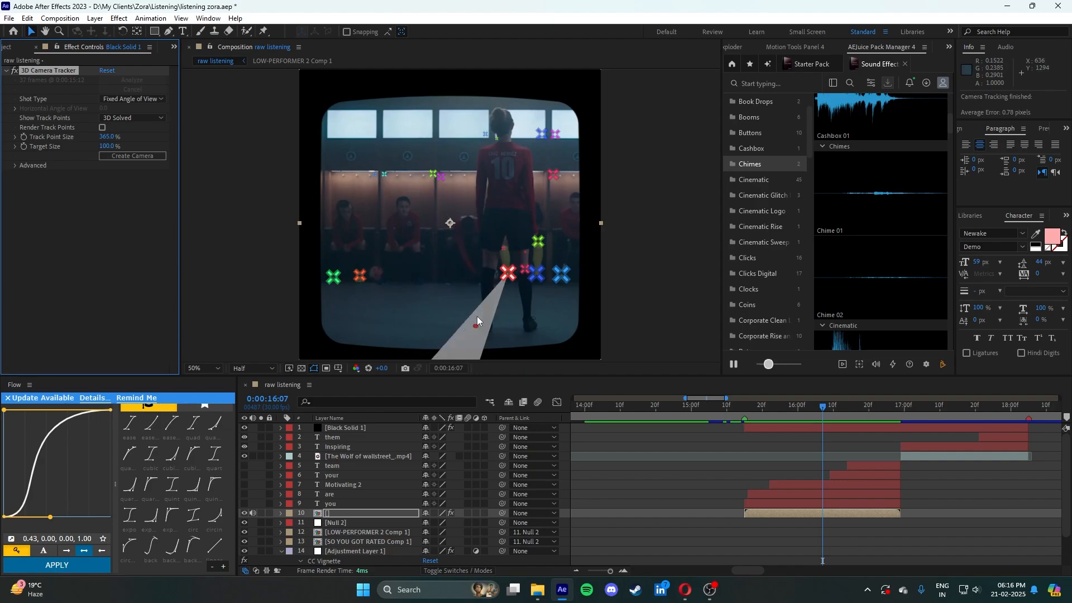
click(803, 407)
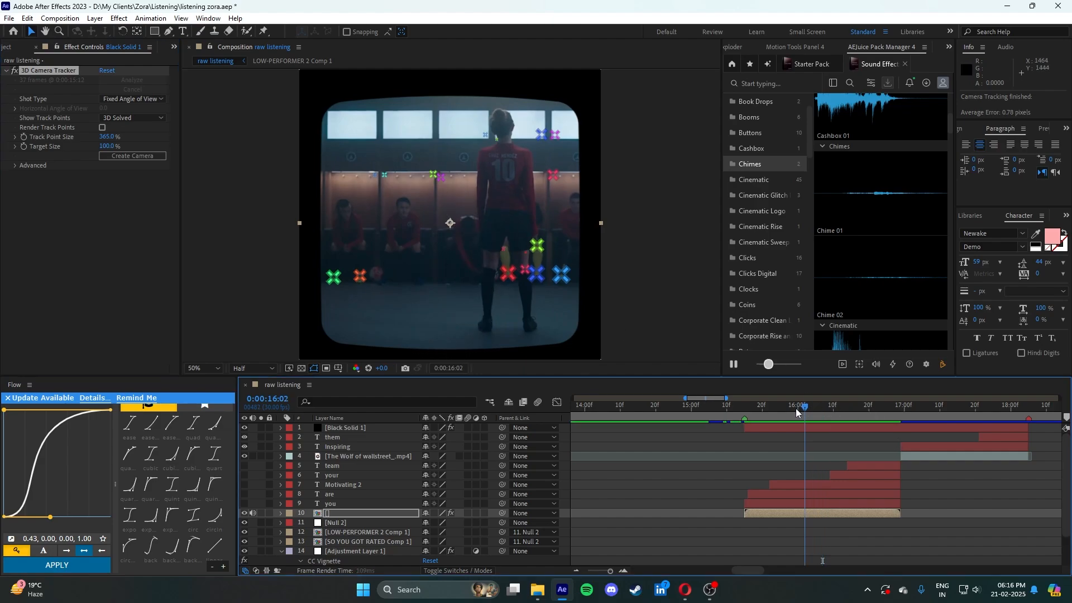
drag(796, 408, 825, 423)
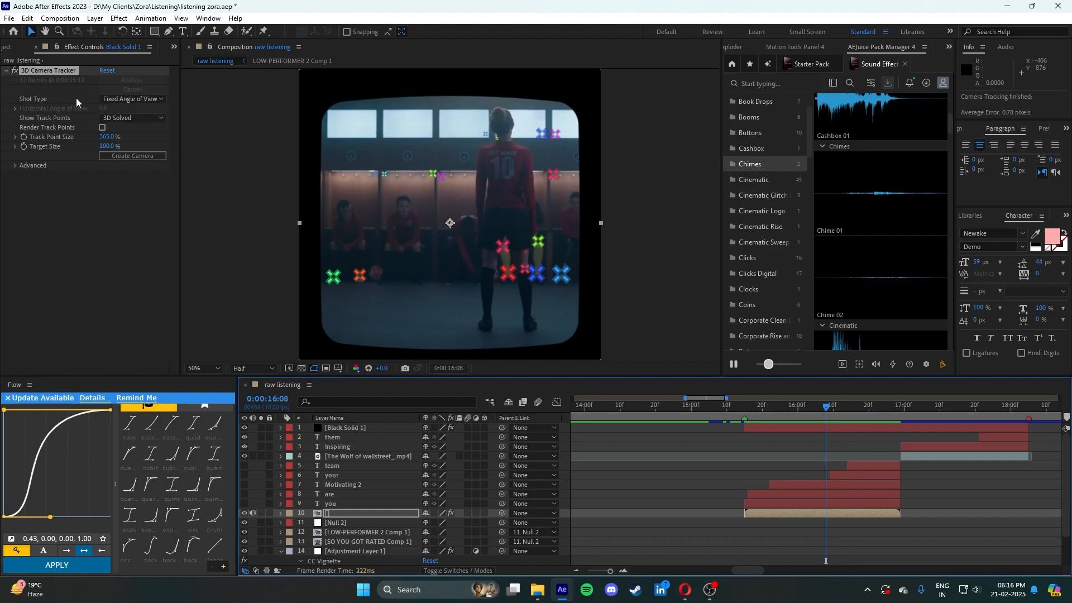
- Remove the 3D Camera Tracker effect from the pre-composed clip and look at the frame at 0:00:16:00
click(72, 72)
key(Delete)
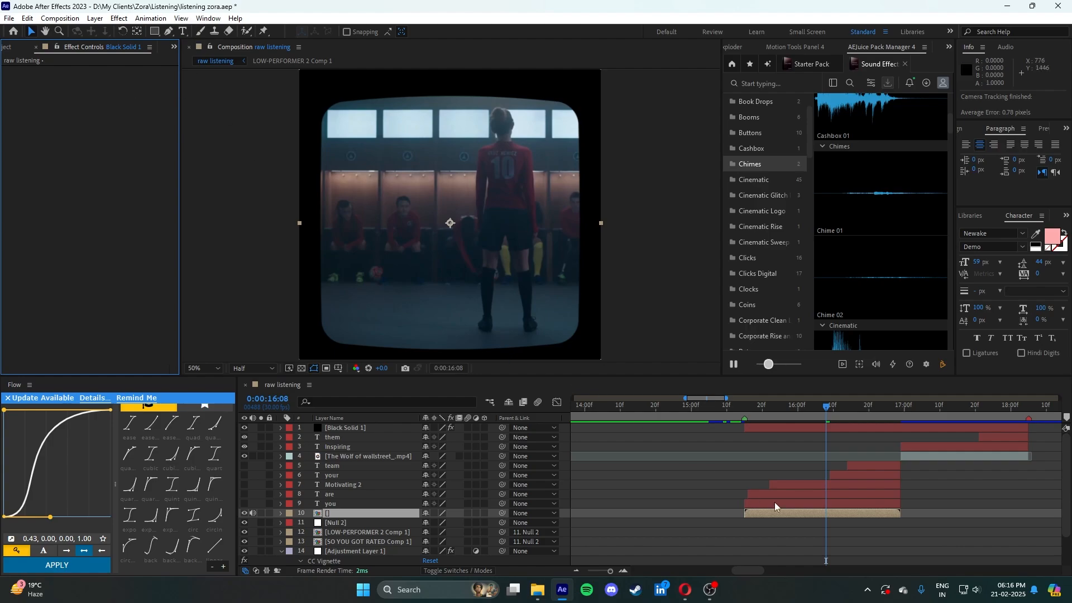
click(811, 456)
click(779, 441)
click(798, 408)
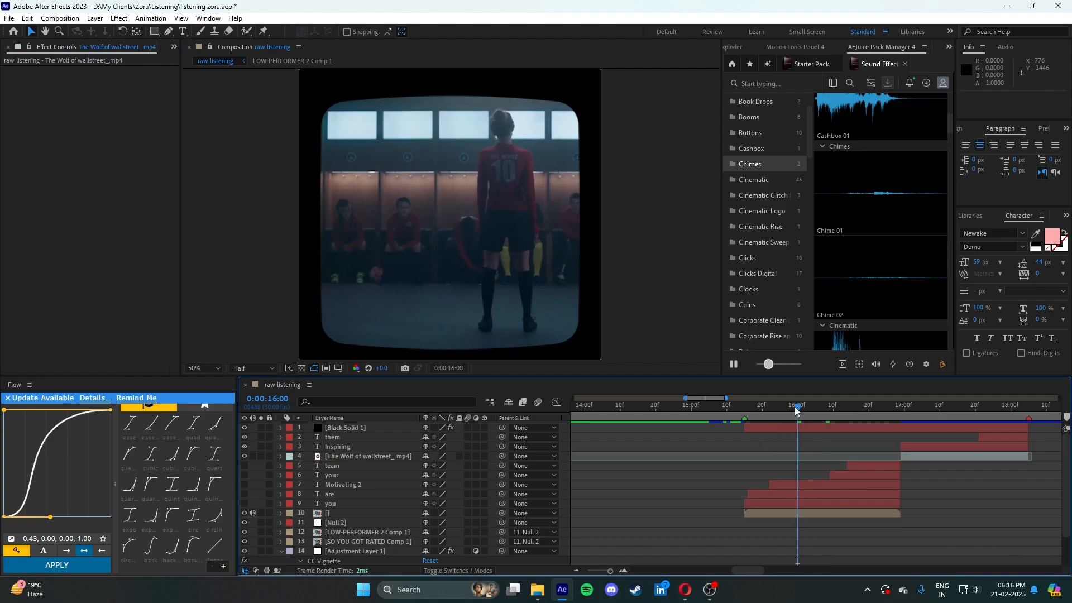
- Show the five text layers of the "you are Motivating your team" title again at 0:00:16:20
drag(782, 410, 820, 506)
click(856, 465)
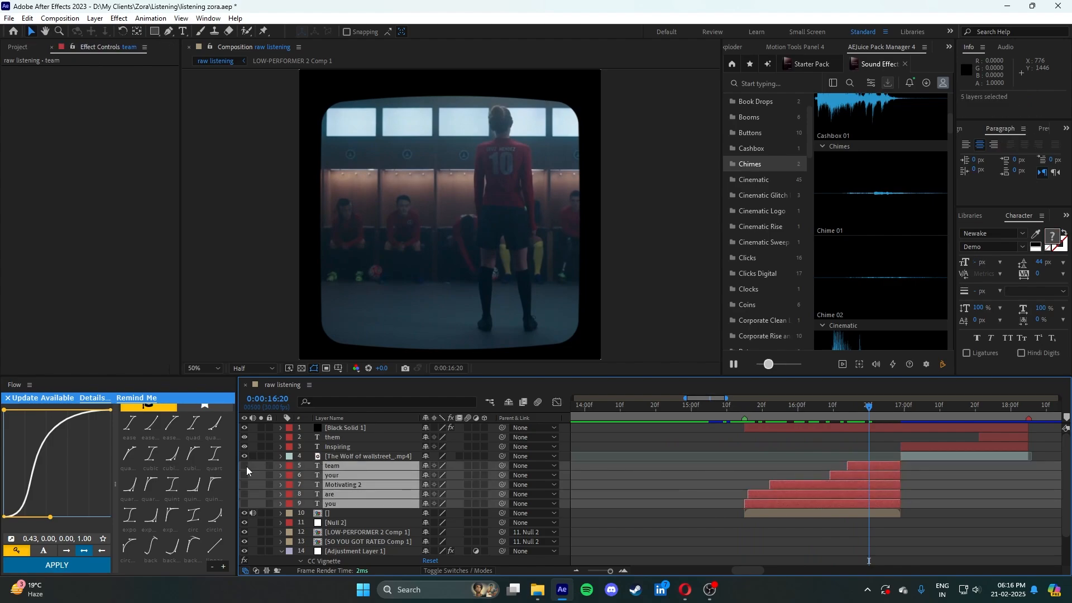
click(577, 479)
click(459, 188)
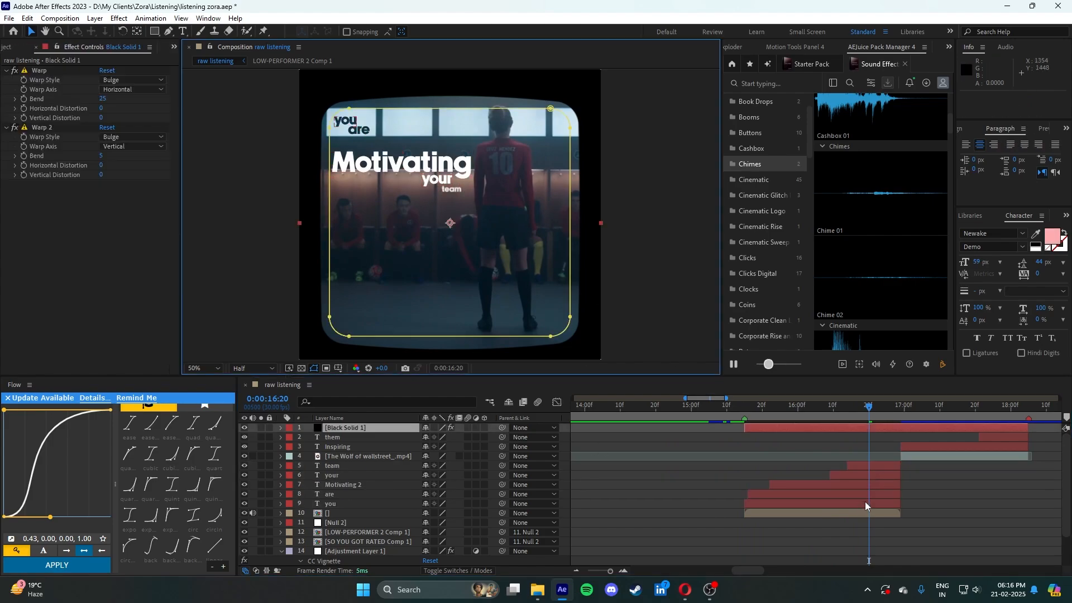
- Move the "team", "your" and "Motivating 2" text layers down onto the locker-room floor and make them 3D layers
click(860, 475)
click(855, 486)
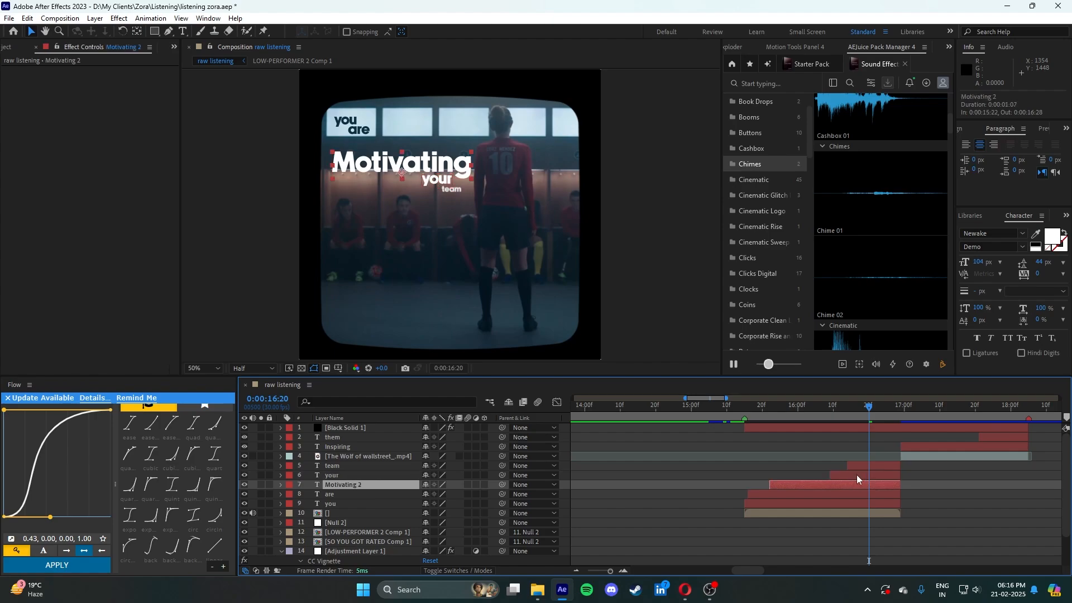
click(856, 475)
shift+click(839, 487)
shift+click(839, 494)
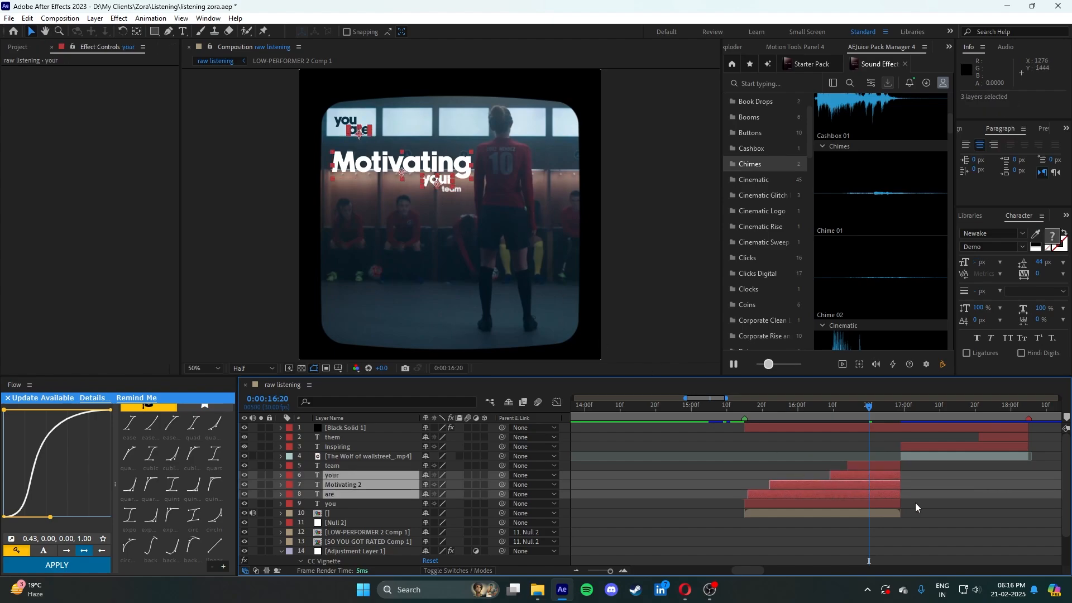
shift+click(853, 493)
shift+click(879, 466)
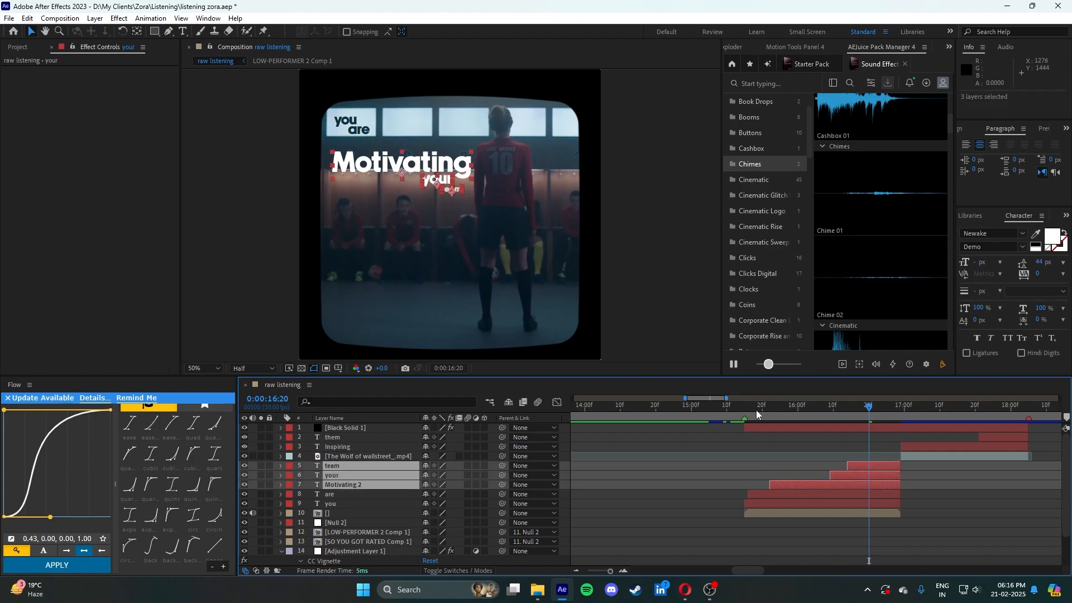
drag(450, 165, 465, 325)
click(483, 475)
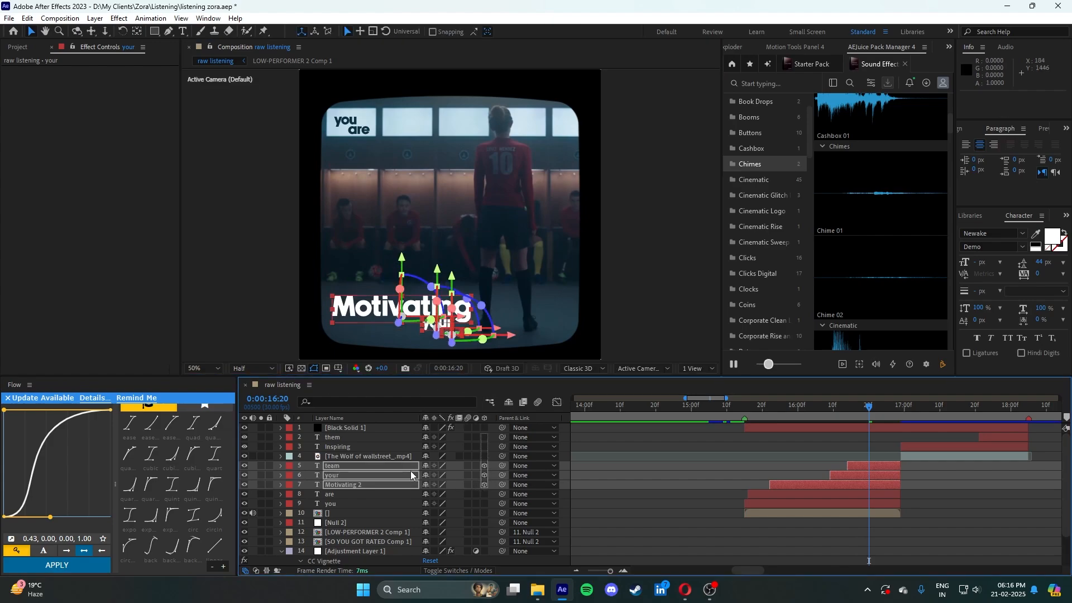
- Tilt the "team", "your" and "Motivating 2" layers flat toward the floor by setting their X Orientation to 299°
key(r)
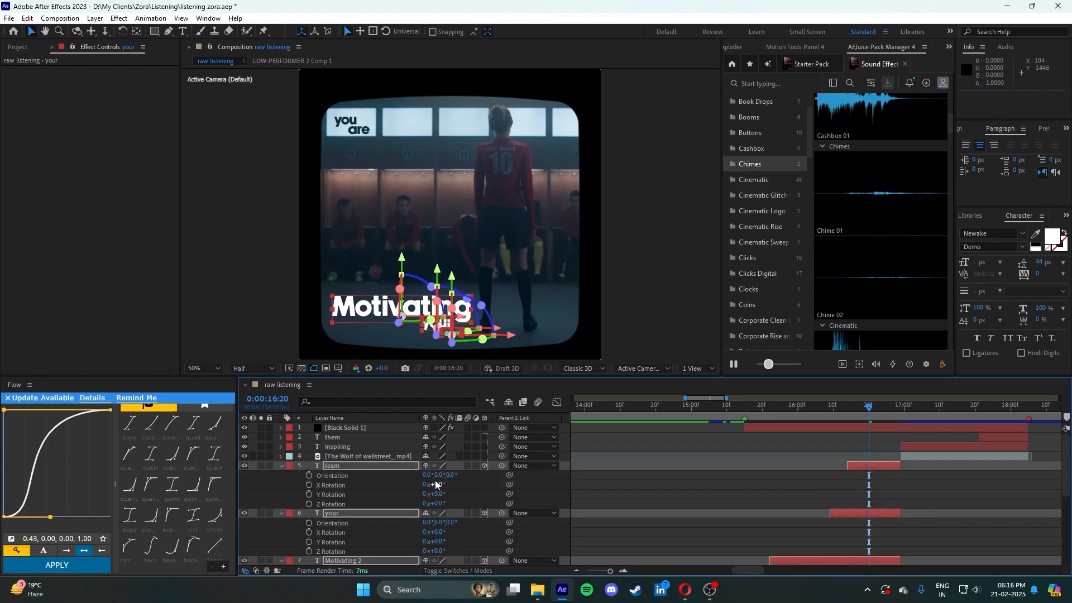
drag(453, 475, 391, 471)
key(ctrl+z)
key(ctrl+z)
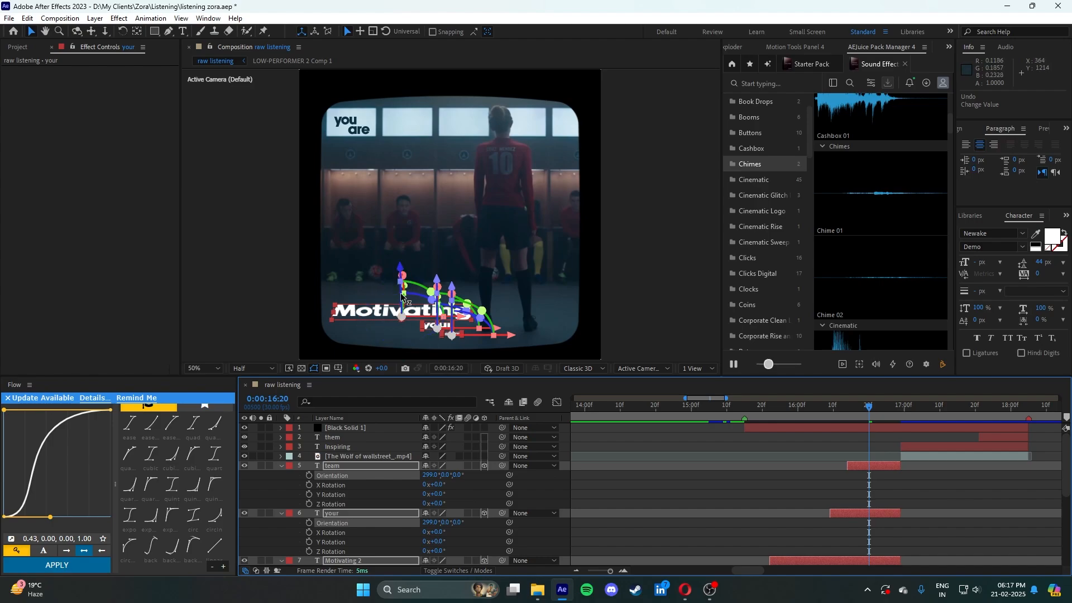
click(668, 507)
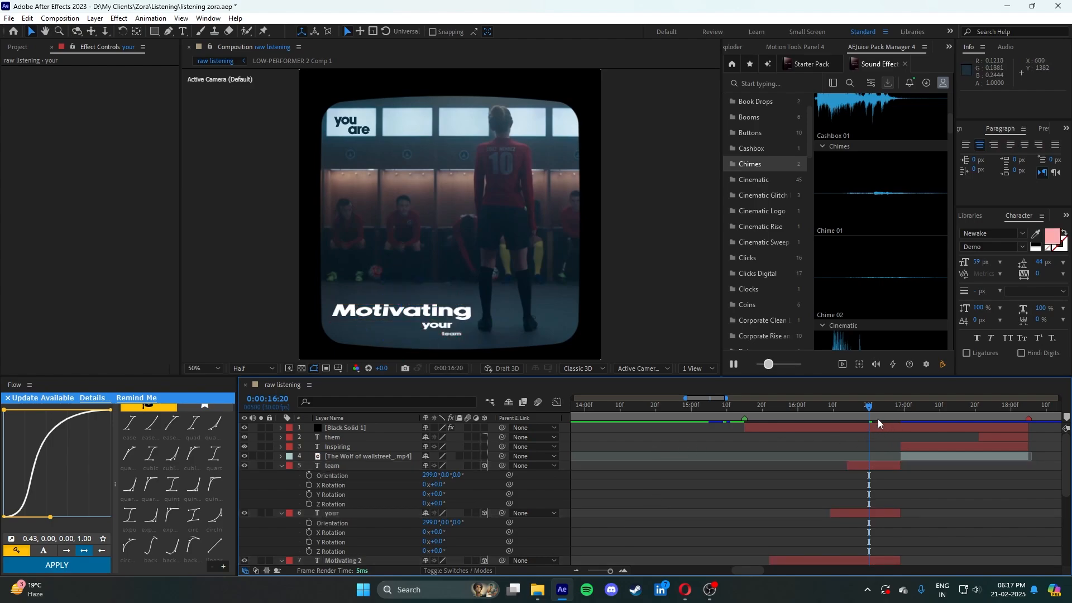
- At 0:00:16:27, push the "team", "your" and "Motivating 2" layers back in depth to a Z position of 448
drag(878, 419, 893, 456)
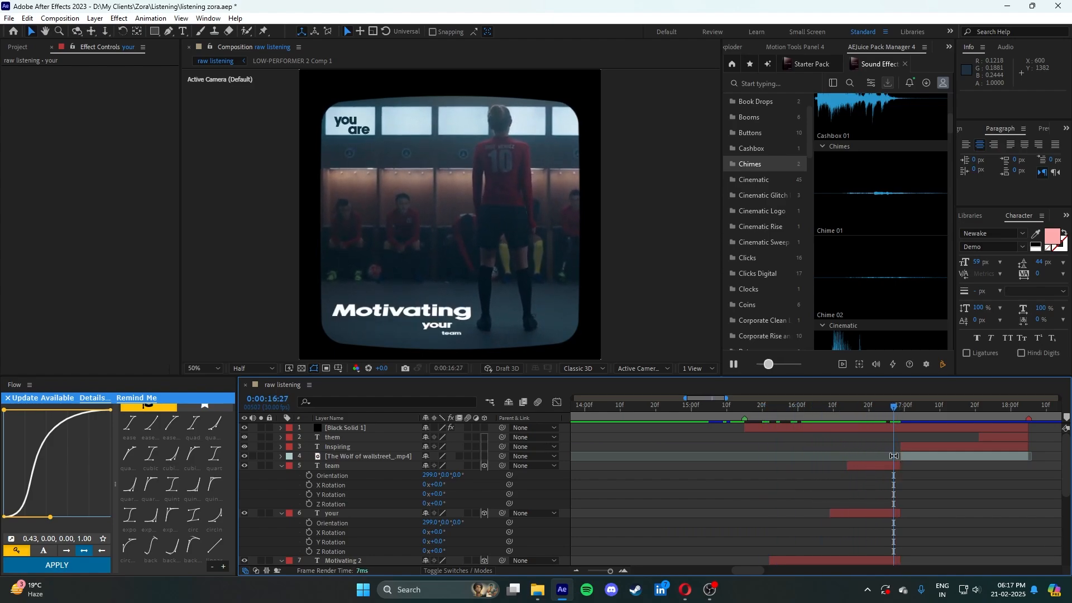
click(877, 465)
scroll(874, 490, down, 1)
ctrl+click(862, 485)
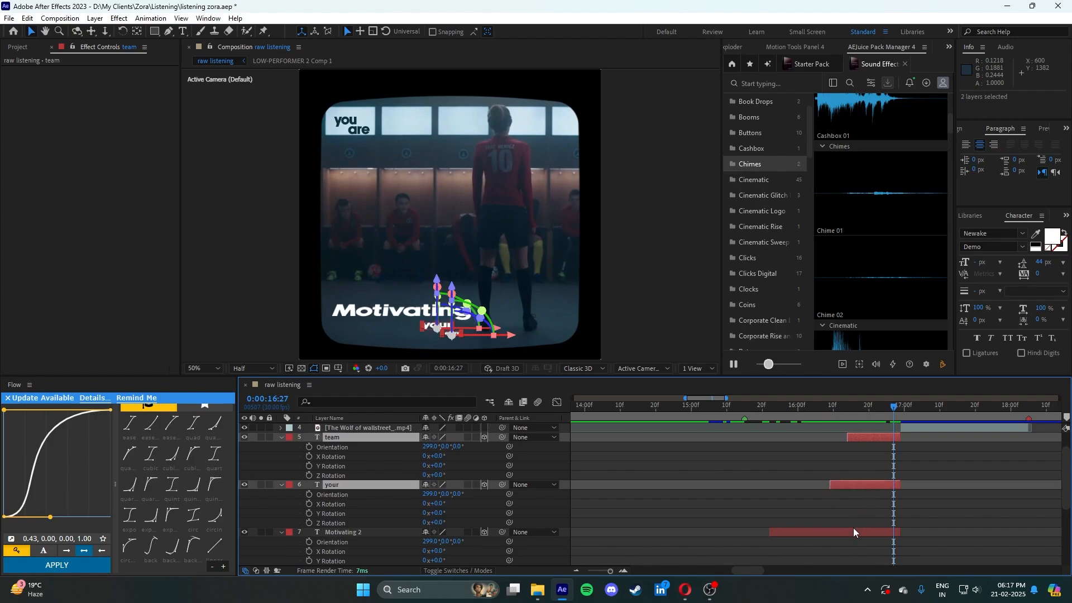
ctrl+click(852, 530)
drag(443, 448, 472, 450)
key(ctrl+z)
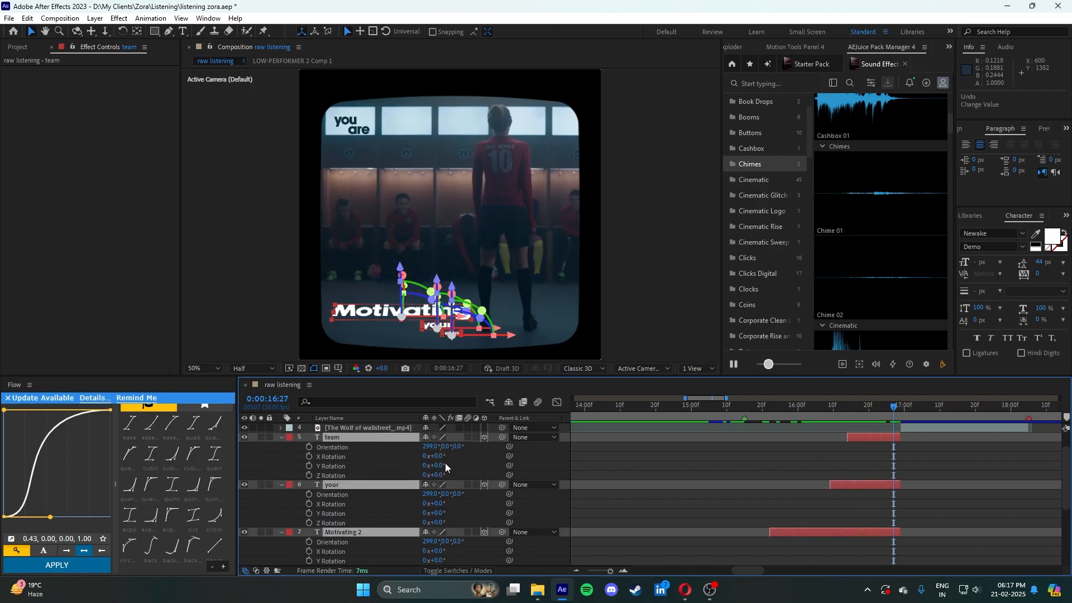
key(p)
drag(460, 447, 695, 457)
key(F2)
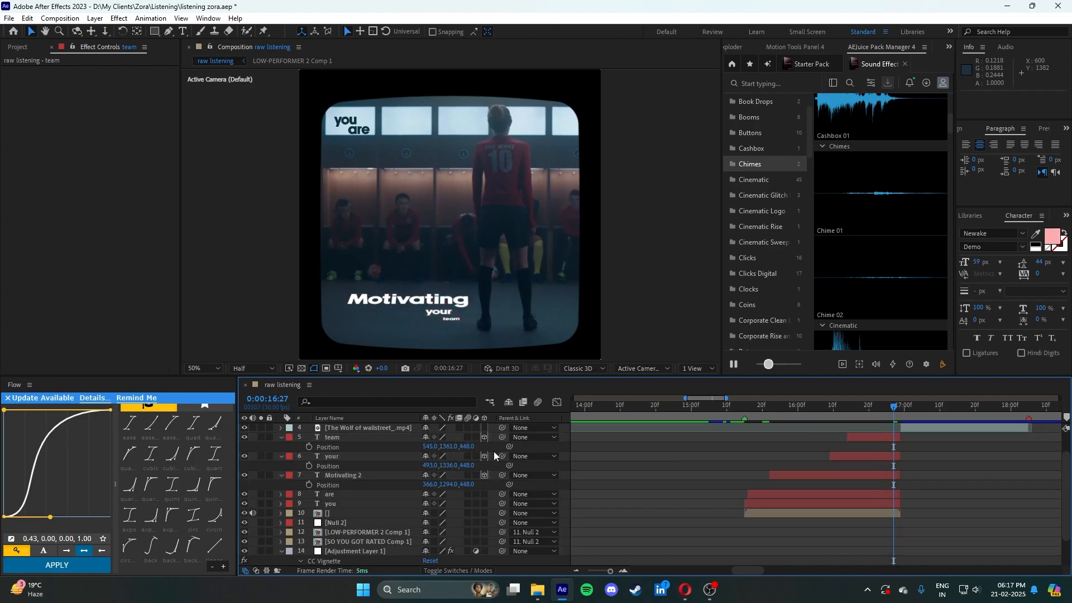
- Move the "team" layer up across the floor beside "your", to a position of 545, 1328.6, 430.1
click(873, 438)
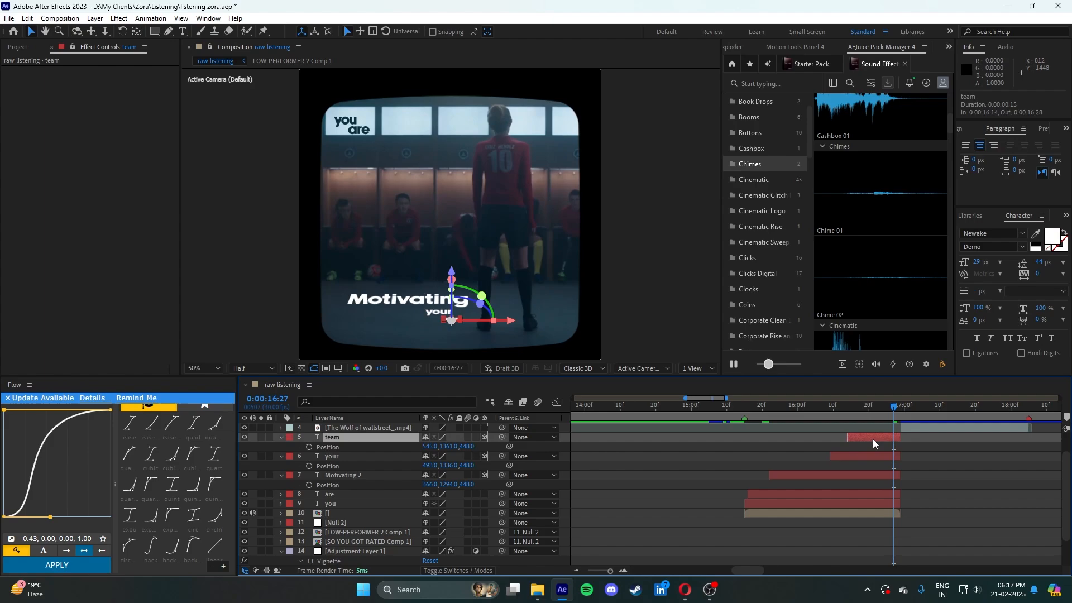
click(786, 454)
click(856, 436)
scroll(447, 293, up, 1)
drag(447, 294, 458, 154)
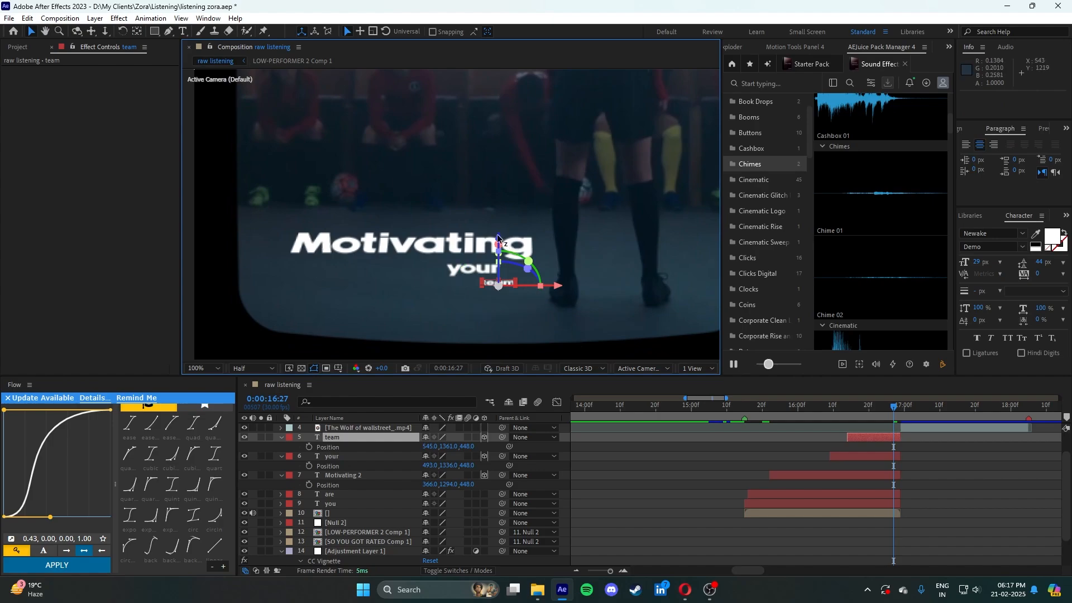
mouse_move(495, 245)
mouse_down()
mouse_move(501, 225)
mouse_move(493, 233)
mouse_up()
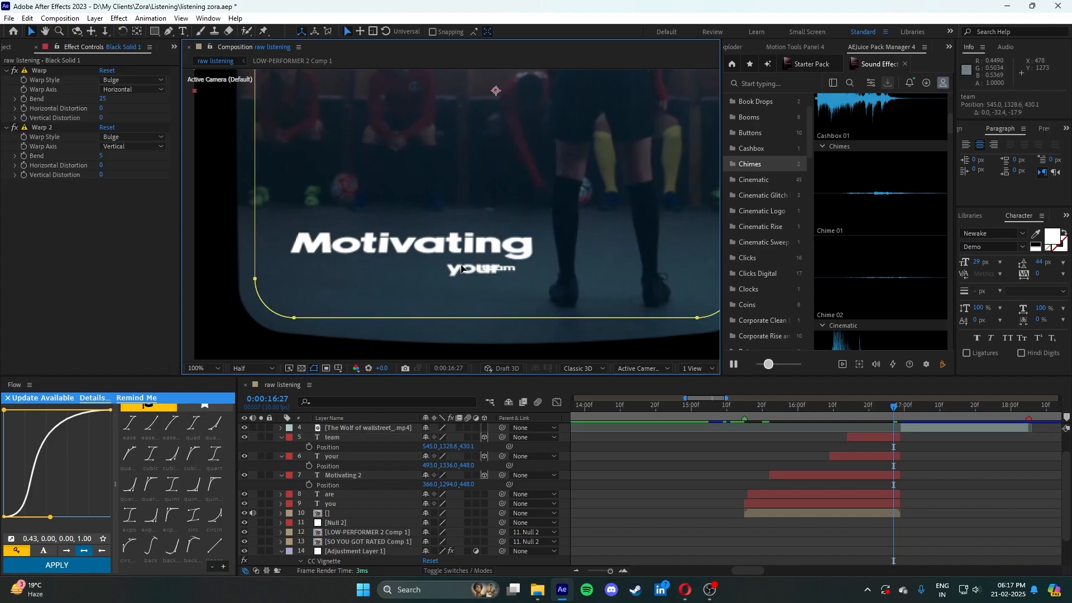
- Place the "your" layer just ahead of "team" under "Motivating", at a position of 453.9, 1327.6, 443.4
click(844, 454)
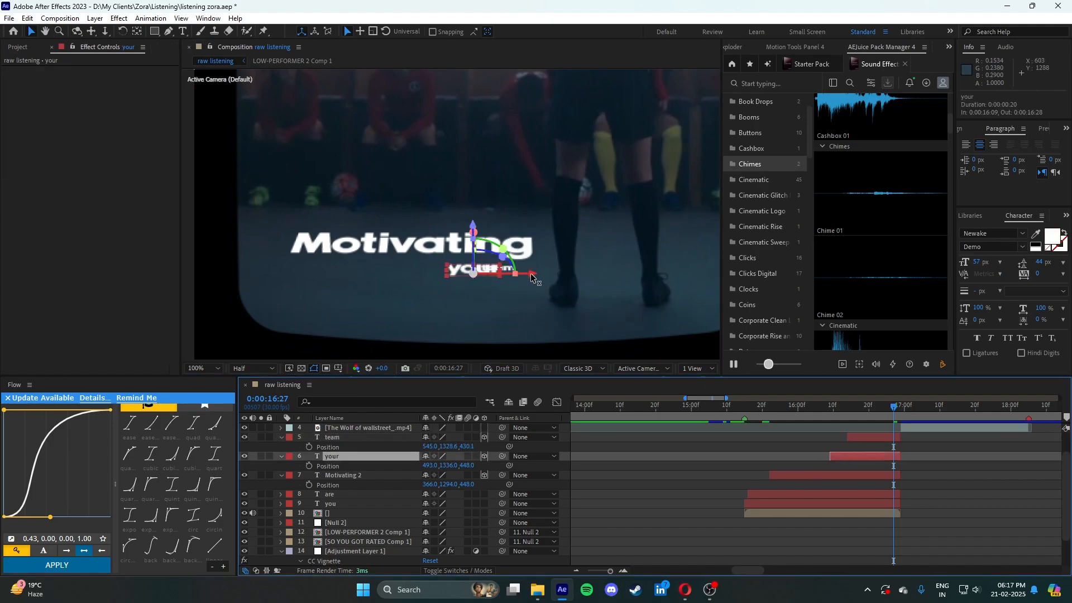
drag(532, 274, 506, 275)
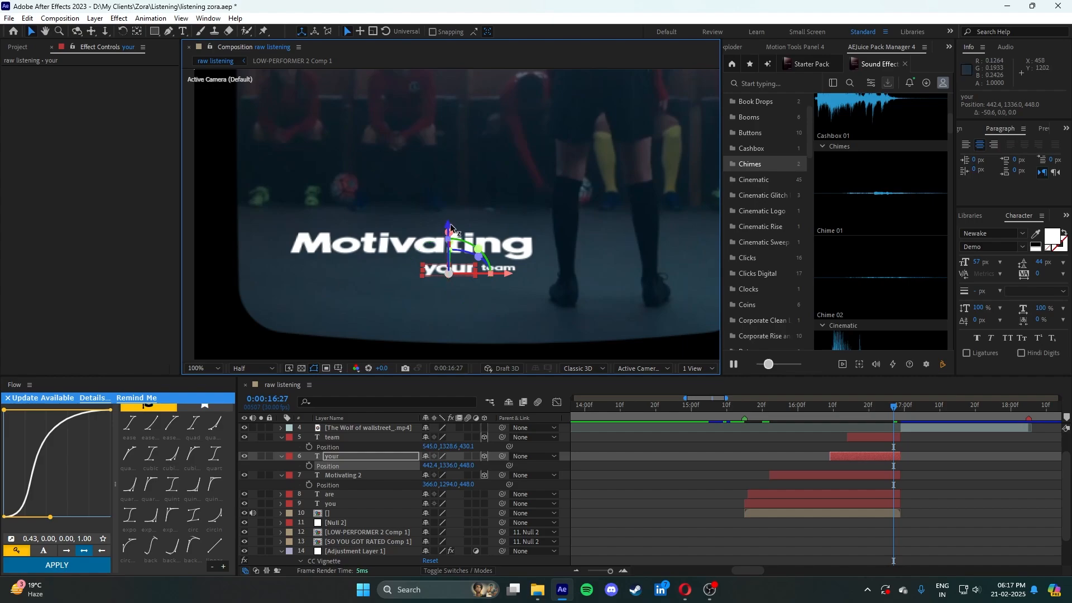
drag(450, 225, 451, 217)
drag(510, 265, 516, 263)
drag(452, 221, 453, 225)
click(665, 477)
scroll(457, 273, up, 1)
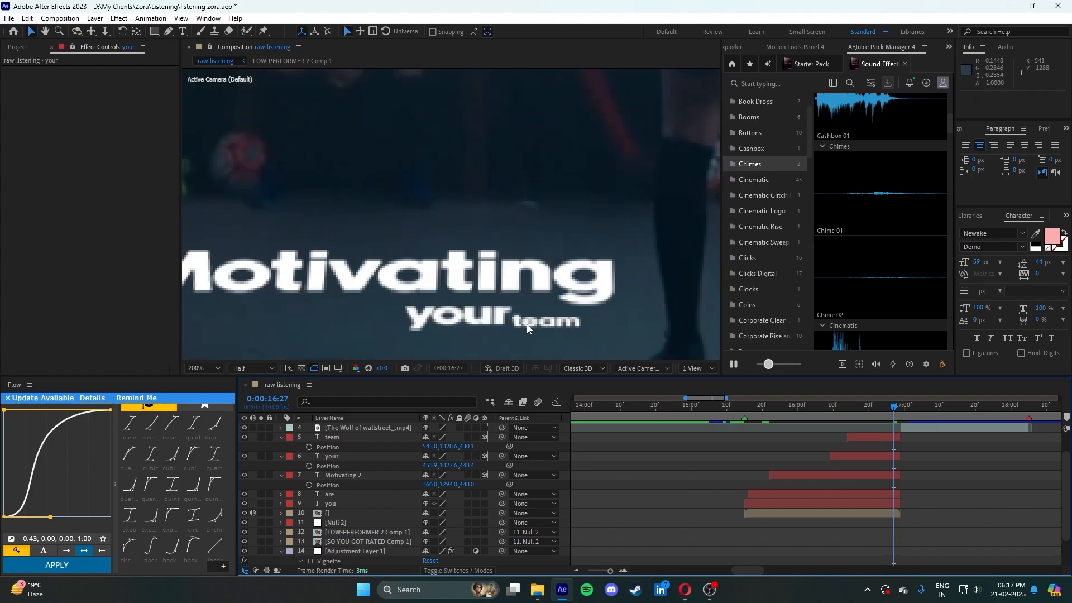
scroll(492, 297, down, 3)
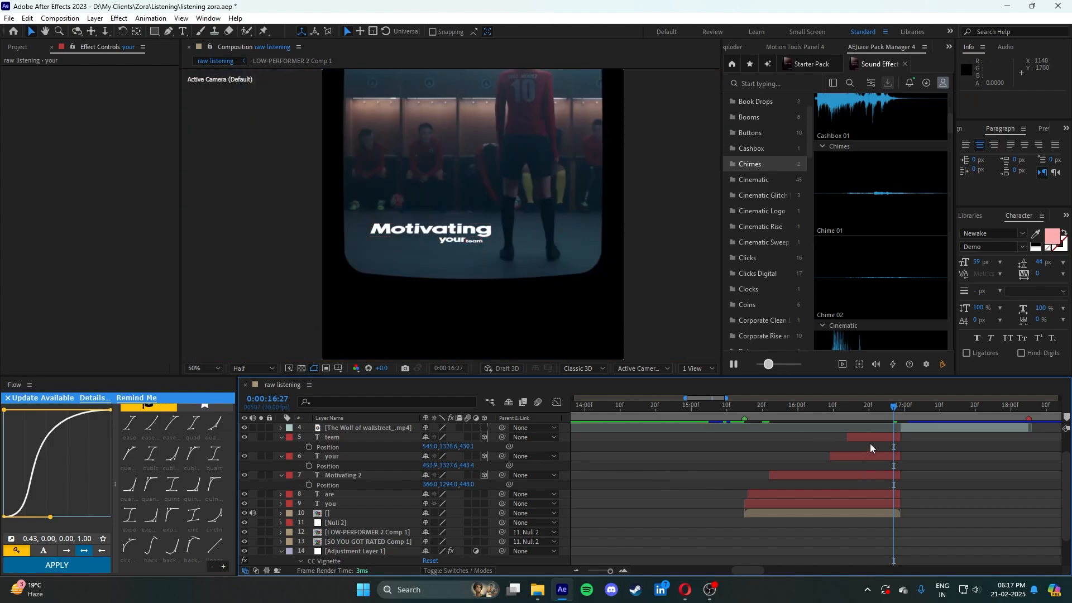
- Apply the Overlay blending mode to the "team", "your" and "Motivating 2" layers and check how they blend with the floor
click(870, 439)
shift+click(875, 475)
right_click(875, 474)
mouse_move(919, 274)
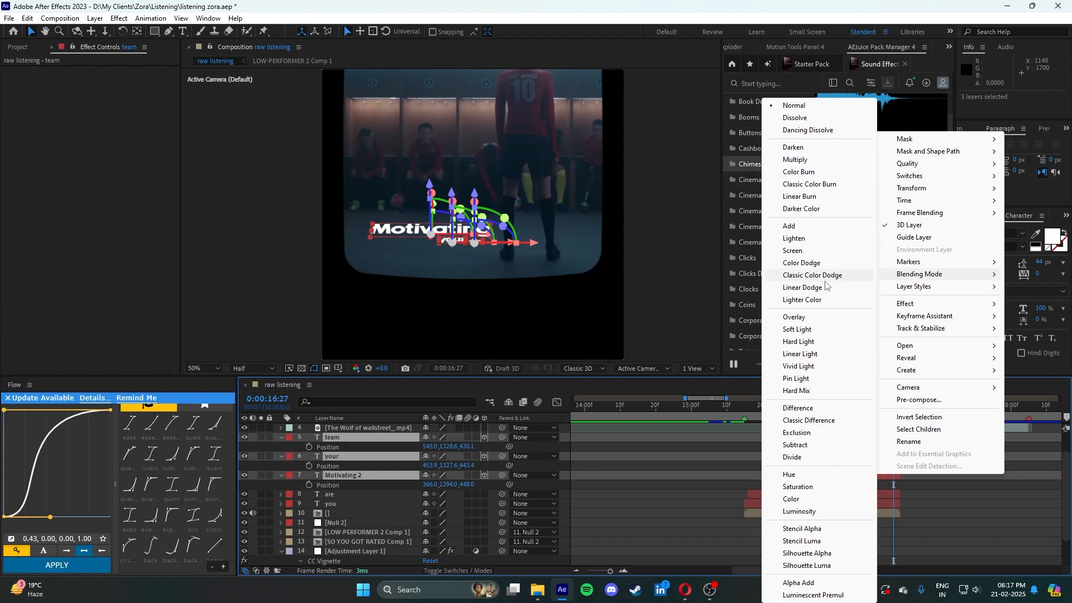
click(808, 317)
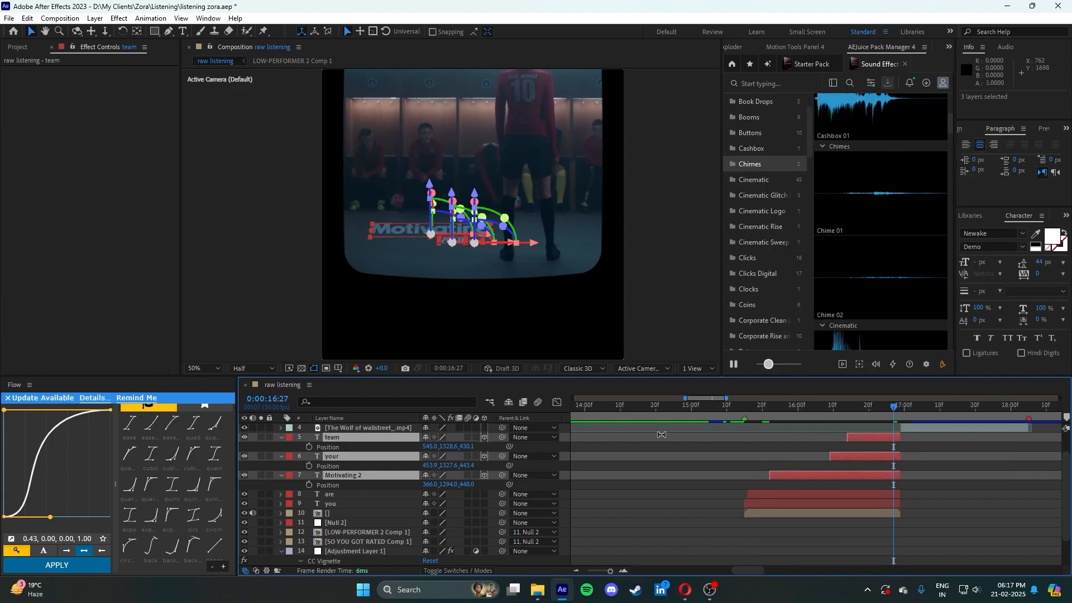
click(528, 302)
scroll(470, 282, up, 2)
scroll(471, 280, down, 3)
drag(471, 281, 463, 298)
scroll(669, 349, up, 2)
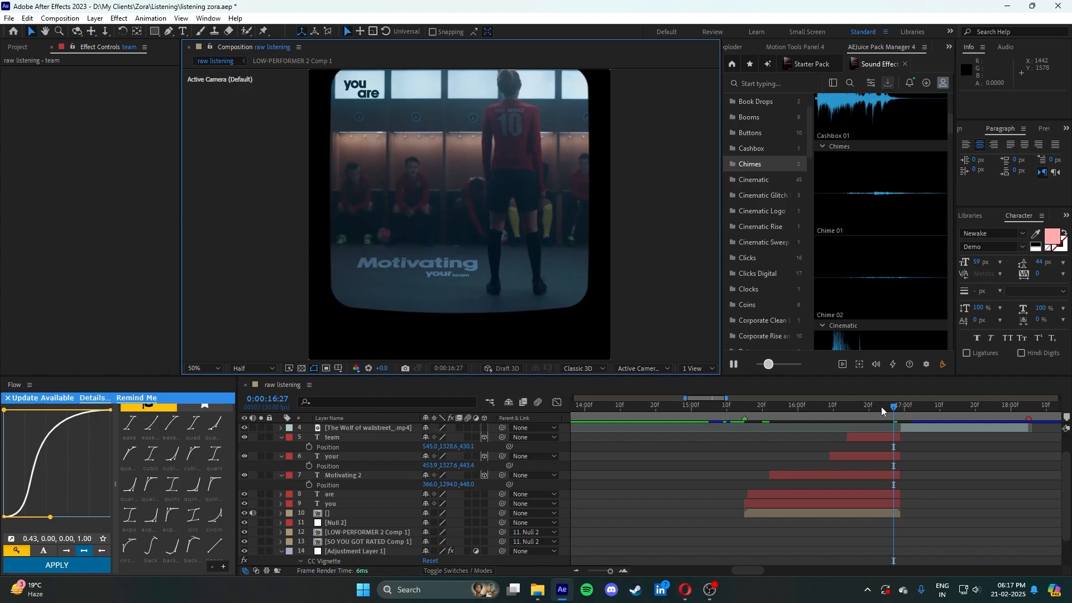
- Review the title animation over the locker-room clip from 0:00:15:15 to 0:00:16:21
drag(880, 406, 745, 446)
drag(773, 411, 744, 443)
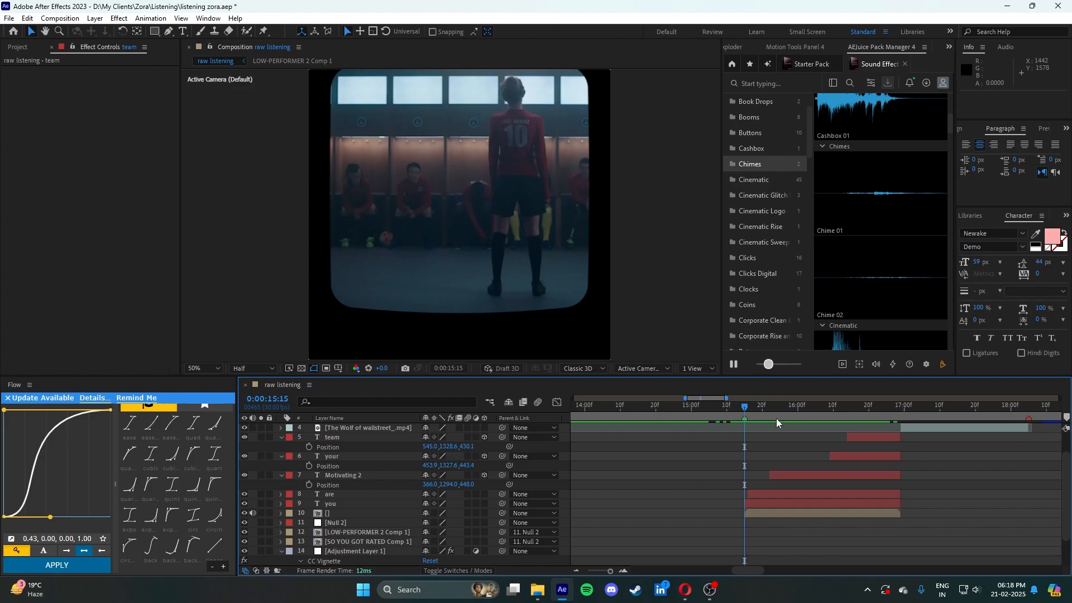
drag(756, 406, 872, 407)
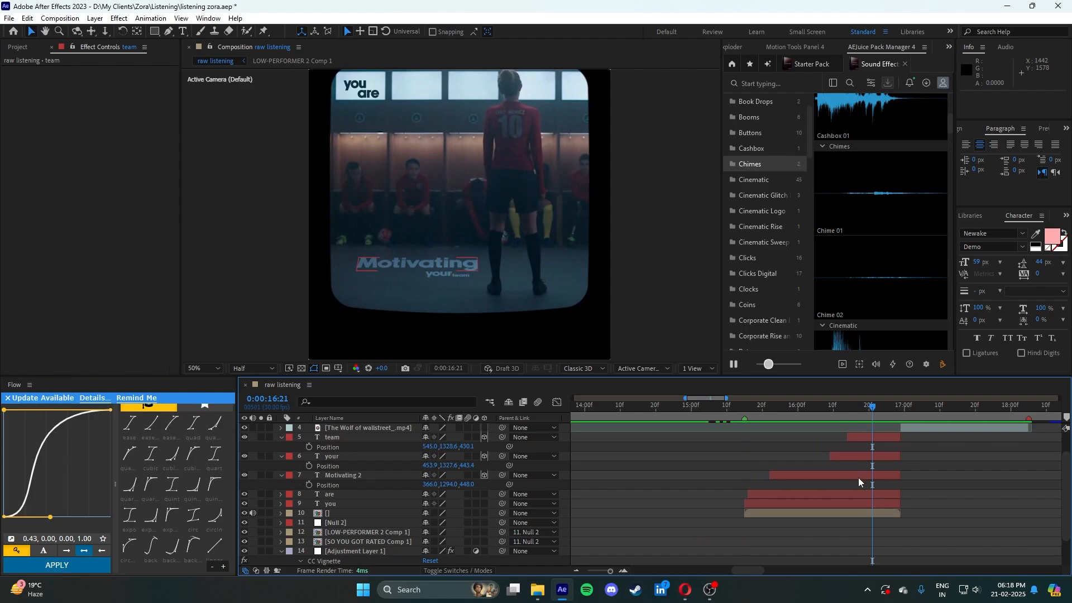
- Undo the Overlay blending, floor placement, tilt and 3D switches of the "team", "your" and "Motivating 2" layers
key(ctrl+z)
key(ctrl+z)
key(ctrl+z)
key(ctrl+z)
key(ctrl+z)
key(ctrl+z)
key(ctrl+z)
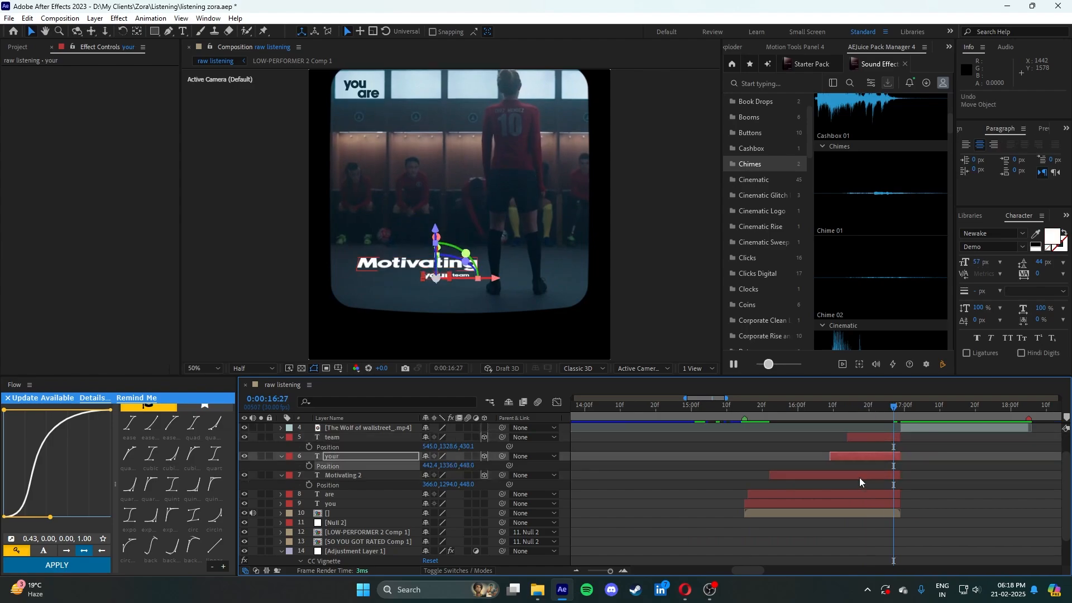
key(ctrl+z)
key(ctrl+z)
key(ctrl+z)
key(ctrl+z)
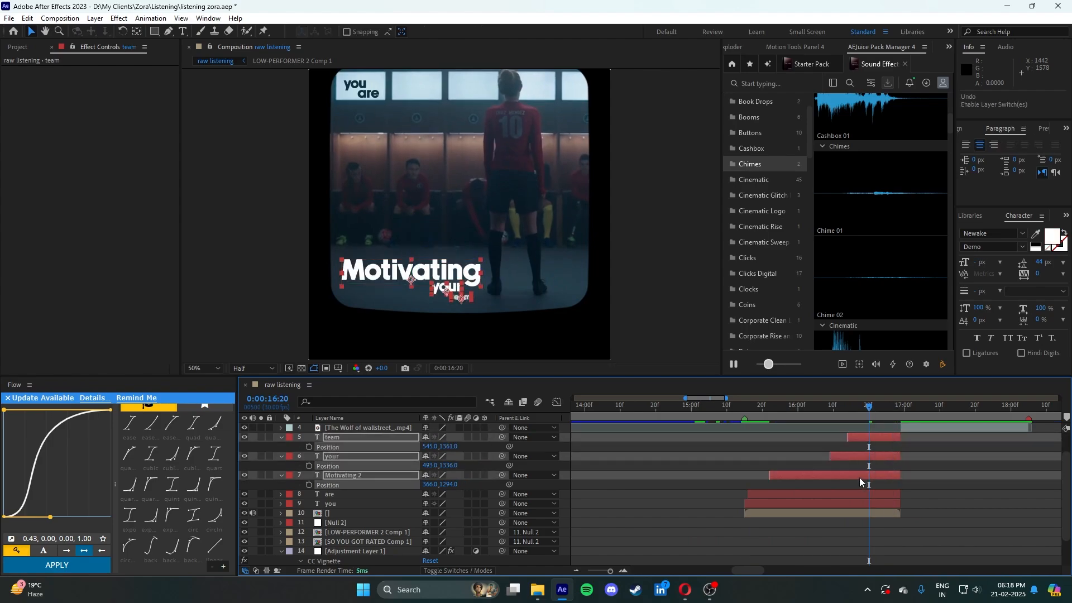
- Apply the 3D Camera Tracker effect to the locker-room clip on layer 10
click(779, 493)
click(766, 511)
key(ctrl+space)
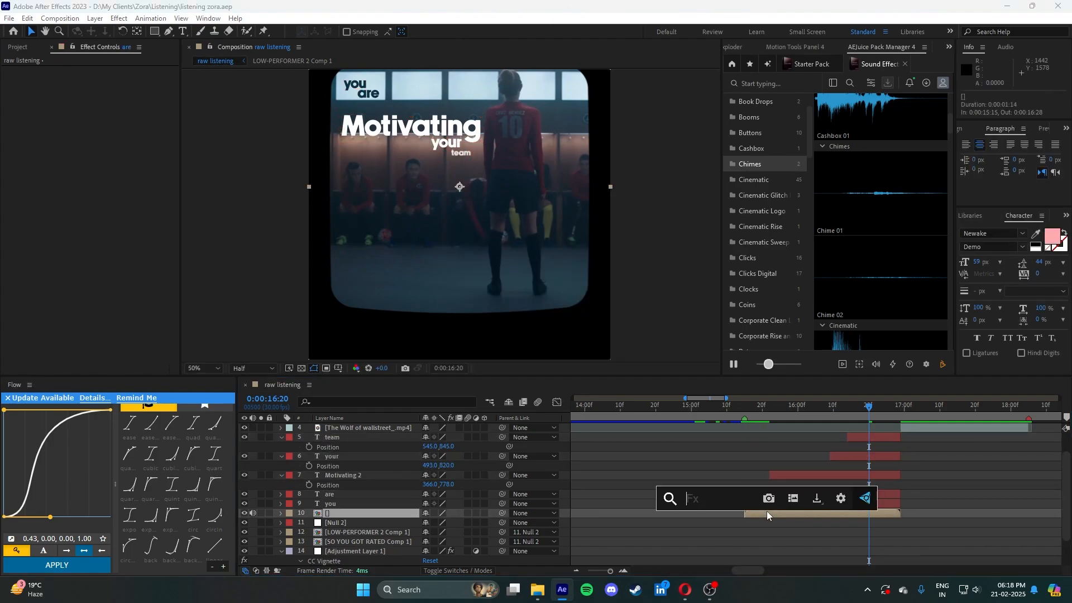
text(3d)
click(728, 483)
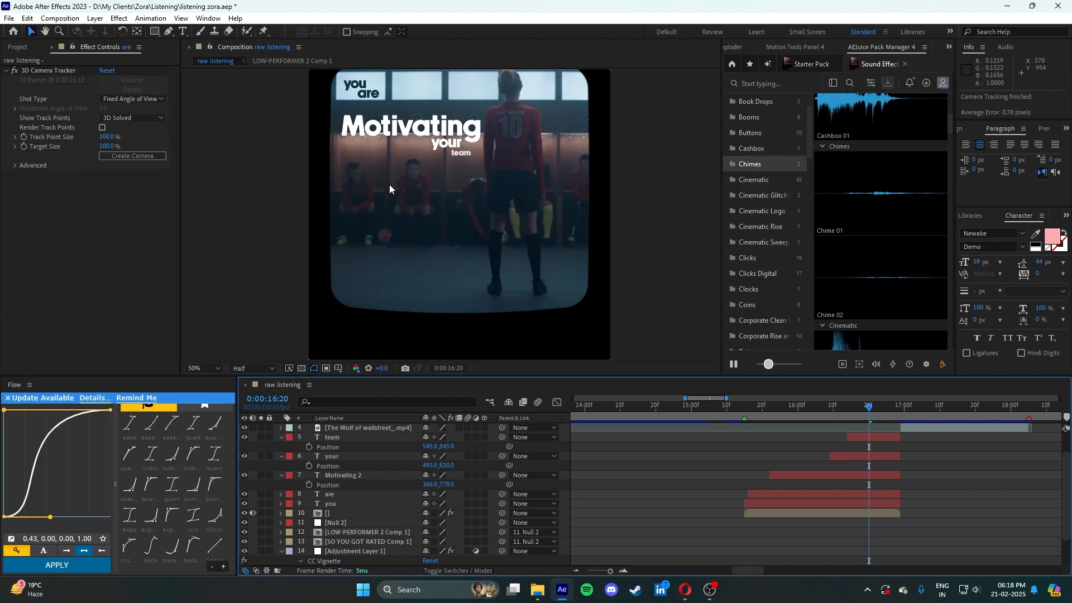
- Enable Detailed Analysis in the clip's 3D Camera Tracker so the footage is analyzed again
click(842, 512)
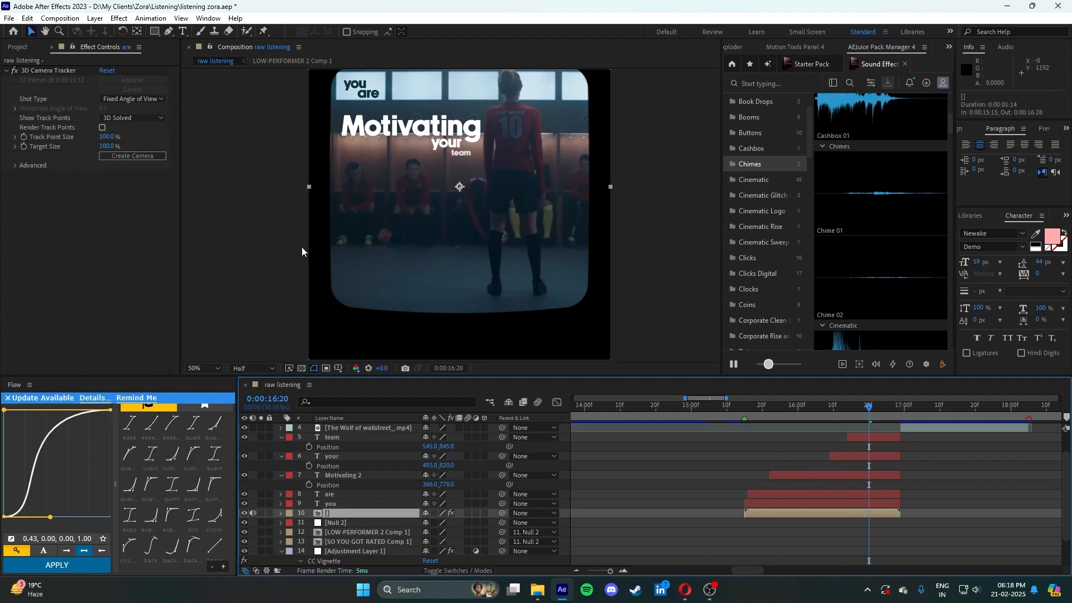
click(67, 74)
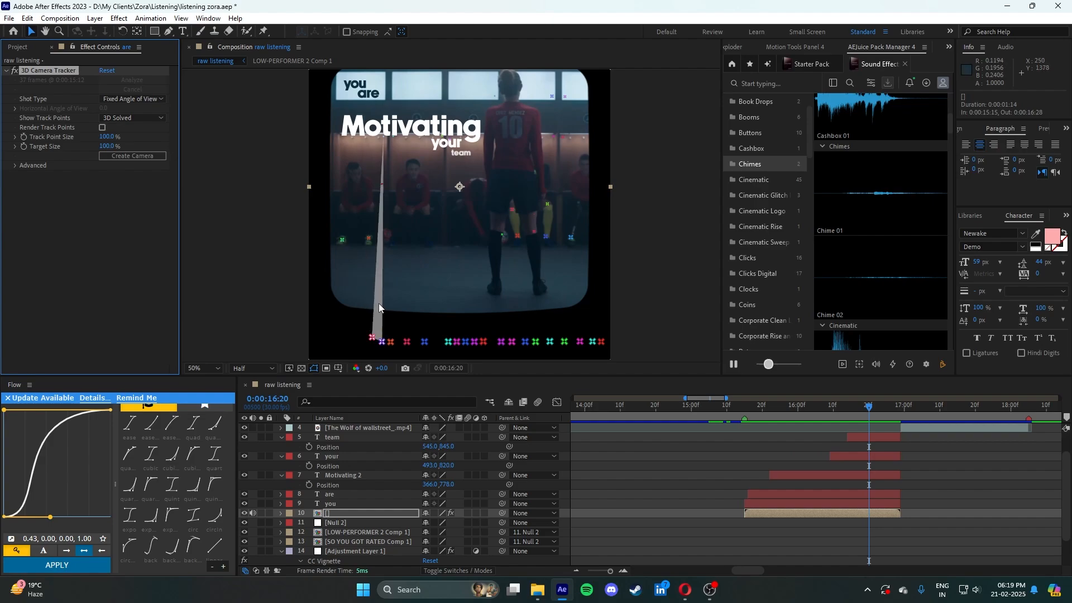
click(15, 166)
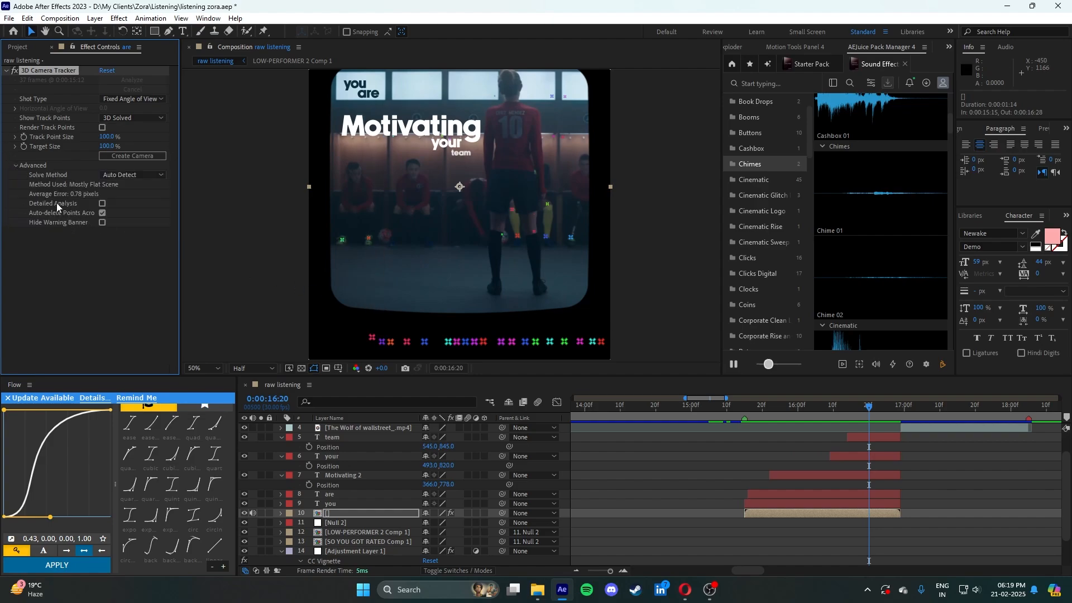
click(103, 204)
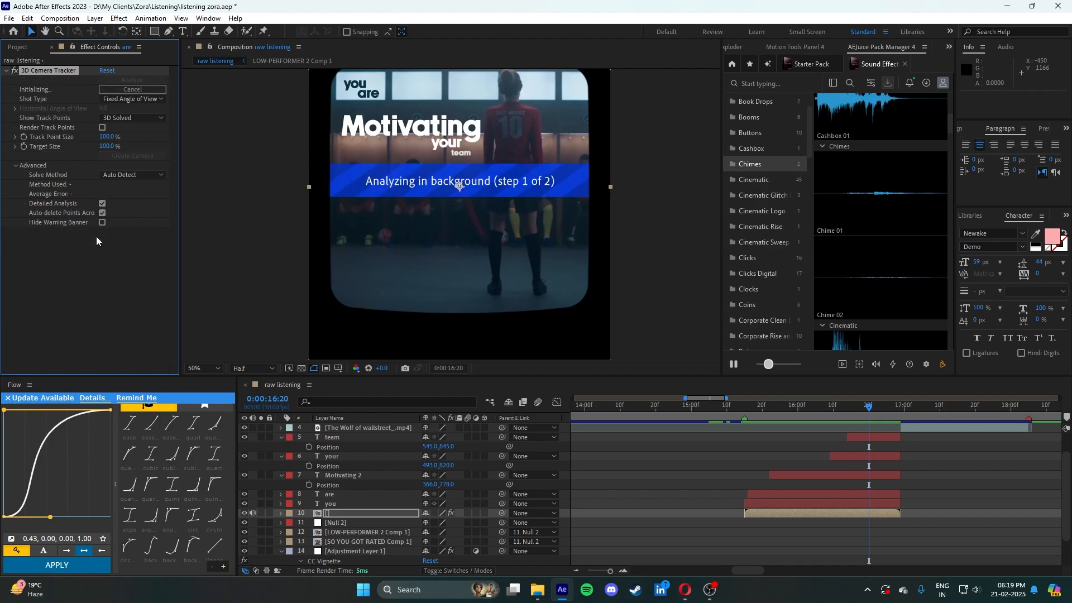
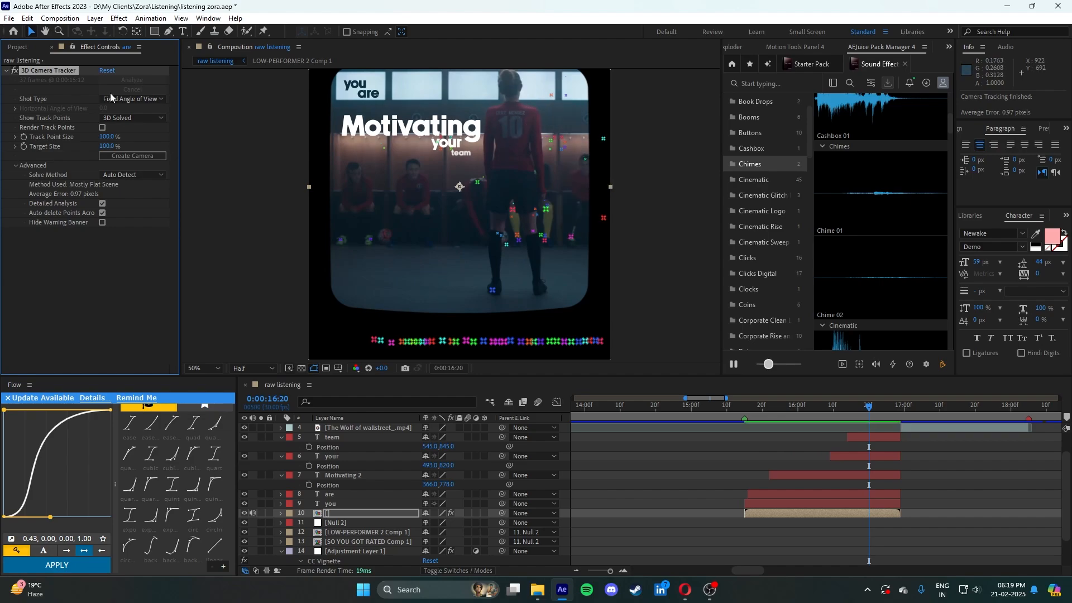
- Enlarge the track points to 146% and create a text layer and camera from the three-point target on the locker-room floor
drag(110, 137, 133, 134)
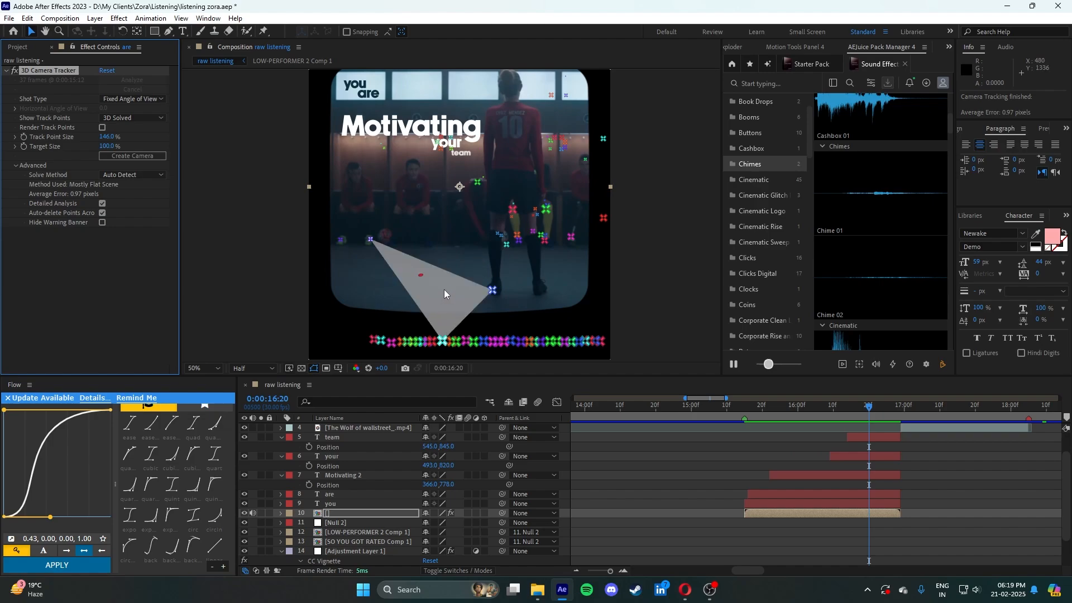
click(441, 283)
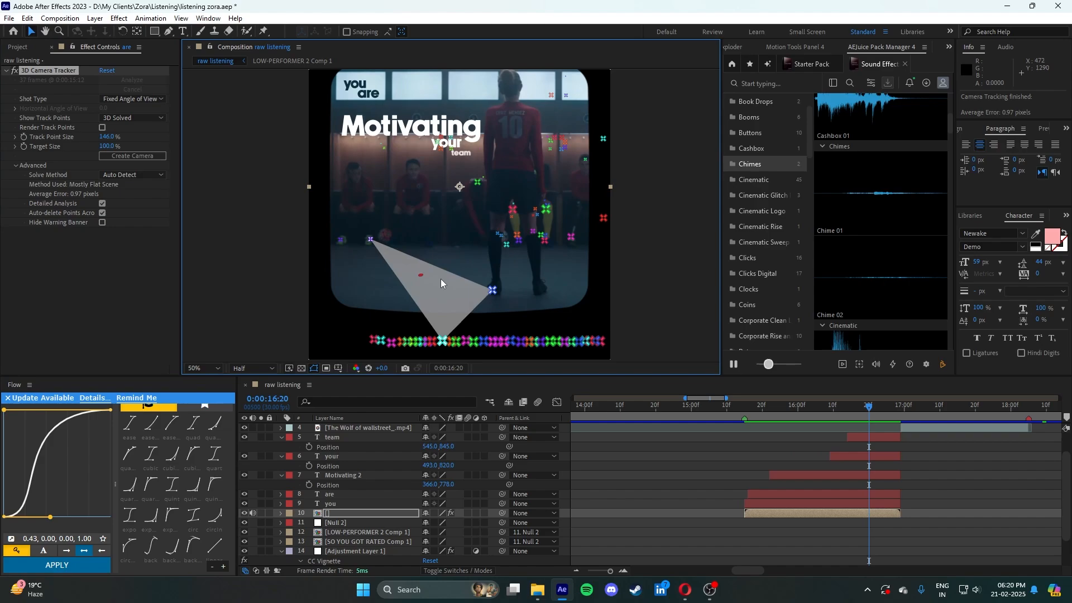
right_click(441, 283)
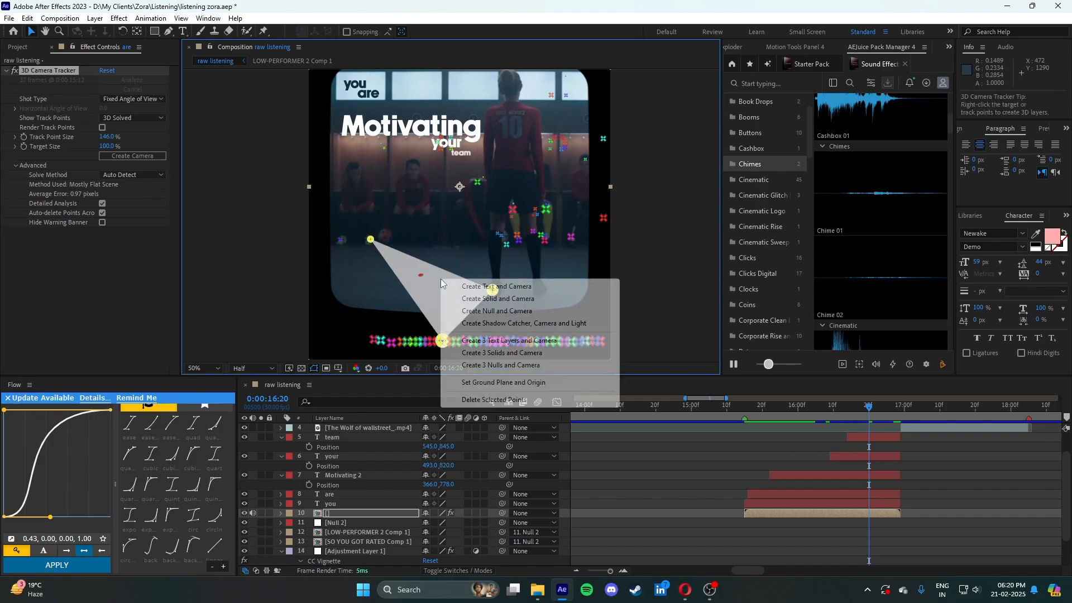
click(497, 287)
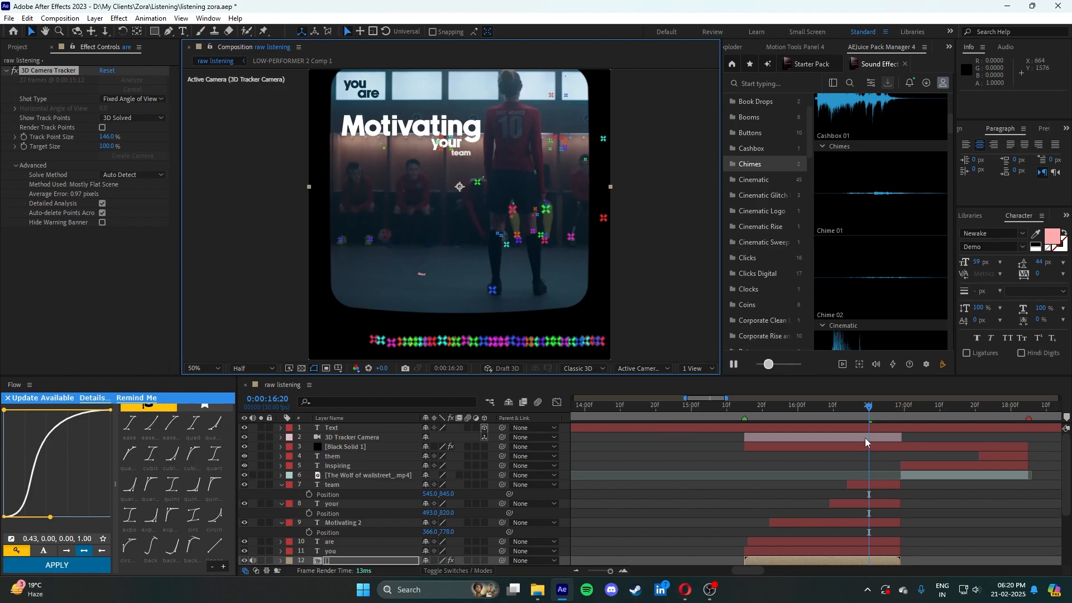
- Set the tracked Text layer's font size to 297 px and its fill color to white
click(829, 427)
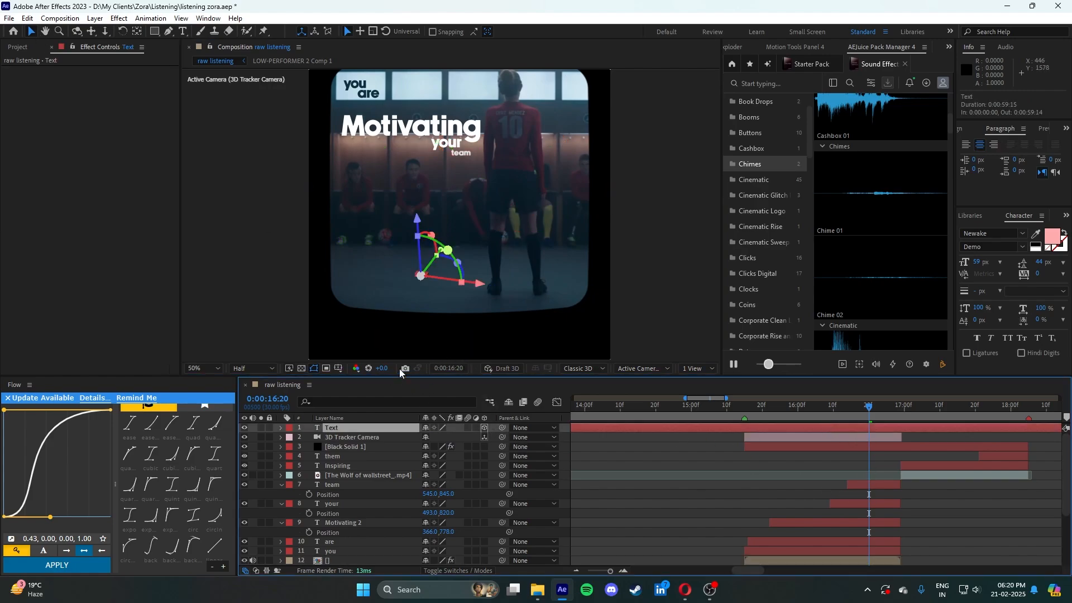
scroll(427, 223, up, 2)
drag(978, 263, 1067, 264)
drag(975, 266, 999, 266)
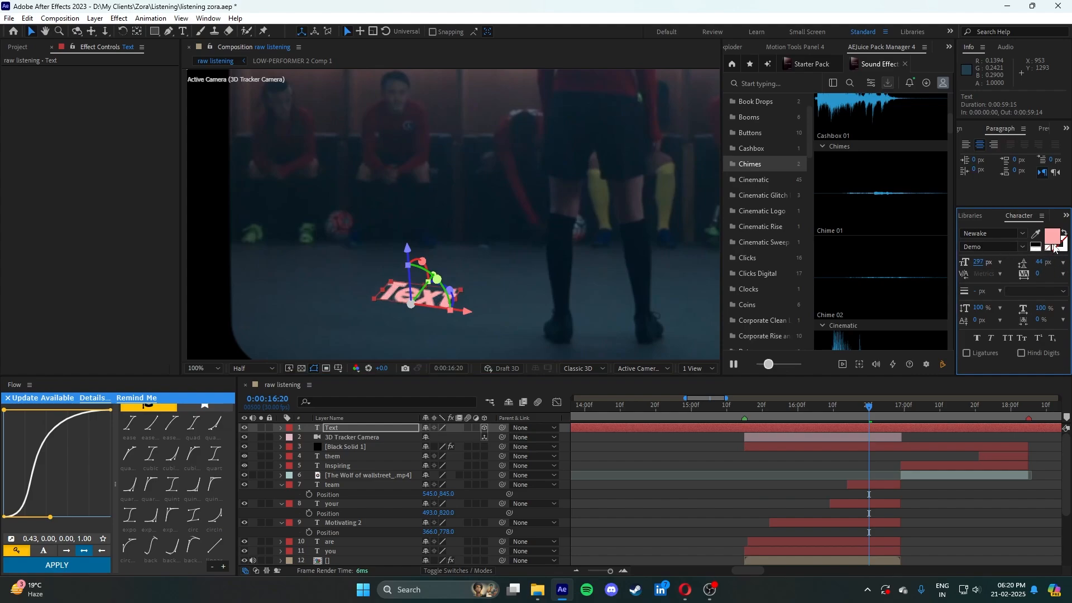
click(1052, 237)
click(557, 348)
click(801, 349)
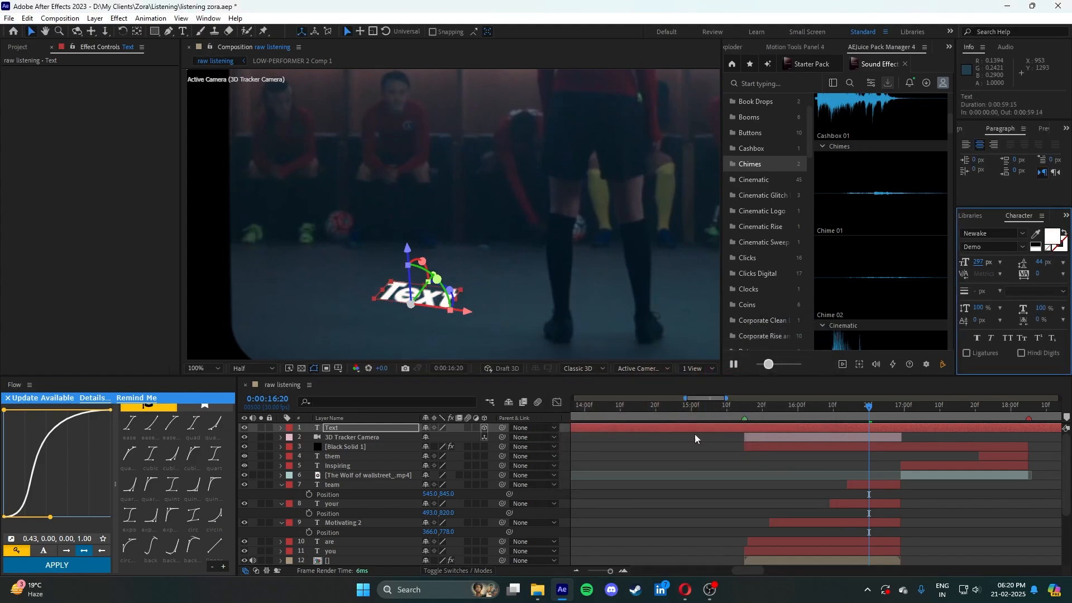
- Straighten the tracked Text layer on the floor by setting its Y Orientation to 354.2° and Z Orientation to 353.4°
key(r)
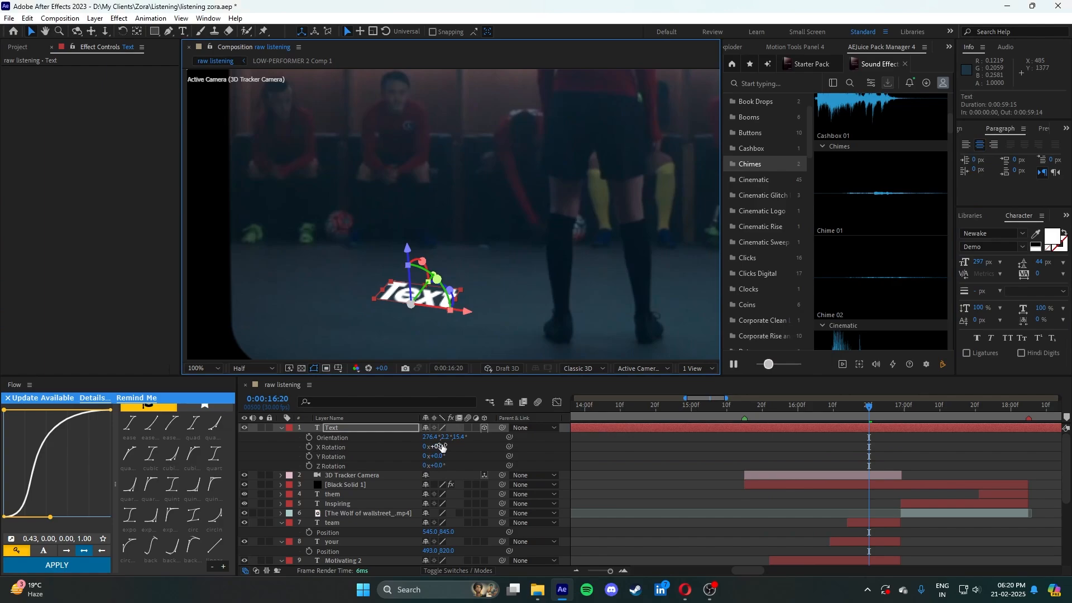
mouse_move(459, 436)
mouse_down()
mouse_move(441, 439)
mouse_move(467, 436)
mouse_move(438, 436)
mouse_move(454, 449)
mouse_move(472, 440)
mouse_up()
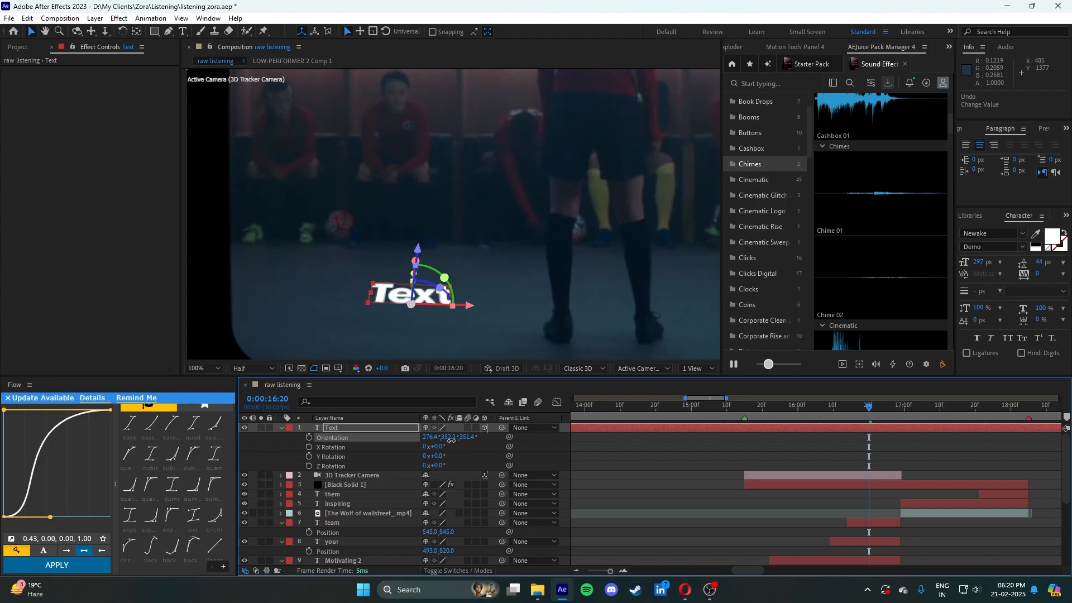
click(626, 479)
scroll(454, 268, down, 3)
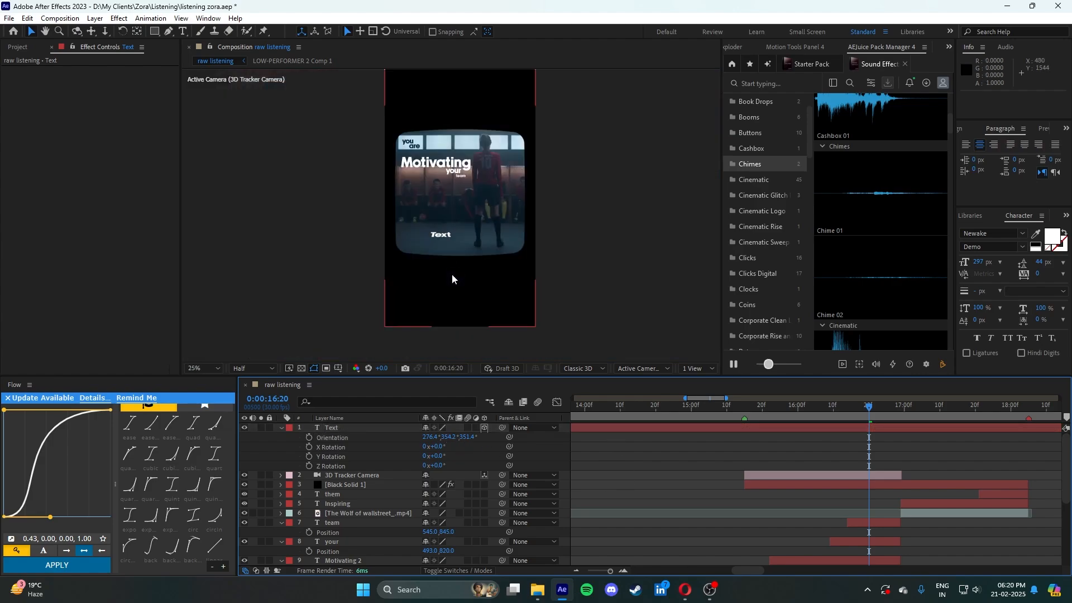
scroll(453, 280, up, 3)
- Try standing the tracked Text layer more upright by changing its X and Z Orientation
click(451, 280)
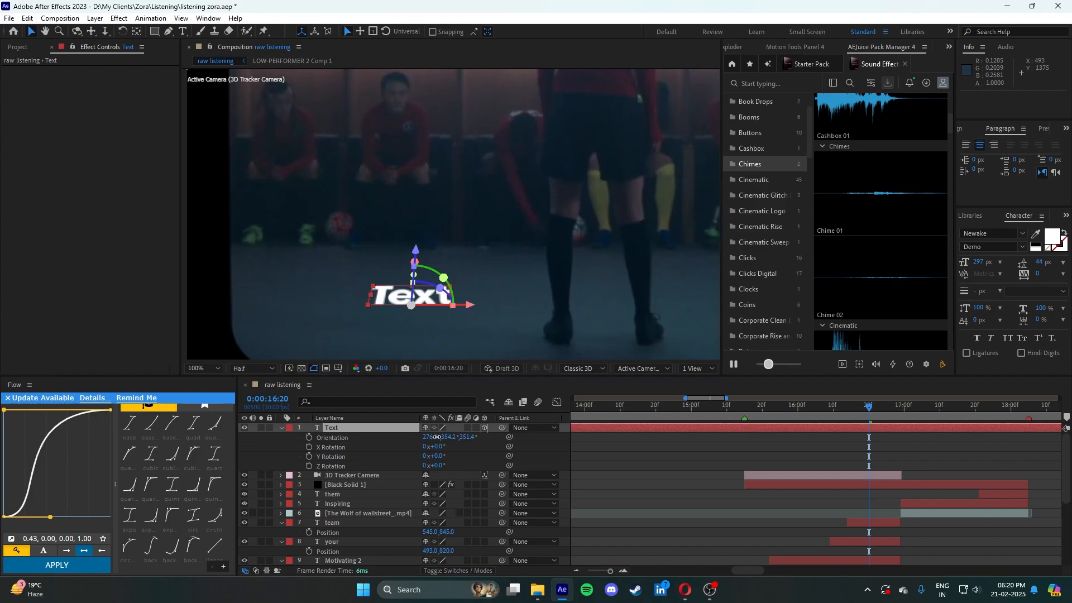
drag(434, 437, 476, 440)
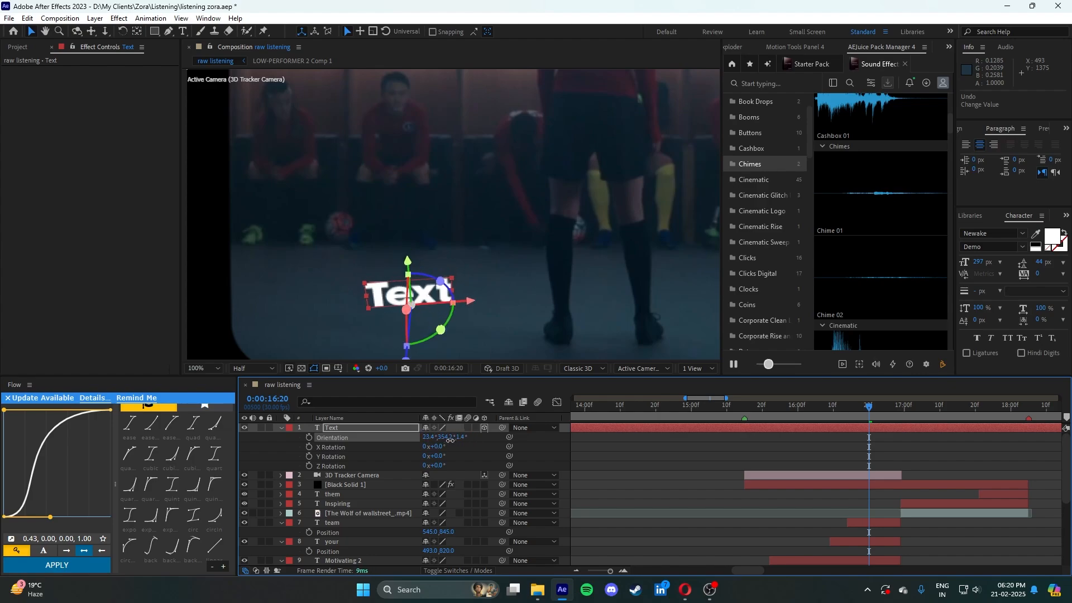
mouse_move(448, 441)
mouse_down()
mouse_move(458, 440)
mouse_move(439, 441)
mouse_up()
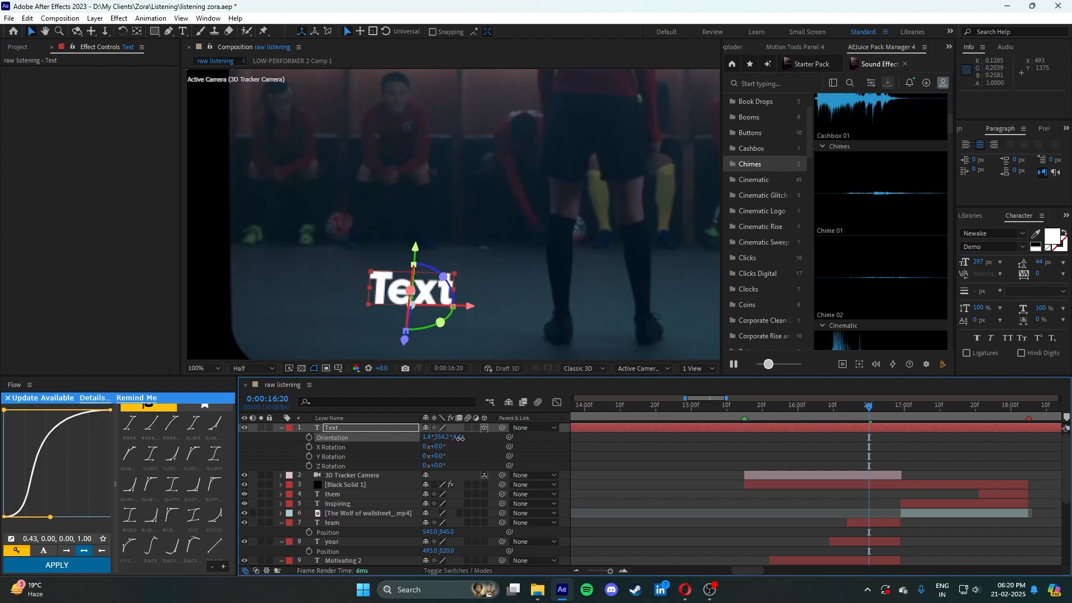
drag(429, 437, 376, 435)
drag(448, 438, 429, 436)
- Undo the latest orientation changes so the Text layer lies flat on the floor again
key(ctrl+z)
key(ctrl+z)
key(ctrl+z)
key(ctrl+z)
key(ctrl+z)
key(ctrl+z)
key(ctrl+z)
key(ctrl+z)
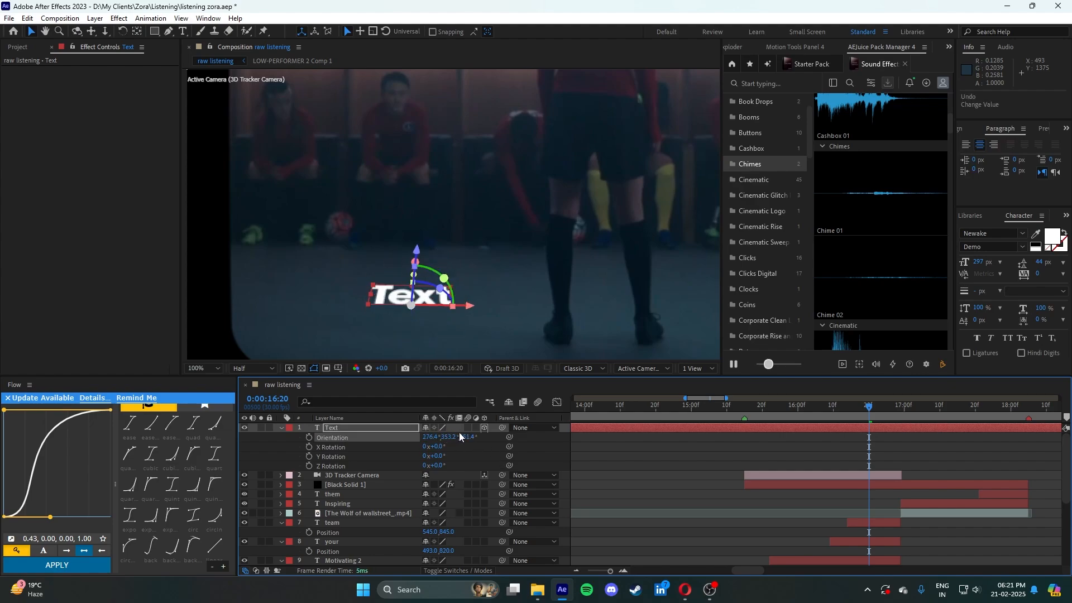
- Move the tracked Text layer in the timeline so it starts at 0:00:15:22, aligned with the Motivating 2 layer
double_click(395, 297)
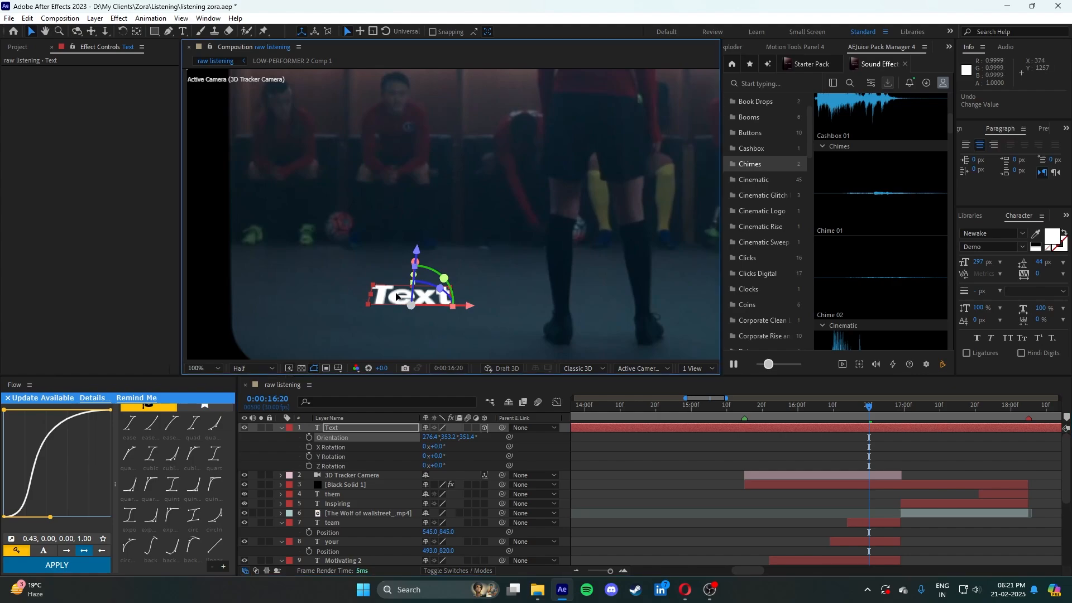
click(884, 433)
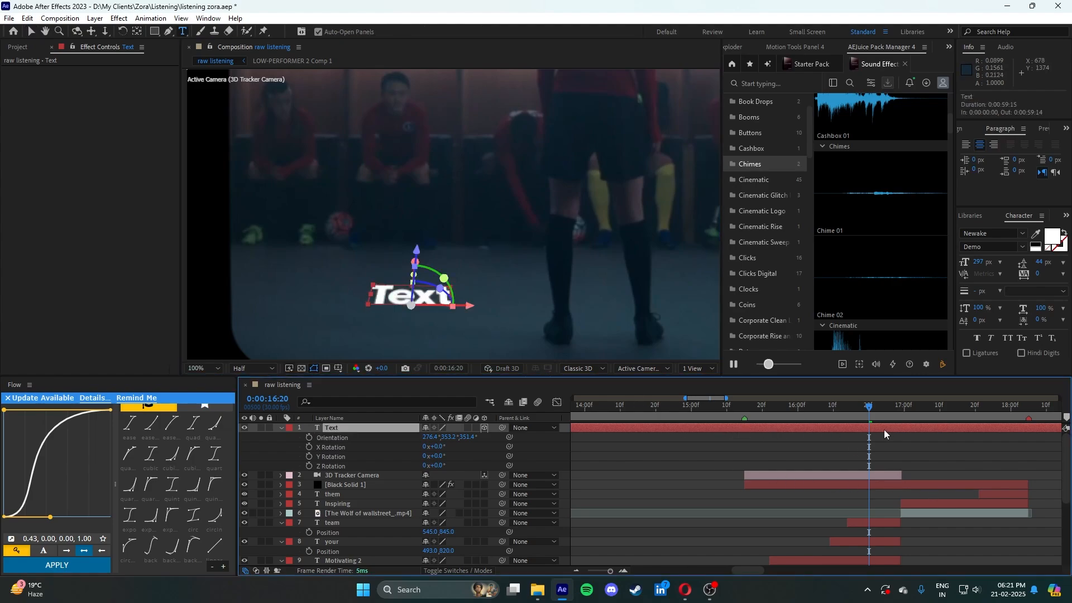
drag(869, 412, 769, 412)
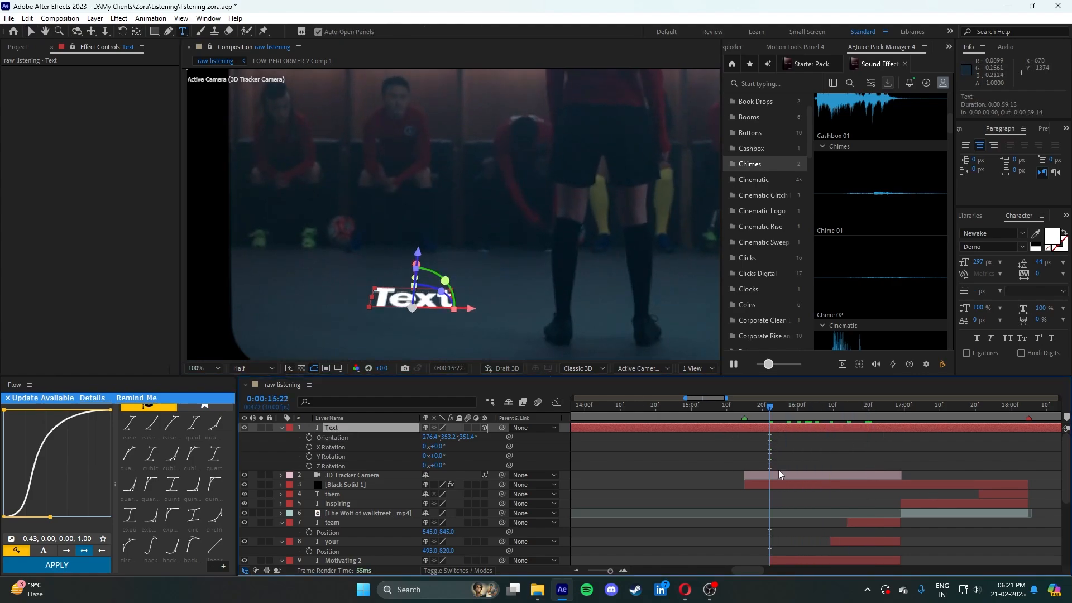
scroll(805, 502, down, 3)
click(776, 501)
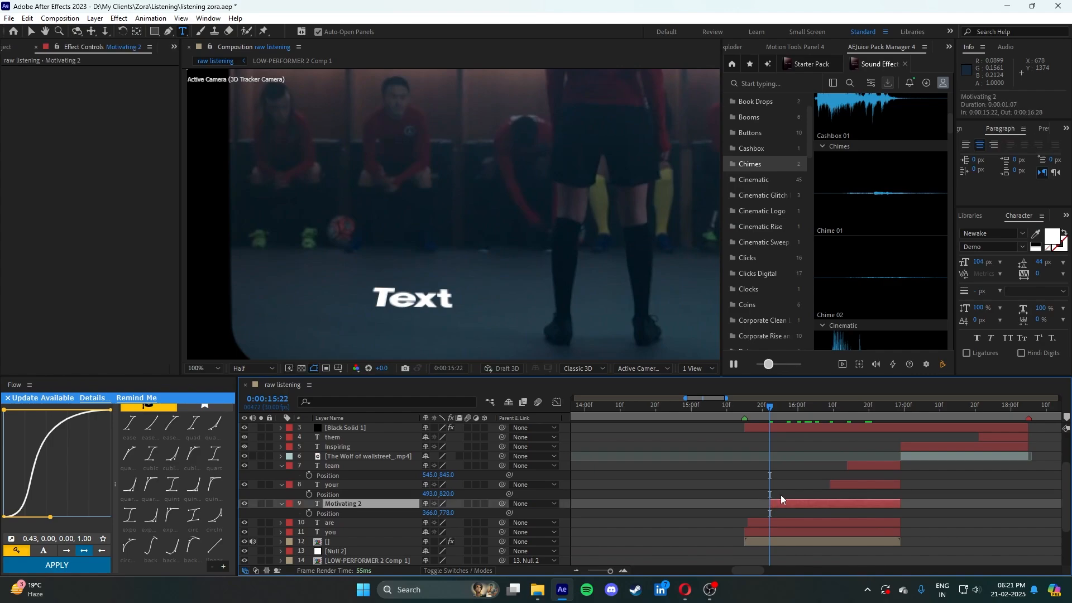
scroll(780, 495, up, 3)
click(808, 429)
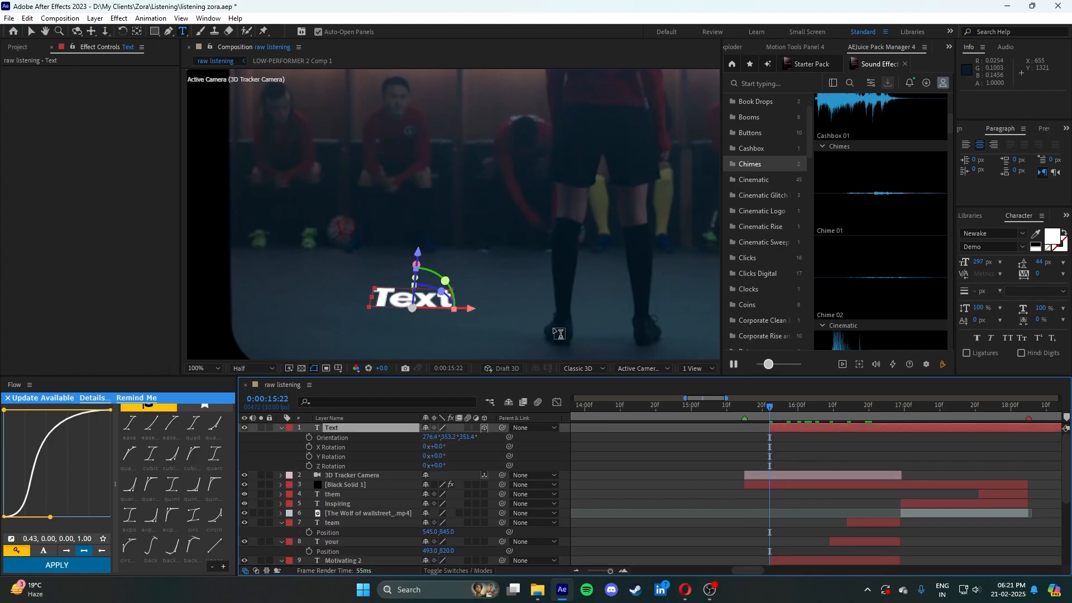
- Copy Animator 1 from the text properties of the Motivating 2 layer
scroll(411, 194, down, 4)
scroll(411, 193, up, 2)
key(v)
key(space)
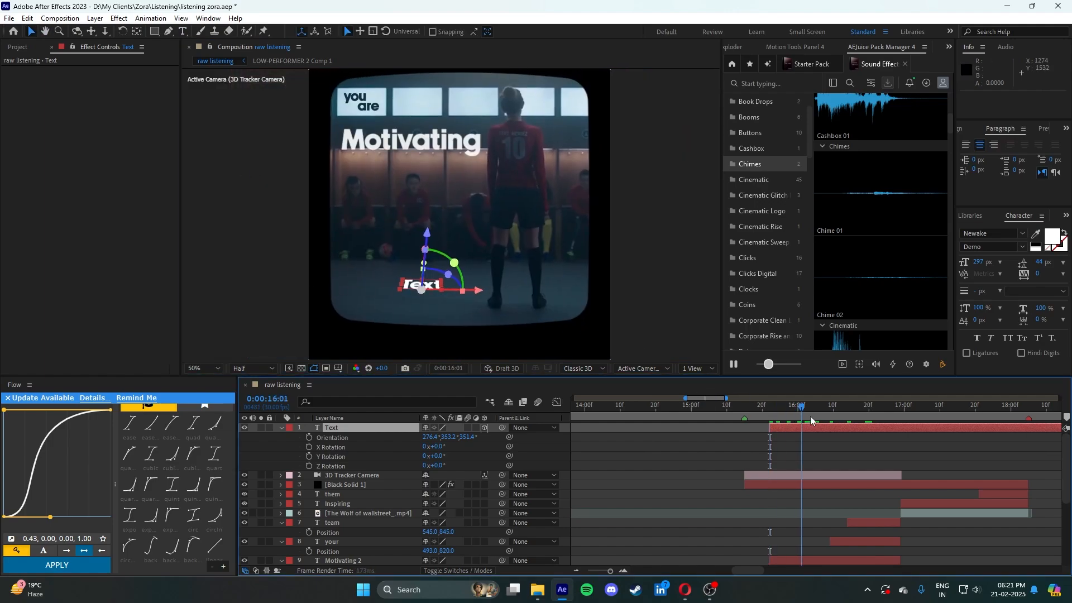
scroll(805, 500, down, 3)
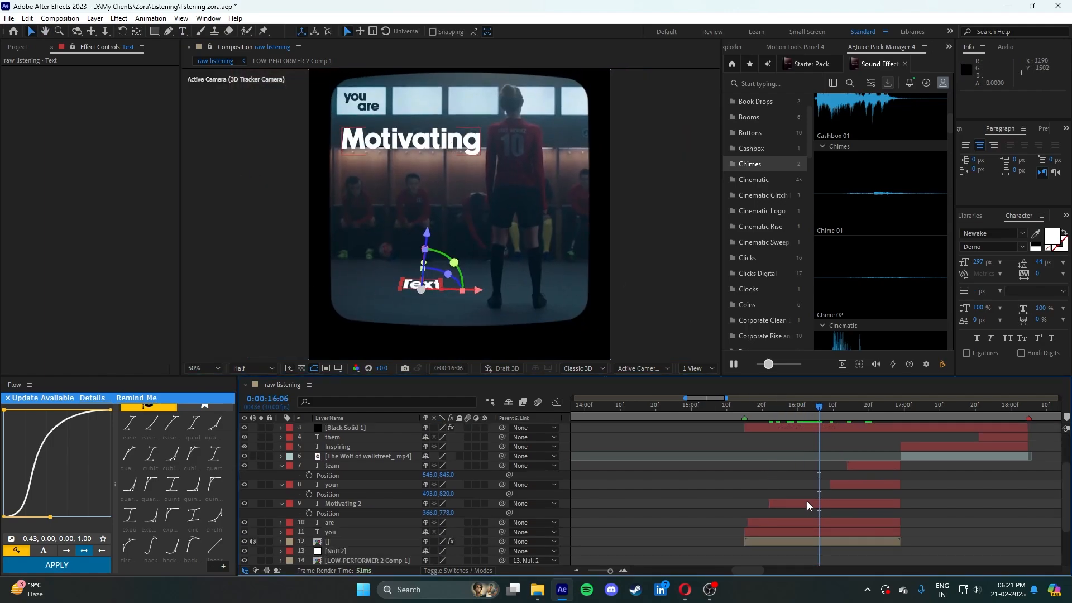
click(806, 502)
click(282, 504)
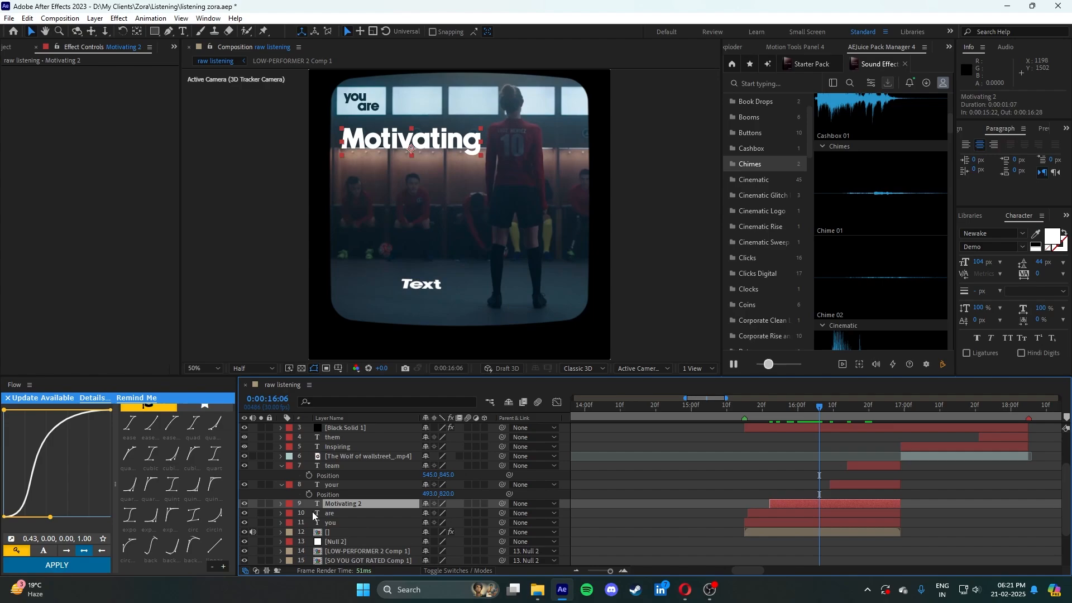
click(285, 505)
click(281, 503)
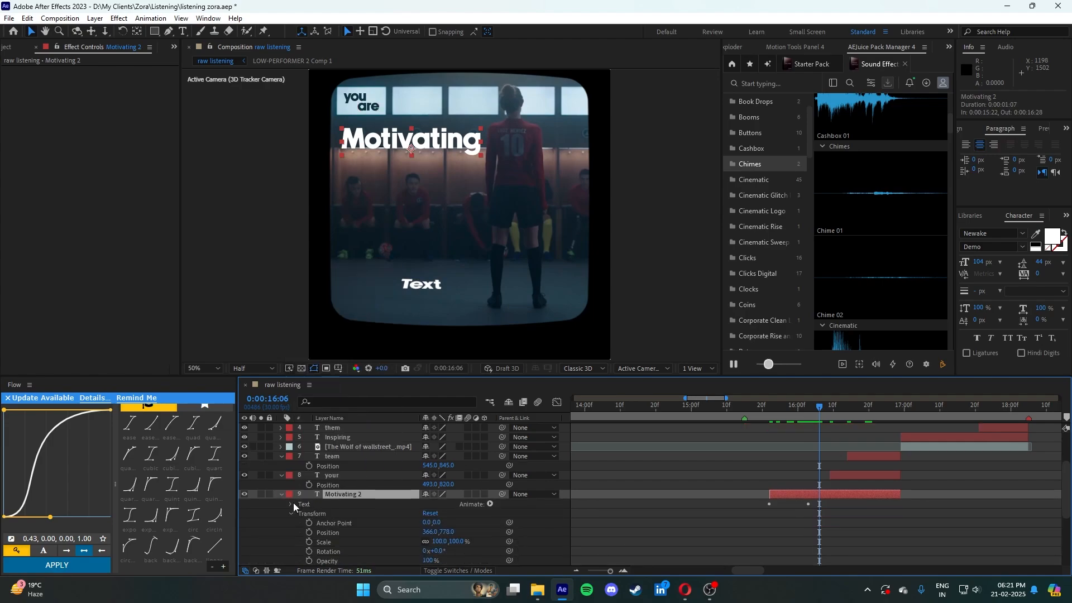
click(291, 504)
click(320, 542)
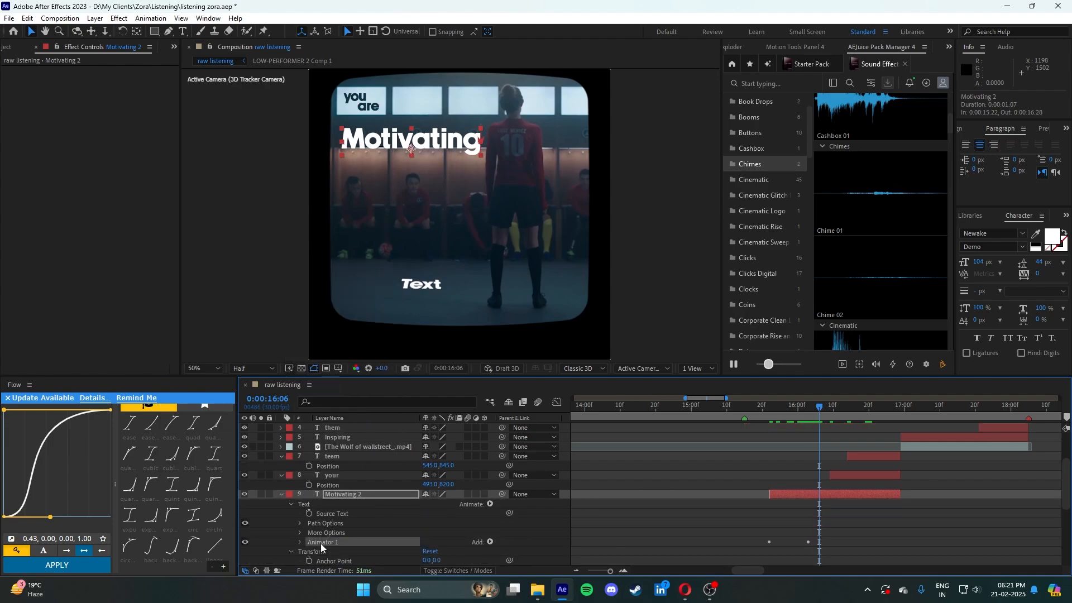
click(282, 494)
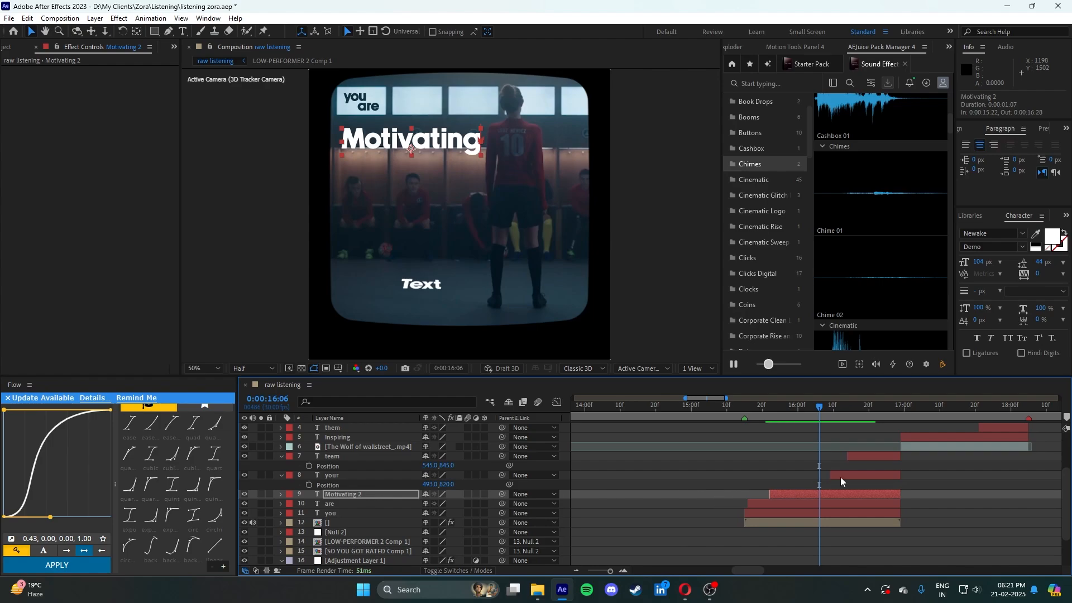
- Paste the copied animator onto the tracked Text layer at its start, 0:00:15:22, and check the reveal
scroll(779, 486, up, 3)
click(787, 427)
key(i)
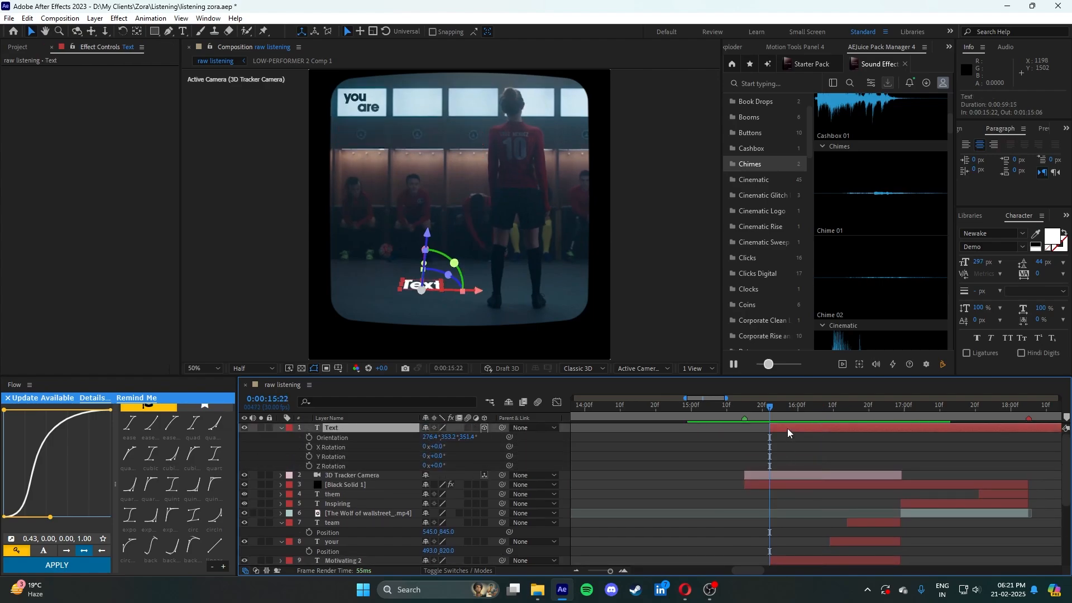
click(788, 408)
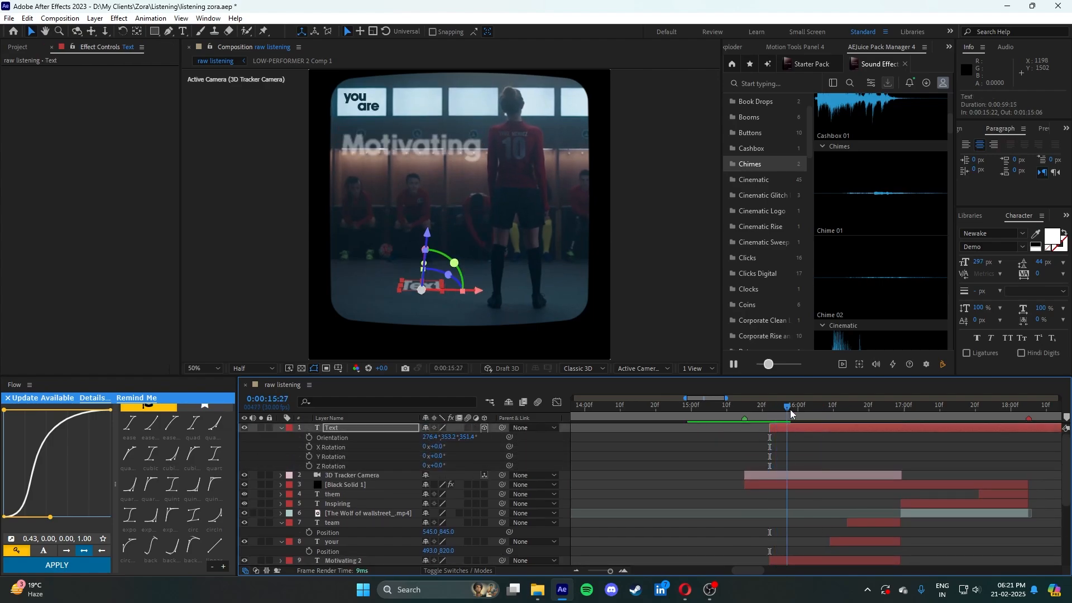
drag(790, 410, 799, 449)
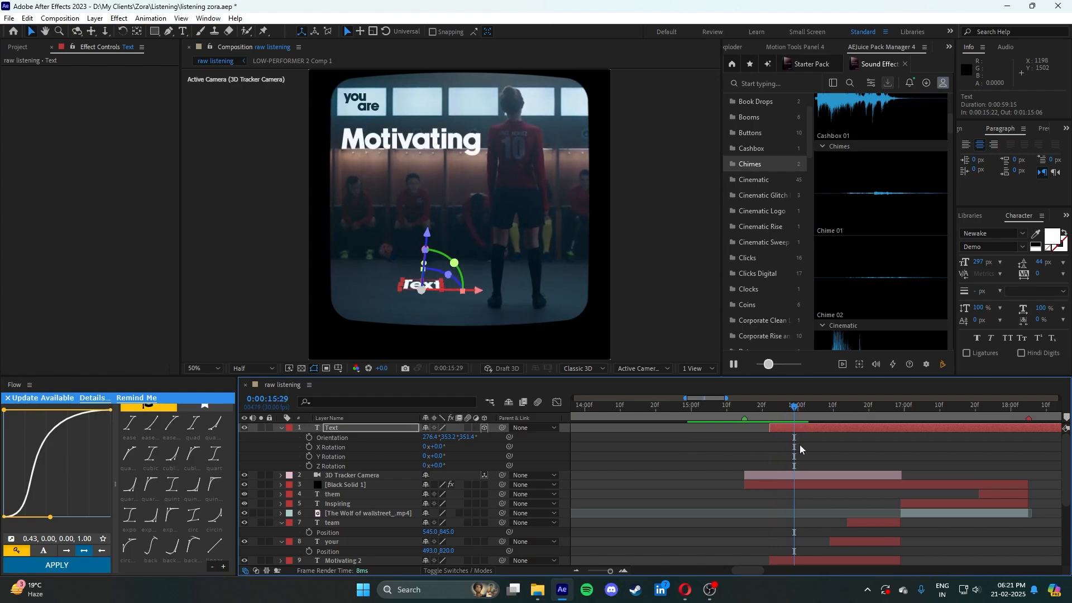
- Change the tracked Text layer's blending mode so the white lettering blends into the locker-room floor
right_click(826, 428)
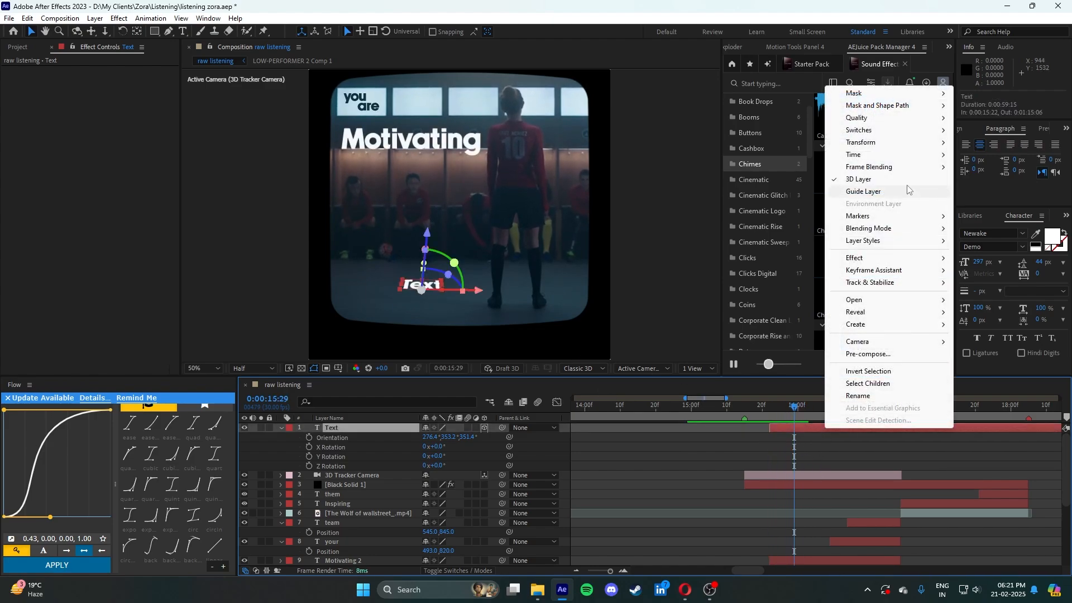
mouse_move(888, 229)
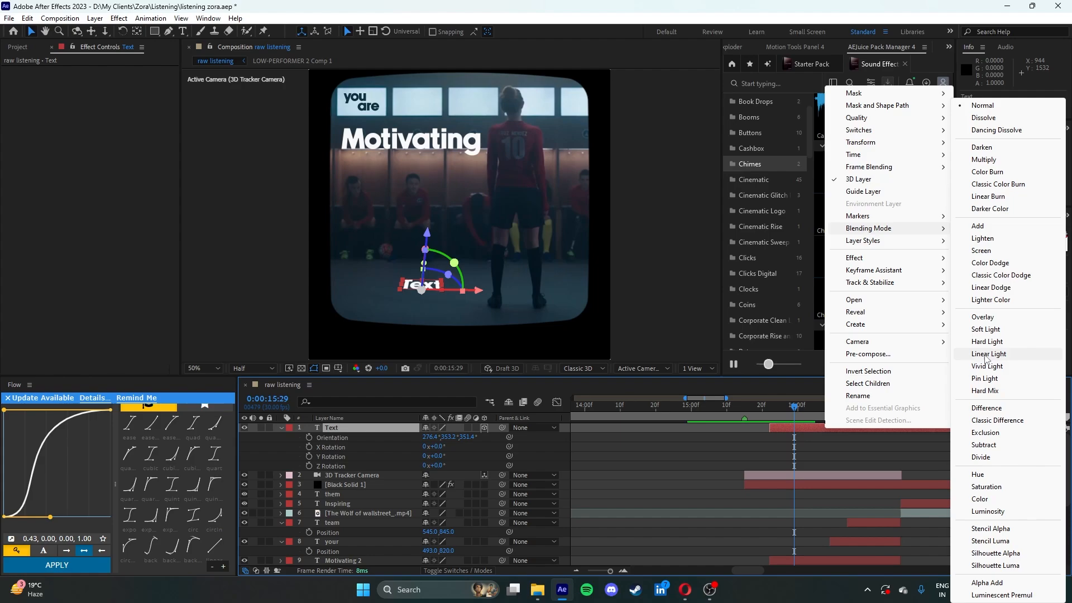
click(986, 354)
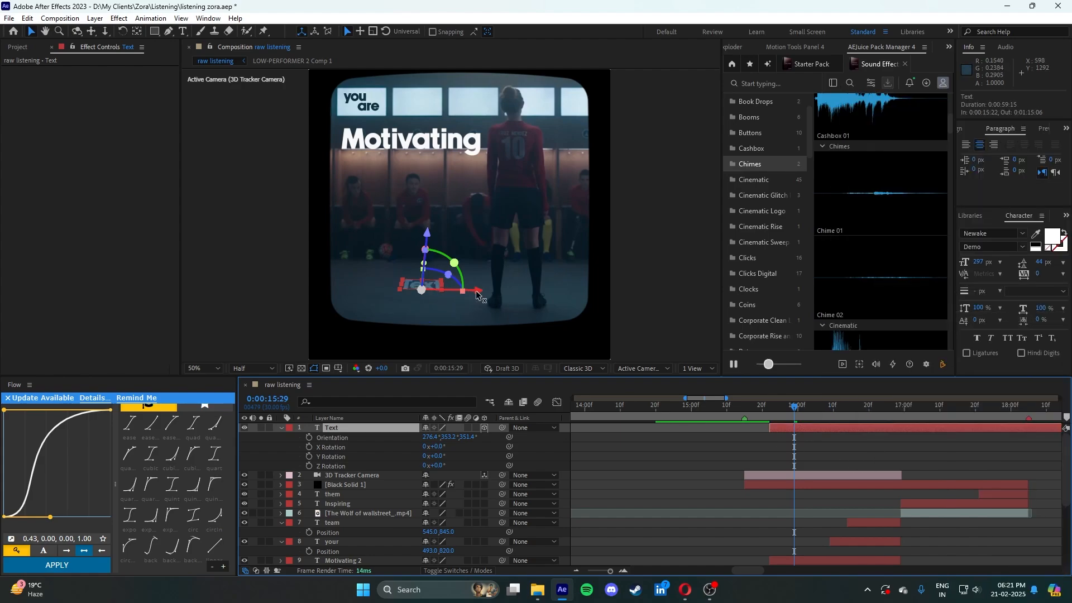
- Move the tracked Text layer left and farther back on the floor, to position about -29732, 36353, 81031
drag(478, 294, 443, 294)
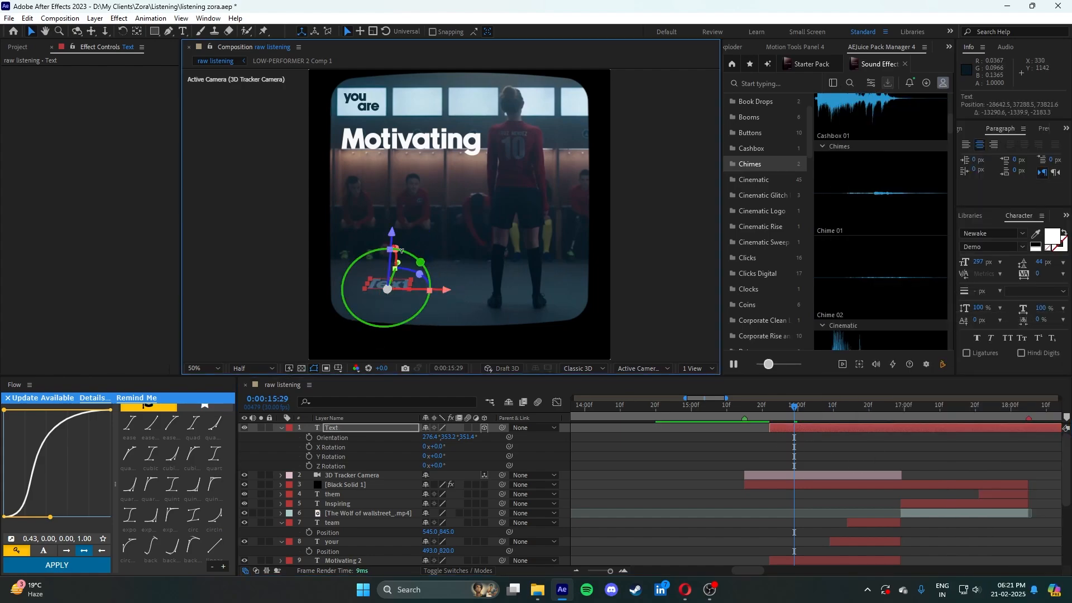
drag(401, 250, 407, 262)
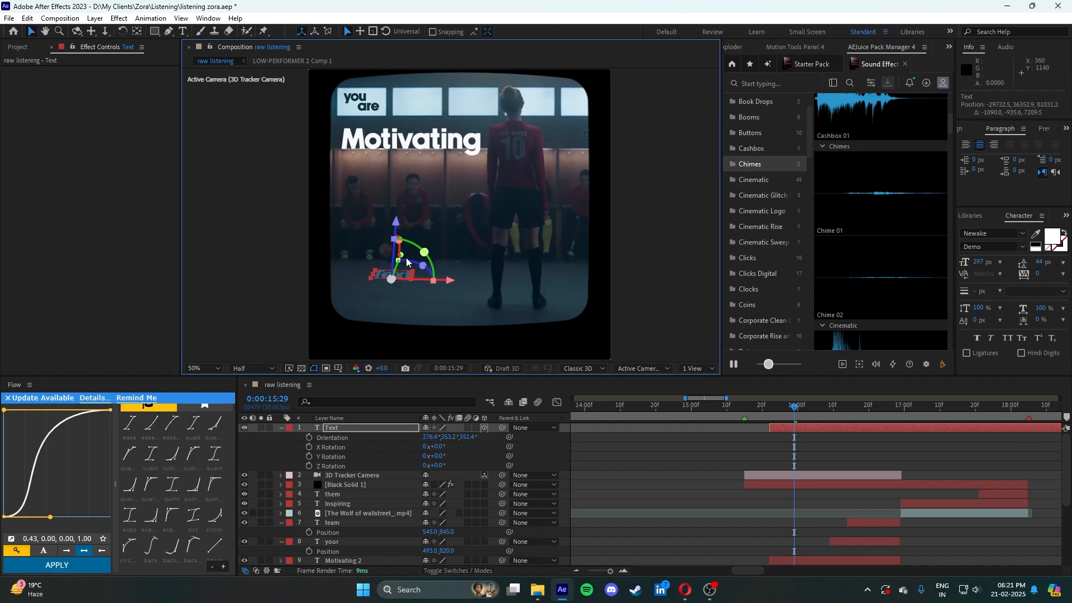
scroll(429, 296, up, 1)
drag(429, 296, 567, 236)
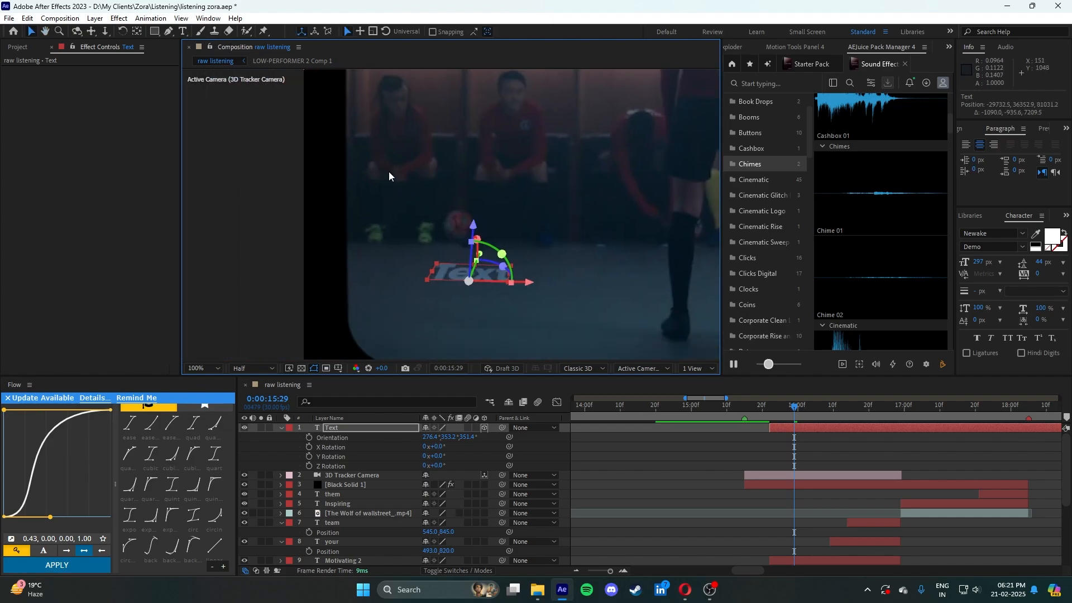
scroll(371, 210, down, 1)
- Replace the tracked layer's placeholder word with "Motivating", taken from the Motivating 2 title
click(183, 31)
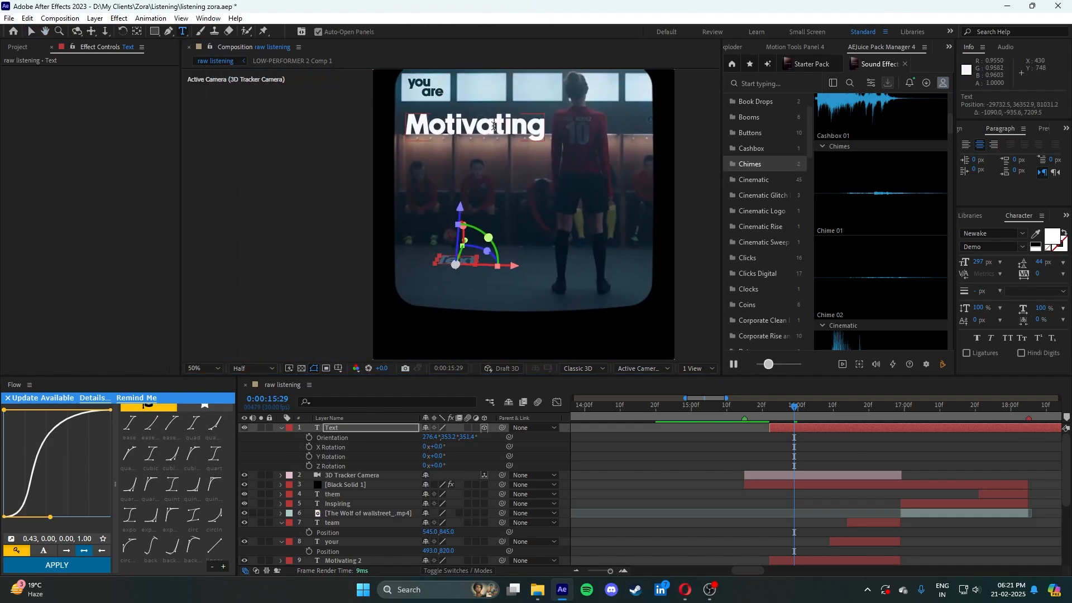
click(519, 129)
click(810, 504)
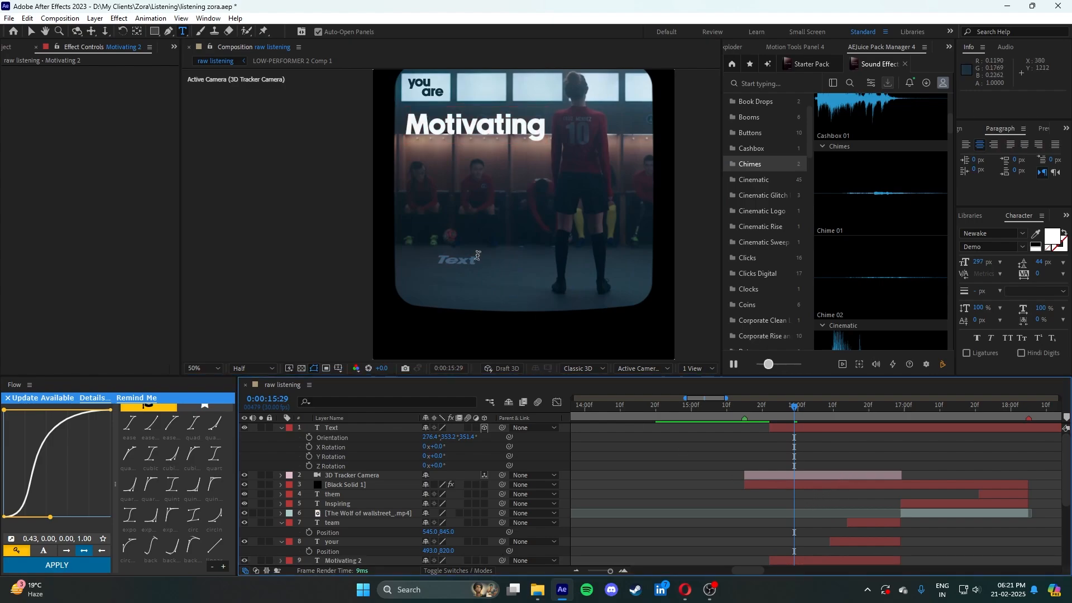
drag(438, 260, 491, 264)
text(Motivating)
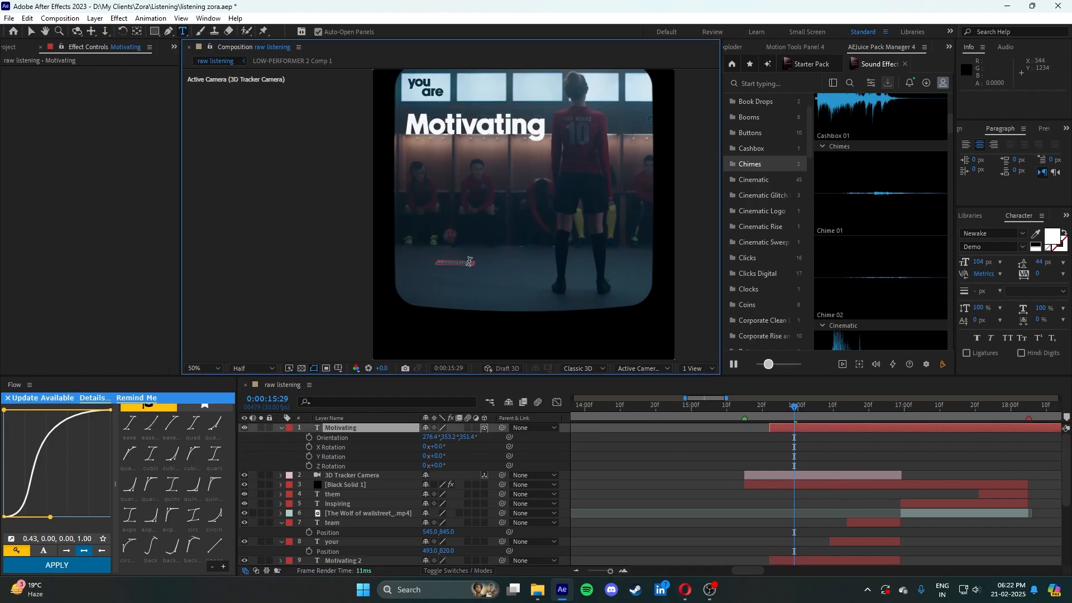
- Enlarge the floor "Motivating" text to 336 px and shift it right along the floor toward the standing player's legs
drag(978, 262, 1066, 265)
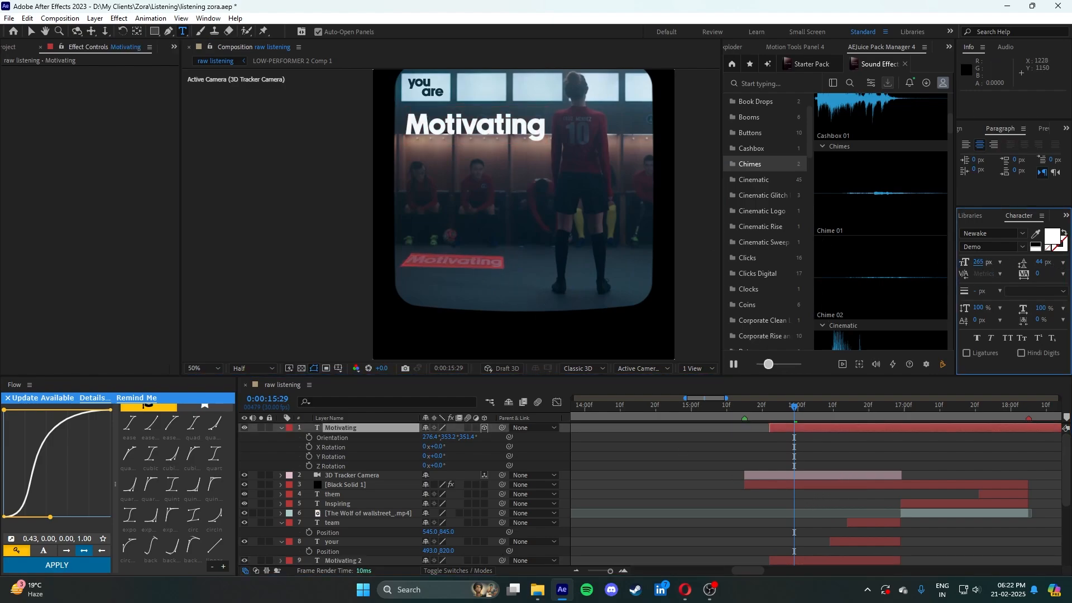
drag(999, 264, 1021, 263)
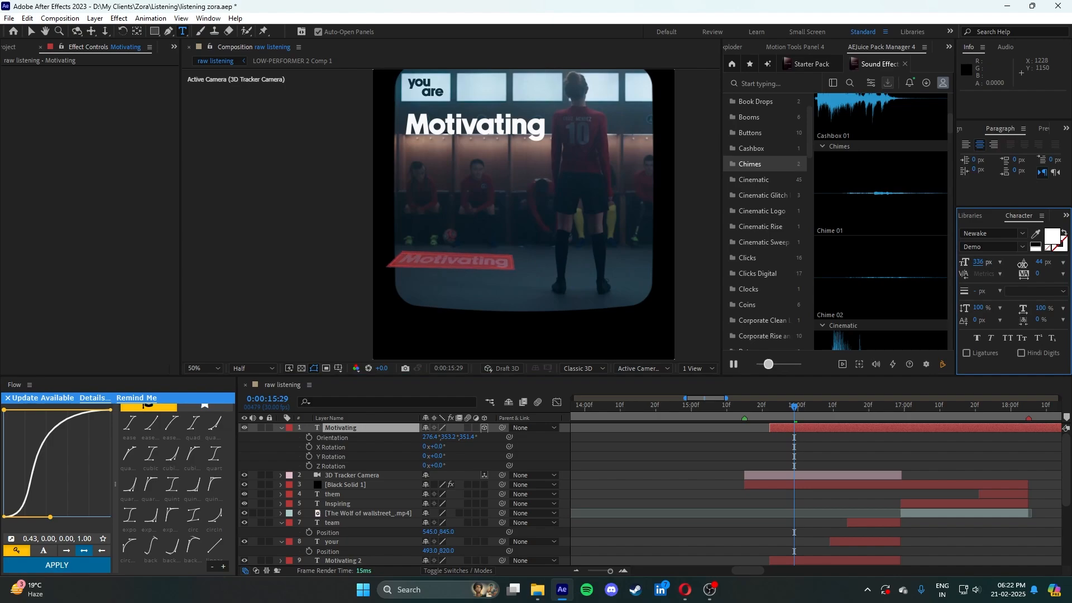
click(31, 32)
drag(515, 270, 544, 271)
click(638, 462)
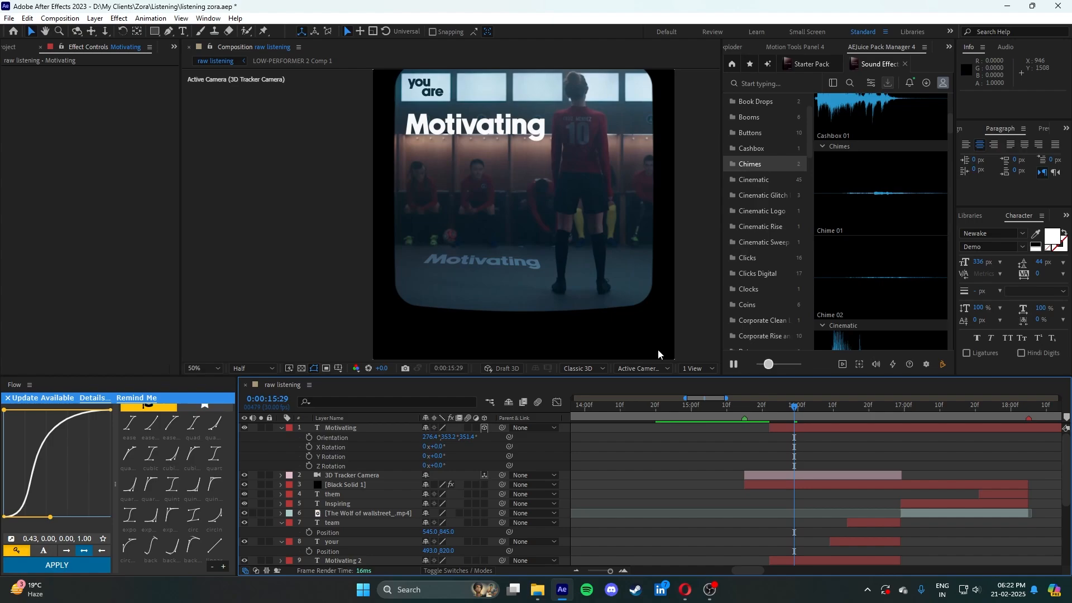
- Preview and scrub the shot between 0:00:15:21 and 0:00:16:26, examining how the floor "Motivating" text tracks and blends with the footage
drag(792, 407, 773, 408)
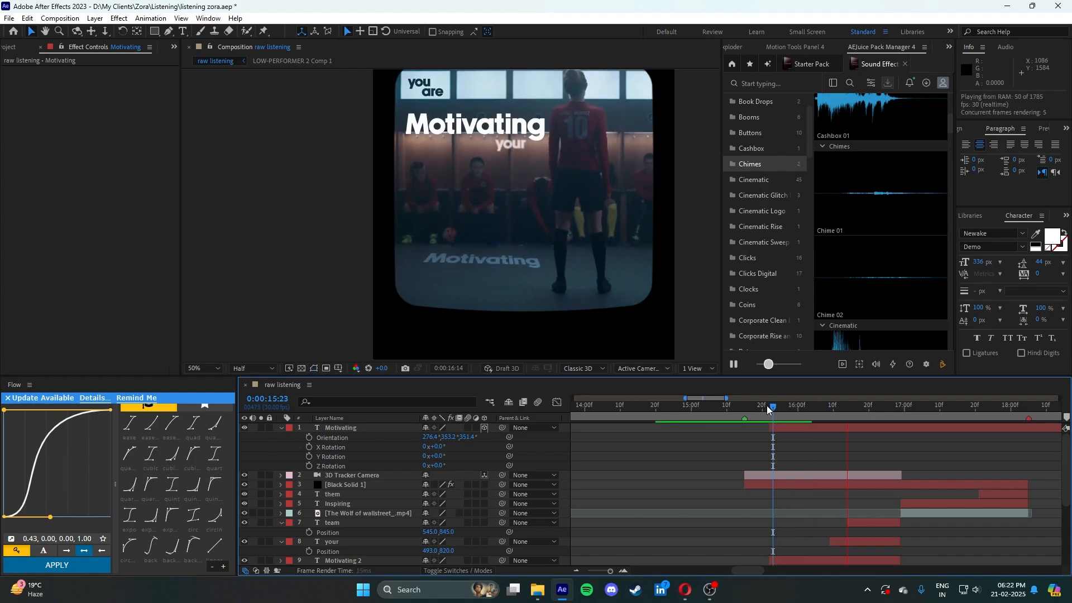
key(space)
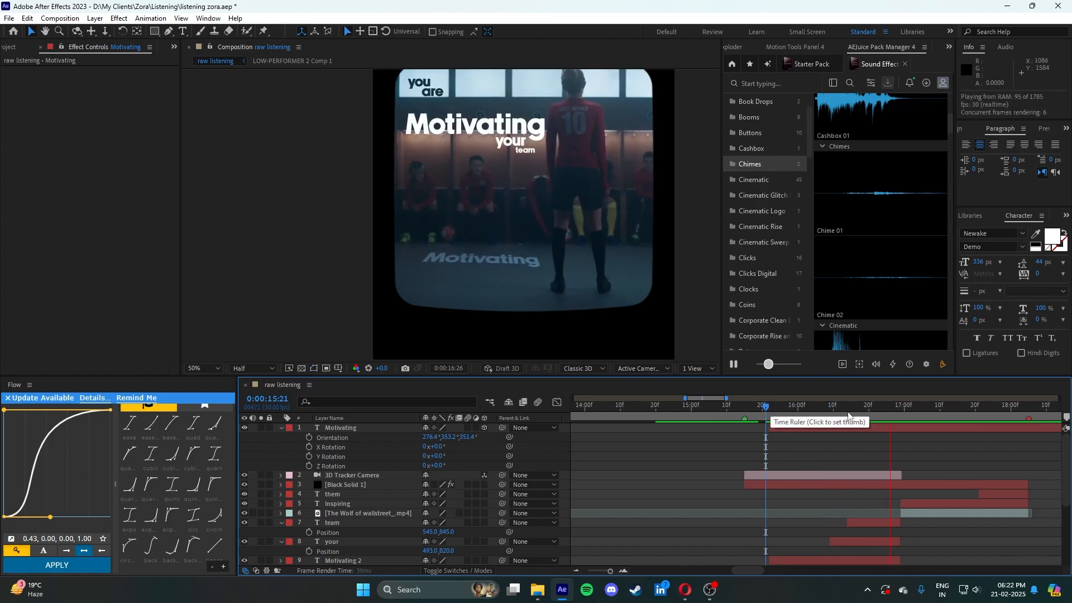
drag(864, 409, 822, 412)
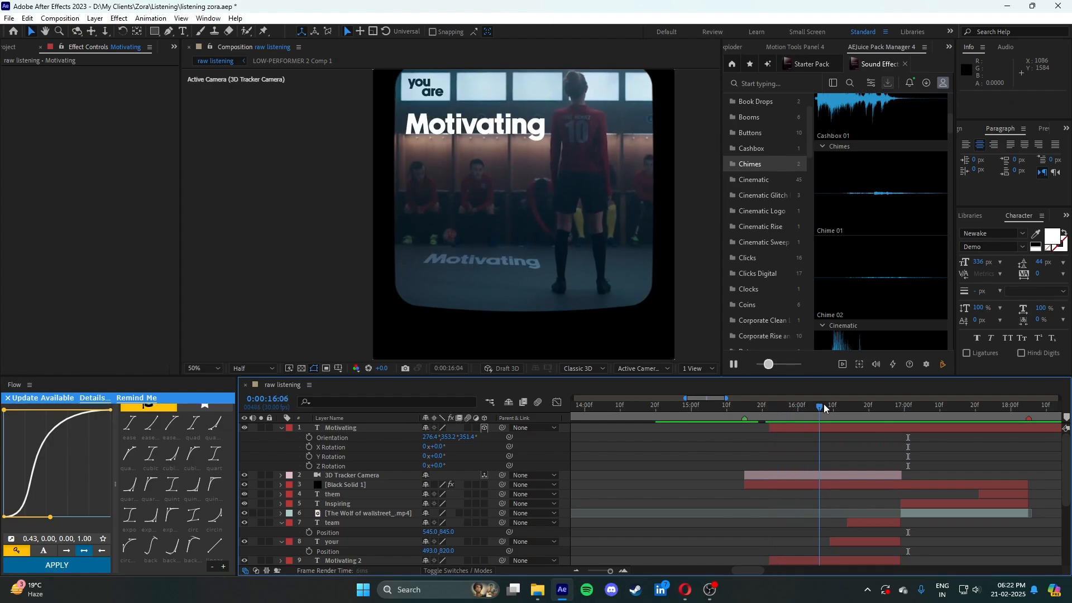
click(516, 261)
scroll(501, 305, down, 3)
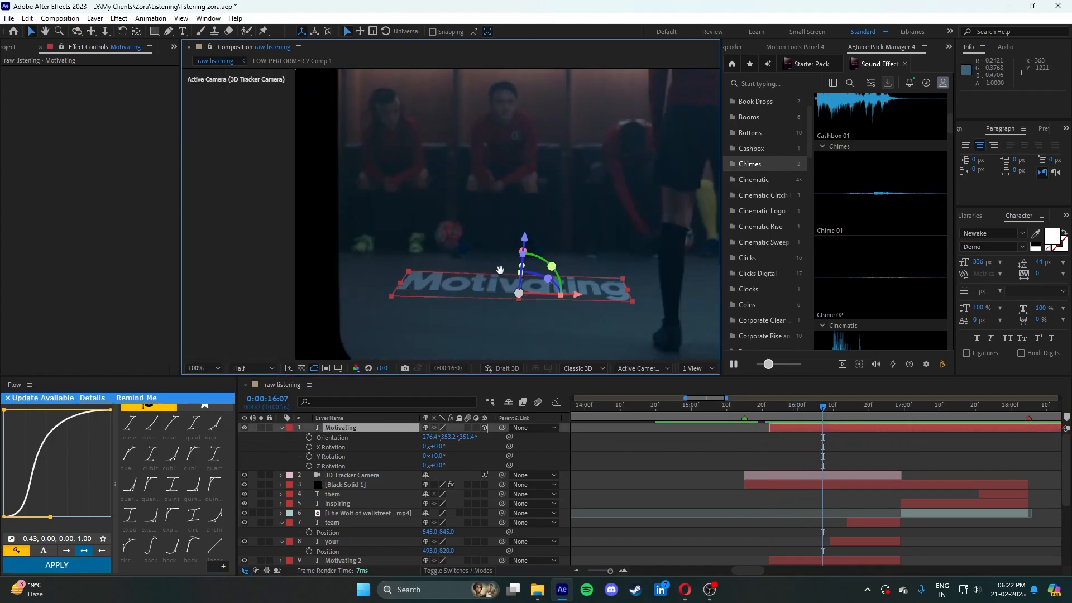
click(780, 452)
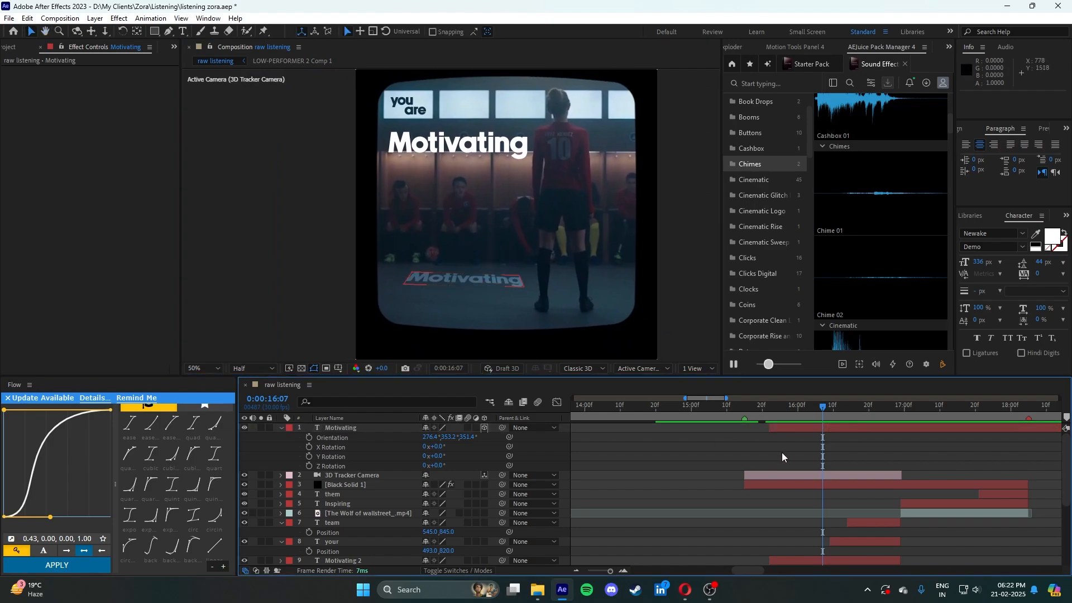
click(813, 430)
click(838, 448)
drag(822, 407, 859, 434)
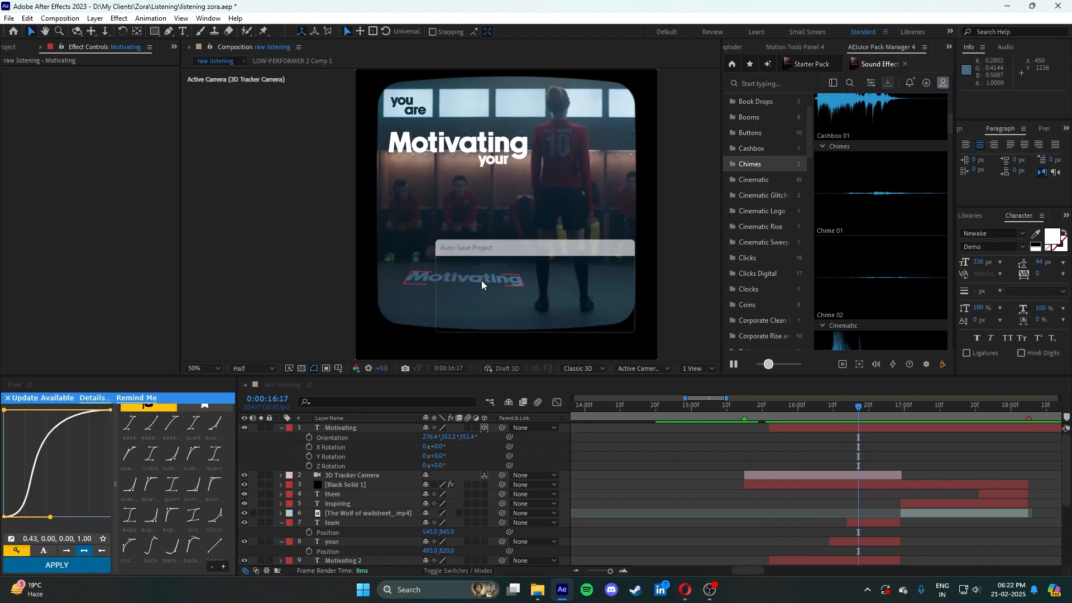
scroll(471, 288, up, 2)
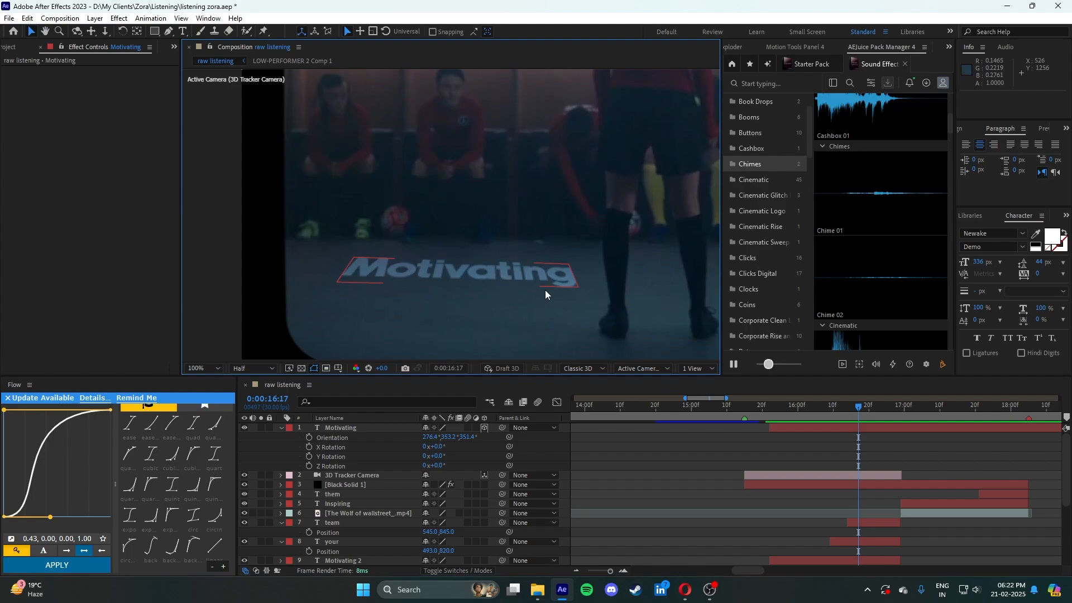
drag(857, 407, 833, 411)
scroll(546, 227, down, 4)
scroll(452, 182, up, 2)
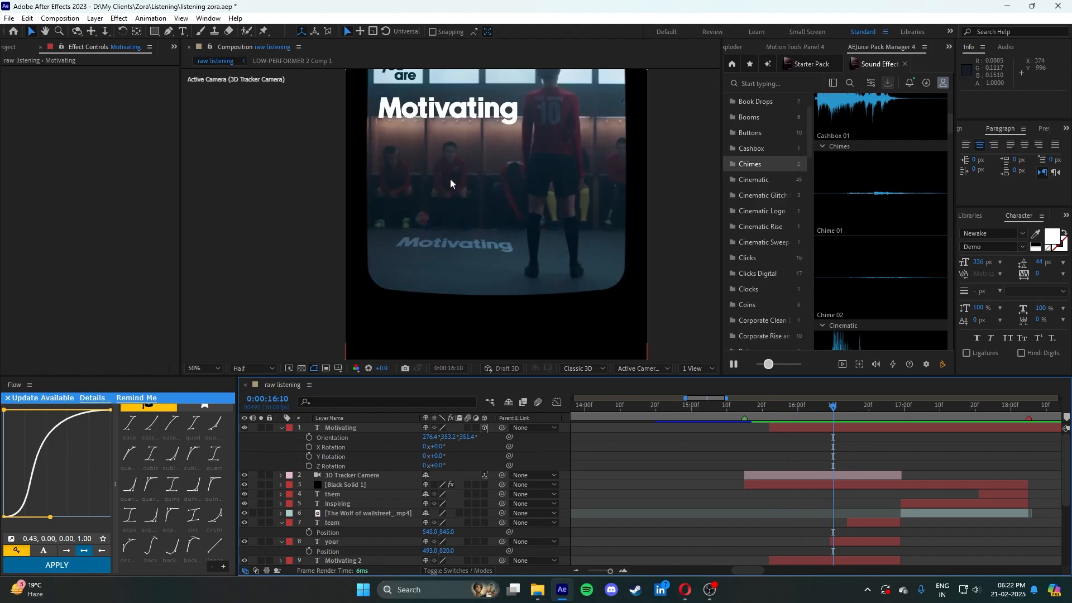
key(v)
scroll(451, 206, up, 1)
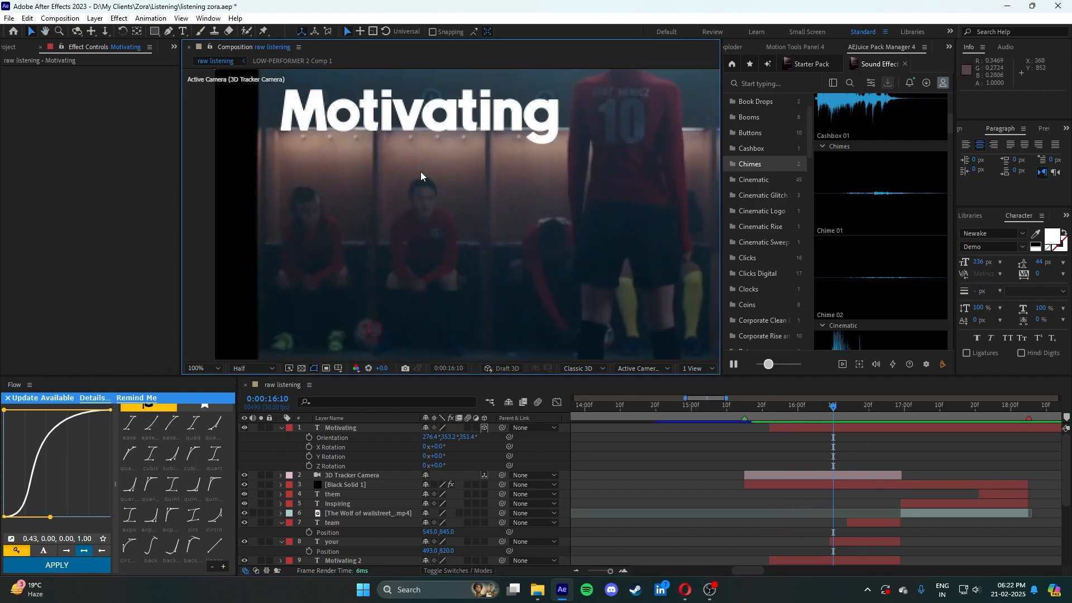
- Move to 0:00:16:23 and examine the flat "your" and "team" titles alongside the "Motivating" text on the floor
scroll(427, 174, down, 1)
drag(434, 162, 436, 179)
click(428, 184)
key(ctrl+t)
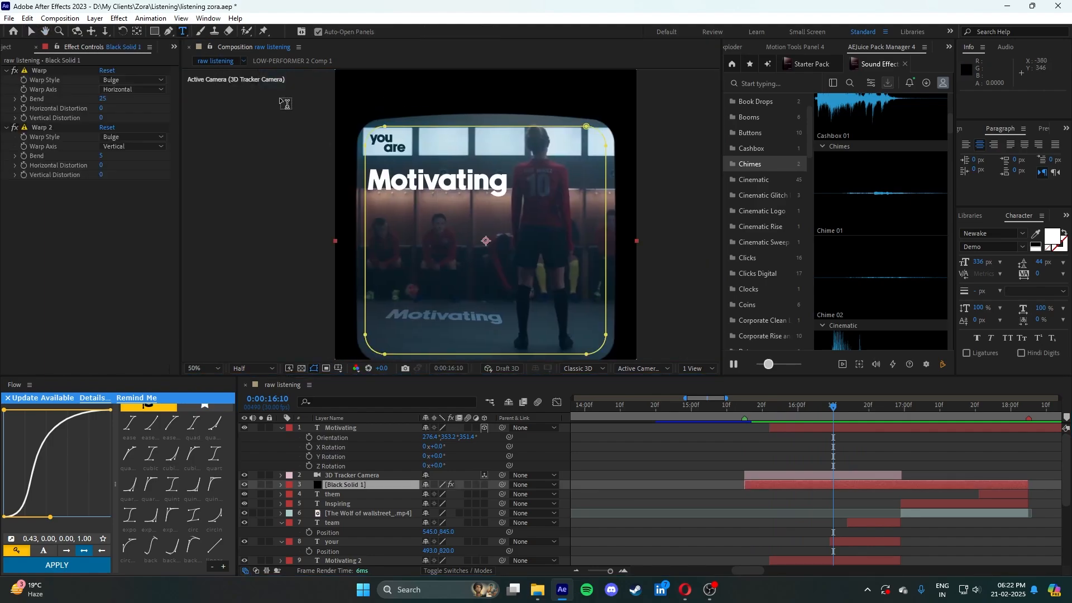
click(830, 467)
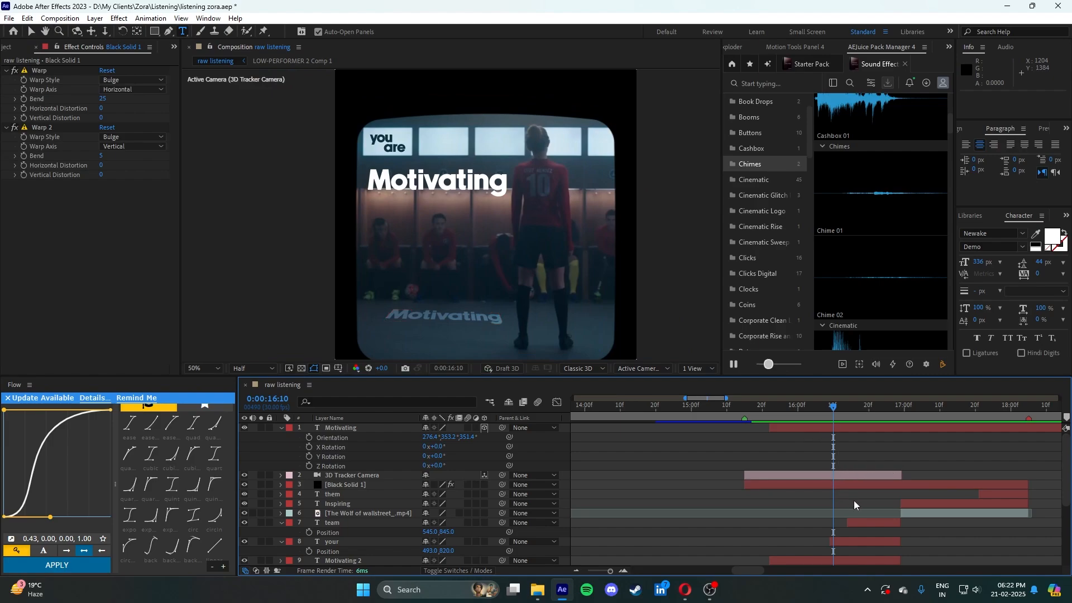
scroll(845, 469, down, 1)
drag(837, 409, 877, 409)
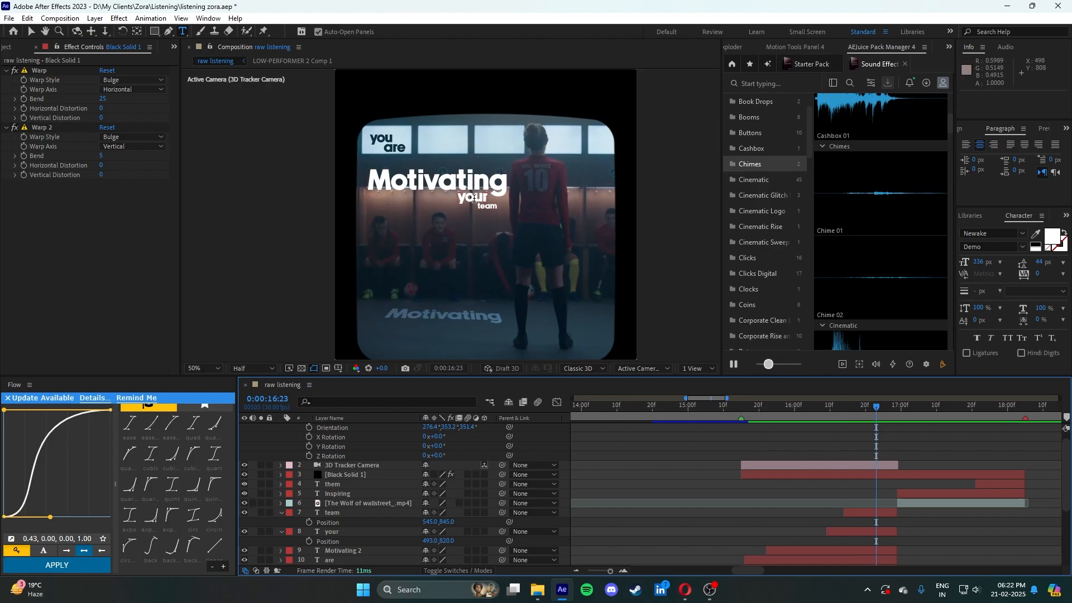
click(472, 199)
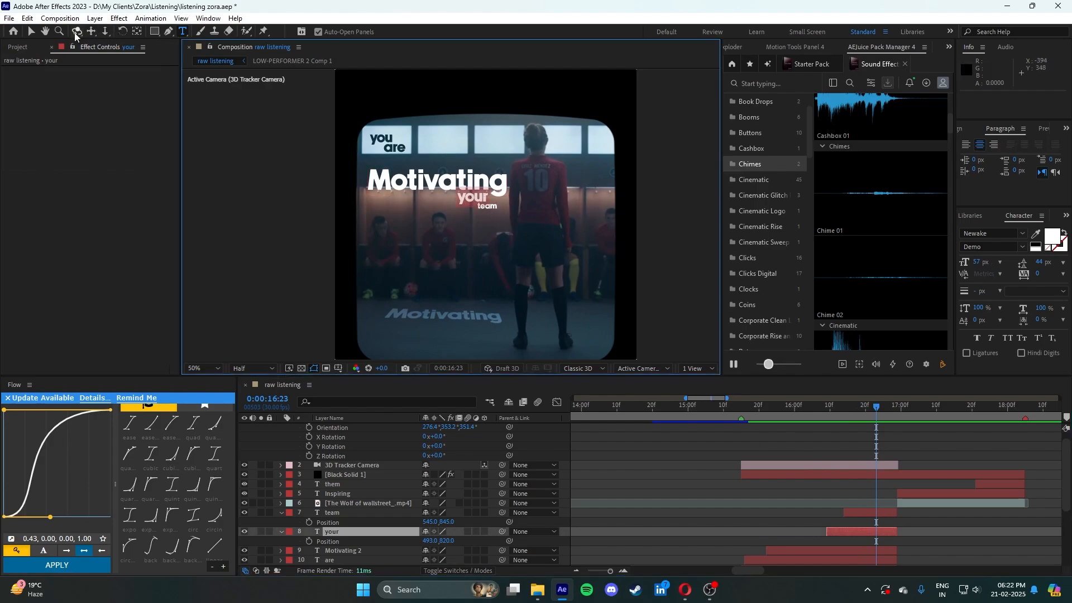
key(v)
click(856, 475)
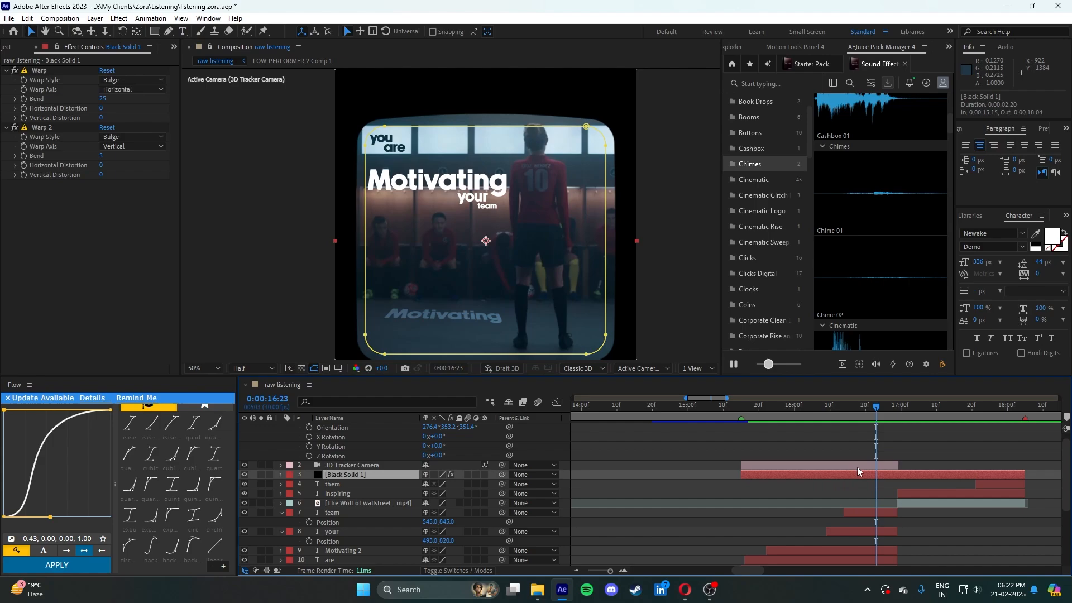
- Duplicate the floor "Motivating" layer twice and move the topmost copy just in front of the word, to position about -15636, 38881, 73440
scroll(859, 469, up, 1)
click(865, 429)
key(ctrl+d)
drag(501, 296, 488, 170)
scroll(502, 238, up, 2)
scroll(488, 168, down, 2)
scroll(487, 238, up, 1)
drag(487, 239, 496, 211)
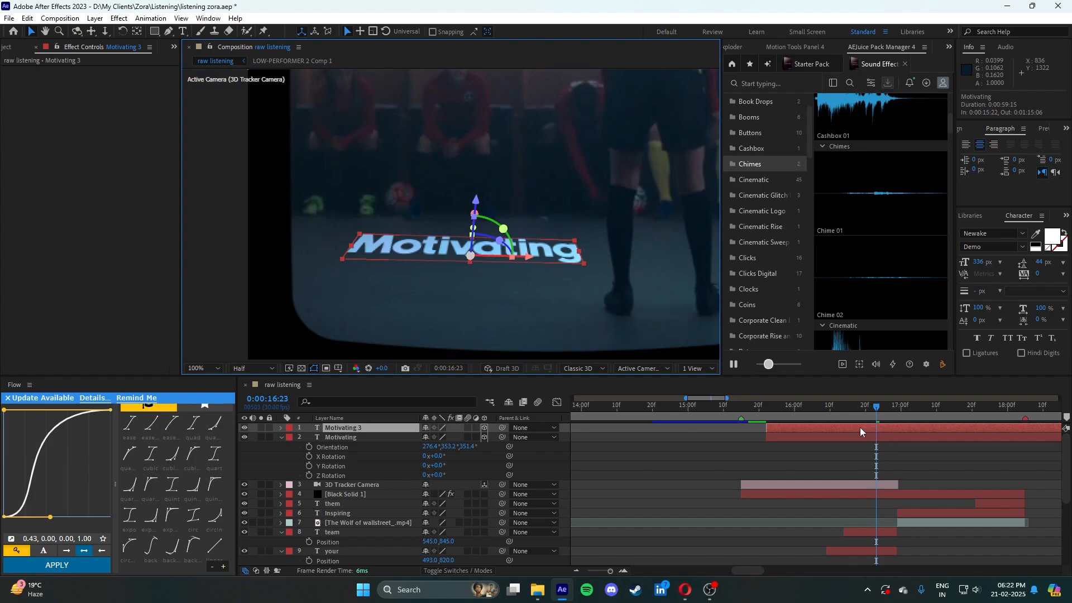
key(ctrl+d)
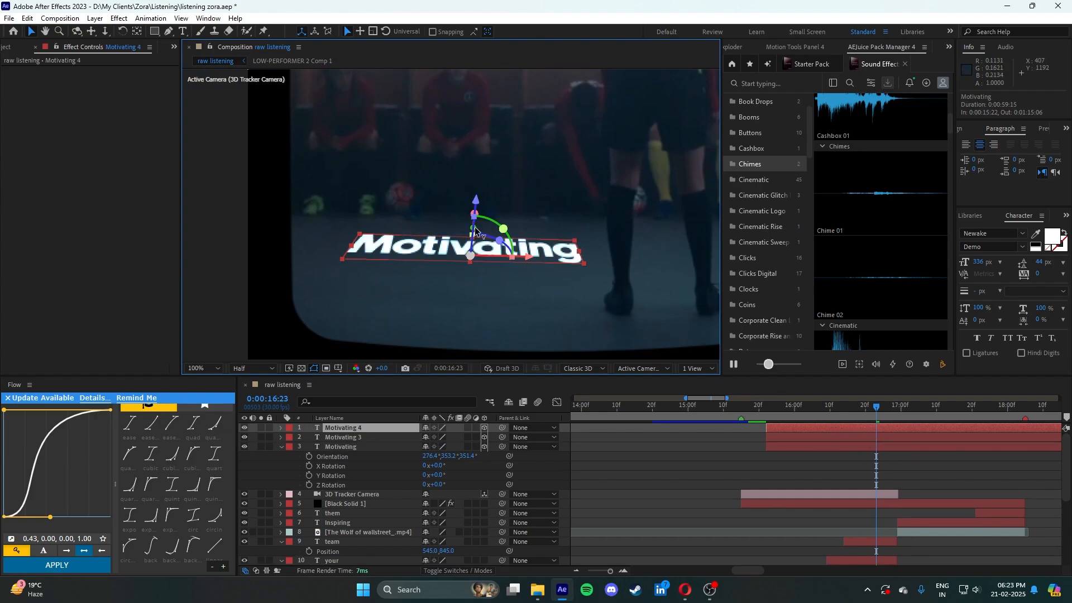
drag(475, 234, 490, 281)
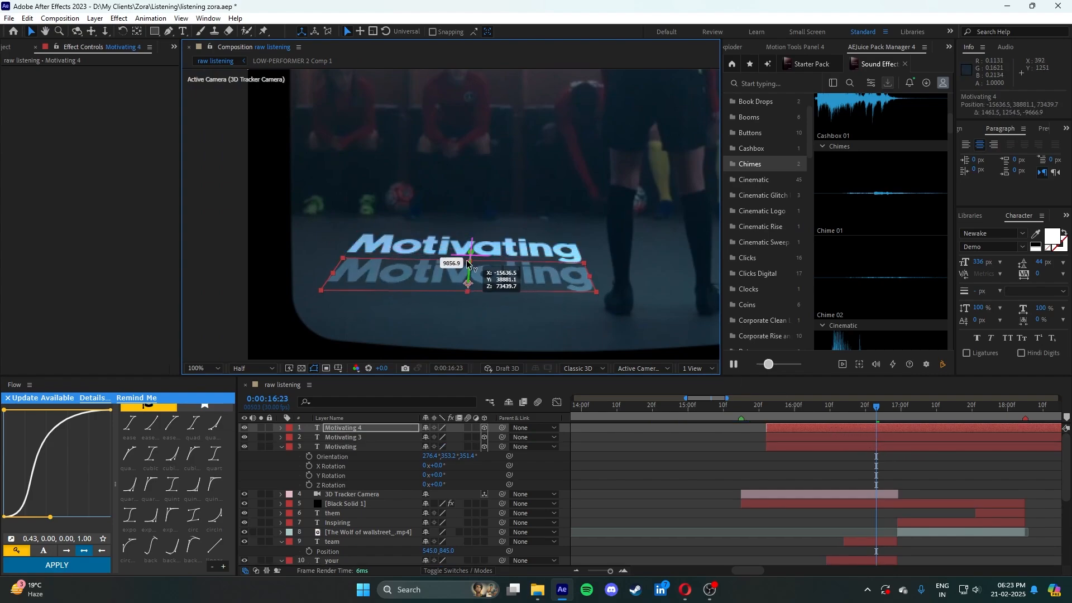
- Replace the front "Motivating" copy's text with "your" and set its font size to 169 px
key(ctrl+t)
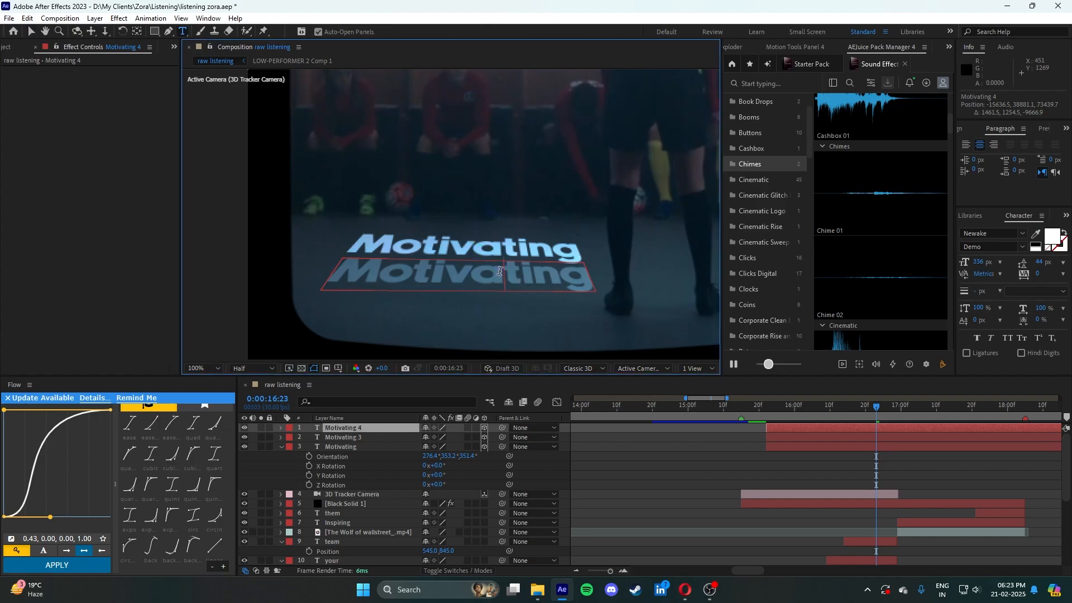
text(up)
key(BackSpace)
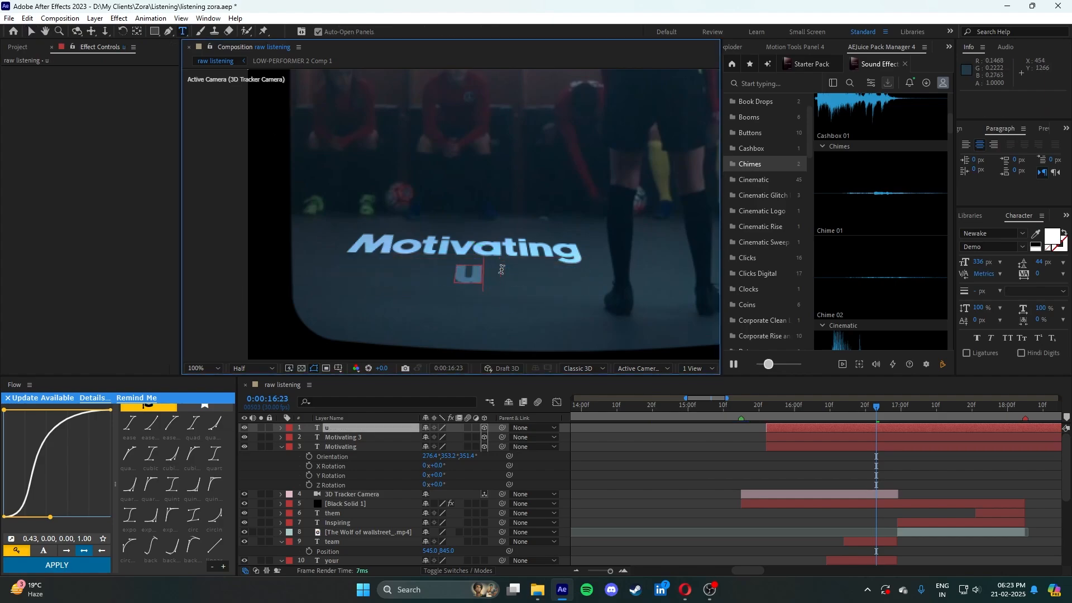
text(ou)
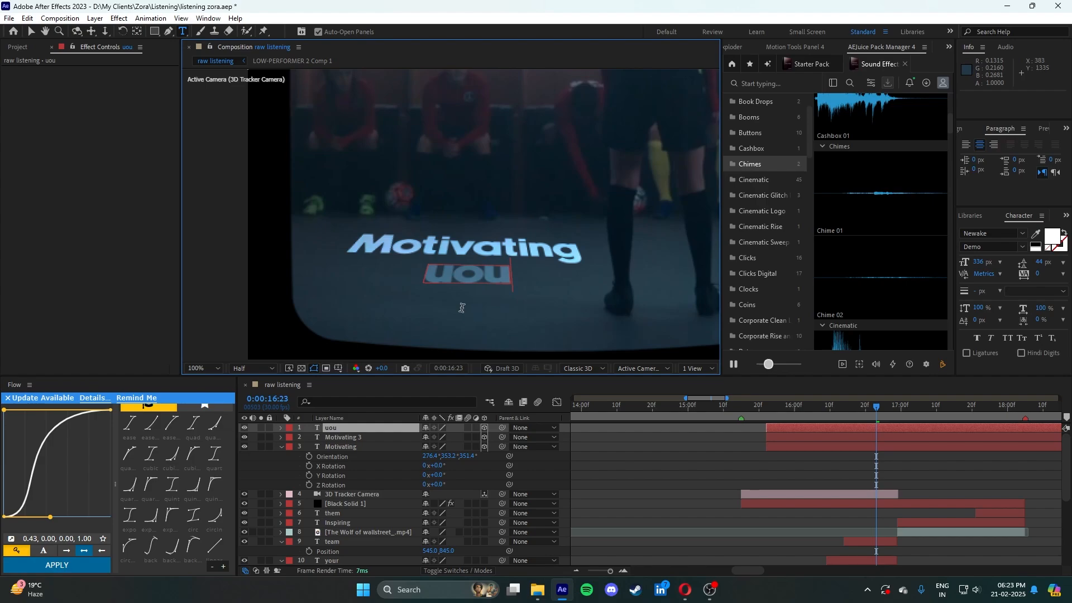
key(BackSpace)
key(BackSpace)
key(BackSpace)
text(your)
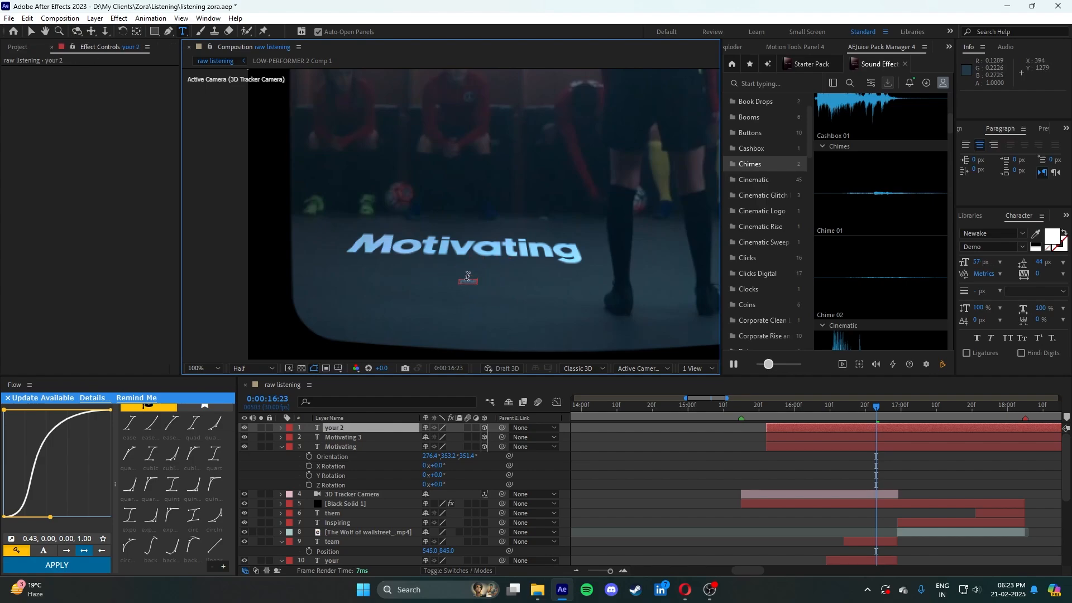
drag(976, 261, 1047, 273)
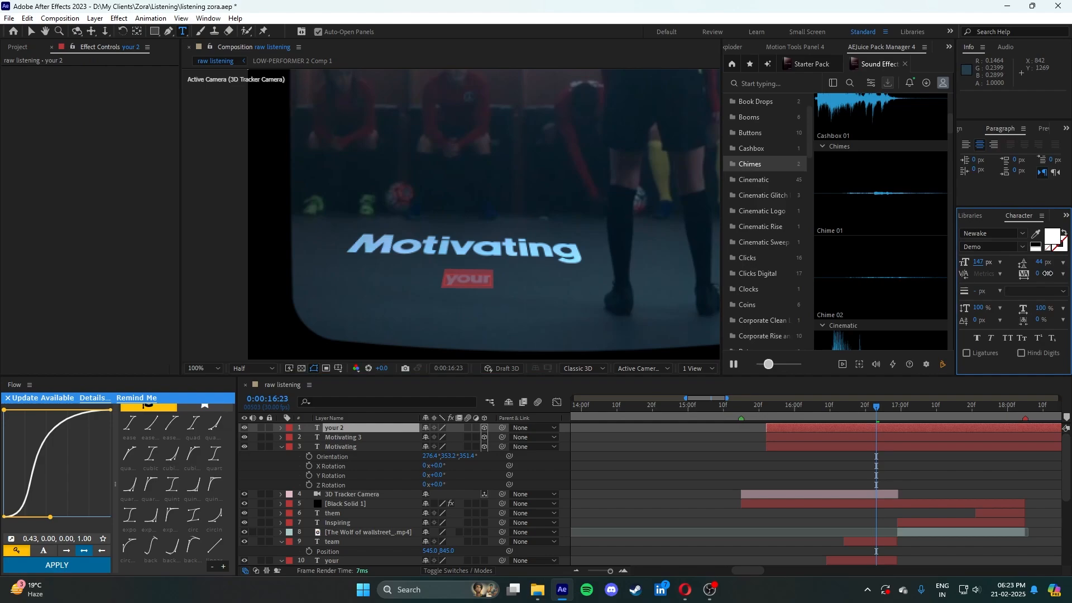
key(Escape)
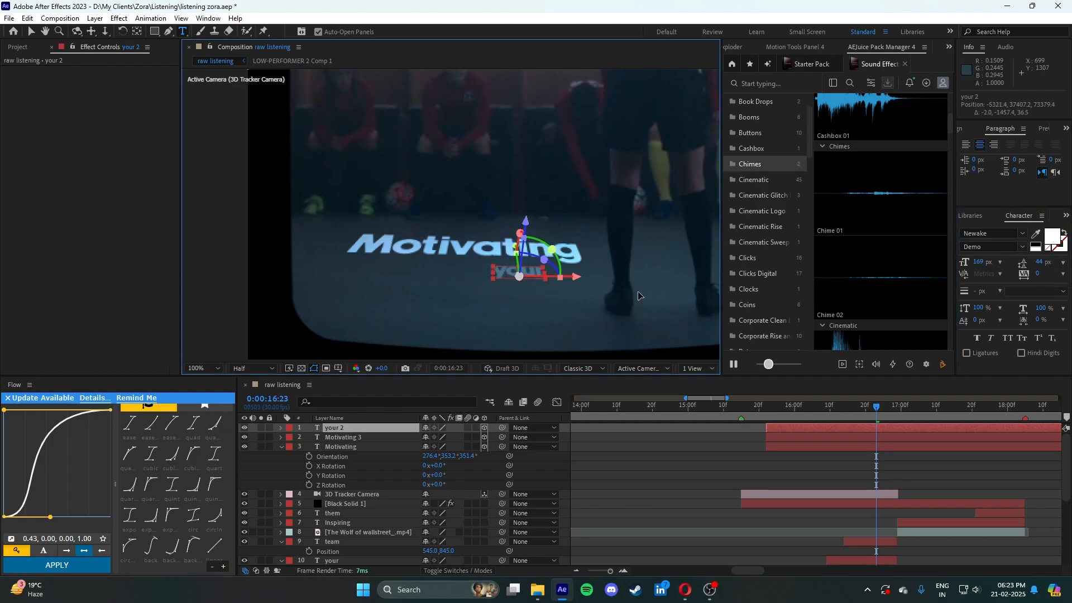
- Try another position for the floor "your" text and undo its trial moves
drag(638, 288, 585, 302)
key(ctrl+z)
key(ctrl+z)
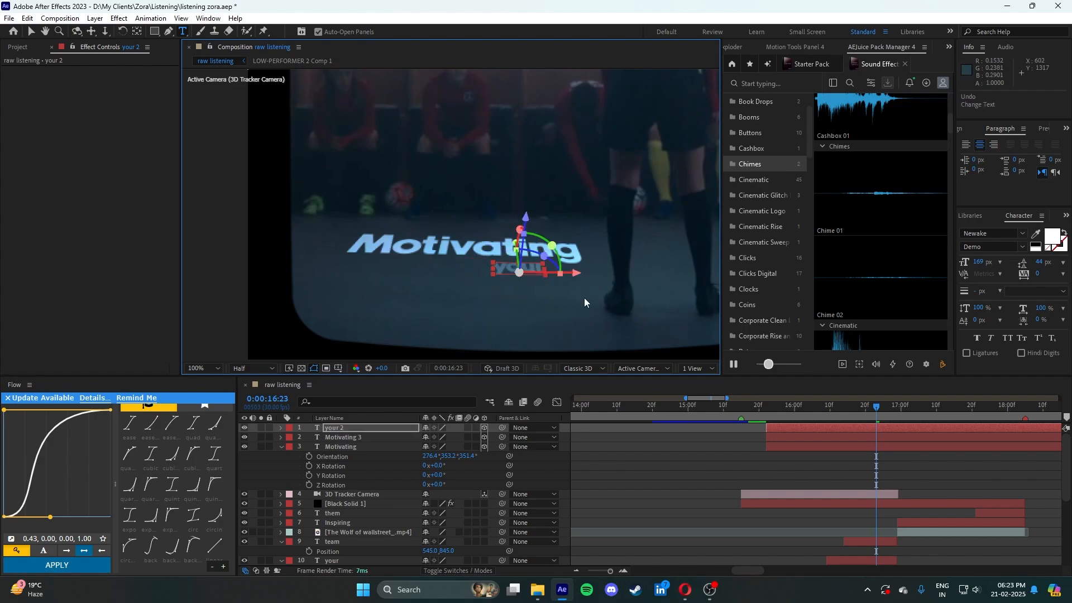
key(ctrl+z)
key(ctrl+z)
key(ctrl+z)
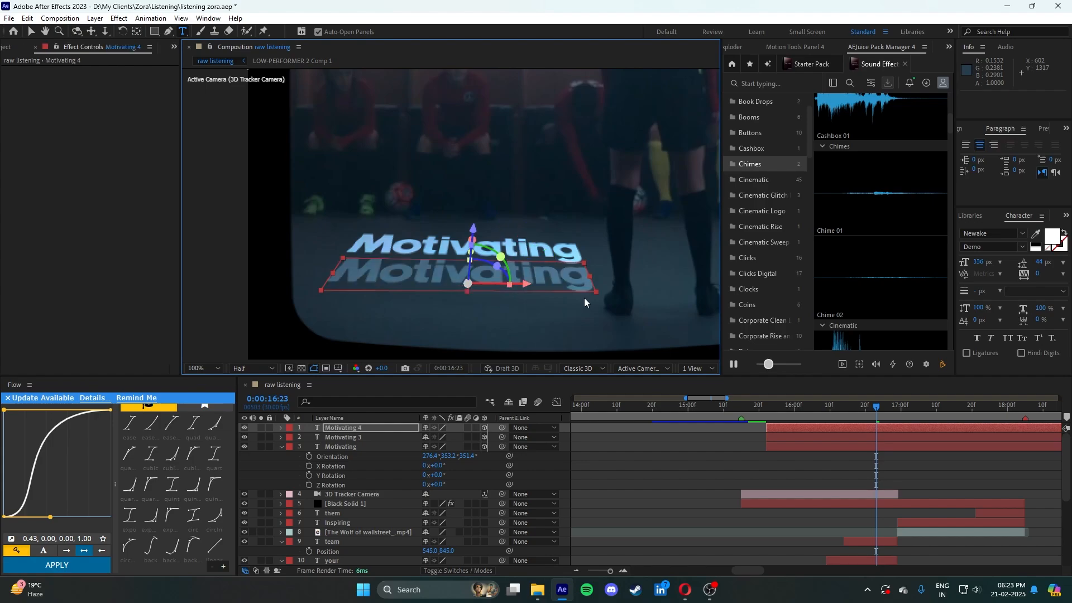
key(ctrl+shift+z)
- Move the floor "your" text along and back on the floor until it sits closely beneath the "ting" end of "Motivating"
key(v)
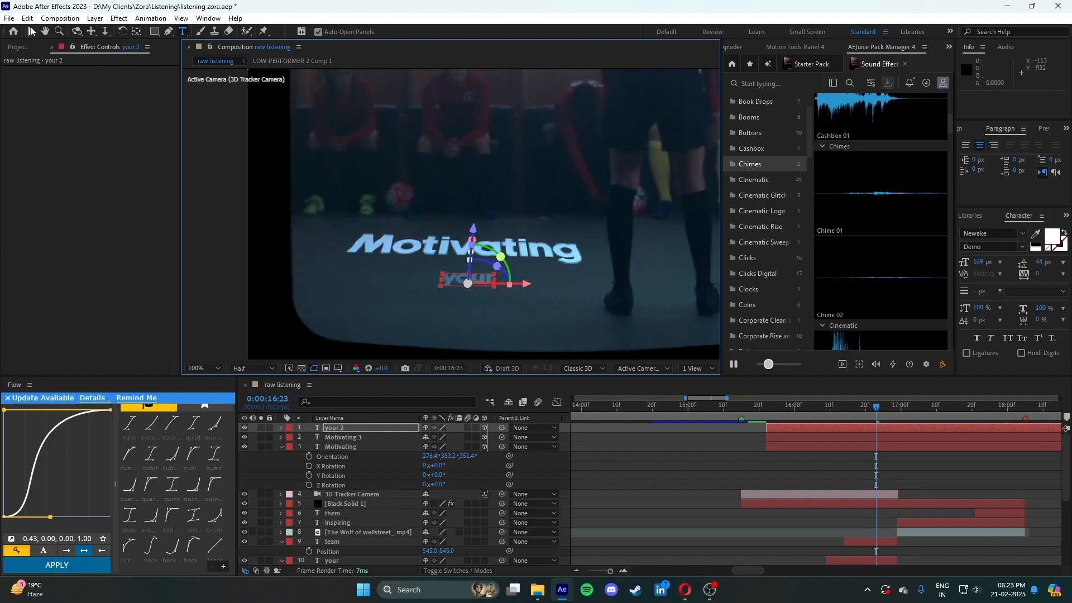
scroll(455, 268, up, 2)
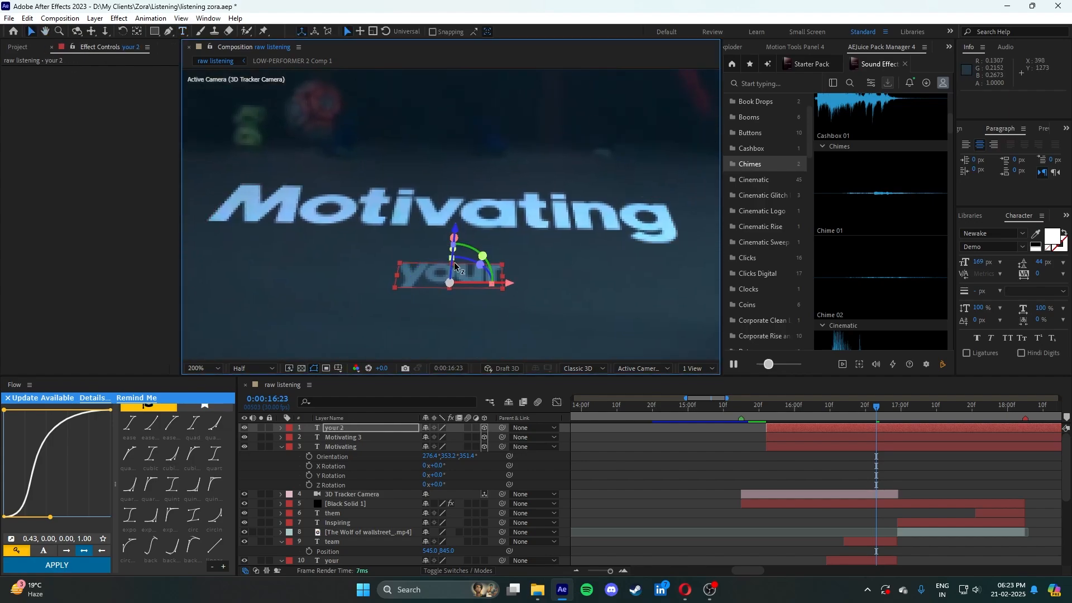
drag(455, 268, 636, 270)
scroll(562, 265, down, 2)
scroll(561, 290, up, 1)
click(658, 470)
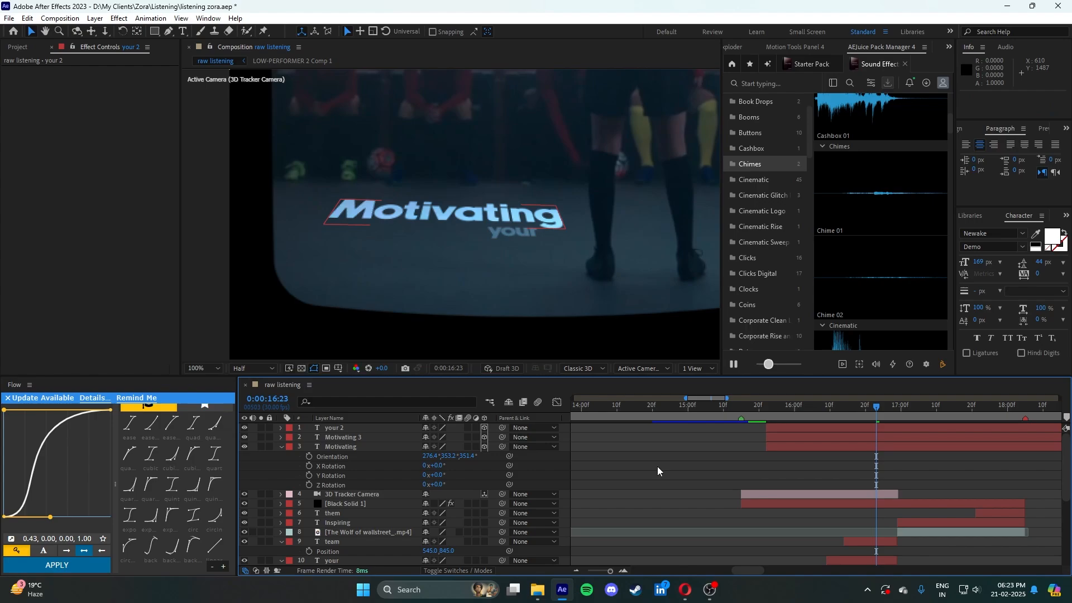
- Duplicate the floor "your" layer and trim the original's start to 0:00:16:09, matching the flat "your" title
click(852, 430)
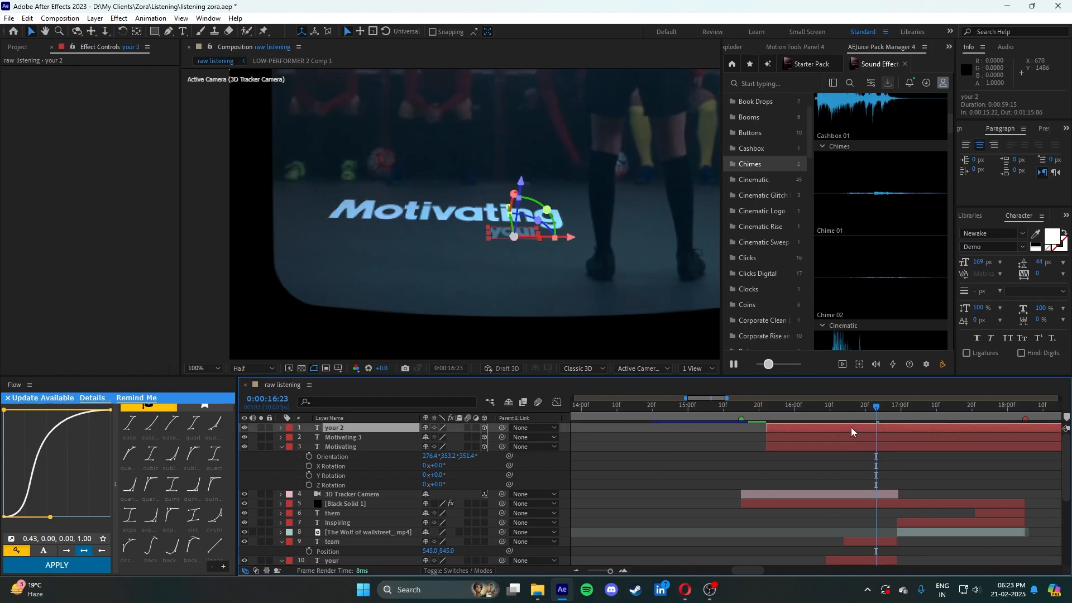
key(ctrl+d)
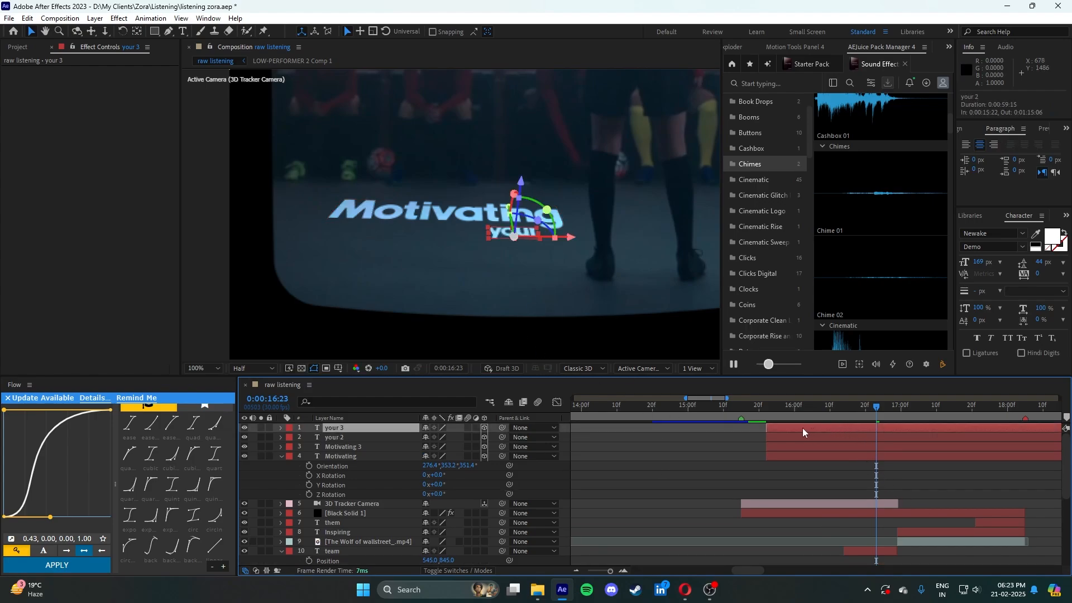
scroll(825, 454, down, 3)
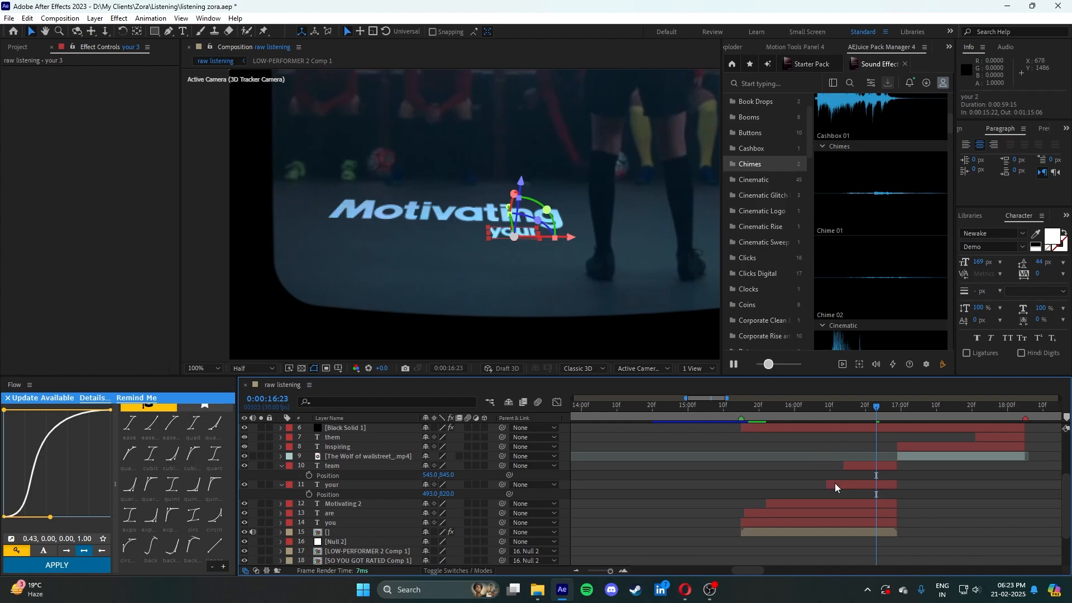
click(835, 483)
key(i)
scroll(835, 482, up, 3)
click(822, 436)
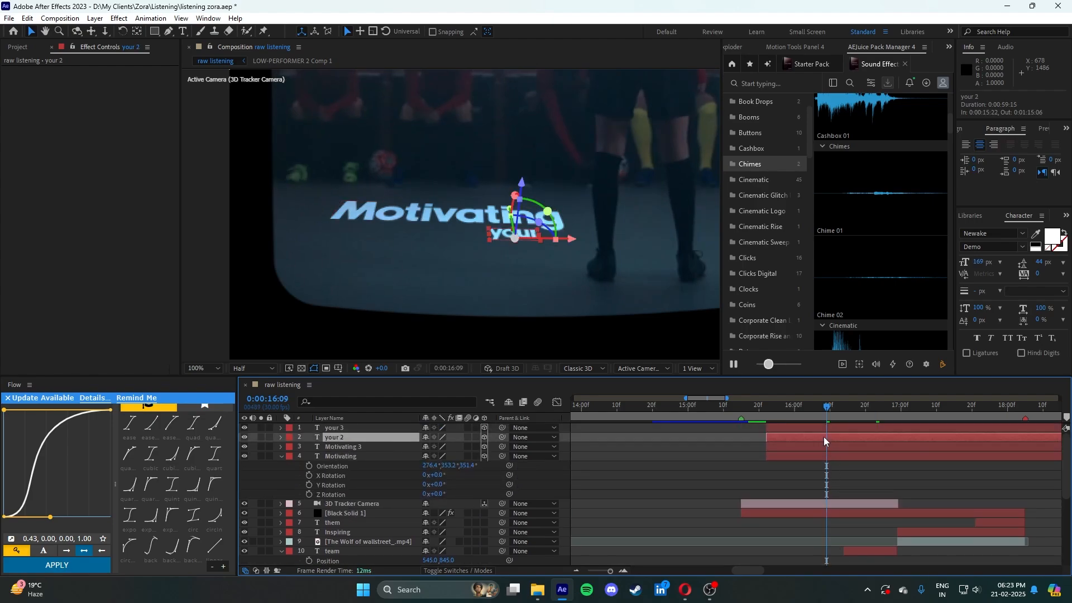
- Trim the start of the duplicated floor "your" layer to 0:00:16:14, matching the flat "team" title
scroll(852, 467, down, 3)
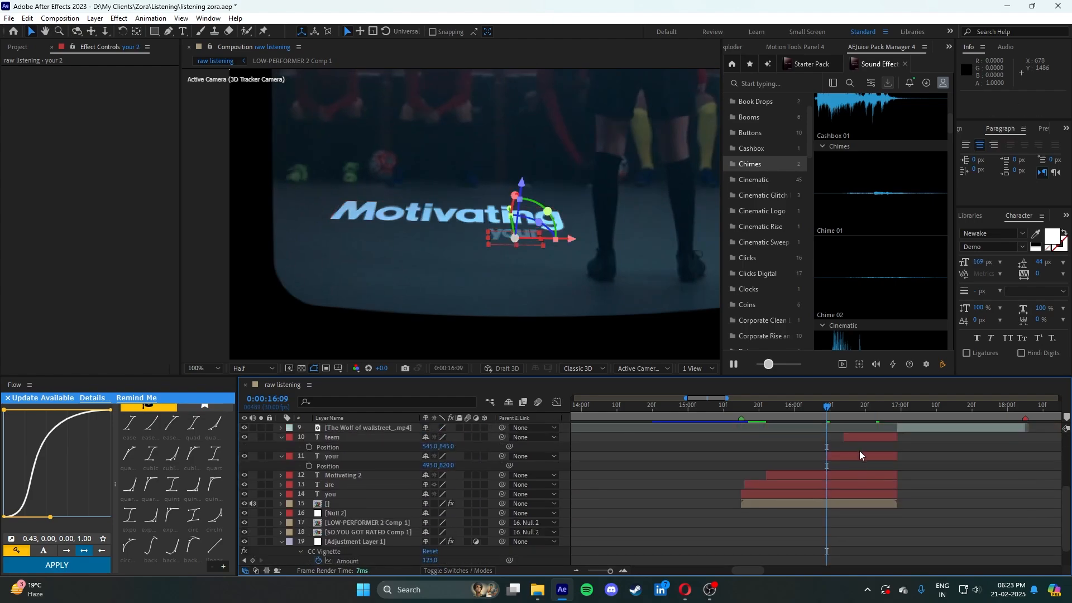
click(859, 438)
key(i)
scroll(860, 440, up, 3)
click(859, 426)
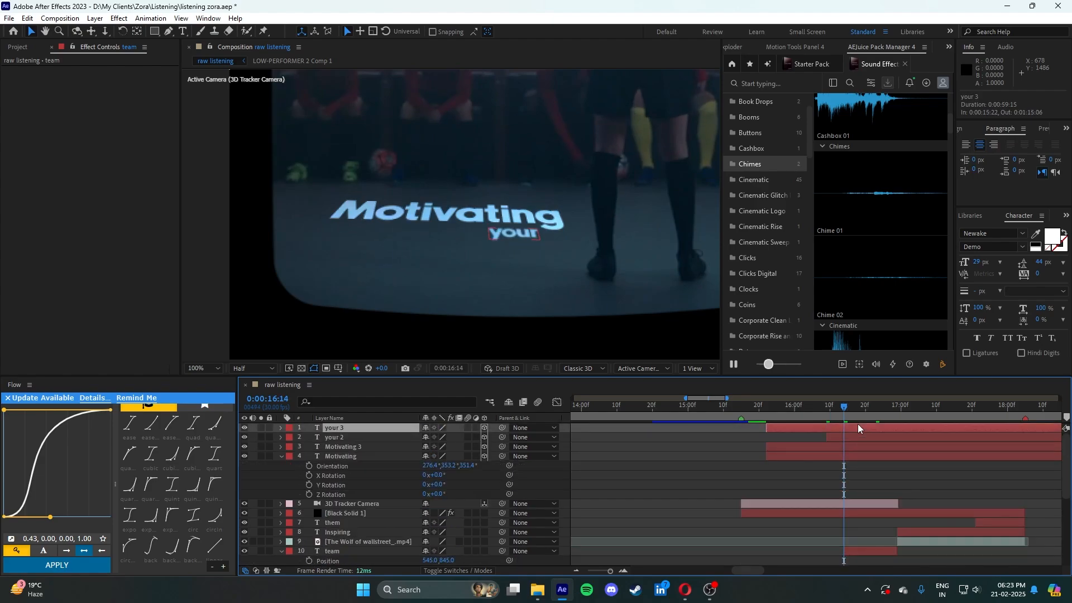
key(alt+[)
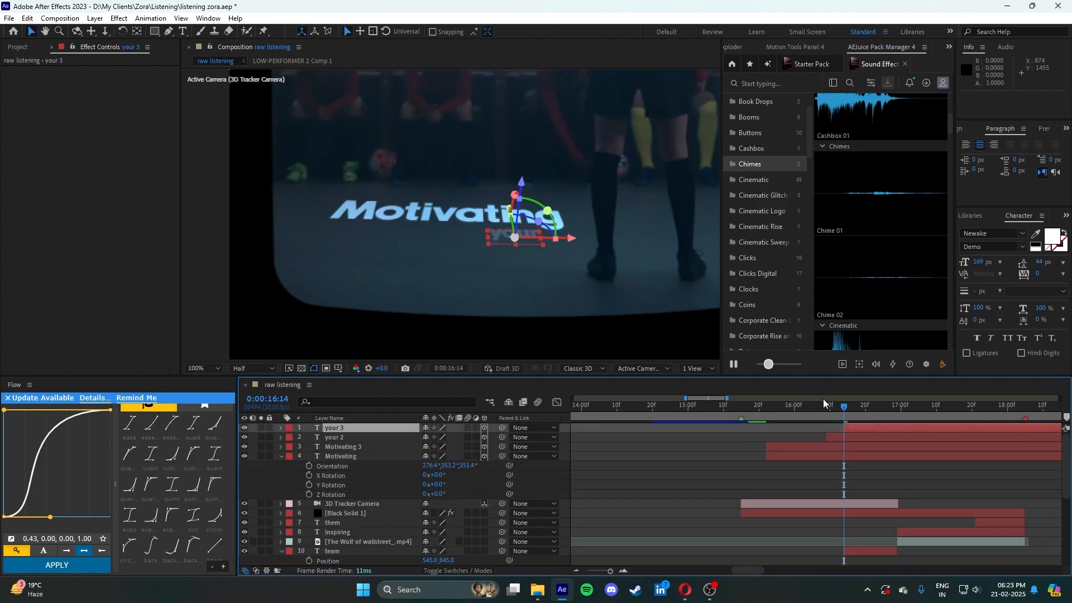
- At 0:00:16:22, move the "your" copy forward and right on the floor, to position about 3220, 38443, 71166
drag(843, 406, 871, 406)
scroll(575, 249, up, 1)
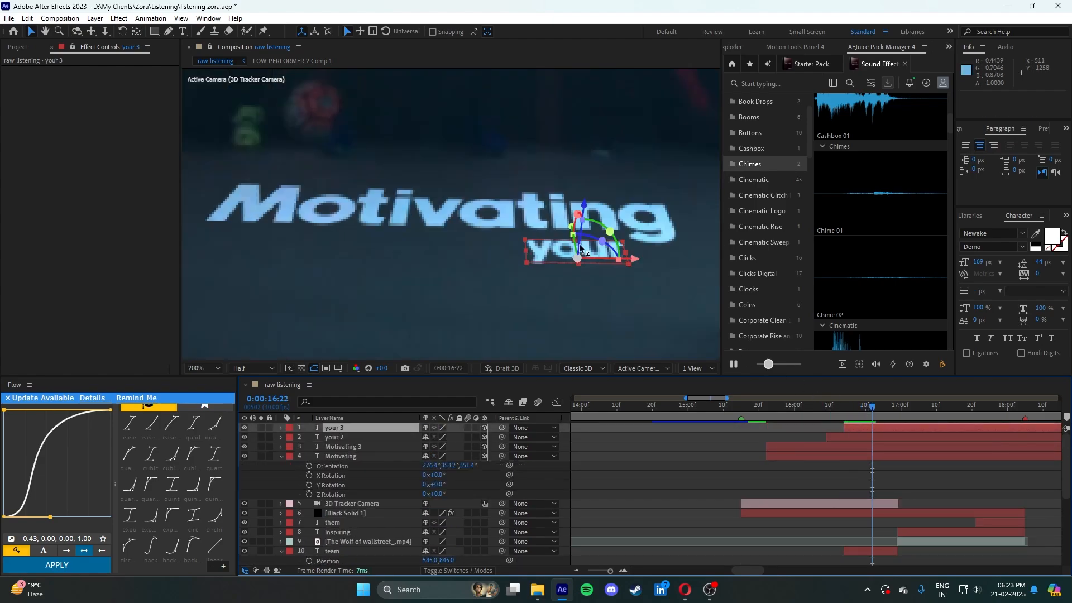
mouse_move(579, 248)
mouse_down()
mouse_move(592, 224)
mouse_move(579, 257)
mouse_up()
mouse_move(629, 290)
mouse_down()
mouse_move(557, 274)
mouse_move(623, 281)
mouse_up()
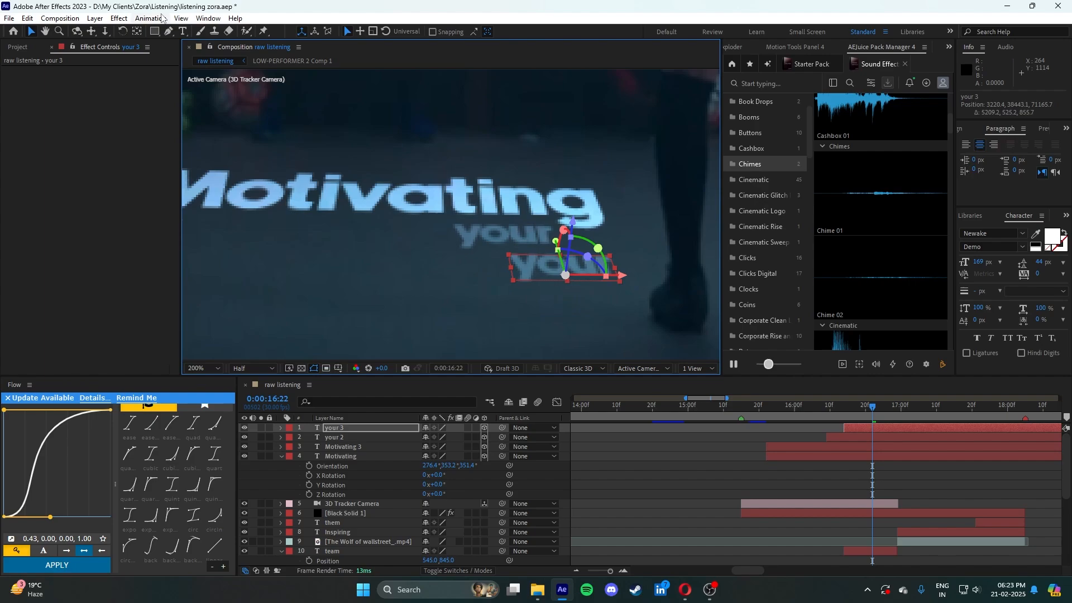
- Replace the copy's word with "team" and set its font size to 99 px
key(ctrl+t)
double_click(561, 267)
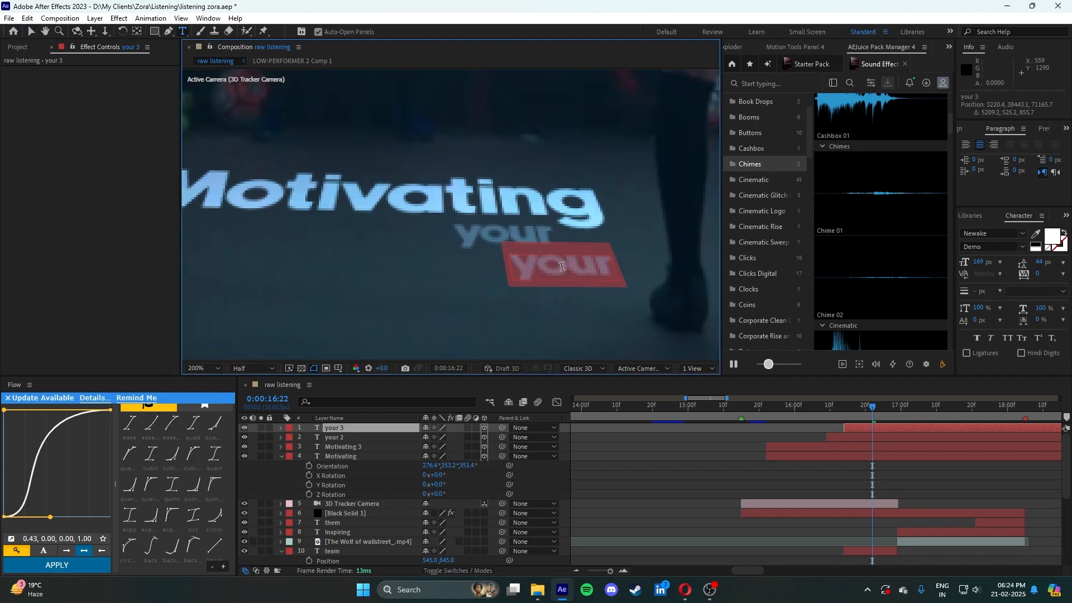
text(team)
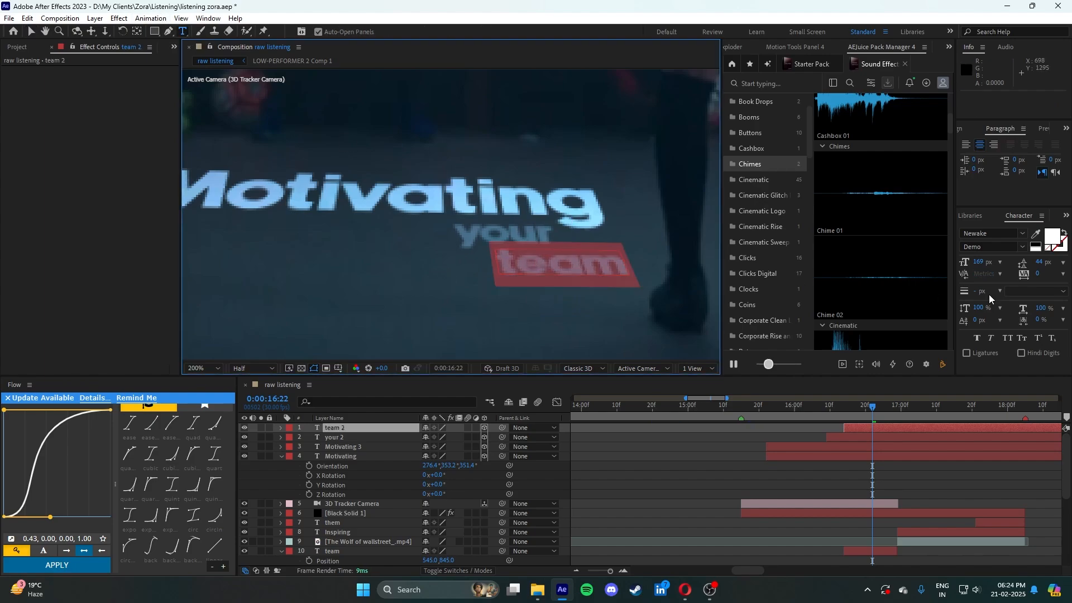
click(986, 268)
drag(985, 268, 948, 269)
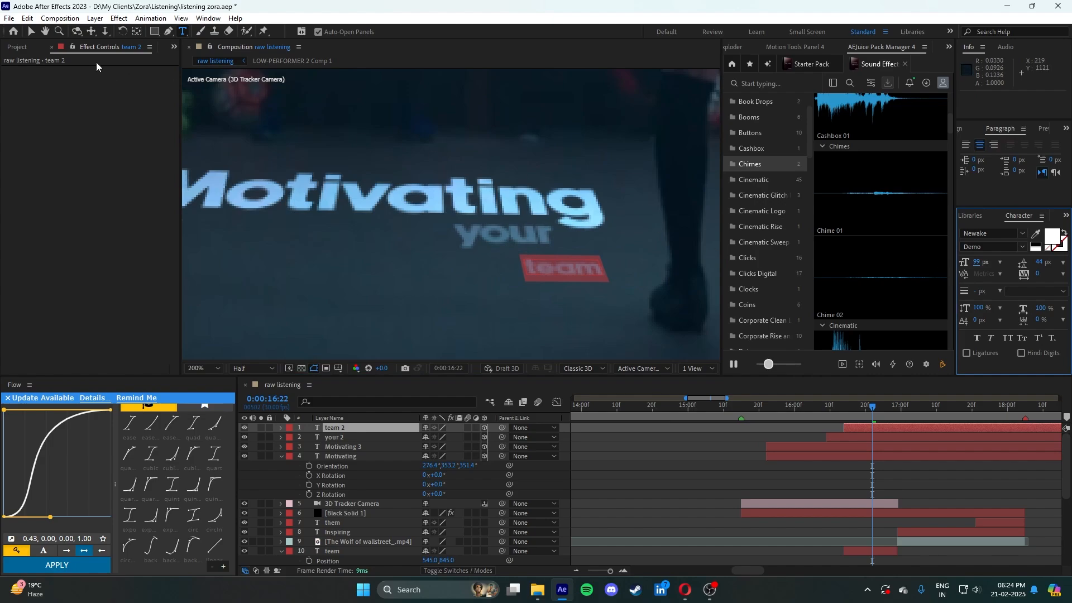
- Move the floor "team" text back so it sits closely beneath the end of "your"
key(v)
drag(553, 242, 547, 232)
click(689, 474)
scroll(526, 218, down, 2)
scroll(503, 240, up, 2)
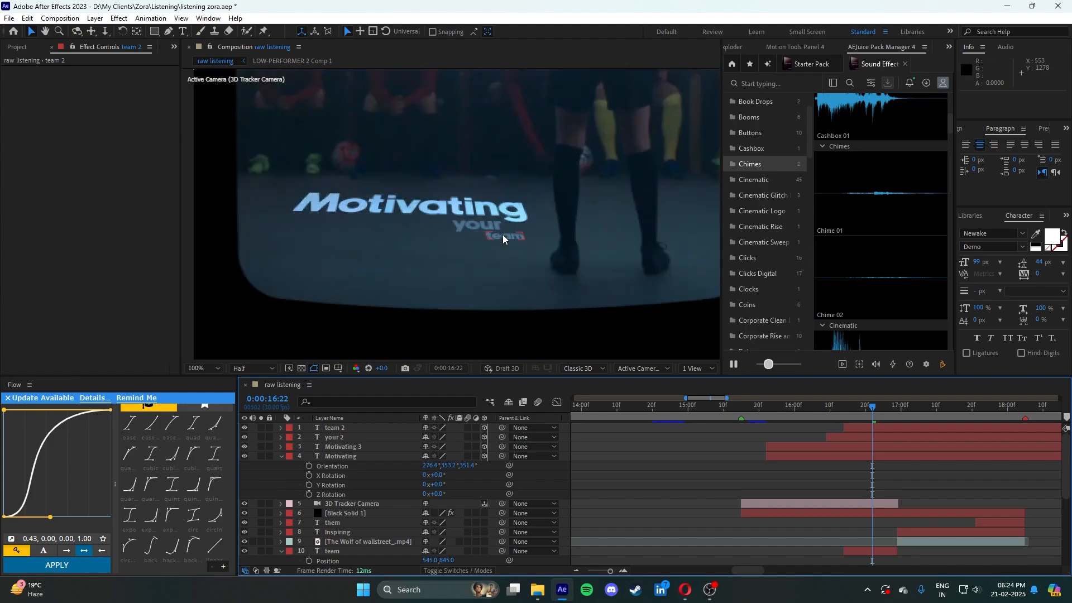
- Duplicate the floor "your" and "team" layers in place and check the stacked words at 0:00:16:24
click(873, 437)
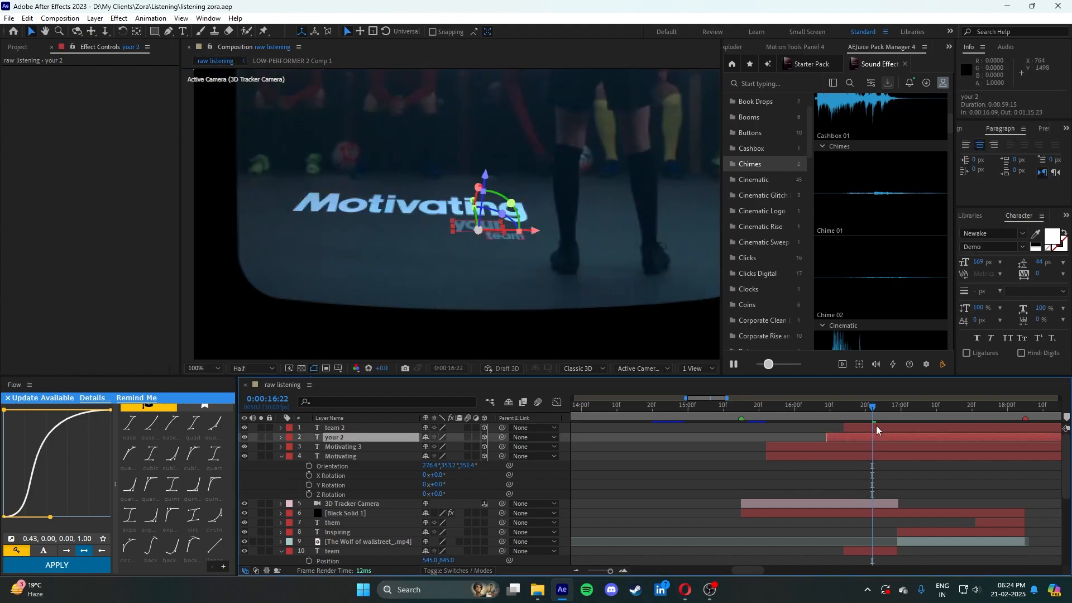
click(875, 428)
drag(869, 408, 836, 406)
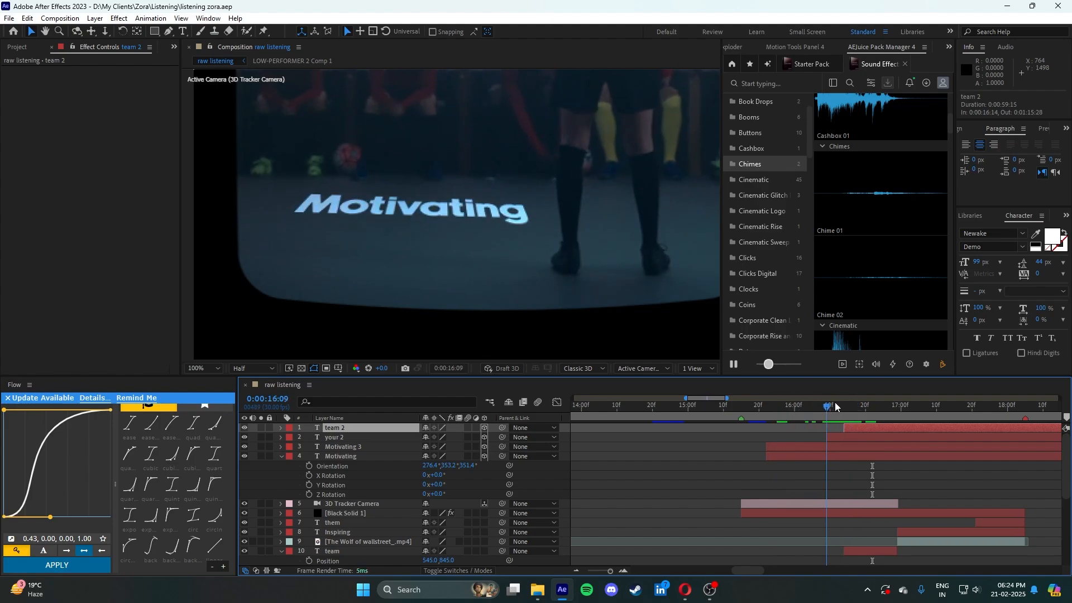
shift+click(857, 435)
key(ctrl+d)
click(881, 414)
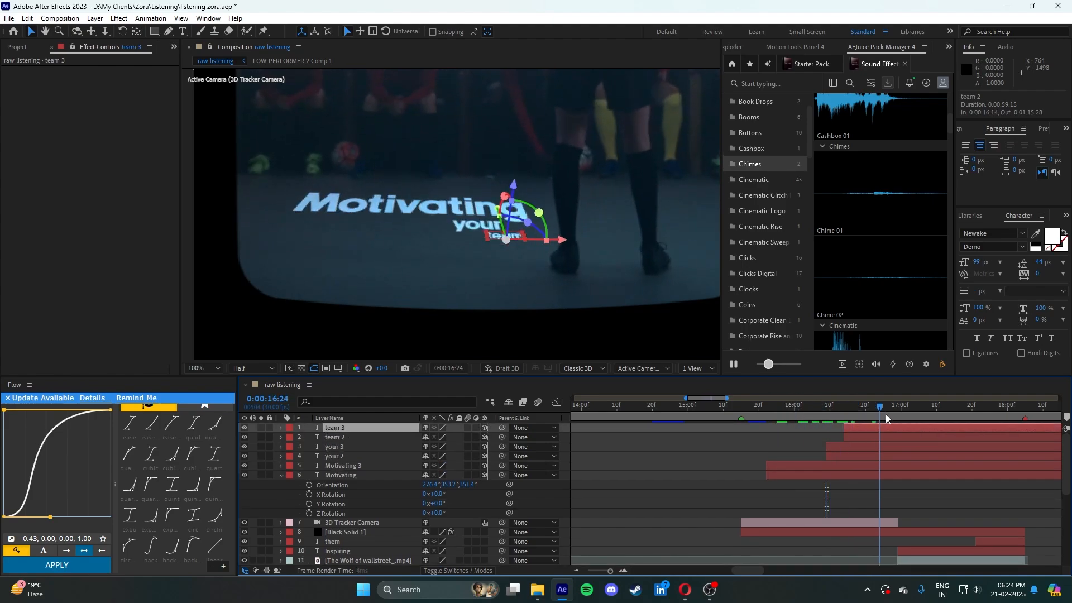
- Play back the floor title sequence from about 0:00:15:20 and again from 0:00:16:00 to check the word timing
click(759, 406)
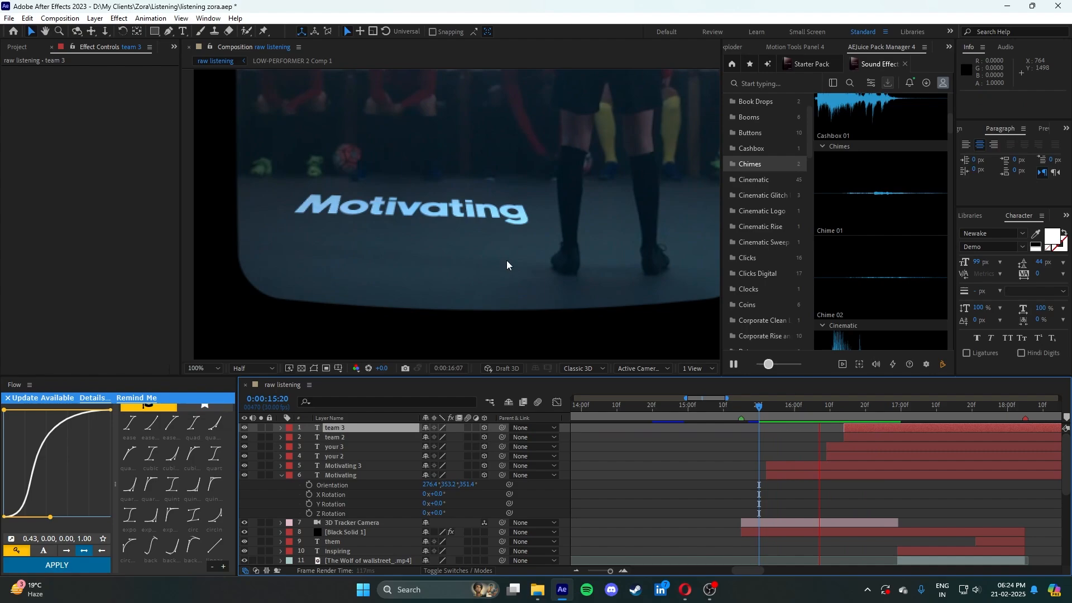
scroll(507, 265, down, 1)
key(space)
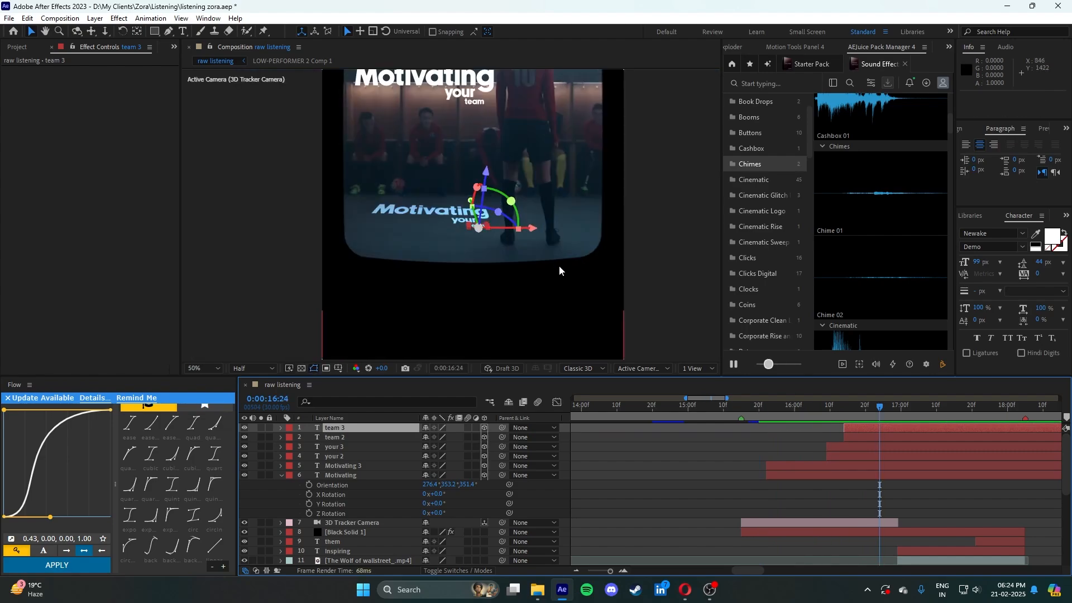
key(space)
click(793, 406)
key(space)
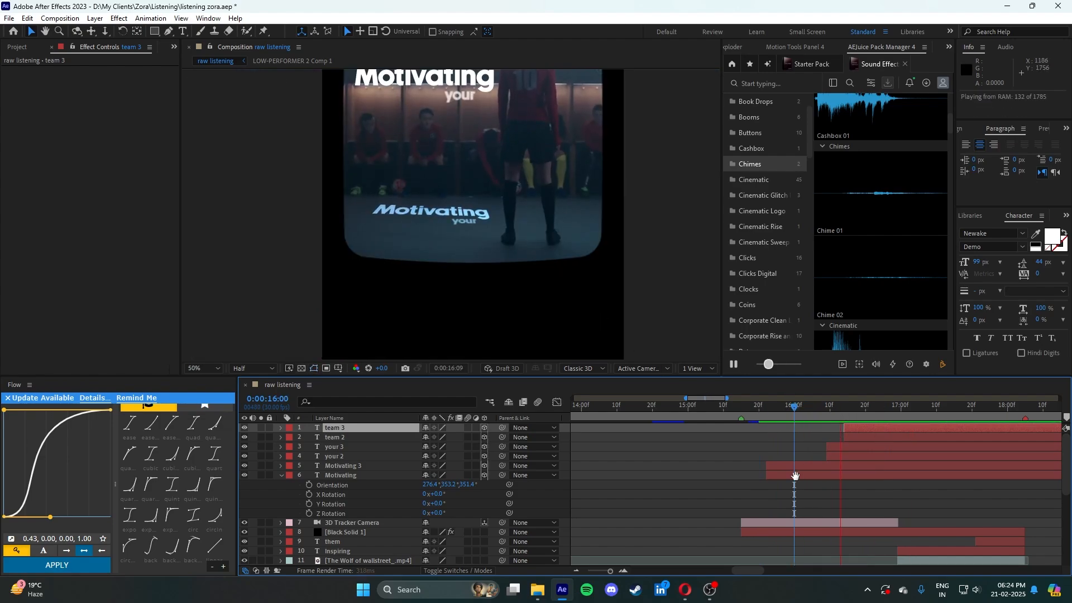
key(space)
key(ctrl+z)
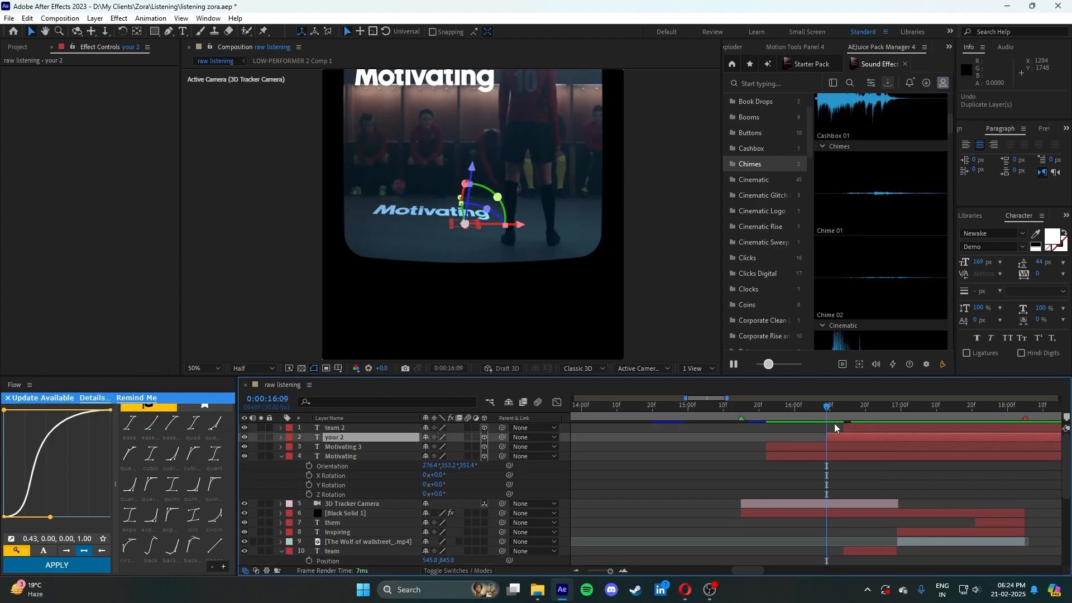
key(ctrl+z)
key(ctrl+z)
key(ctrl+shift+z)
key(ctrl+shift+z)
key(ctrl+shift+z)
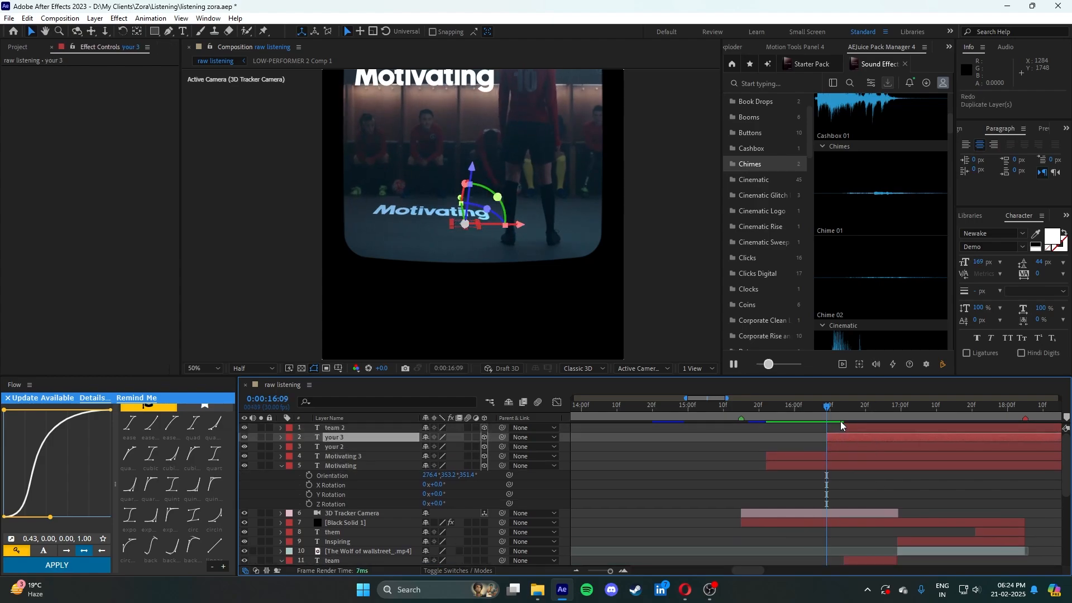
key(ctrl+shift+z)
- At 0:00:16:22, apply the CC Light Sweep effect to the duplicated floor "Motivating 3" text layer
drag(830, 408, 872, 409)
click(871, 494)
scroll(487, 274, down, 2)
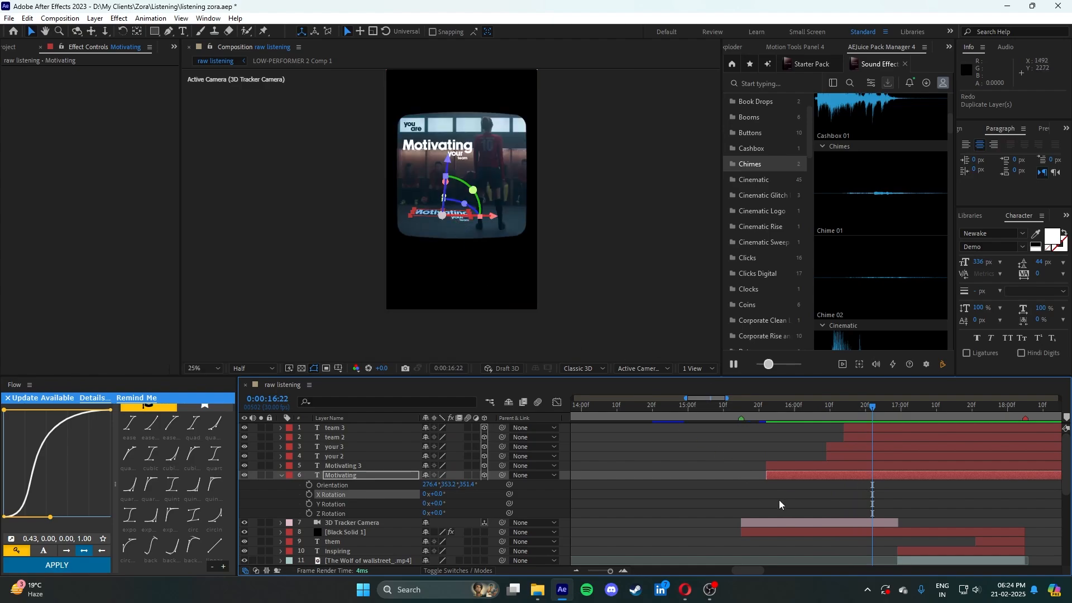
click(473, 247)
scroll(424, 231, up, 2)
scroll(430, 223, down, 2)
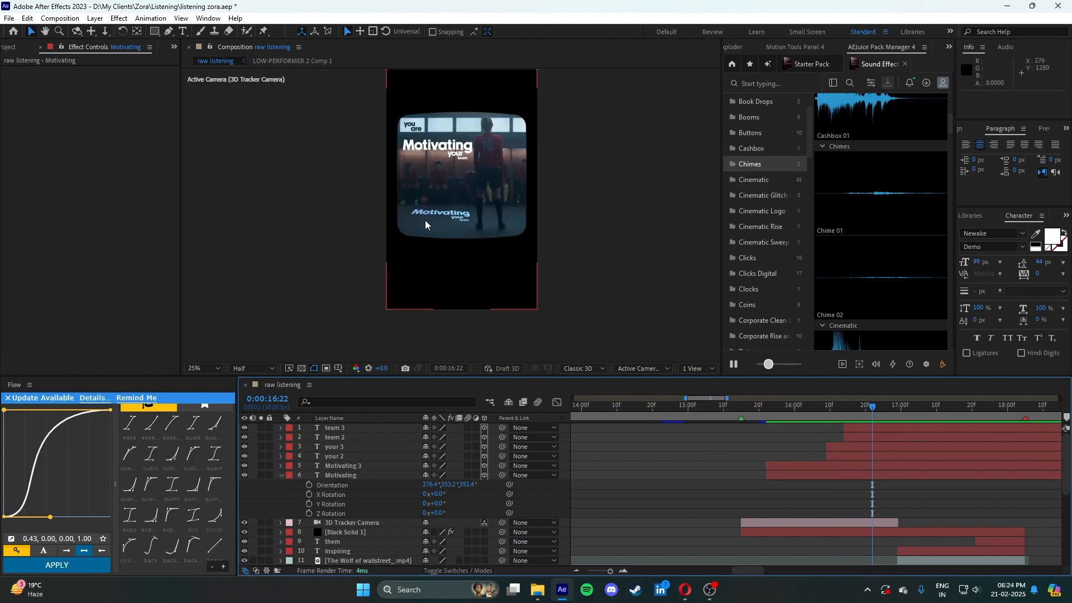
scroll(426, 240, up, 2)
drag(427, 257, 429, 266)
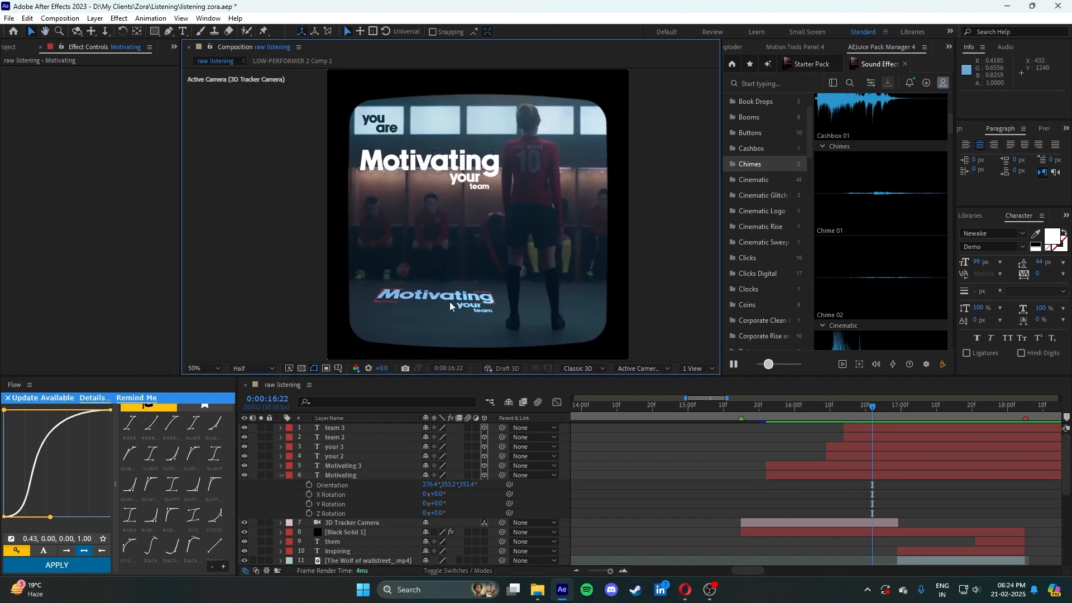
scroll(448, 293, up, 2)
click(447, 282)
key(ctrl+space)
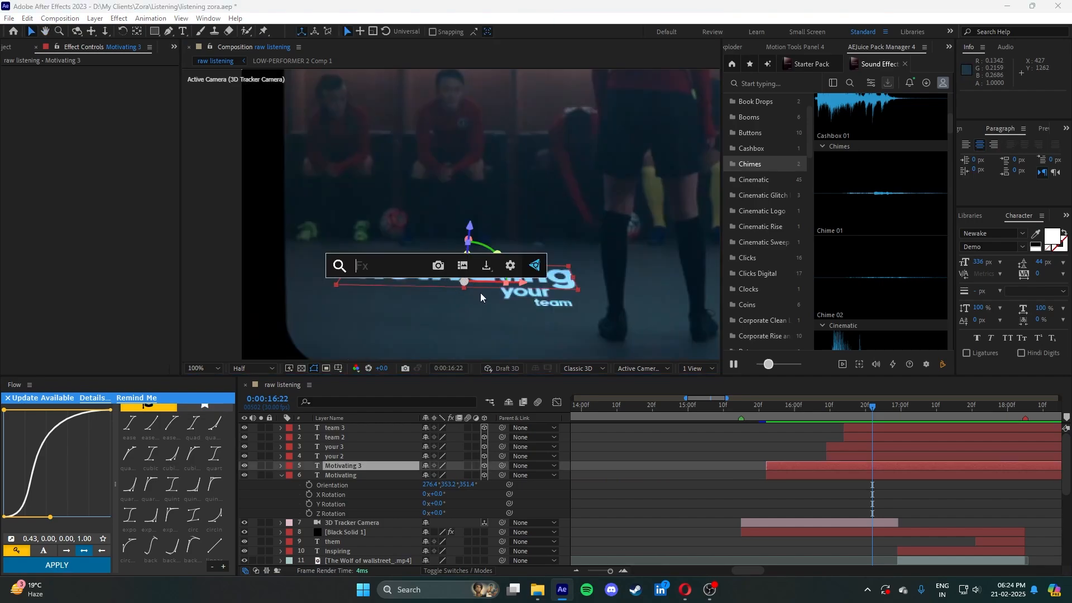
text(sweep)
key(Return)
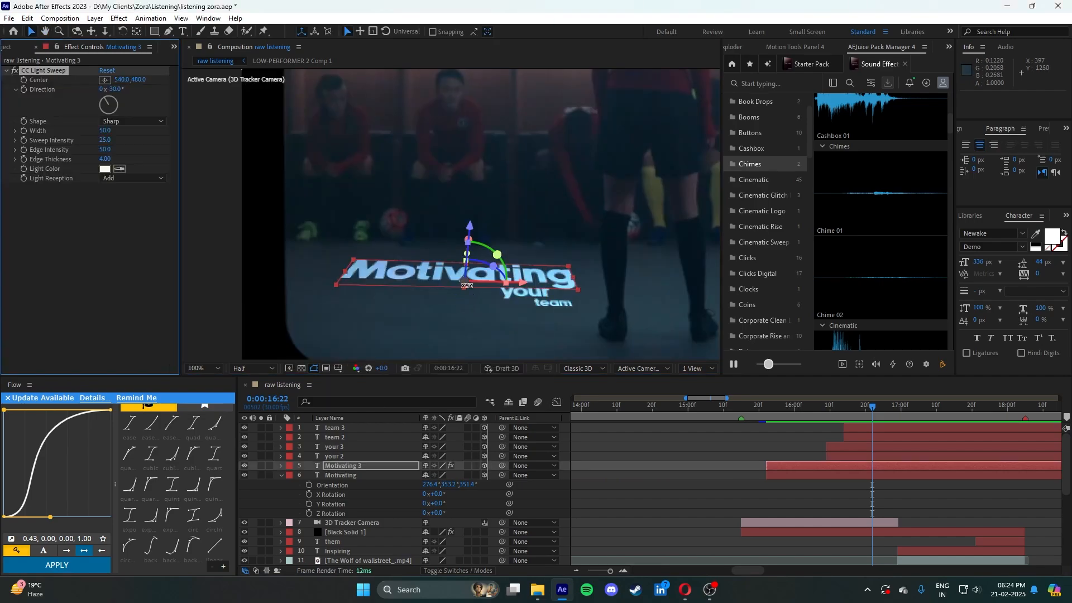
- Move the light sweep's center onto the middle of the floor word "Motivating", at about 382.5, 1221
scroll(468, 283, down, 2)
scroll(458, 244, down, 1)
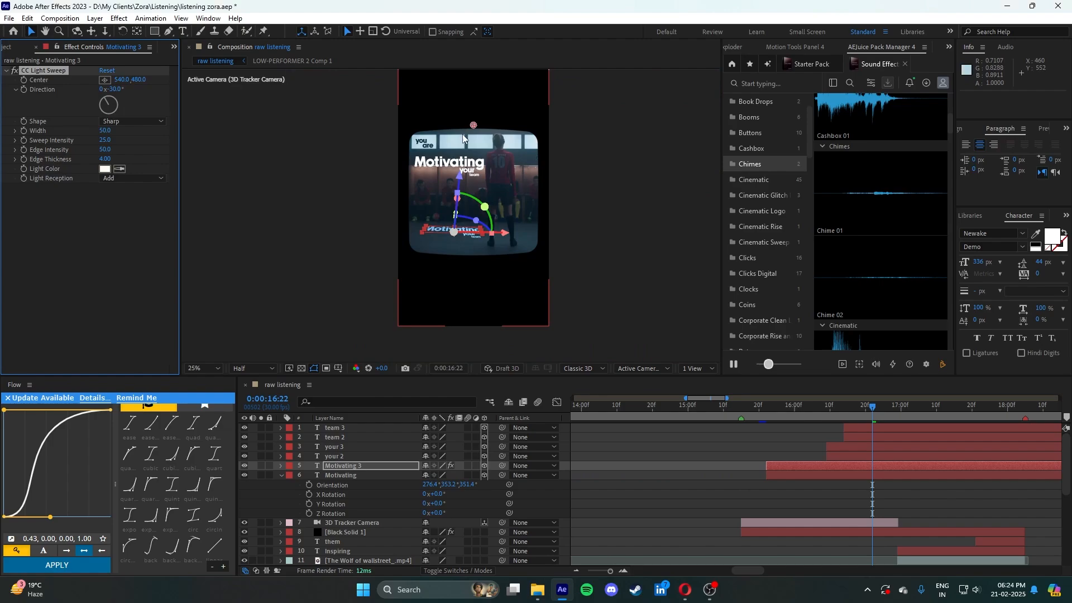
drag(473, 126, 458, 216)
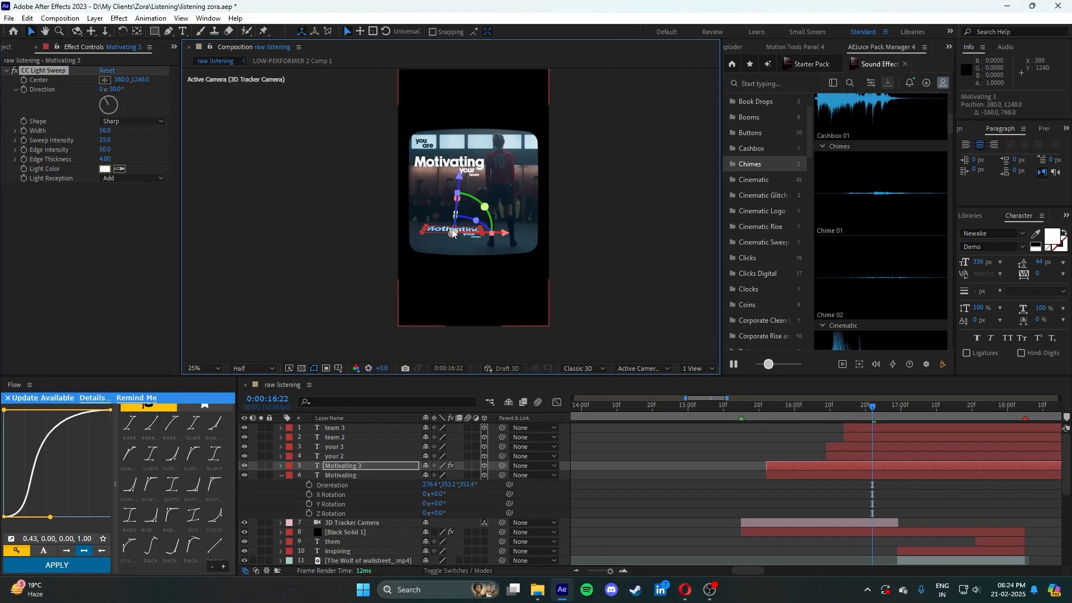
scroll(452, 234, up, 5)
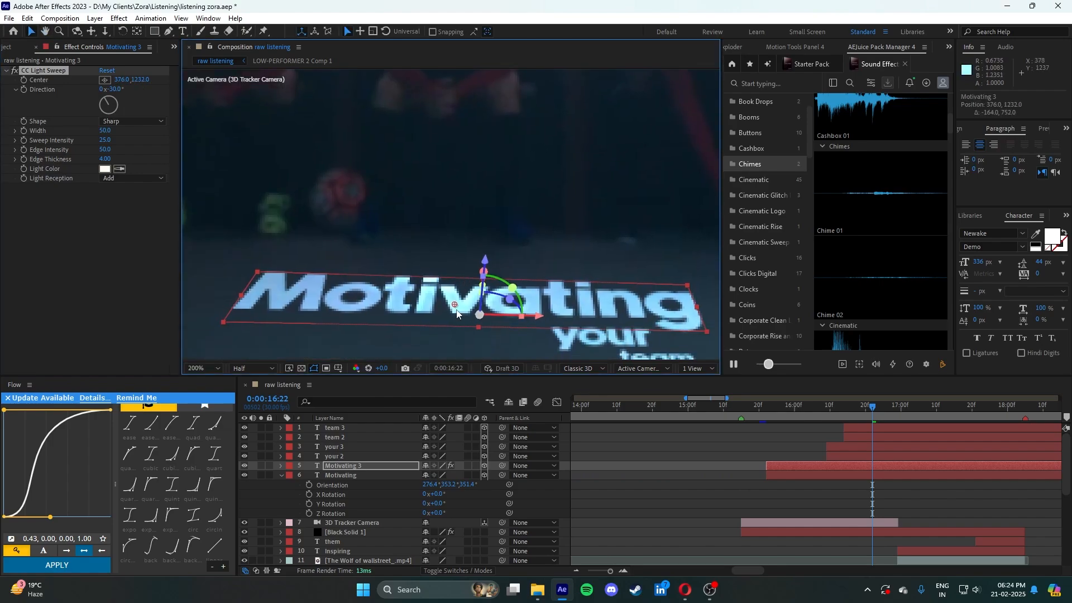
drag(458, 300, 462, 292)
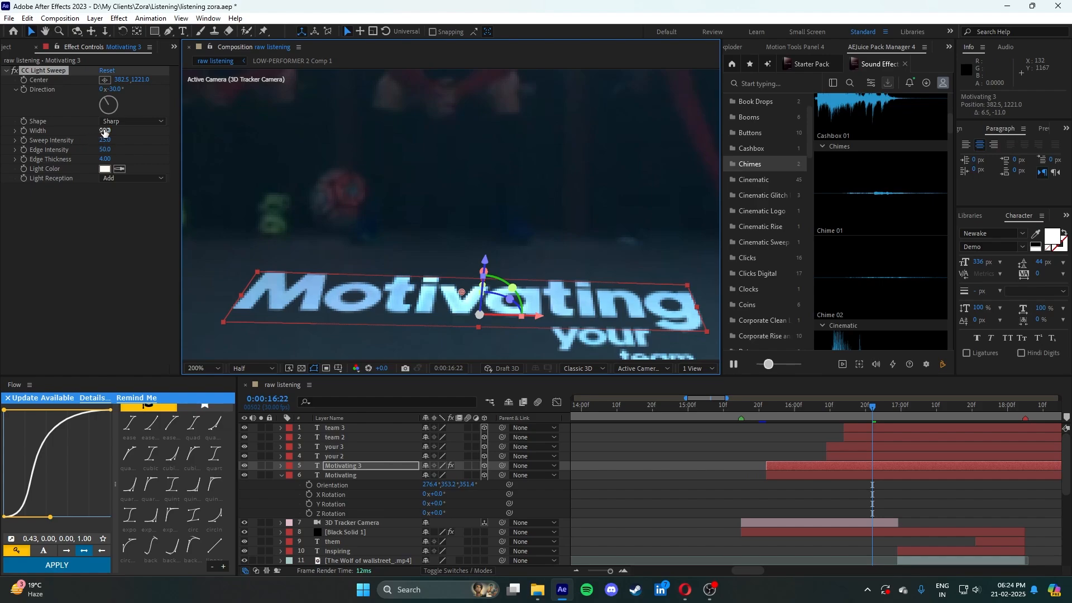
- Set the light sweep's width to 220 and its edge intensity to 33 on the floor "Motivating" text
drag(104, 132, 218, 138)
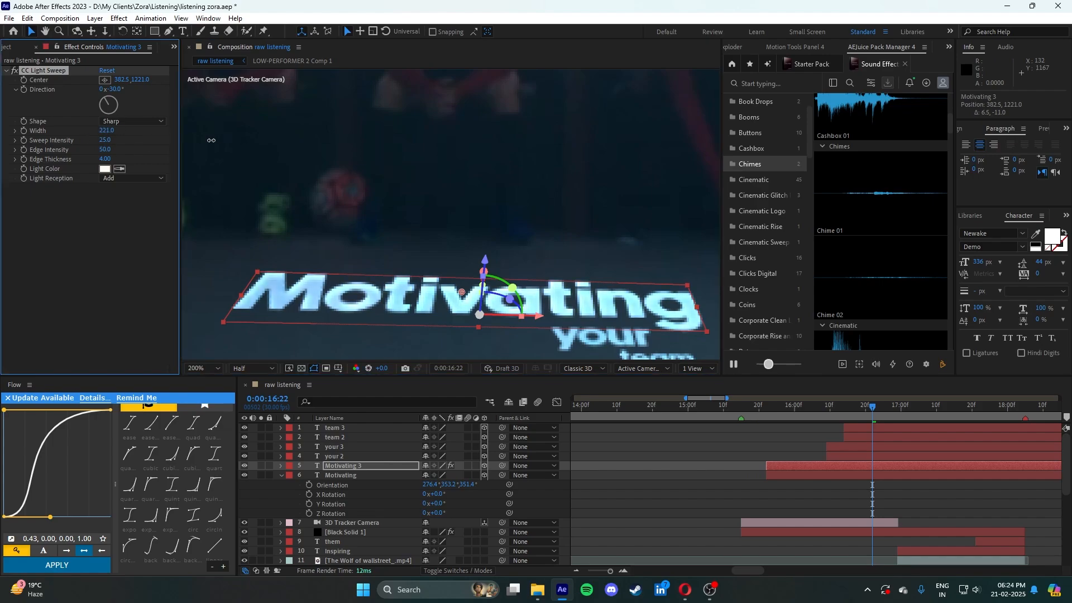
drag(108, 150, 85, 154)
click(559, 456)
click(573, 459)
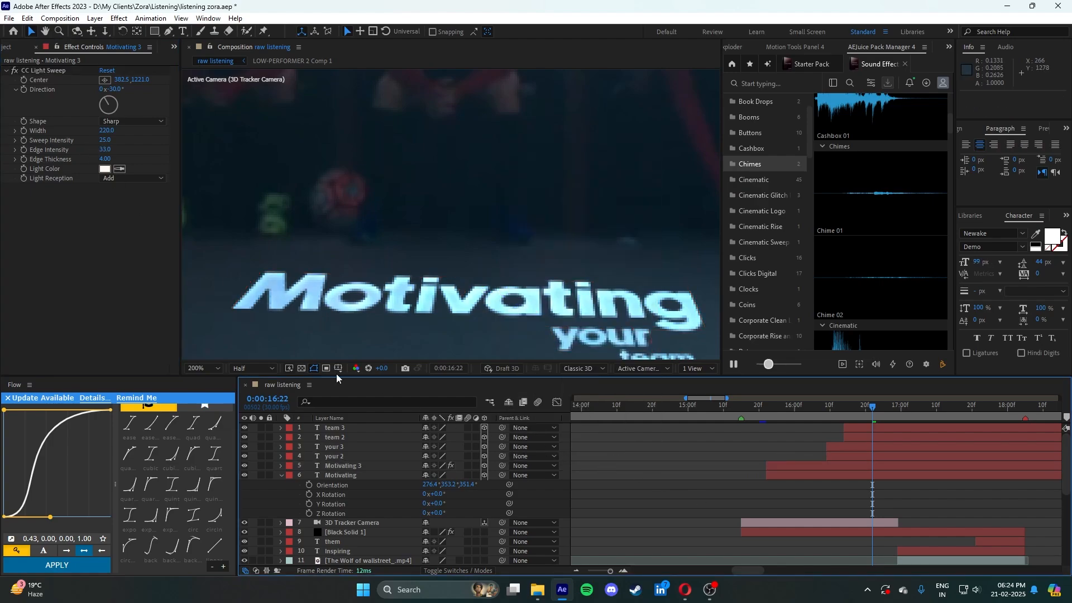
- Set the composition preview resolution to Full and view the floor words at 100%
click(267, 368)
click(275, 394)
scroll(413, 336, down, 2)
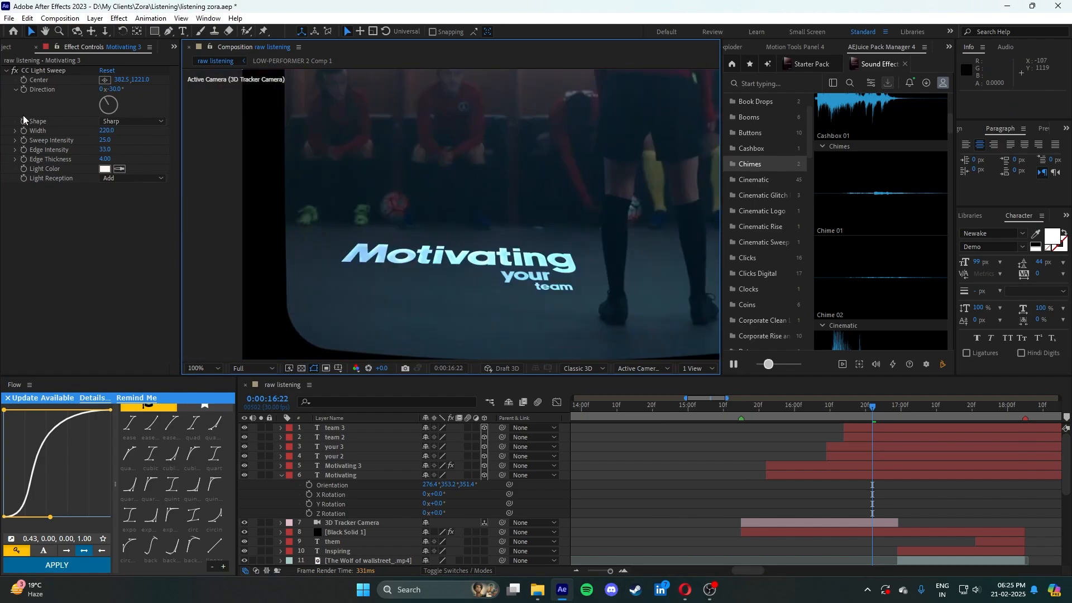
- Copy the CC Light Sweep effect from "Motivating 3" to "your 3" and "team 3", shifting its center on "your 3"
click(16, 75)
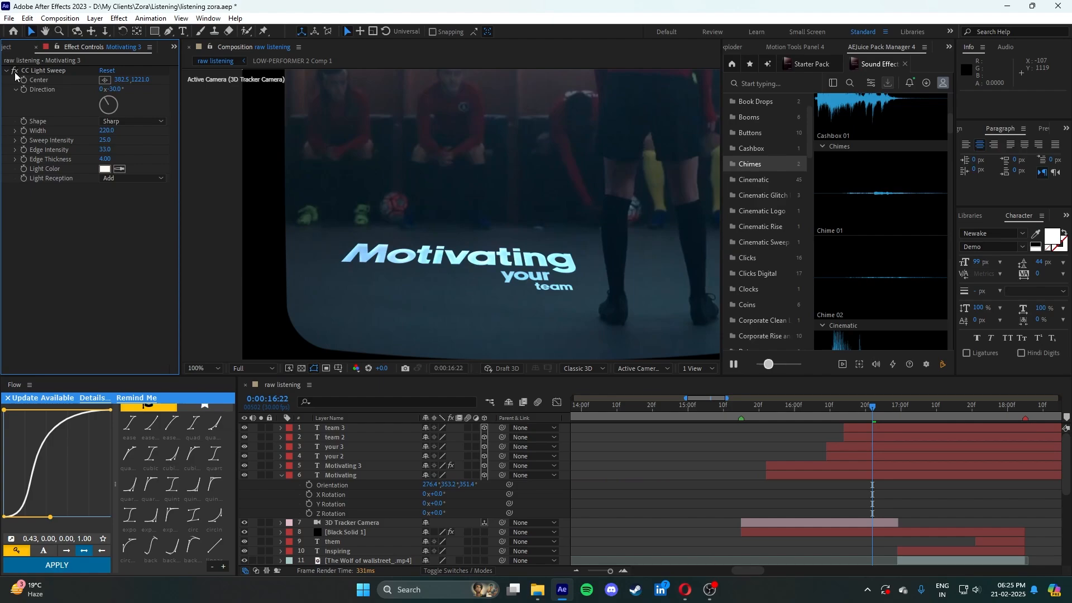
click(27, 72)
click(869, 455)
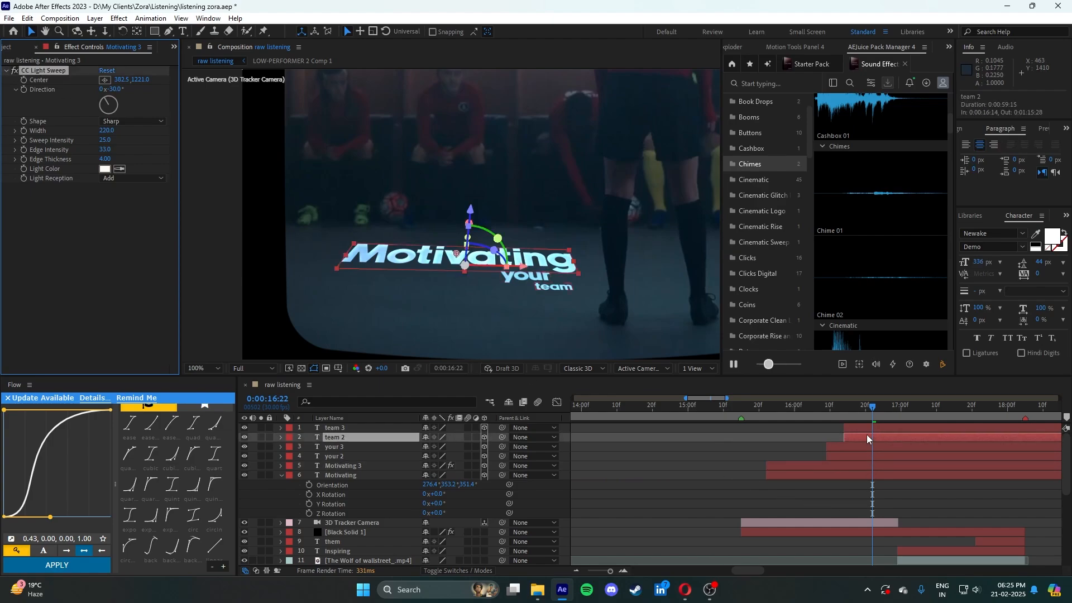
click(877, 428)
click(855, 449)
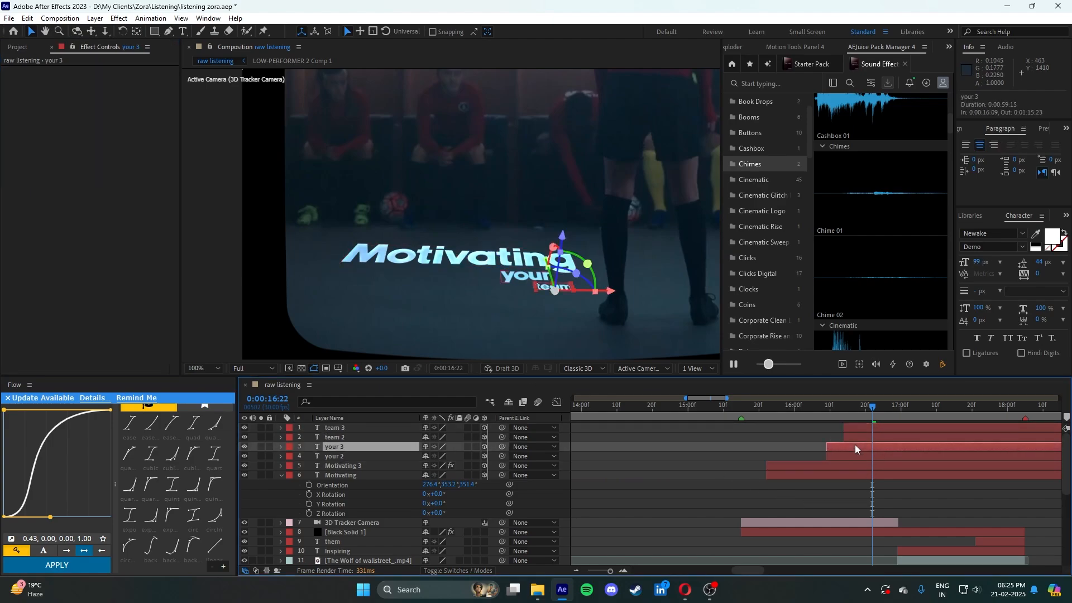
drag(455, 255, 510, 276)
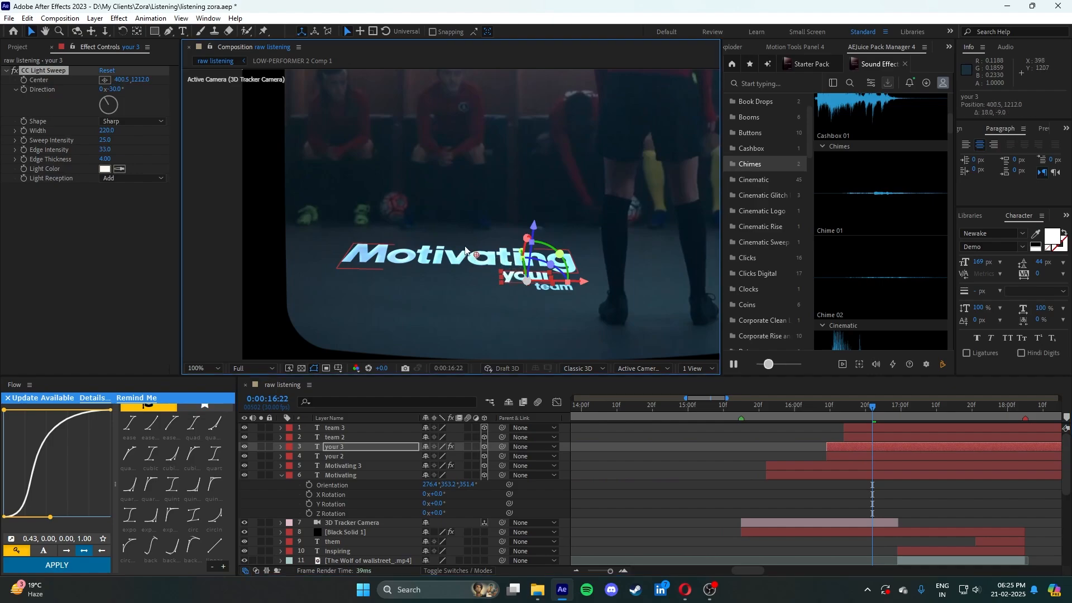
click(853, 431)
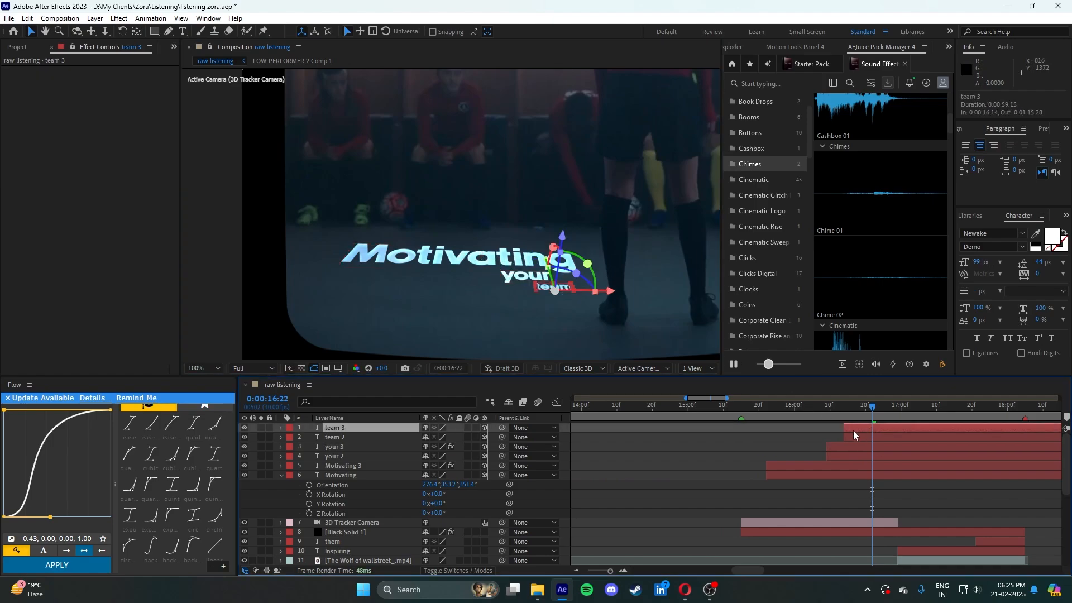
click(640, 438)
scroll(547, 310, up, 1)
scroll(547, 318, down, 3)
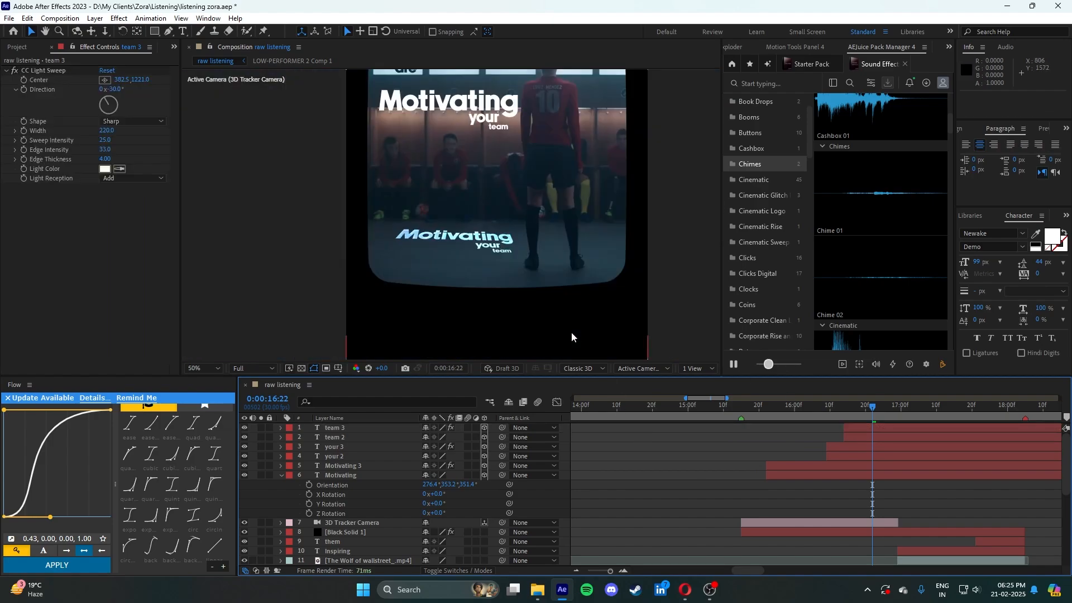
- Save the project and play back the lit floor titles from 0:00:15:24
key(ctrl+s)
drag(872, 405, 773, 428)
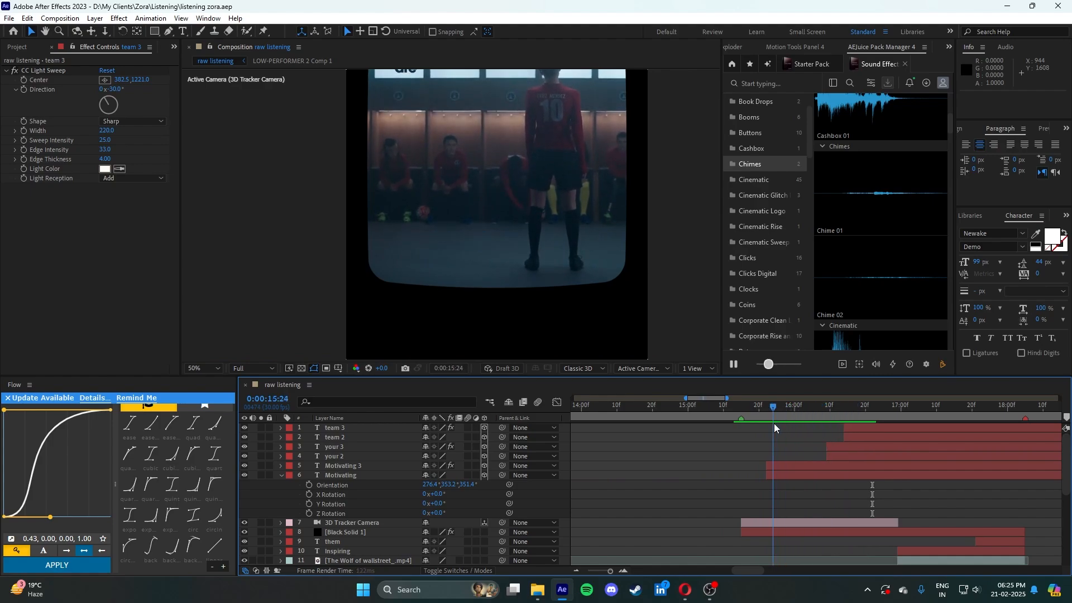
key(space)
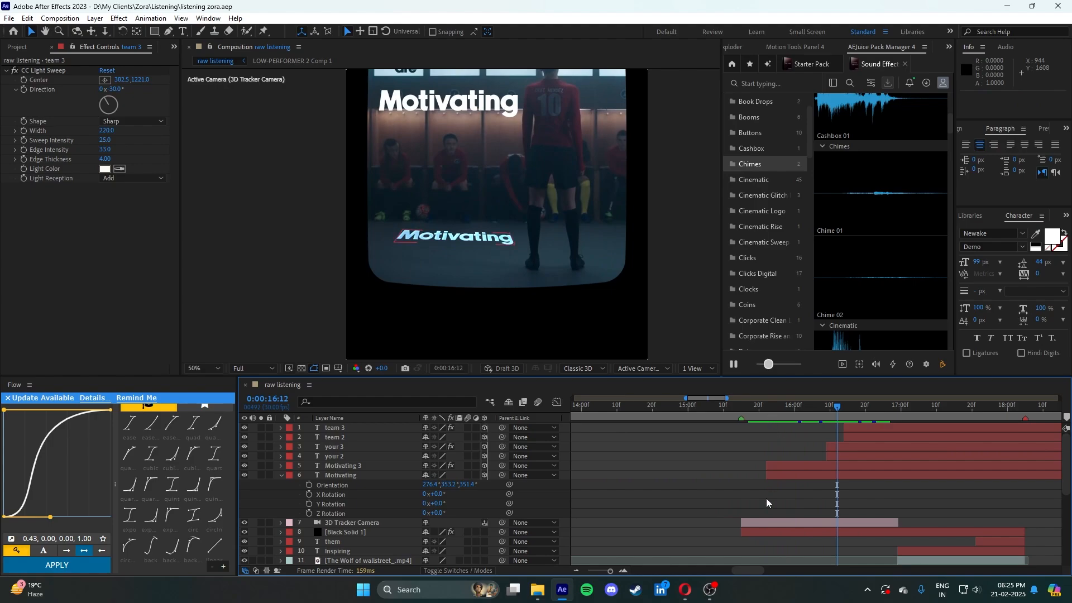
- Delete the flat "Motivating 2", "are" and "you" text layers
scroll(762, 484, down, 5)
click(799, 463)
shift+click(795, 484)
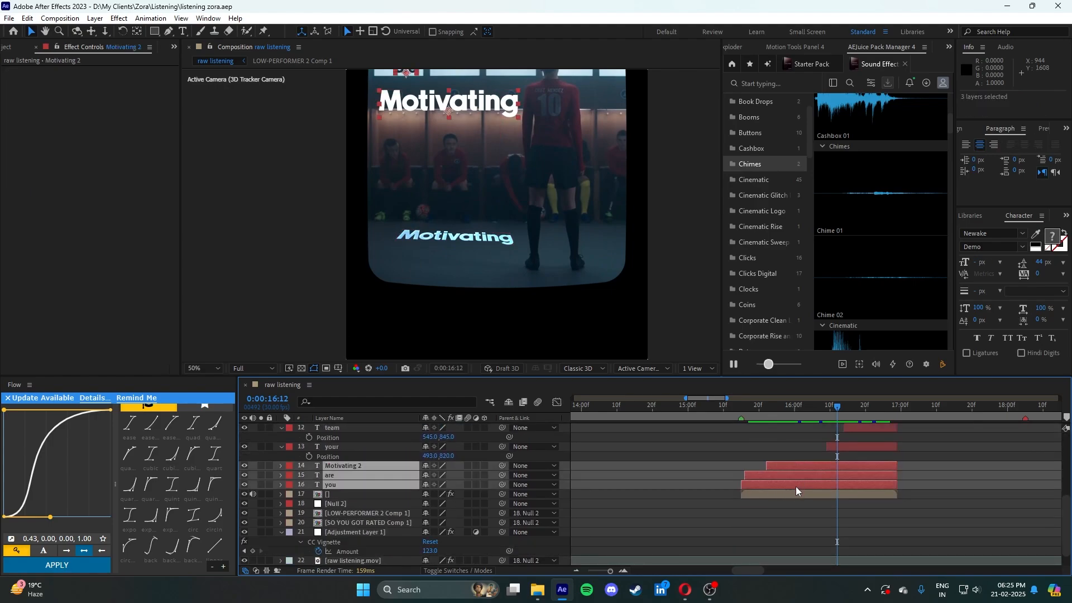
key(Delete)
- Trim the ends of all six floor text layers, from "Motivating" to "team 3", to 0:00:16:28
scroll(778, 507, up, 4)
click(811, 476)
shift+click(851, 430)
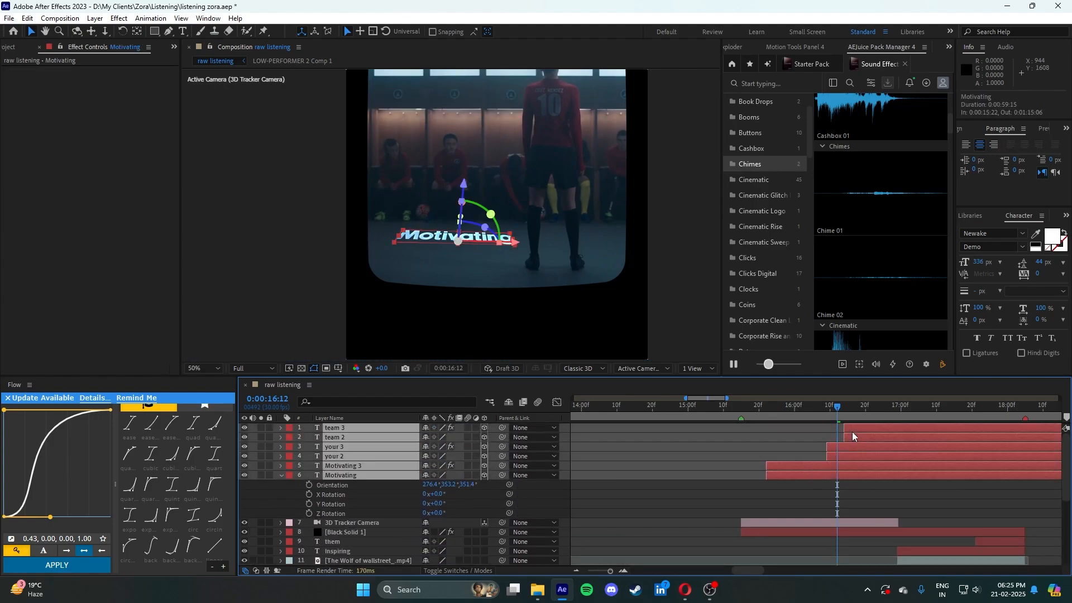
scroll(568, 489, down, 2)
scroll(364, 436, up, 1)
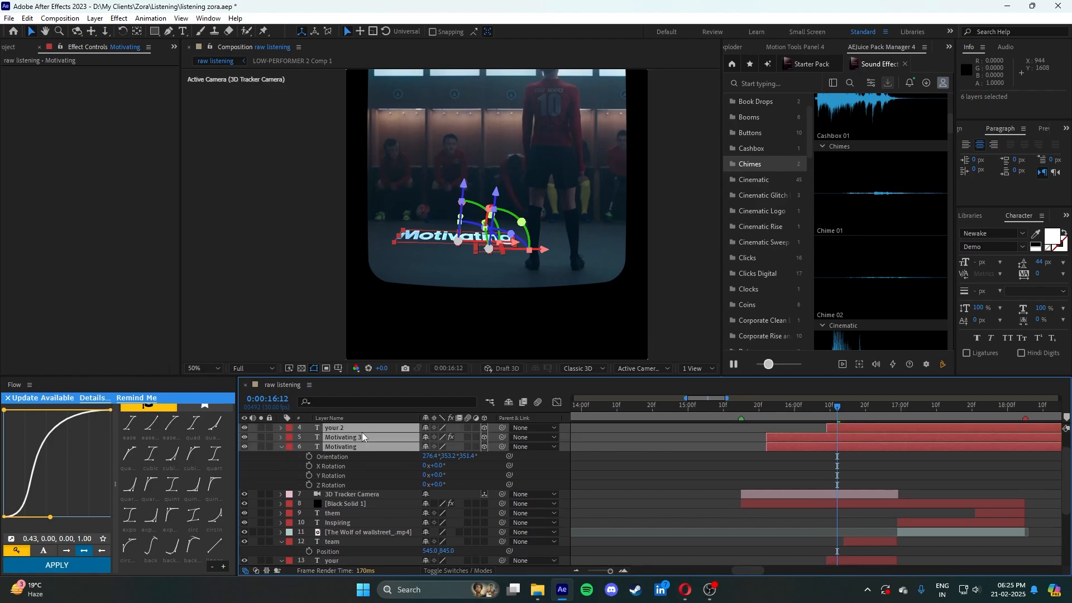
click(280, 446)
scroll(902, 442, up, 1)
click(893, 415)
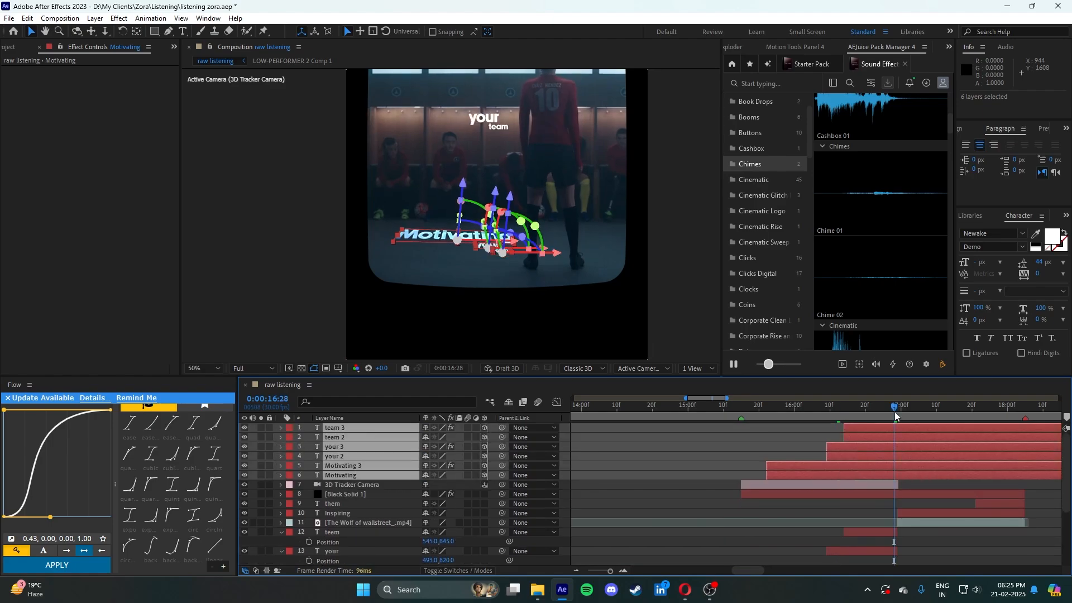
key(alt+bracketright)
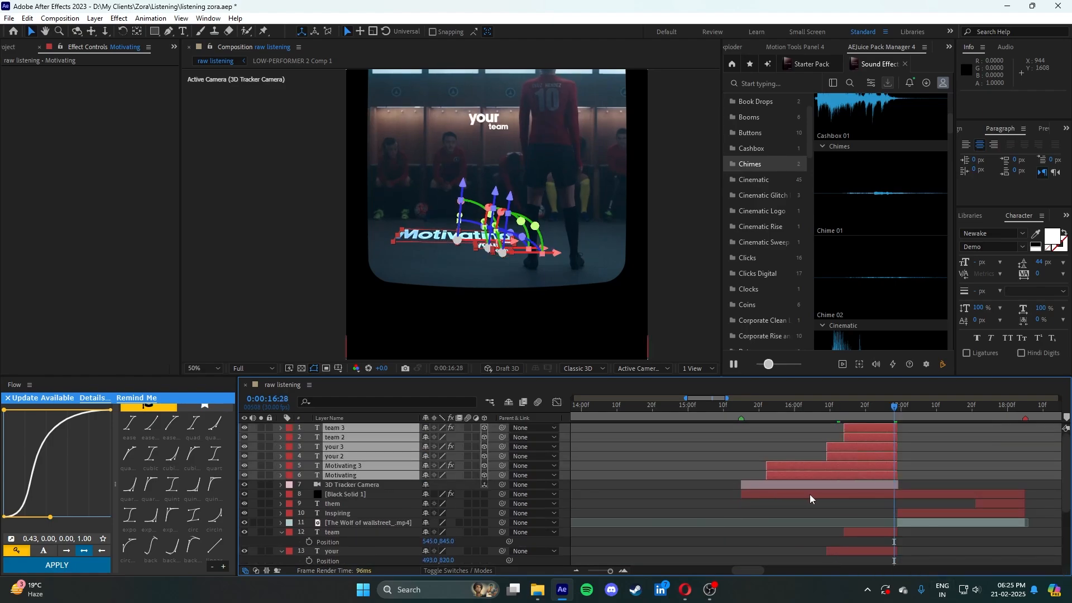
- Try moving the six floor text layers and the 3D Tracker Camera directly above the flat "team" layer, and collapse the flat layers' properties
shift+click(810, 489)
drag(381, 487, 373, 527)
click(847, 533)
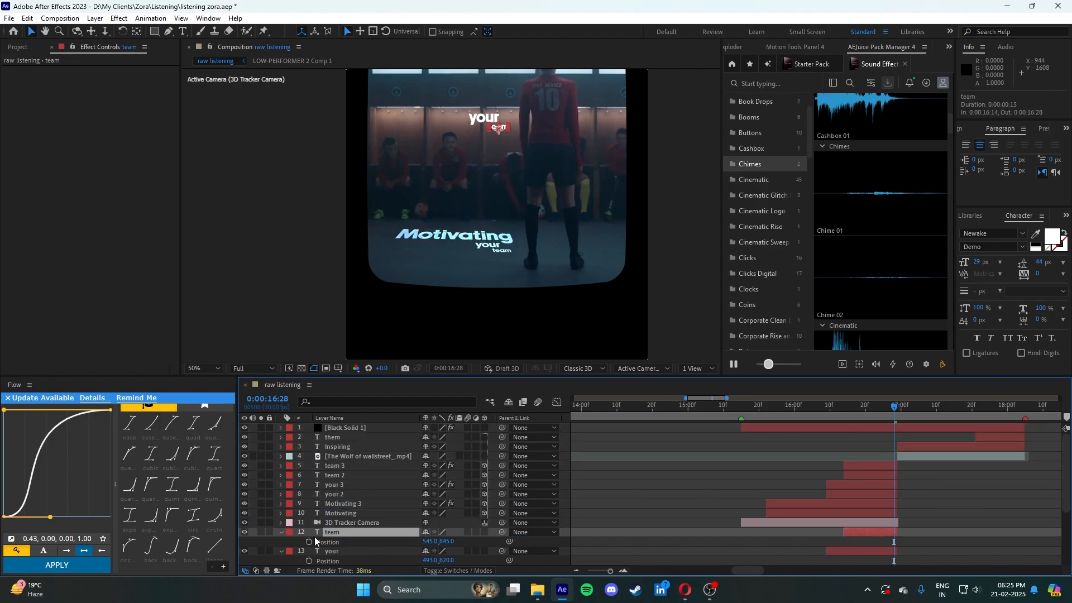
click(281, 532)
click(281, 542)
click(756, 463)
- Save the project and play back the whole title sequence from 0:00:15:14
key(ctrl+s)
drag(827, 409, 709, 396)
key(comma)
key(space)
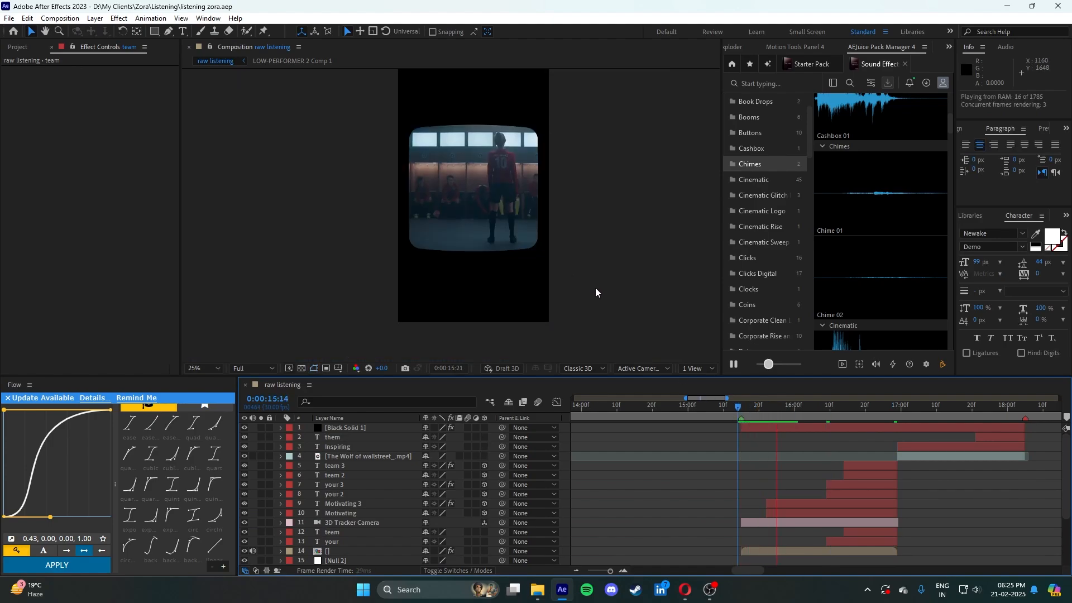
key(space)
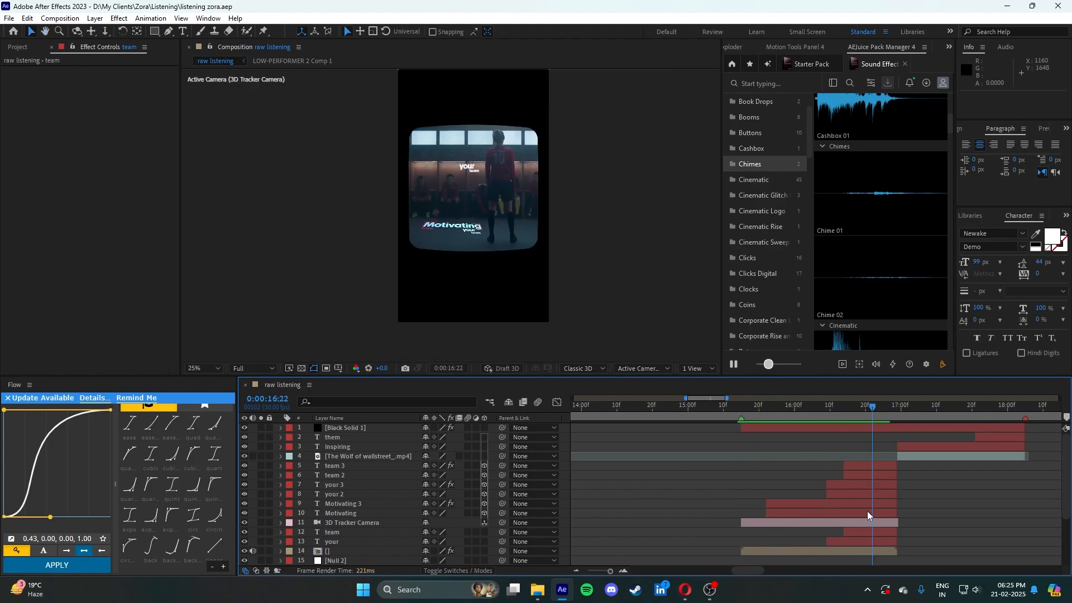
- Try deleting the flat "team" and "your" layers, and undo that deletion and the preceding layer reordering
click(863, 532)
shift+click(856, 542)
key(Delete)
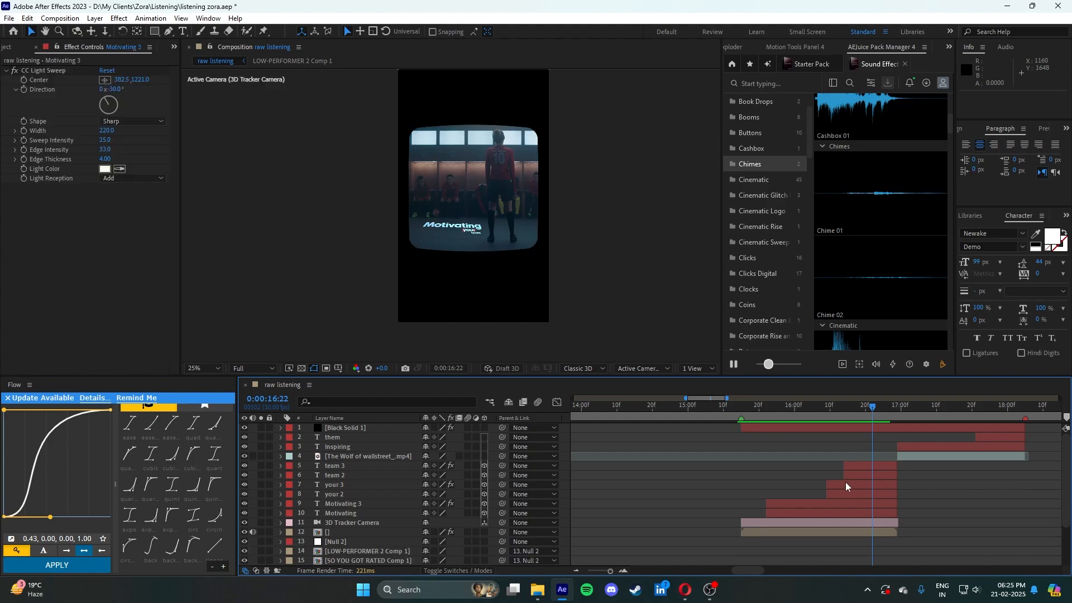
key(ctrl+z)
key(ctrl+z)
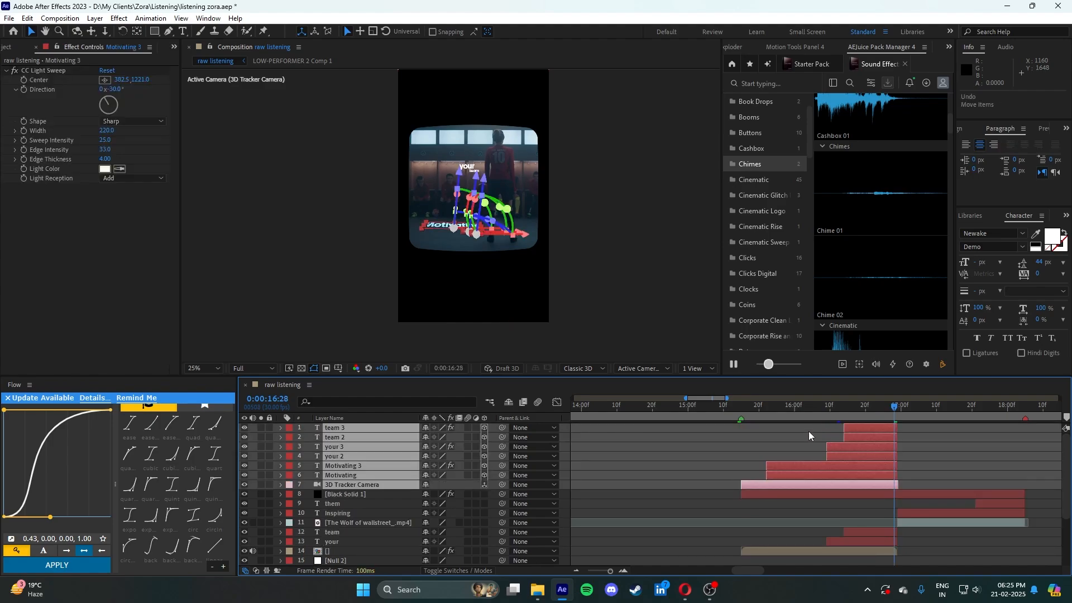
- Undo the recent edits until the flat title layers return, and delete the flat "Motivating 2", "your" and "team" layers
scroll(799, 479, down, 1)
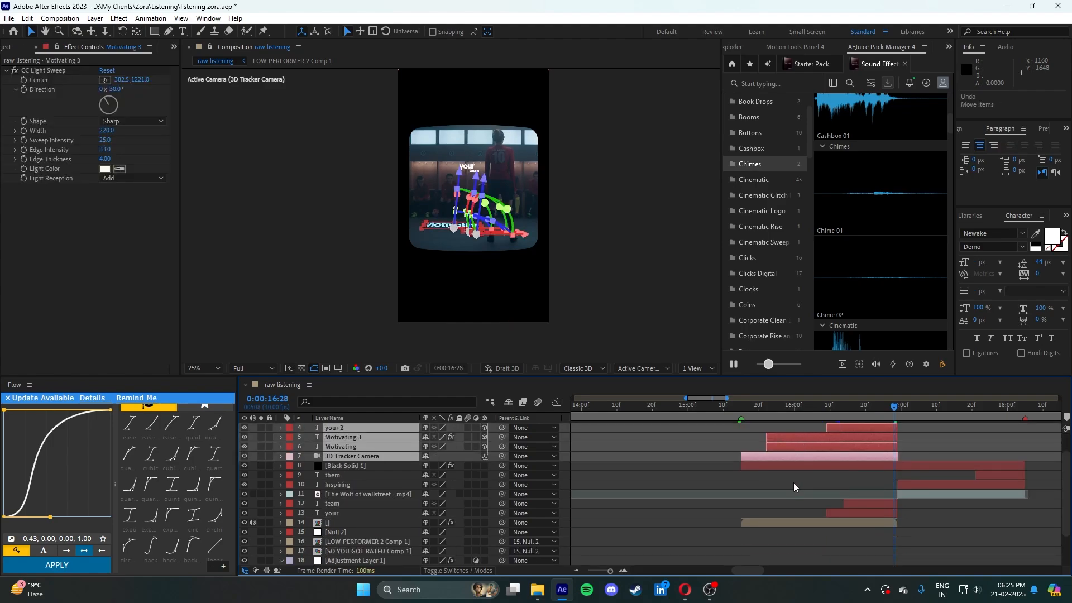
key(ctrl+z)
key(ctrl+z)
click(770, 492)
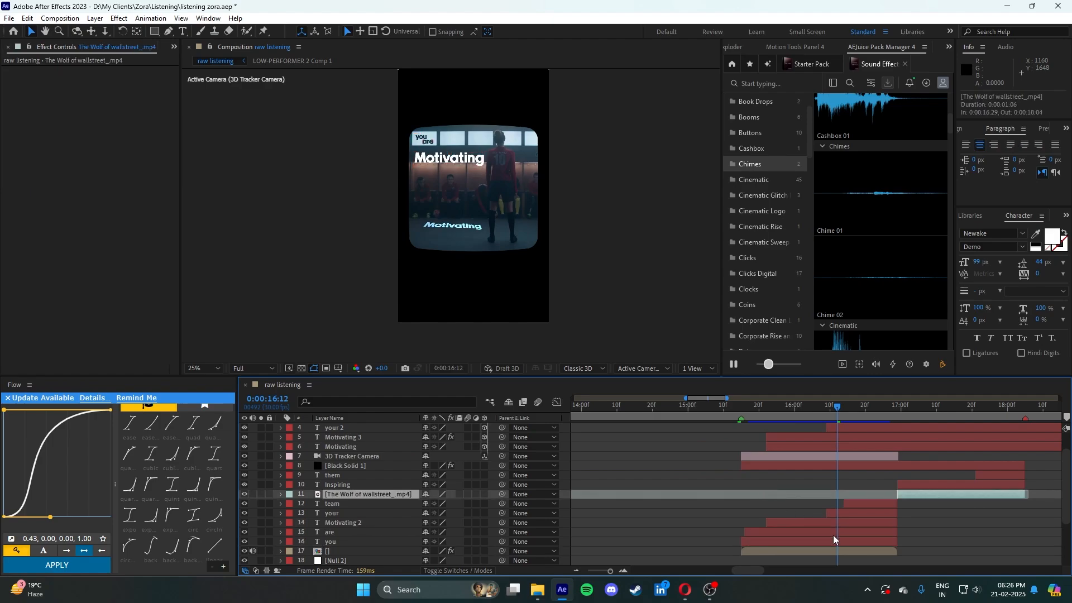
click(835, 523)
shift+click(849, 504)
key(Delete)
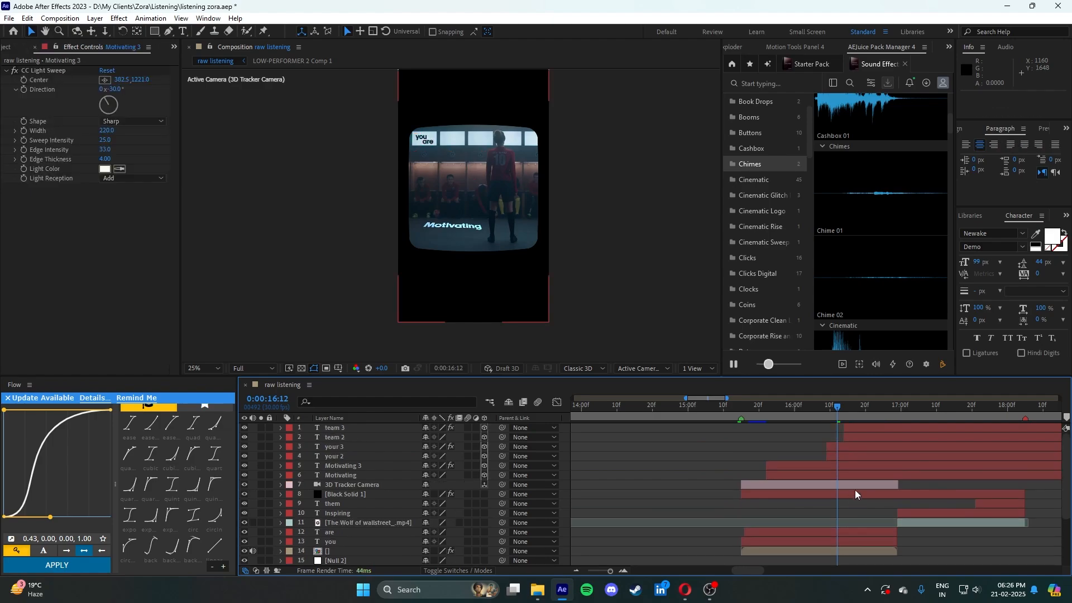
- Trim the ends of the six floor text layers to the 3D Tracker Camera's end at 0:00:16:29
click(855, 487)
key(o)
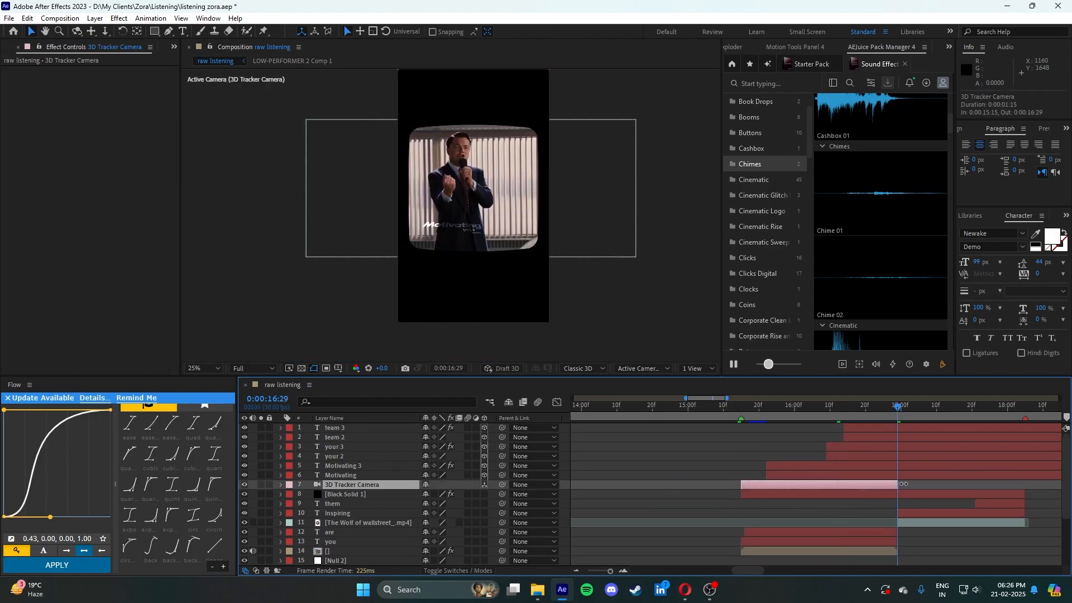
click(897, 476)
shift+click(908, 431)
key(alt+bracketright)
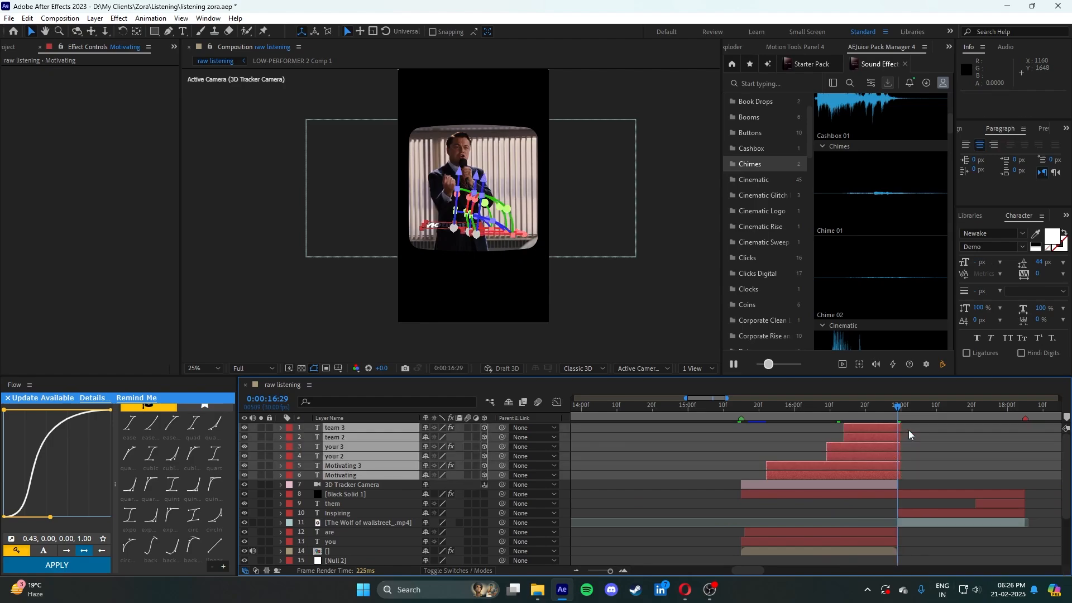
- Move the six floor text layers and the 3D Tracker Camera directly above the "are" layer, and save the project
shift+click(858, 486)
drag(371, 468, 336, 529)
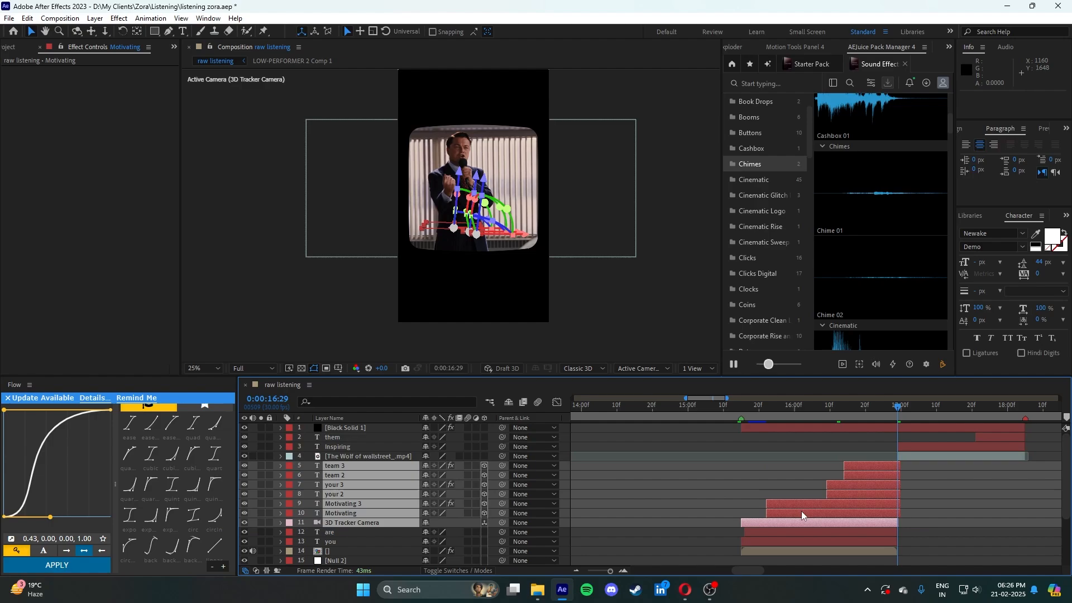
click(810, 450)
key(ctrl+s)
- Trim the ends of the six floor text layers and the 3D Tracker Camera to 0:00:16:28
click(871, 523)
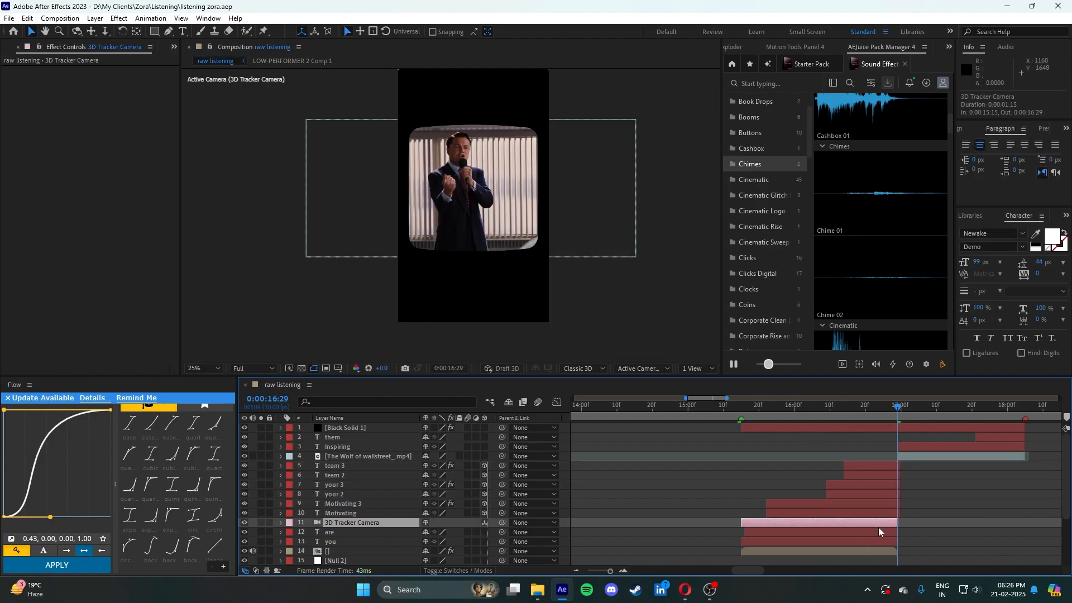
click(872, 548)
key(Page_Up)
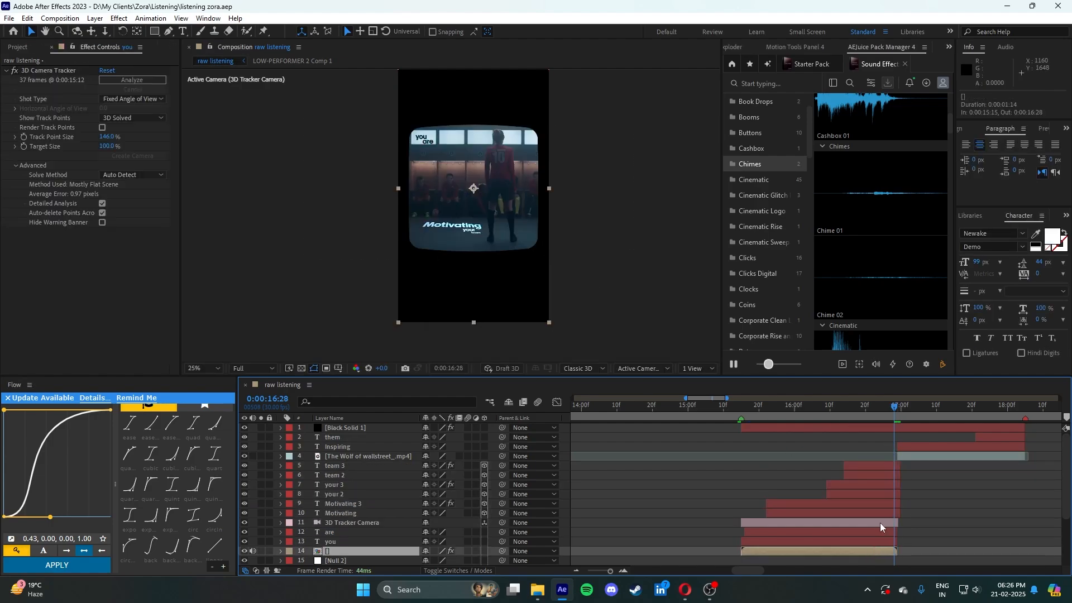
click(879, 523)
click(894, 465)
shift+click(883, 521)
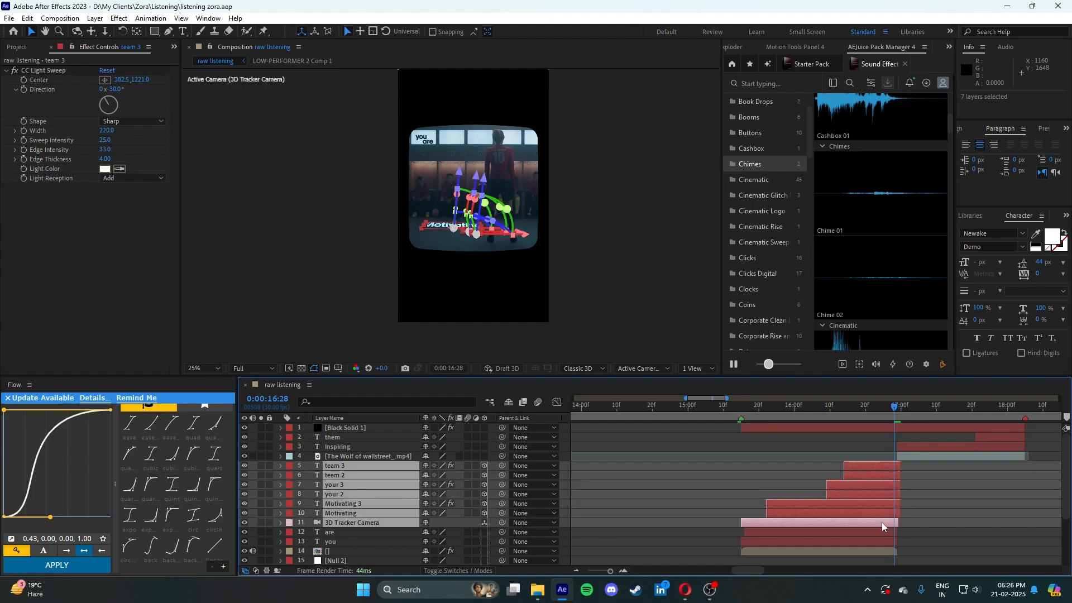
key(alt+bracketright)
- Play back the title sequence from 0:00:15:15 and scrub back through the locker room shot
click(744, 410)
click(783, 447)
key(space)
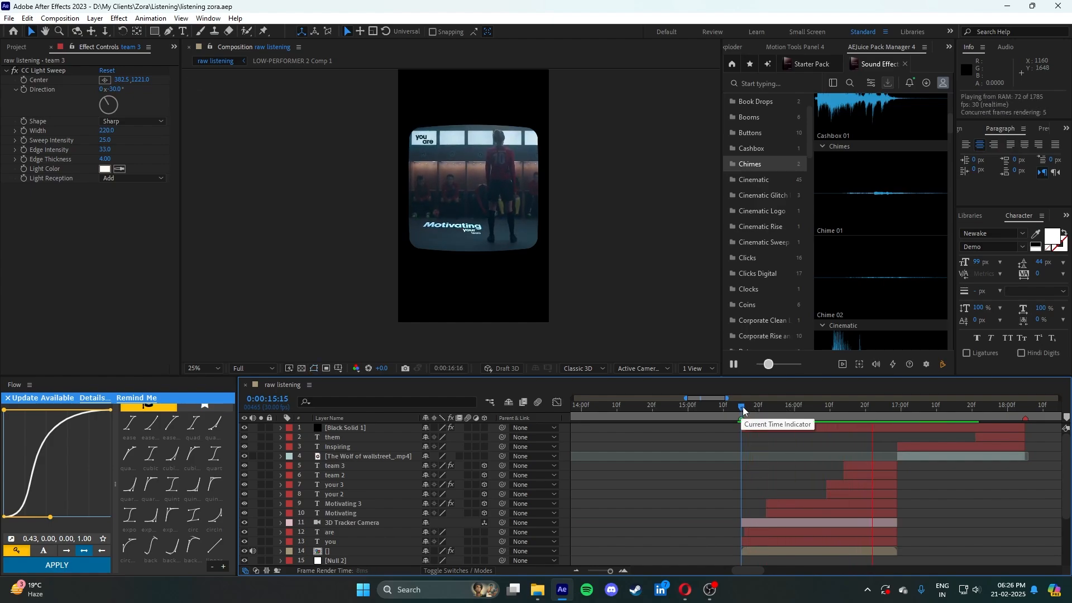
click(858, 410)
key(space)
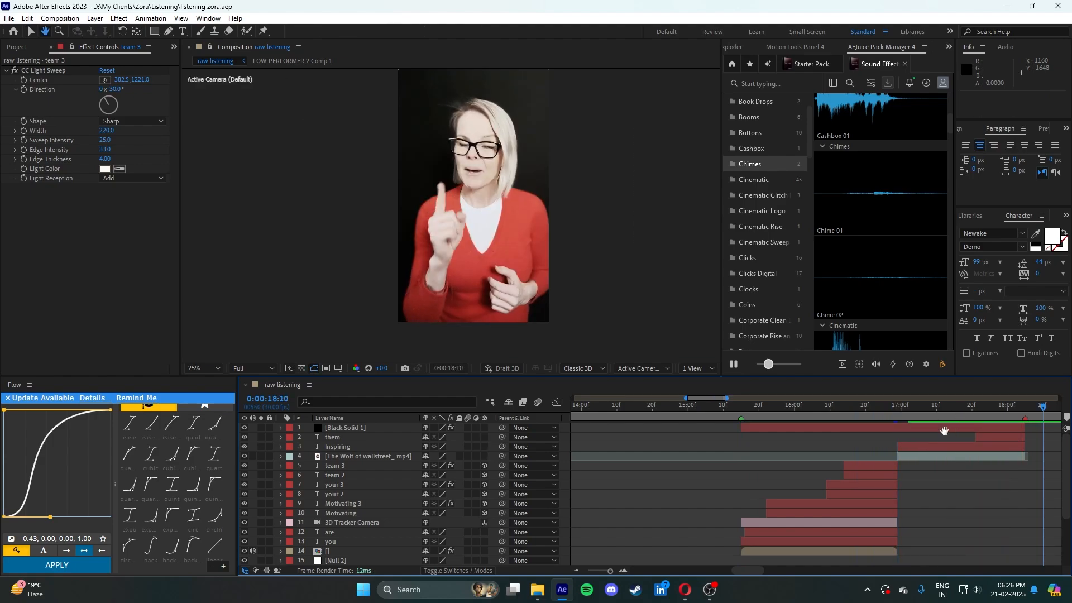
click(911, 407)
drag(902, 407, 819, 408)
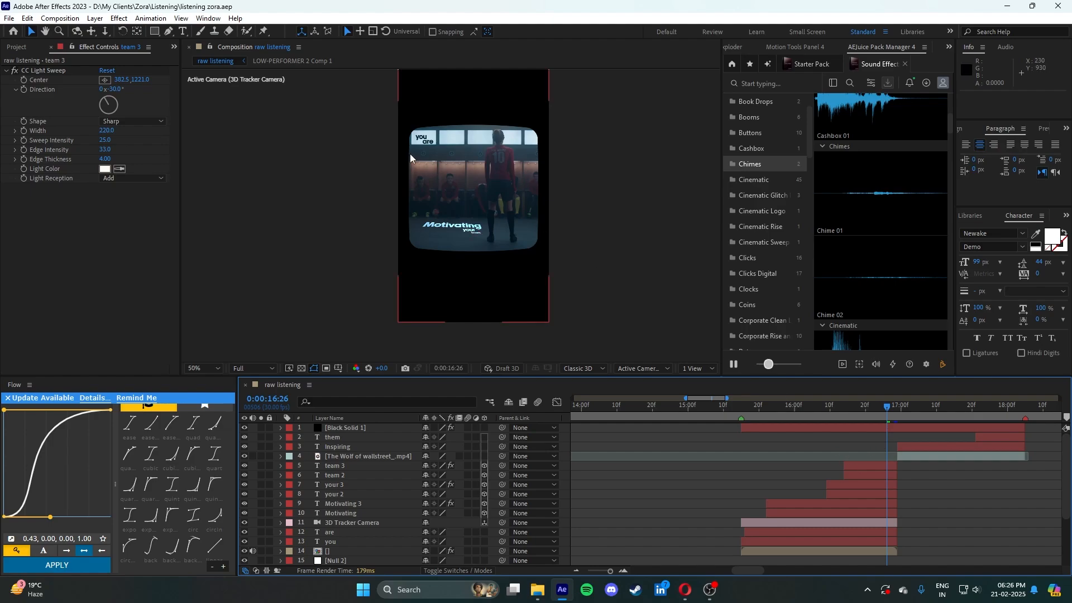
- Apply Posterize Time with a frame rate of 15 to the "you" layer and copy the effect to the "are" layer
scroll(410, 153, up, 2)
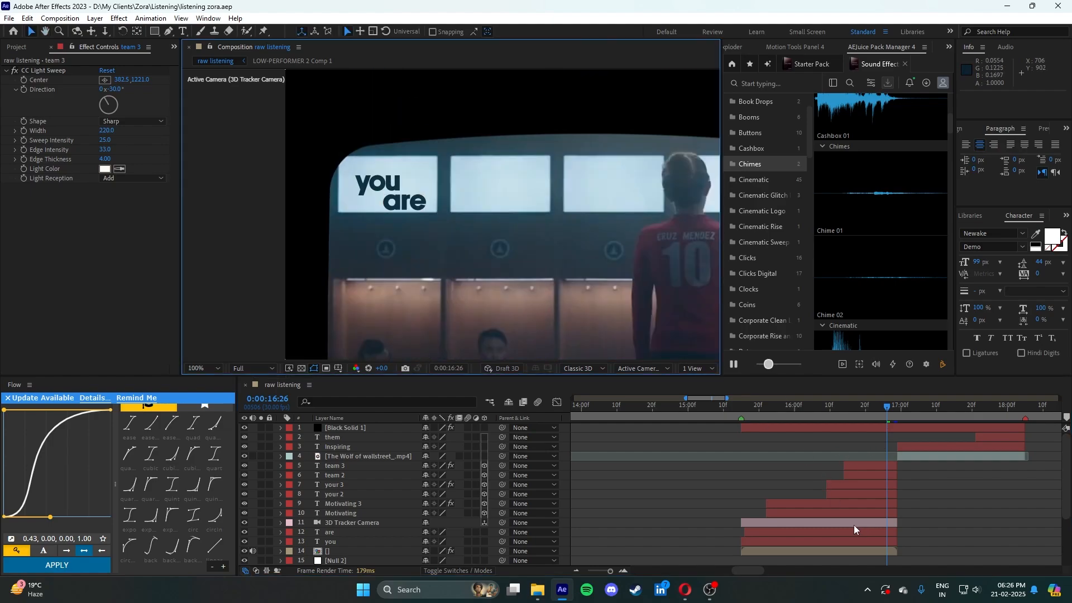
click(847, 542)
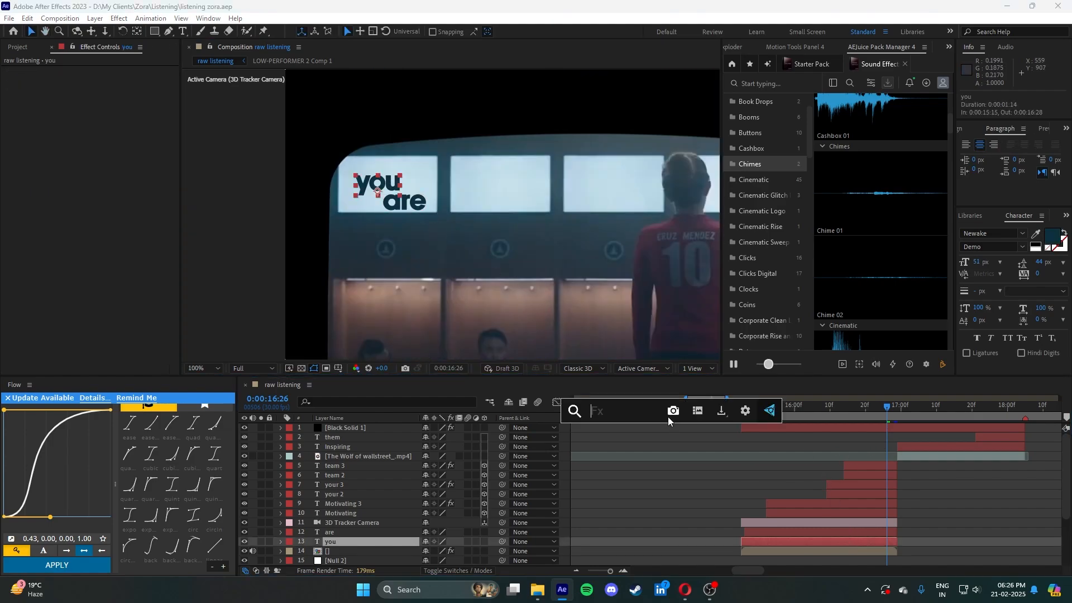
key(ctrl+space)
text(pos)
click(641, 452)
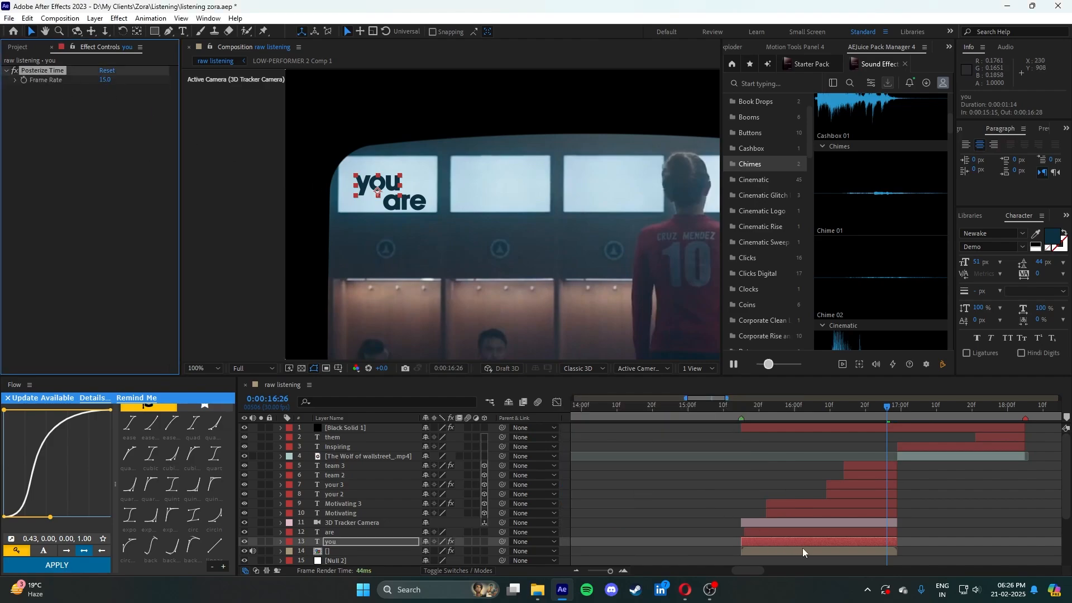
click(816, 531)
key(ctrl+v)
- Paste the Posterize Time effect onto all six floor text layers, from "Motivating" to "team 3", and save the project
click(836, 512)
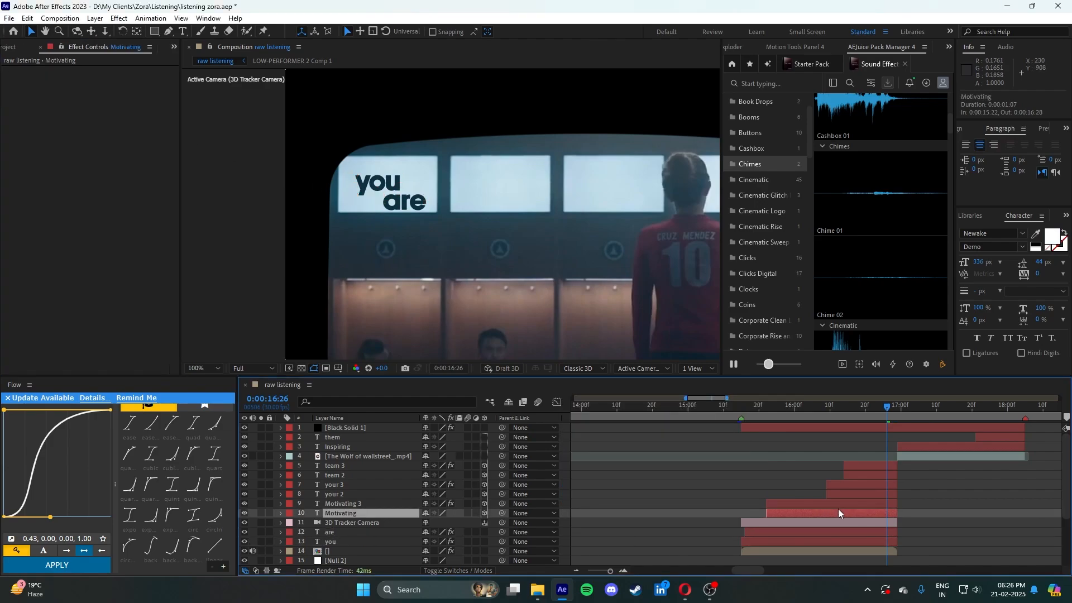
click(842, 502)
key(ctrl+v)
click(857, 494)
key(ctrl+v)
click(865, 484)
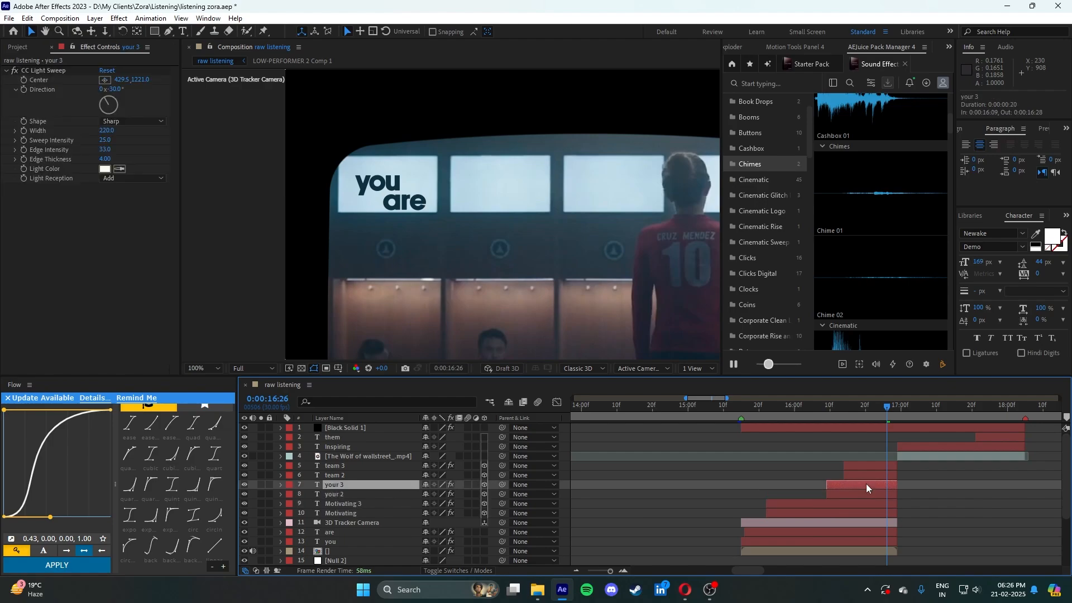
key(ctrl+v)
click(868, 474)
key(ctrl+v)
click(876, 467)
key(ctrl+v)
click(880, 444)
key(ctrl+s)
- Play back the locker room titles from the start of the shot with the whole frame in view
drag(883, 407, 745, 421)
scroll(515, 143, down, 2)
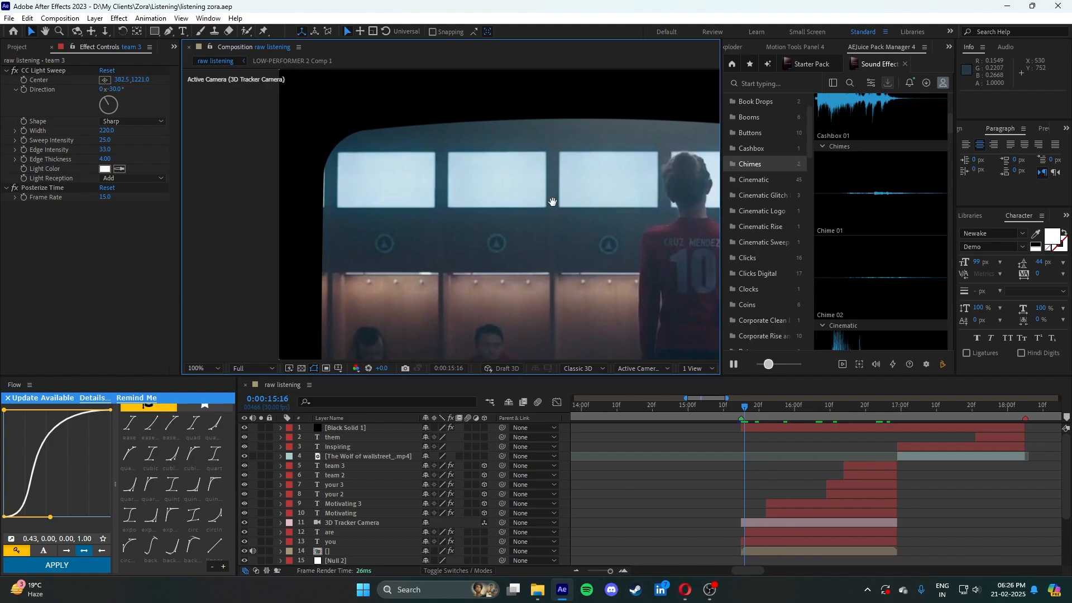
click(740, 409)
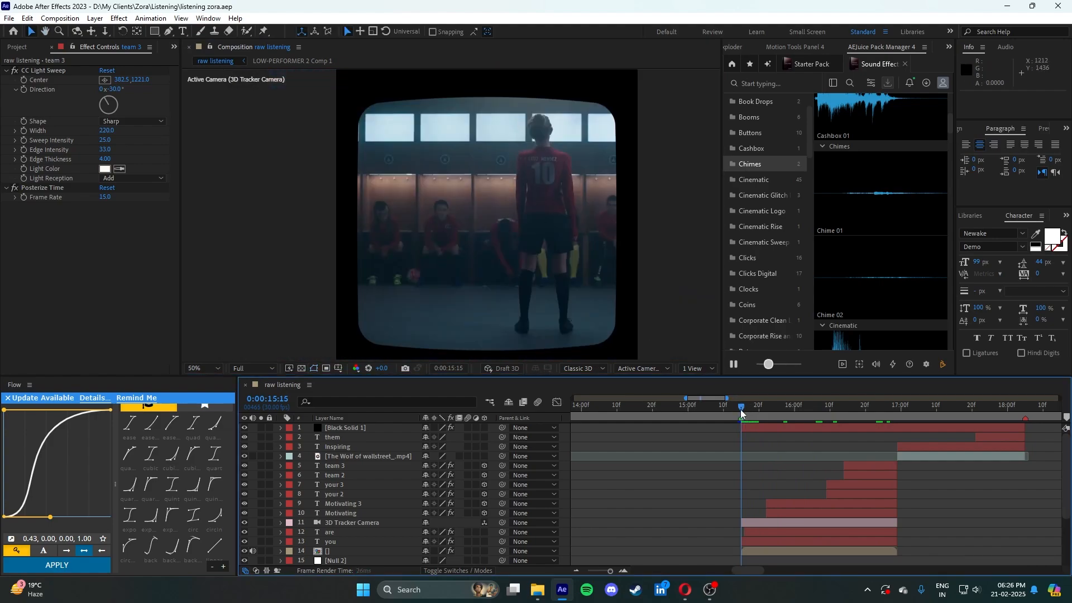
key(space)
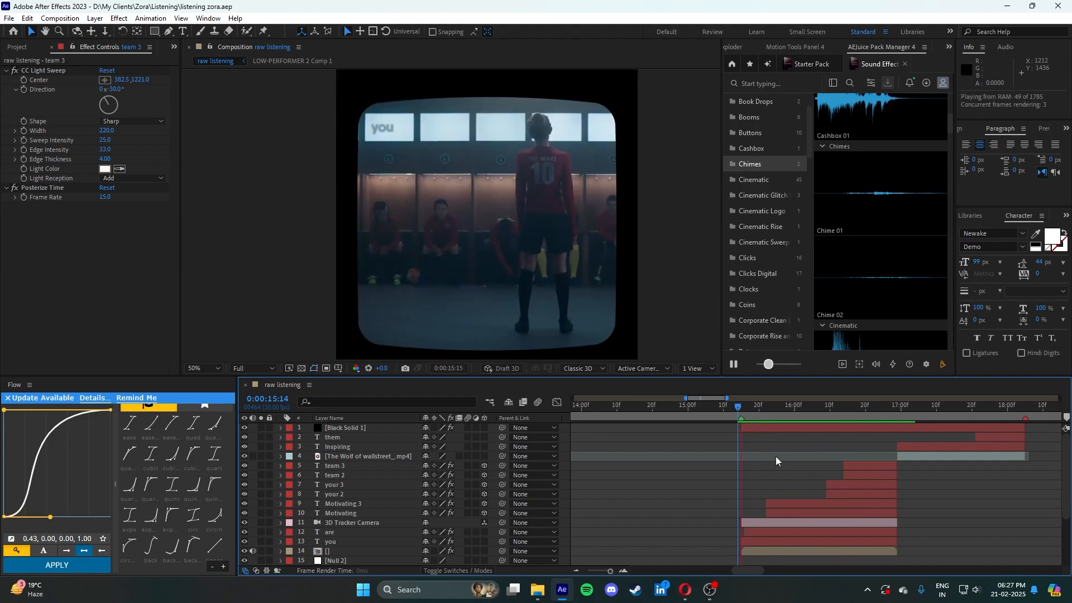
- Inspect the keyframes of the title layers, starting with "Motivating" and "Motivating 3", and collapse their properties again
click(805, 510)
shift+click(804, 504)
key(u)
mouse_move(816, 518)
mouse_down()
mouse_move(790, 556)
mouse_move(830, 524)
mouse_up()
key(F2)
key(u)
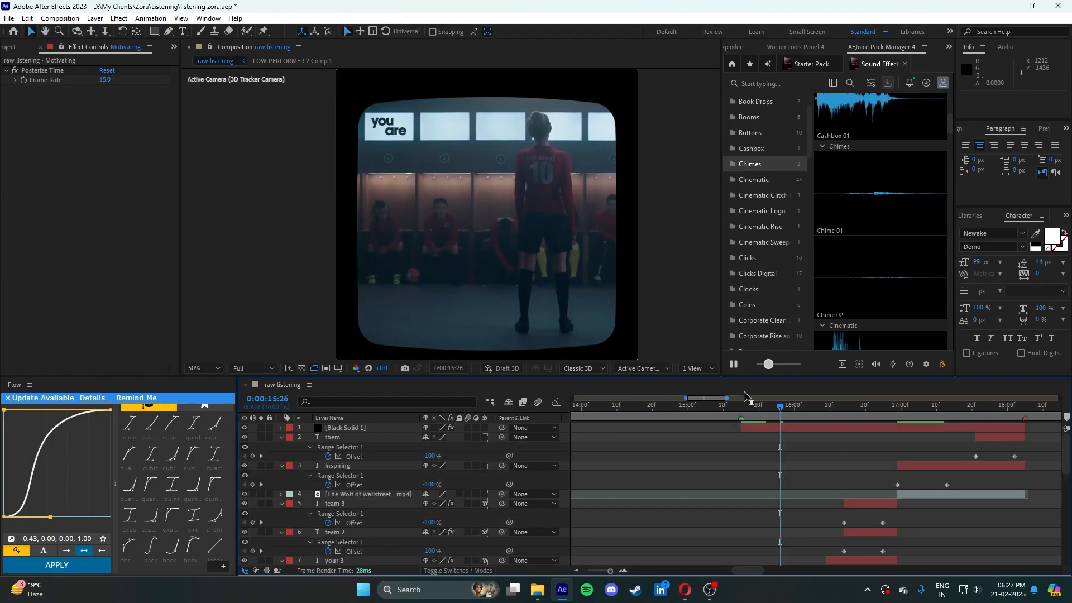
key(u)
key(y)
- Replay the posterized locker room titles from 0:00:15:15 up to the cut to the next clip
drag(780, 407, 741, 408)
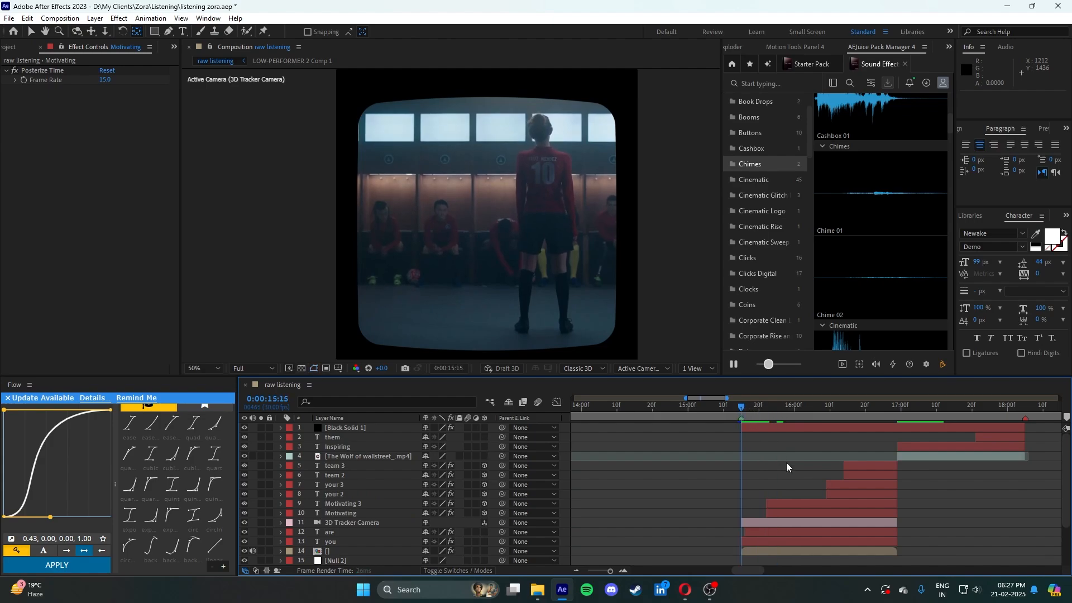
key(space)
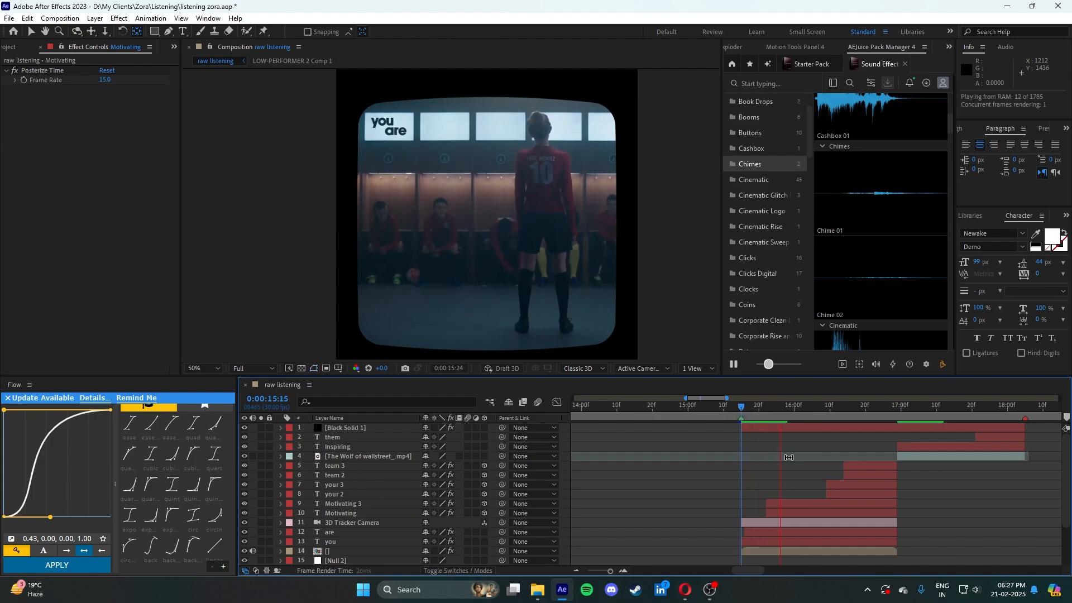
click(756, 416)
key(space)
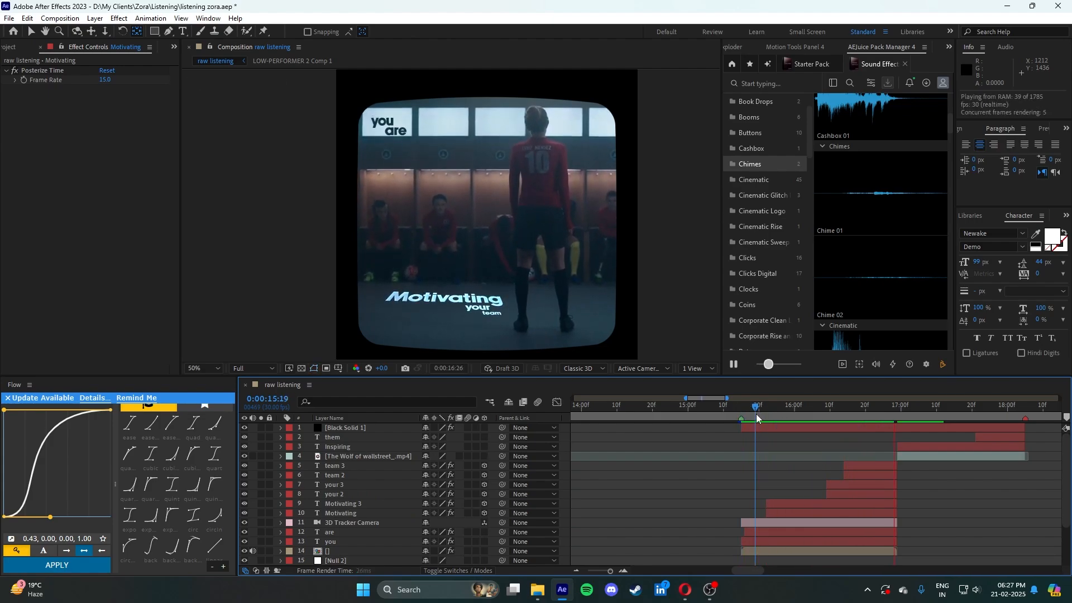
key(space)
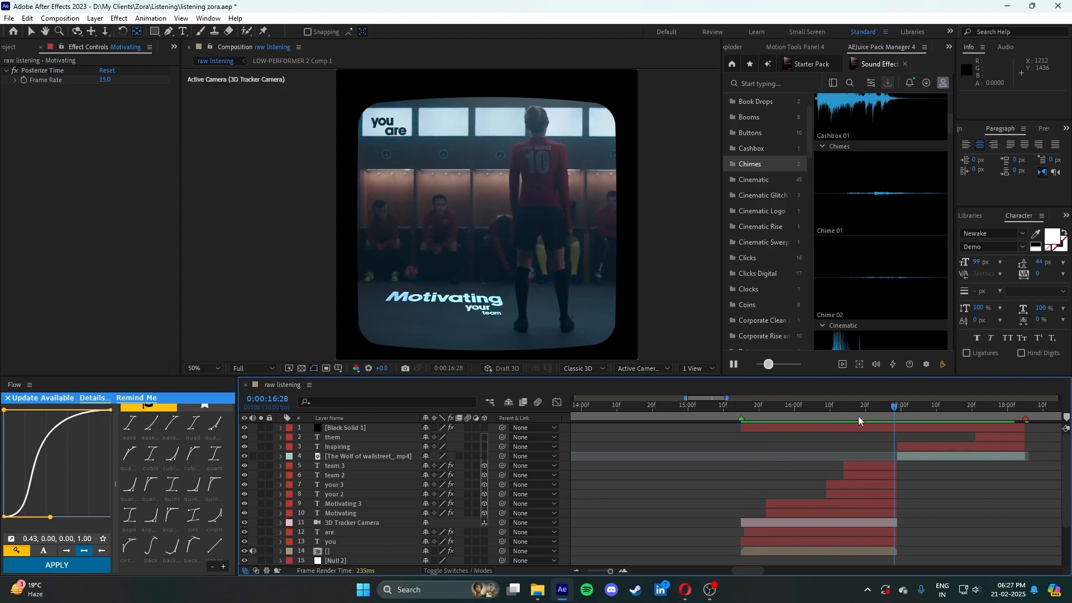
- Paste the Posterize Time effect onto the "Inspiring" and "them" layers, and save the project
drag(898, 413, 995, 410)
click(986, 446)
shift+click(986, 439)
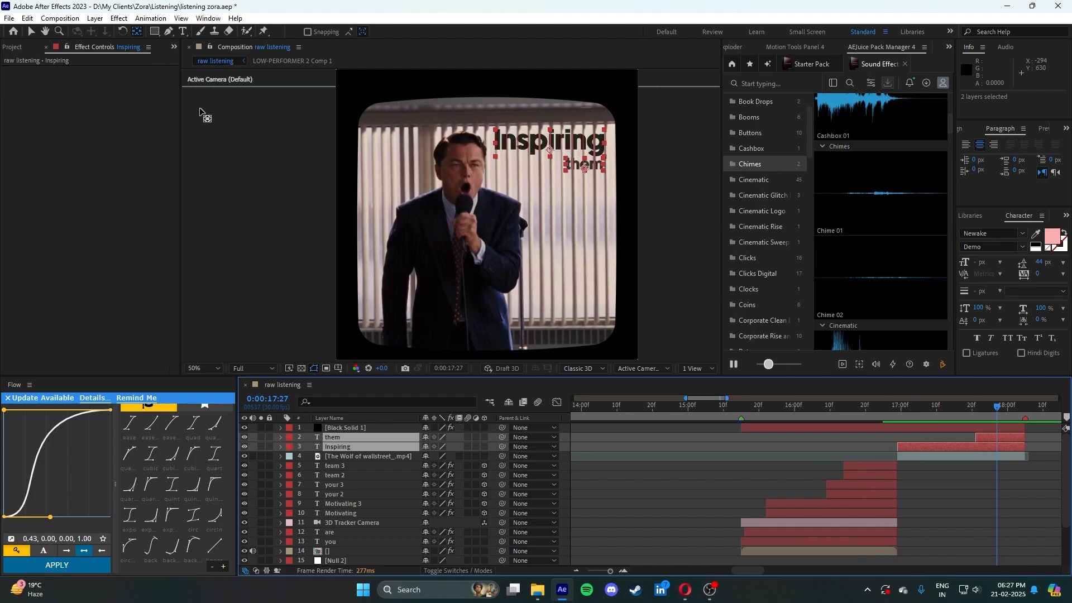
click(33, 32)
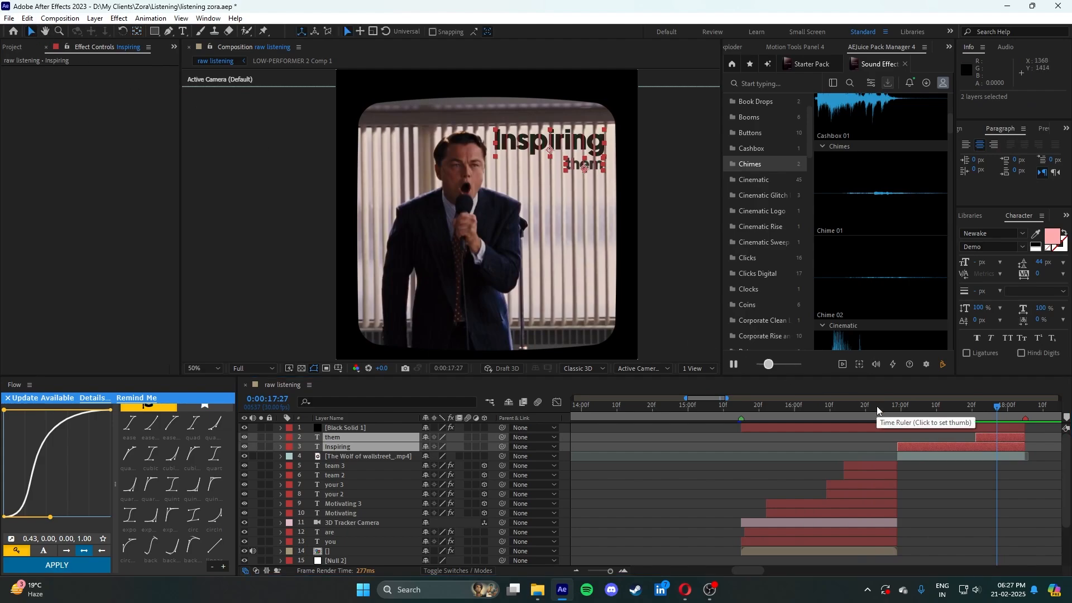
key(ctrl+v)
click(1037, 518)
key(ctrl+s)
- Play back the "Inspiring them" titles from the beginning of the Wolf of Wall Street clip
click(986, 407)
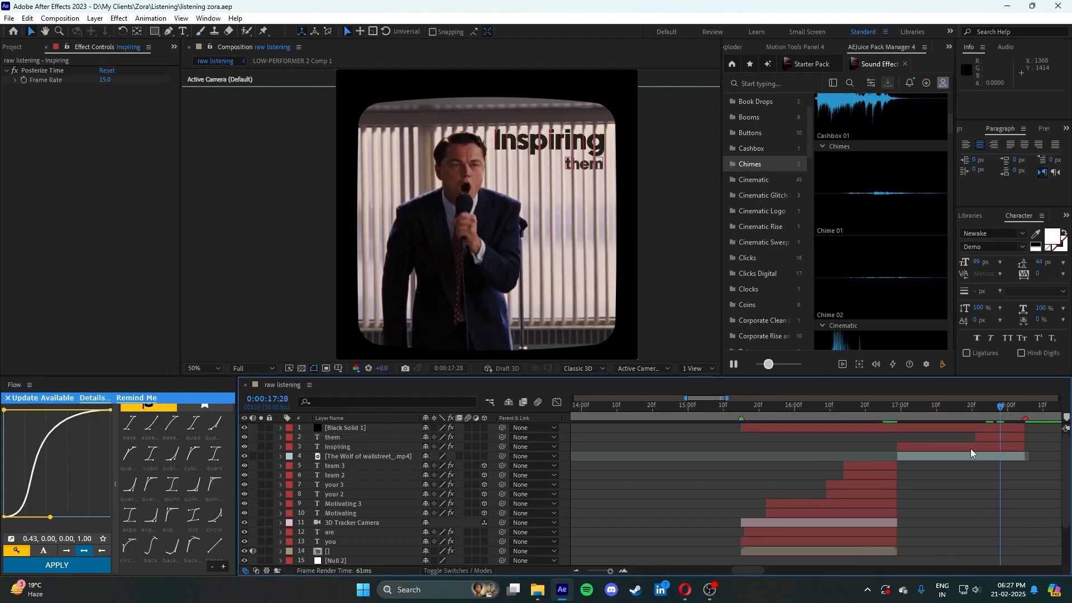
click(988, 446)
drag(999, 406, 903, 414)
key(space)
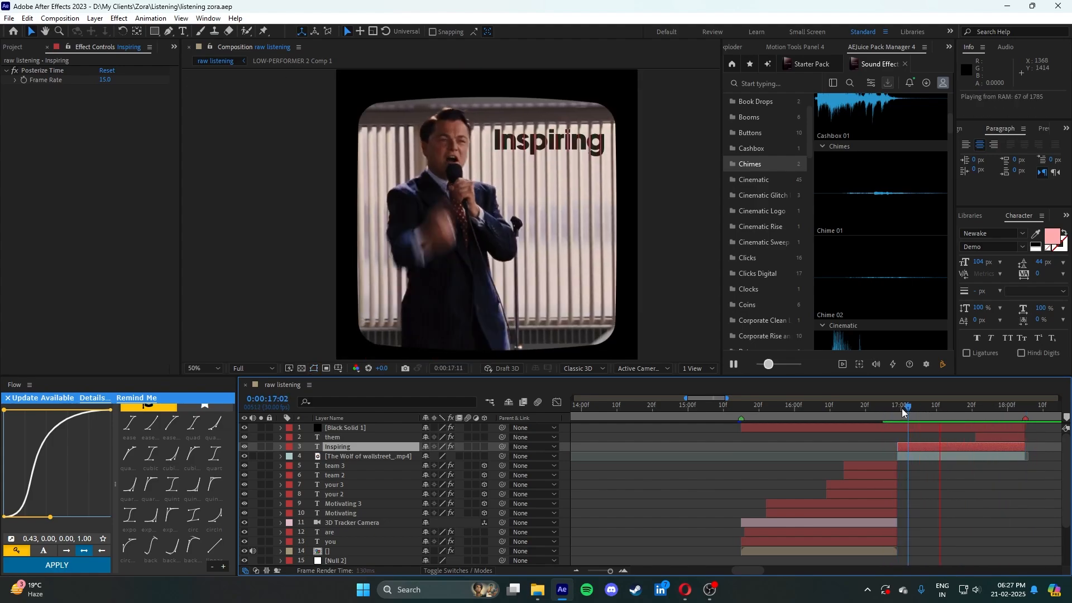
key(space)
- Start the "them" layer slightly earlier, keeping its end at the clip's cut, and play back the shot from 0:00:17:00
drag(987, 436, 1024, 435)
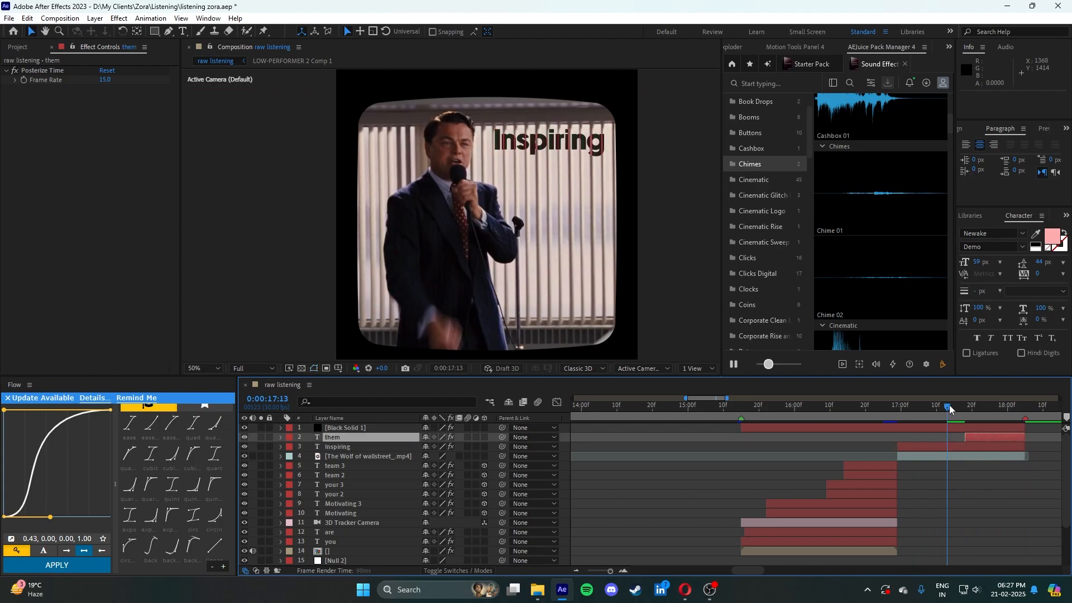
click(900, 406)
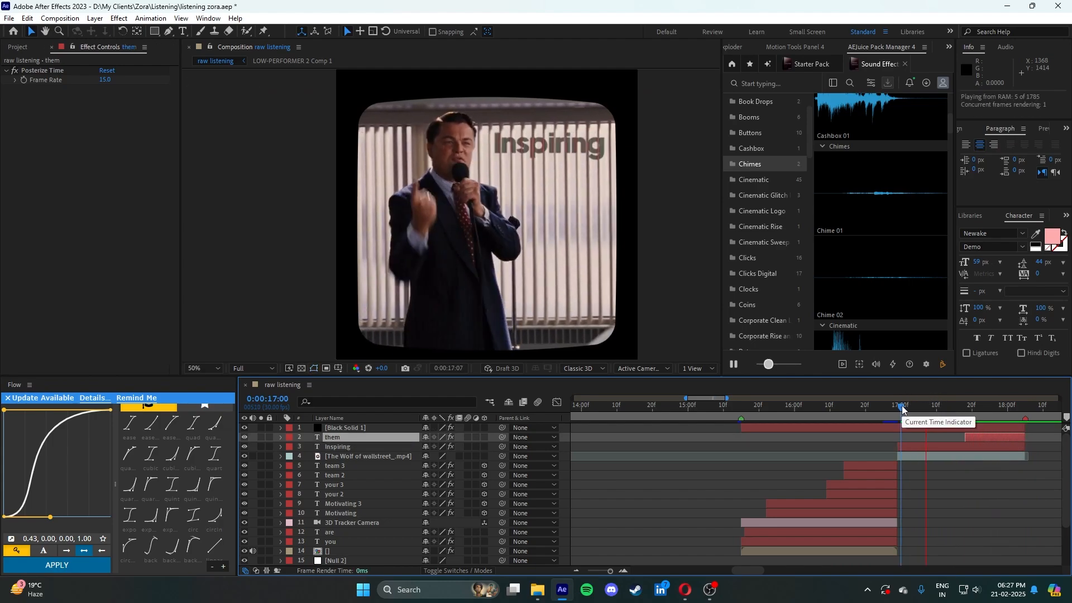
click(937, 468)
key(space)
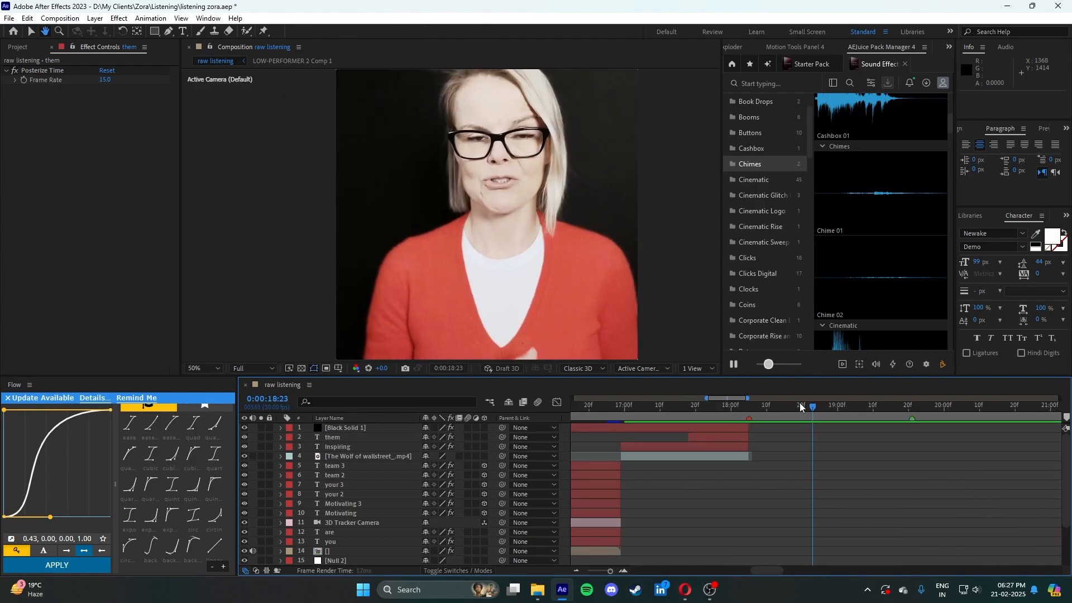
key(space)
- Save the project and play back the whole title sequence from 0:00:15:15
drag(799, 404, 694, 433)
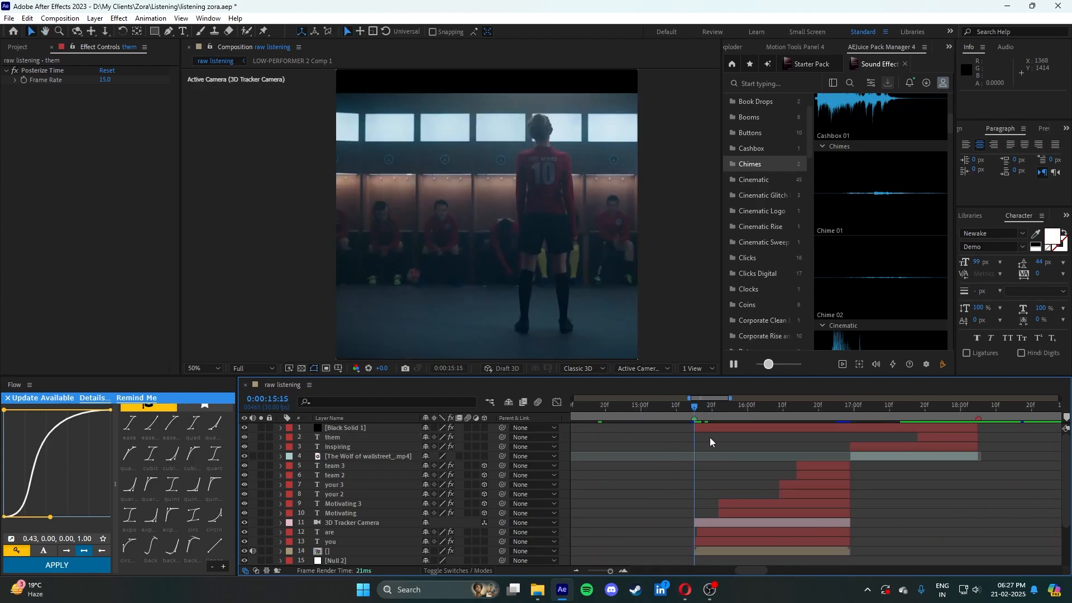
key(ctrl+s)
key(space)
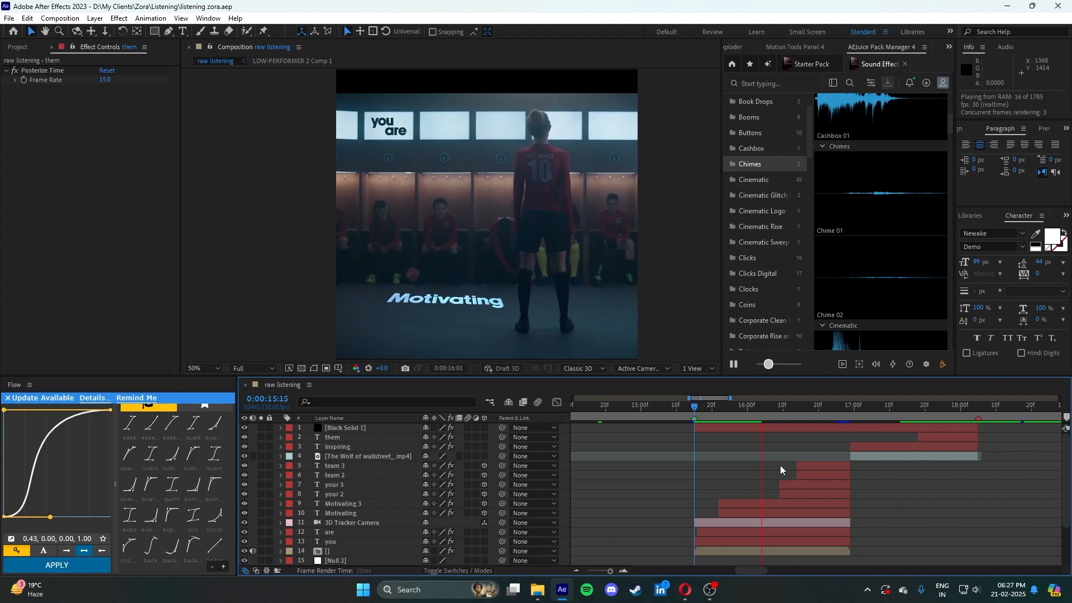
click(703, 410)
key(space)
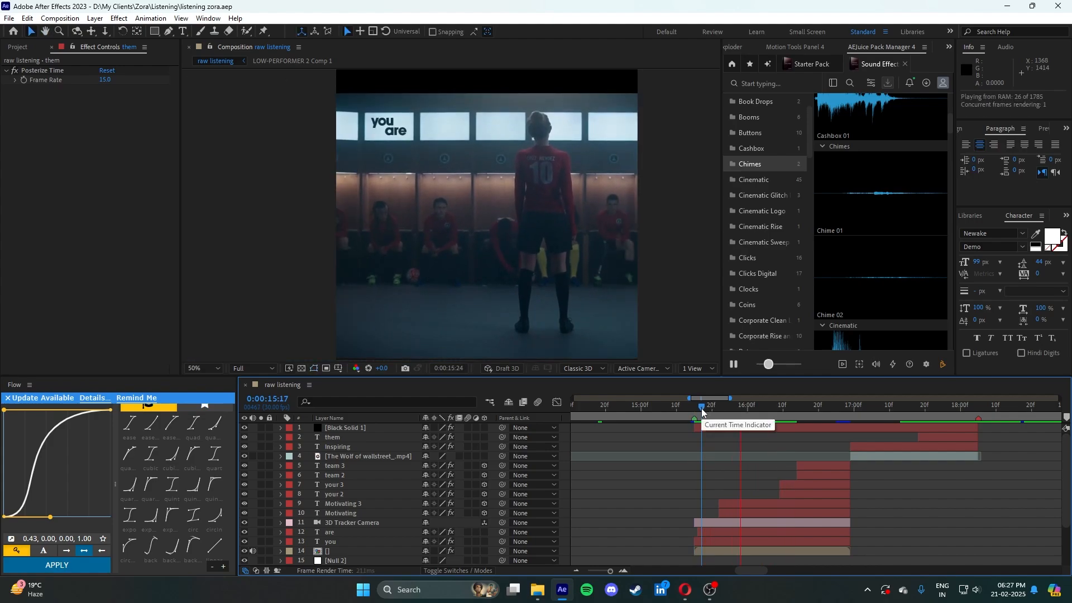
- Play back the locker-room titles from 0:00:15:17
click(700, 409)
key(space)
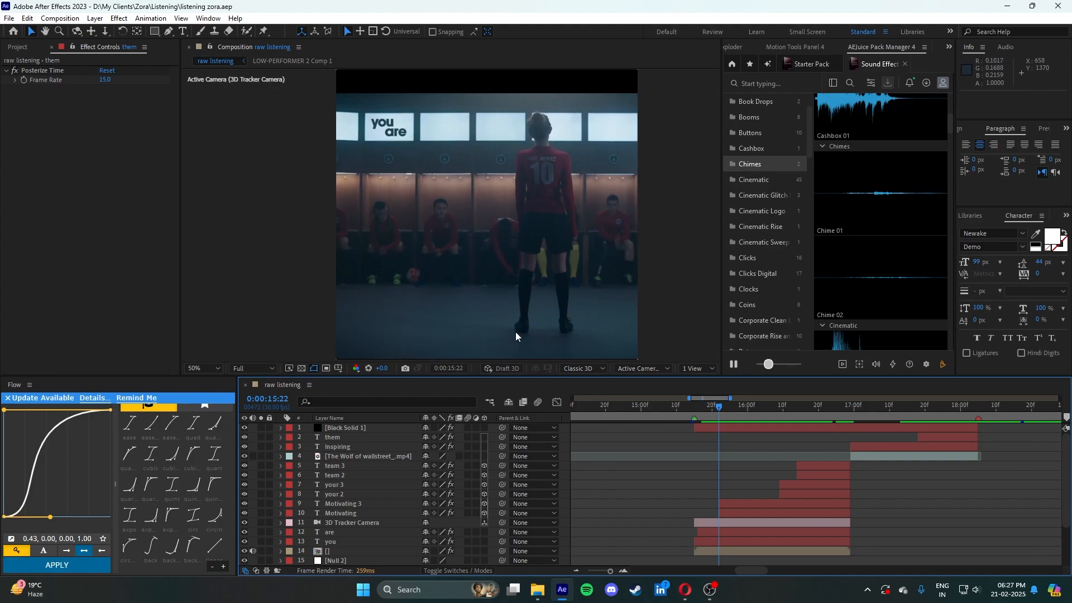
key(comma)
key(comma)
key(space)
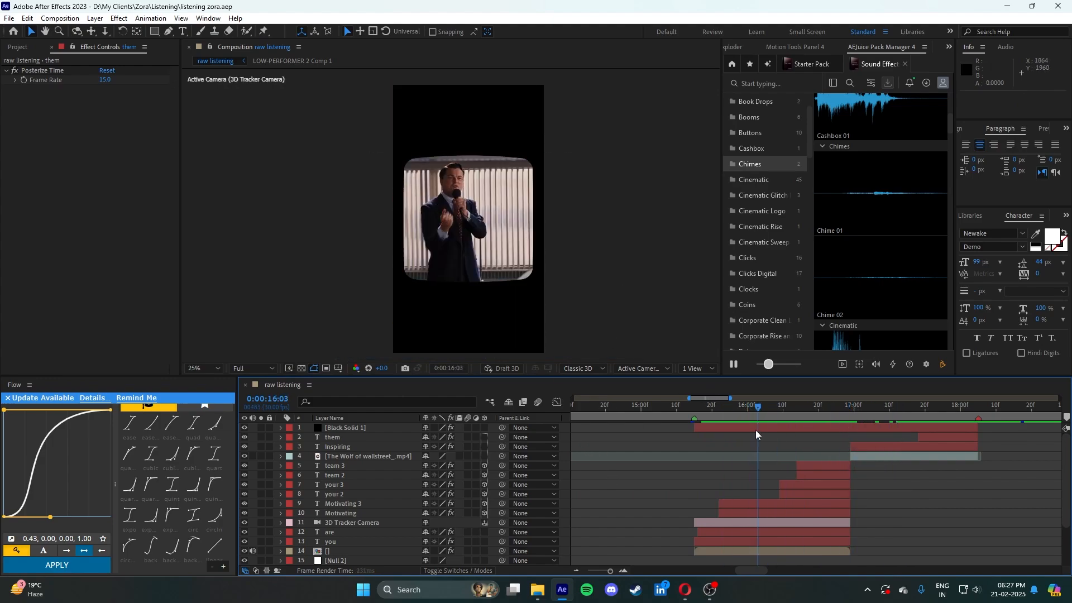
- Set the composition's preview resolution to Half and review the locker-room titles again from 0:00:15:15
click(268, 366)
click(273, 408)
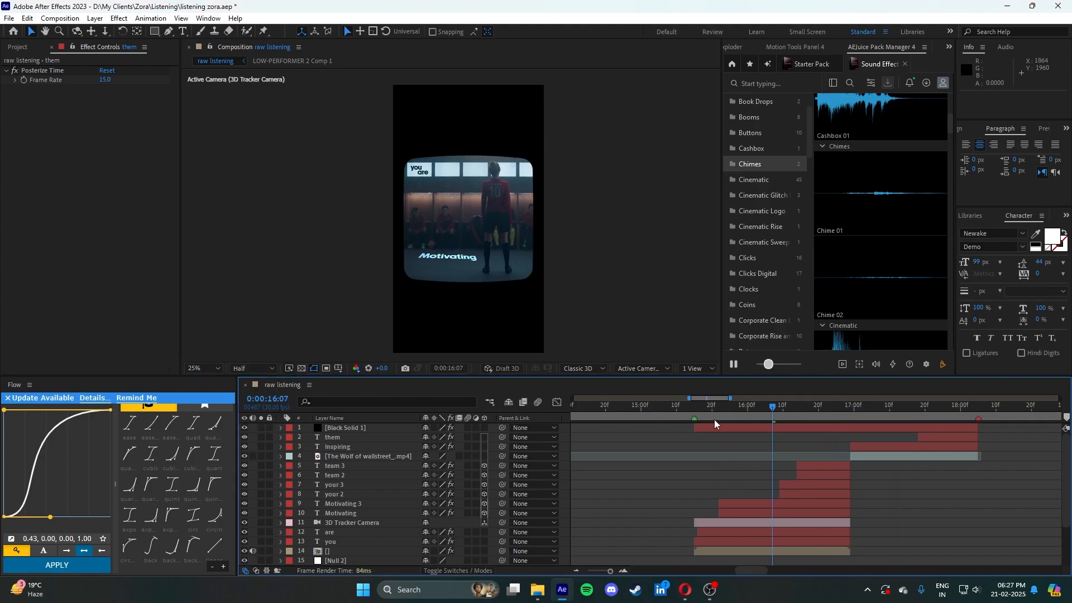
drag(804, 404, 695, 431)
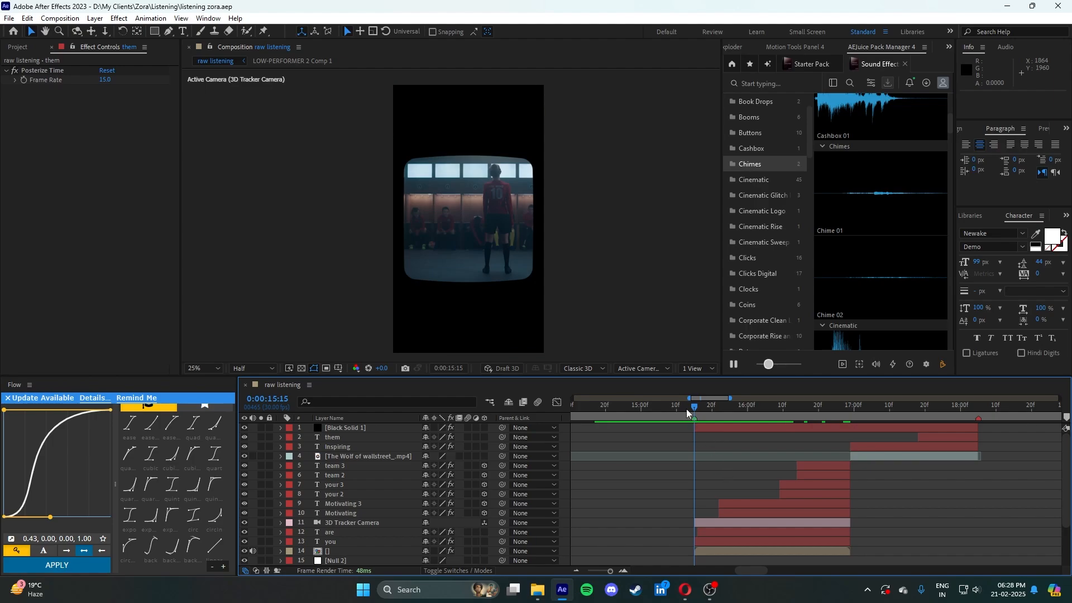
drag(687, 410, 701, 407)
scroll(97, 48, up, 1)
- Import the whole "Text" folder from Sound effect > Artlist SFX on the D drive into the project
double_click(62, 261)
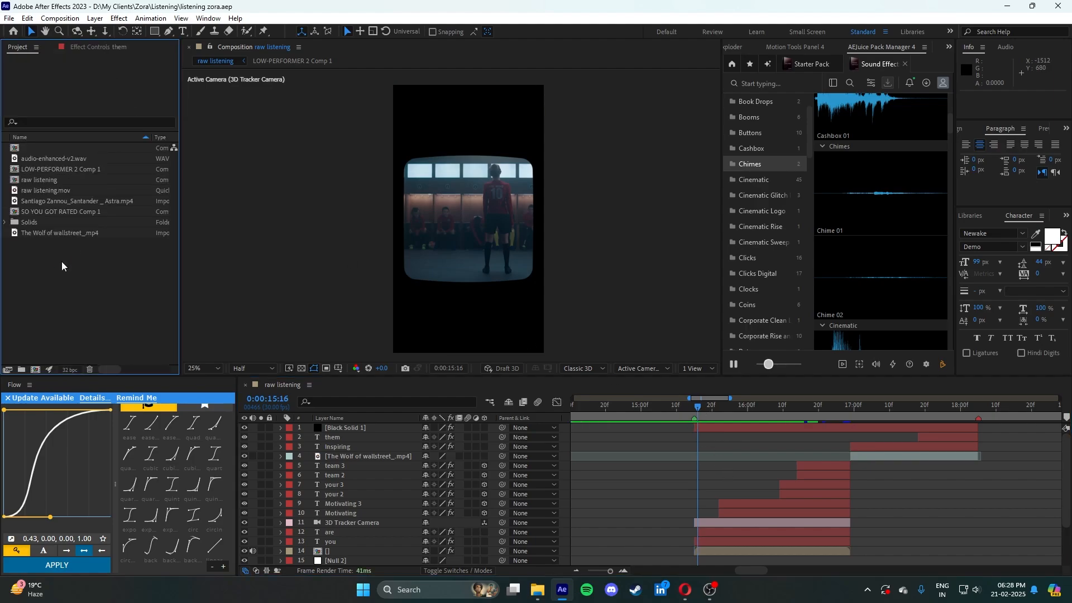
click(533, 363)
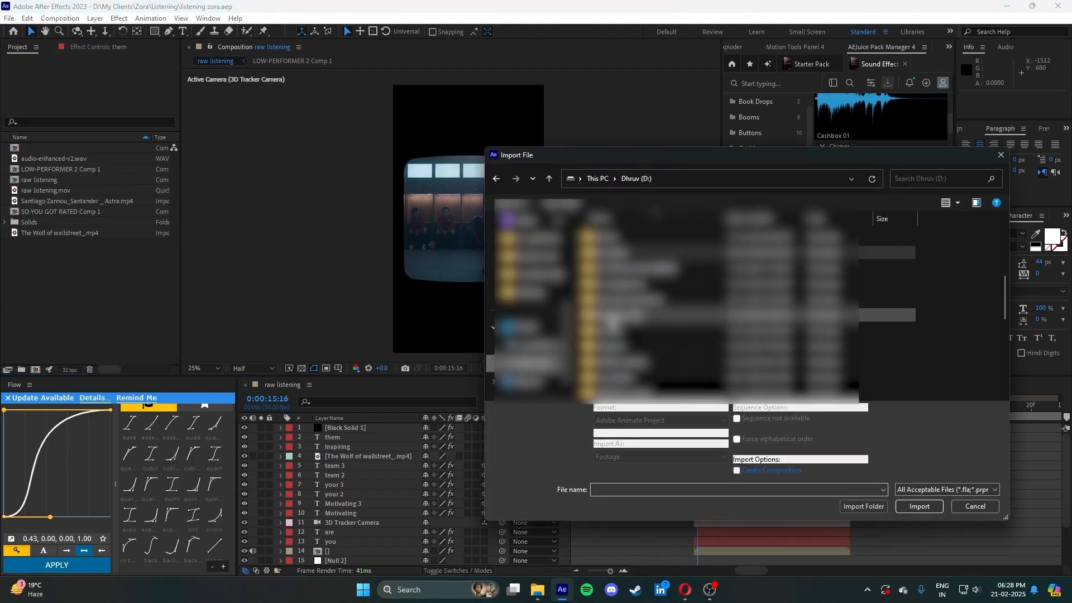
double_click(612, 286)
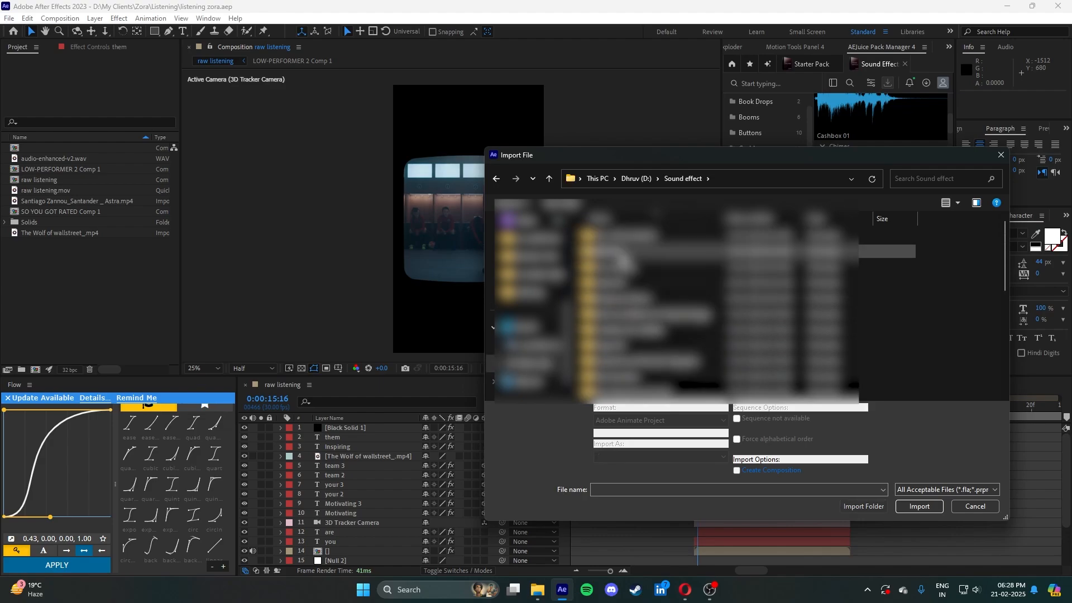
click(606, 282)
double_click(606, 282)
click(616, 239)
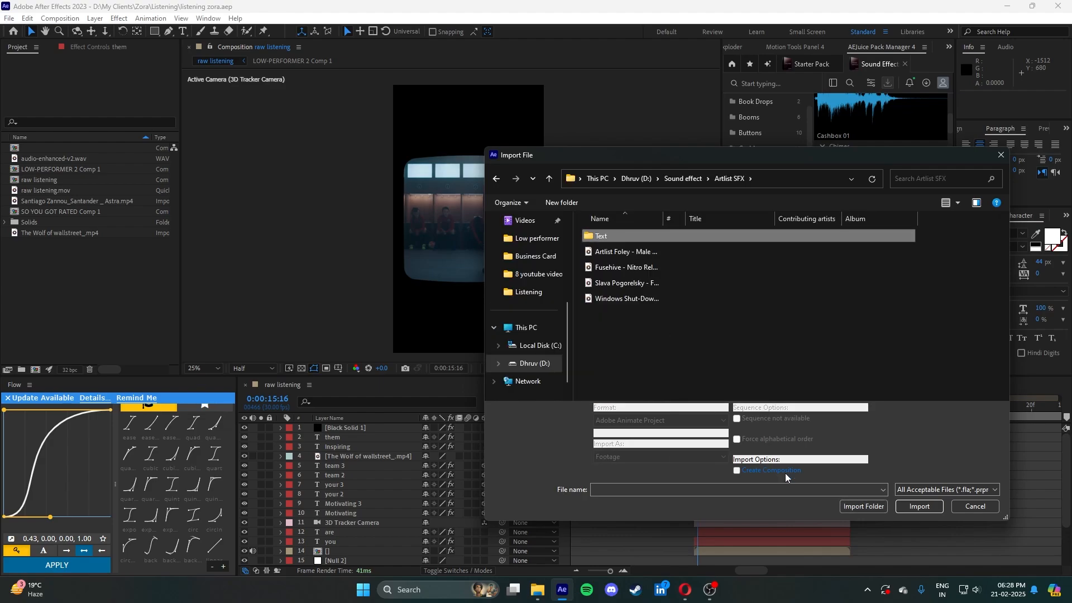
click(862, 506)
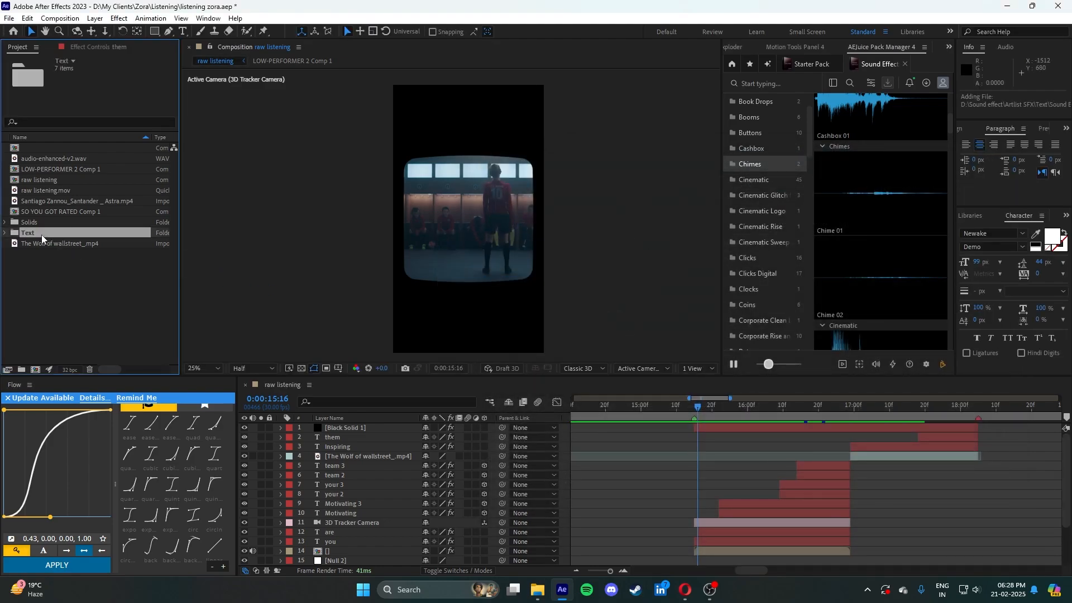
- Expand the imported "Text" folder and audition its "Tight Beeps Ascending" sound
click(5, 234)
click(106, 338)
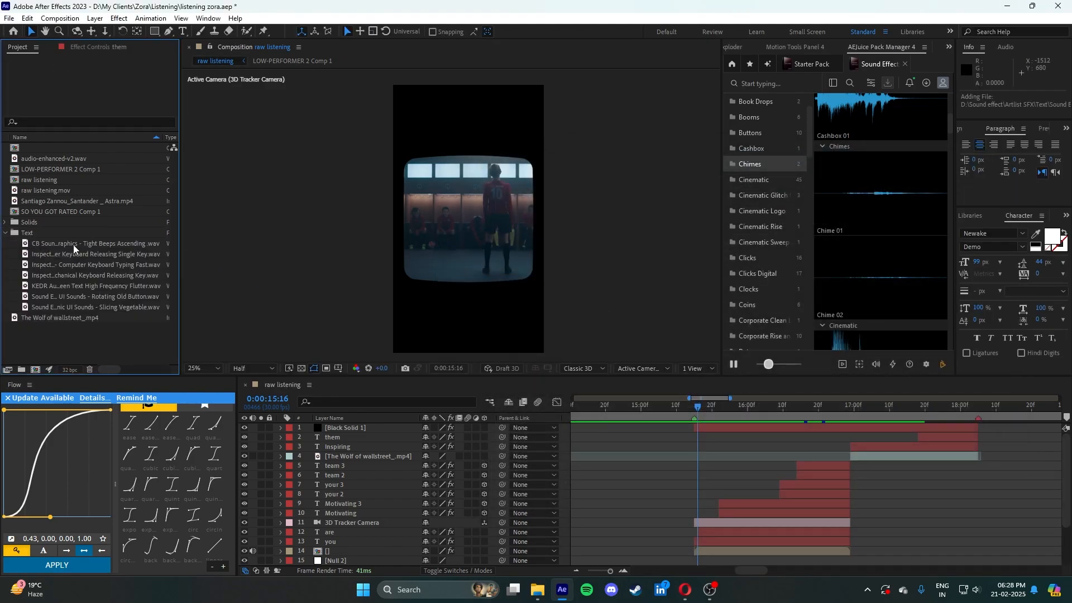
double_click(73, 243)
click(314, 48)
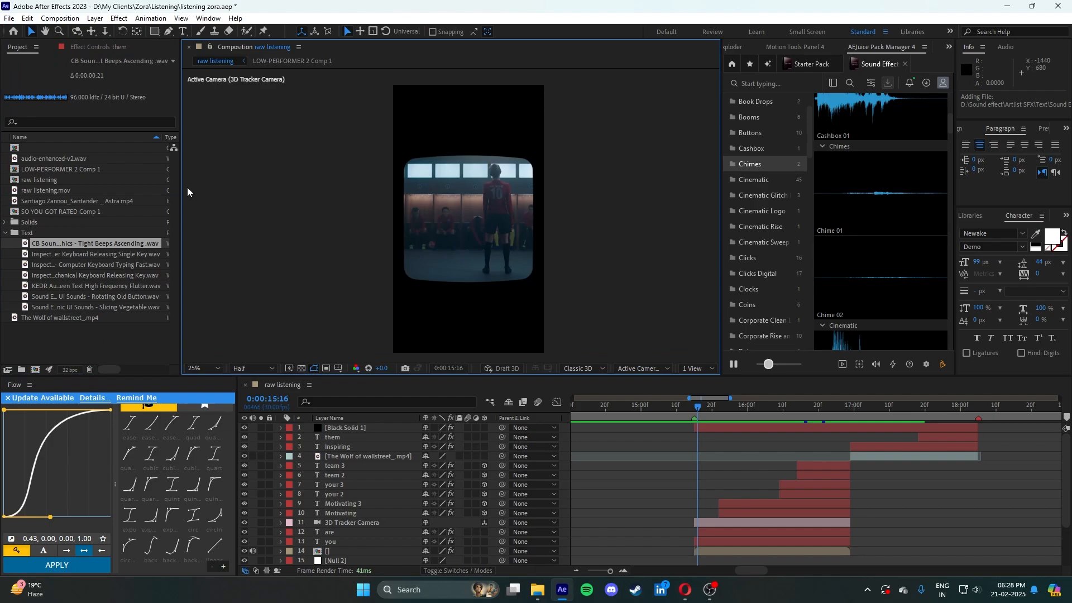
click(82, 329)
click(96, 251)
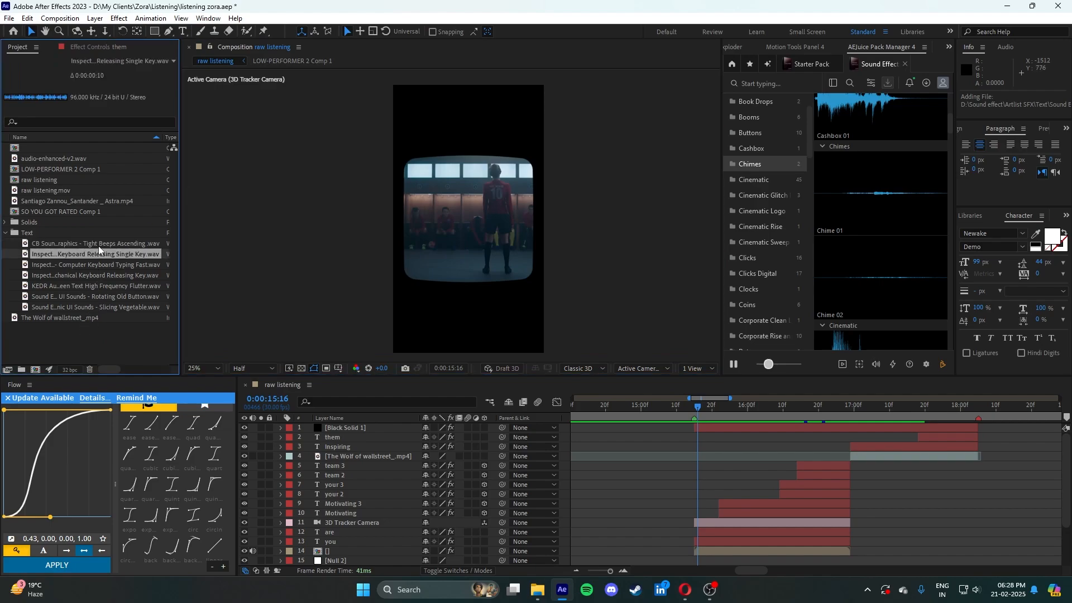
click(99, 246)
click(112, 343)
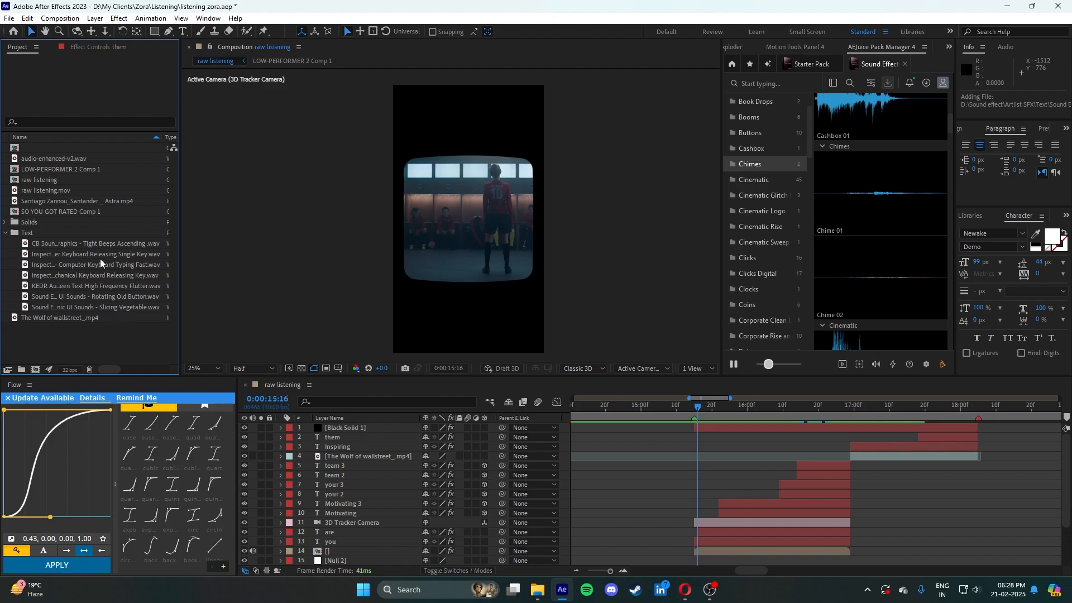
click(63, 243)
click(84, 332)
click(88, 245)
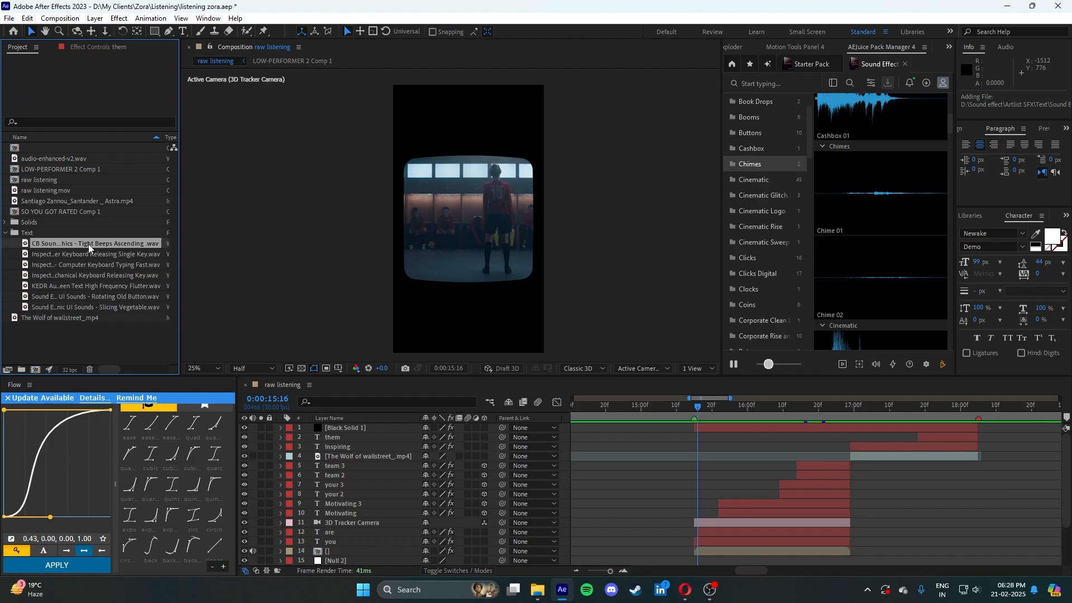
click(96, 339)
click(73, 244)
click(88, 325)
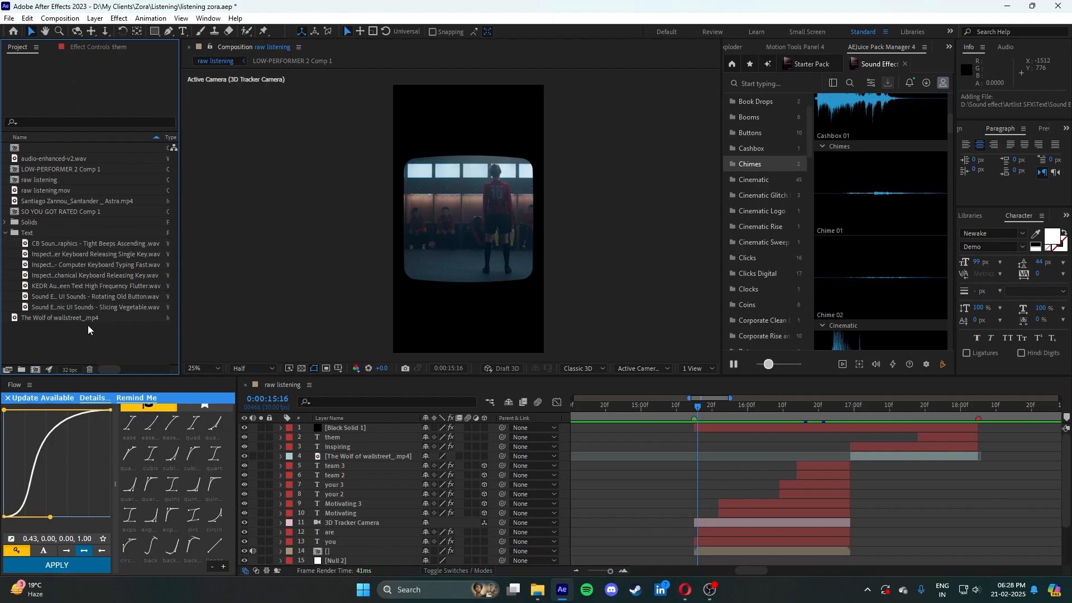
click(74, 243)
double_click(75, 243)
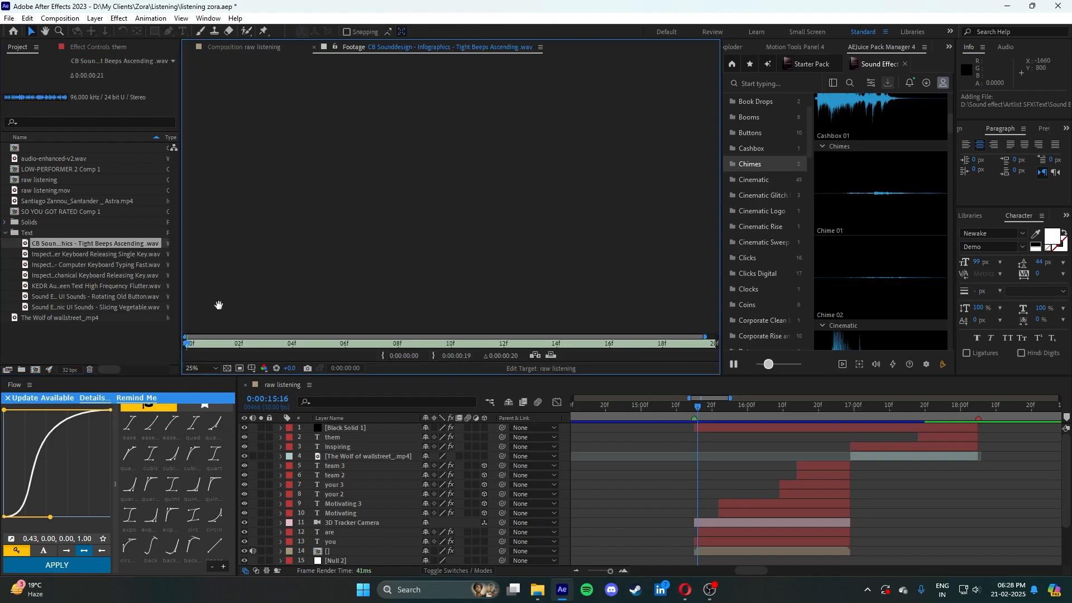
key(space)
click(314, 48)
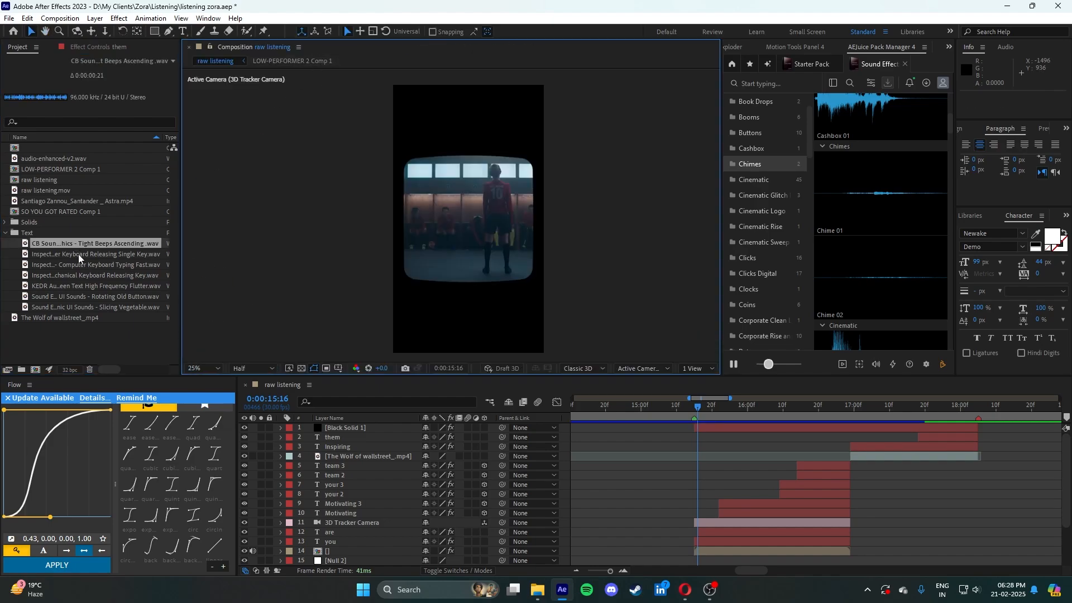
- Try the "Keyboard Releasing Single Key" sound as a layer at 0:00:15:18, and save the project
double_click(78, 254)
click(314, 47)
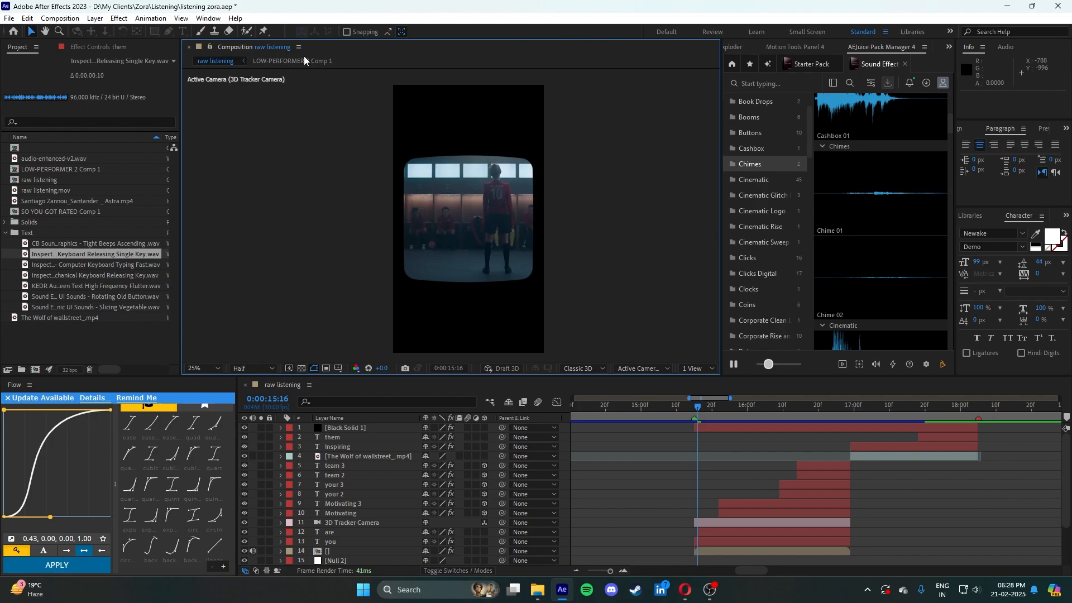
drag(87, 252, 760, 405)
double_click(623, 570)
key(ctrl+s)
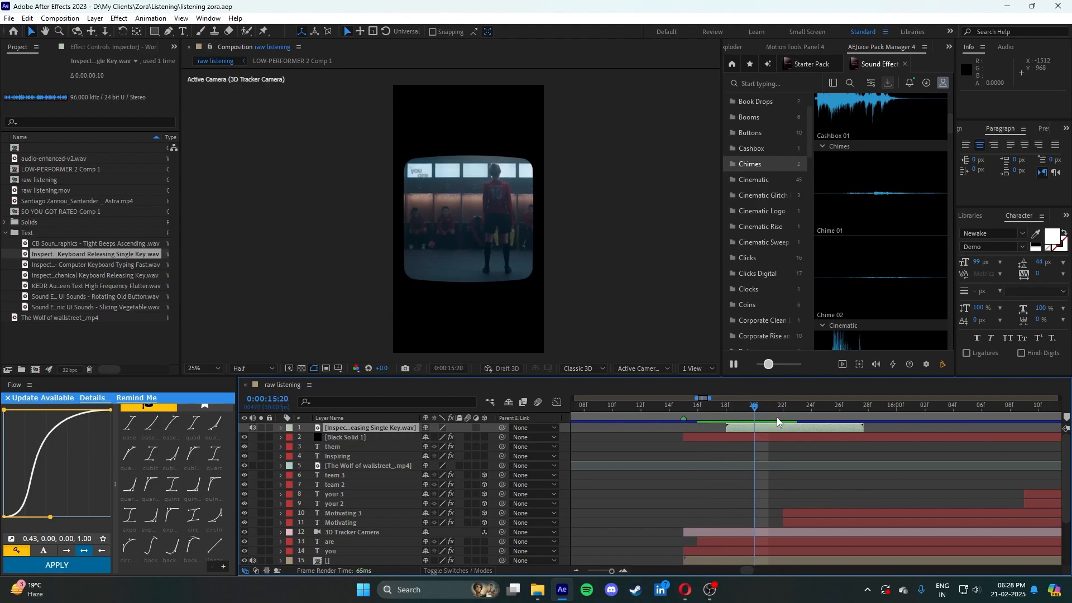
- Check the "Releasing Single Key" layer's waveform against the "you are" title and delete the sound layer
double_click(765, 429)
click(314, 48)
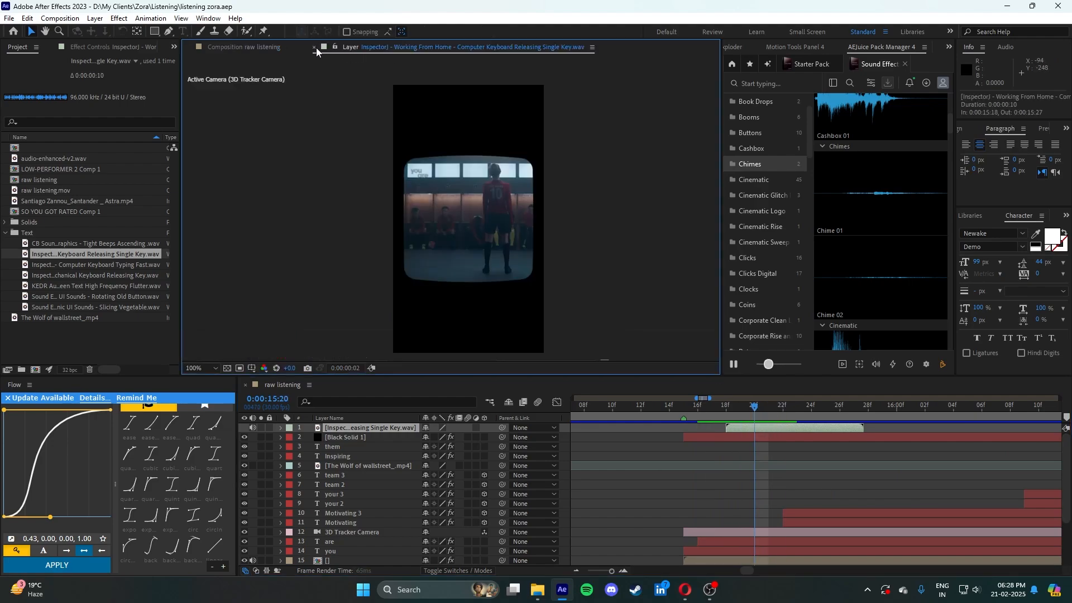
click(727, 460)
click(744, 429)
key(l)
key(l)
key(l)
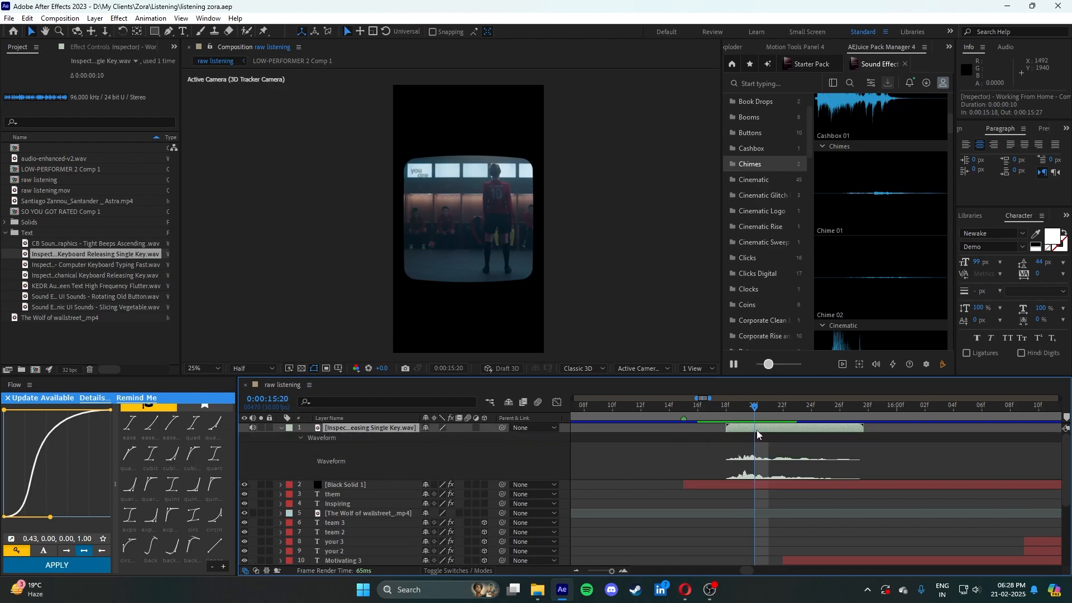
mouse_move(743, 407)
mouse_down()
mouse_move(718, 410)
mouse_move(755, 420)
mouse_move(738, 416)
mouse_up()
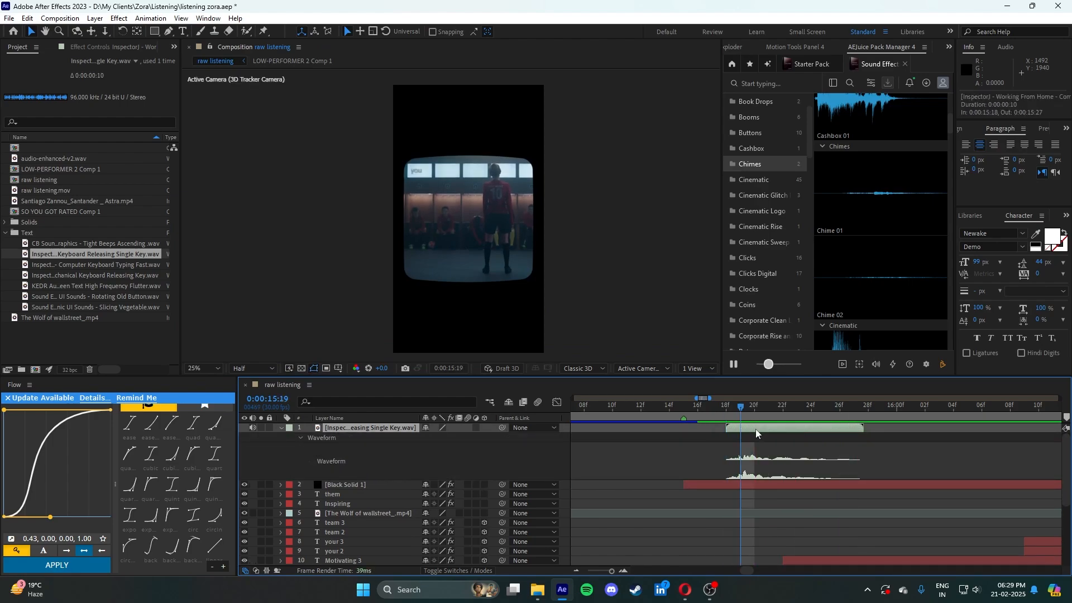
key(Delete)
- Audition the other keyboard sounds in the "Text" folder and add "Mechanical Keyboard Releasing Key" at 0:00:15:18
click(67, 286)
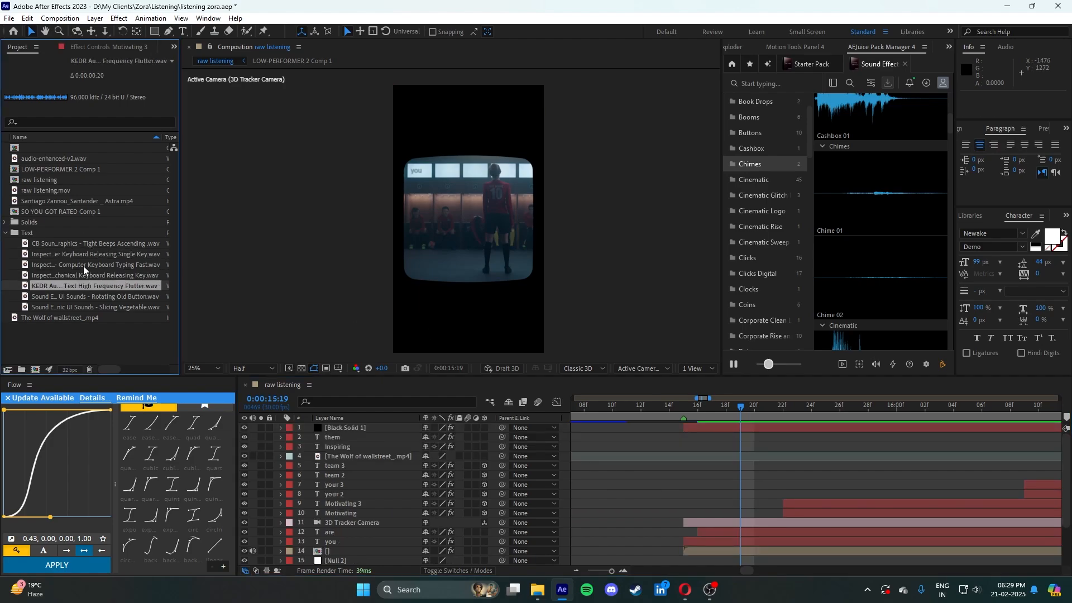
double_click(83, 266)
double_click(110, 273)
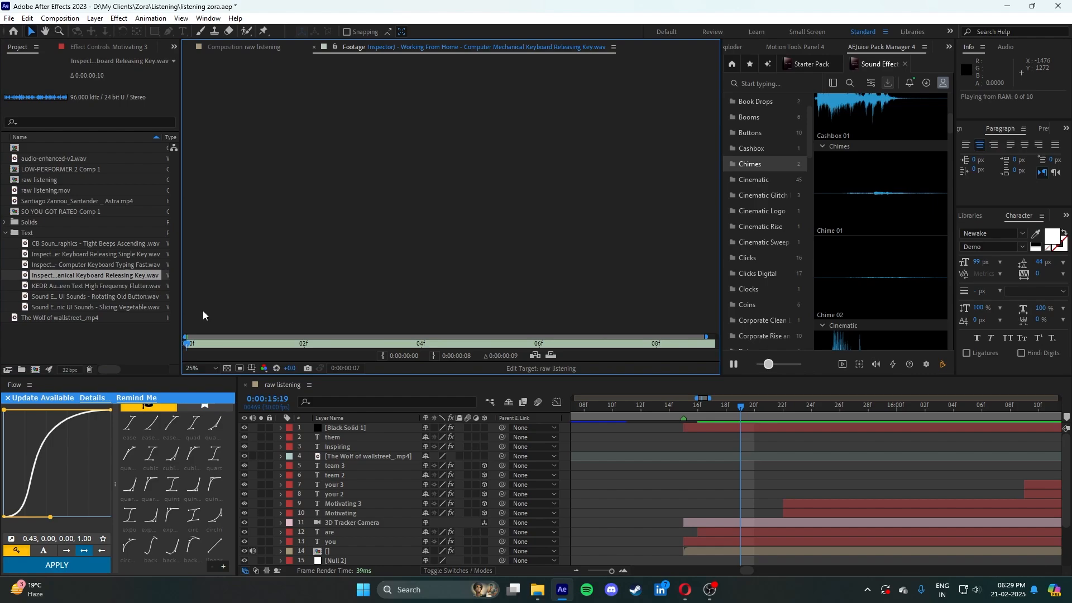
click(312, 47)
drag(106, 275, 731, 427)
click(728, 406)
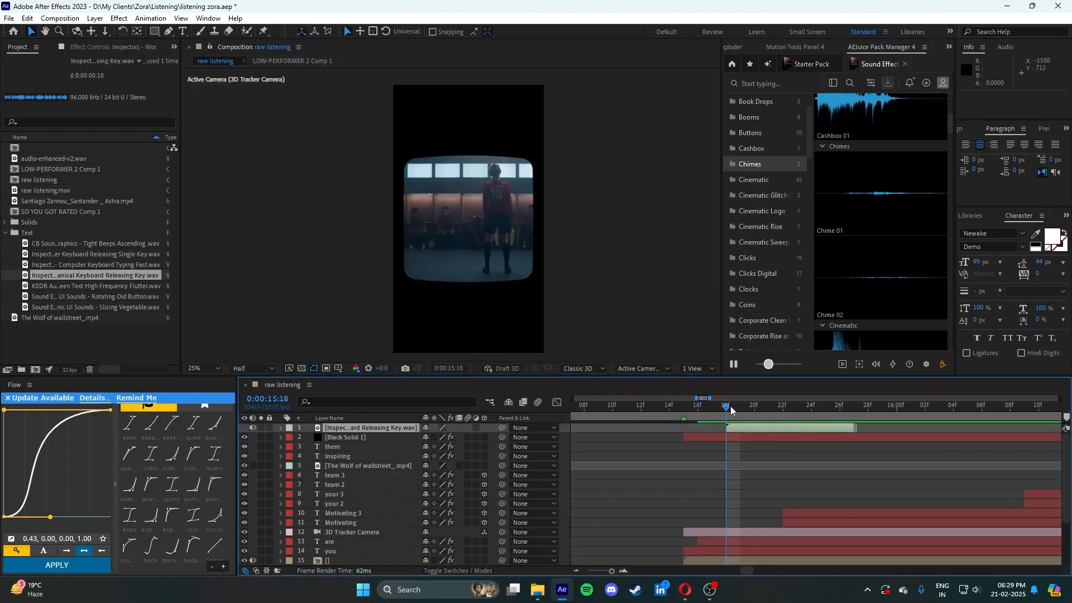
- Using its waveform, move the "Mechanical Keyboard Releasing Key" layer to start at 0:00:15:19, and play it back with the titles
key(l)
key(l)
key(bracketleft)
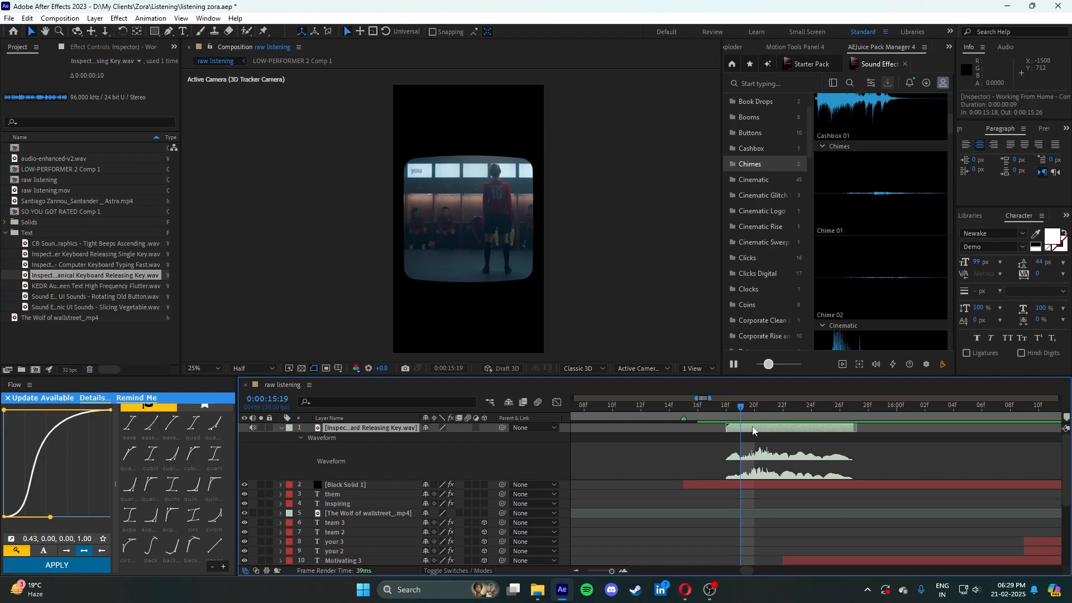
key(space)
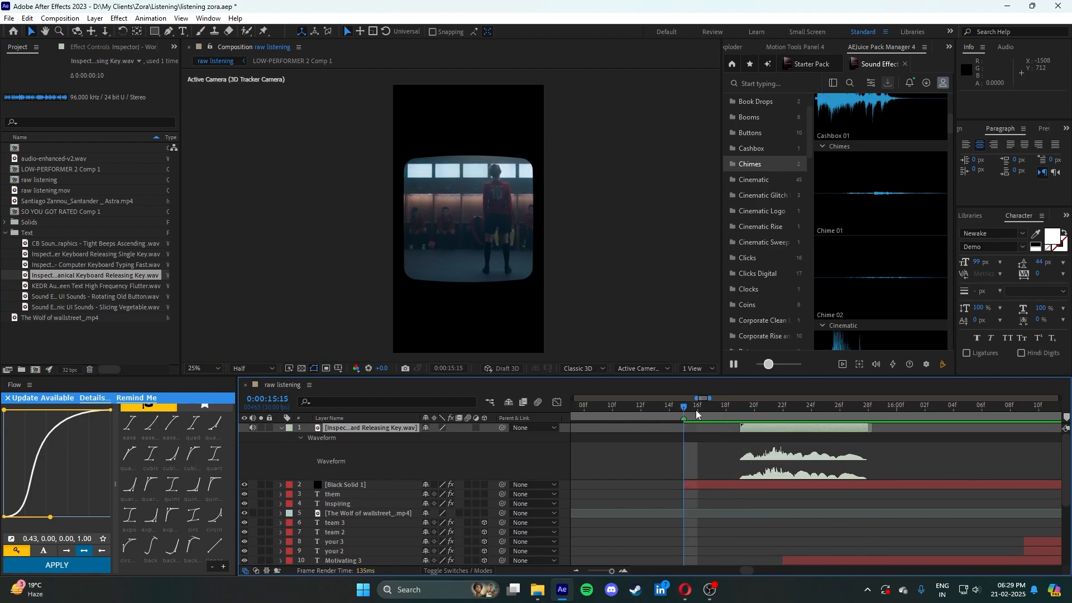
click(725, 406)
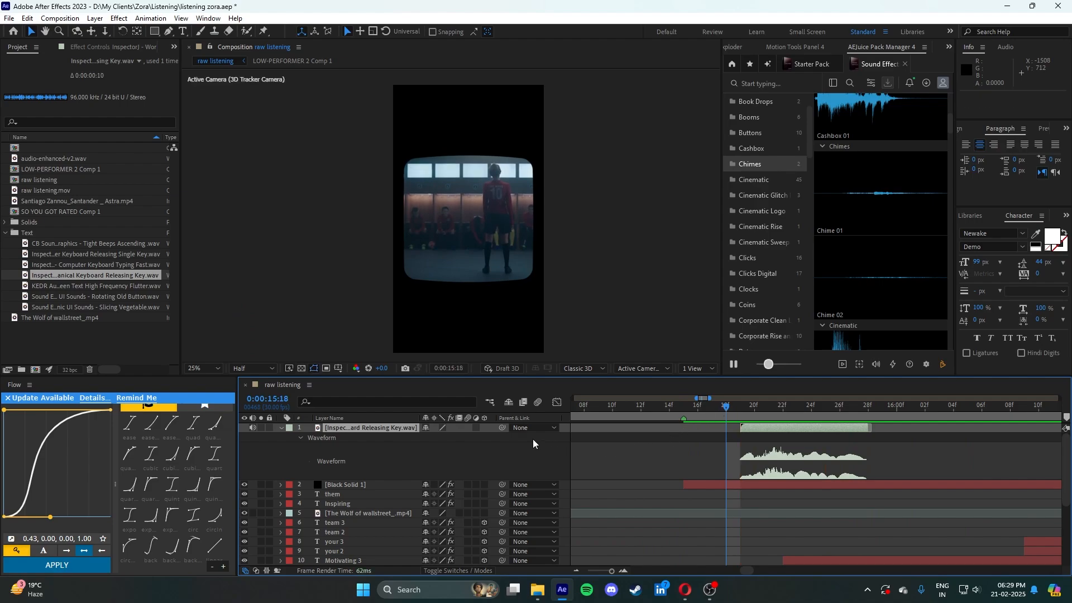
- Lower the "Mechanical Keyboard Releasing Key" layer's audio level to about -7 dB and play back from just before the "you are" title
key(l)
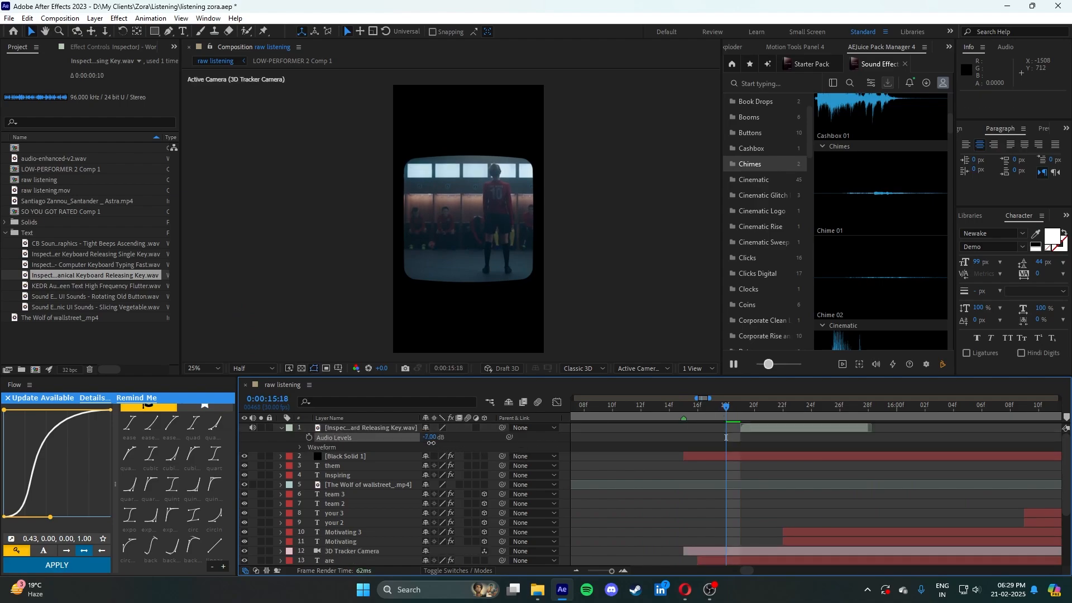
drag(432, 442, 434, 441)
key(l)
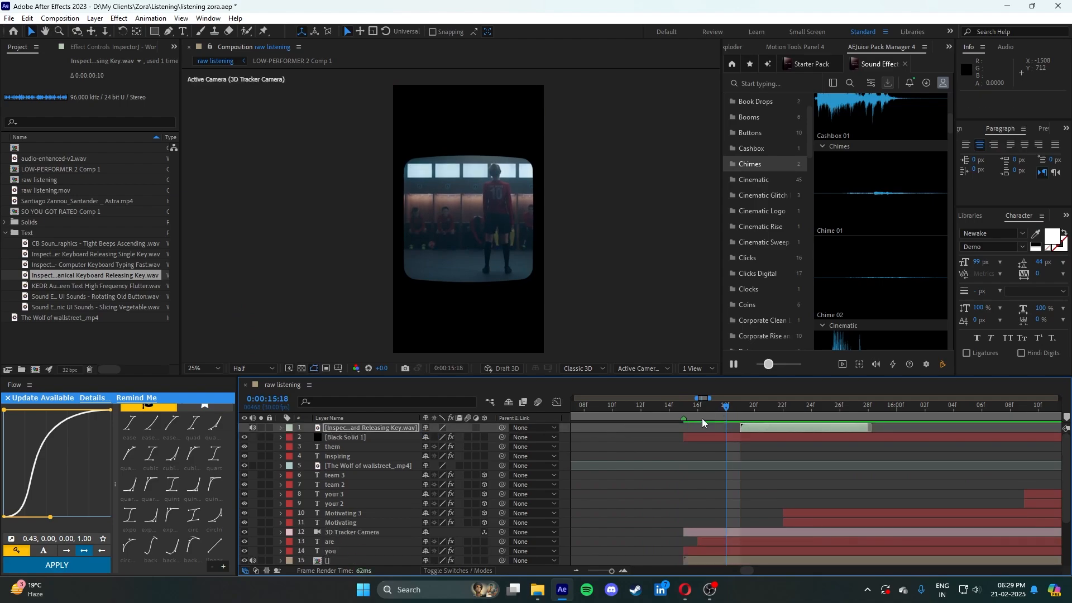
drag(685, 408, 669, 407)
key(space)
click(706, 407)
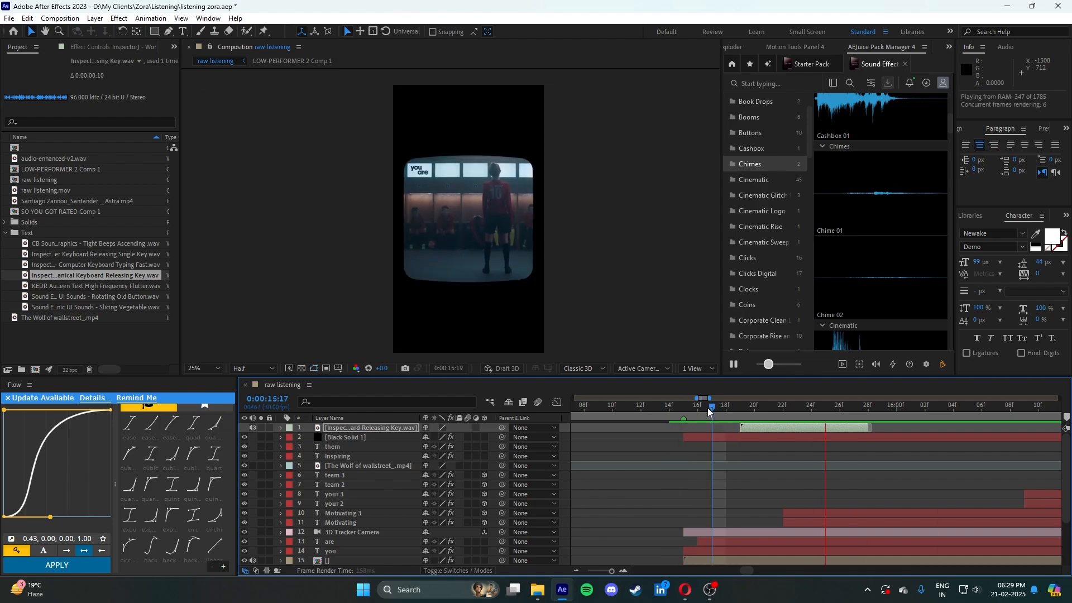
key(space)
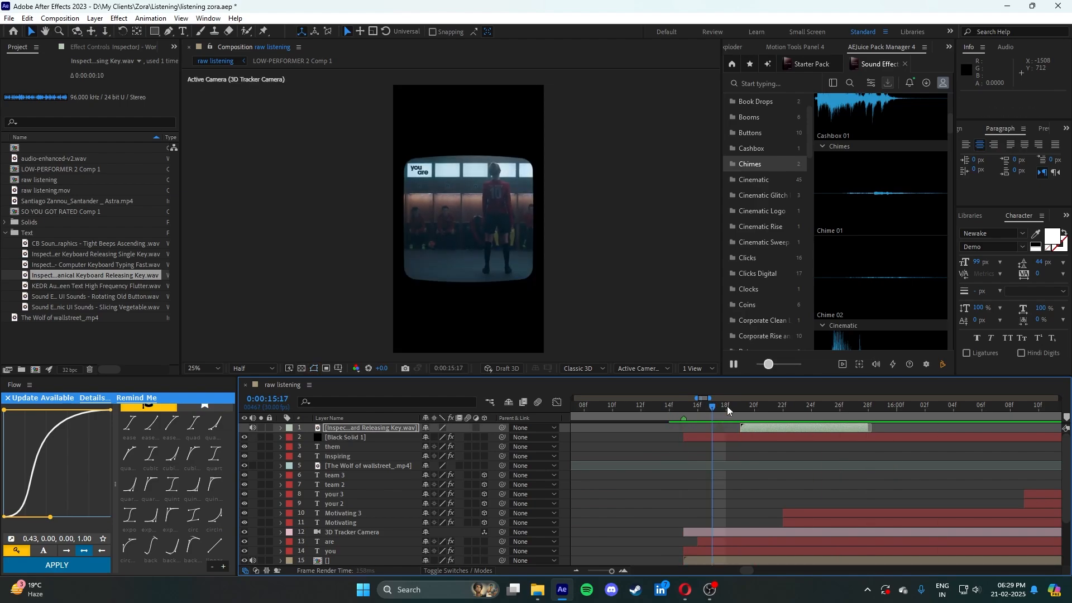
- Add the "Keyboard Releasing Single Key" sound for the "Motivating" title, start it at 0:00:15:28 using its waveform, and play it back
drag(727, 406, 875, 413)
click(85, 255)
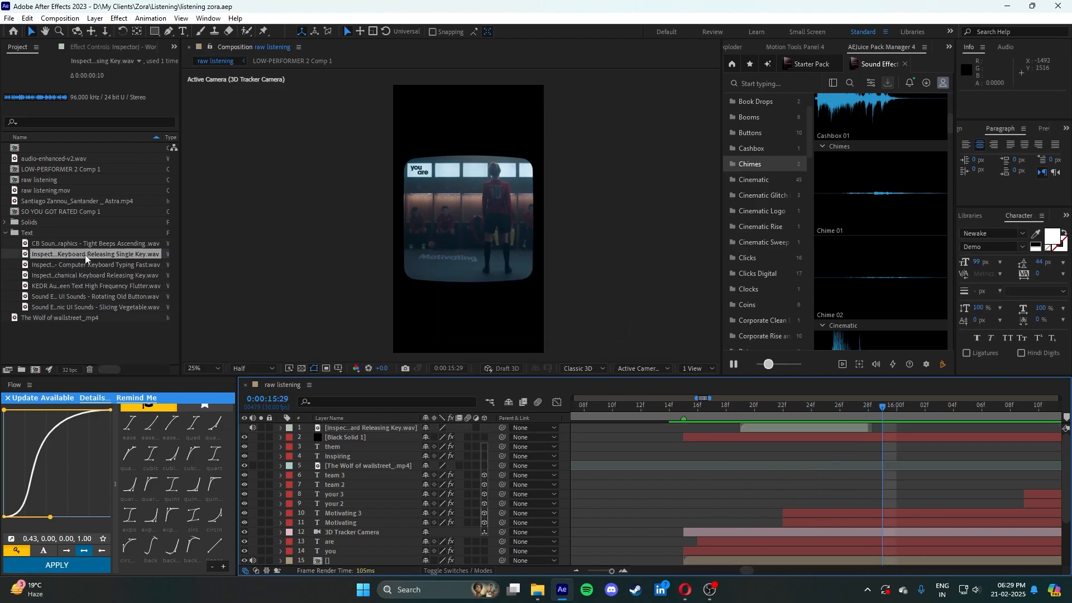
drag(671, 407, 795, 425)
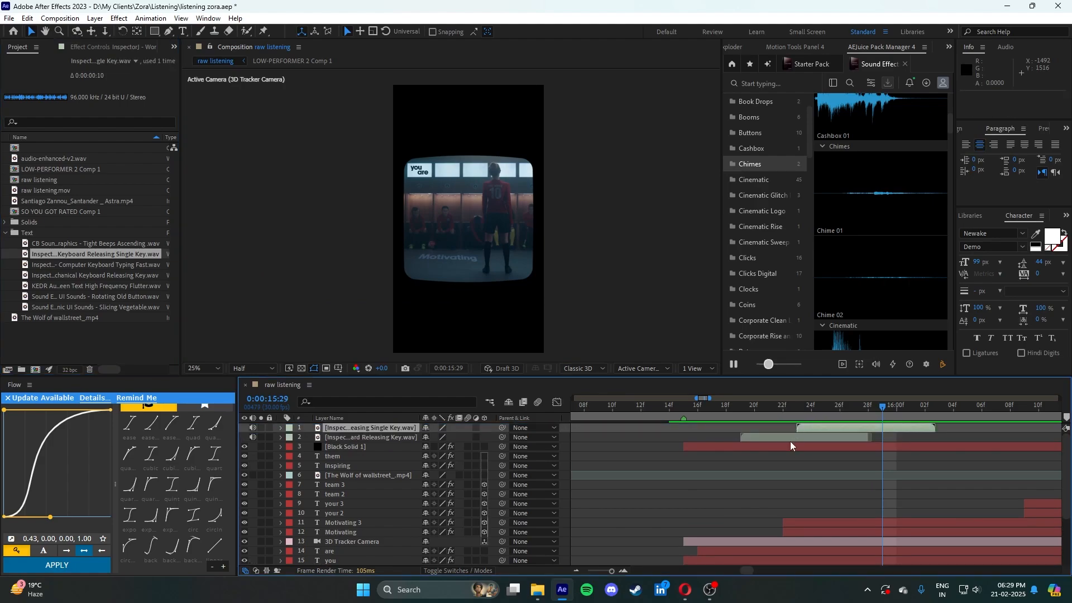
click(889, 425)
key(l)
key(l)
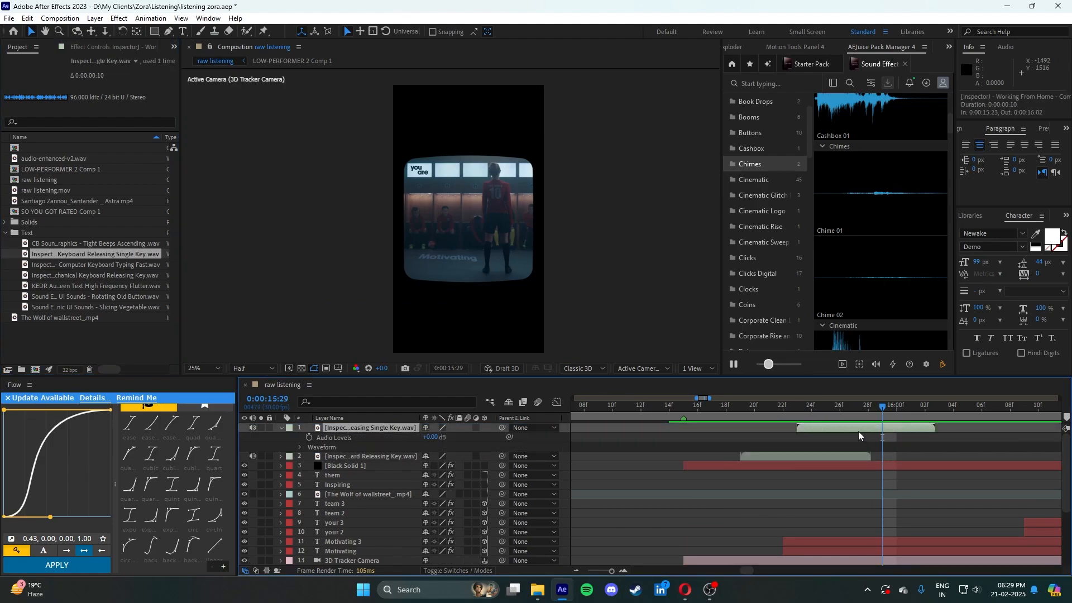
drag(835, 430, 907, 429)
click(864, 409)
key(space)
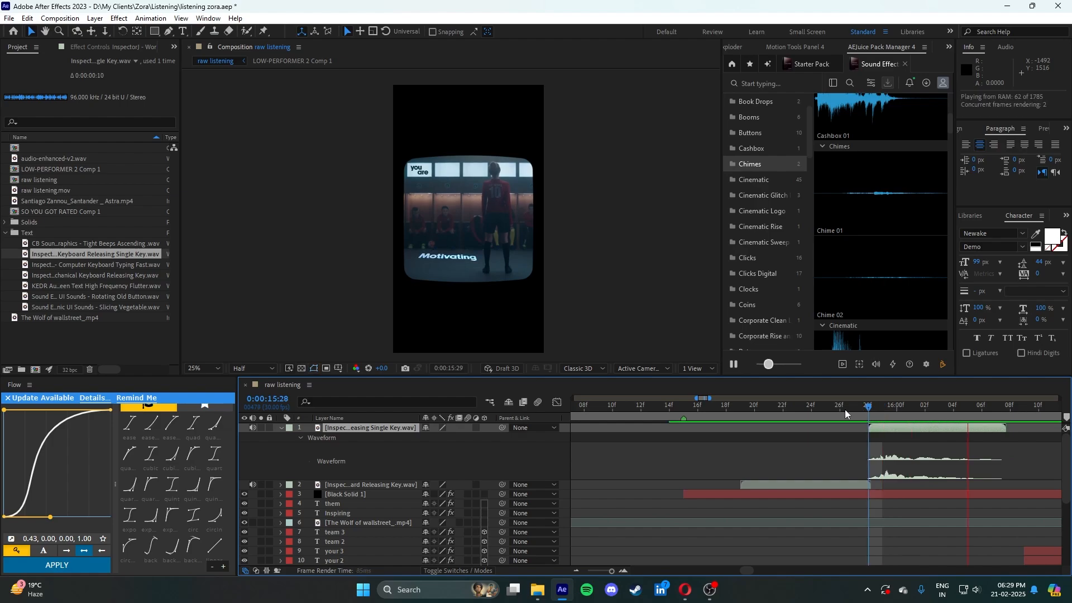
click(838, 410)
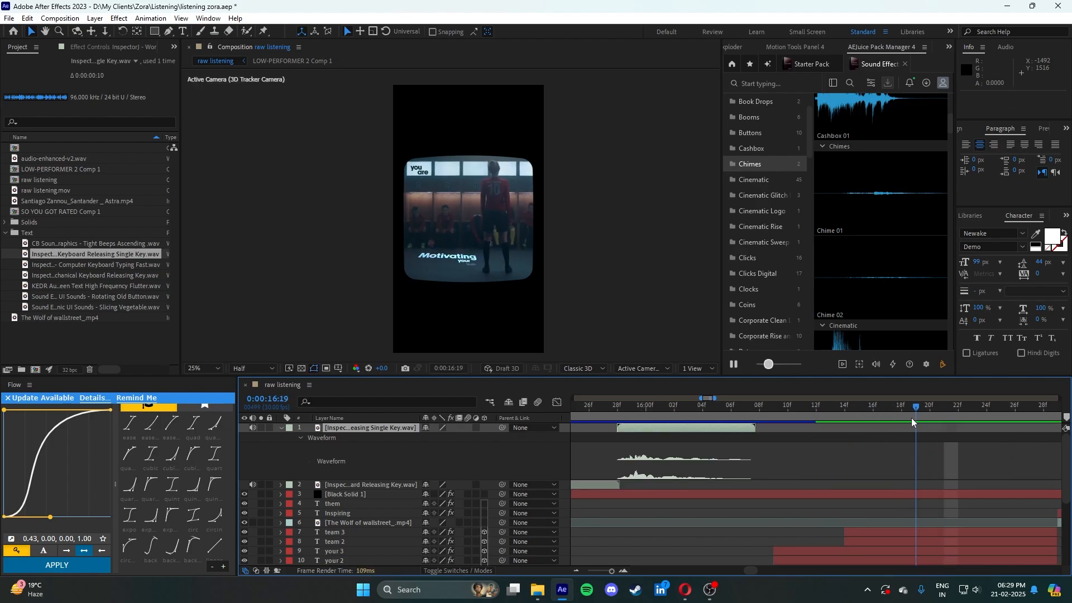
- Try the "Slicing Vegetable" sound at 0:00:15:28 in place of the "Releasing Single Key" layer, play it back, and undo the swap
drag(911, 417, 836, 418)
double_click(89, 307)
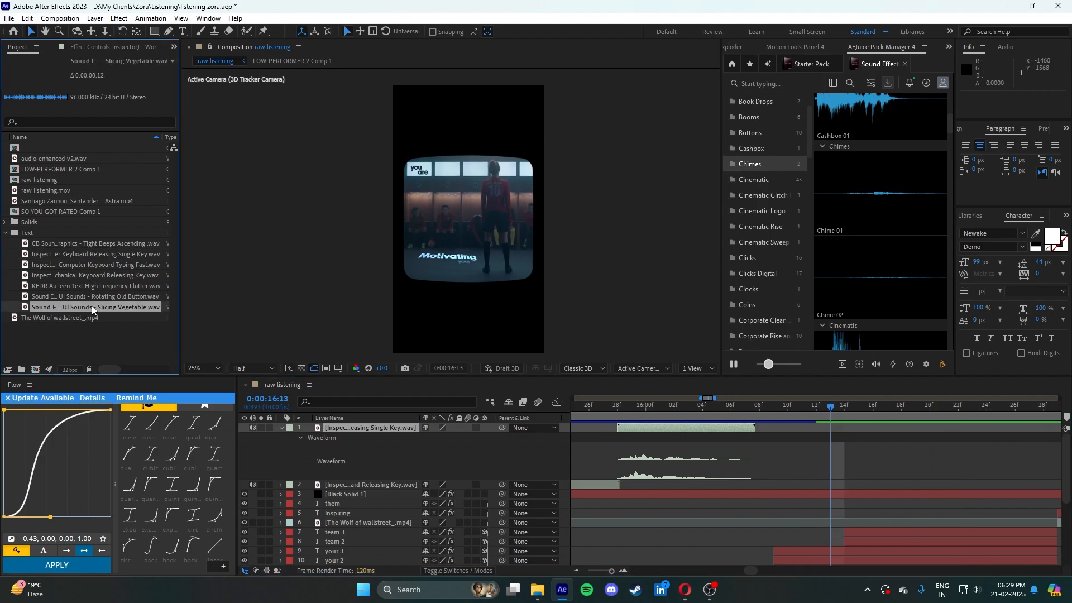
click(313, 47)
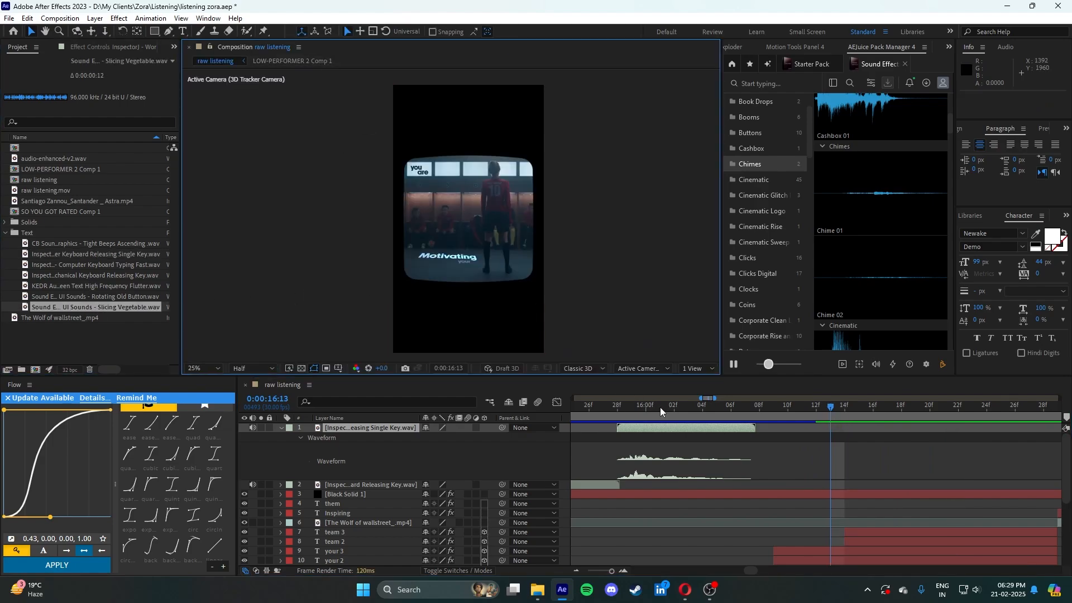
drag(148, 317, 650, 485)
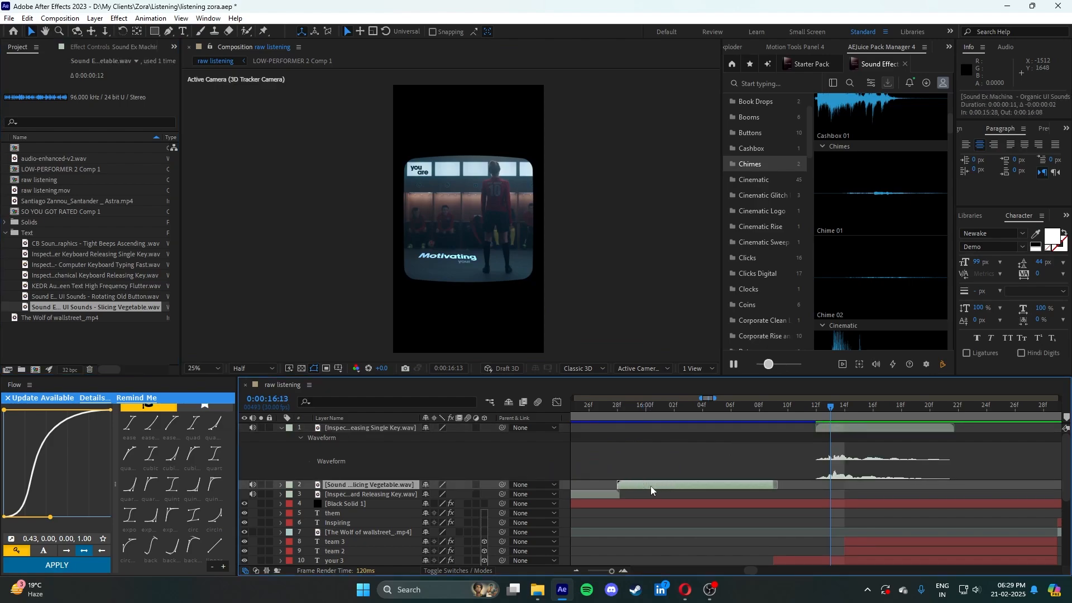
key(l)
key(l)
click(619, 407)
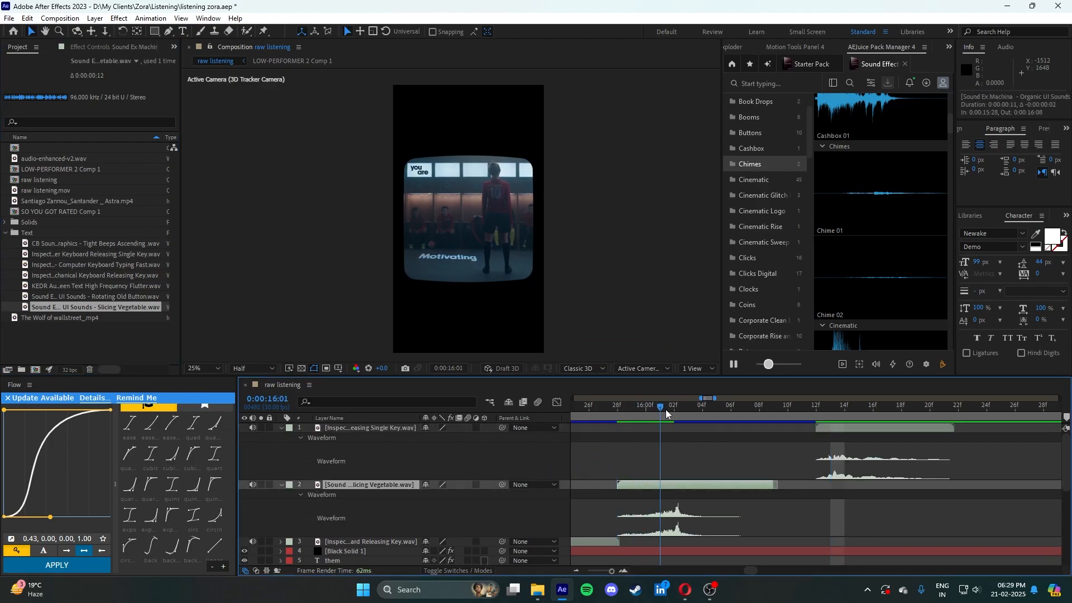
click(609, 406)
key(space)
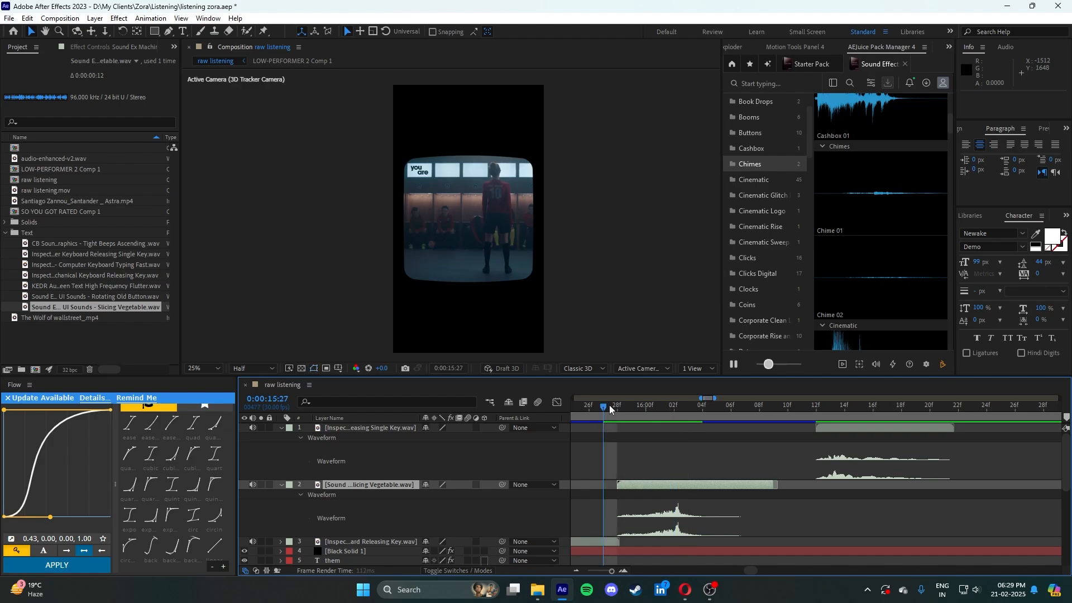
click(623, 413)
key(space)
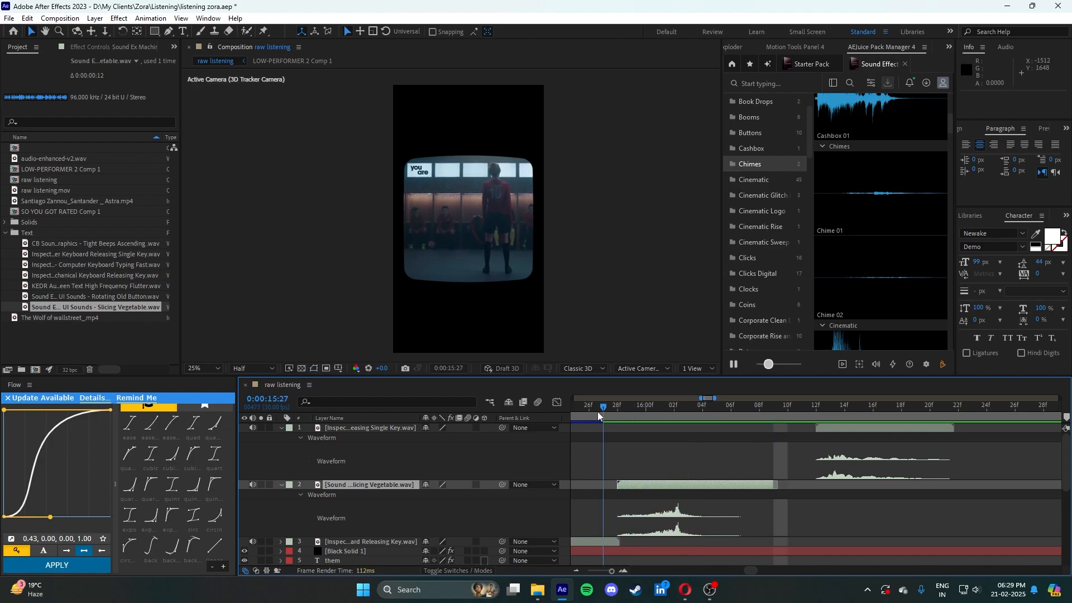
key(ctrl+z)
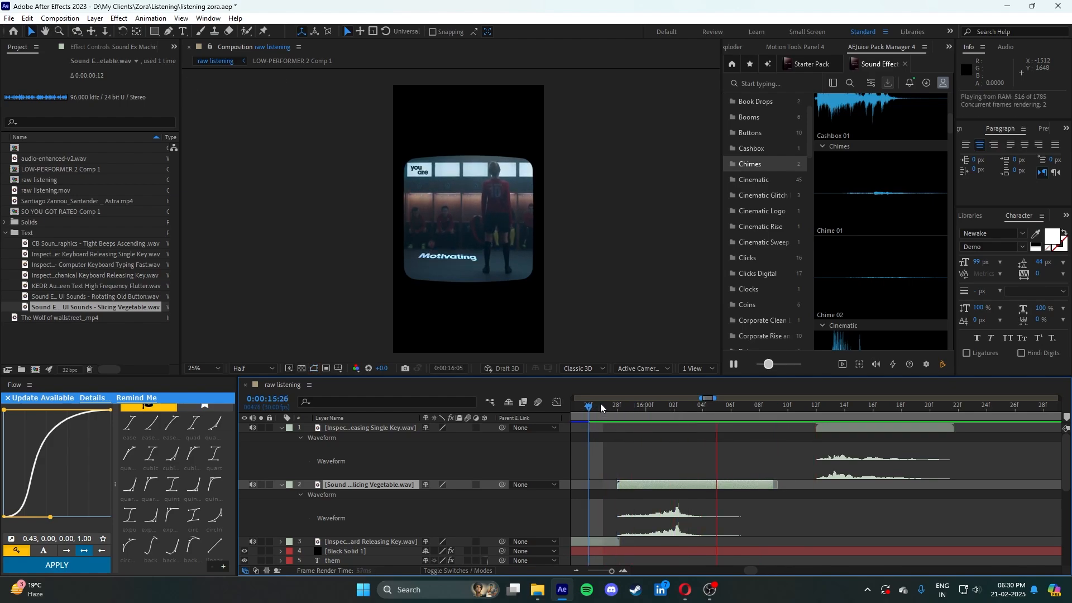
key(ctrl+z)
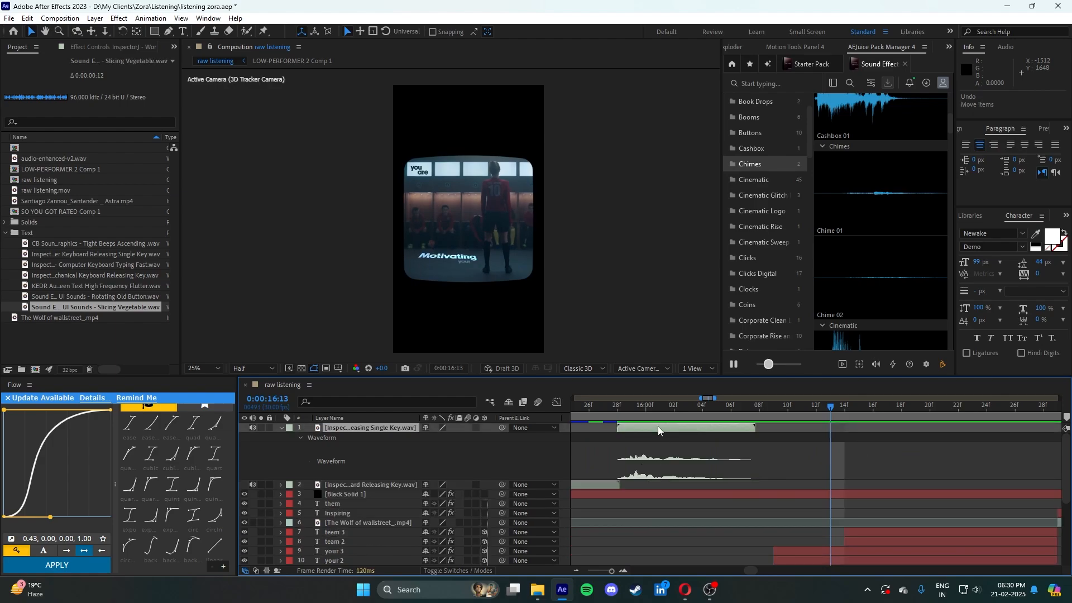
- Add the KEDR "Text High Frequency Flutter" sound starting at 0:00:16:13 using its waveform, and play it back with the titles
double_click(103, 284)
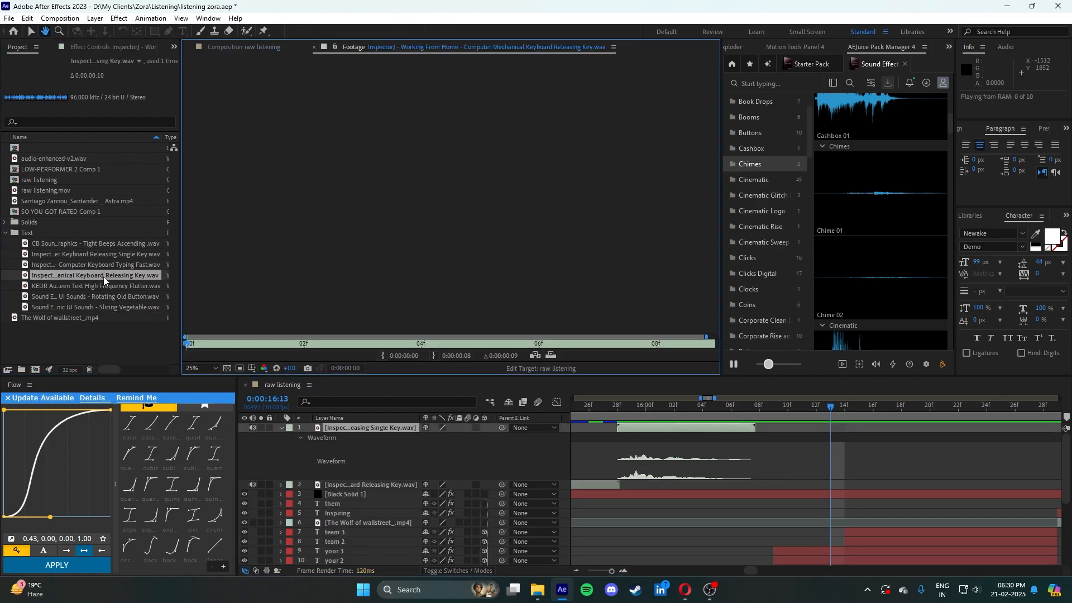
click(322, 48)
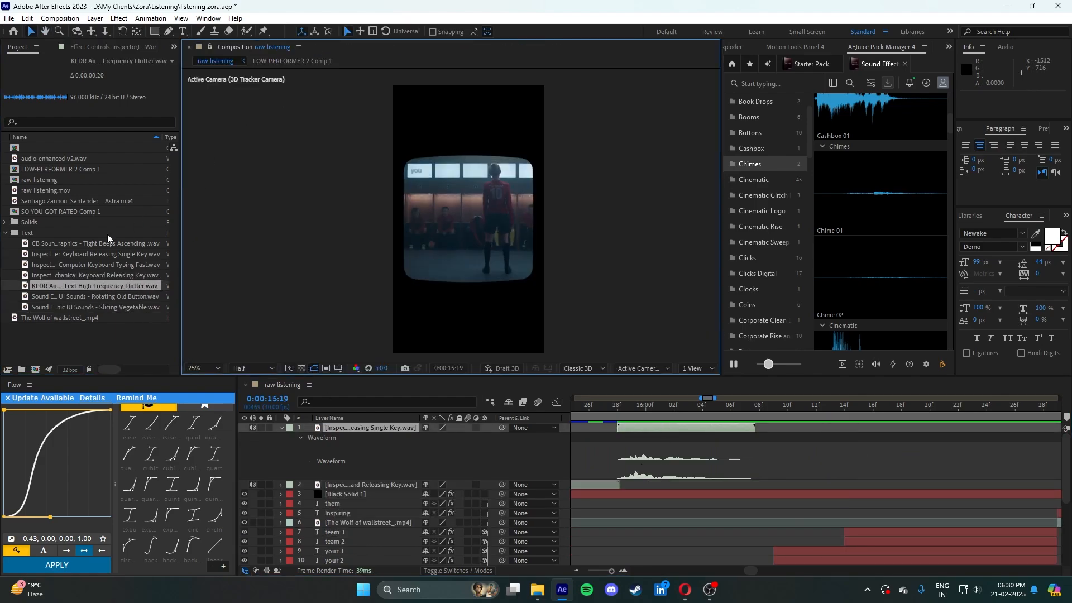
drag(95, 285, 906, 420)
key(l)
key(l)
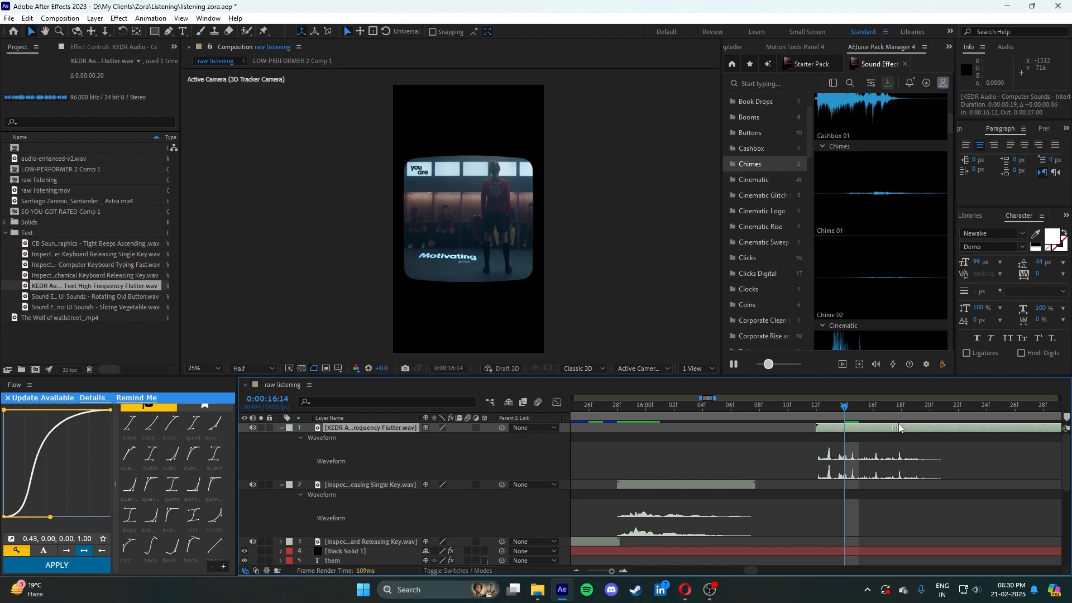
key(l)
key(l)
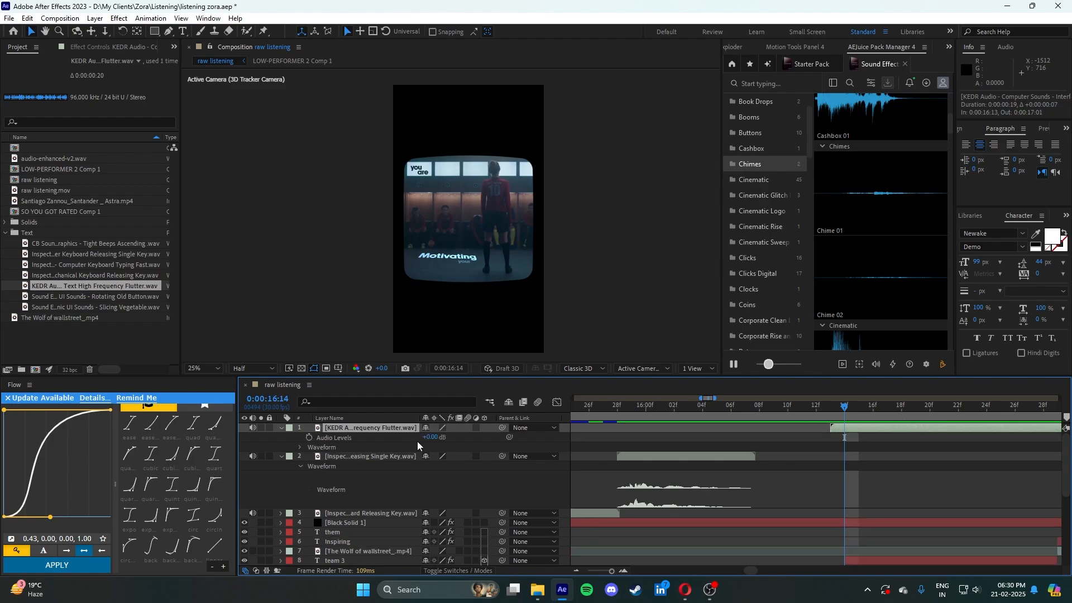
click(819, 410)
key(space)
click(744, 409)
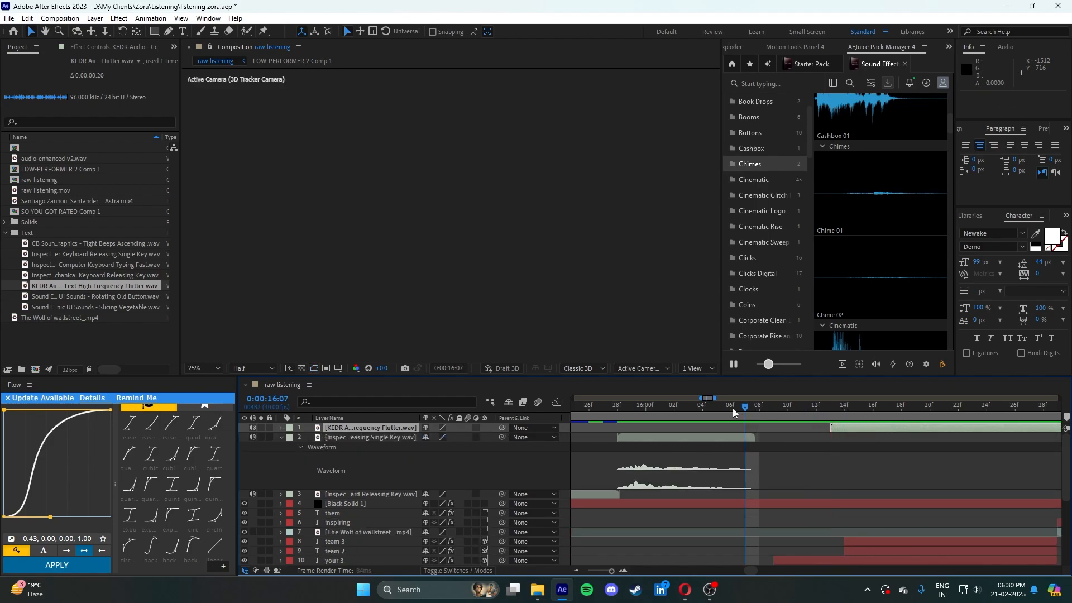
key(space)
key(space)
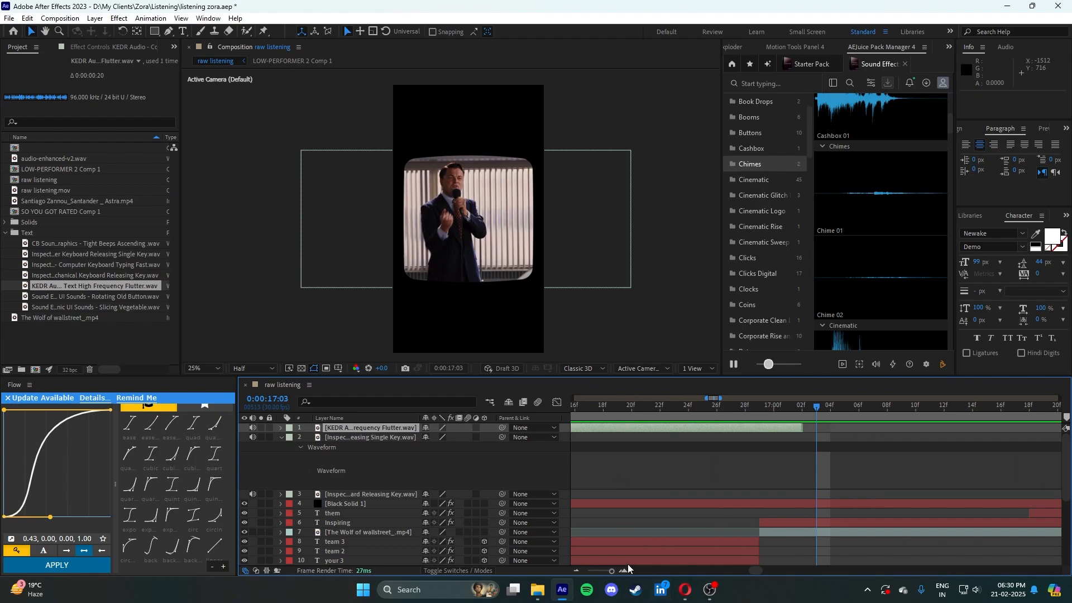
- Set the "High Frequency Flutter" layer's audio level to -5 dB and play back the "Motivating your team" titles
click(575, 571)
click(575, 571)
key(l)
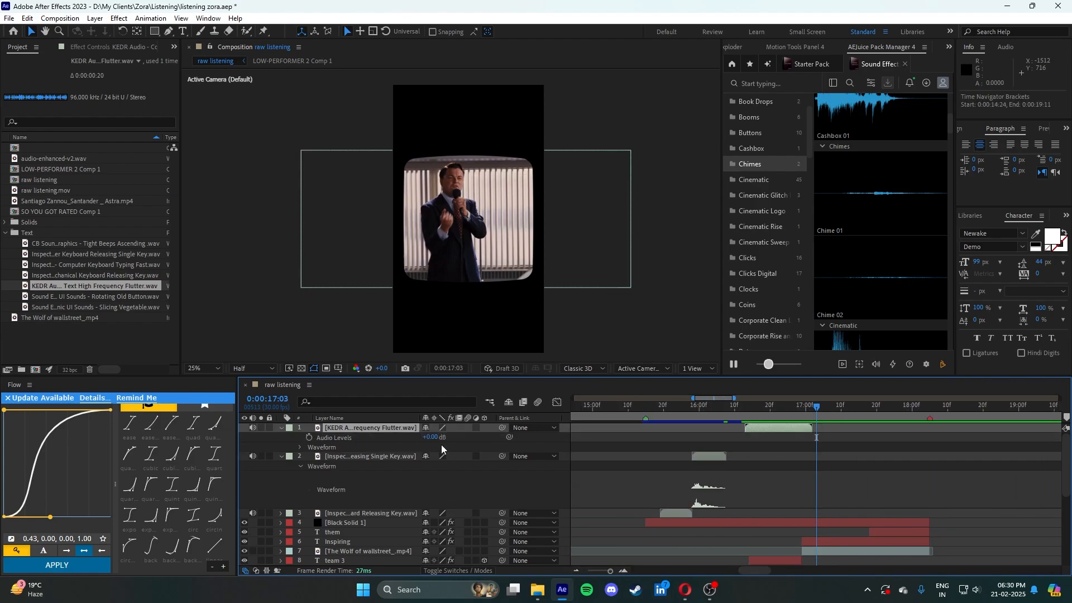
drag(433, 437, 416, 437)
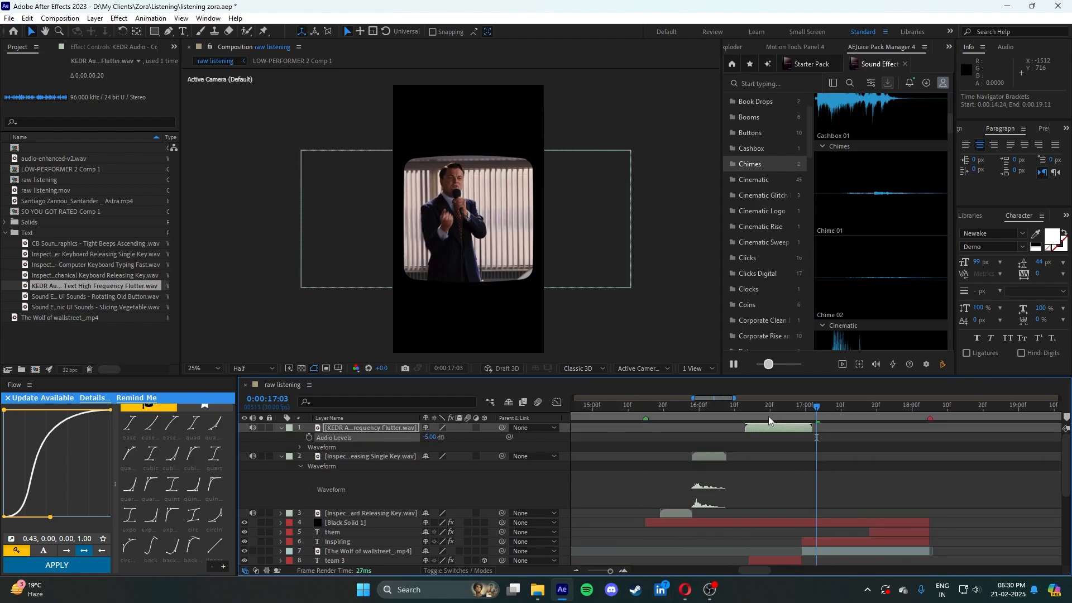
click(689, 409)
key(space)
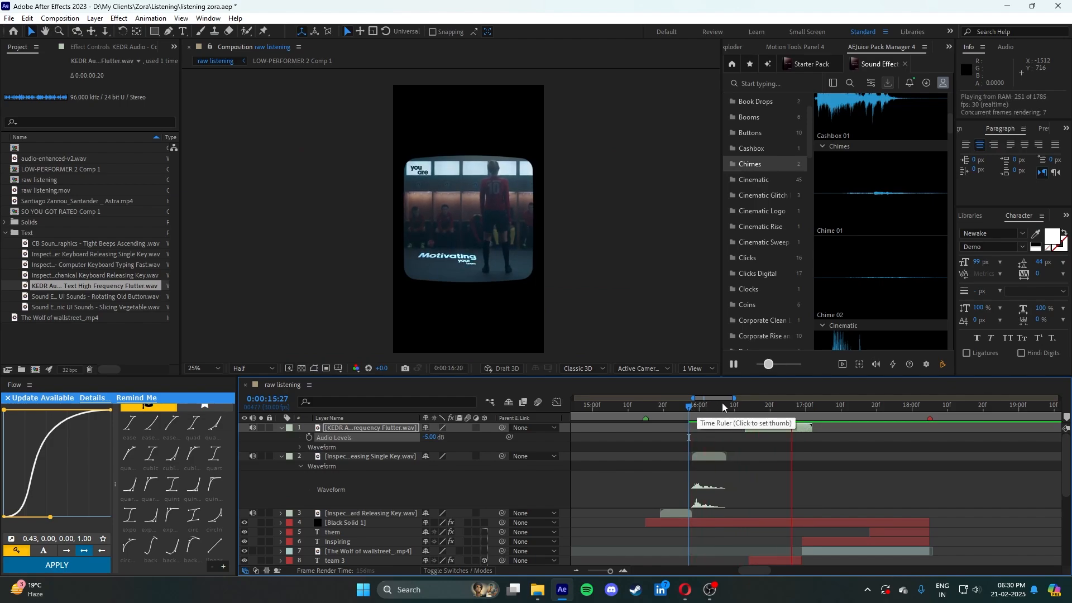
click(713, 407)
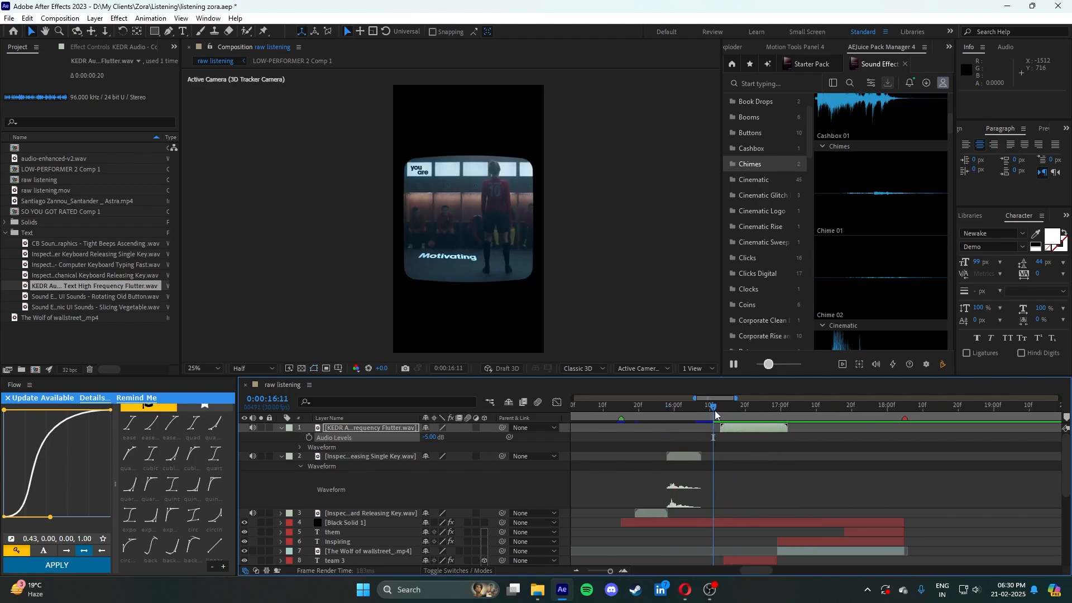
key(space)
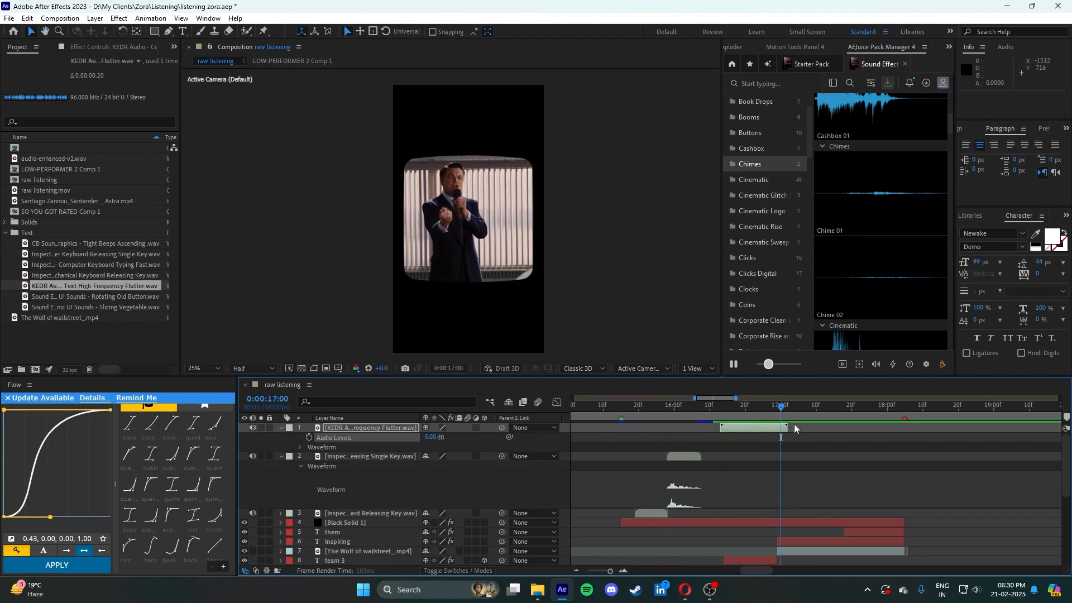
- Duplicate the "Releasing Single Key" sound layer and move one copy to start at 0:00:17:05 for the "Inspiring" title
drag(782, 407, 804, 400)
click(684, 455)
key(ctrl+d)
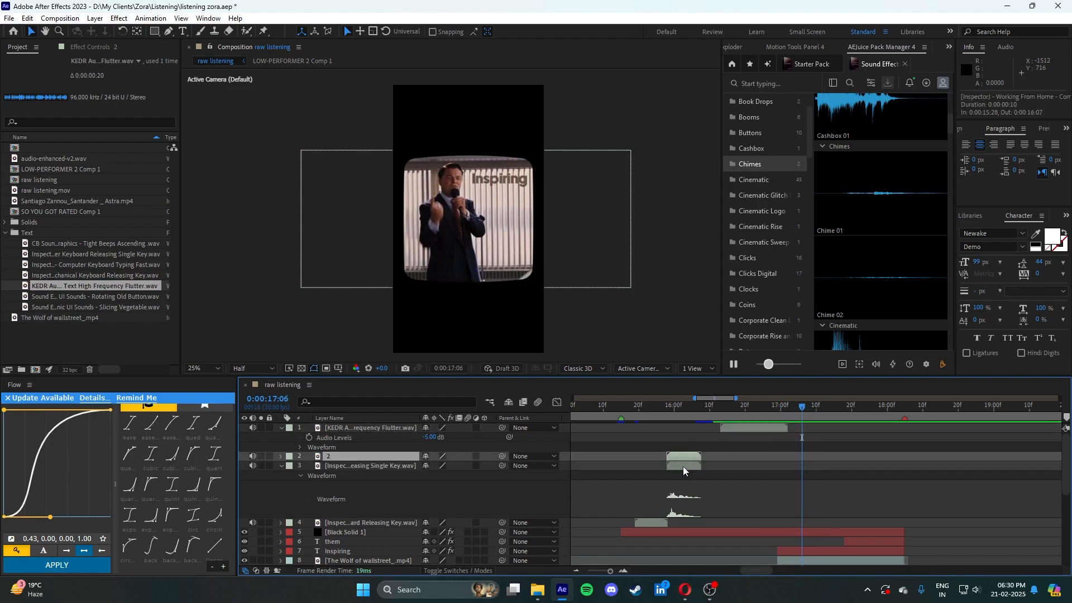
drag(682, 466, 816, 468)
key(space)
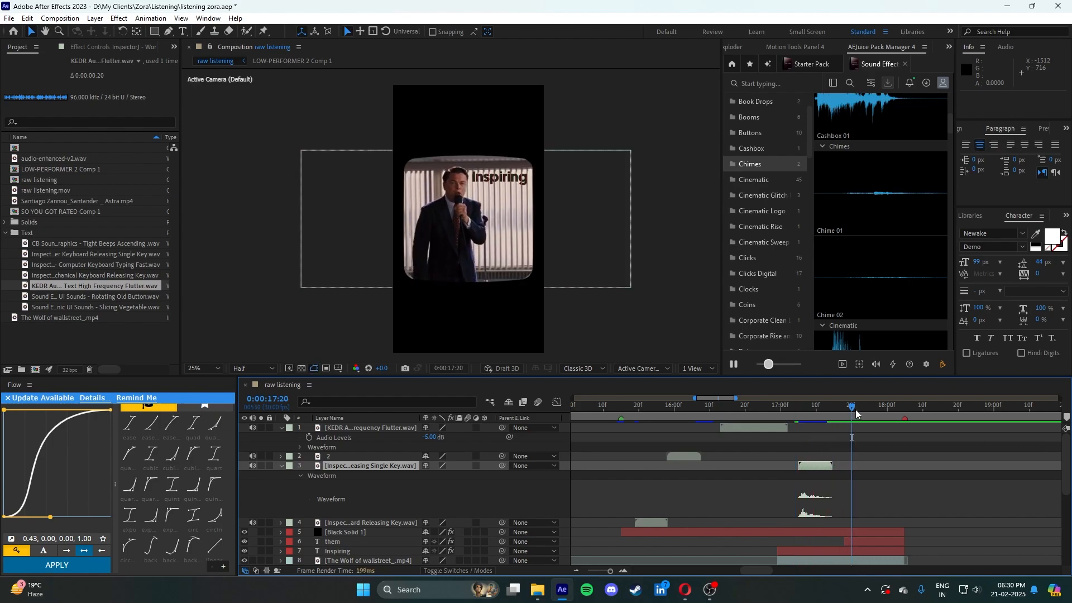
key(space)
- Duplicate the "Inspiring" key sound, move one copy to start at 0:00:17:22 for the "them" title, and play both back
key(ctrl+d)
drag(802, 475, 874, 471)
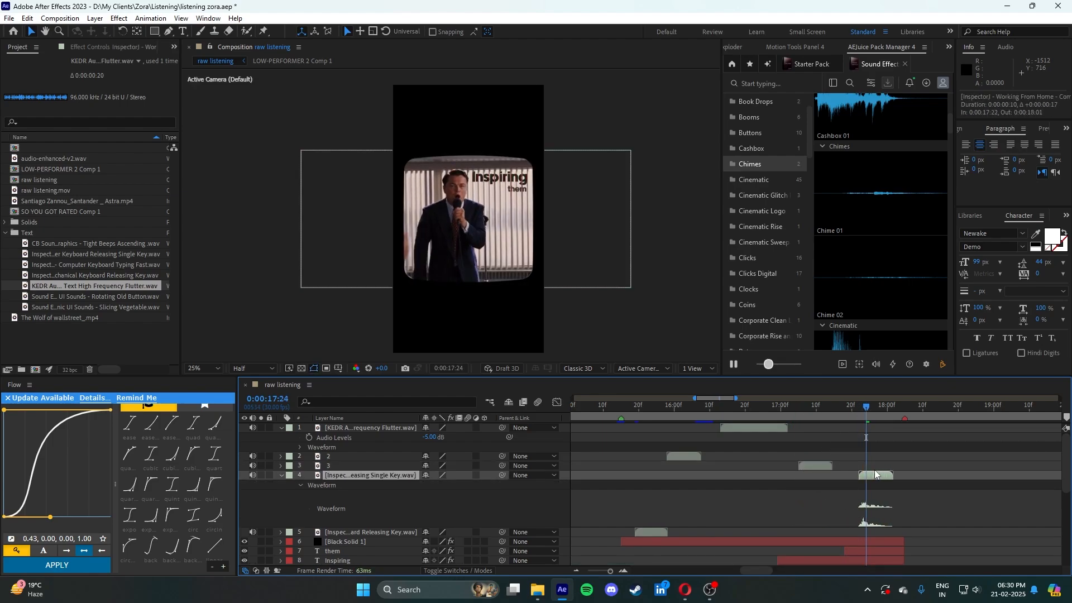
click(797, 404)
key(space)
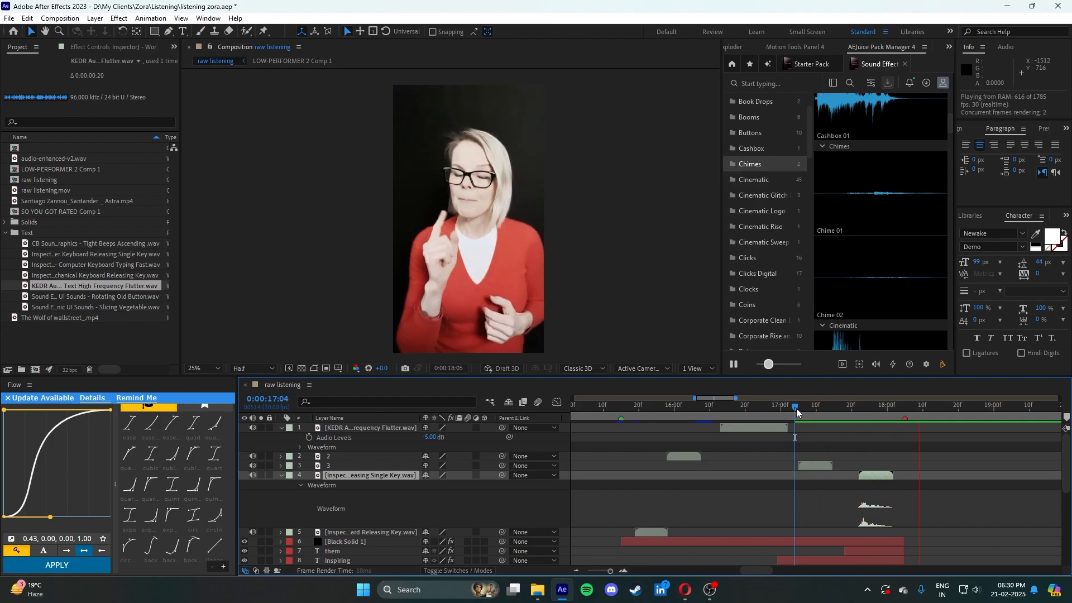
- Limit the work area to the titled section from 0:00:15:15 to 0:00:18:04, save the project, and preview it
drag(796, 408, 623, 416)
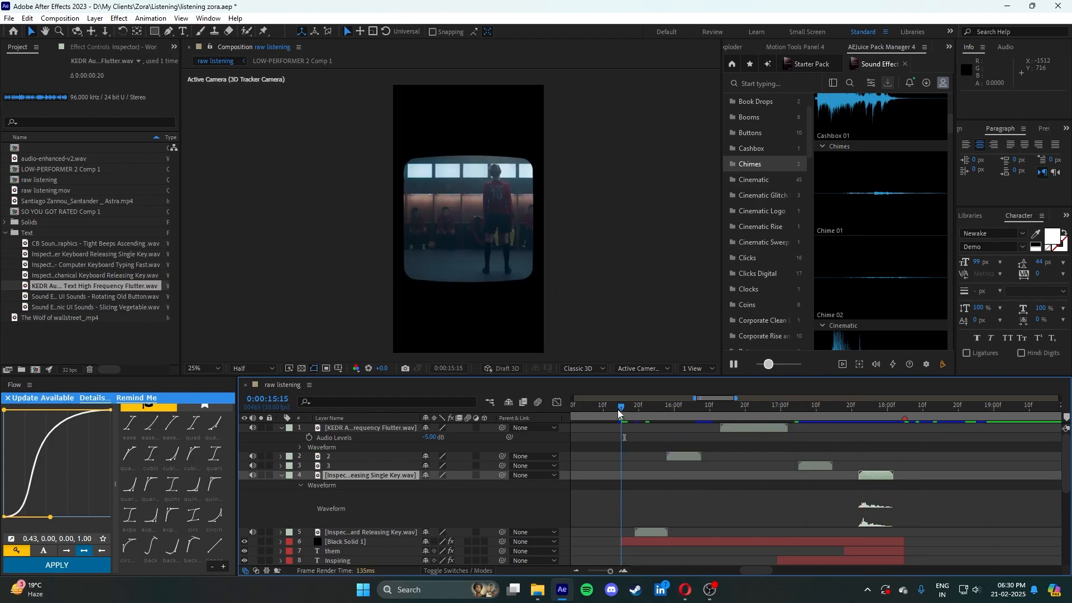
key(b)
click(901, 413)
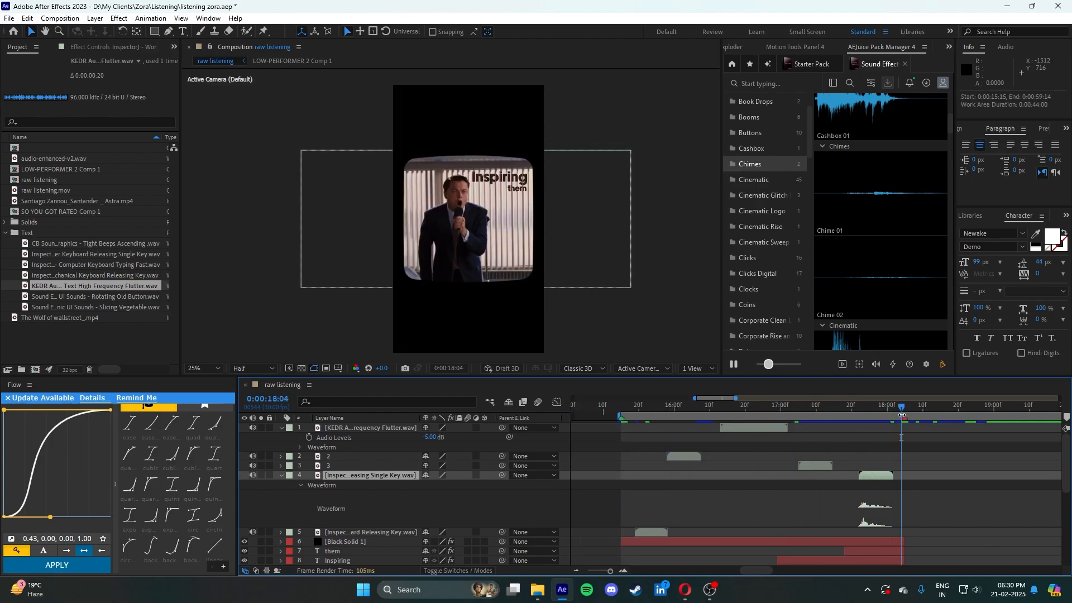
key(n)
drag(901, 409, 621, 406)
key(ctrl+s)
key(space)
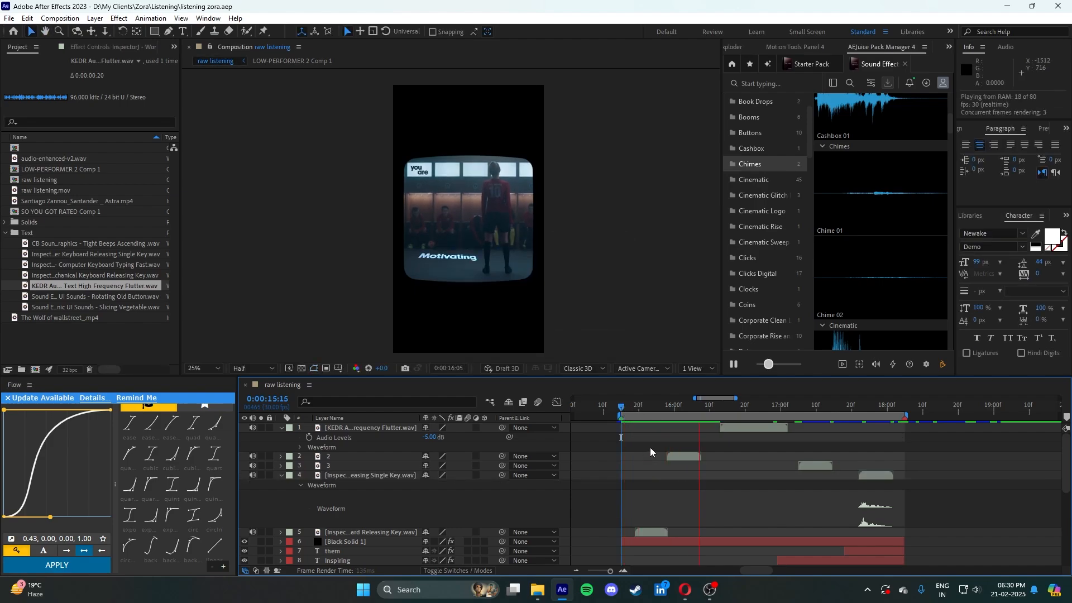
- Review the titled section from 0:00:15:15 with its sounds in a maximized composition view, and return to the standard layout
click(624, 411)
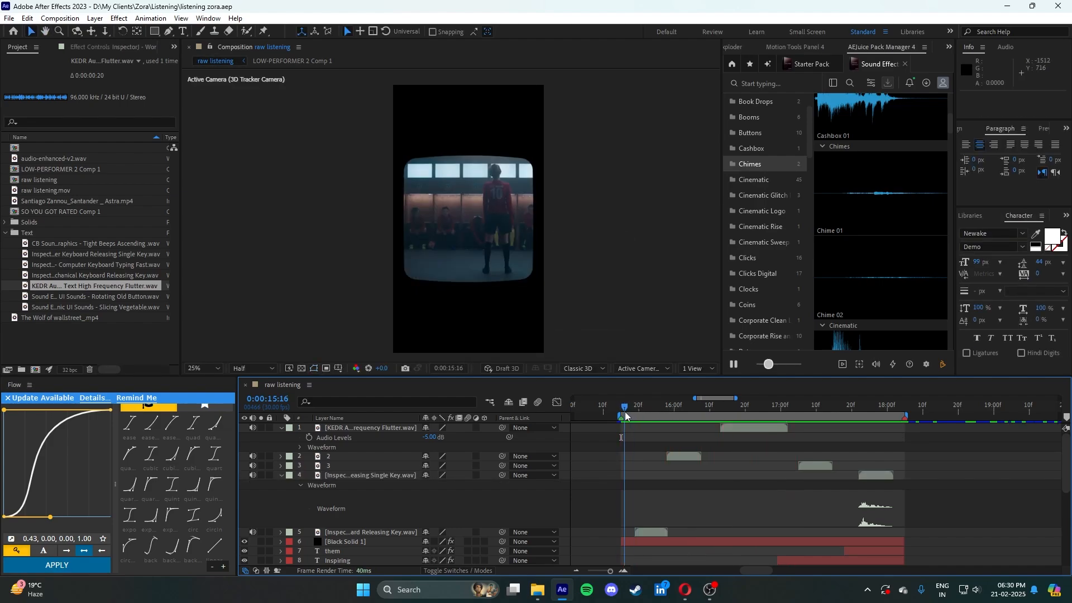
click(623, 410)
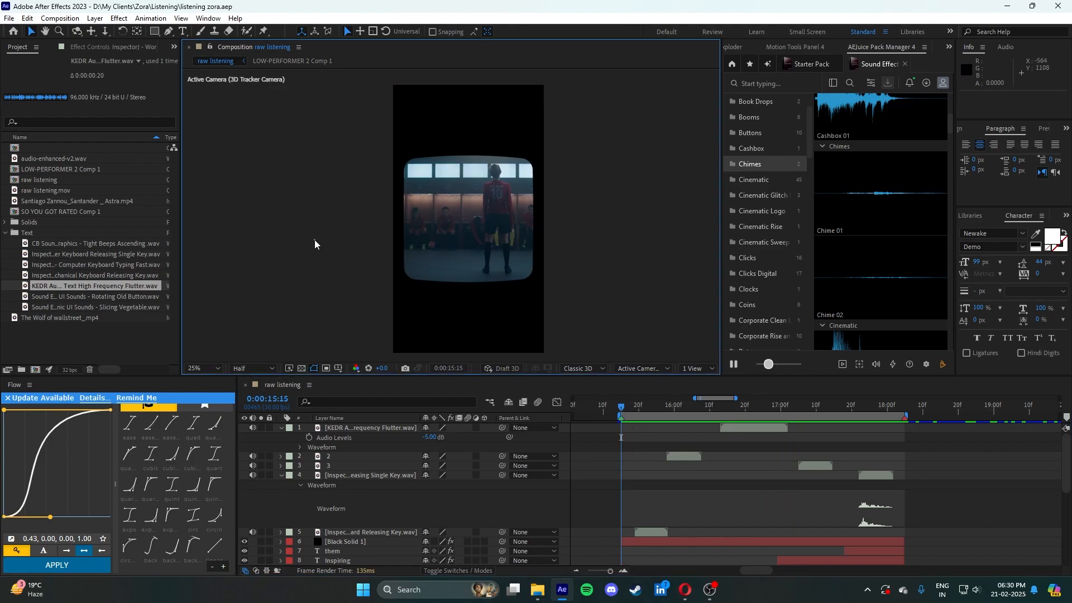
key(grave)
scroll(545, 264, up, 2)
key(space)
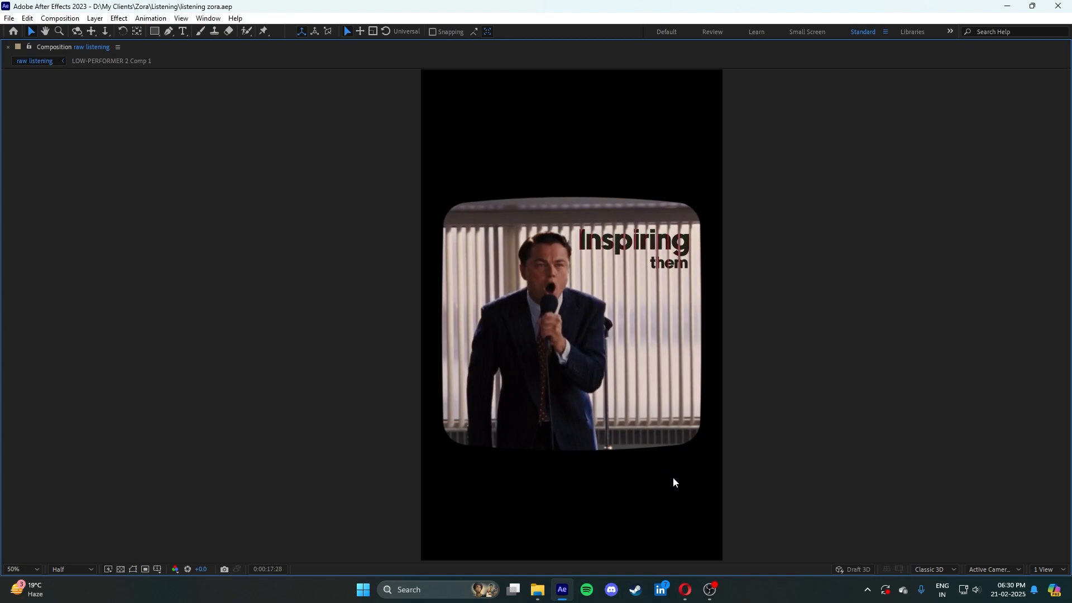
key(space)
key(grave)
drag(633, 406, 621, 409)
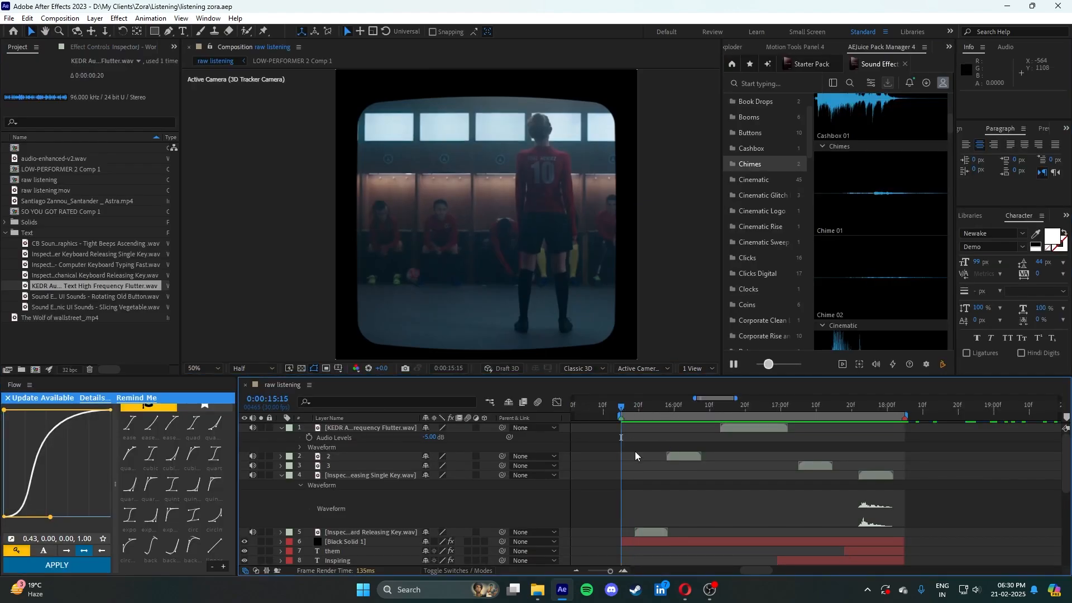
- Import the whole "Background Music" folder from the "Sound effect" folder on drive D into the project
key(ctrl+i)
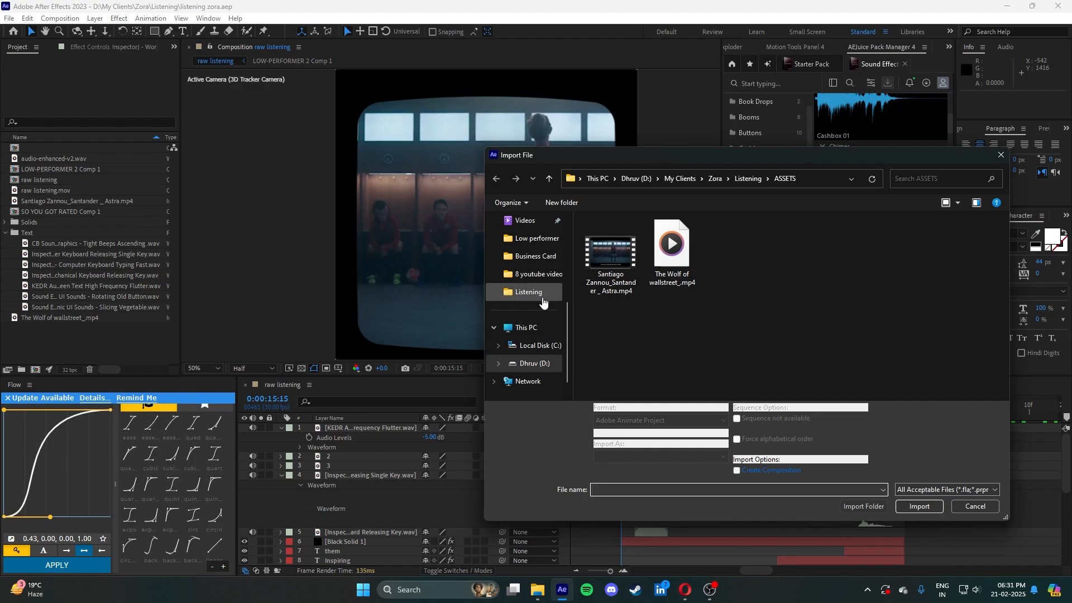
click(533, 363)
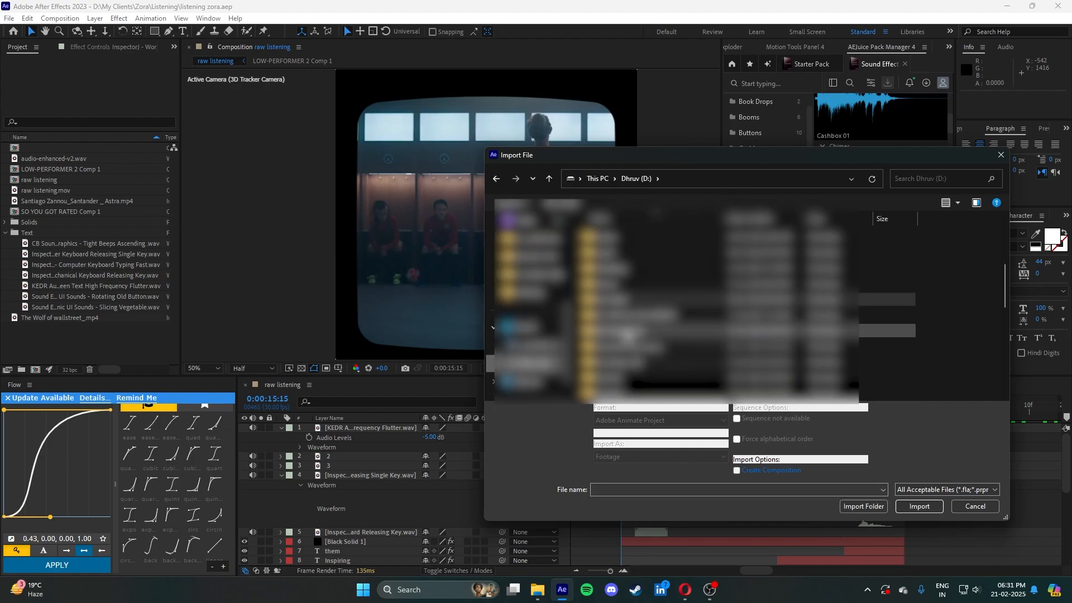
scroll(629, 350, up, 2)
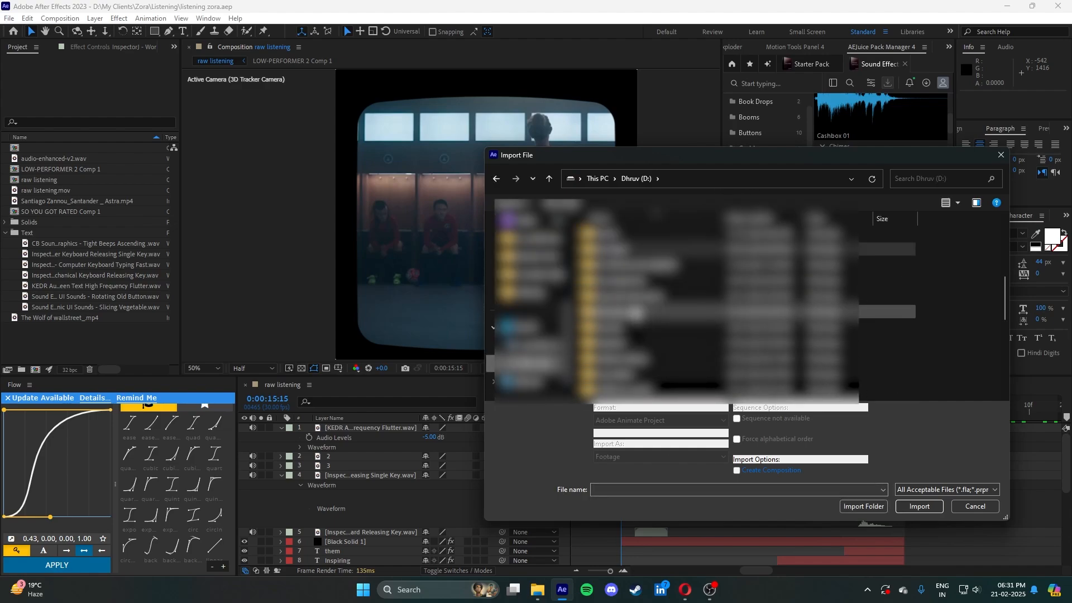
double_click(625, 283)
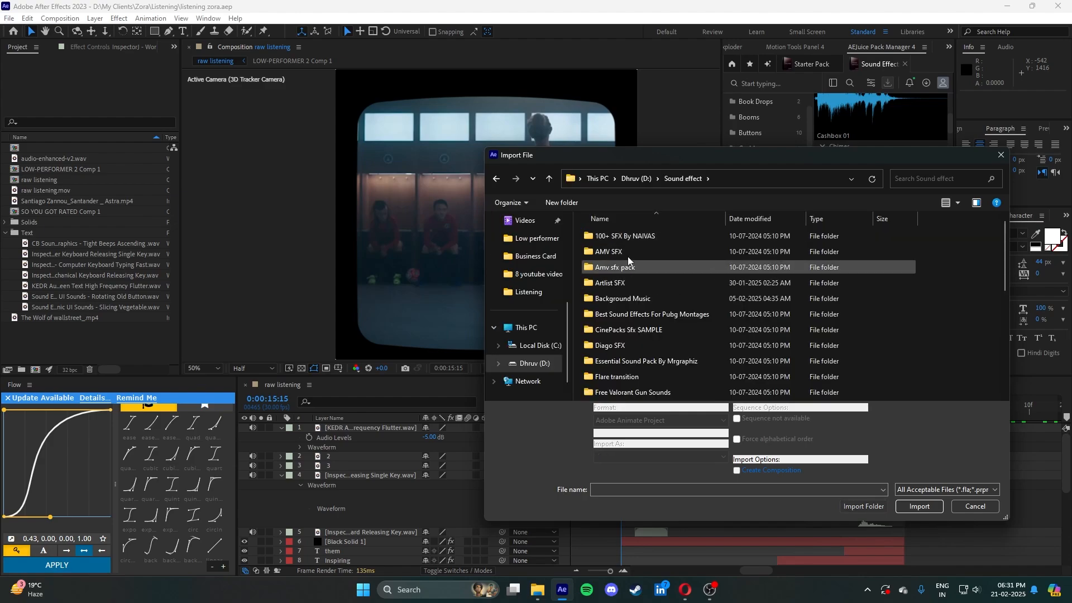
double_click(622, 299)
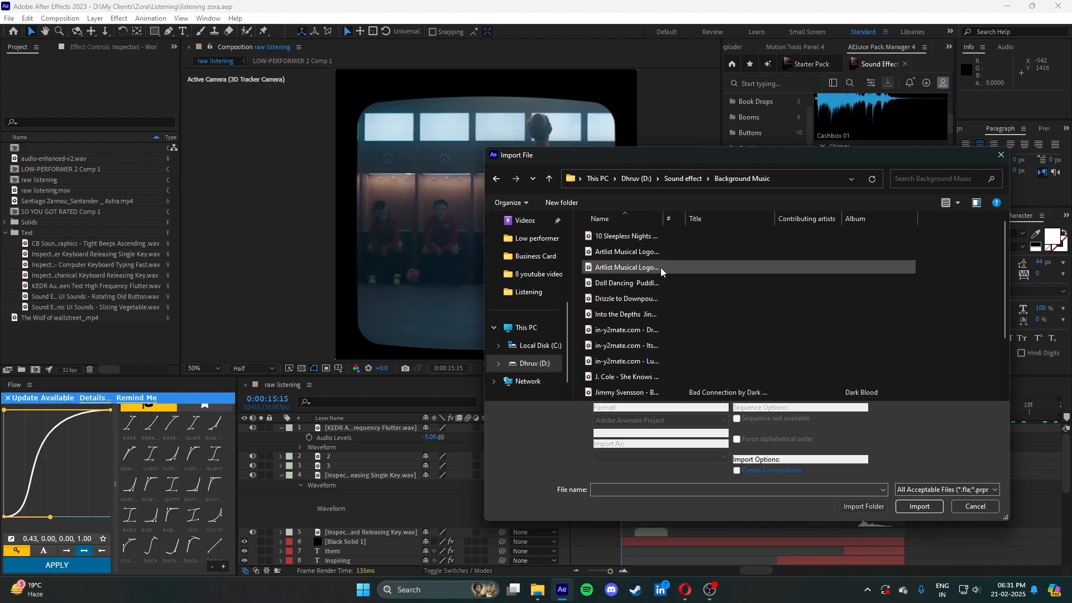
scroll(674, 287, down, 1)
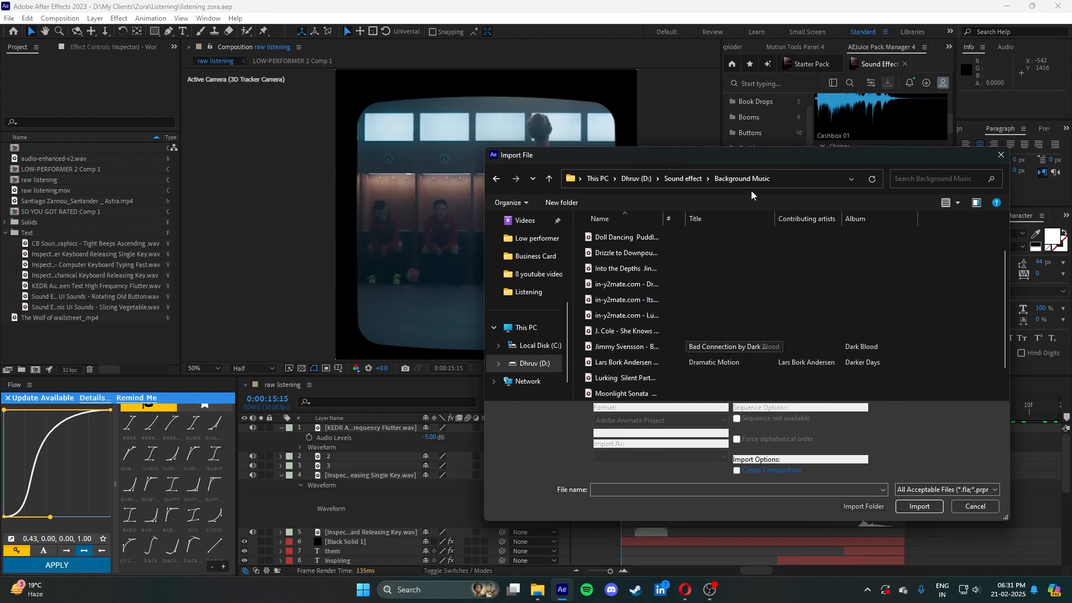
click(853, 507)
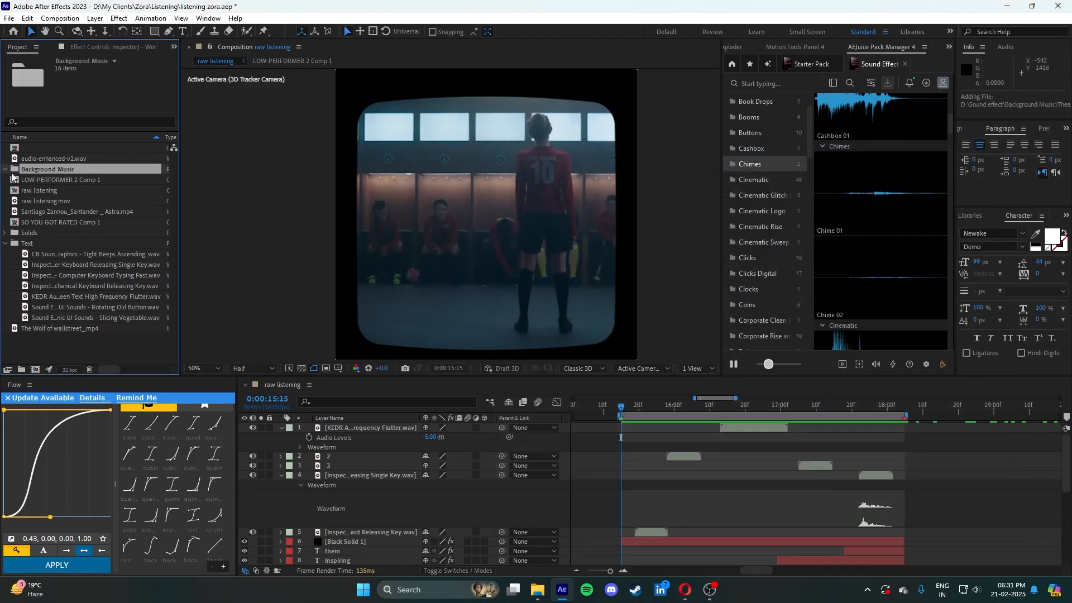
- Expand the "Background Music" folder and audition the "Bad Connection" and "Dramatic Motion" tracks
click(7, 169)
double_click(78, 286)
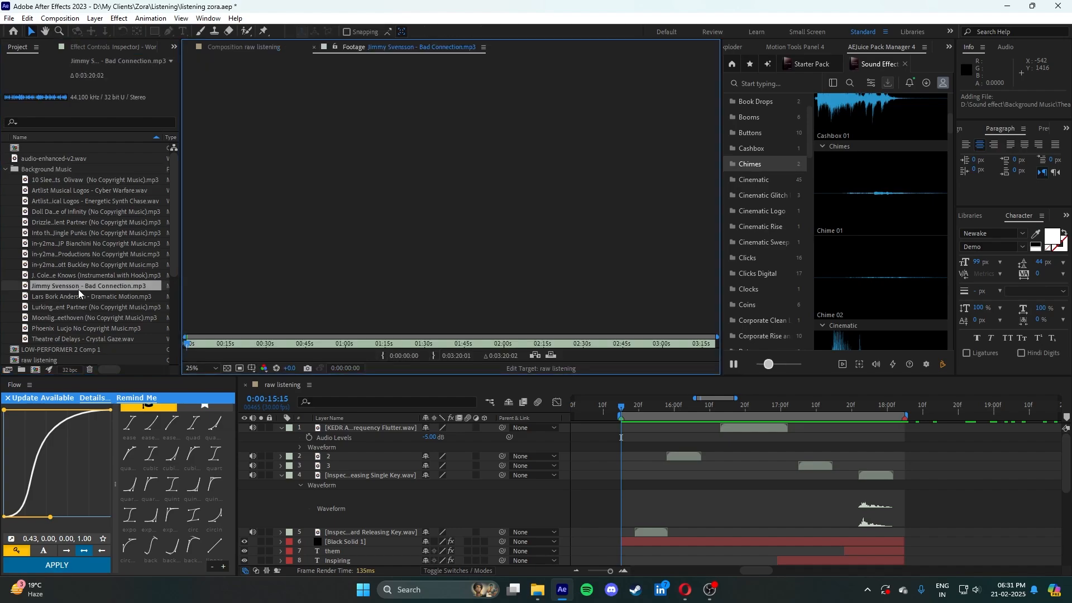
key(space)
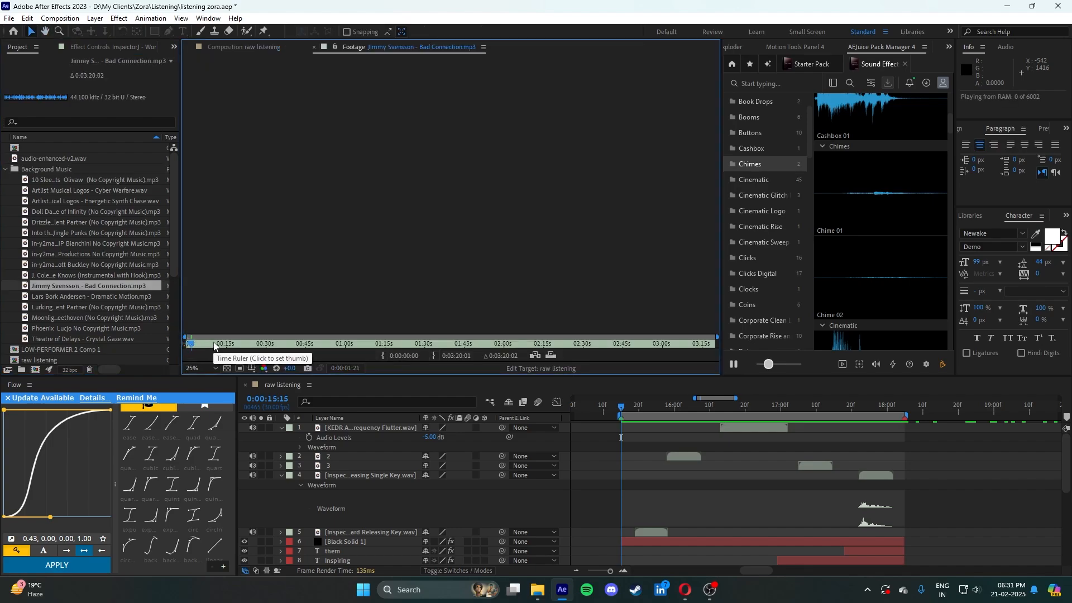
click(239, 345)
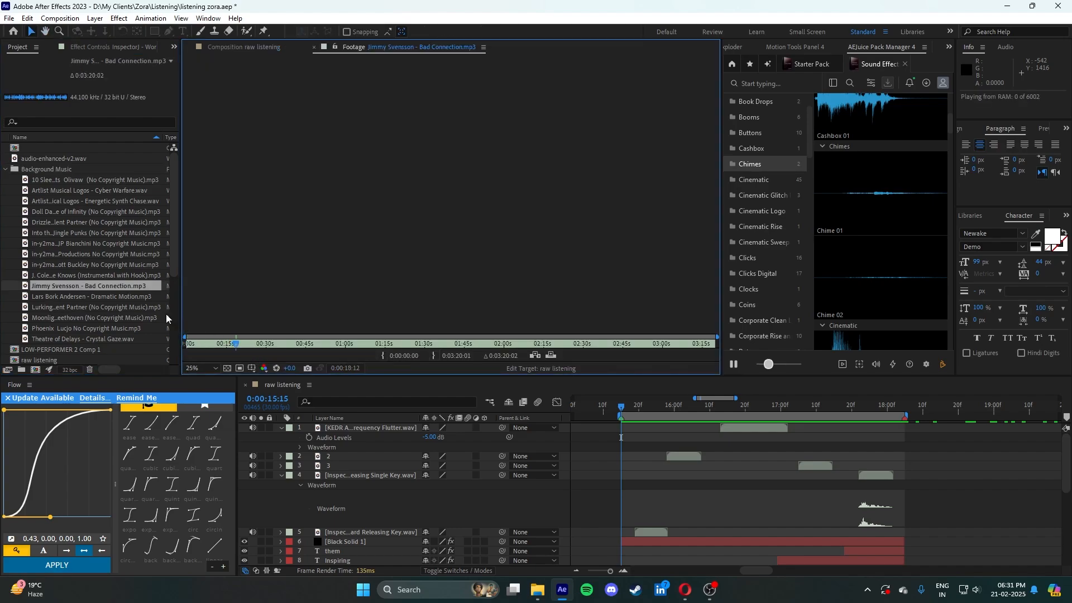
double_click(113, 297)
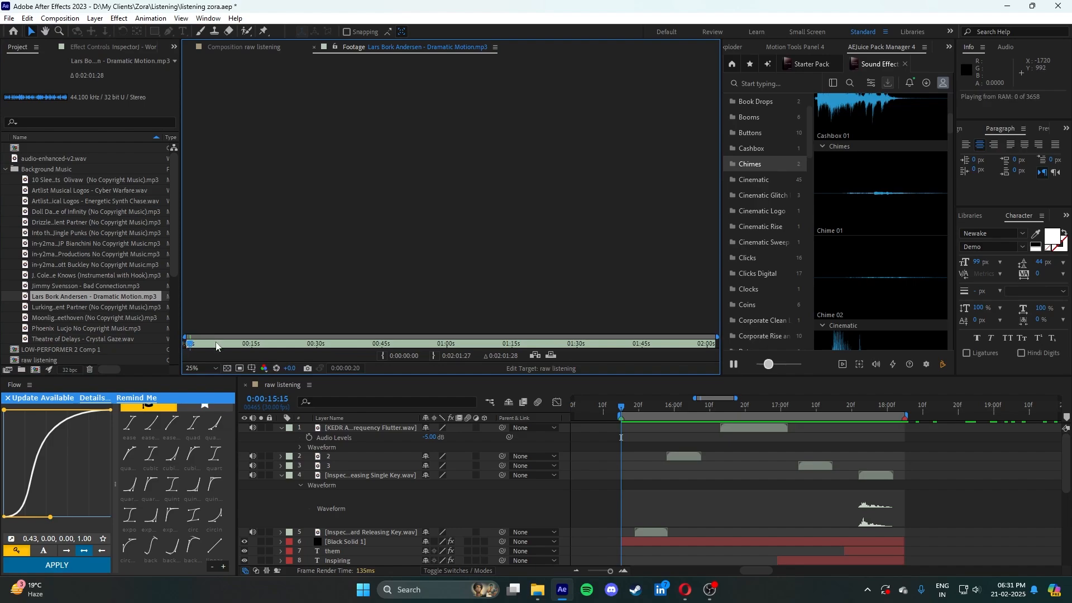
- Try the "Dramatic Motion" track as music in "raw listening", with its waveform shown, and play the section from 0:00:15:15
drag(136, 296, 735, 428)
key(ctrl+z)
key(l)
key(l)
key(space)
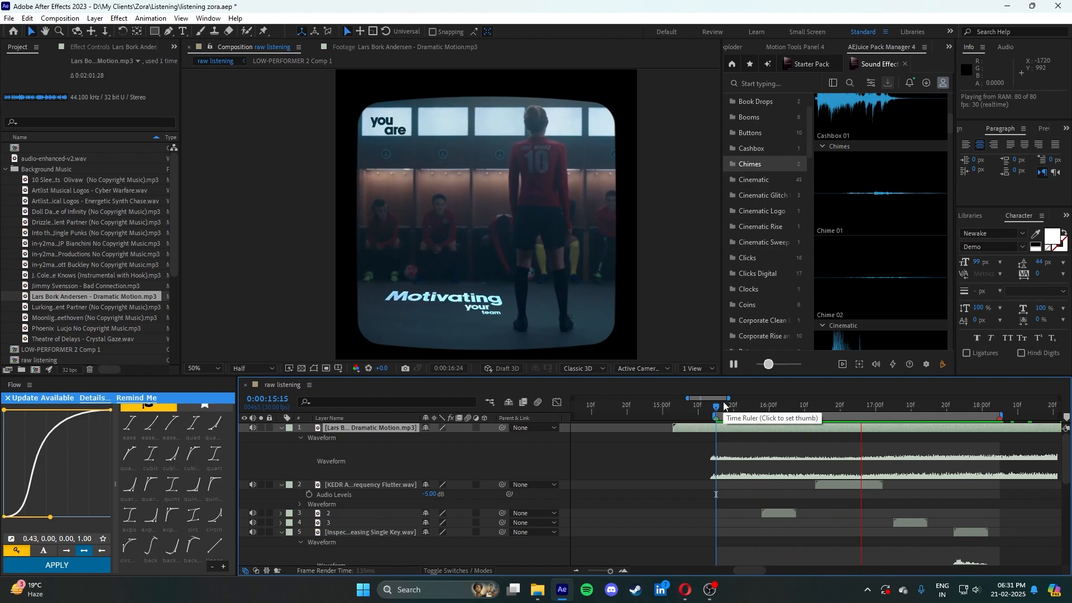
click(726, 406)
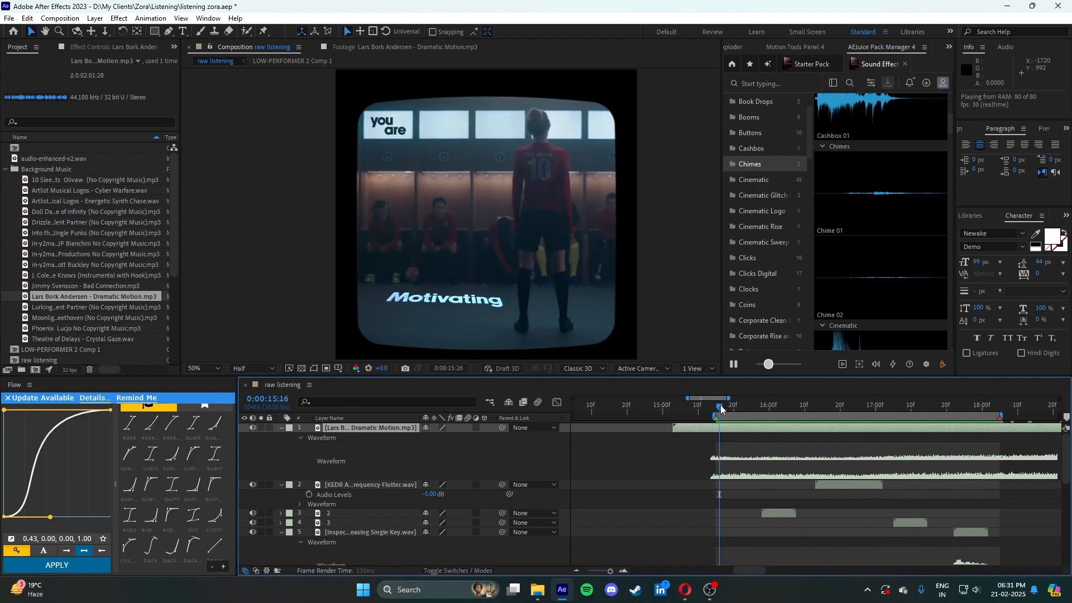
key(space)
- Slide the "Dramatic Motion" layer earlier to start at 0:00:12:03 and play the titled section from 0:00:15:15
drag(956, 429, 685, 430)
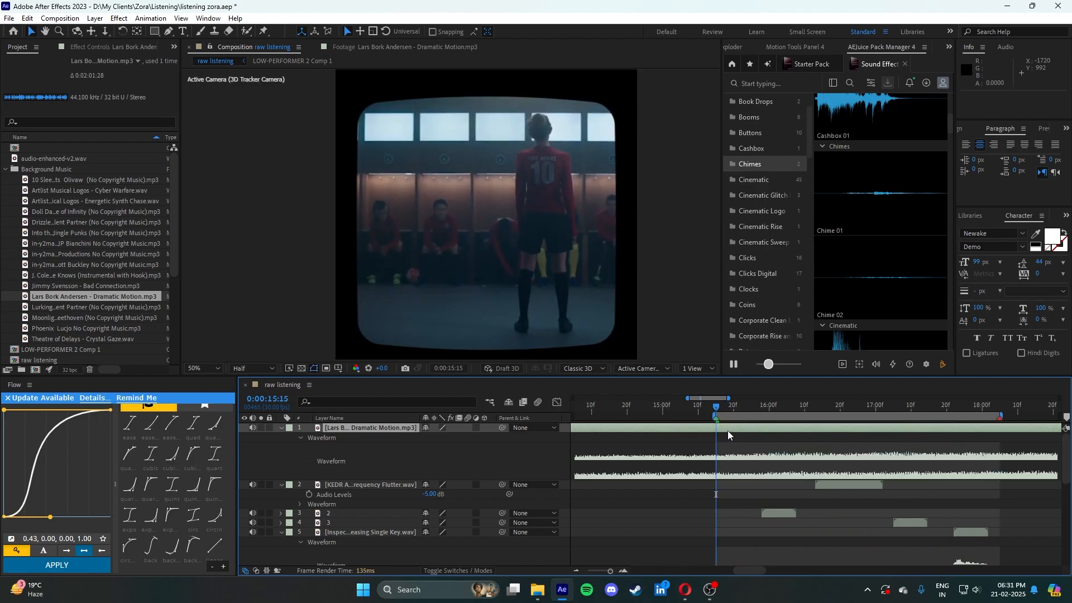
key(space)
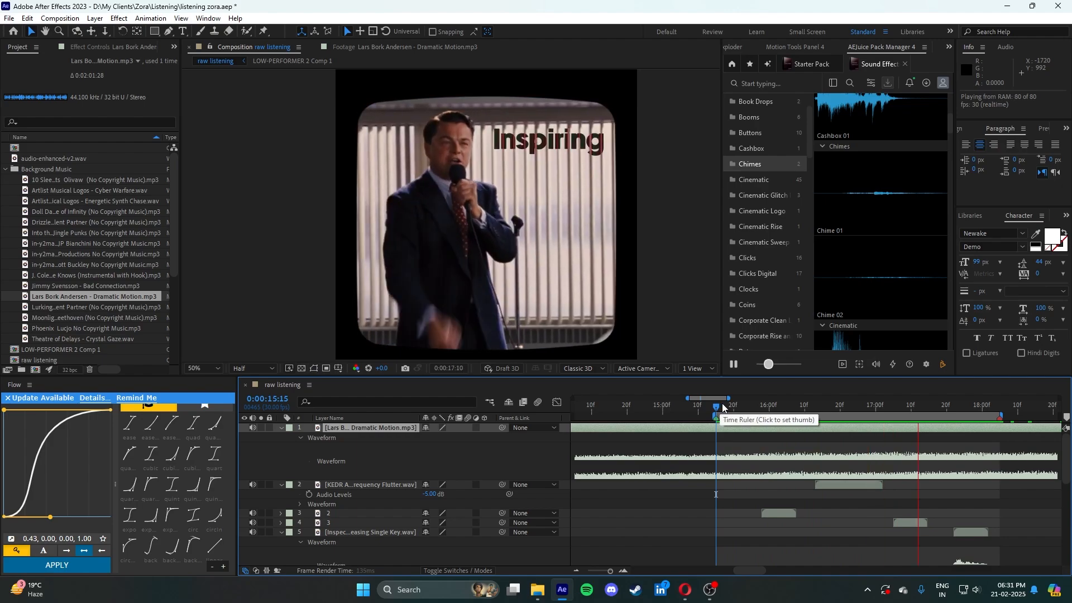
click(728, 405)
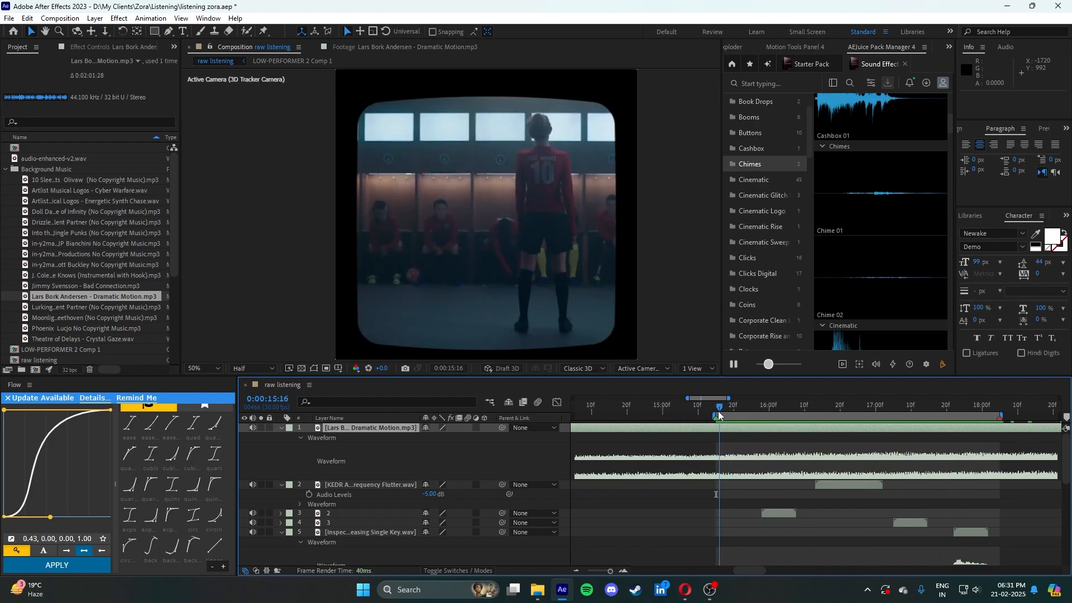
click(718, 411)
key(space)
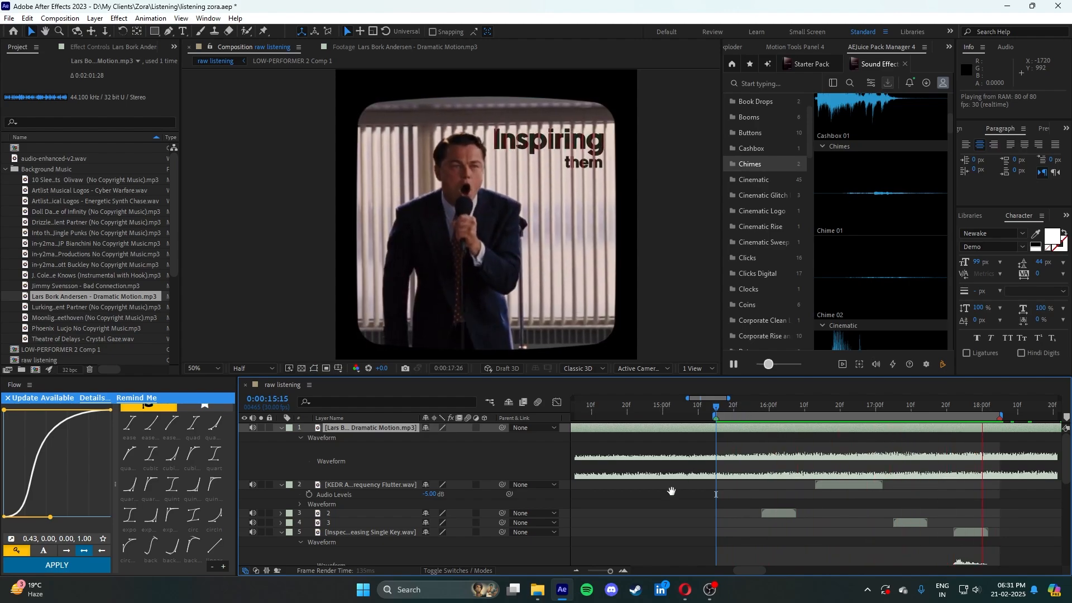
key(space)
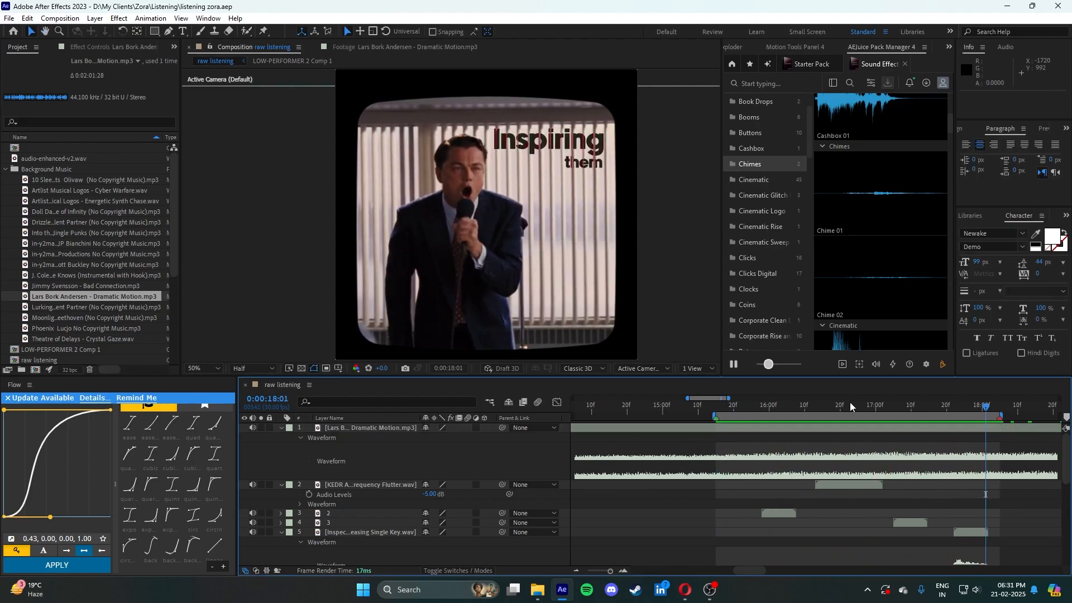
- Delete the "Dramatic Motion" music layer and return to 0:00:15:15
click(717, 406)
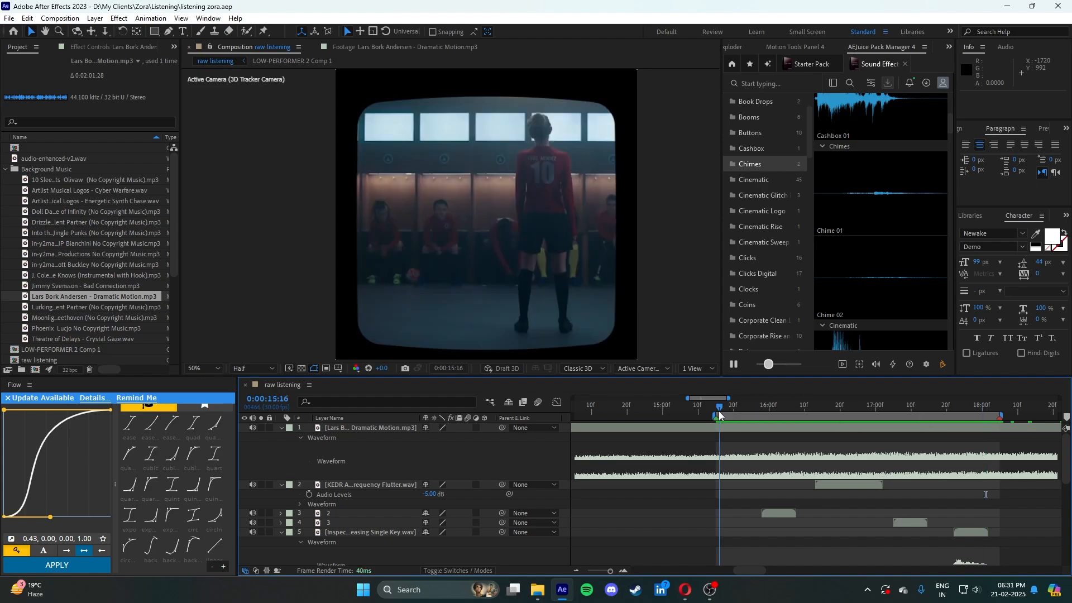
click(722, 431)
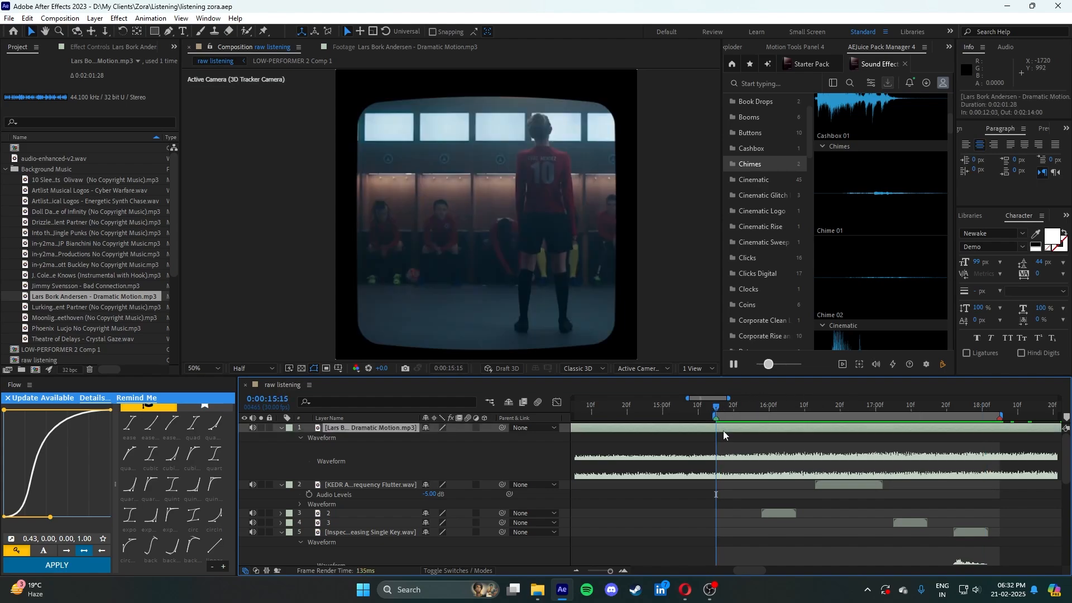
key(Delete)
- Audition the "Lurking", "Moonlight Sonata", "Phoenix" and "Bad Connection" music tracks to compare them
click(106, 304)
double_click(106, 307)
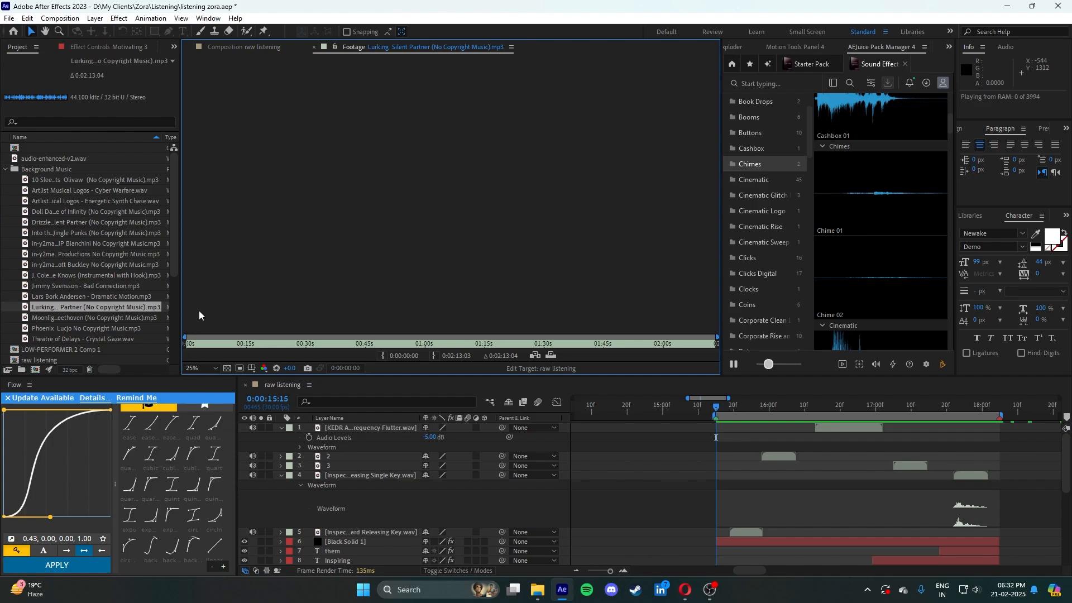
double_click(119, 317)
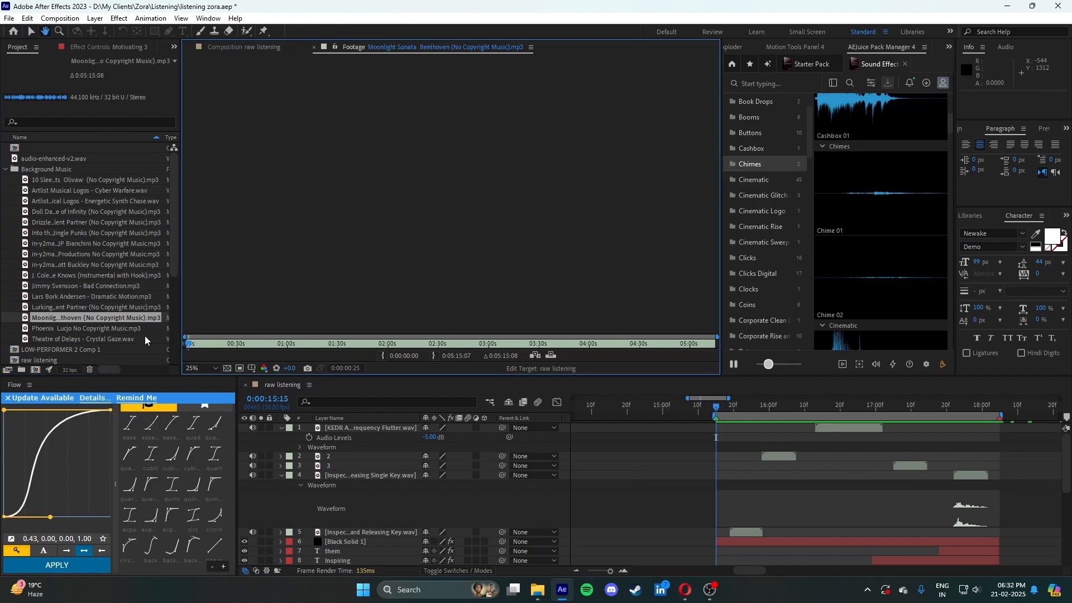
click(141, 332)
double_click(141, 333)
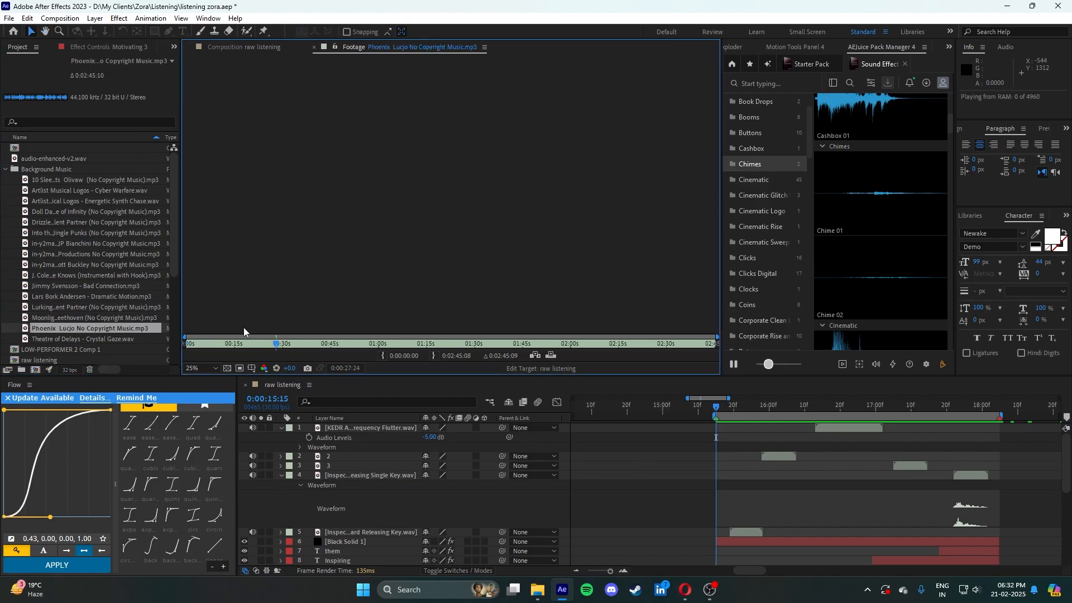
double_click(87, 286)
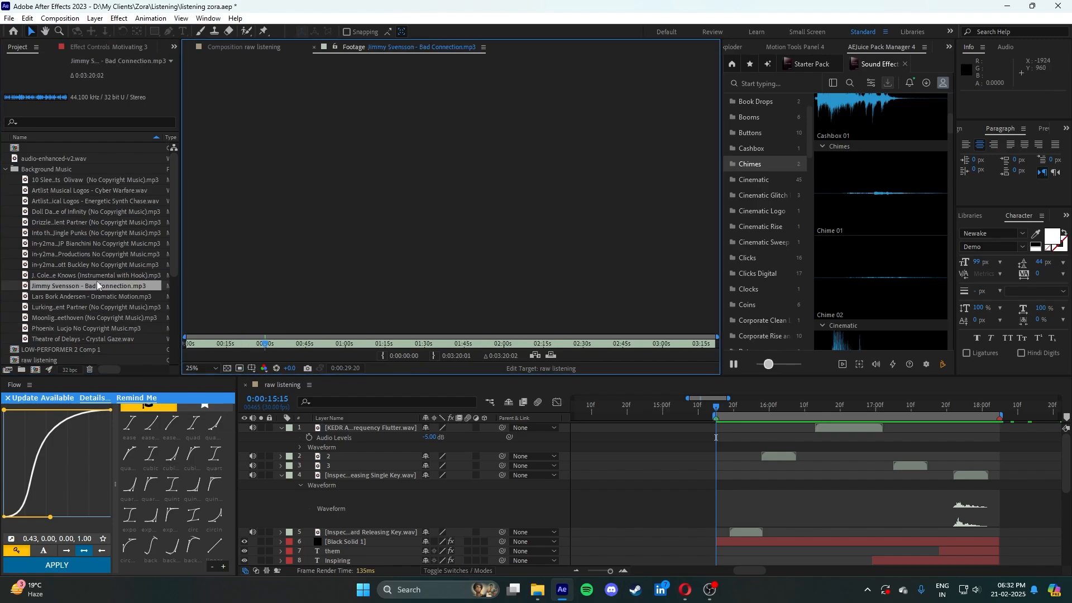
- Add the "Bad Connection" track as the top layer with its waveform shown, slide it earlier than 0:00:15:15, and preview it
drag(96, 281, 761, 425)
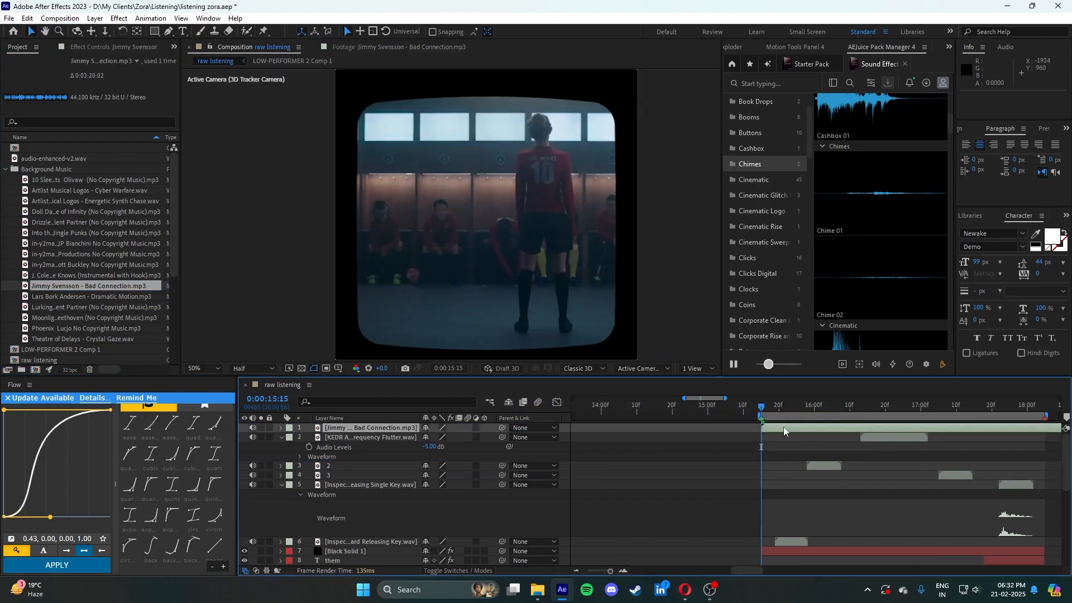
scroll(699, 560, right, 2)
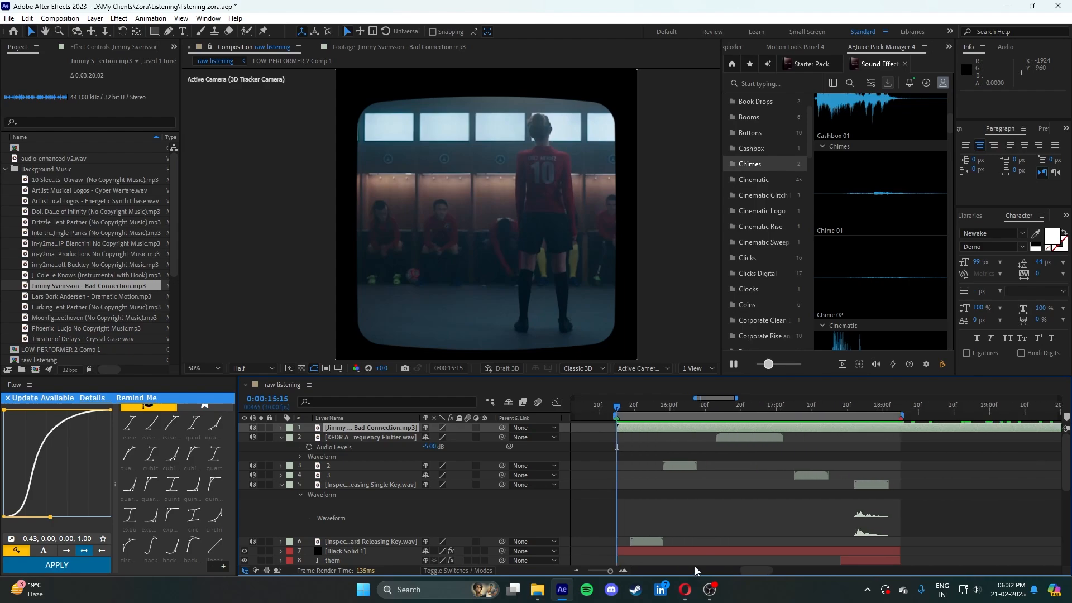
key(l)
key(l)
drag(841, 432, 718, 436)
key(space)
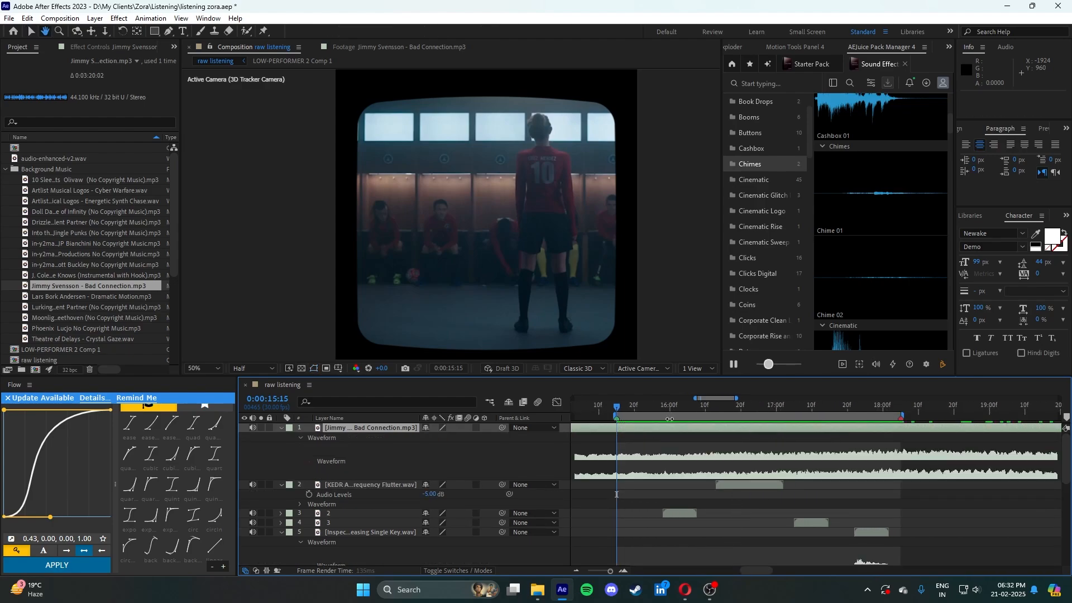
key(space)
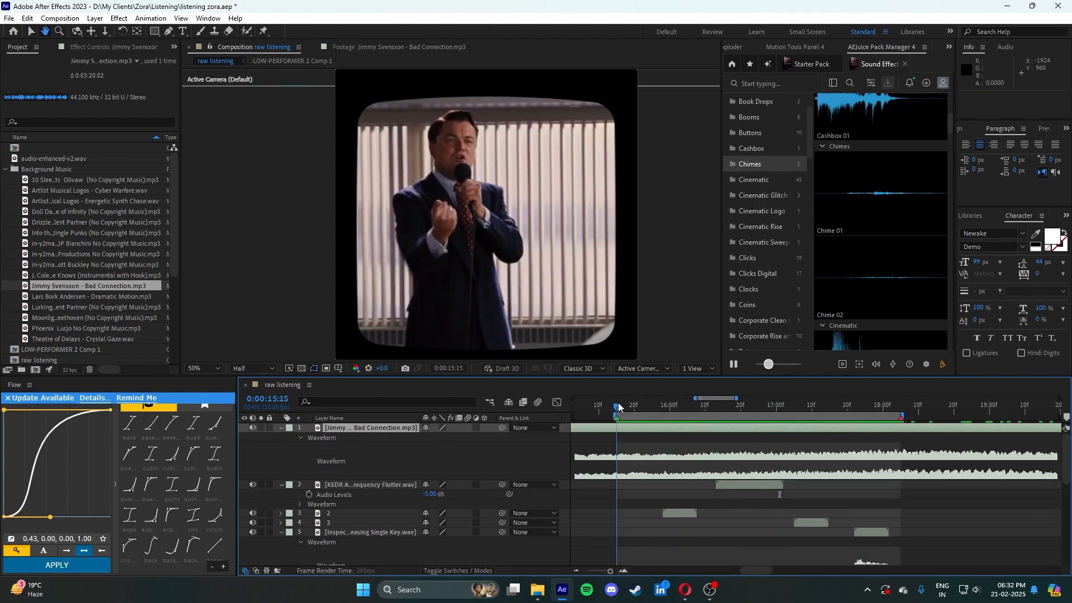
- Shift the "Bad Connection" layer to use a more even part of its waveform and replay from 0:00:15:15
key(l)
key(l)
key(l)
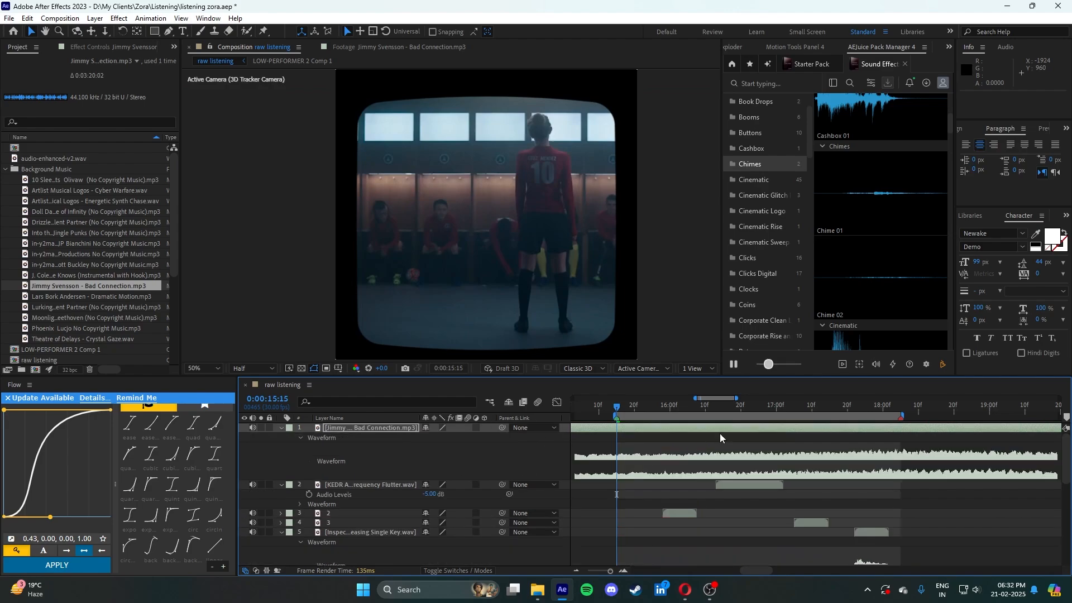
key(space)
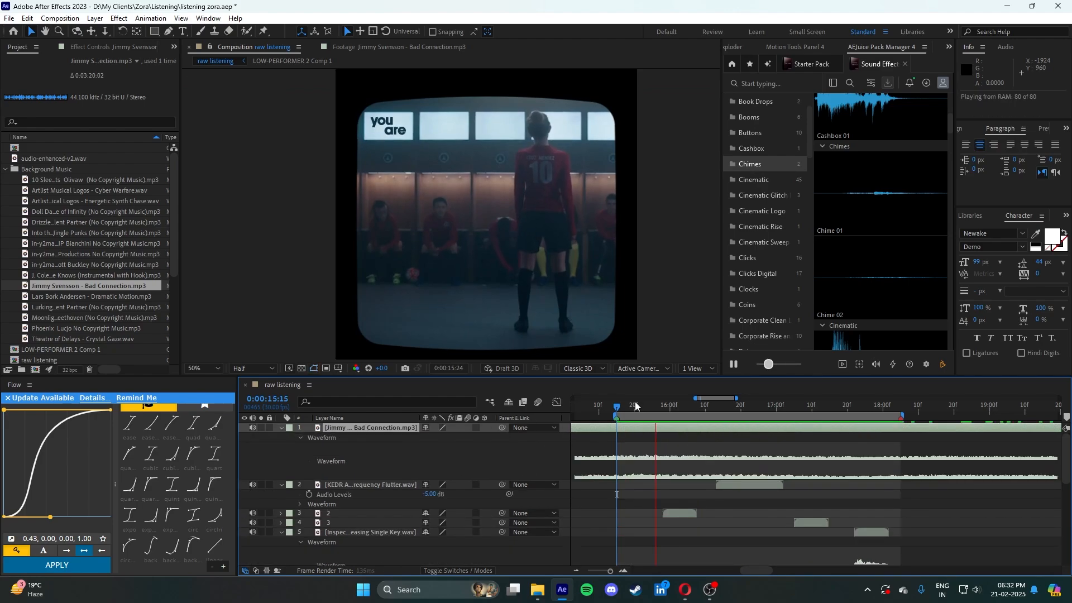
key(space)
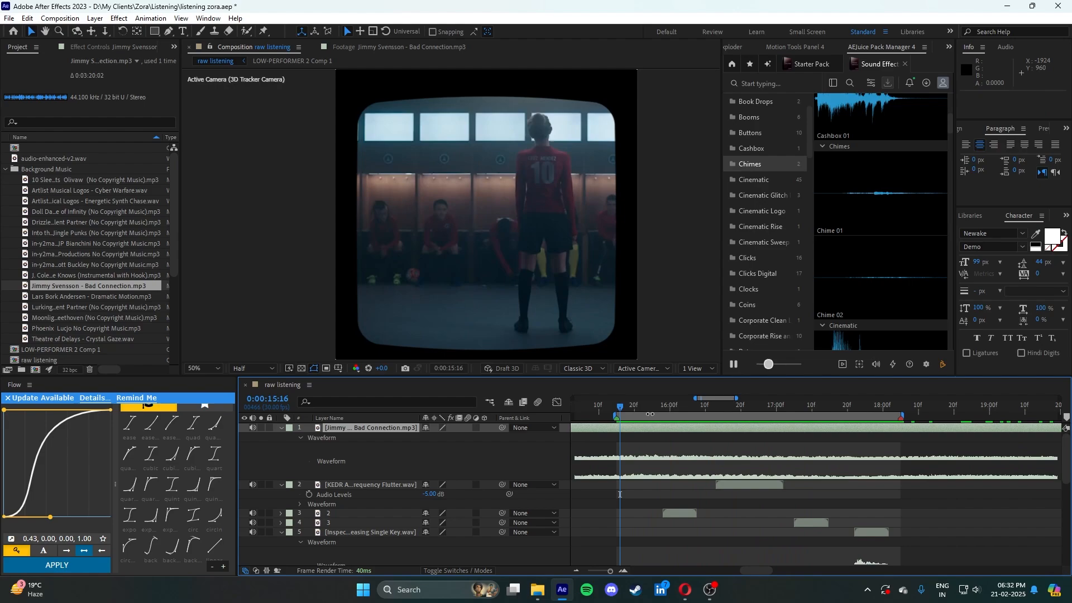
- Slide the "Bad Connection" music further earlier, save the project, and return to 0:00:15:15 to review the section
click(578, 568)
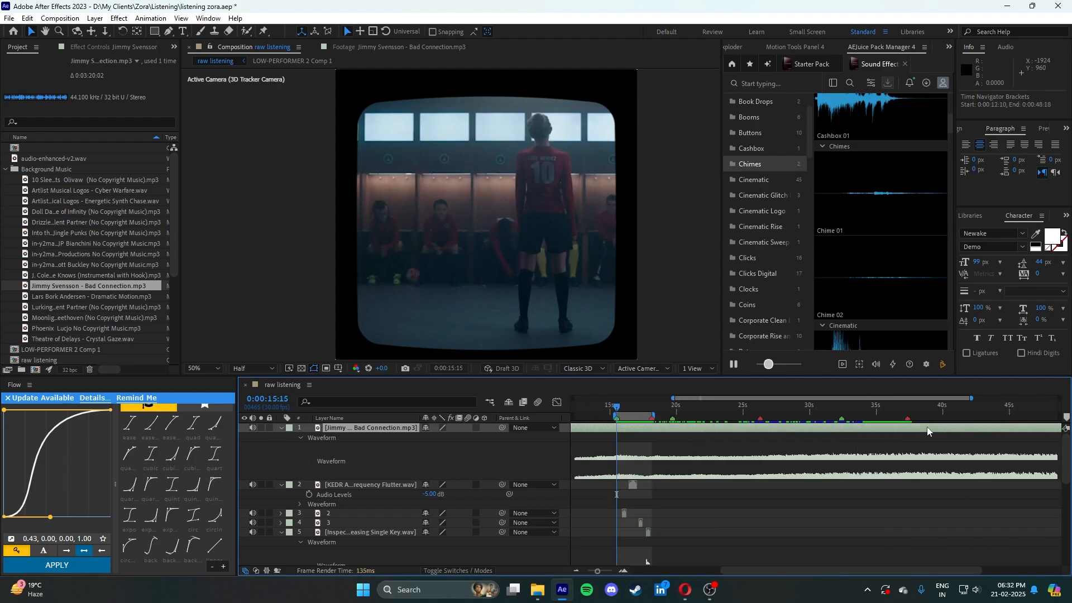
drag(847, 427, 817, 440)
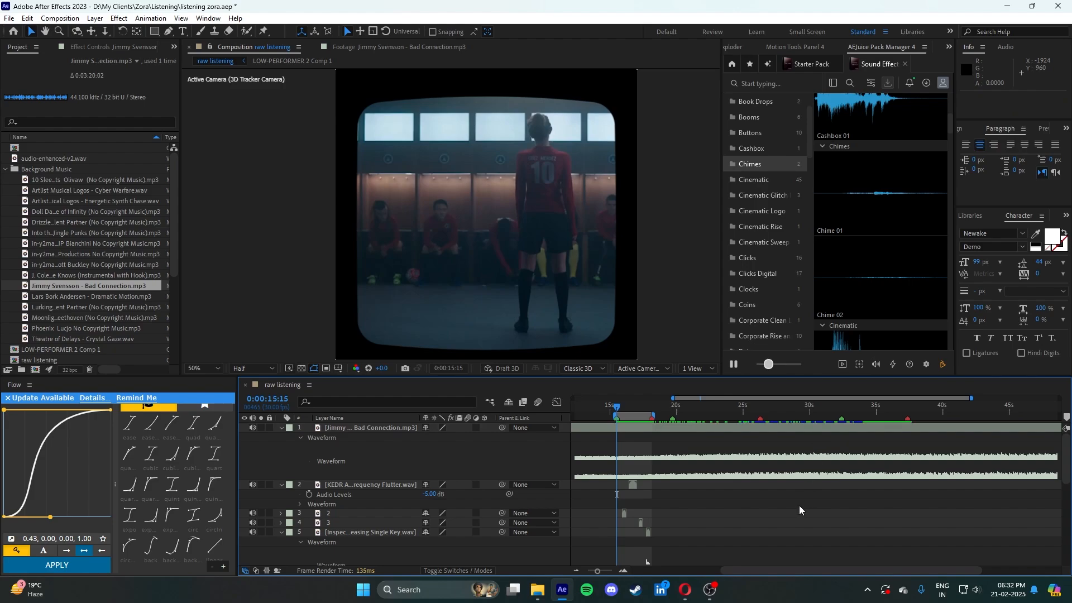
key(ctrl+s)
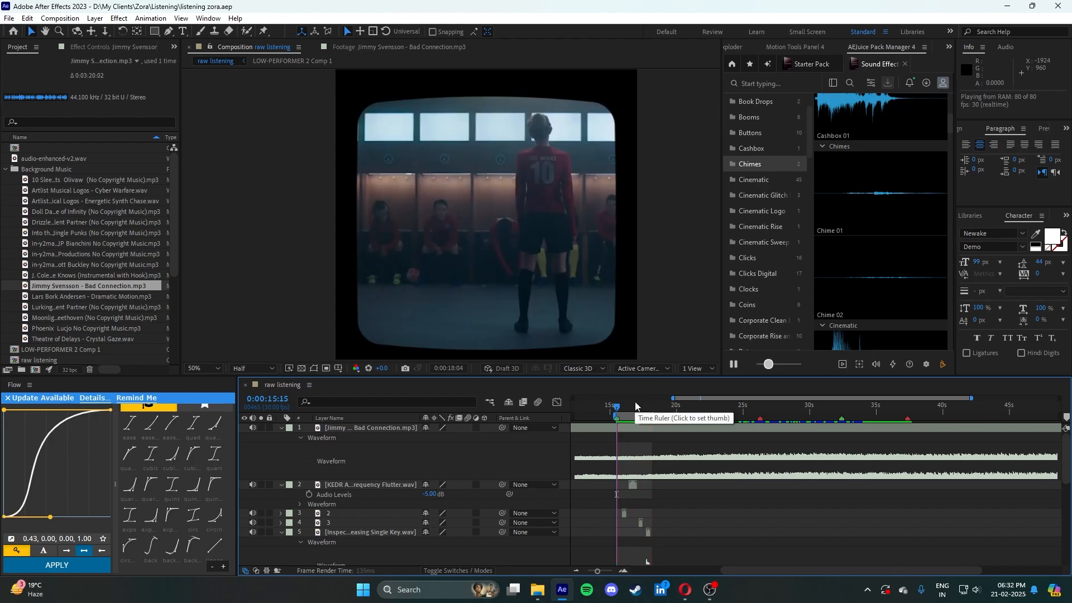
click(617, 412)
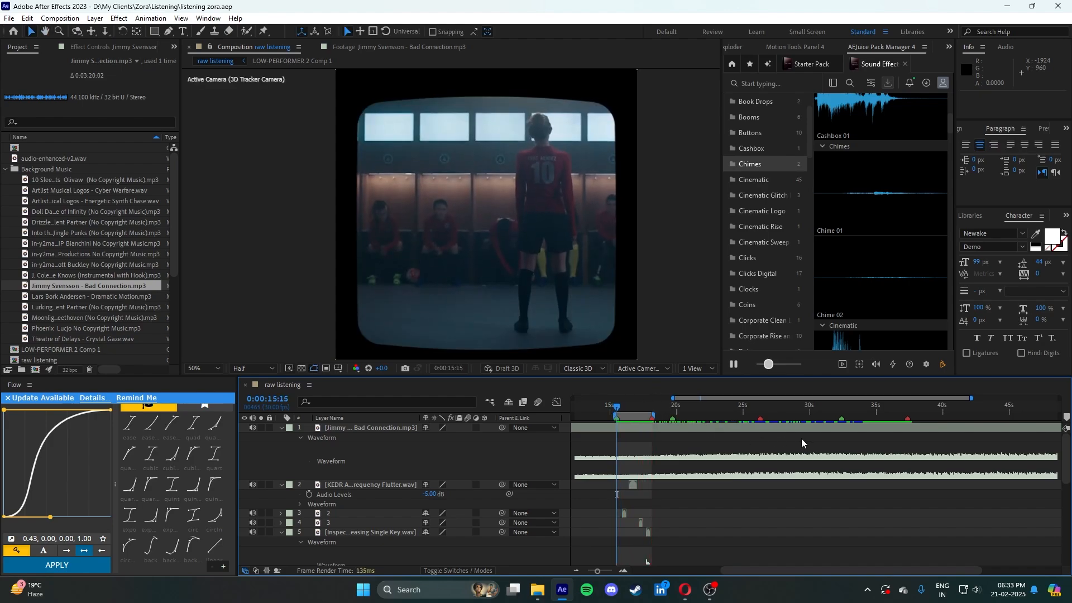
- Select the "Bad Connection" layer and play the section from 0:00:15:15 repeatedly to check the music beneath the titles
click(705, 429)
key(space)
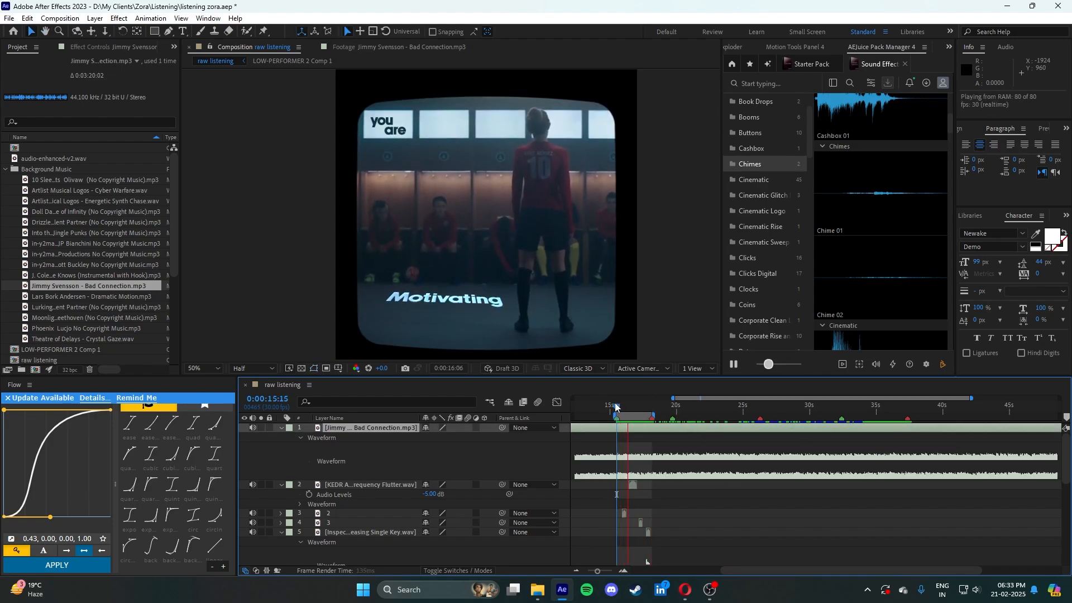
key(space)
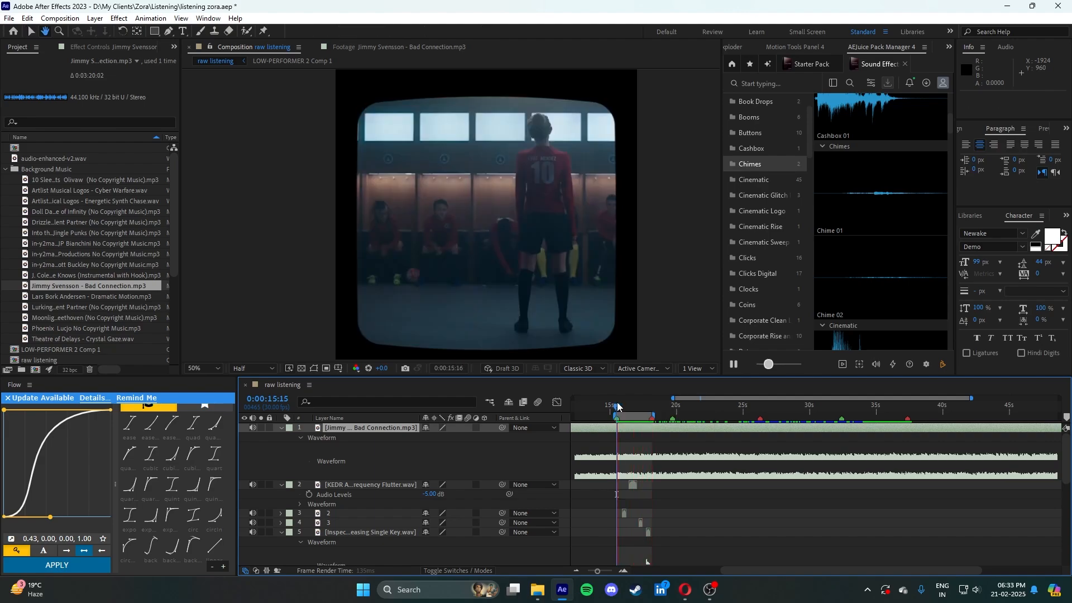
key(space)
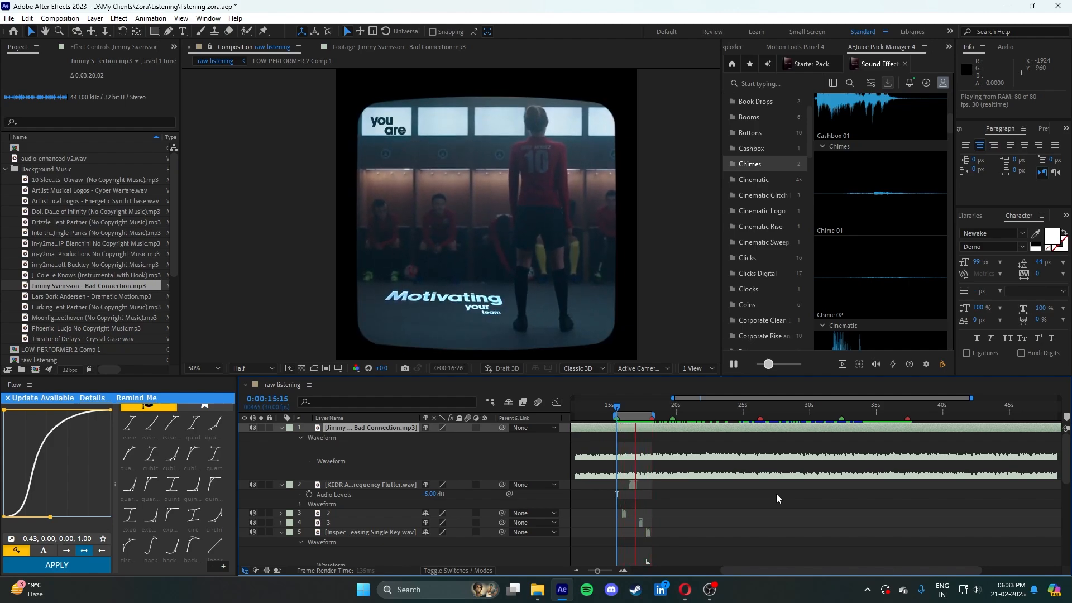
key(space)
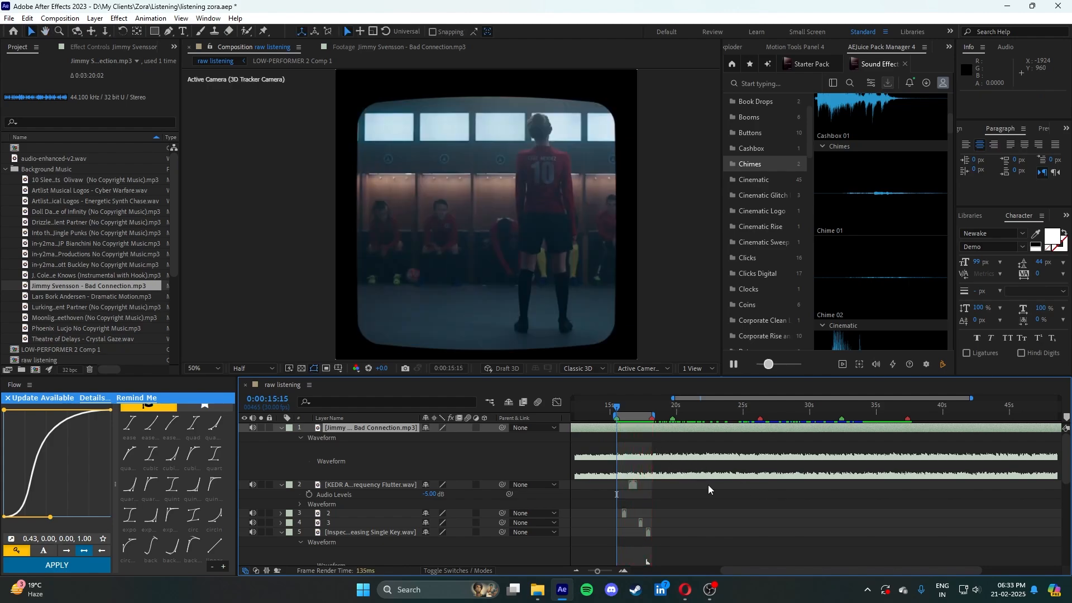
- Deselect the music layer, save the project, and return the playhead to 0:00:15:15 after checking the frame at 0:00:21:11
click(708, 485)
key(ctrl+s)
click(694, 408)
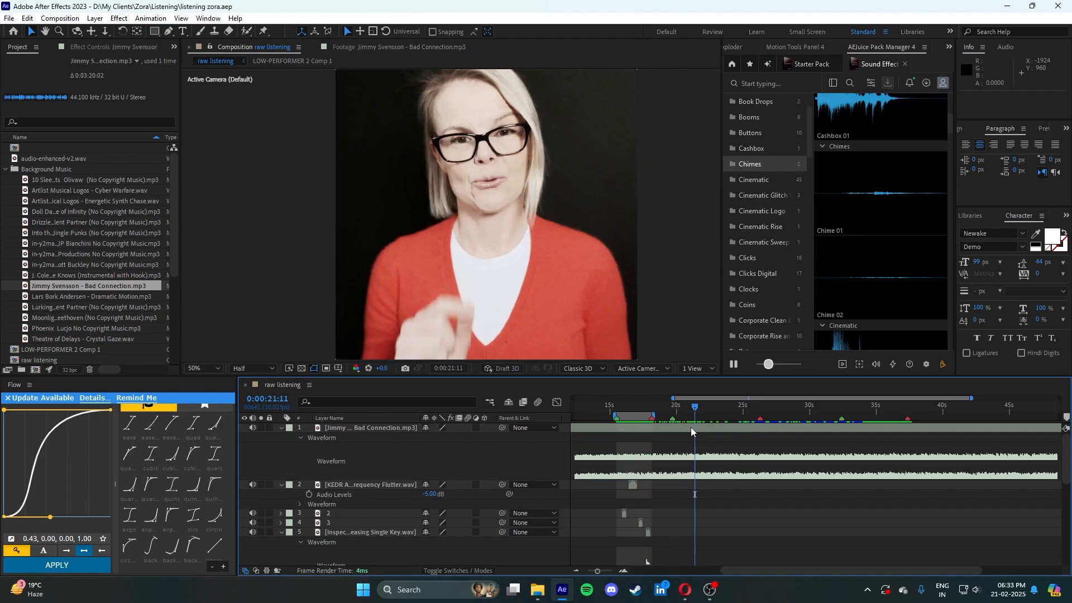
click(616, 408)
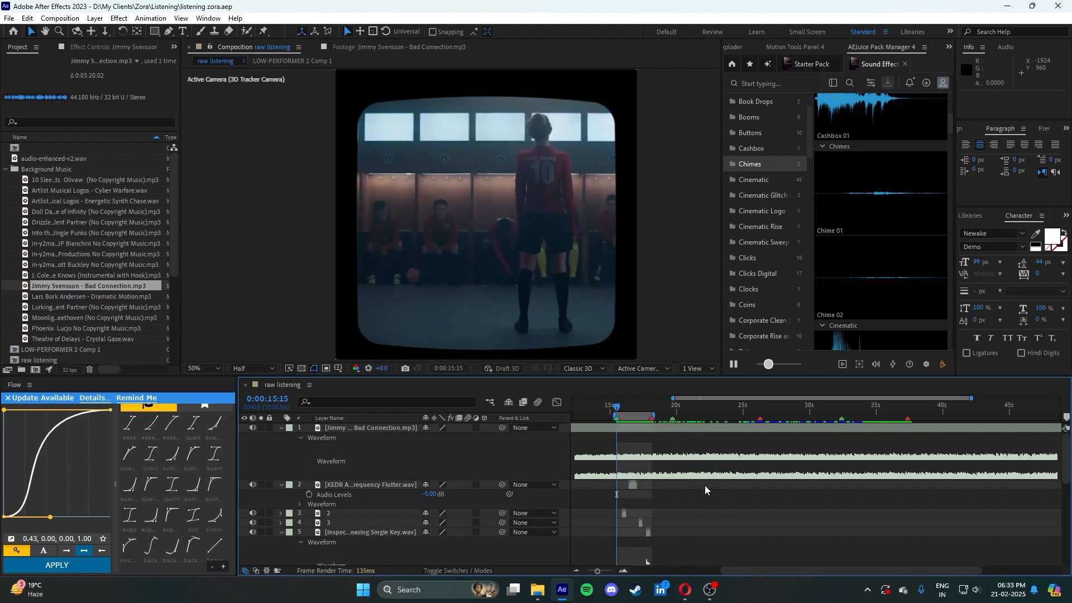